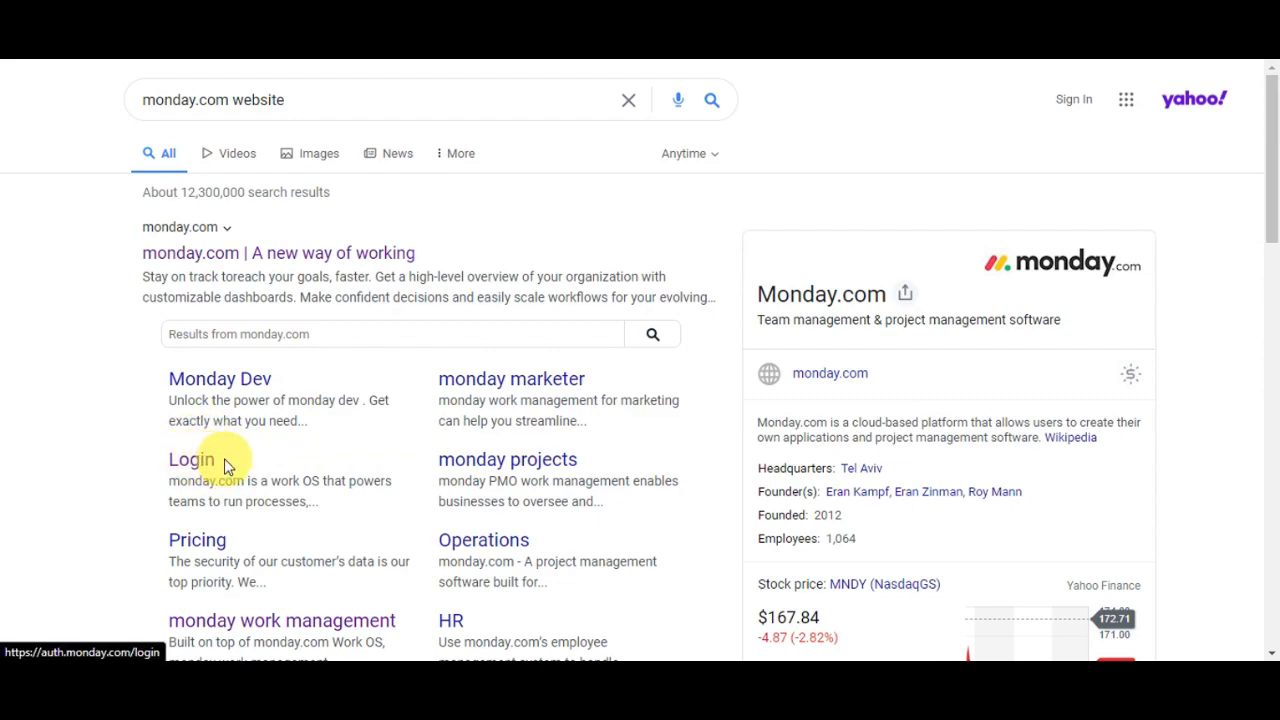
# Step: Open the monday.com website from the search results and sign up for a free account with Google
pyautogui.click(375, 256)
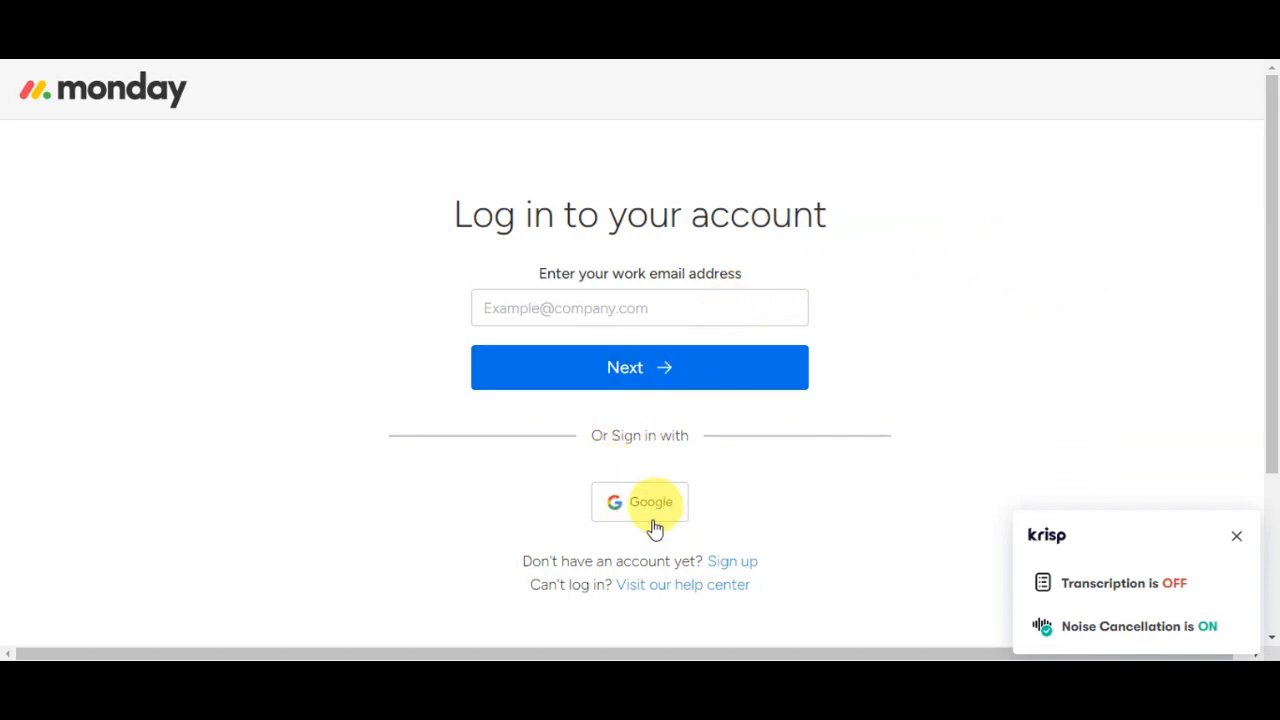
pyautogui.scroll(-1, 877, 466)
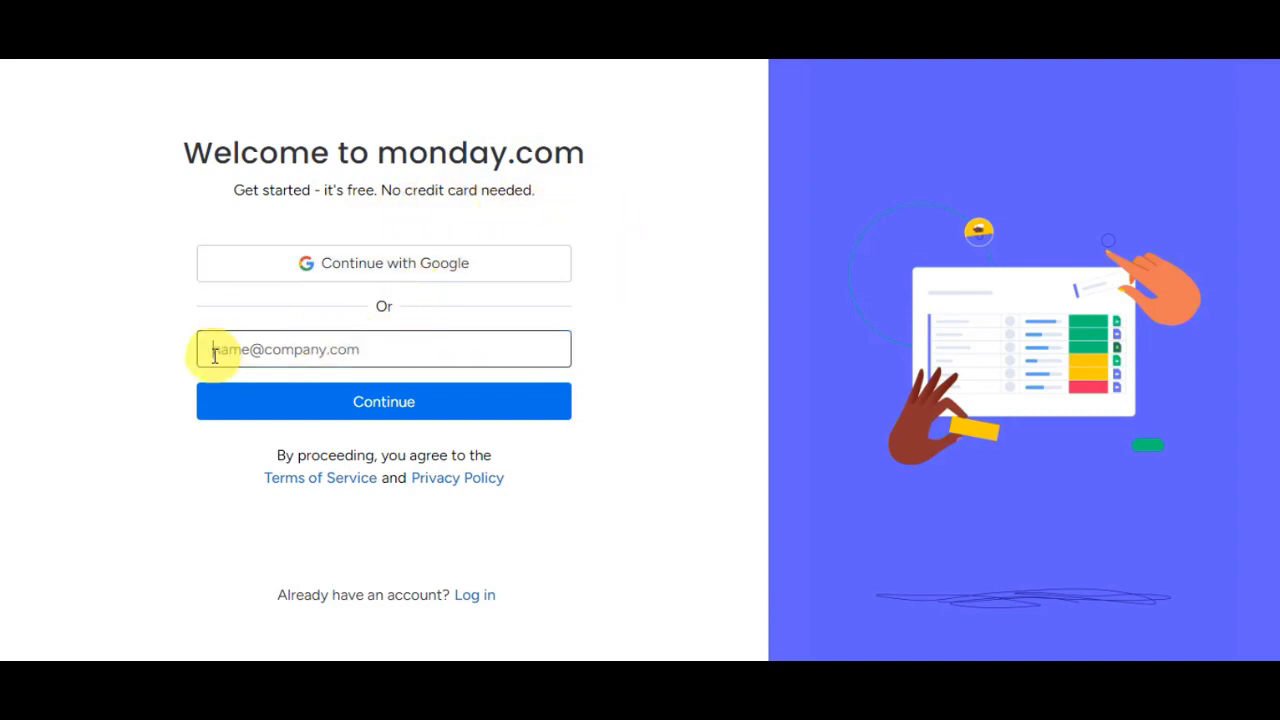
pyautogui.click(266, 350)
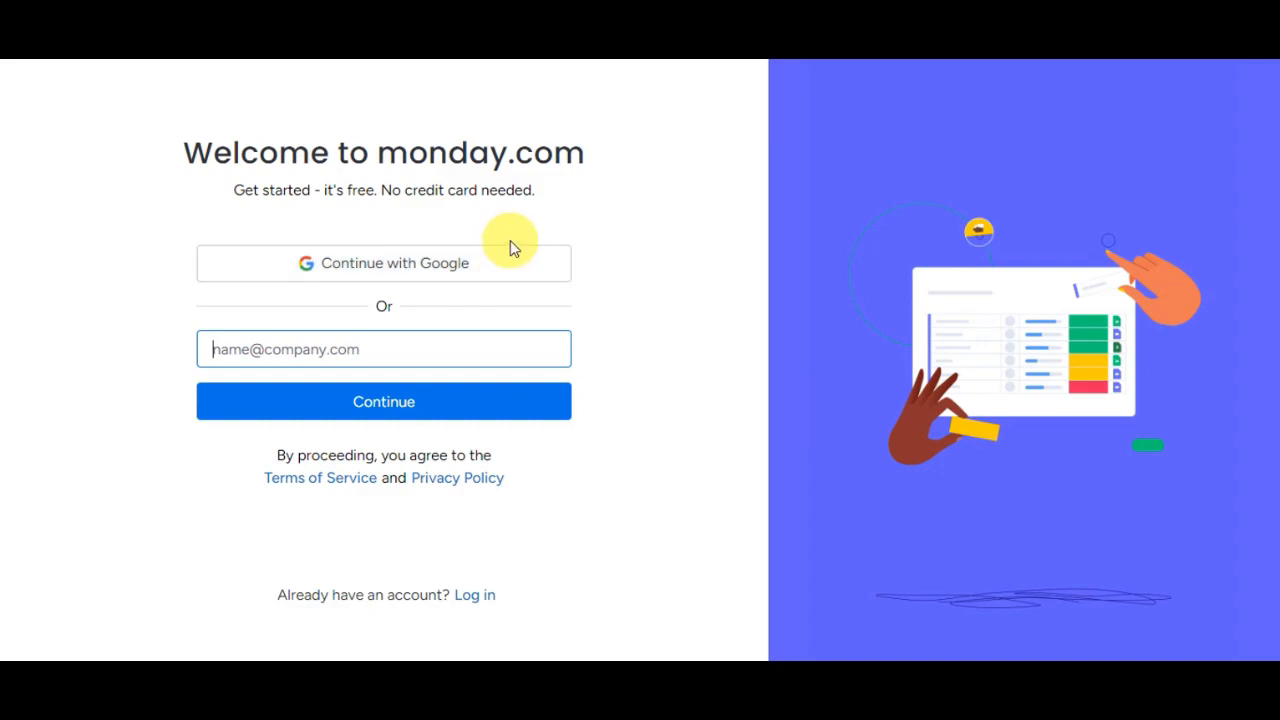
pyautogui.click(452, 264)
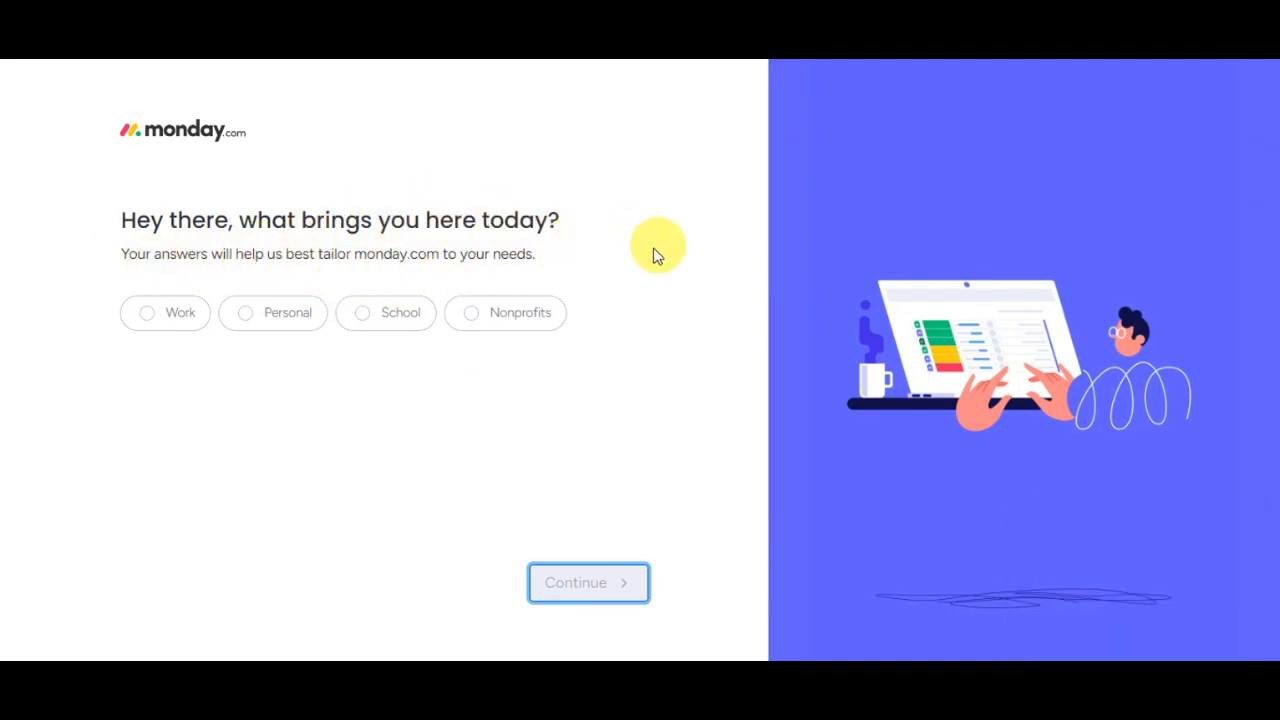
# Step: Choose Personal as the account's purpose, and try Design & Creative, Finance and Education as the area to manage first
pyautogui.click(247, 326)
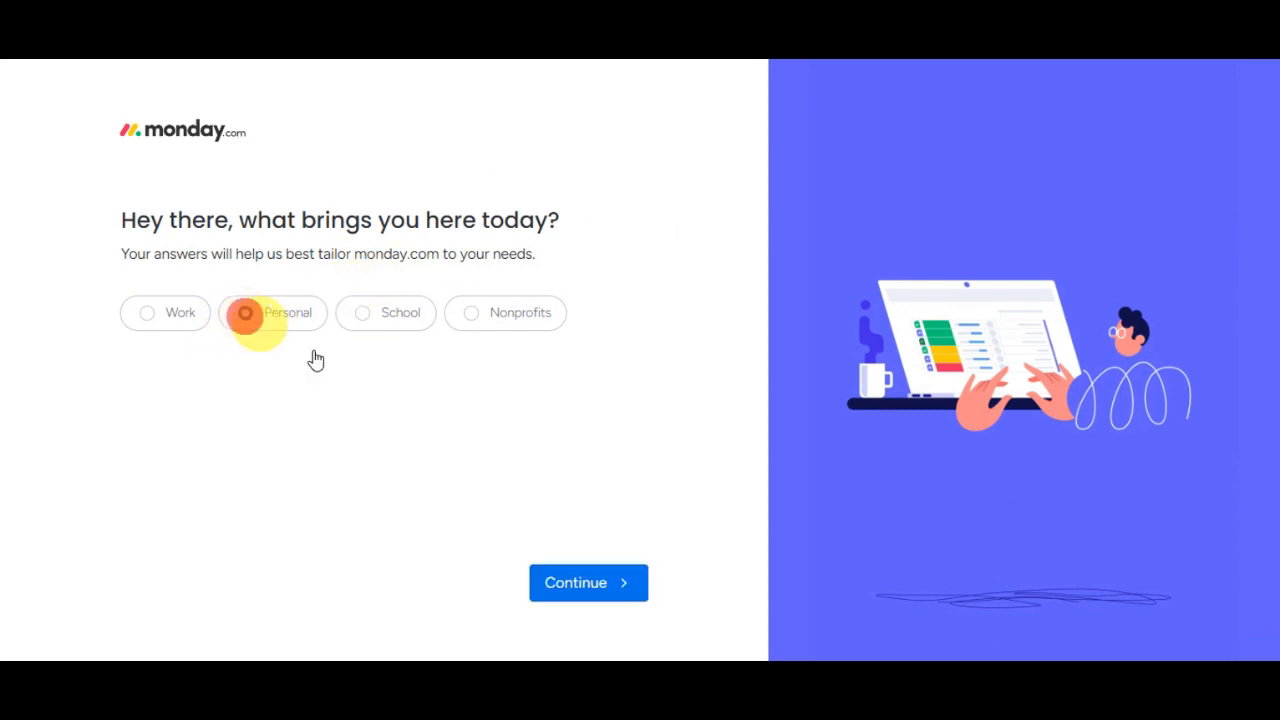
pyautogui.click(612, 580)
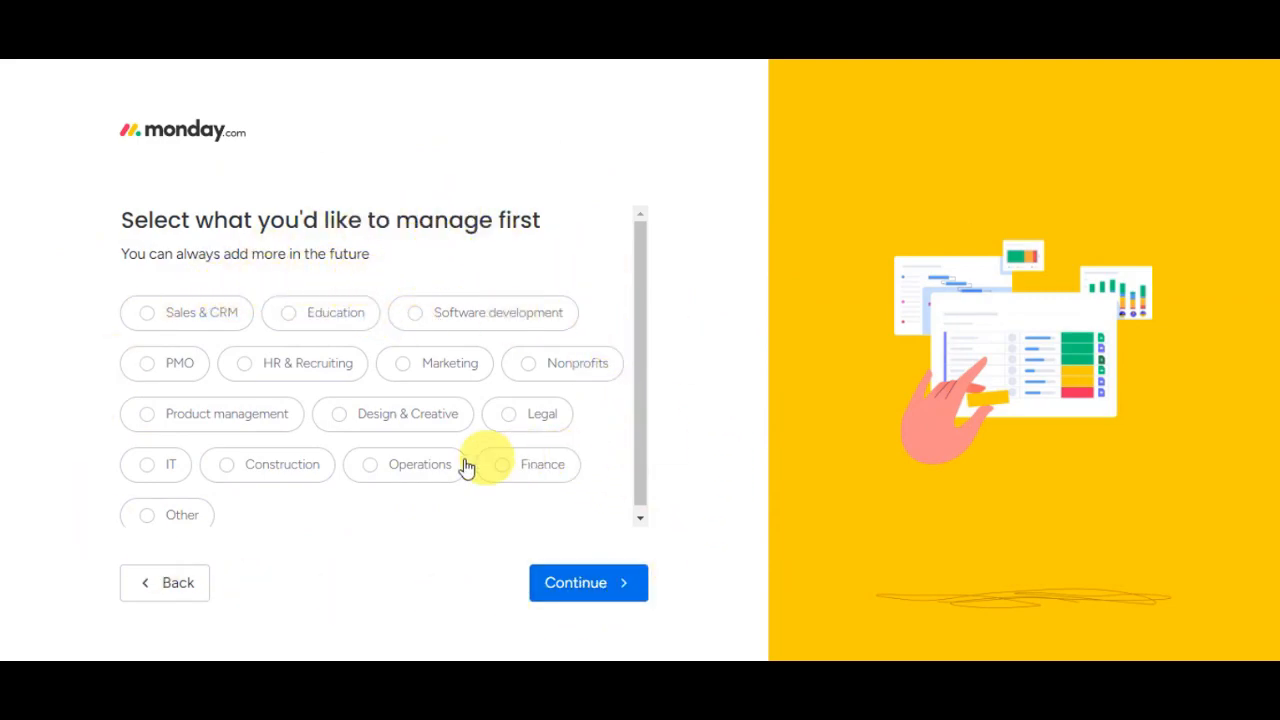
pyautogui.click(346, 424)
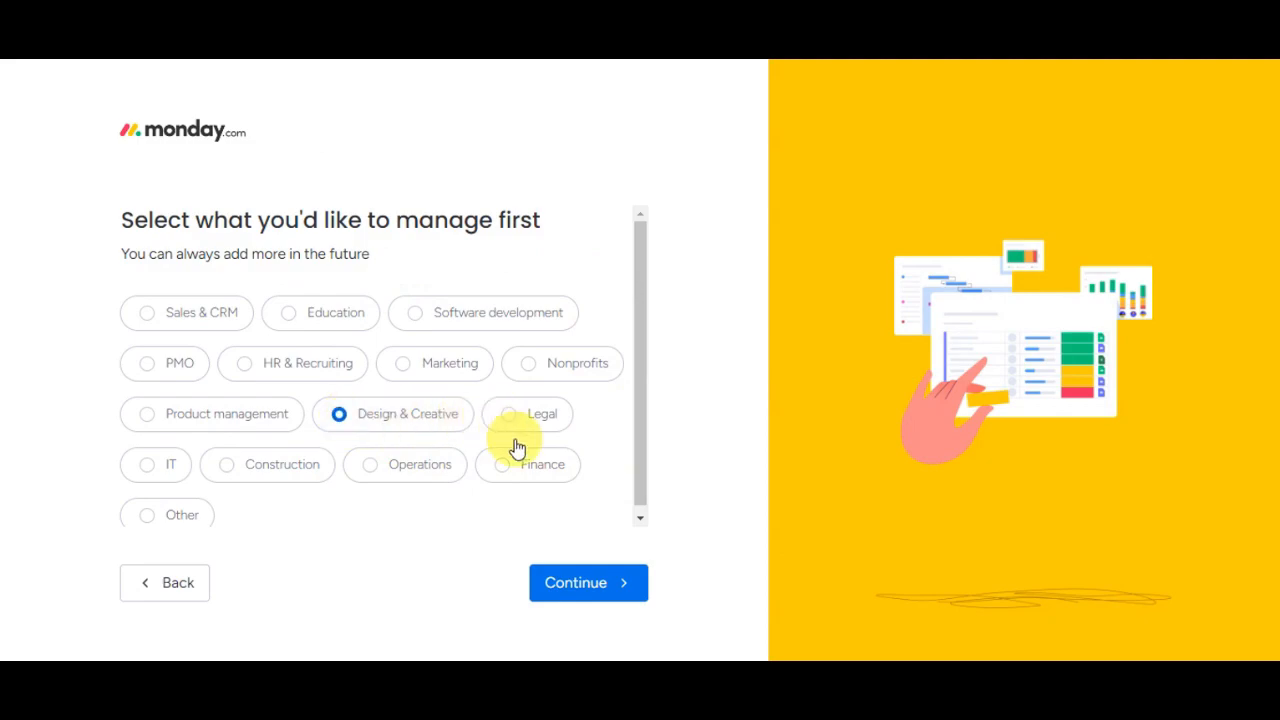
pyautogui.click(502, 482)
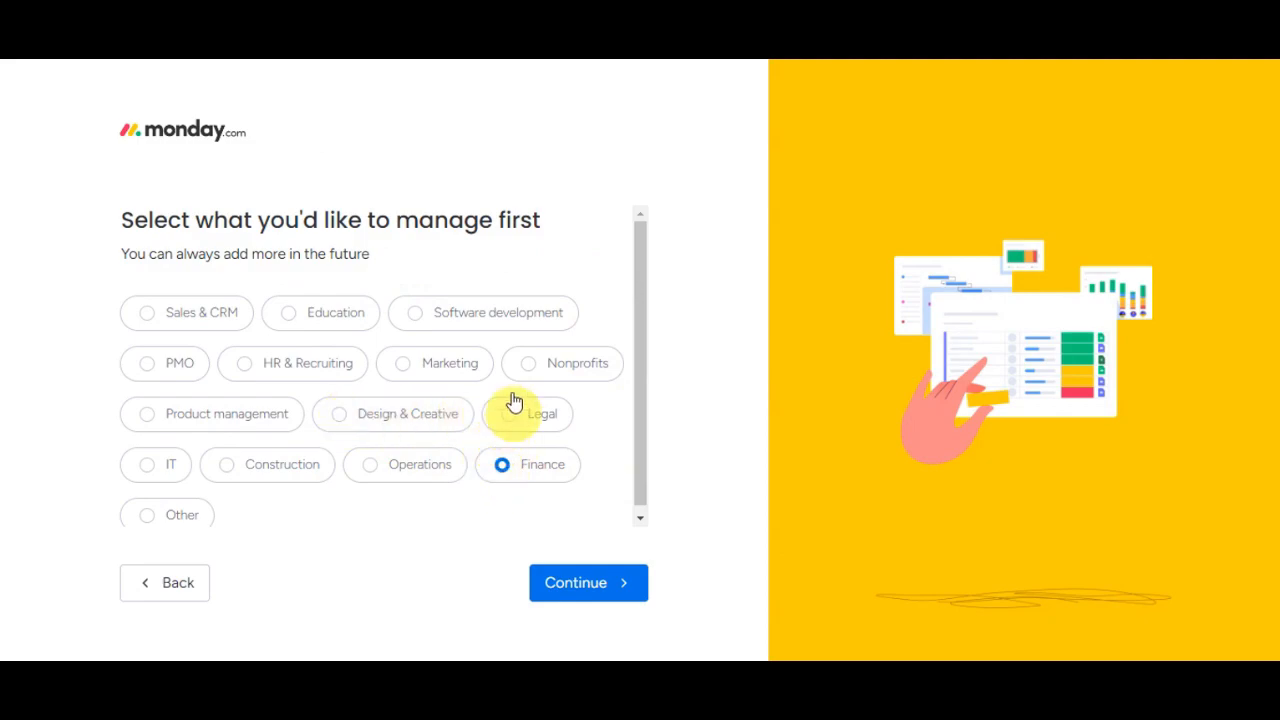
pyautogui.click(287, 318)
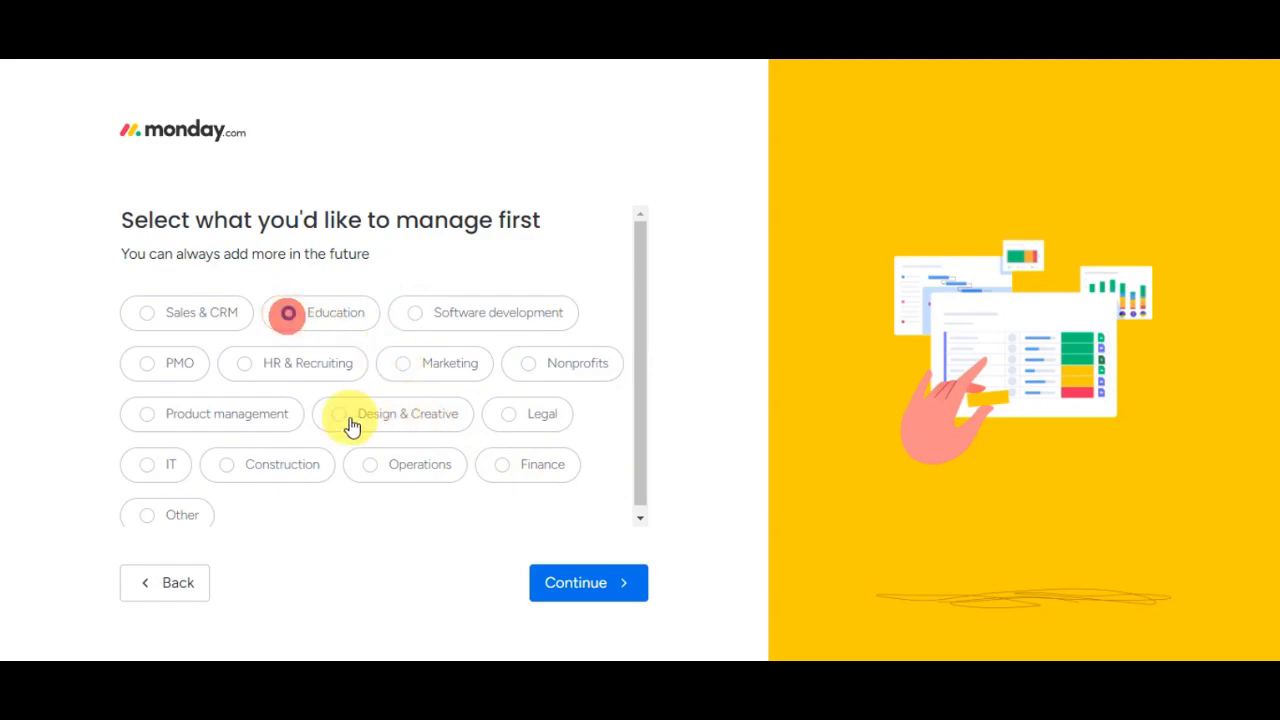
pyautogui.click(563, 582)
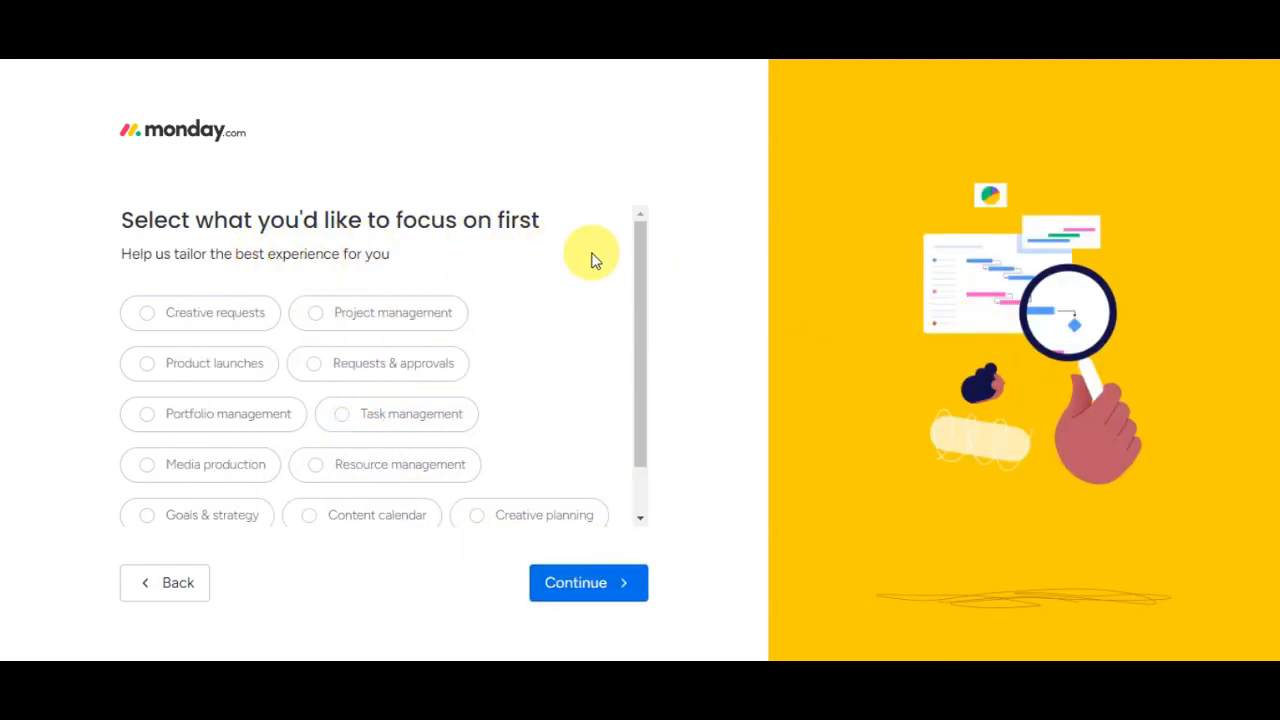
# Step: Choose Project management as the first focus and YouTube ad as the way of hearing about monday.com
pyautogui.scroll(-1, 591, 260)
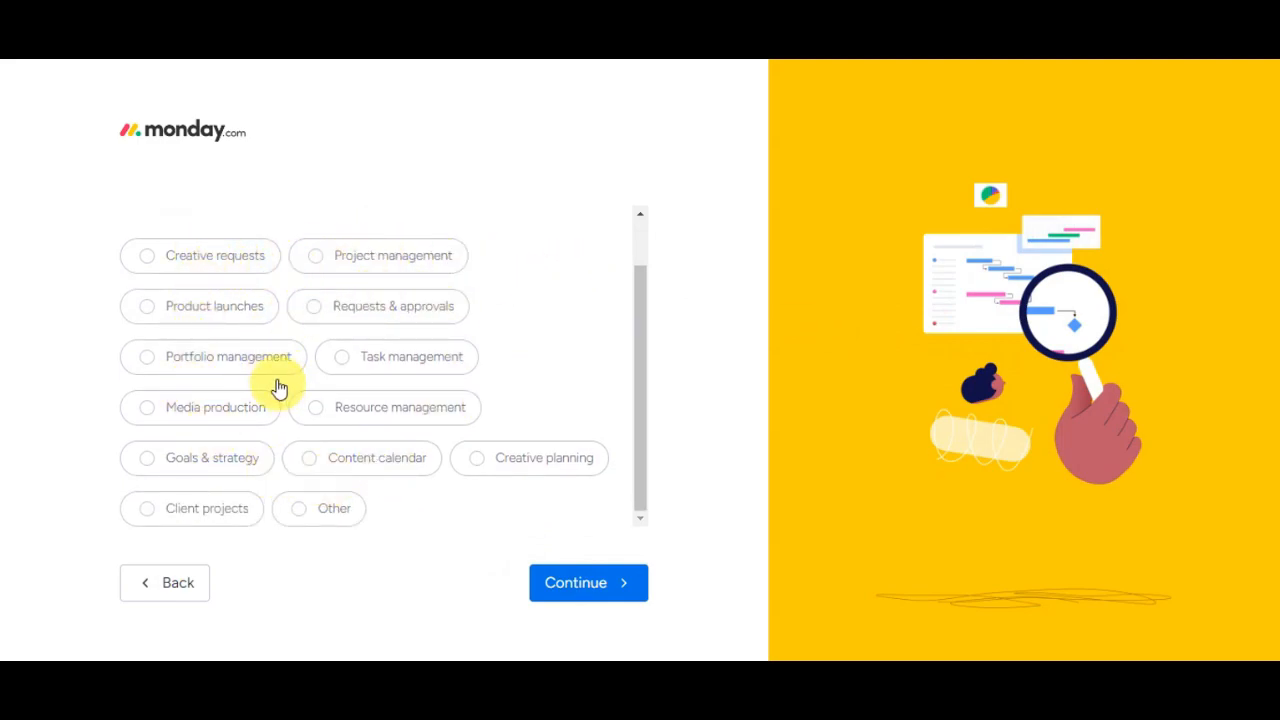
pyautogui.click(398, 268)
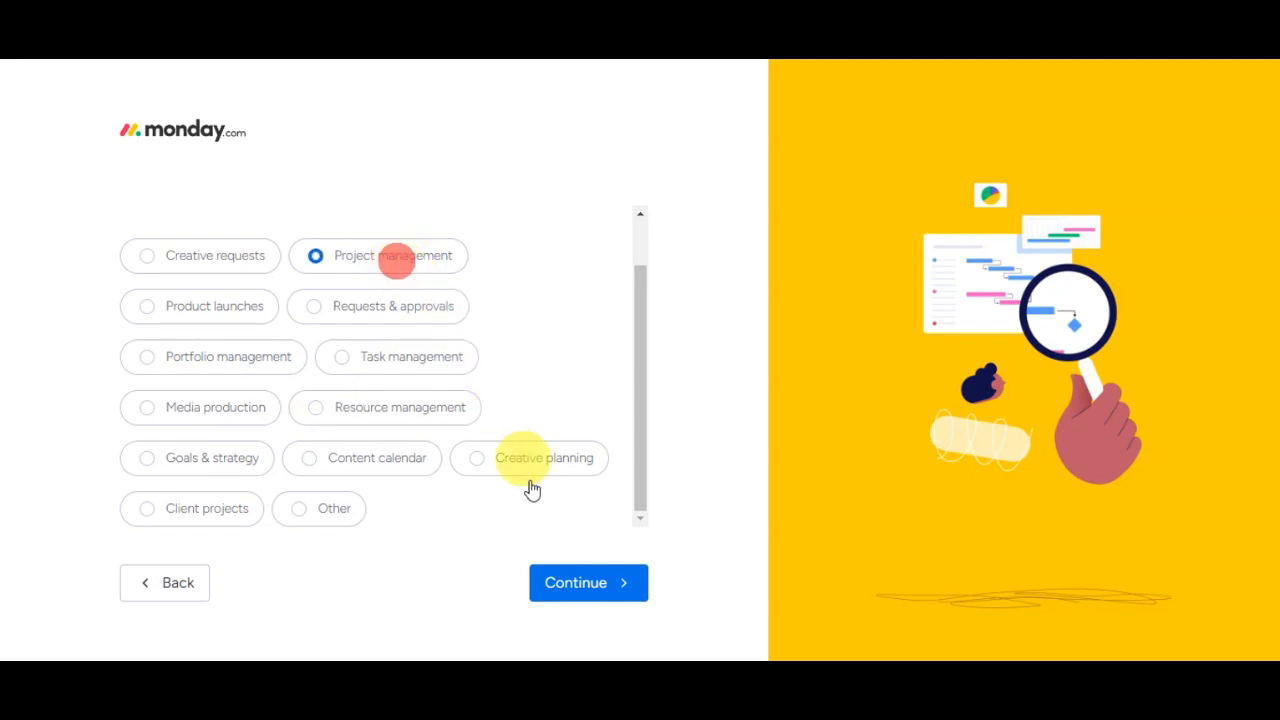
pyautogui.click(578, 584)
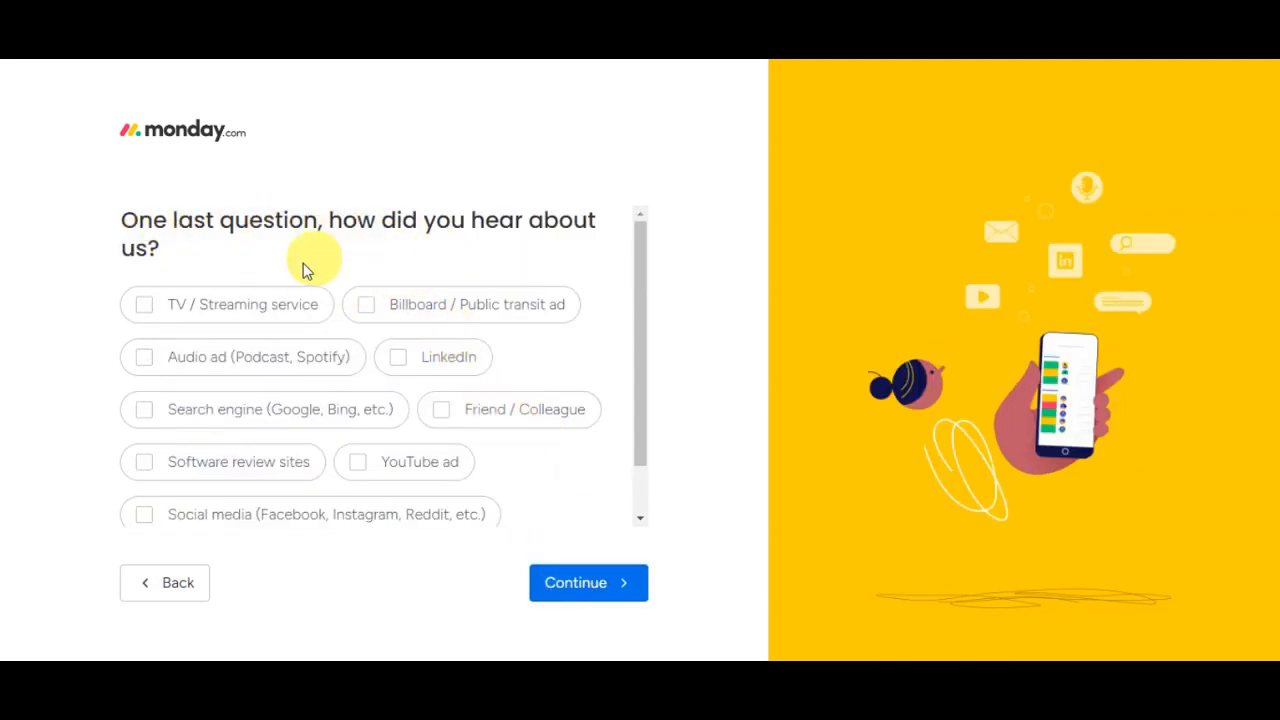
pyautogui.scroll(-1, 531, 251)
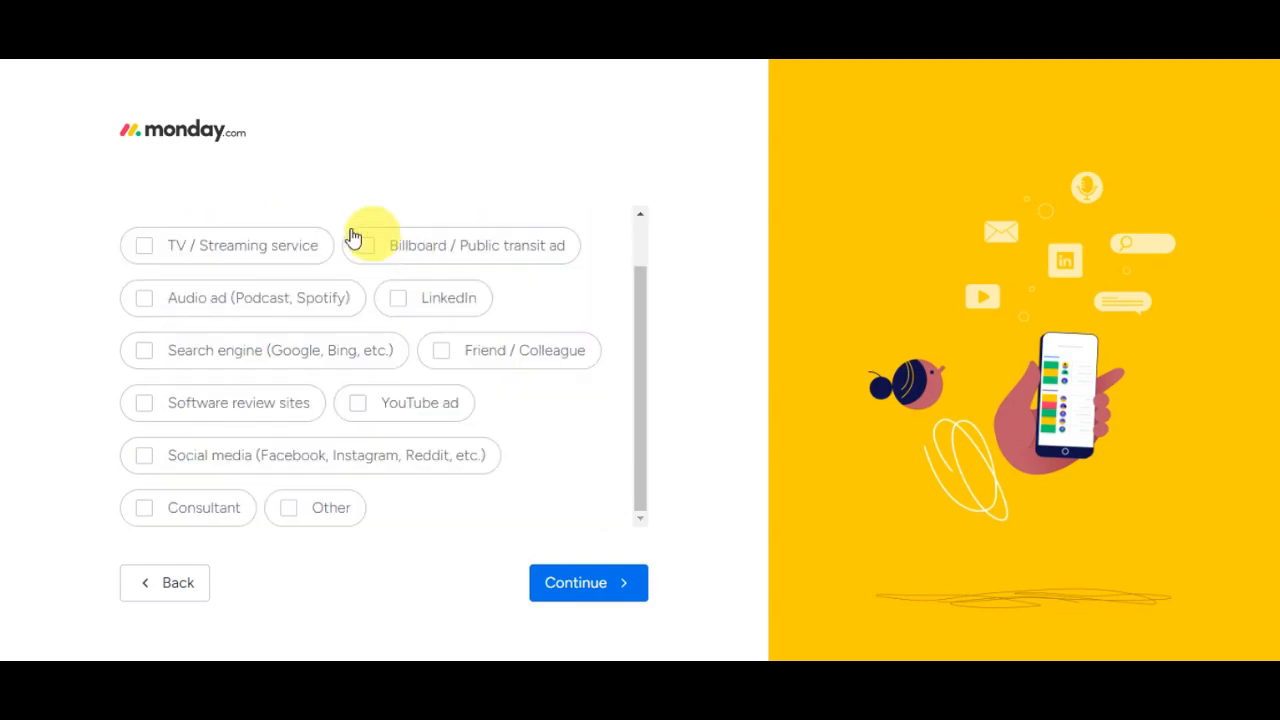
pyautogui.click(360, 416)
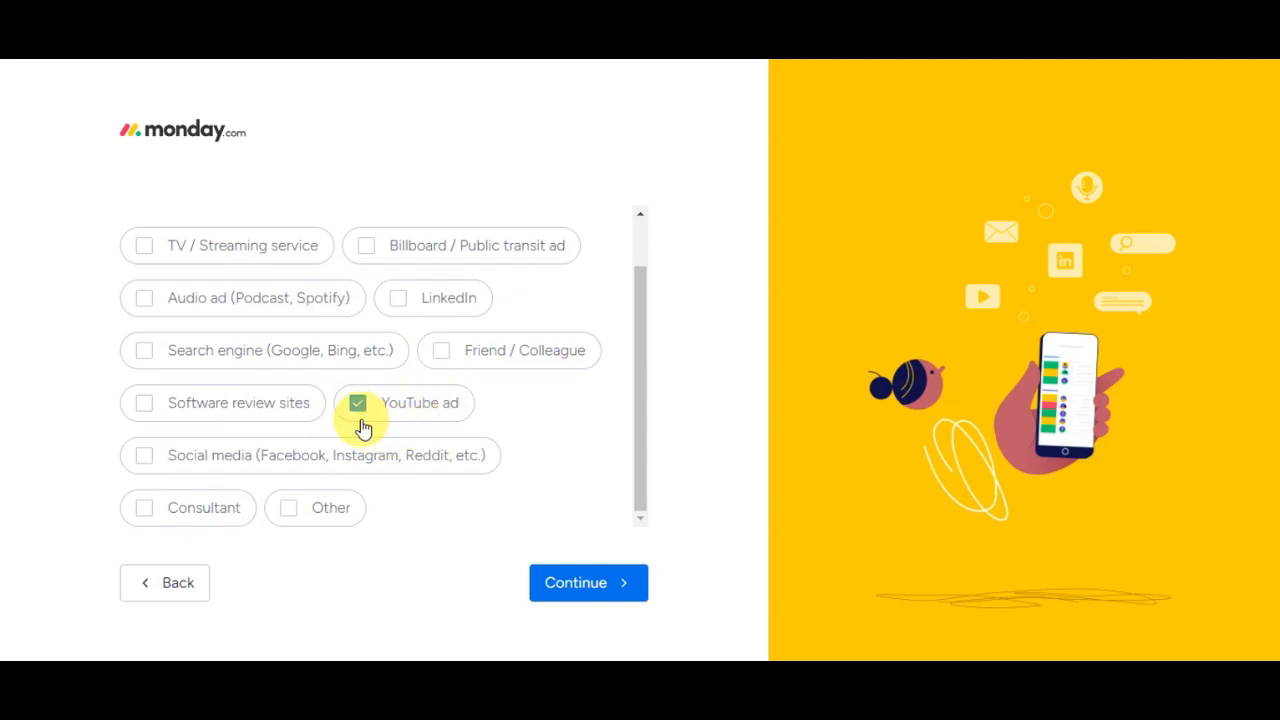
pyautogui.click(572, 582)
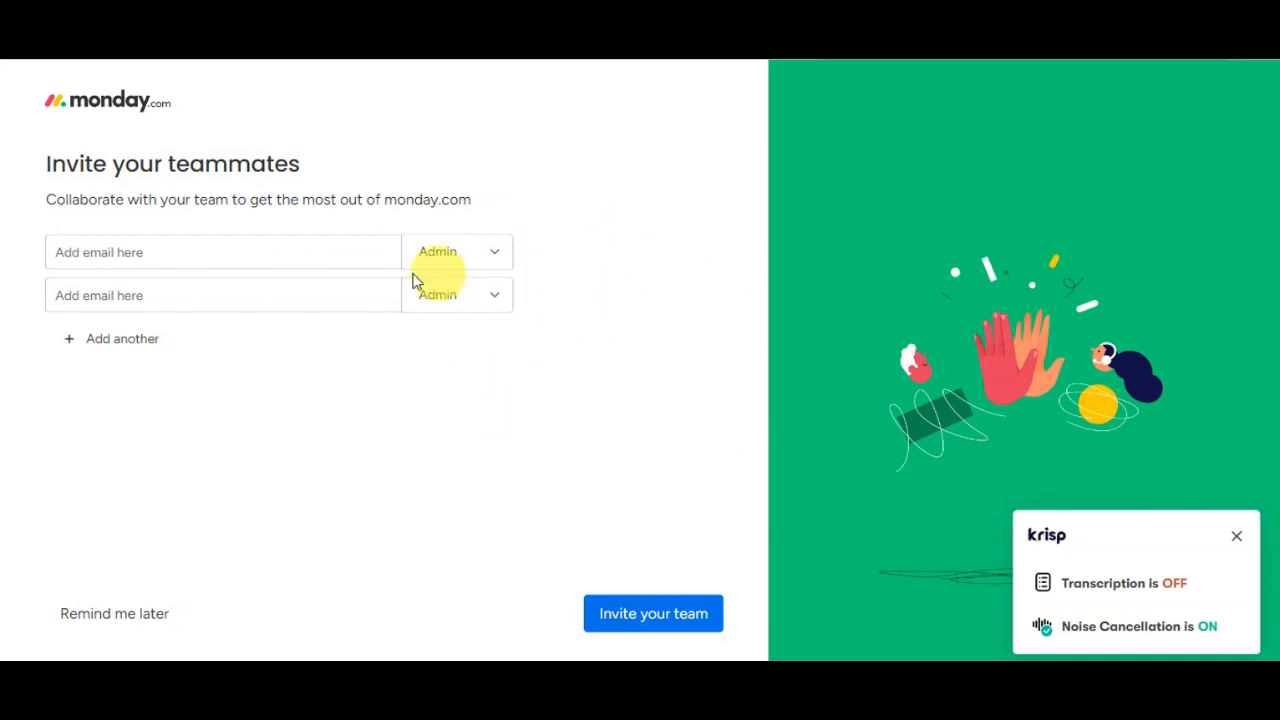
# Step: View the role options for invited teammates and postpone the team invitation
pyautogui.click(503, 252)
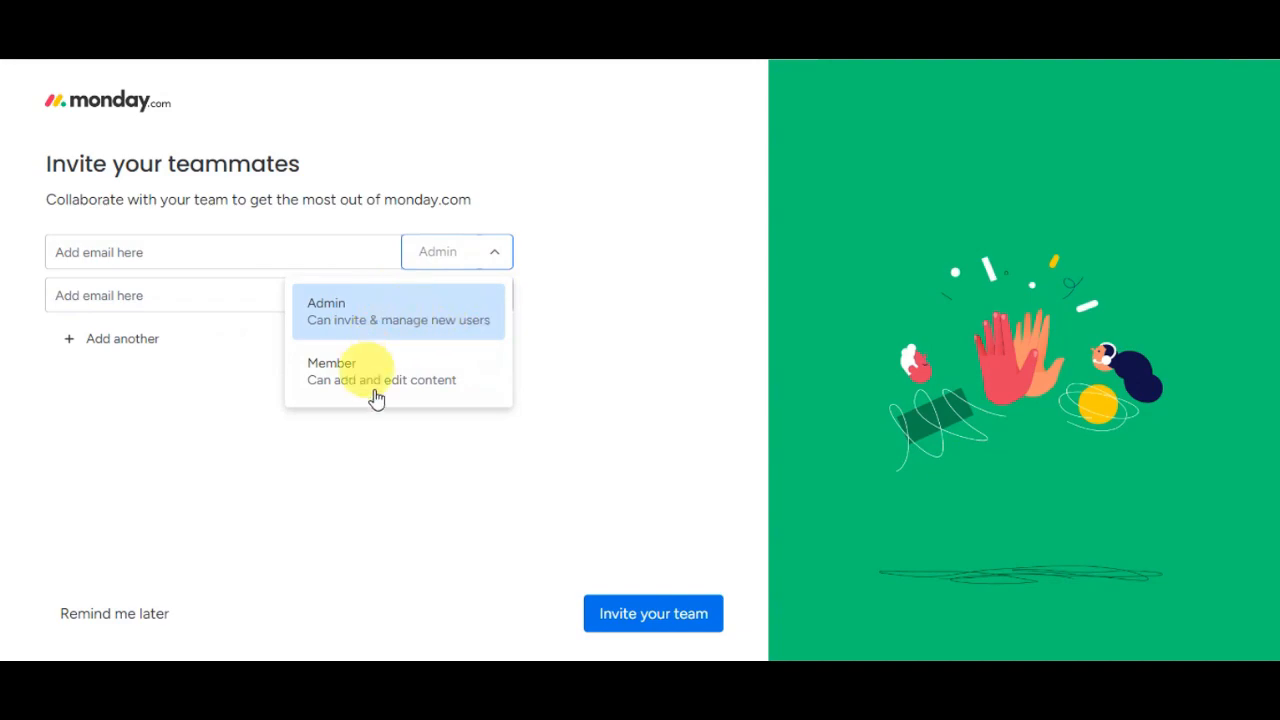
pyautogui.click(192, 414)
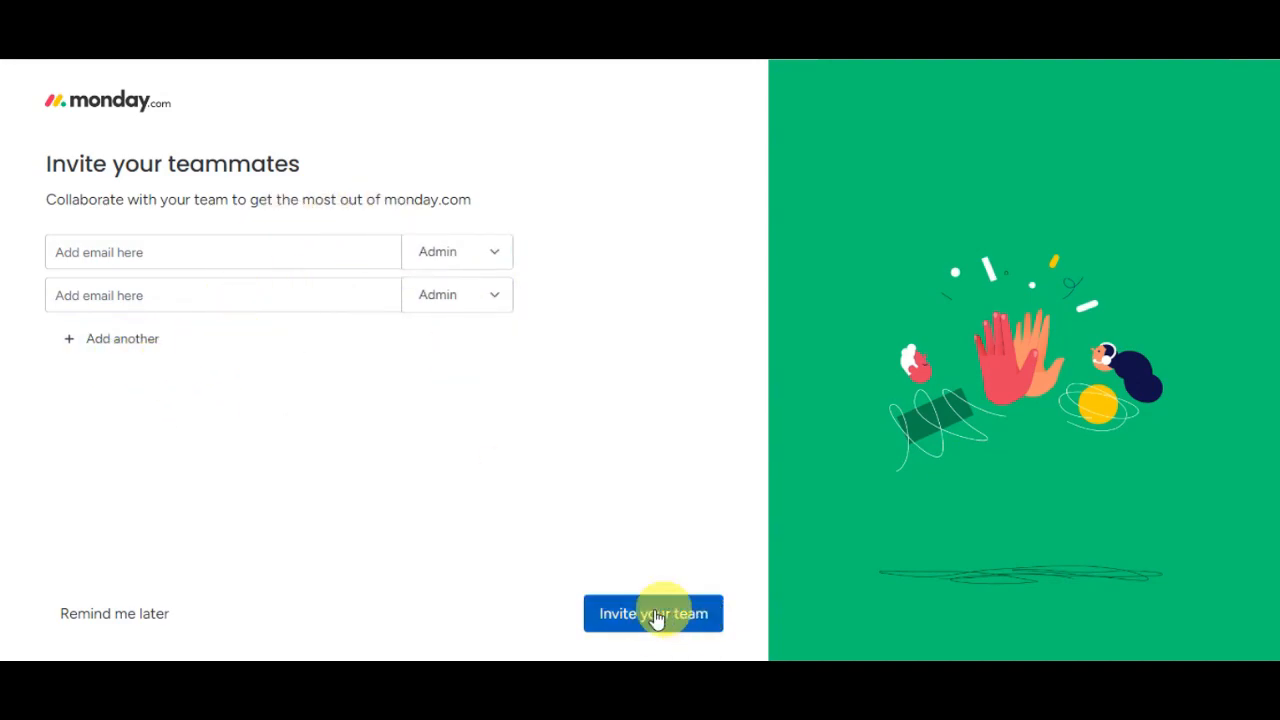
pyautogui.click(114, 614)
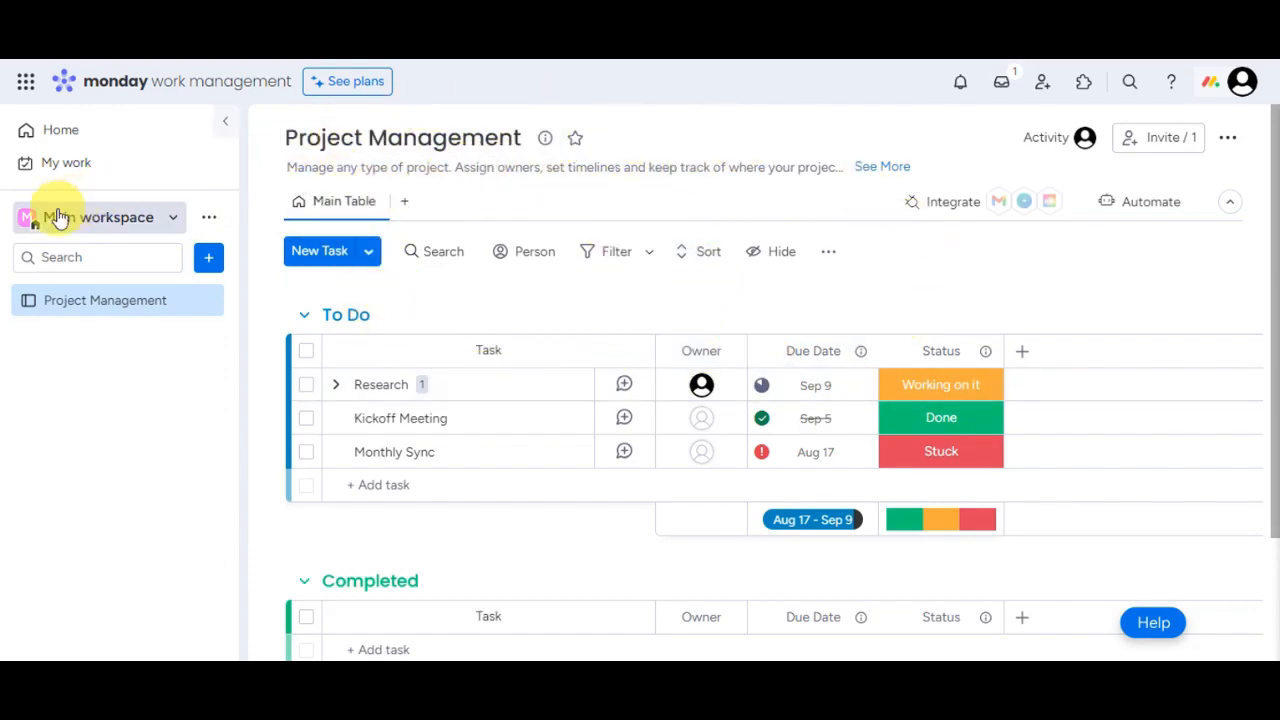
# Step: Add a new workspace with the default name New Workspace and Open privacy
pyautogui.click(177, 221)
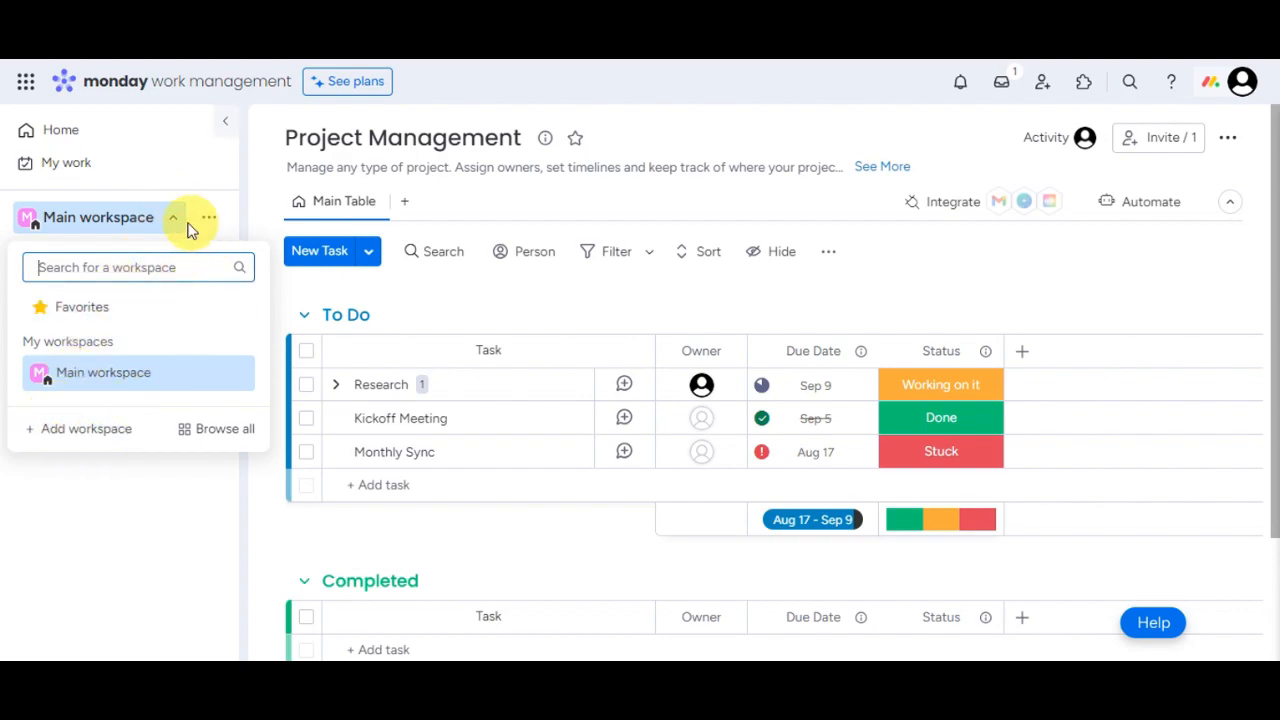
pyautogui.click(178, 225)
pyautogui.click(175, 220)
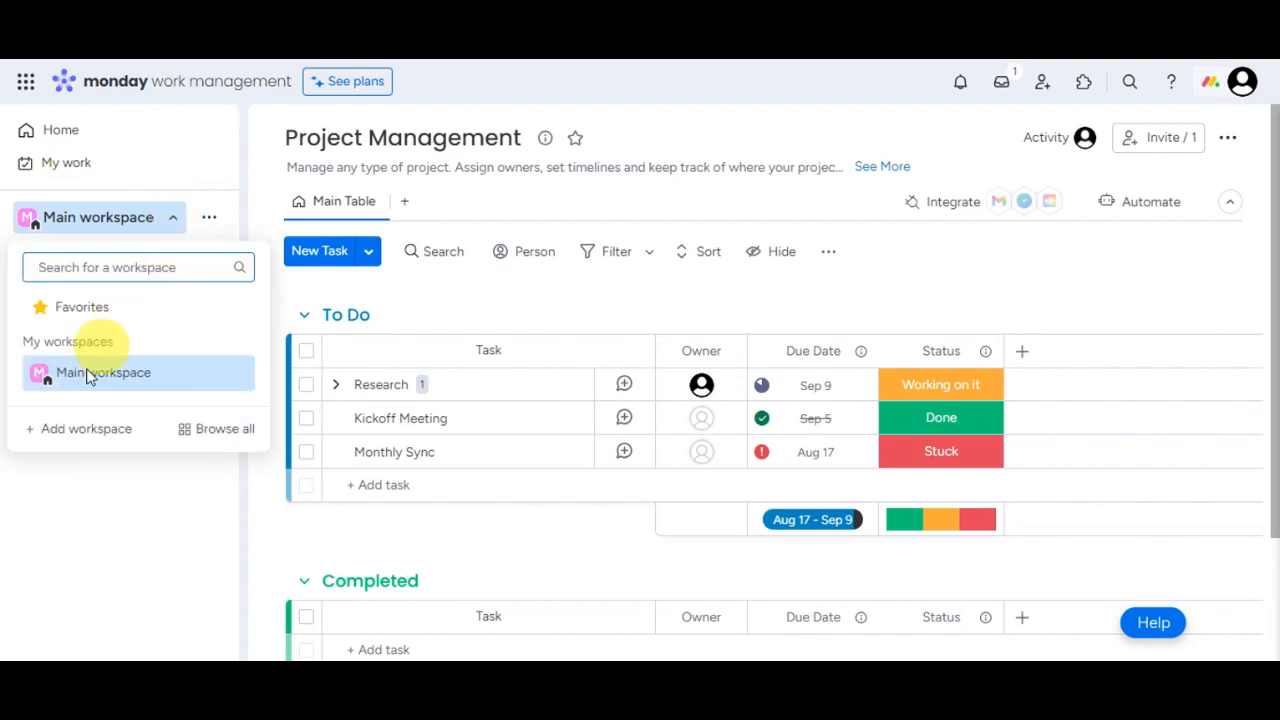
pyautogui.click(82, 430)
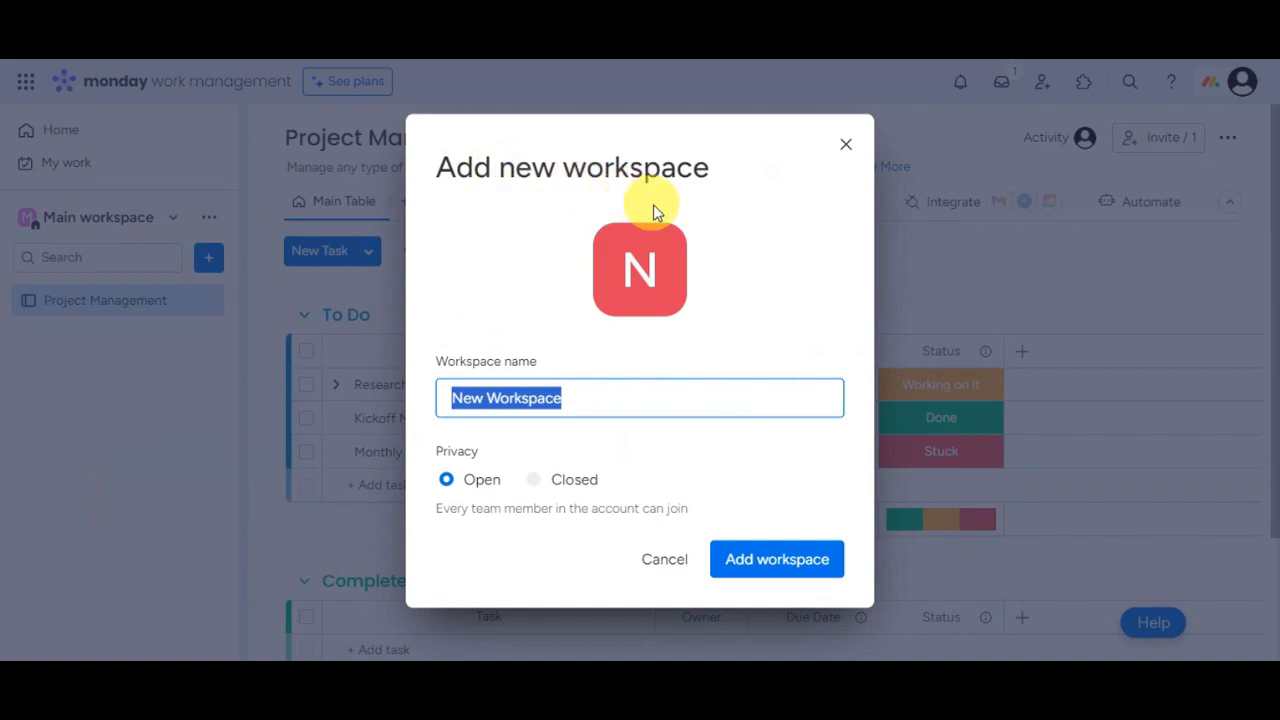
pyautogui.moveTo(585, 400); pyautogui.dragTo(442, 390)
pyautogui.click(470, 396)
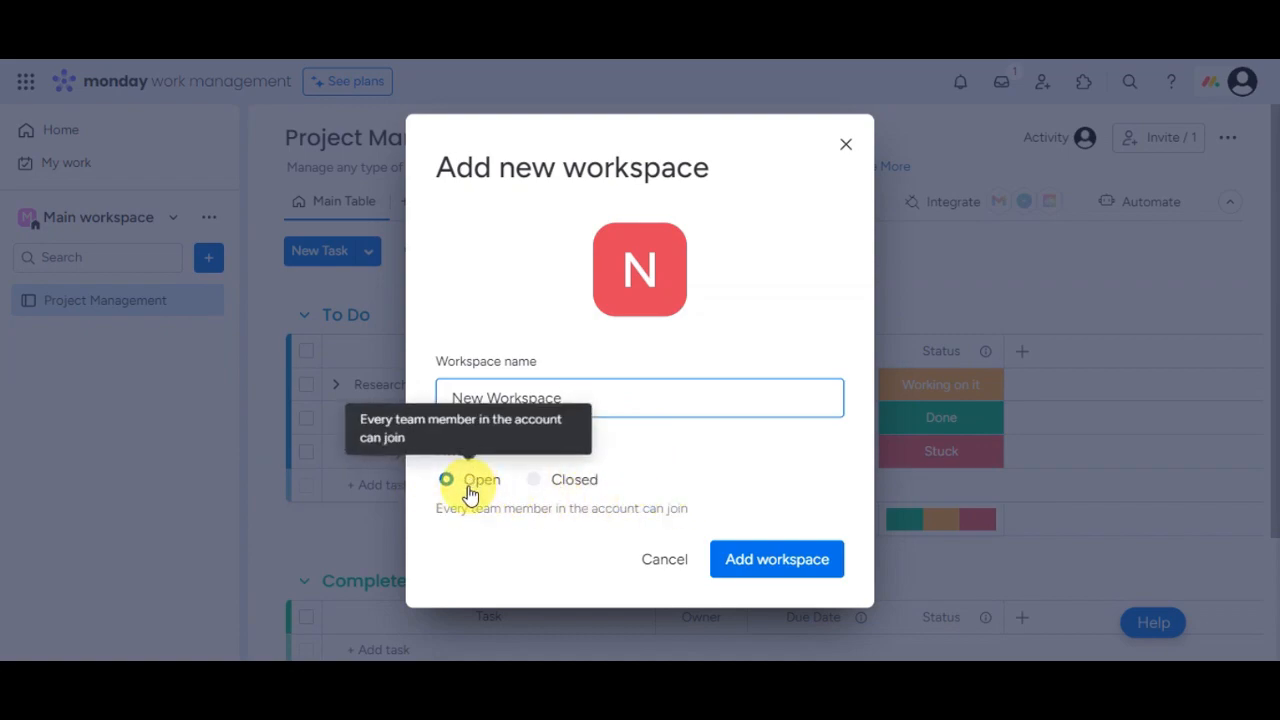
pyautogui.click(766, 562)
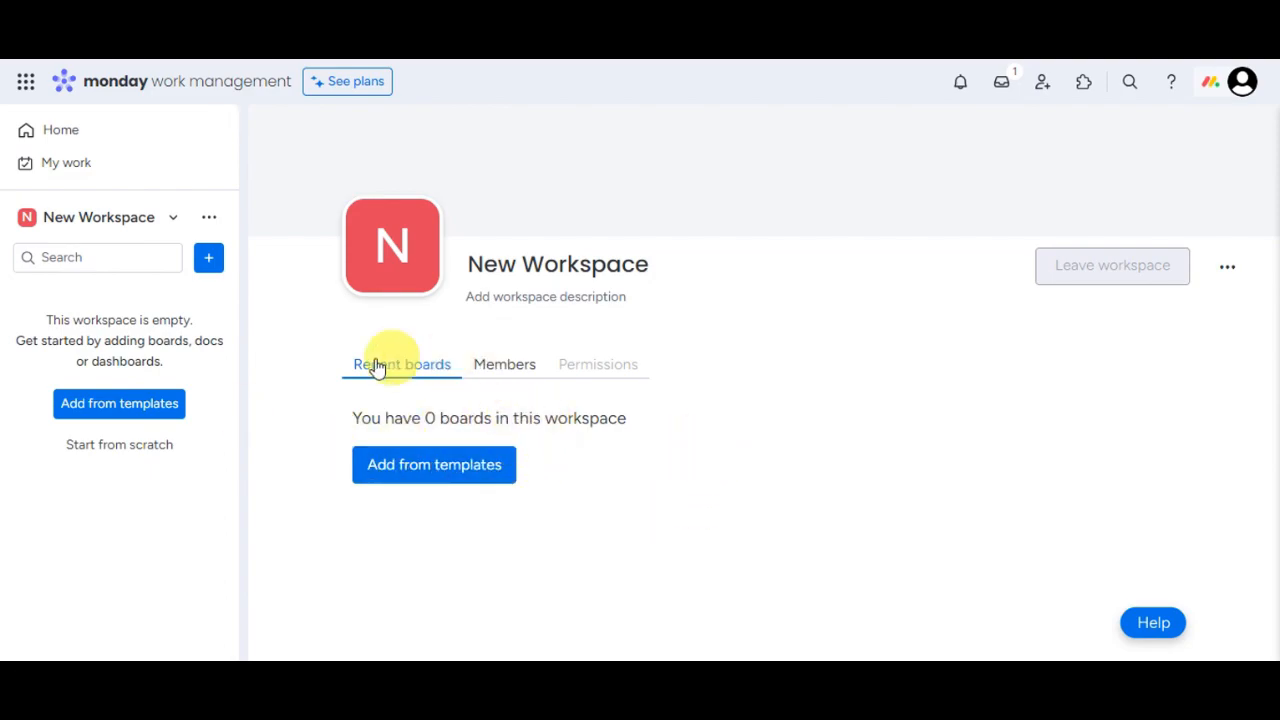
# Step: View the Project Management board in Main workspace and return to New Workspace
pyautogui.click(174, 224)
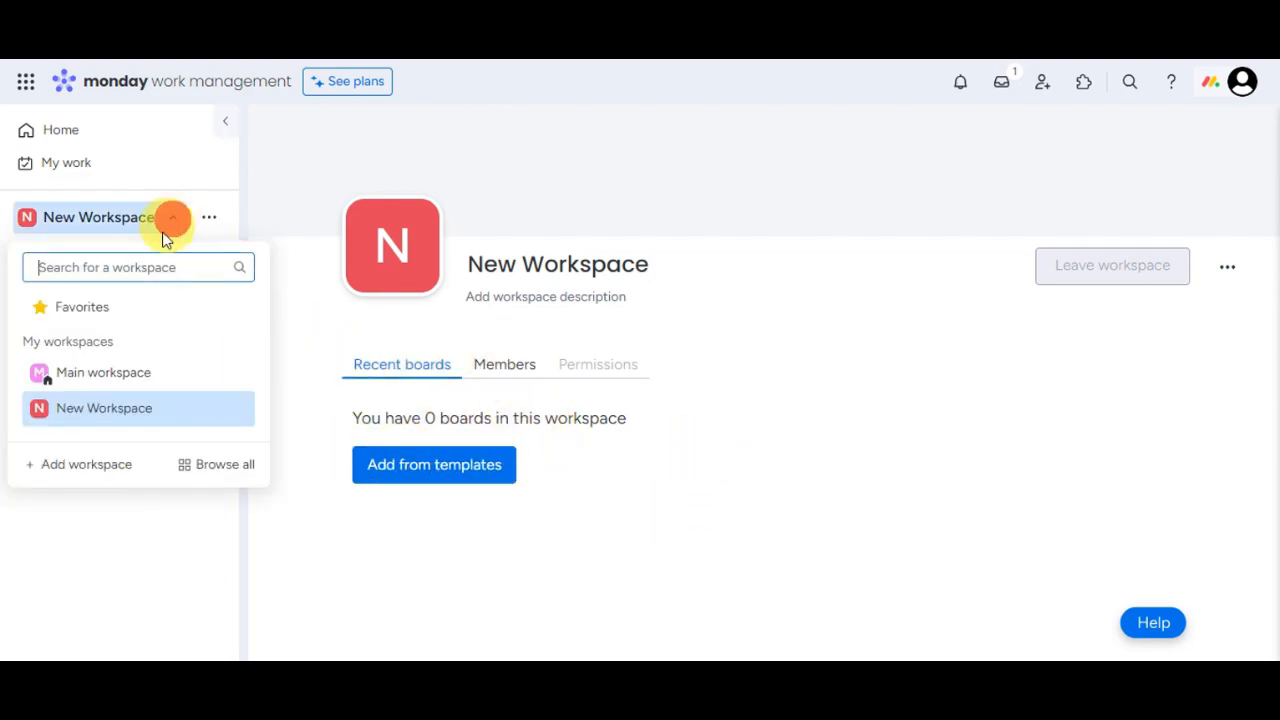
pyautogui.click(123, 376)
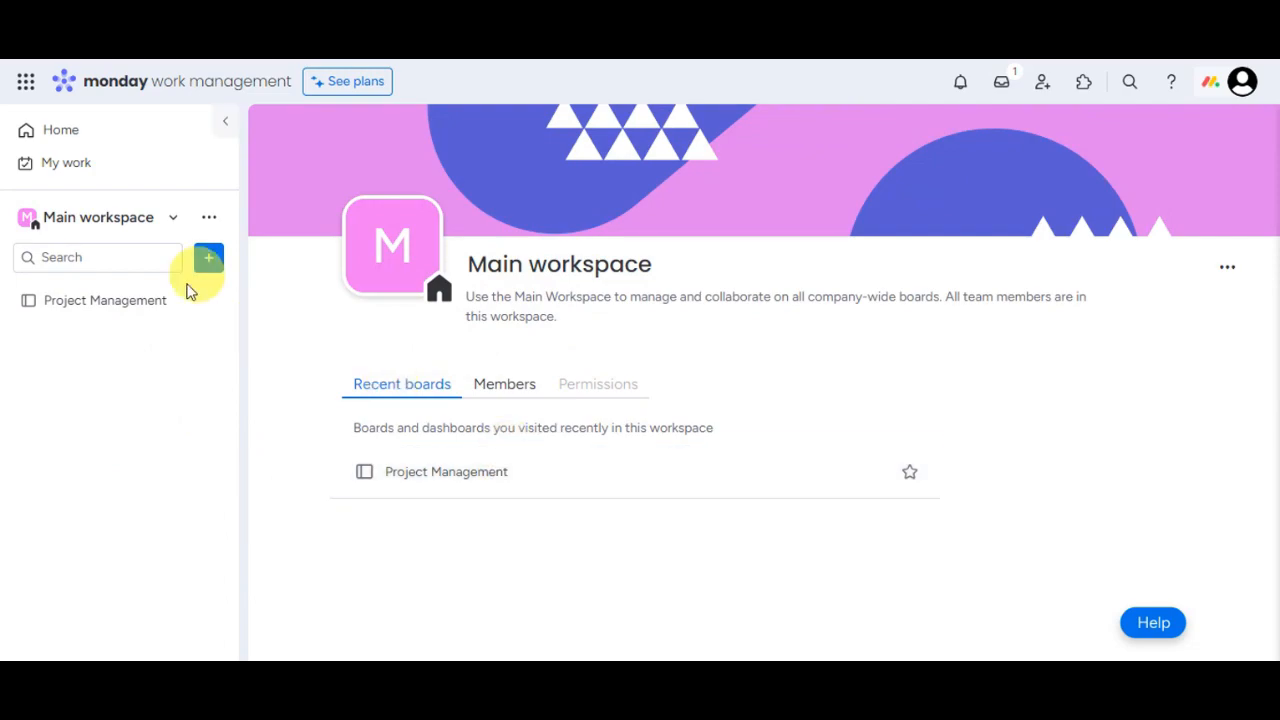
pyautogui.click(145, 308)
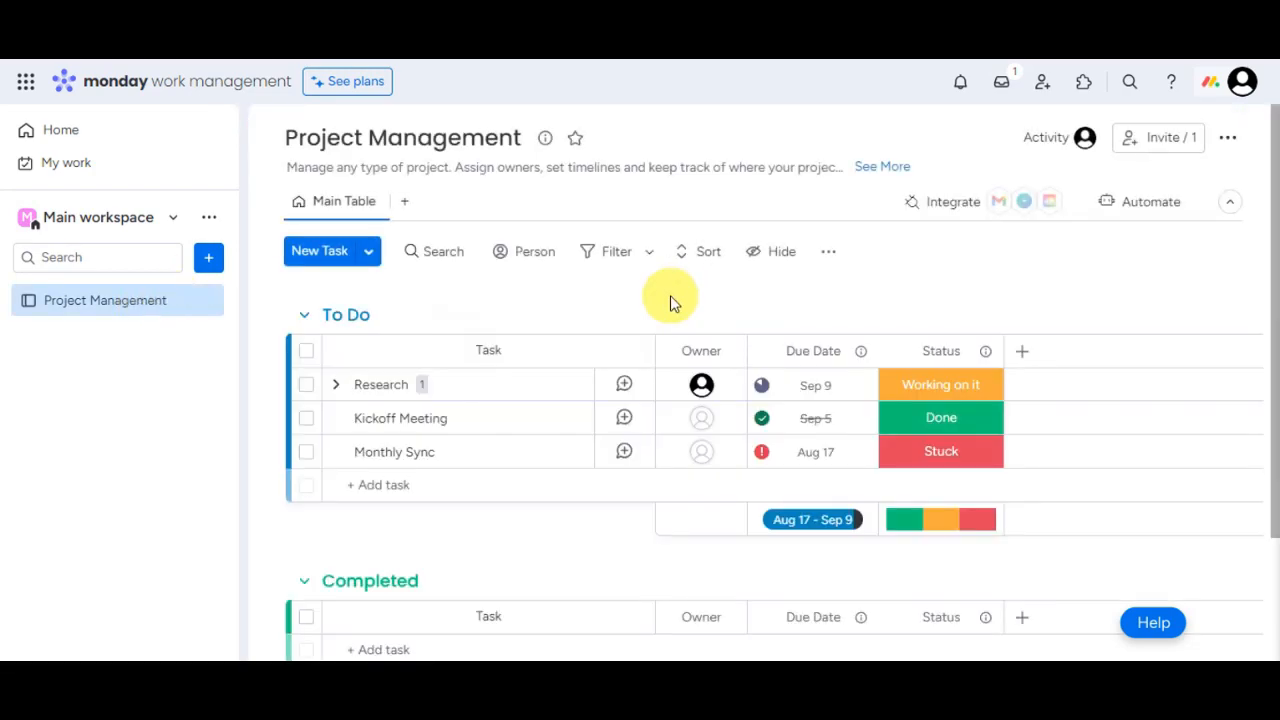
pyautogui.click(174, 219)
pyautogui.click(104, 408)
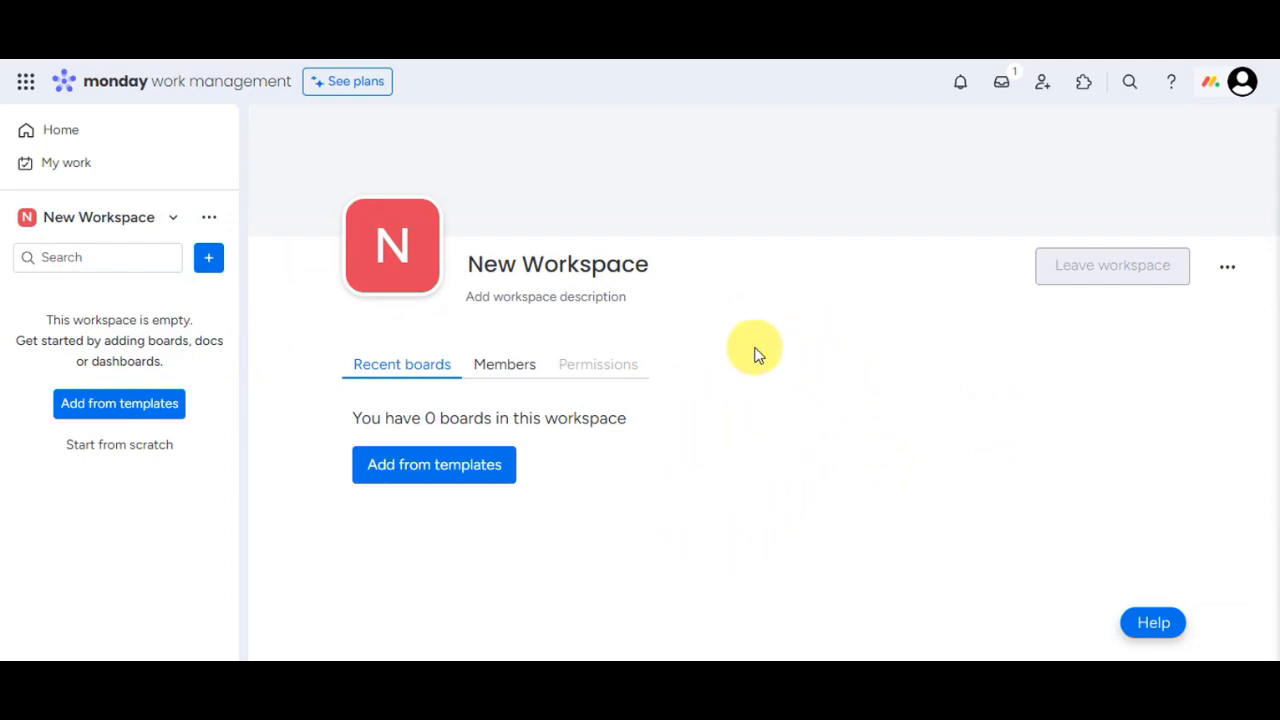
# Step: Search the template center for "social media" and open the Social media planner template's details
pyautogui.click(463, 474)
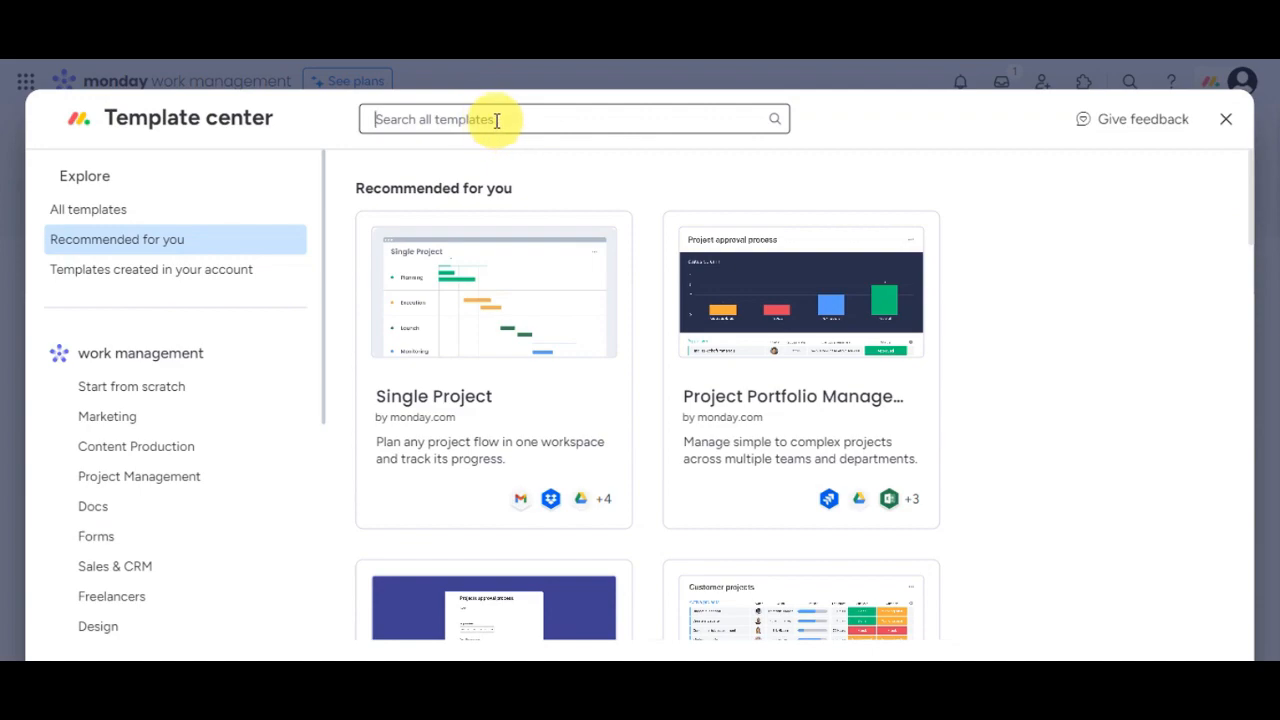
pyautogui.write('s')
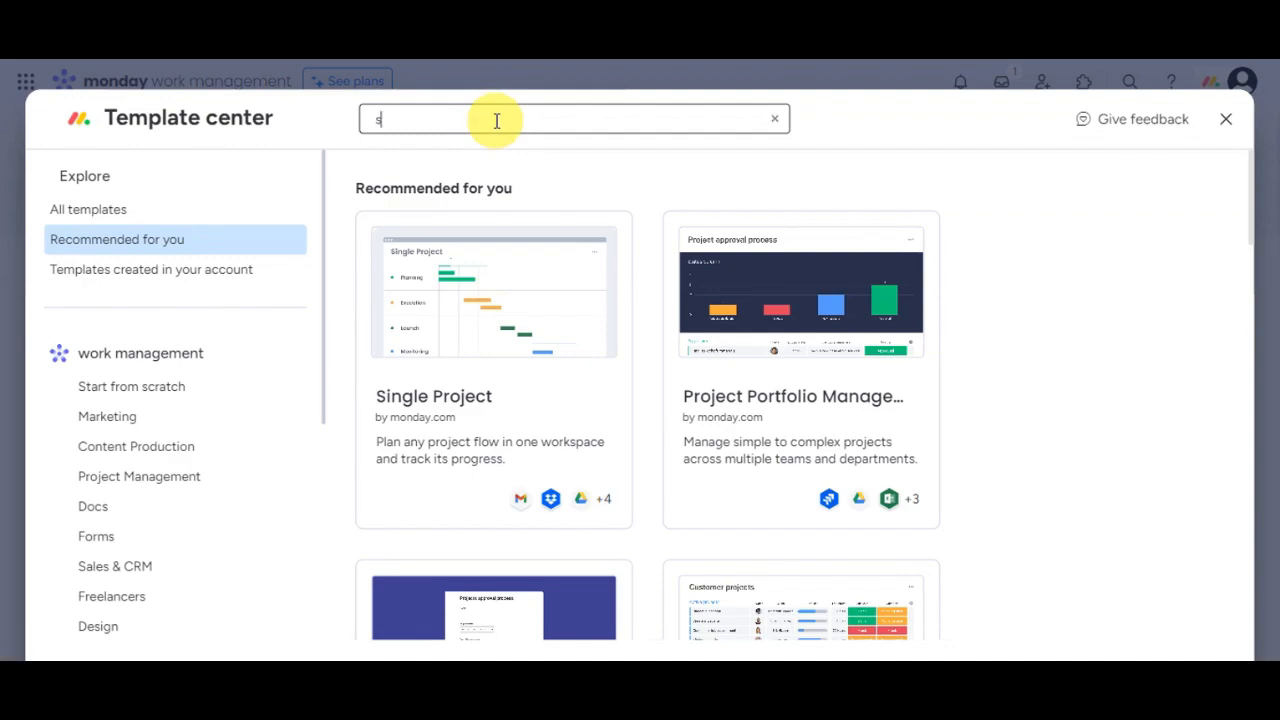
pyautogui.write('ocial media')
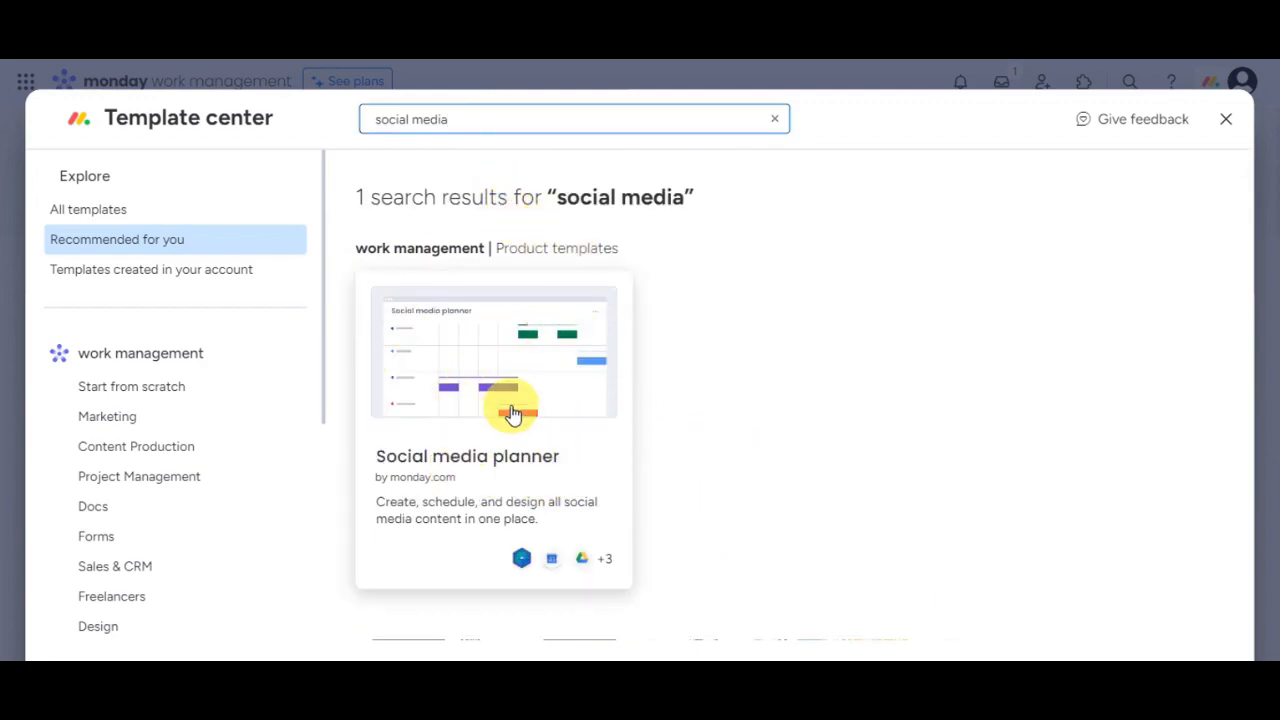
pyautogui.click(547, 378)
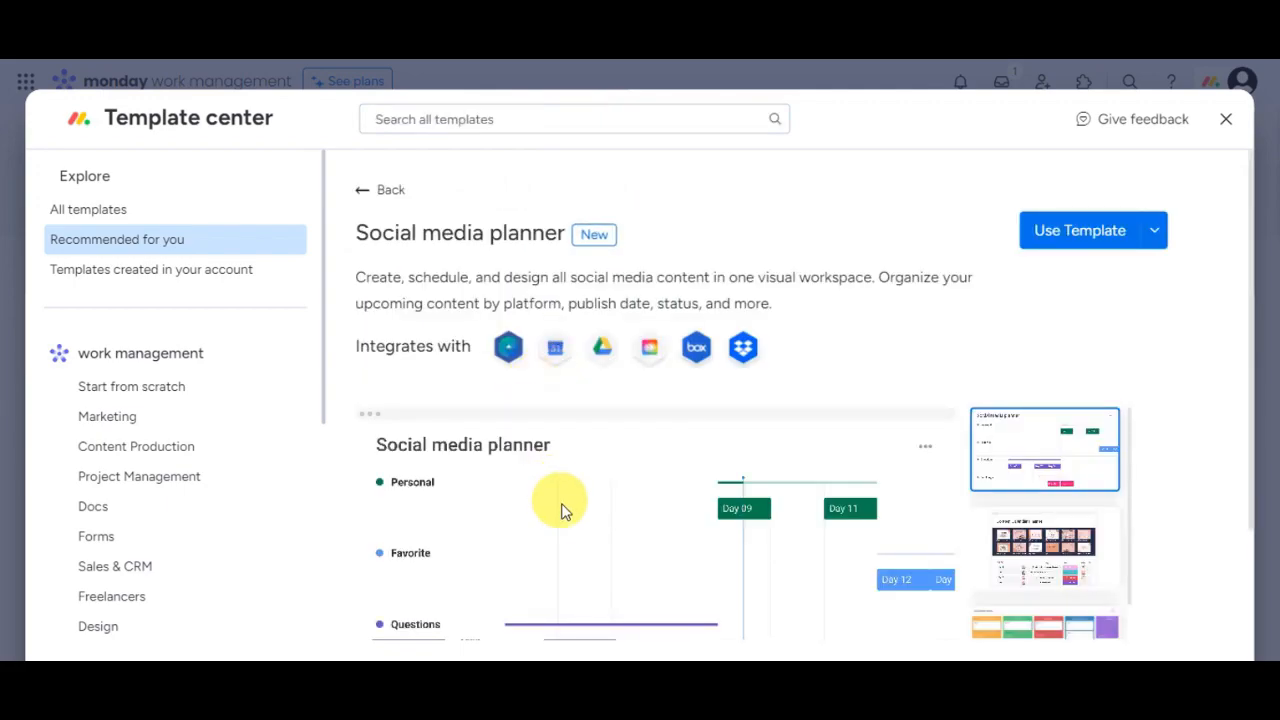
# Step: Add the Social media planner template to the workspace and open its Social Media Plan document
pyautogui.scroll(-1, 846, 486)
pyautogui.scroll(1, 957, 429)
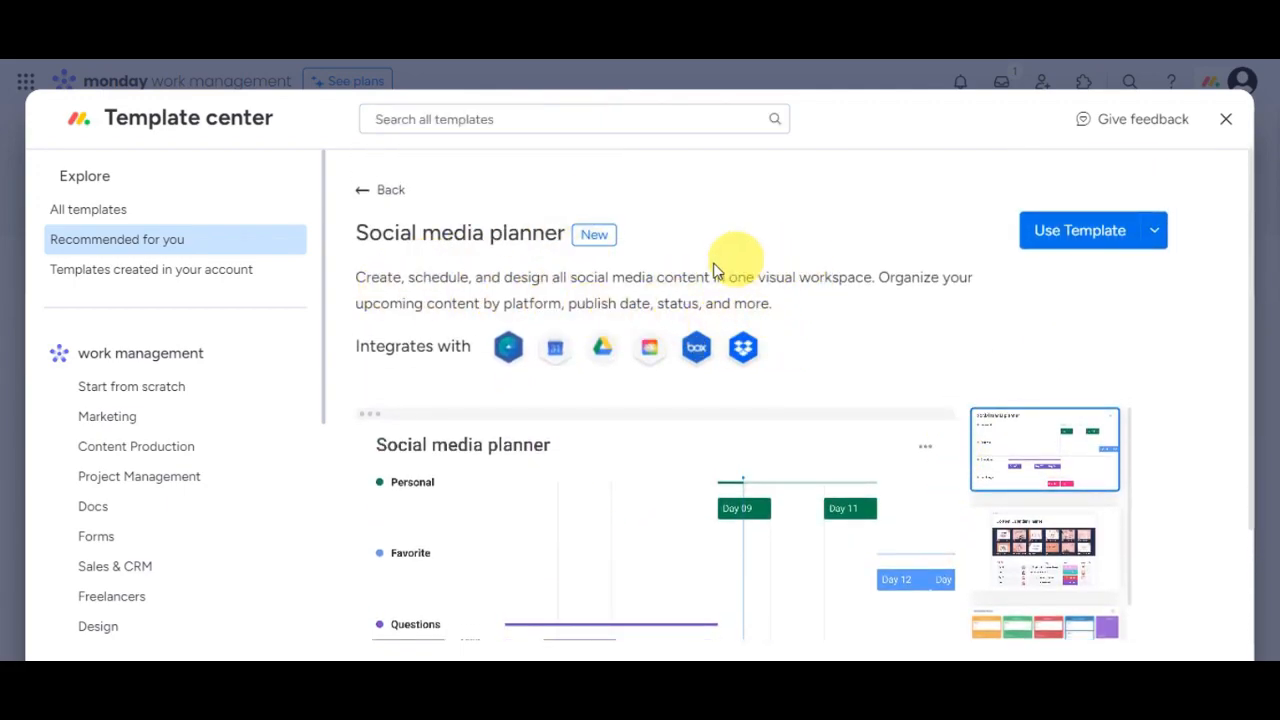
pyautogui.click(1058, 250)
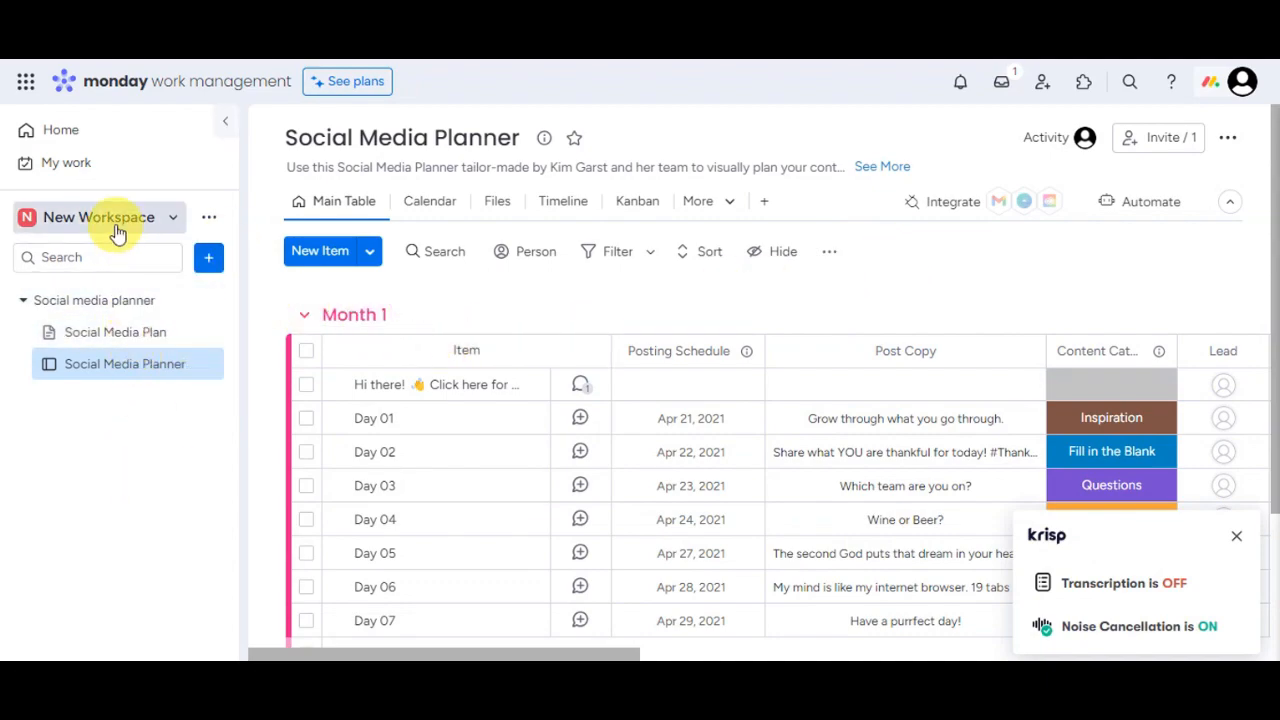
pyautogui.click(118, 341)
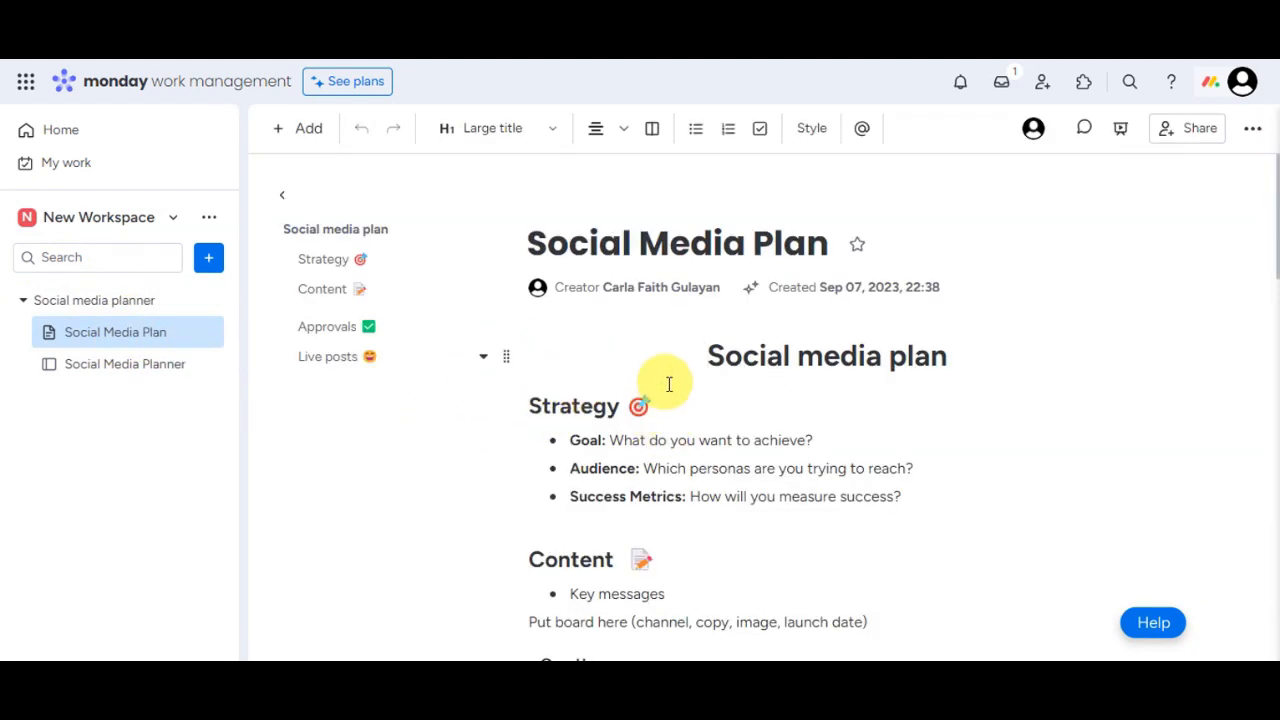
# Step: Look through the Social Media Plan document, and open the Social Media Planner board to review its Month 1 items
pyautogui.scroll(-3, 670, 400)
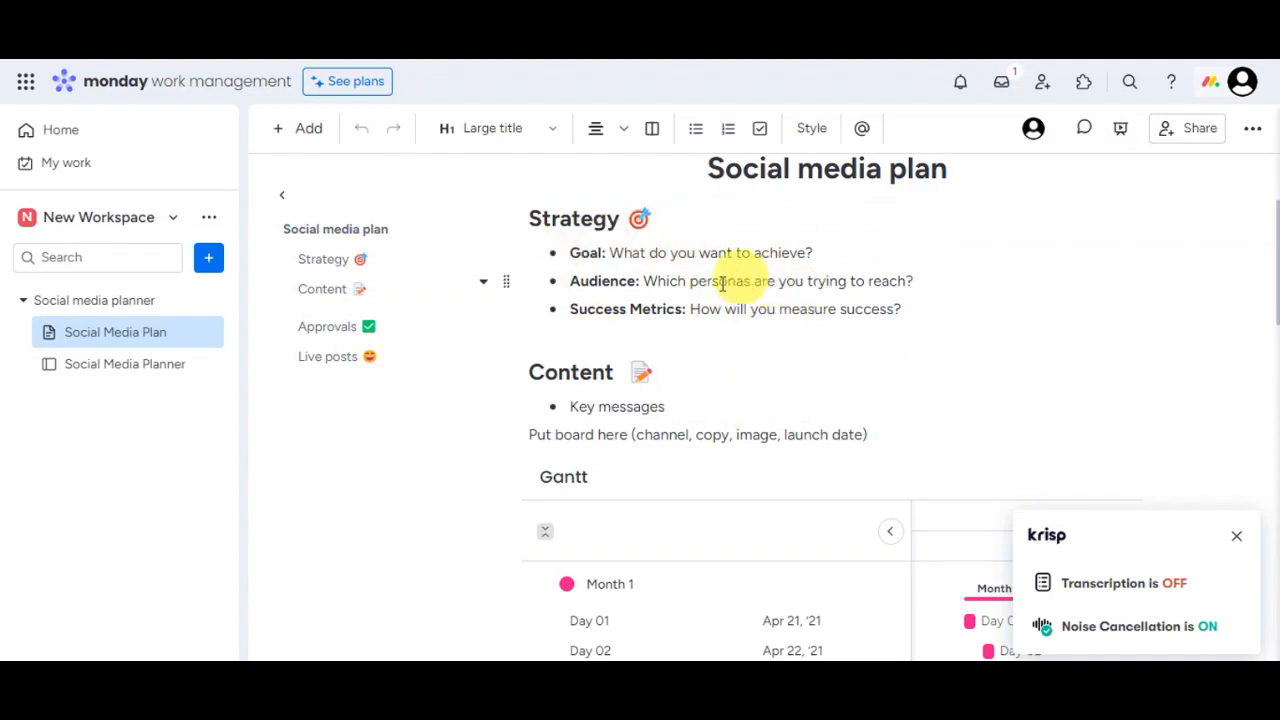
pyautogui.scroll(-3, 706, 363)
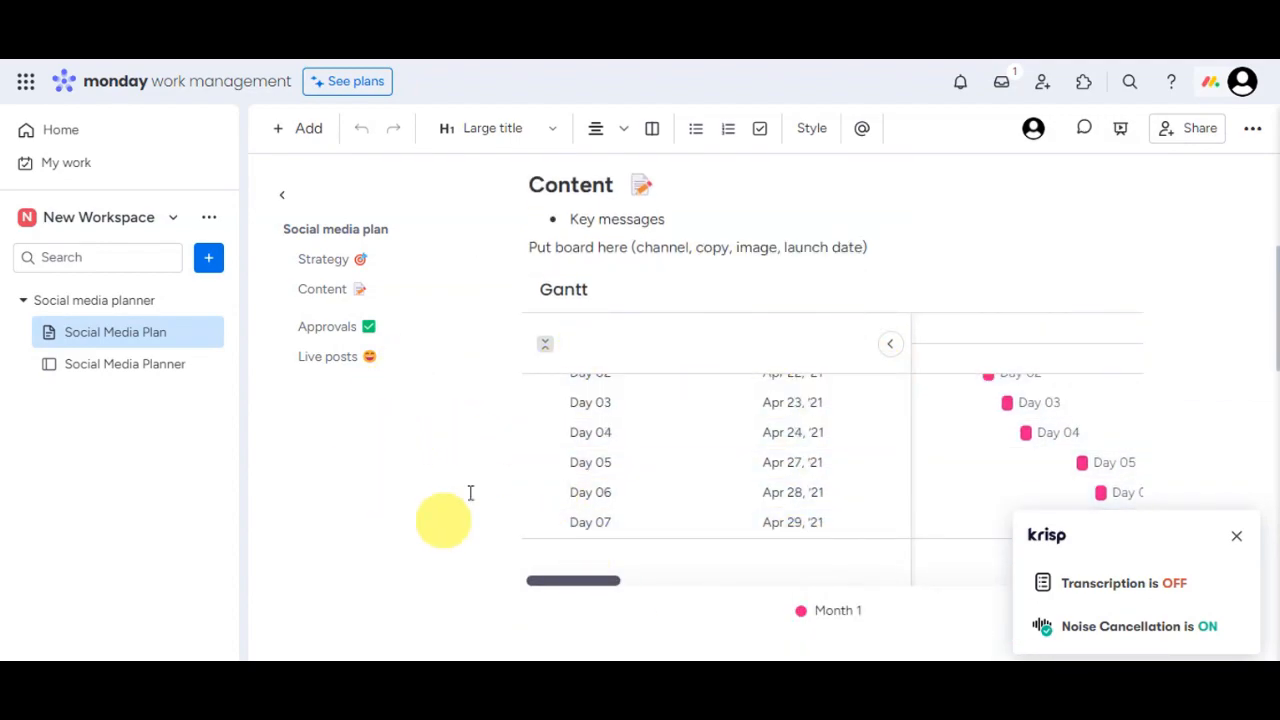
pyautogui.scroll(4, 456, 447)
pyautogui.scroll(2, 456, 447)
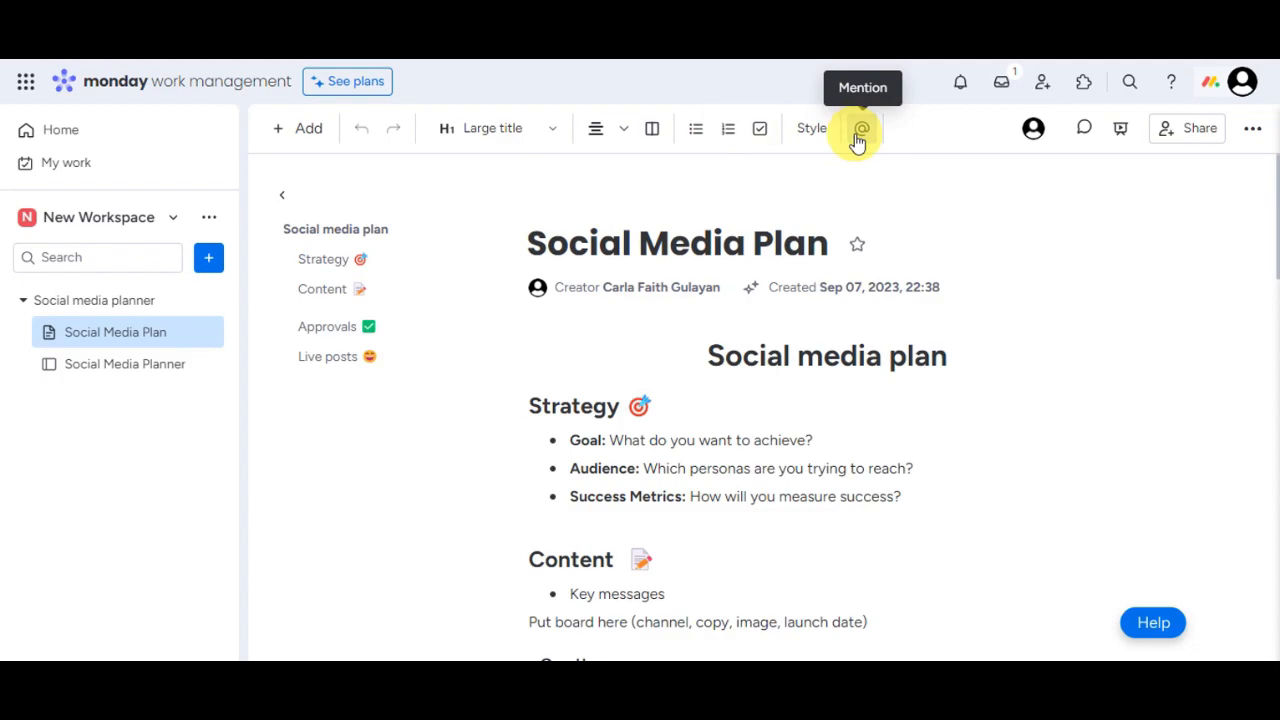
pyautogui.click(155, 375)
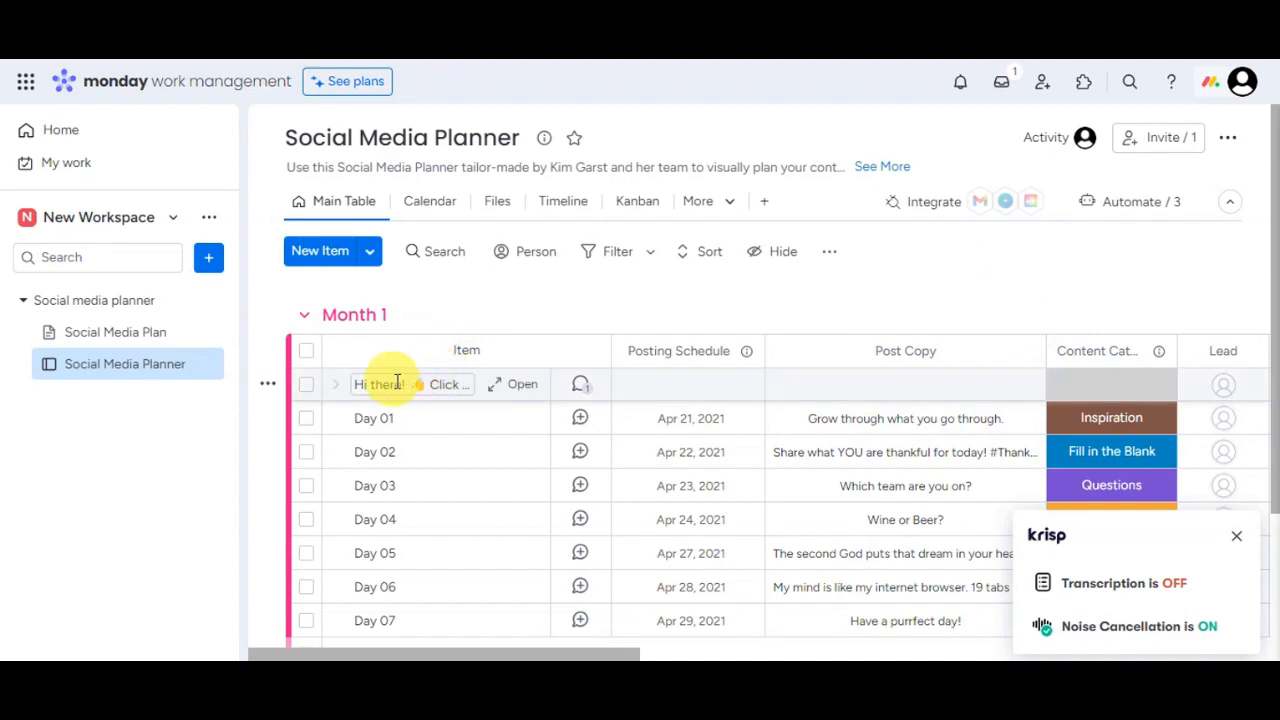
pyautogui.scroll(-2, 520, 425)
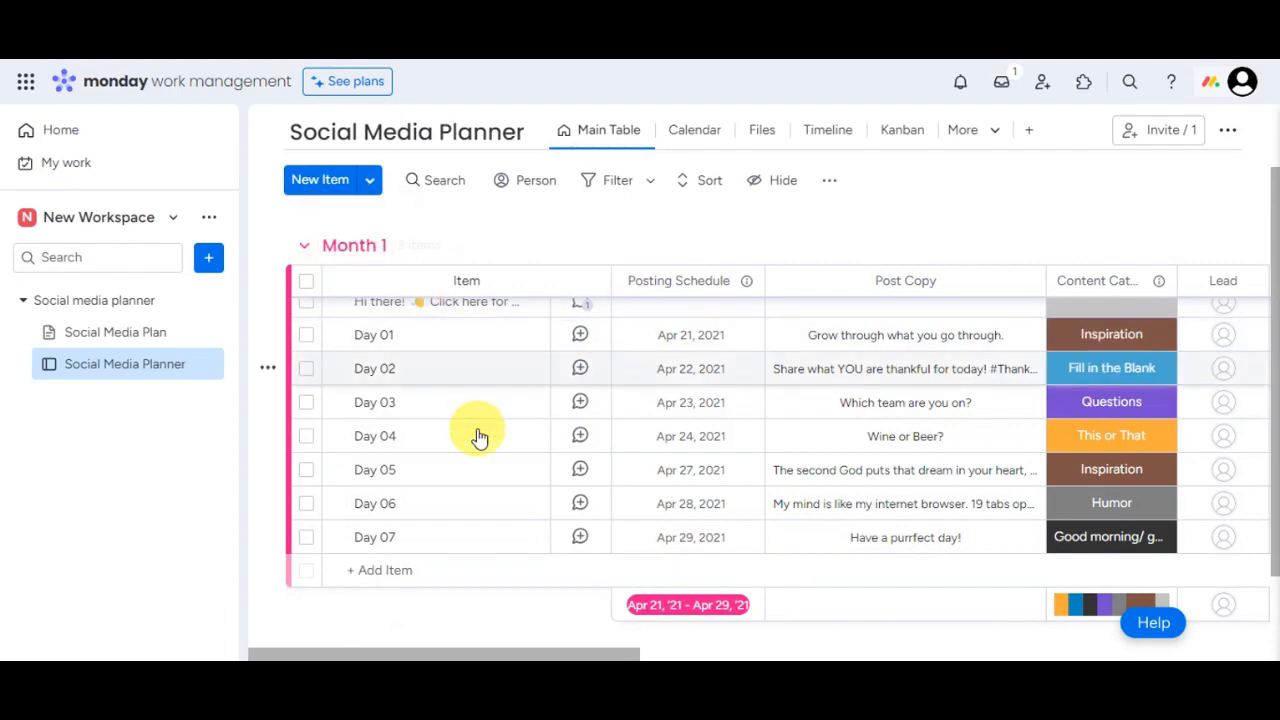
pyautogui.scroll(2, 450, 400)
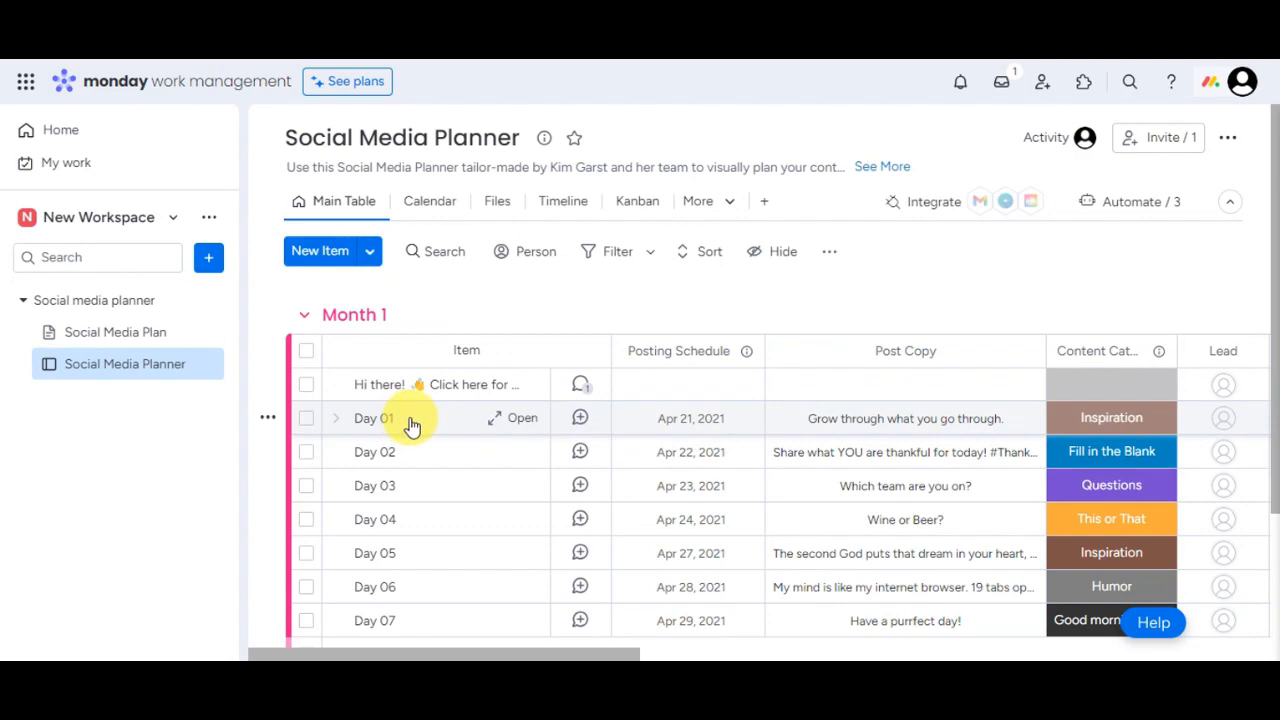
# Step: Post the update "currently working" on the Day 01 item of the Social Media Planner board
pyautogui.click(580, 425)
pyautogui.click(740, 312)
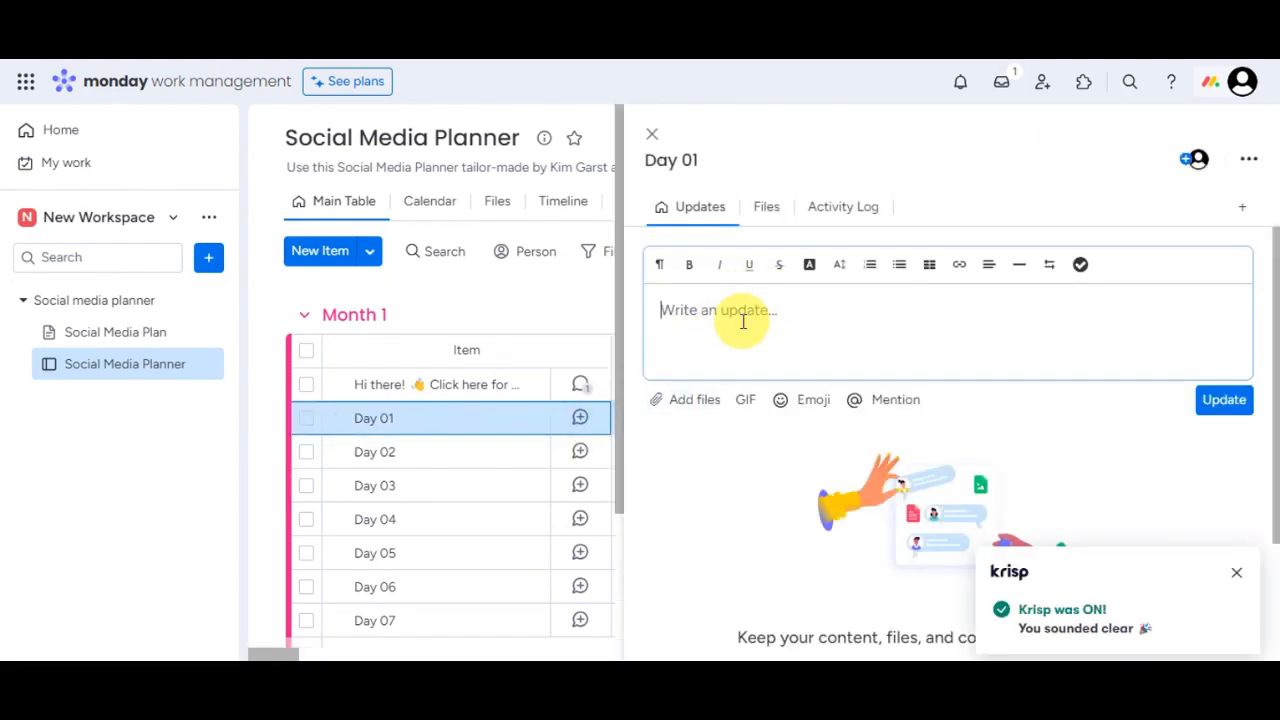
pyautogui.write('currently working')
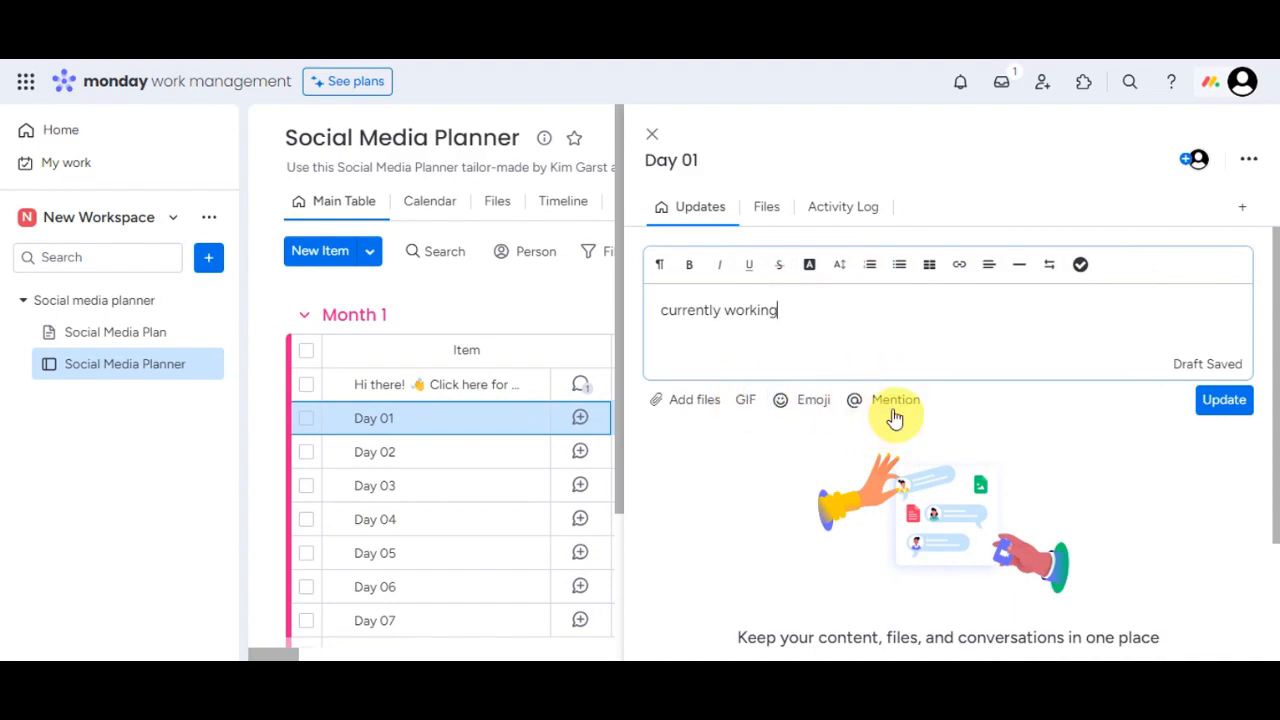
pyautogui.click(1226, 405)
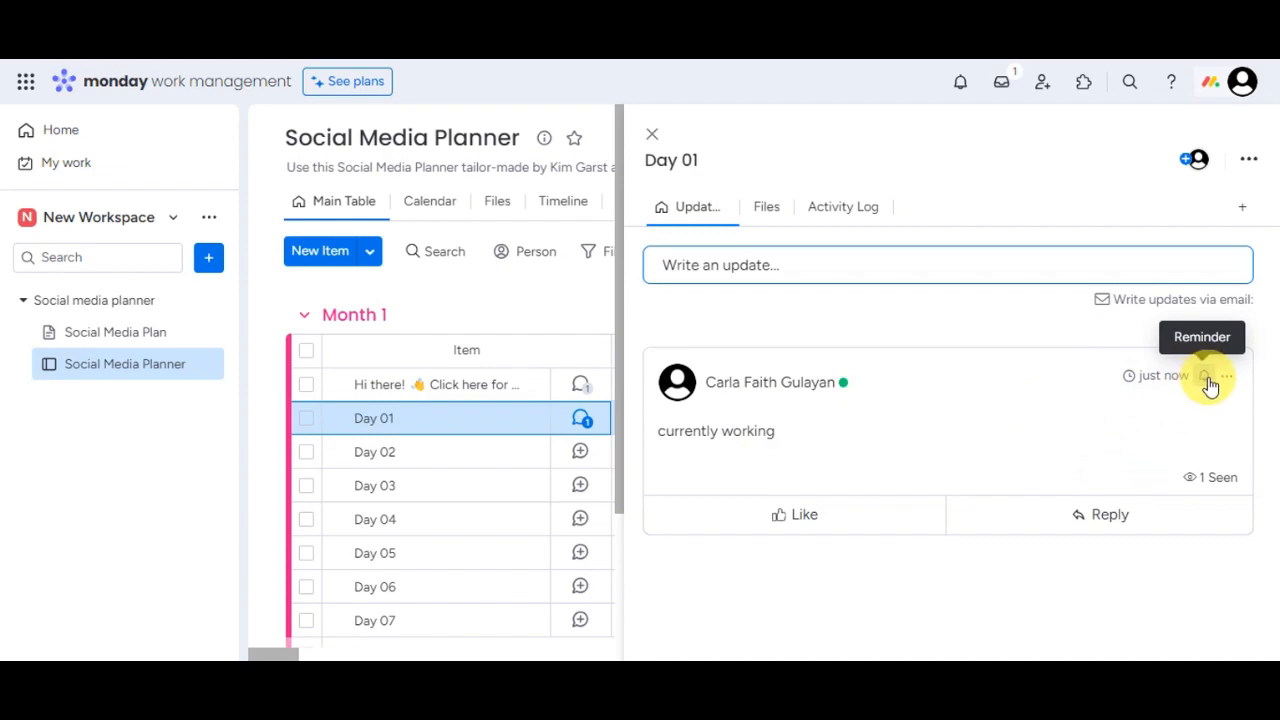
# Step: React to the "currently working" update with a heart and post "reply" as a reply to it
pyautogui.moveTo(1220, 479)
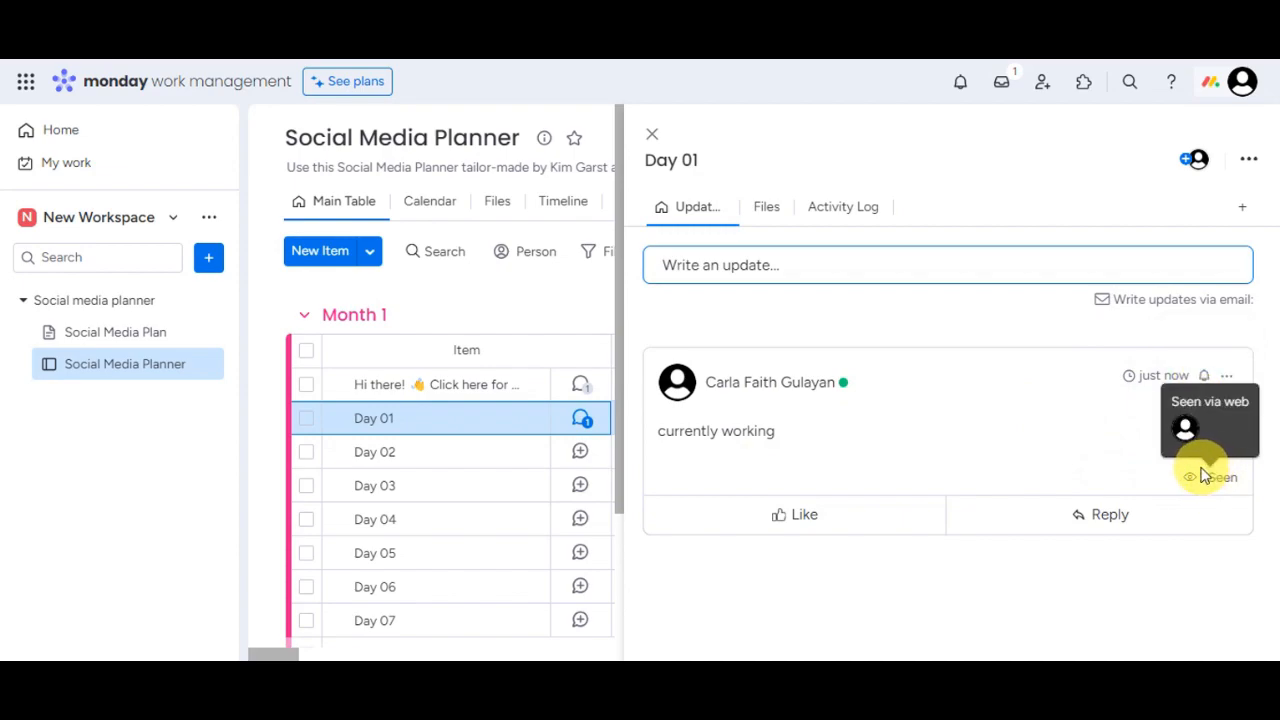
pyautogui.moveTo(815, 520)
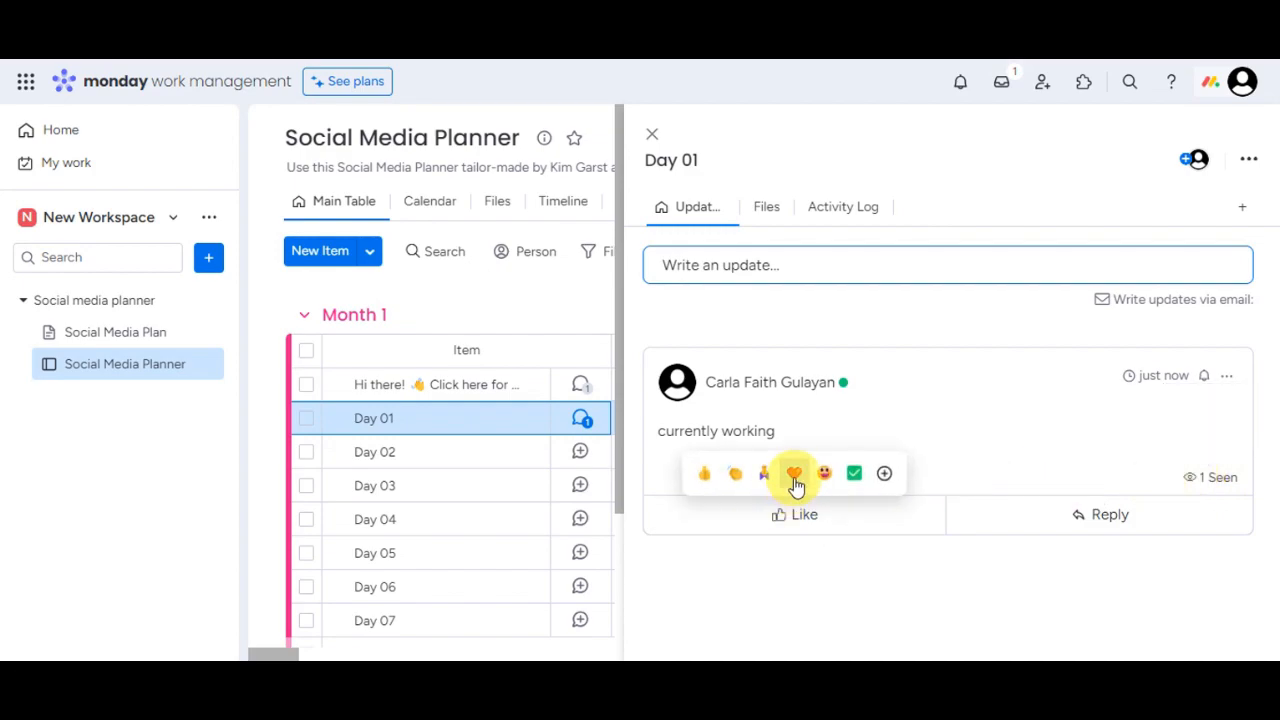
pyautogui.click(795, 478)
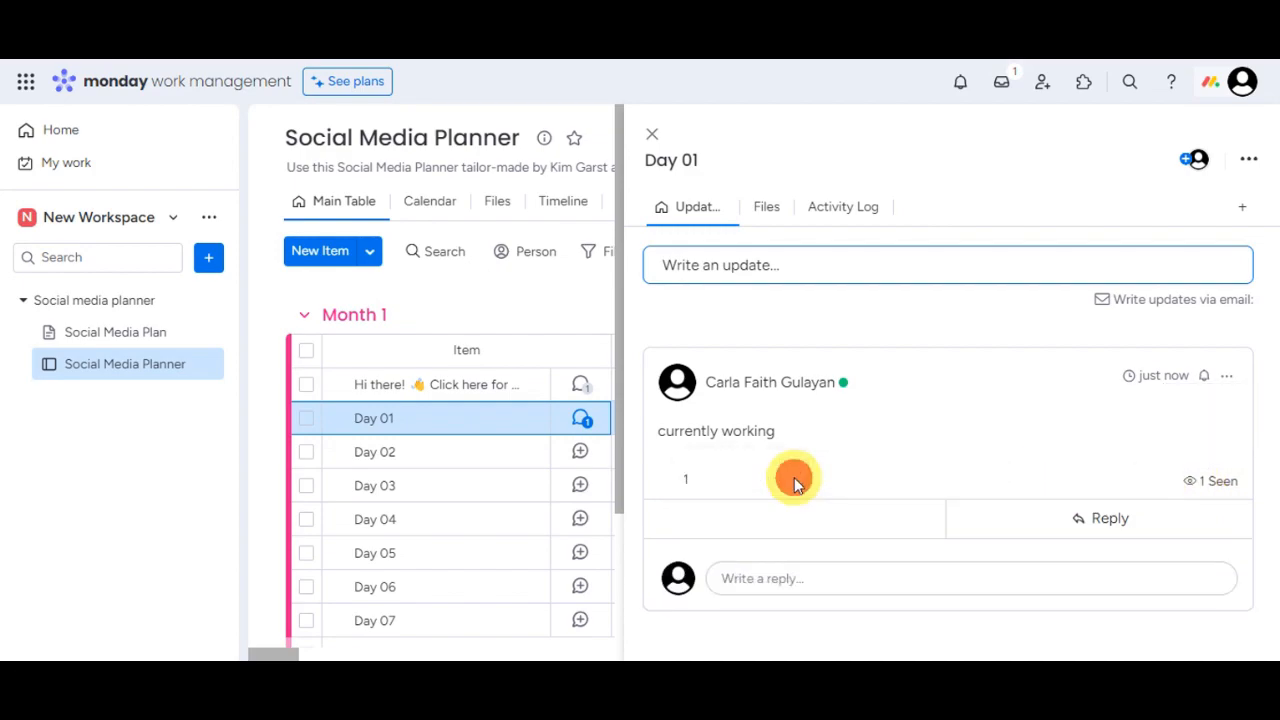
pyautogui.click(1115, 519)
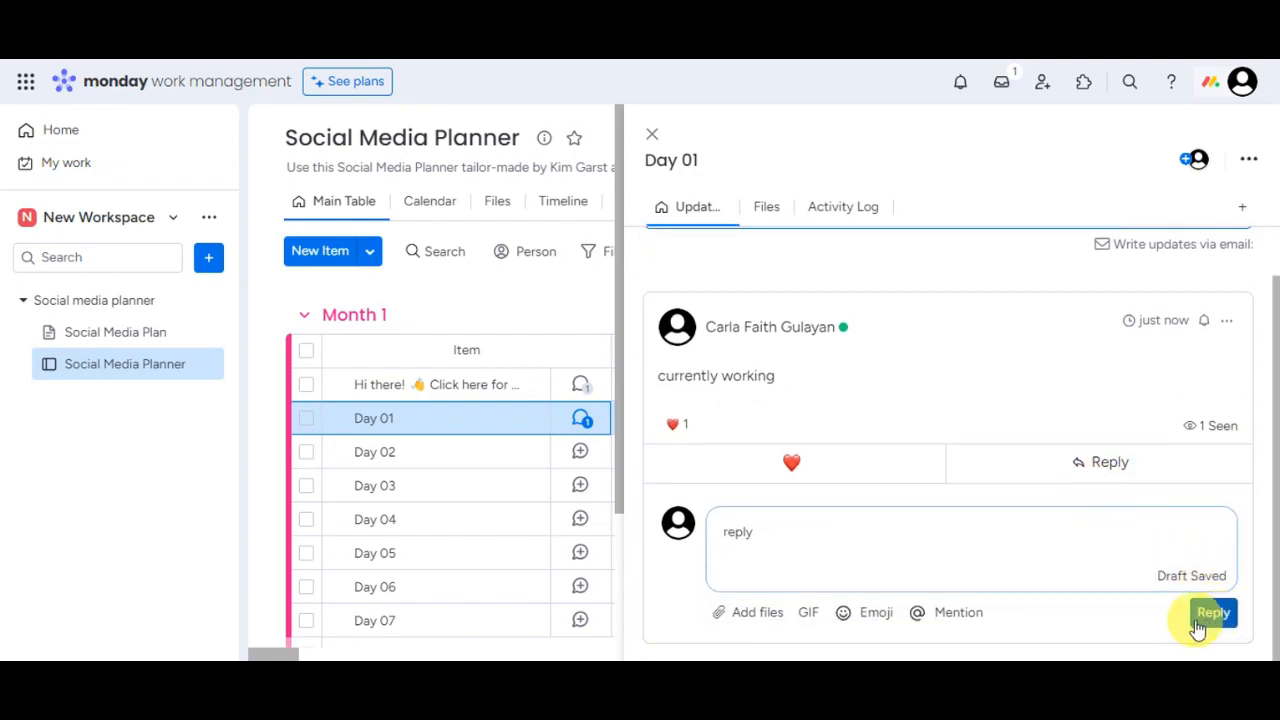
pyautogui.click(1207, 606)
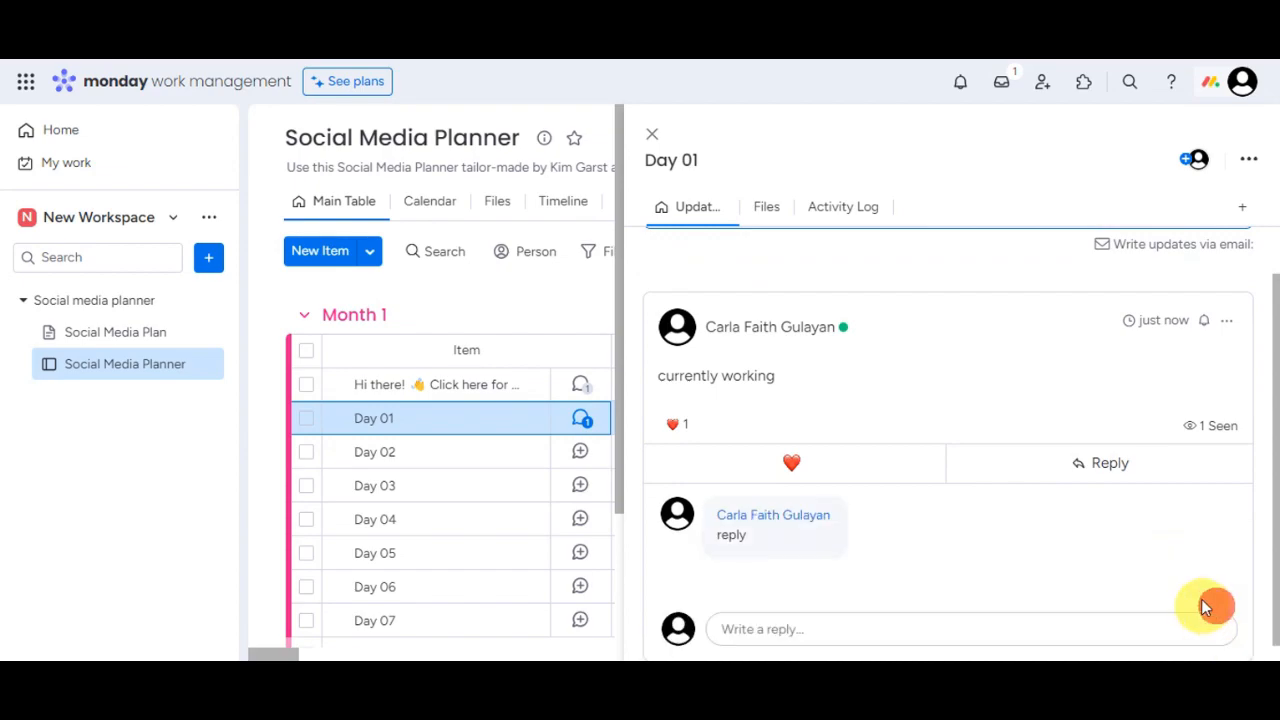
# Step: Examine the update's available actions and Day 01's files and activity log, and close the item's details
pyautogui.click(1227, 320)
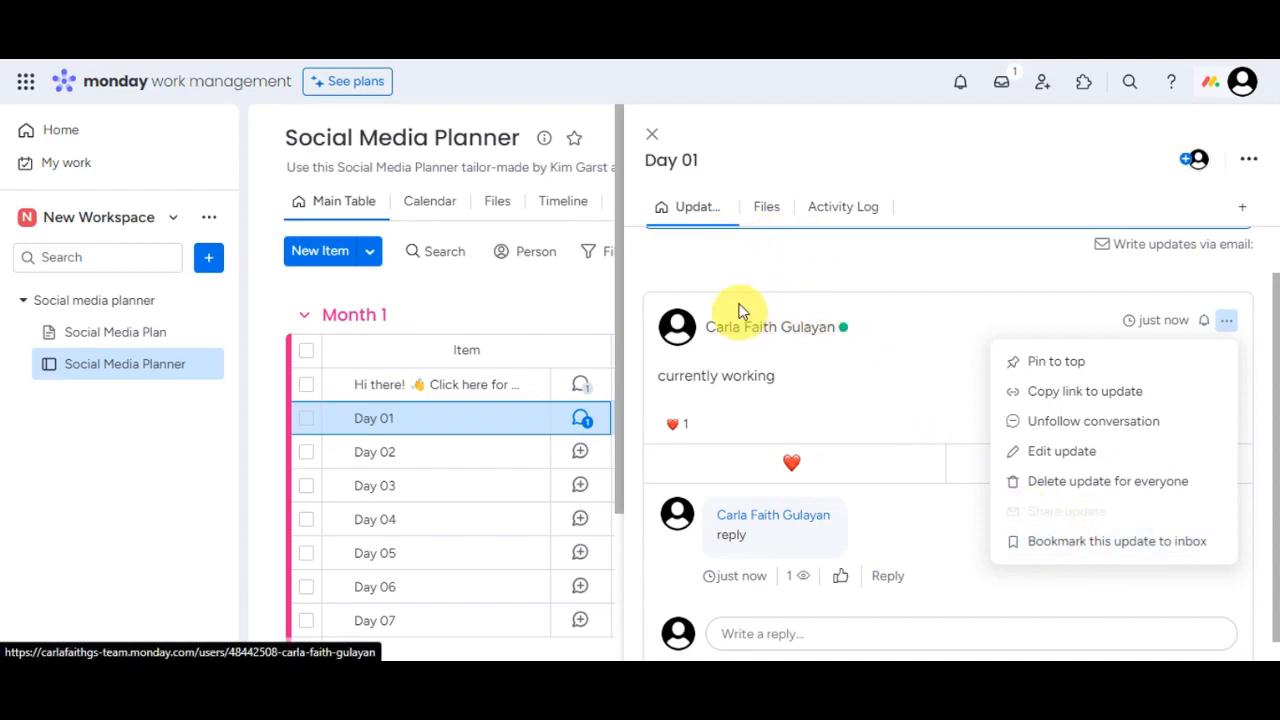
pyautogui.click(762, 222)
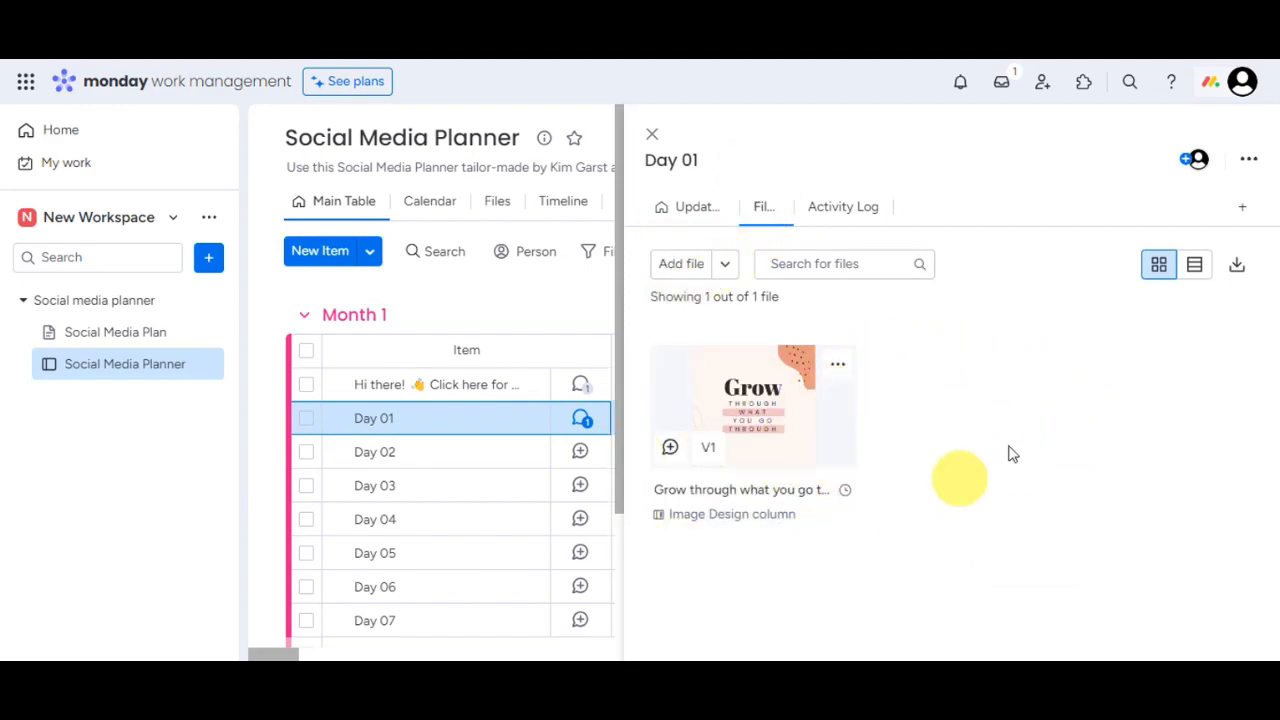
pyautogui.click(864, 218)
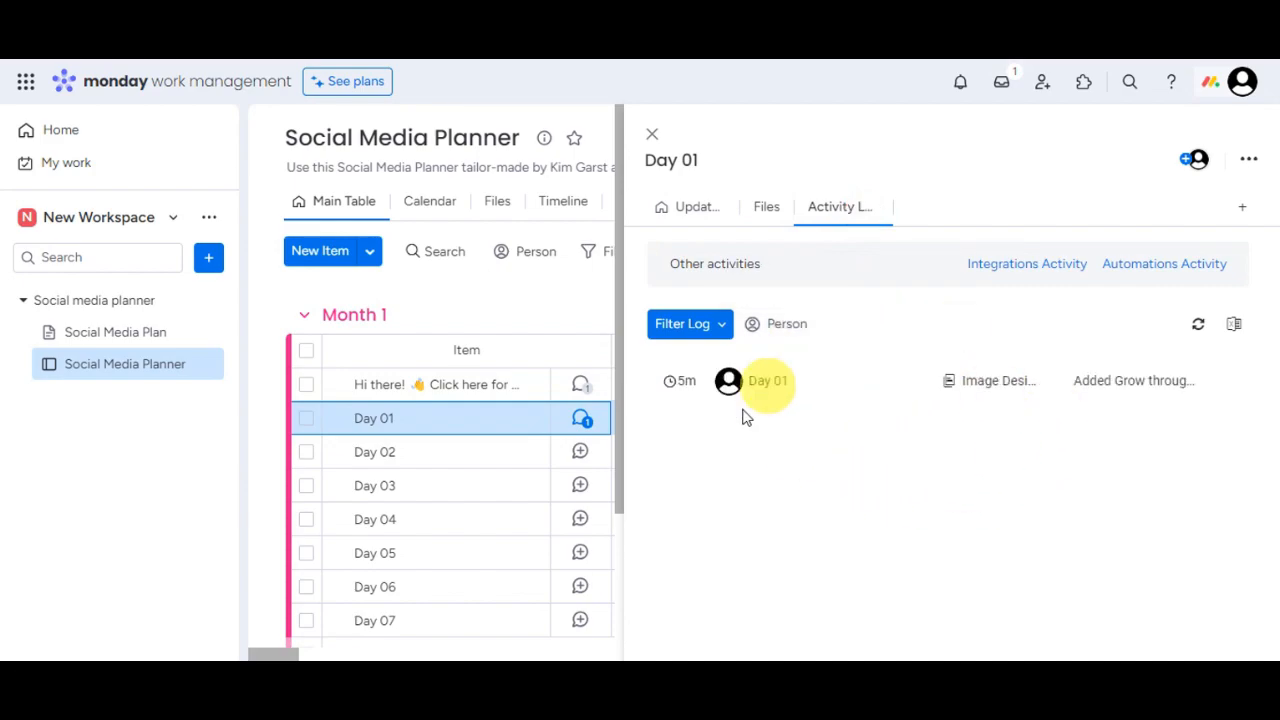
pyautogui.click(652, 137)
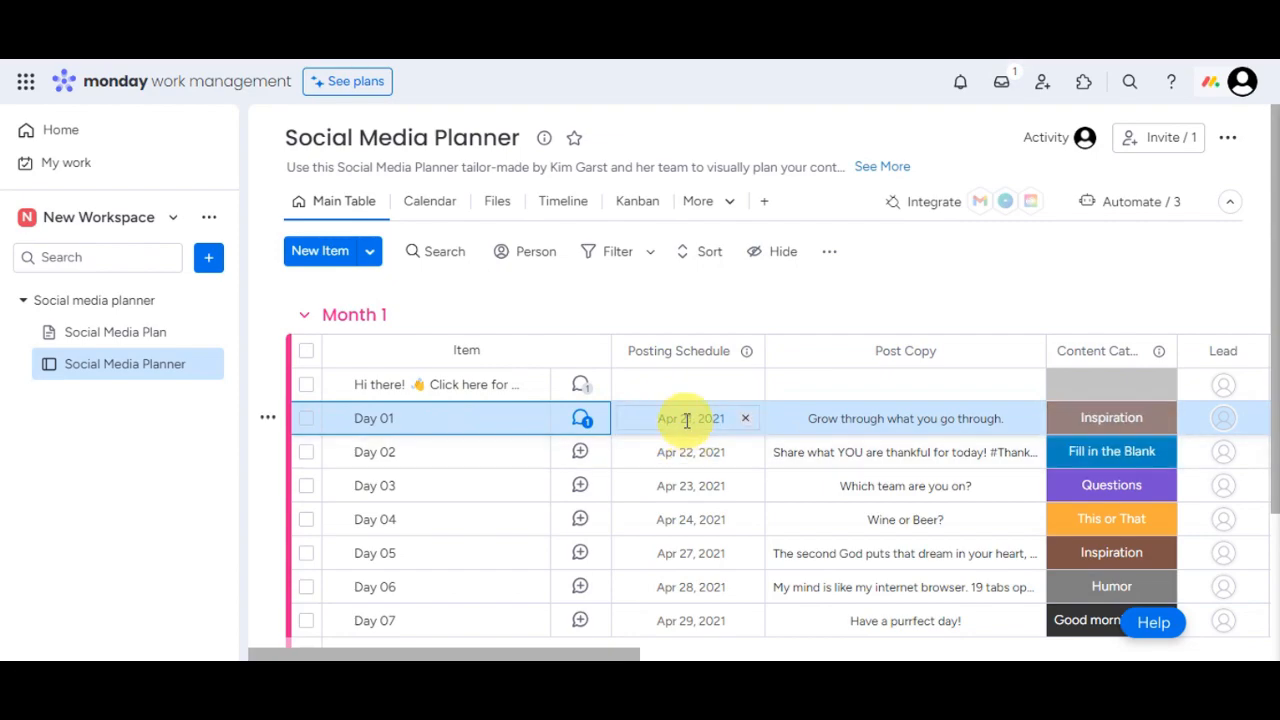
# Step: Set Day 01's posting schedule to Apr 4, 2021 and open its post copy for editing
pyautogui.click(690, 418)
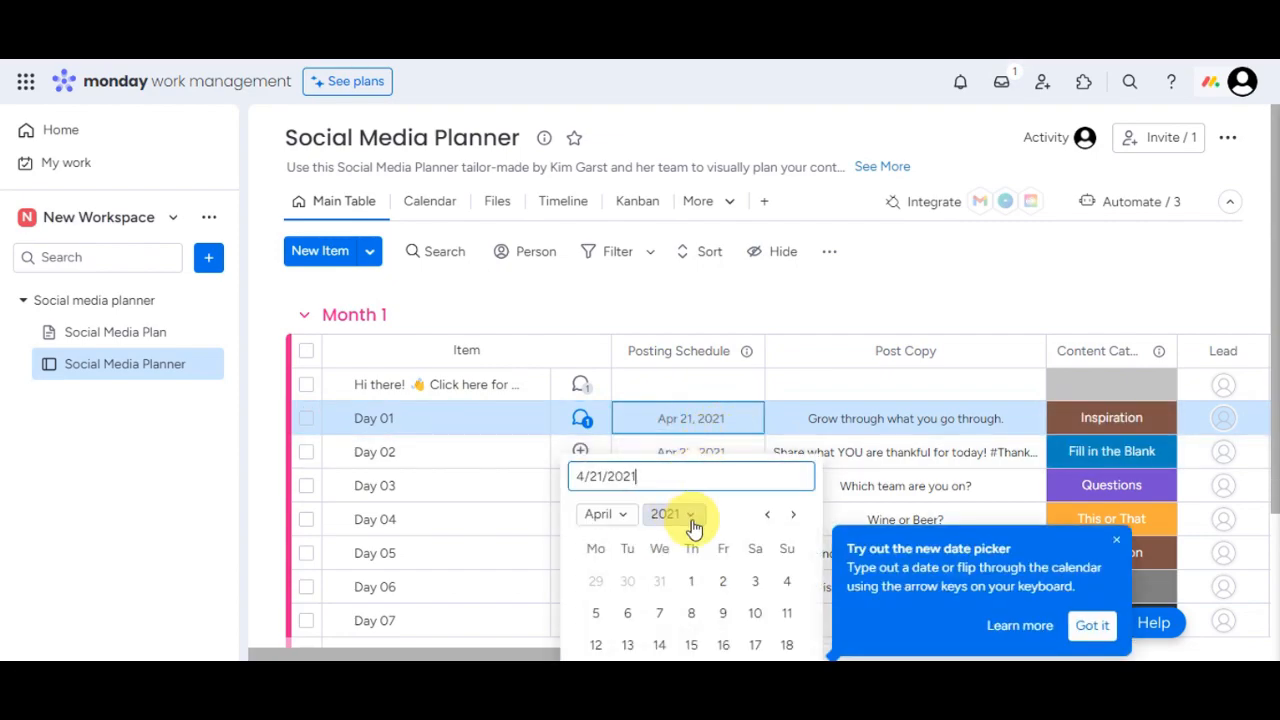
pyautogui.click(786, 581)
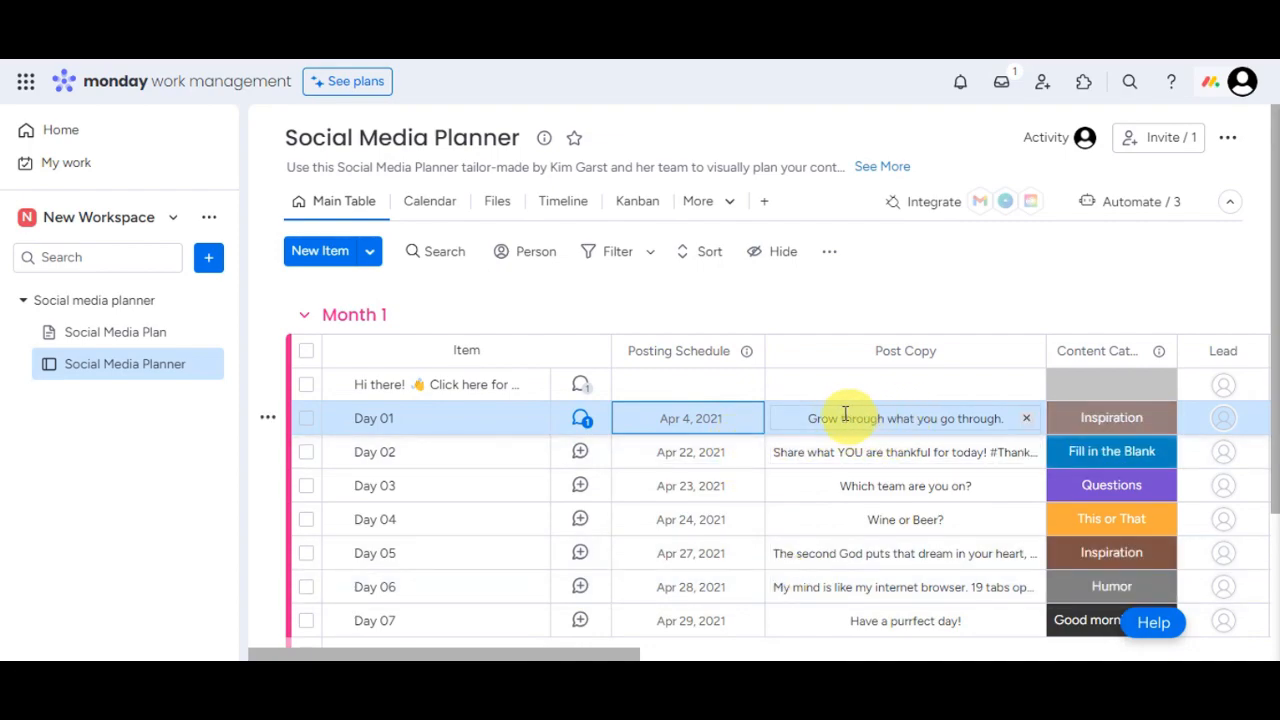
pyautogui.click(1005, 420)
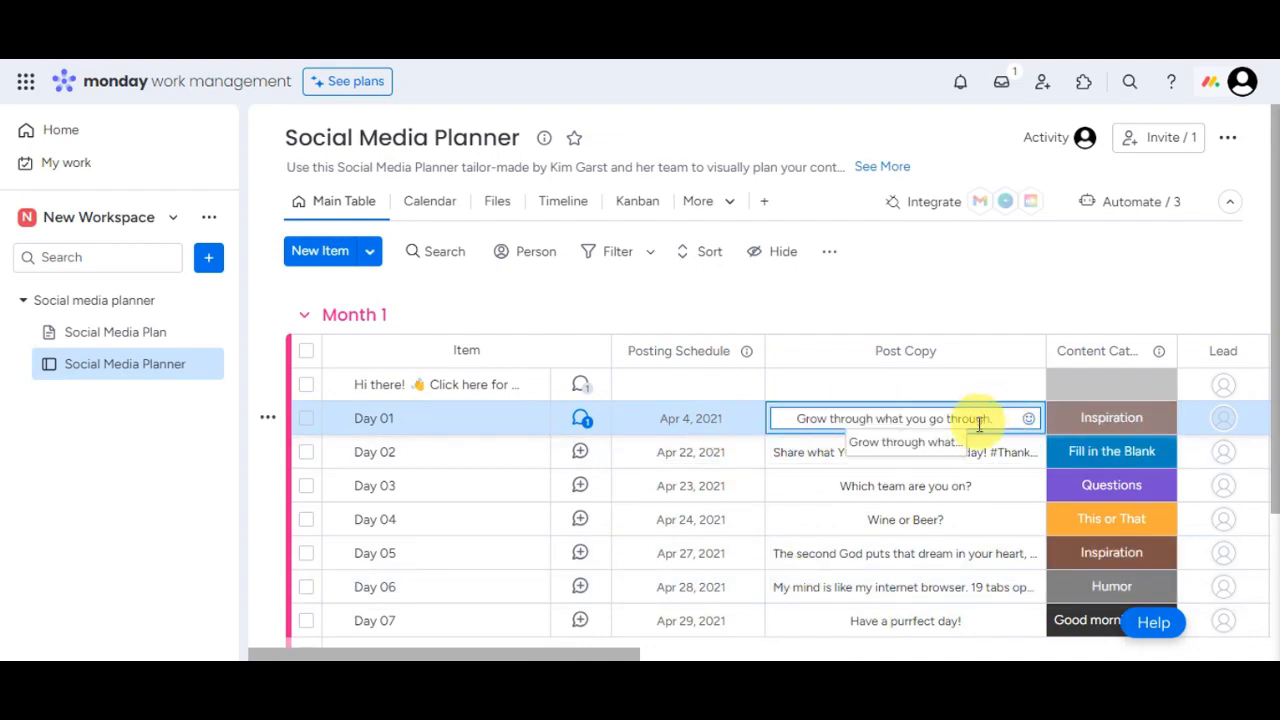
# Step: Change the content category of the Day 01 item to Favorite
pyautogui.moveTo(551, 653); pyautogui.dragTo(684, 653)
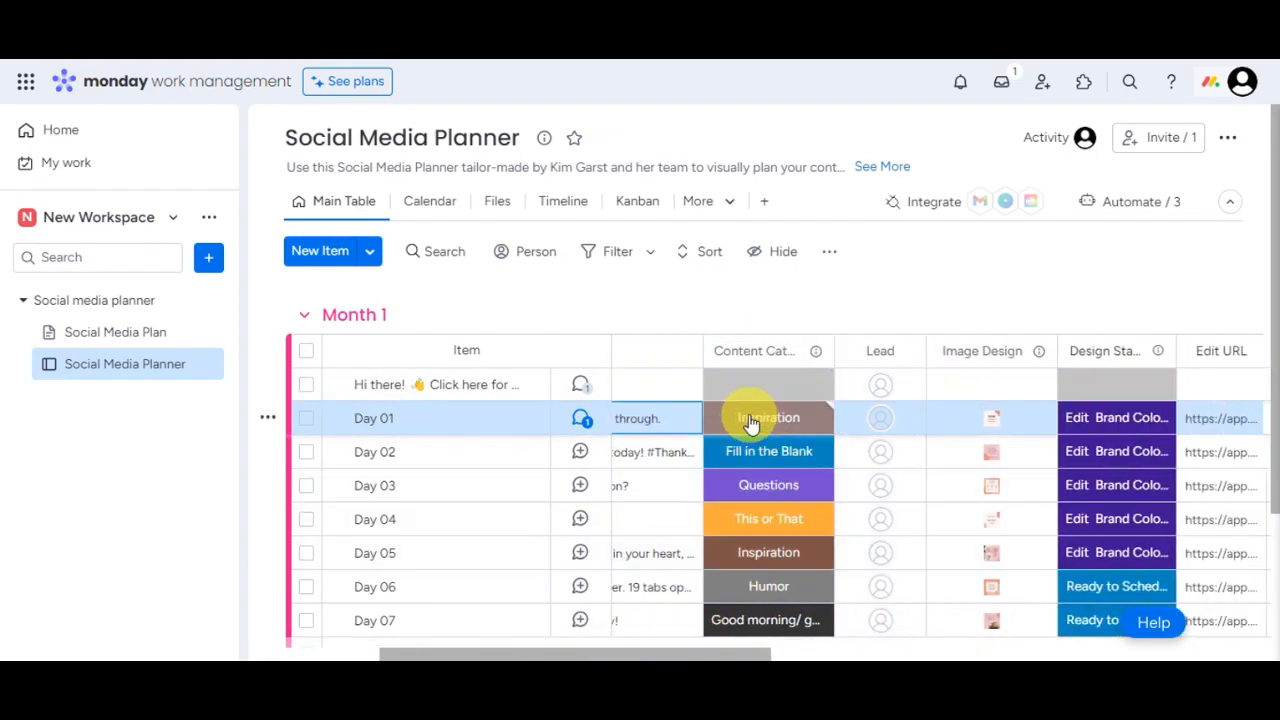
pyautogui.click(753, 427)
pyautogui.click(720, 447)
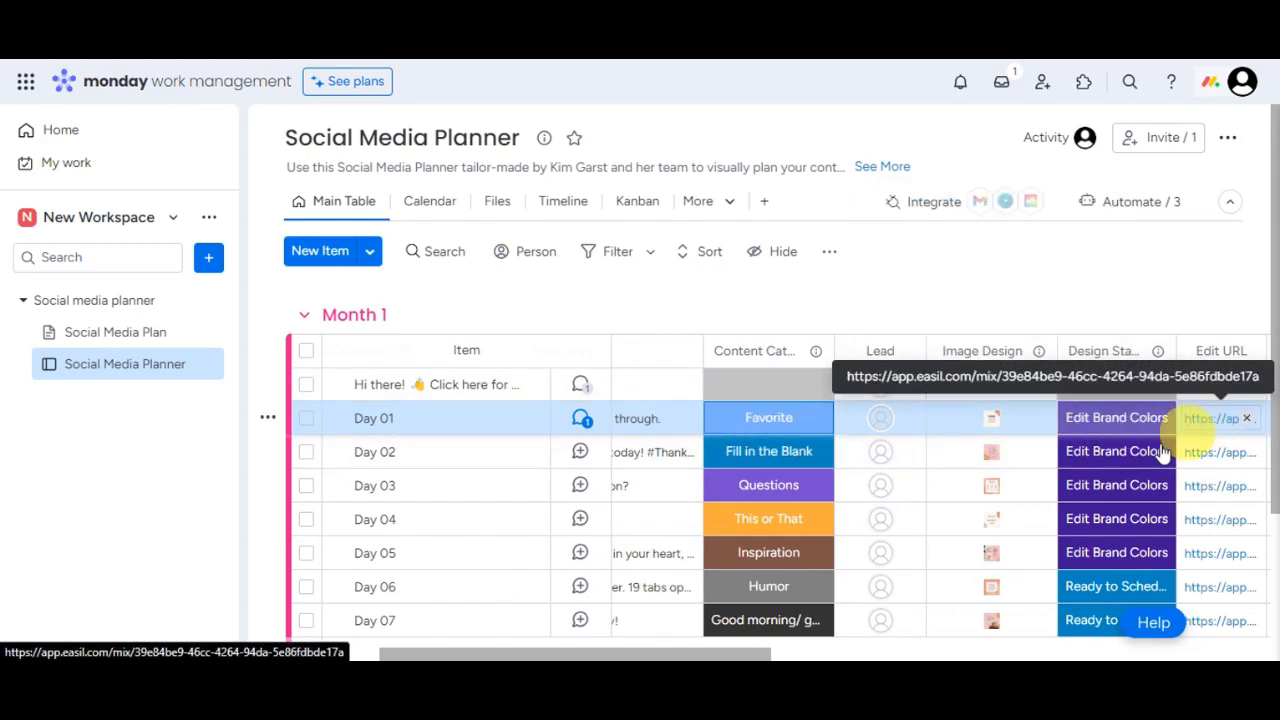
pyautogui.moveTo(729, 651); pyautogui.dragTo(545, 657)
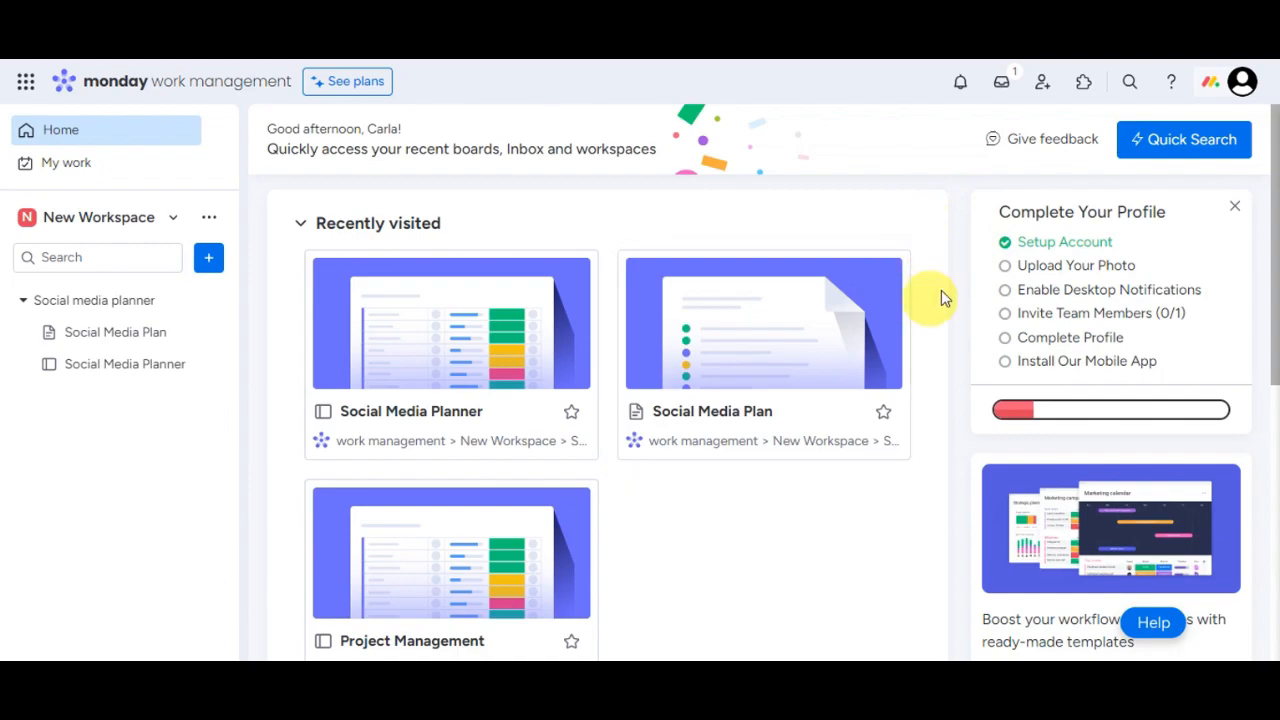
# Step: Create a dashboard in New Workspace with the default name New Dashboard and Main privacy
pyautogui.click(211, 260)
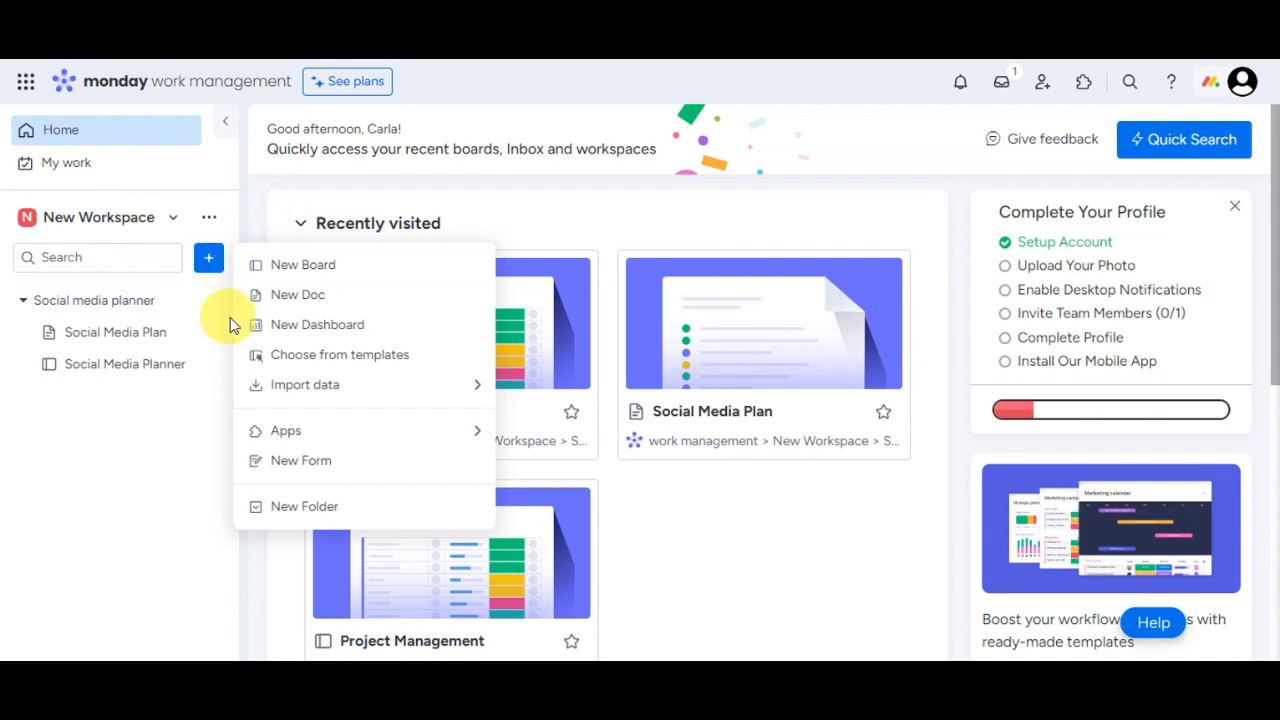
pyautogui.click(395, 333)
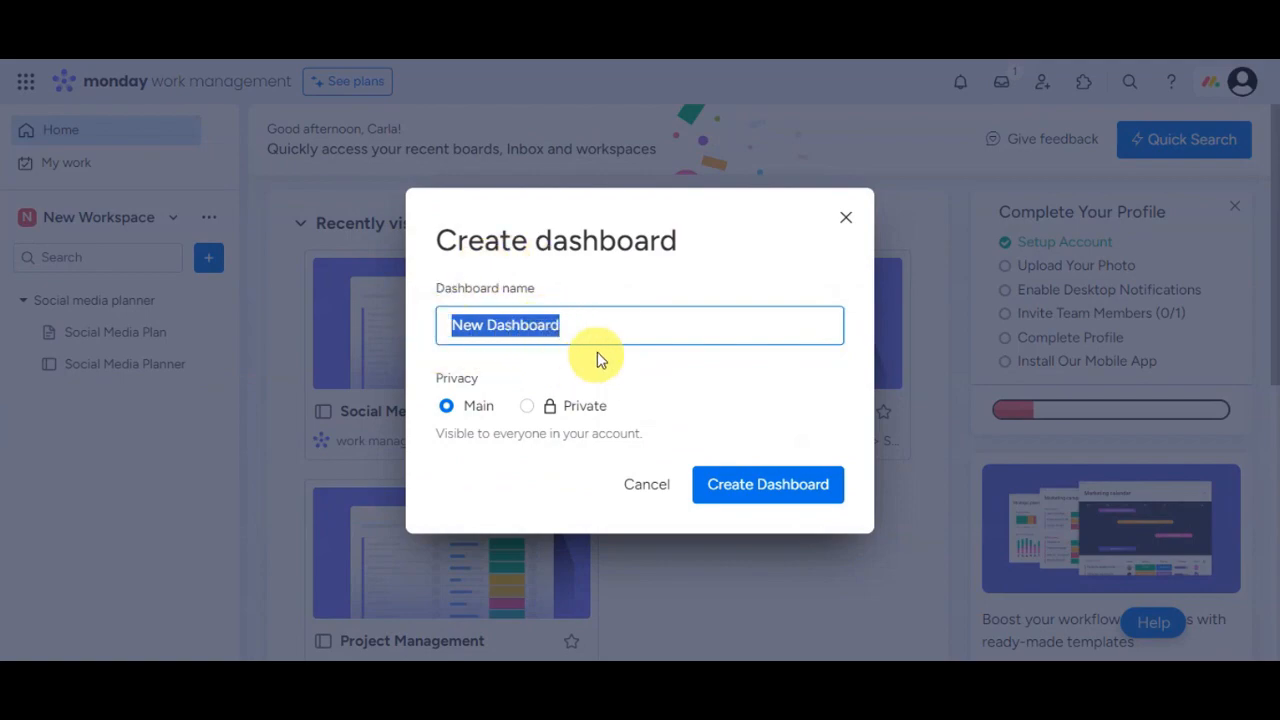
pyautogui.click(589, 326)
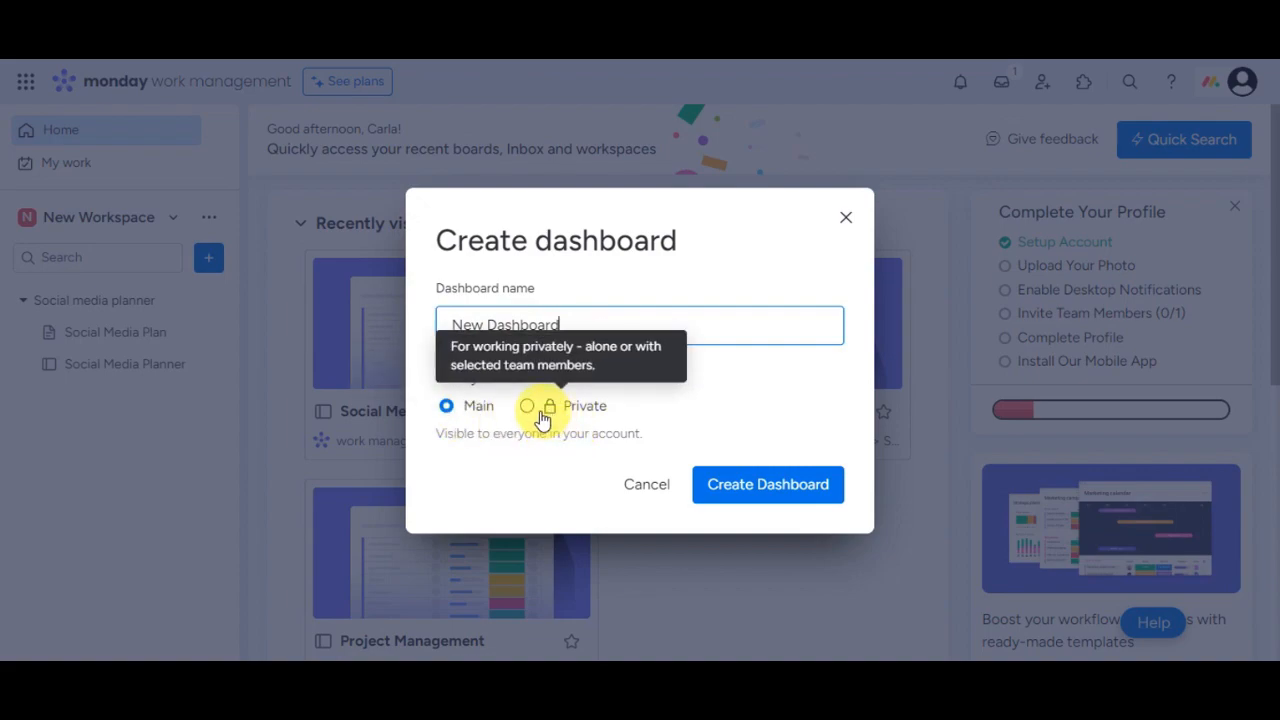
pyautogui.click(527, 406)
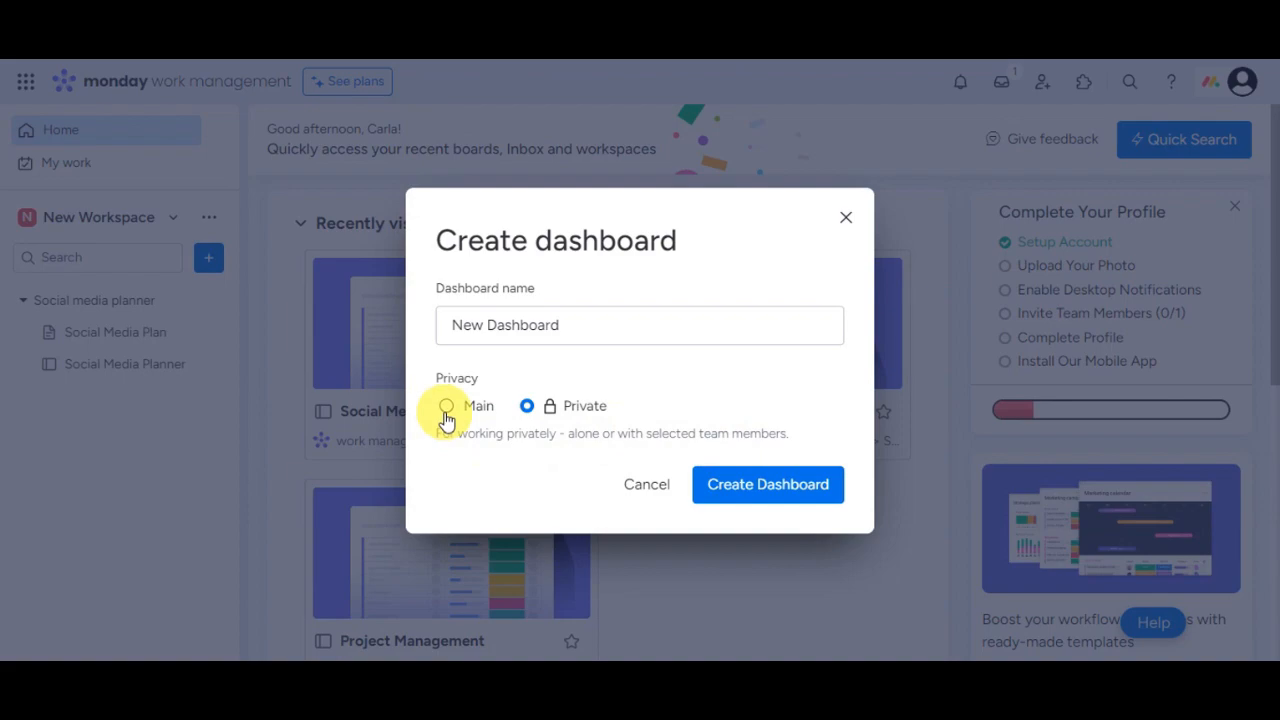
pyautogui.click(446, 409)
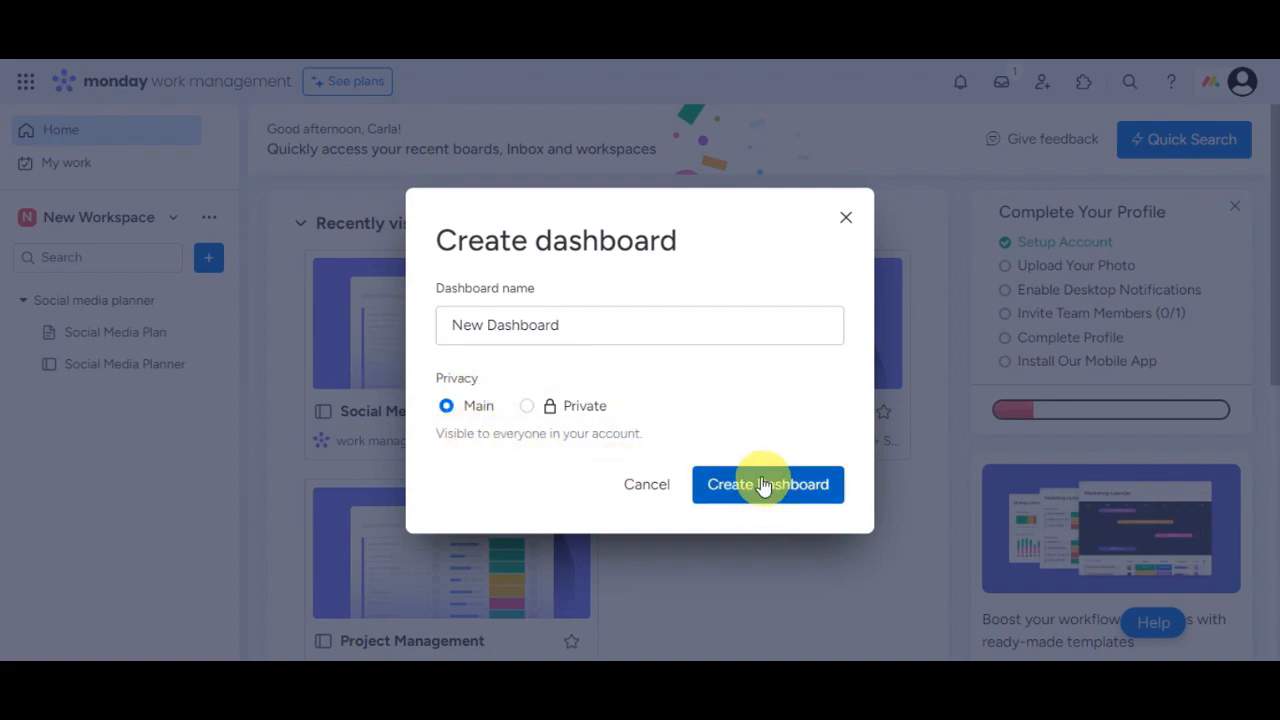
pyautogui.click(740, 488)
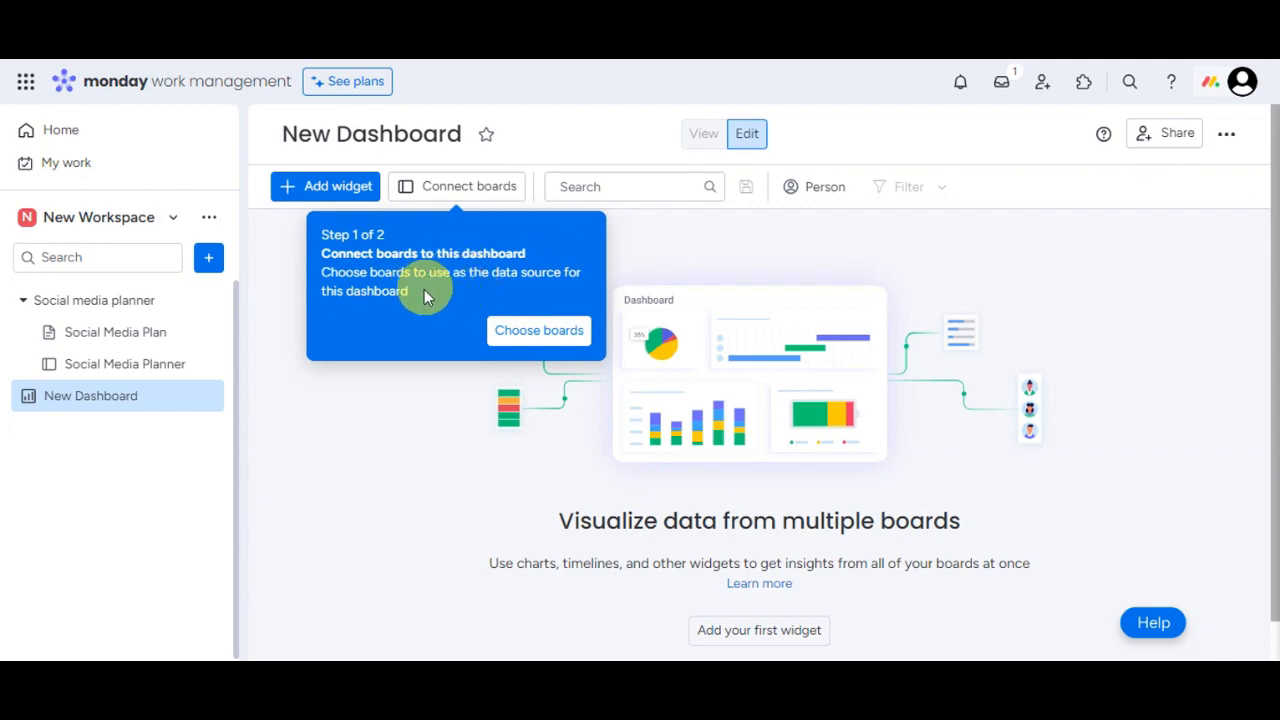
# Step: Connect the Social Media Planner board to the new dashboard as its data source
pyautogui.click(537, 332)
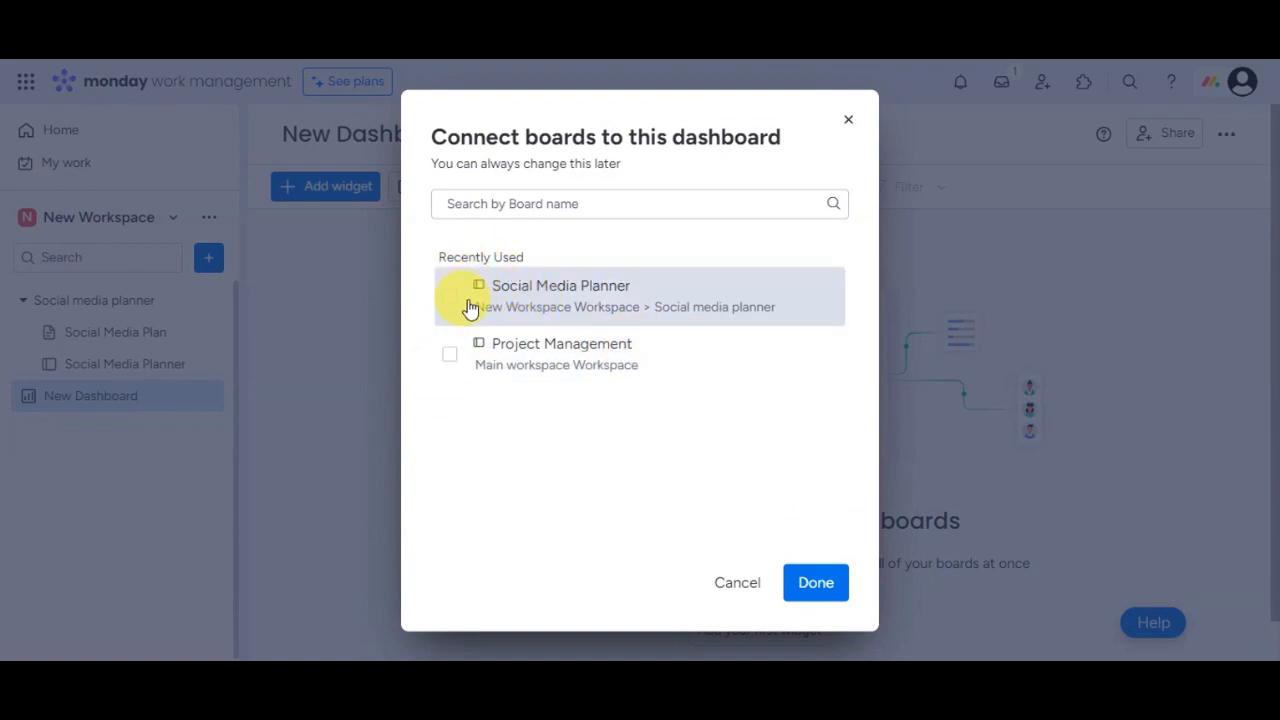
pyautogui.click(450, 307)
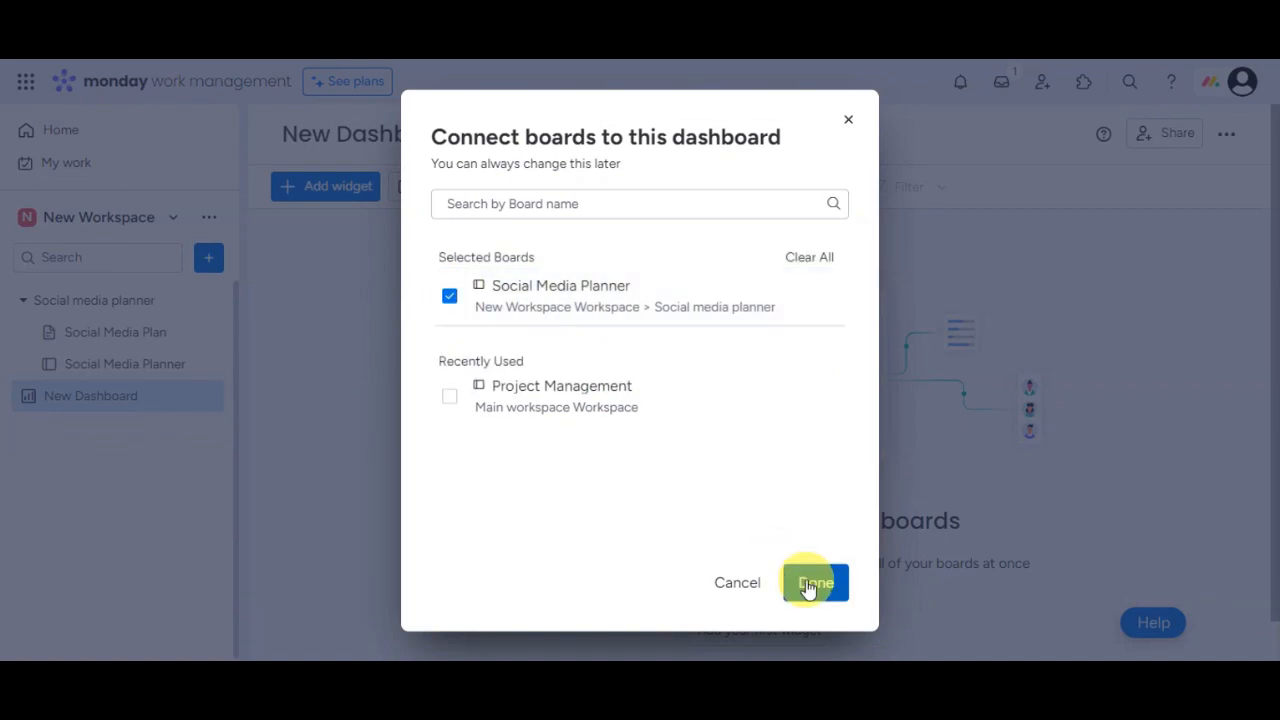
pyautogui.click(812, 587)
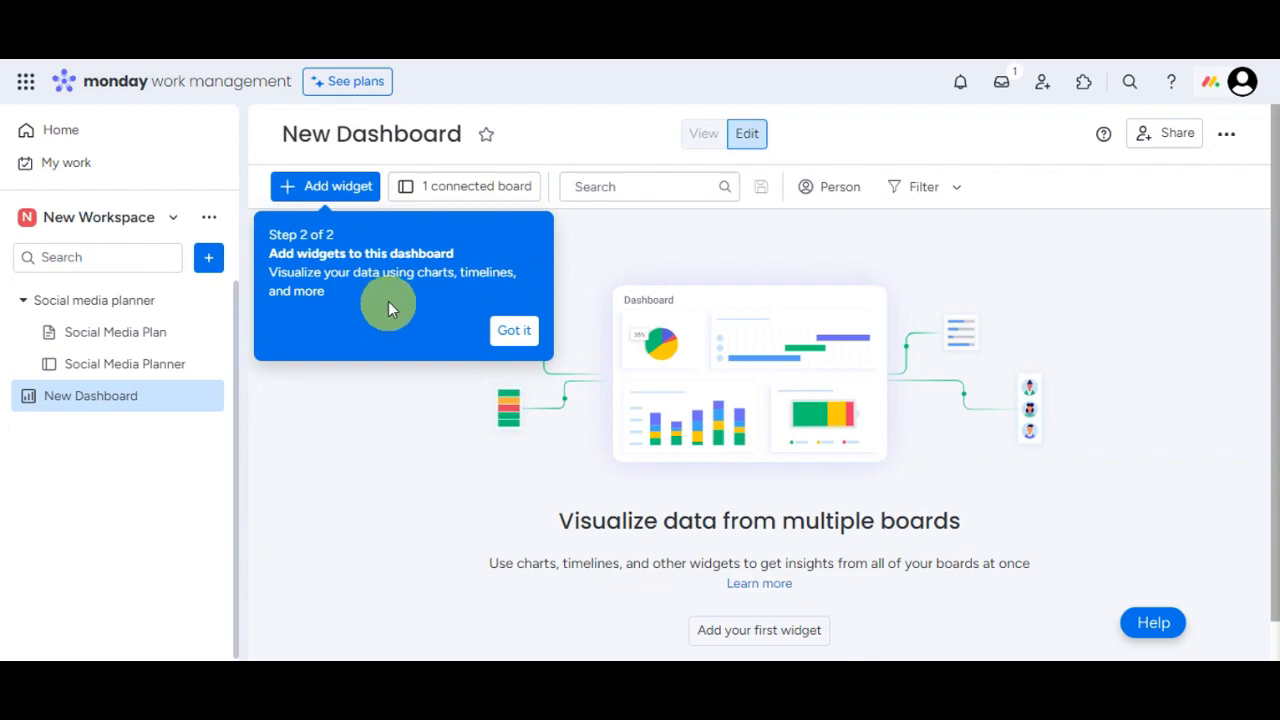
# Step: Dismiss the dashboard's widget tip and open the Widgets Center from the list of widgets to add
pyautogui.click(510, 331)
pyautogui.click(327, 186)
pyautogui.scroll(-1, 428, 289)
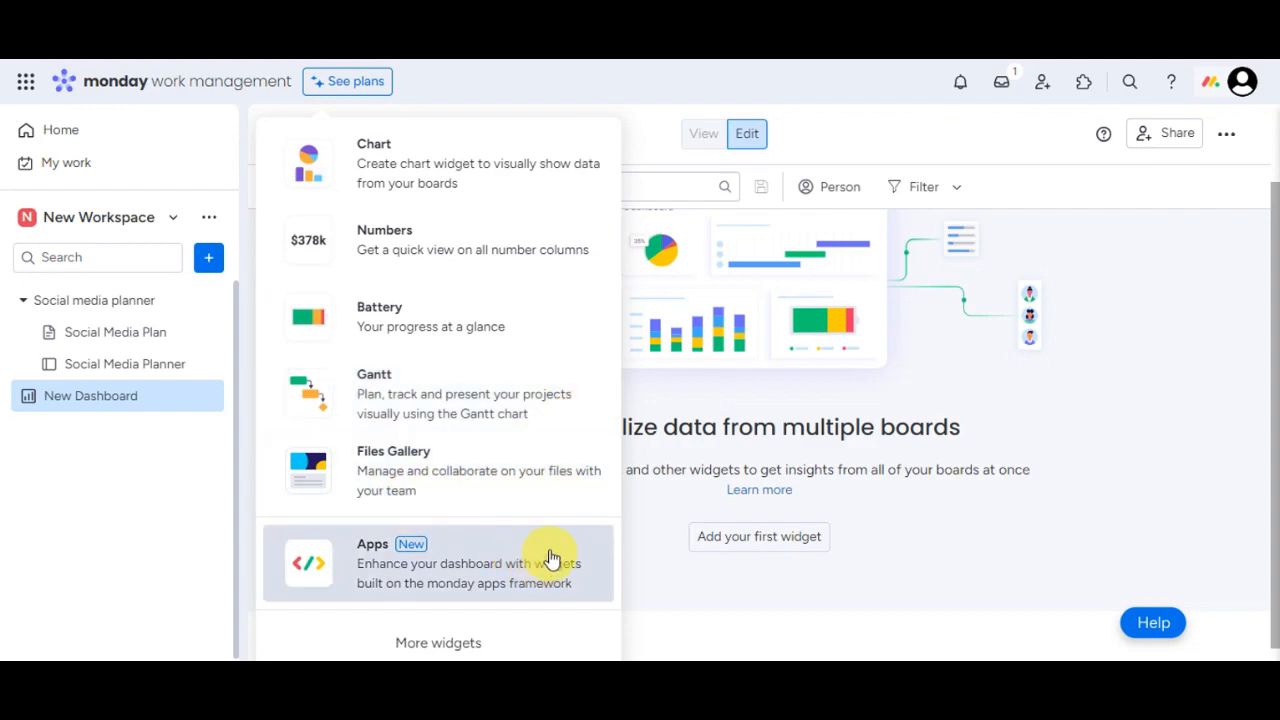
pyautogui.click(472, 643)
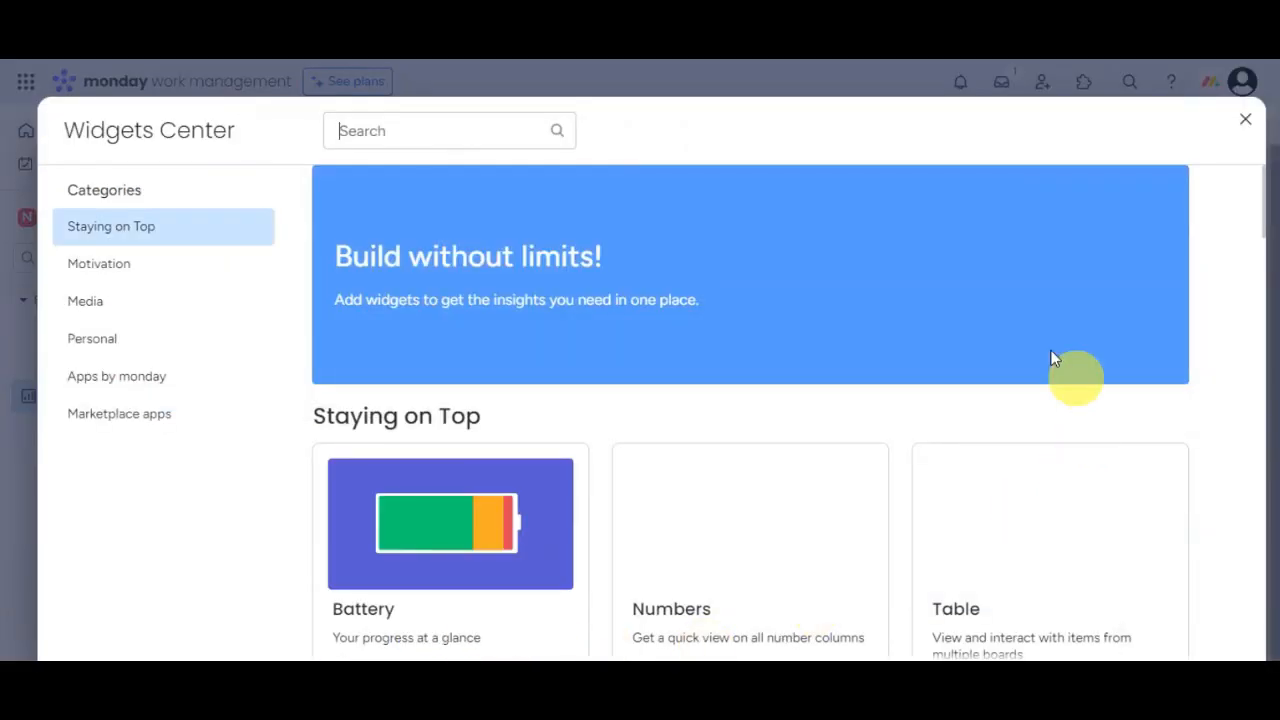
# Step: Add the Battery widget from the Staying on Top category and move it toward the right end of the dashboard's top row
pyautogui.scroll(-2, 516, 490)
pyautogui.scroll(-3, 894, 351)
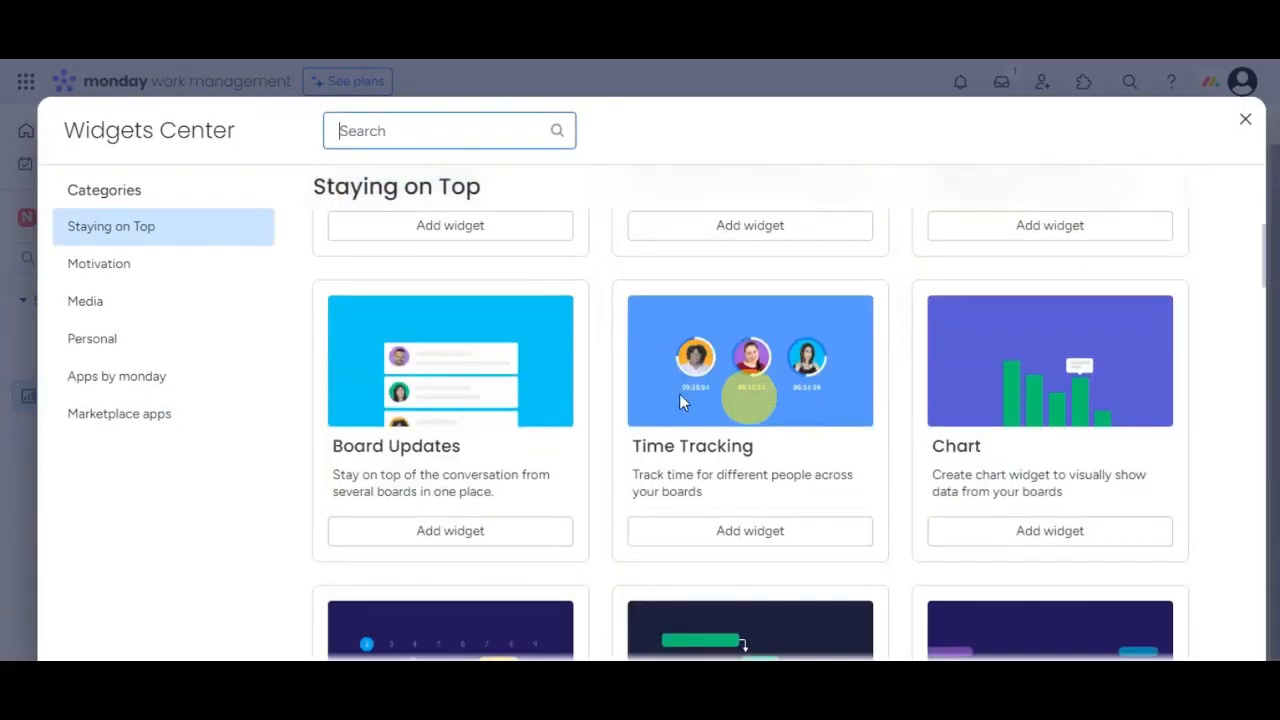
pyautogui.scroll(5, 766, 397)
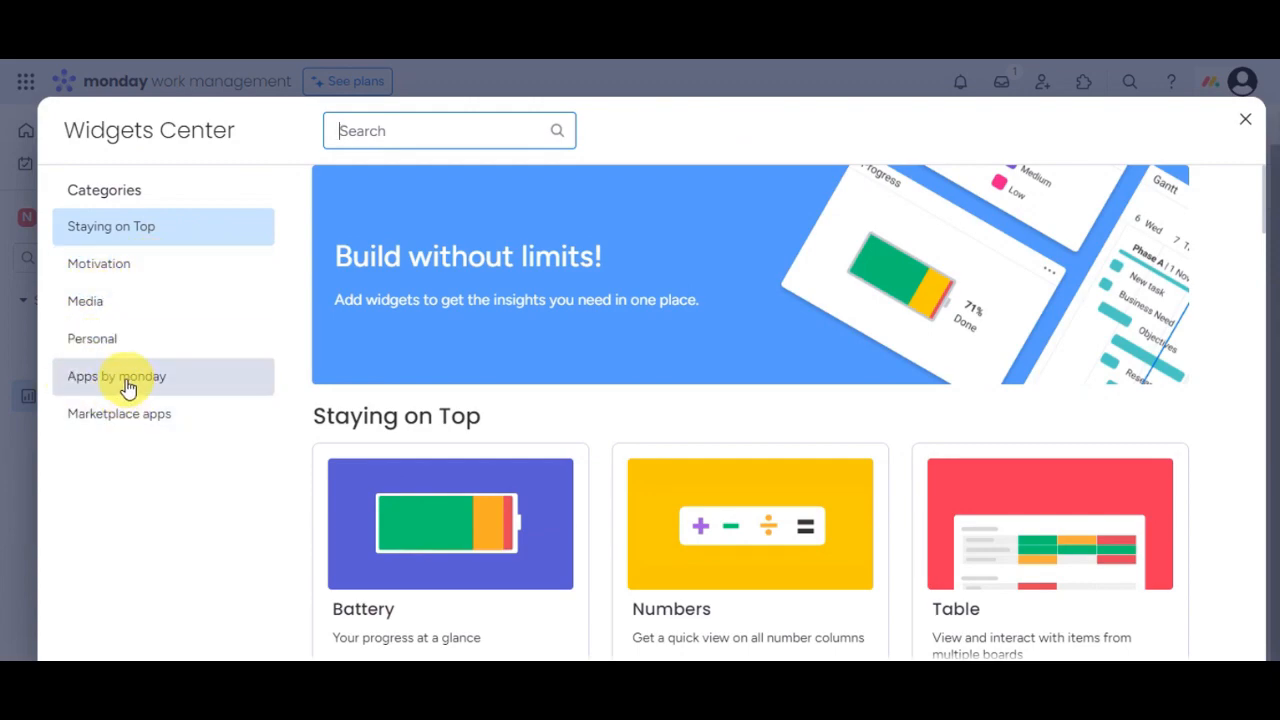
pyautogui.scroll(-2, 457, 520)
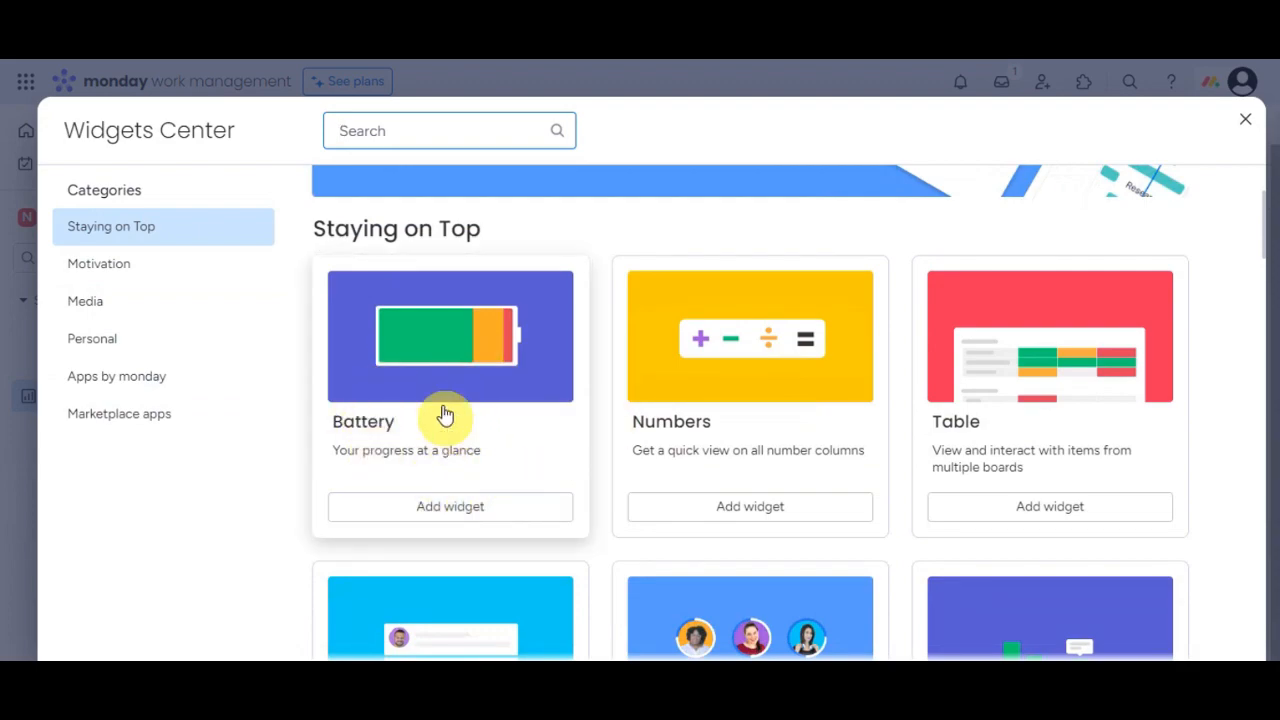
pyautogui.click(416, 508)
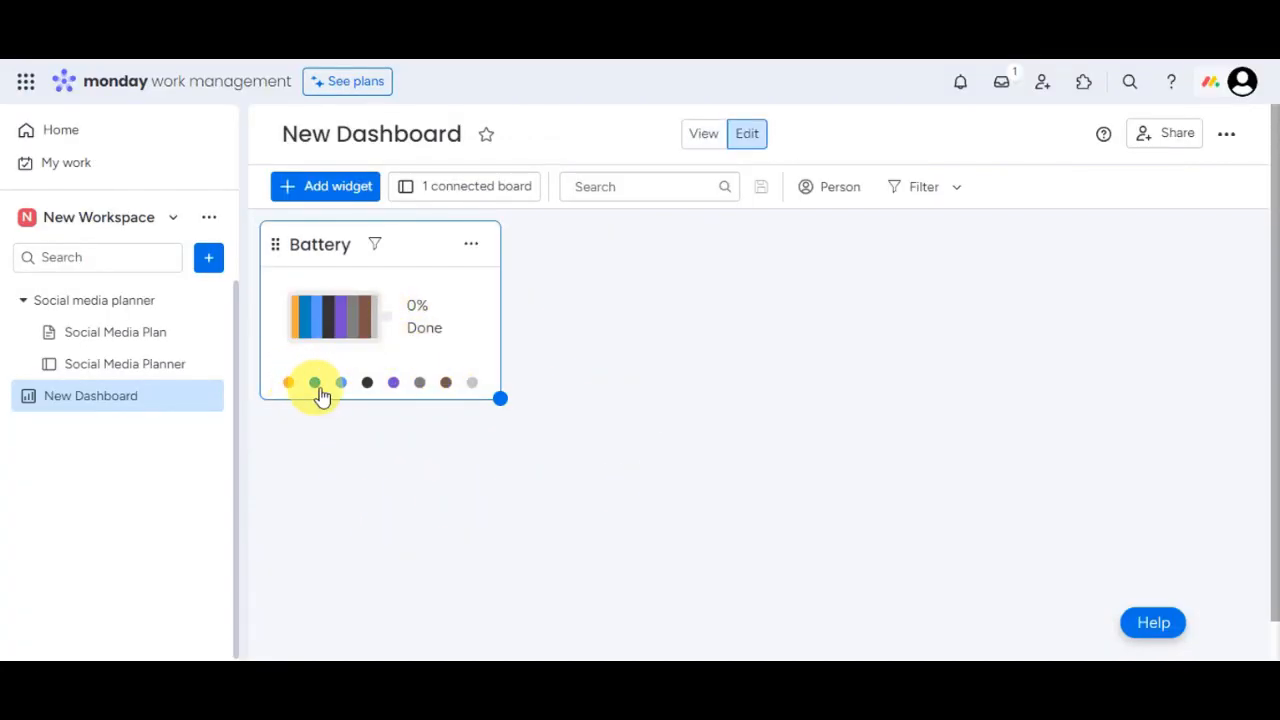
pyautogui.moveTo(275, 250); pyautogui.dragTo(831, 266)
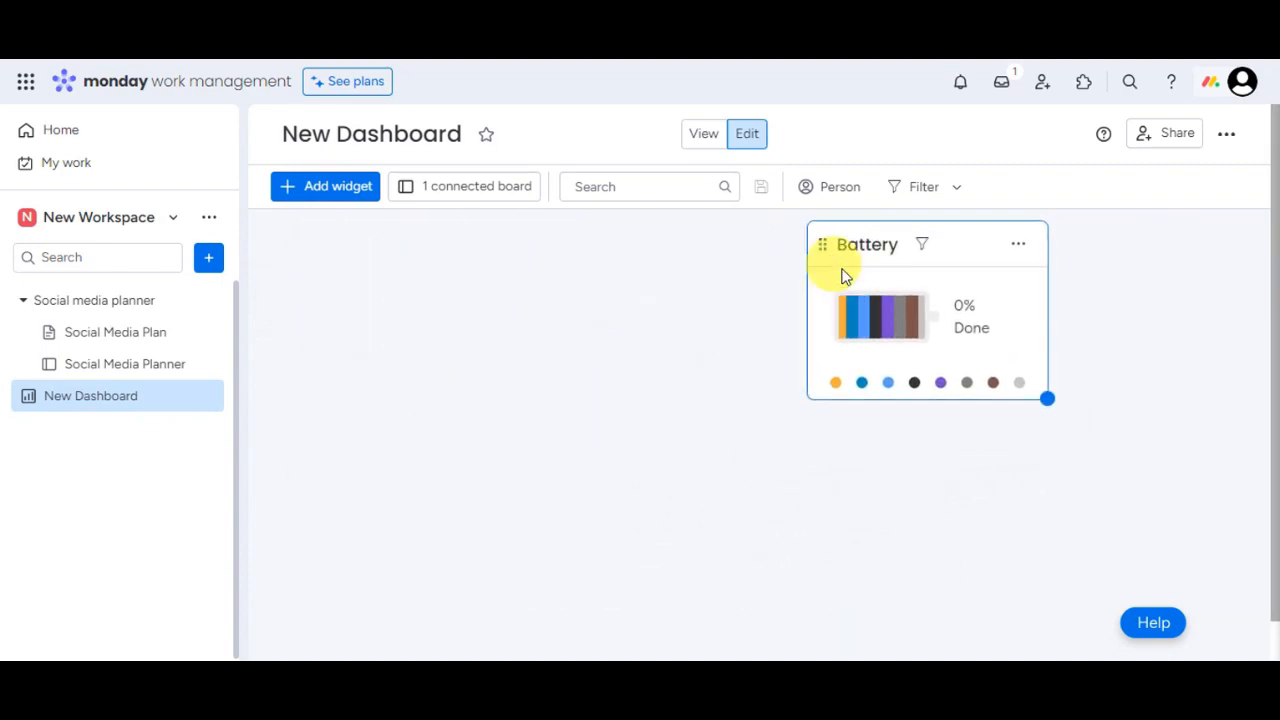
# Step: Show the Battery widget in full screen and examine the shares of the content categories in its legend
pyautogui.click(1016, 249)
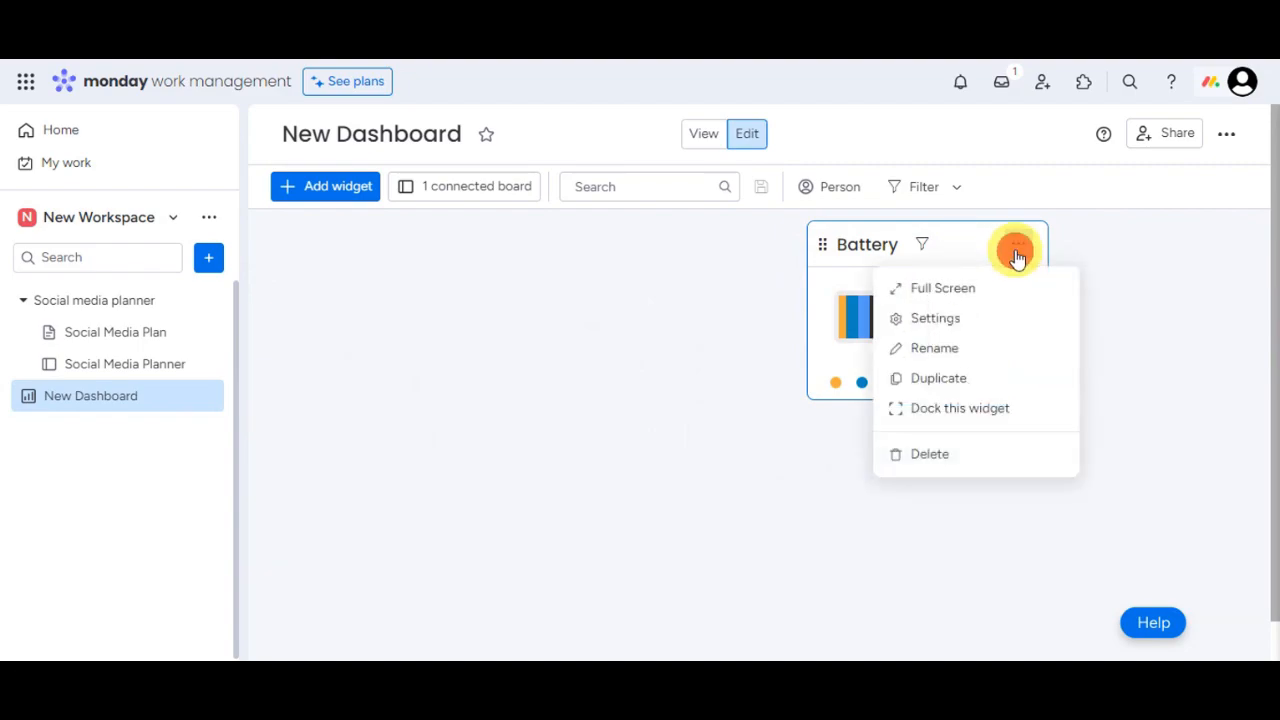
pyautogui.click(955, 290)
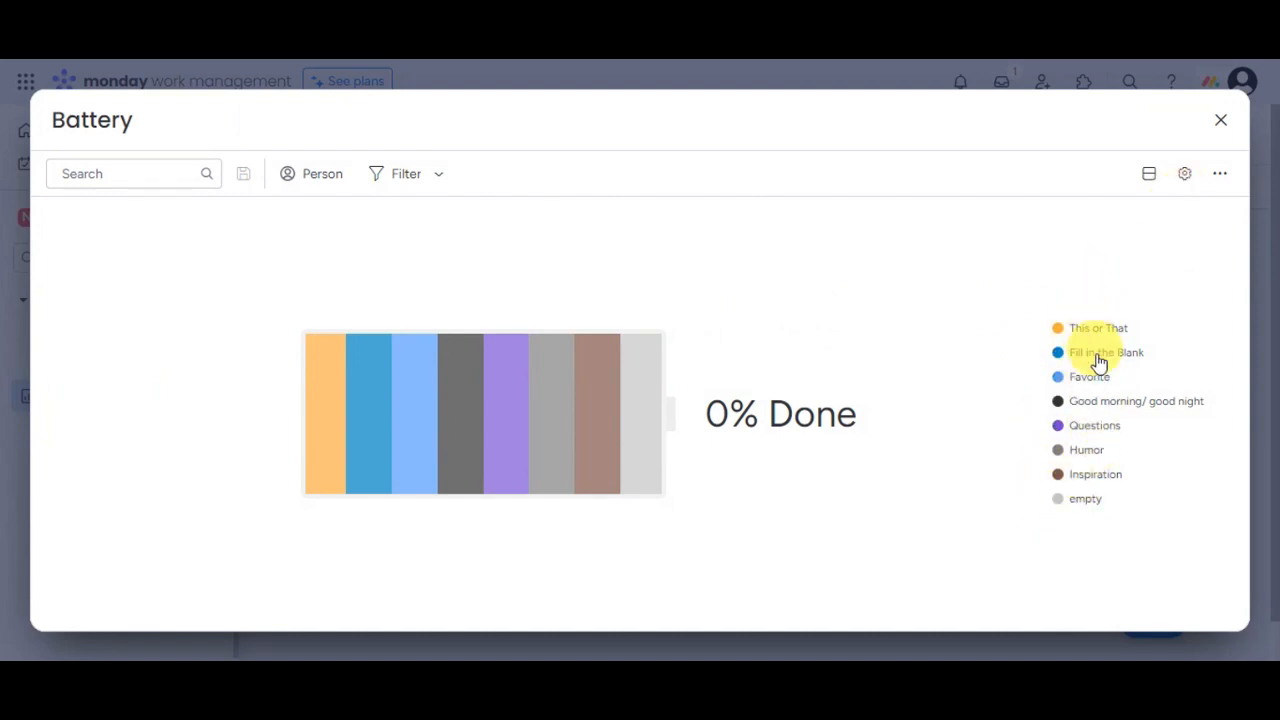
pyautogui.moveTo(1128, 368)
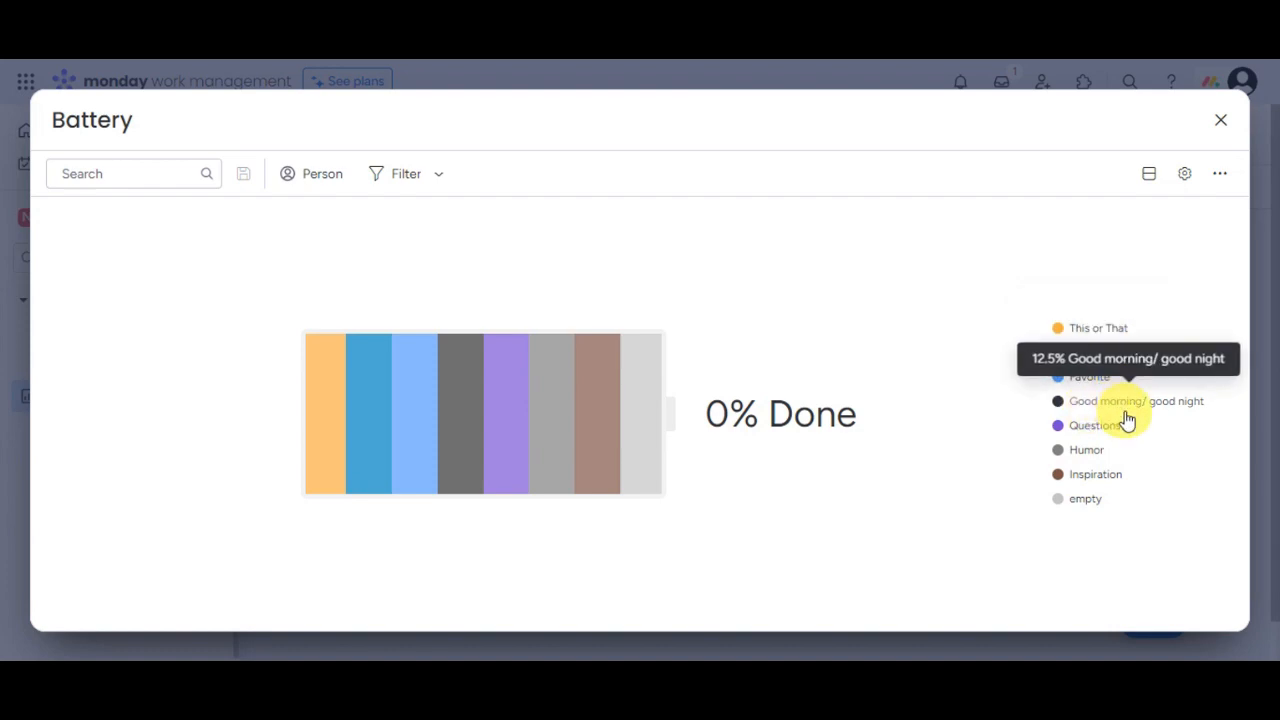
pyautogui.moveTo(1110, 440)
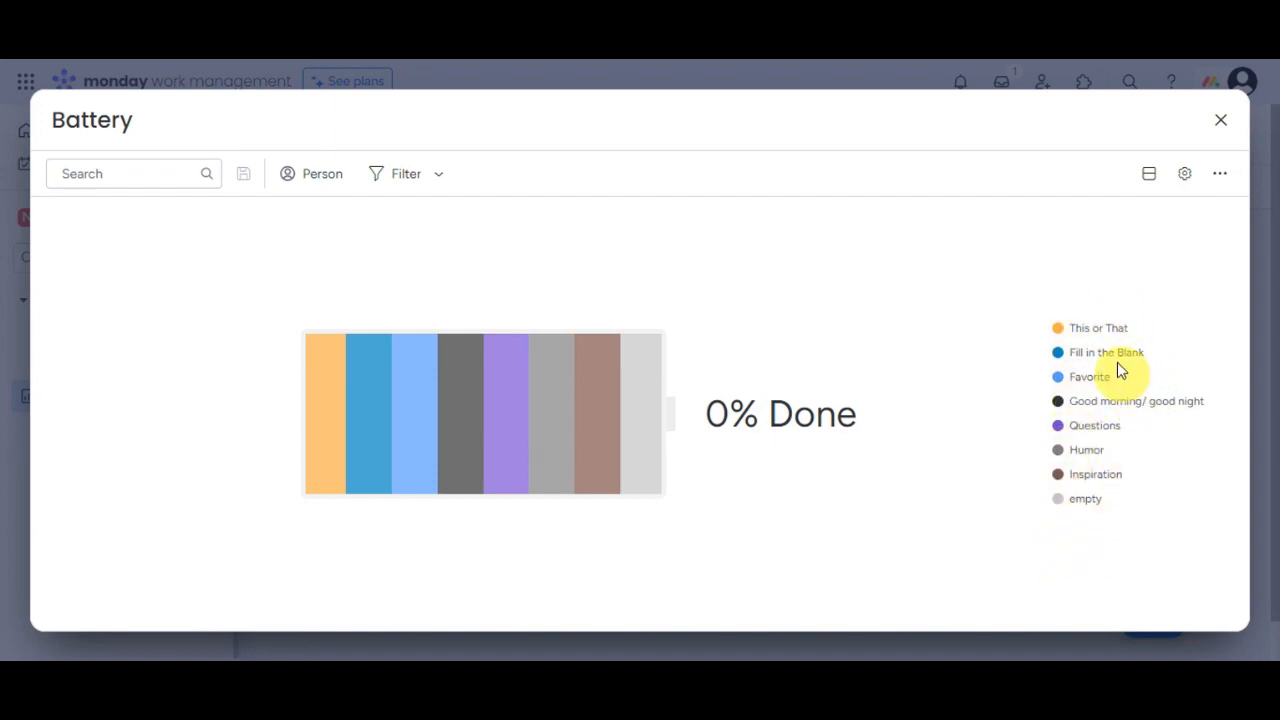
# Step: Examine the Battery widget's search, quick person filter and advanced filter options without setting a filter
pyautogui.click(154, 172)
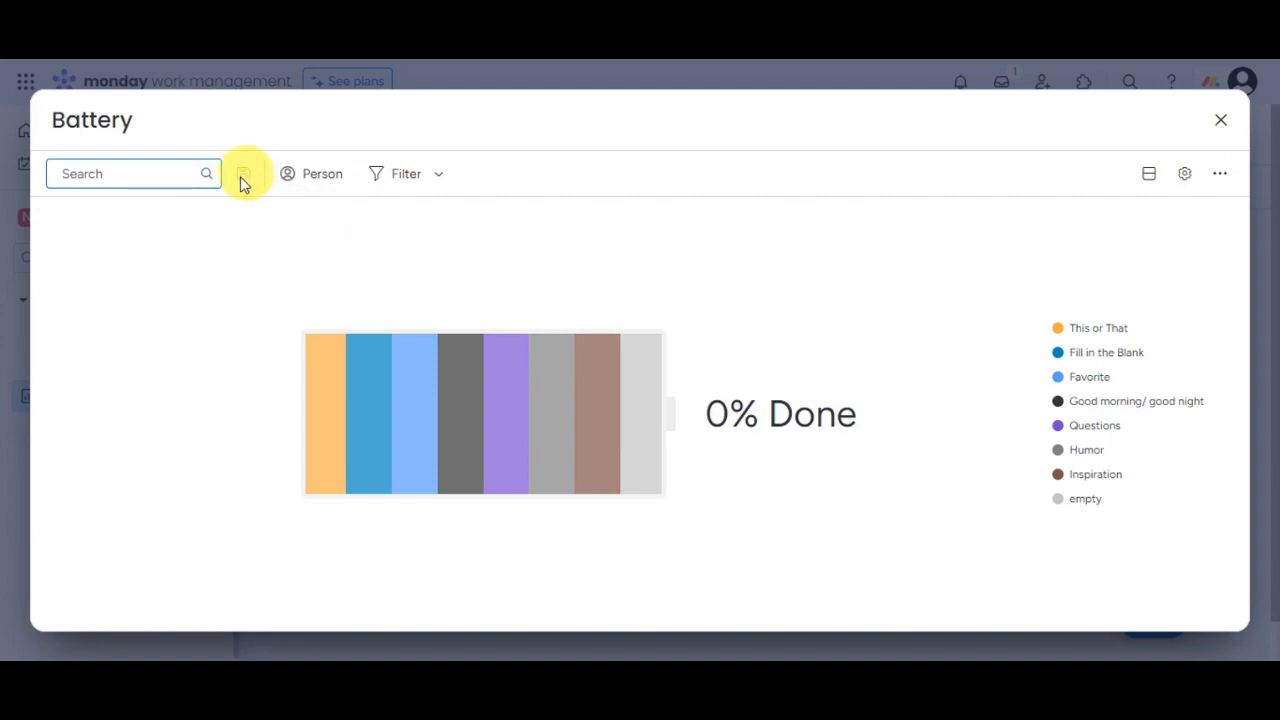
pyautogui.click(322, 175)
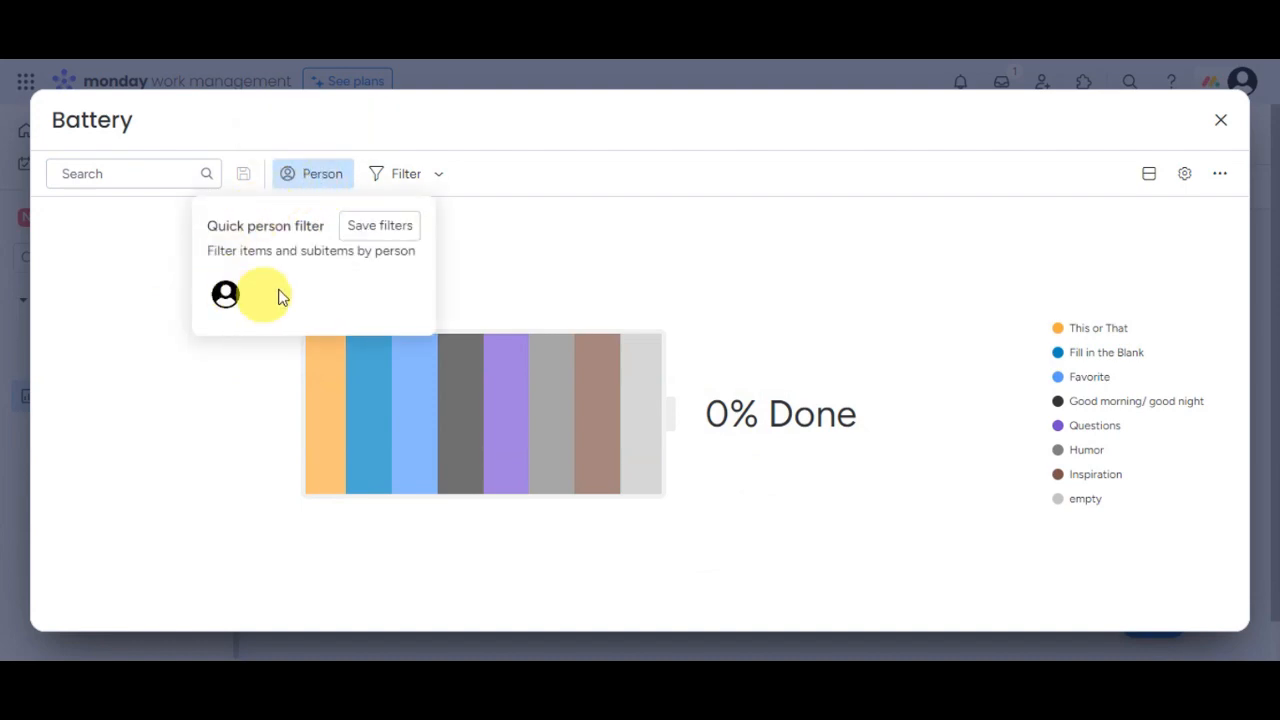
pyautogui.click(466, 266)
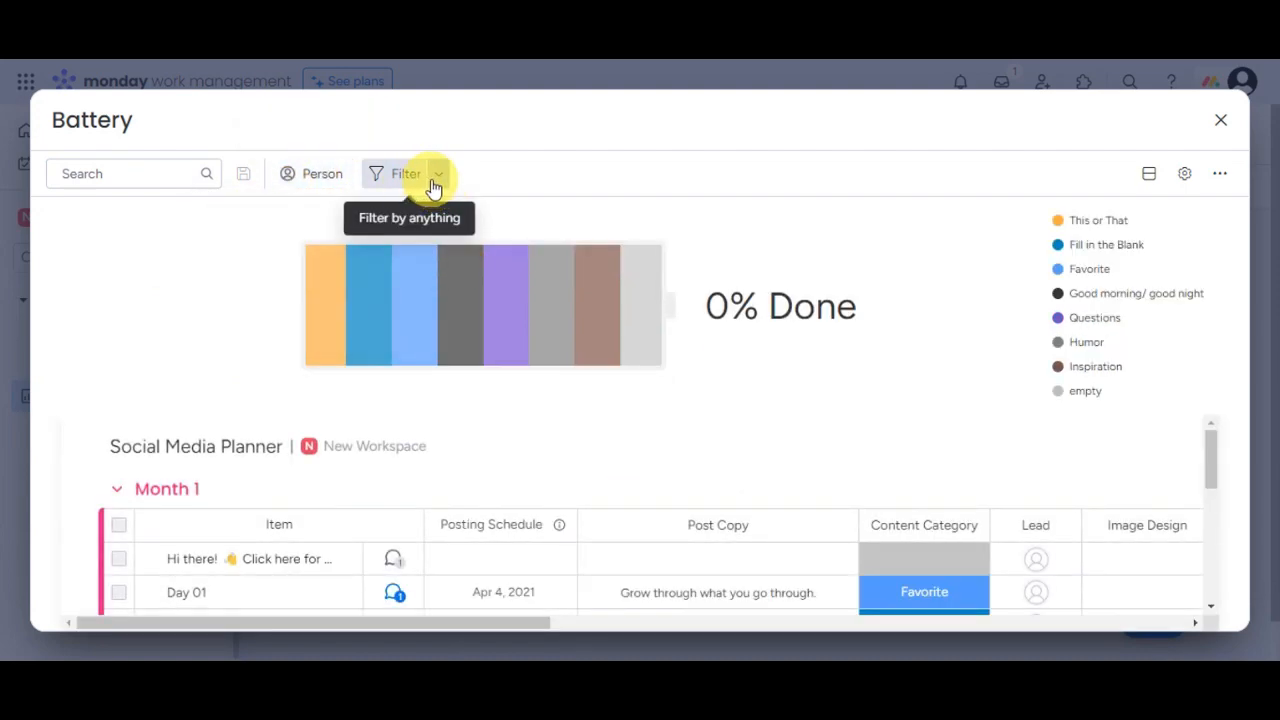
pyautogui.click(435, 186)
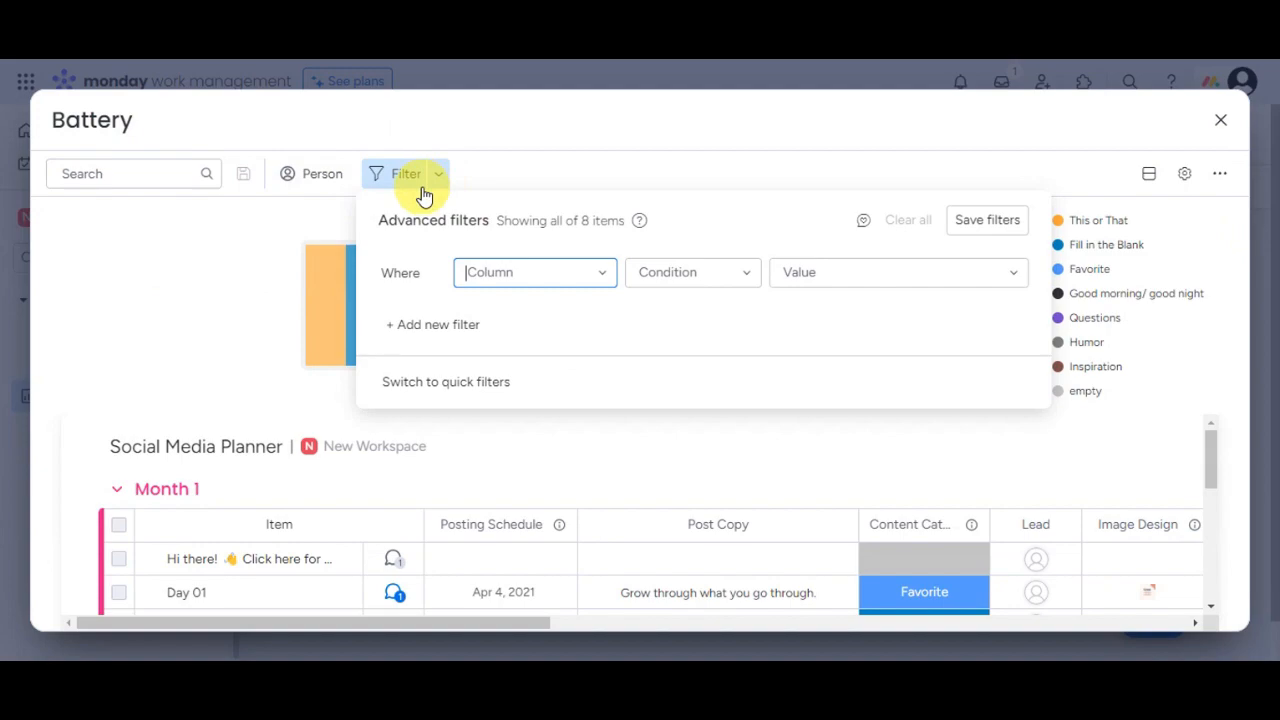
pyautogui.click(509, 277)
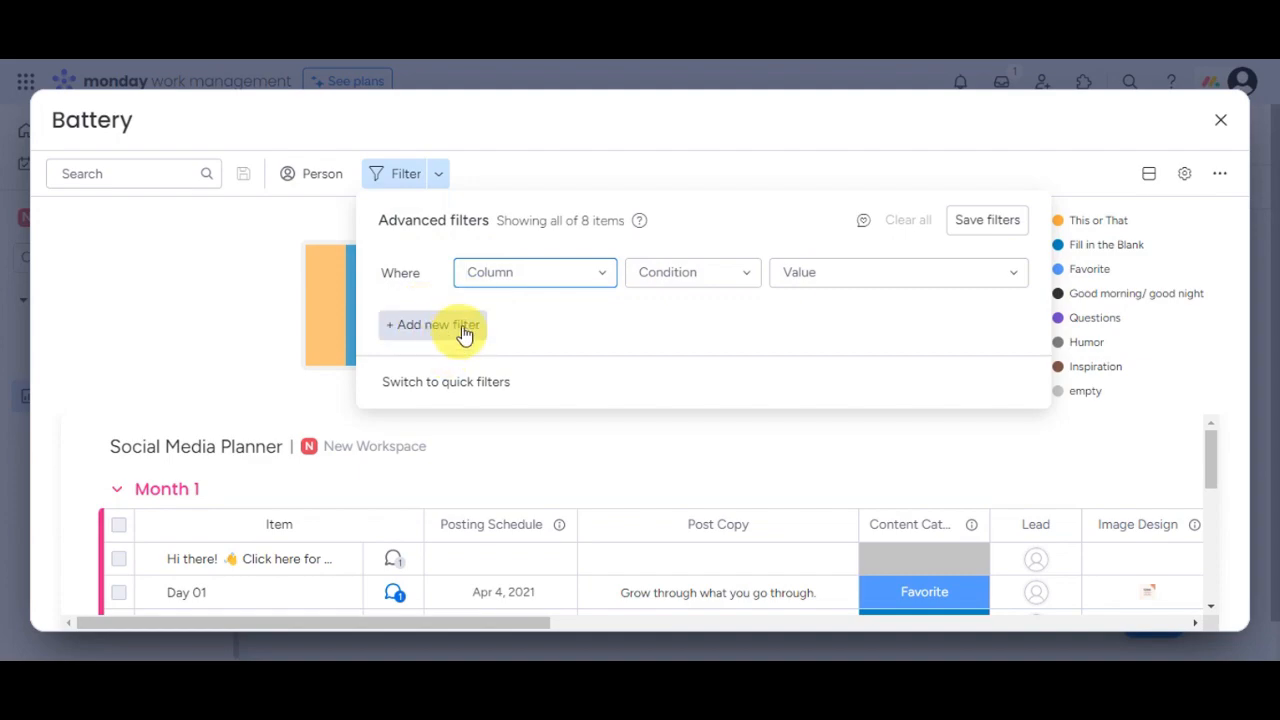
pyautogui.click(731, 174)
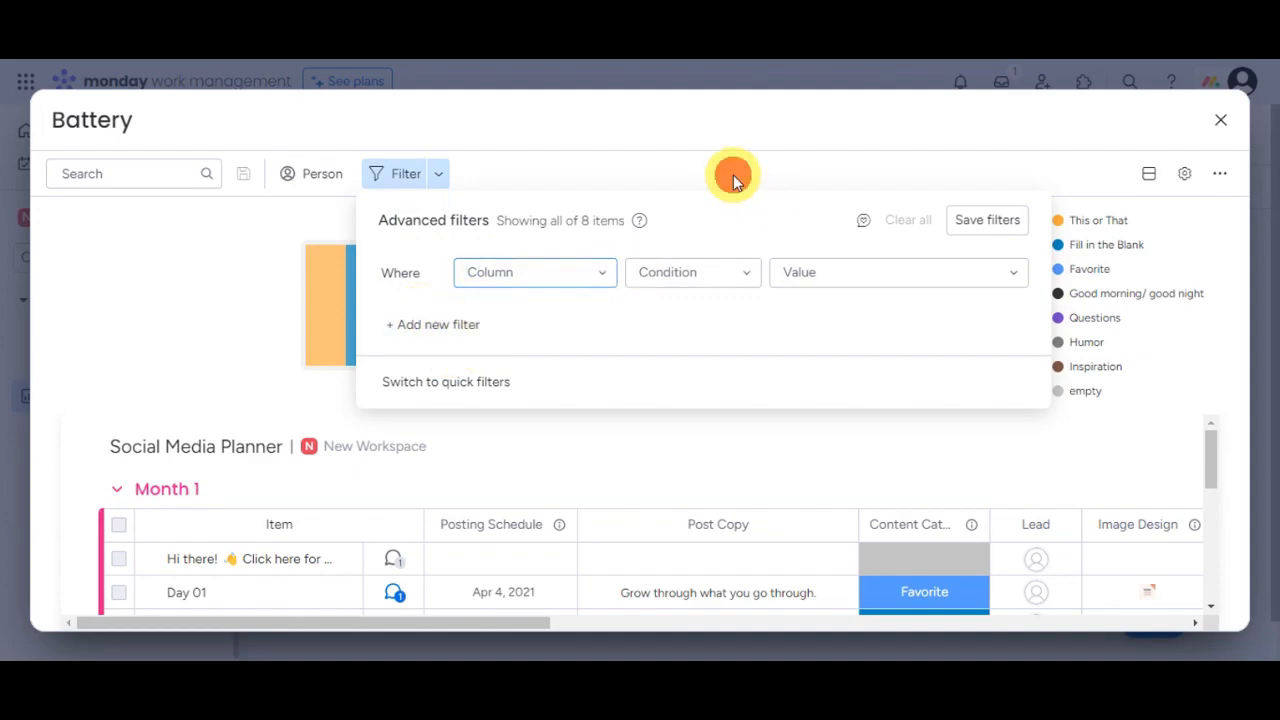
# Step: Switch the widget's display type to Battery, to Table and back to Split mode
pyautogui.click(1149, 178)
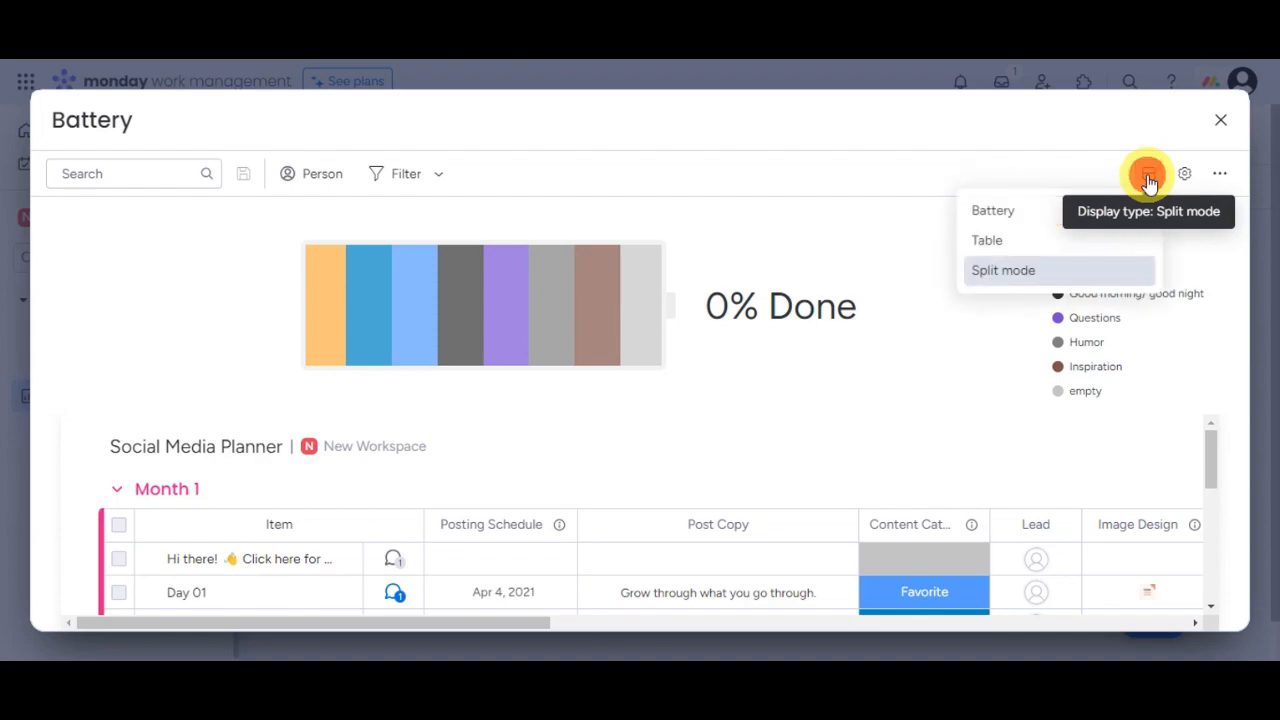
pyautogui.click(1097, 212)
pyautogui.click(1145, 182)
pyautogui.click(1086, 241)
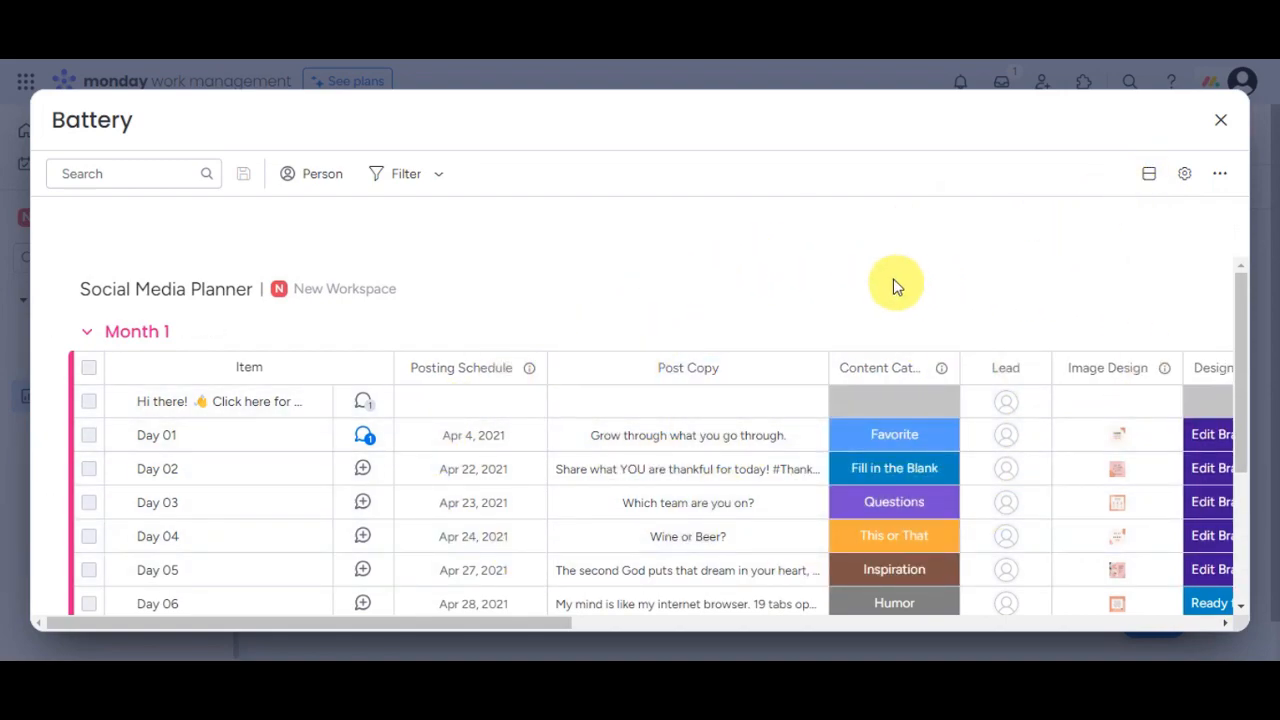
pyautogui.click(1147, 173)
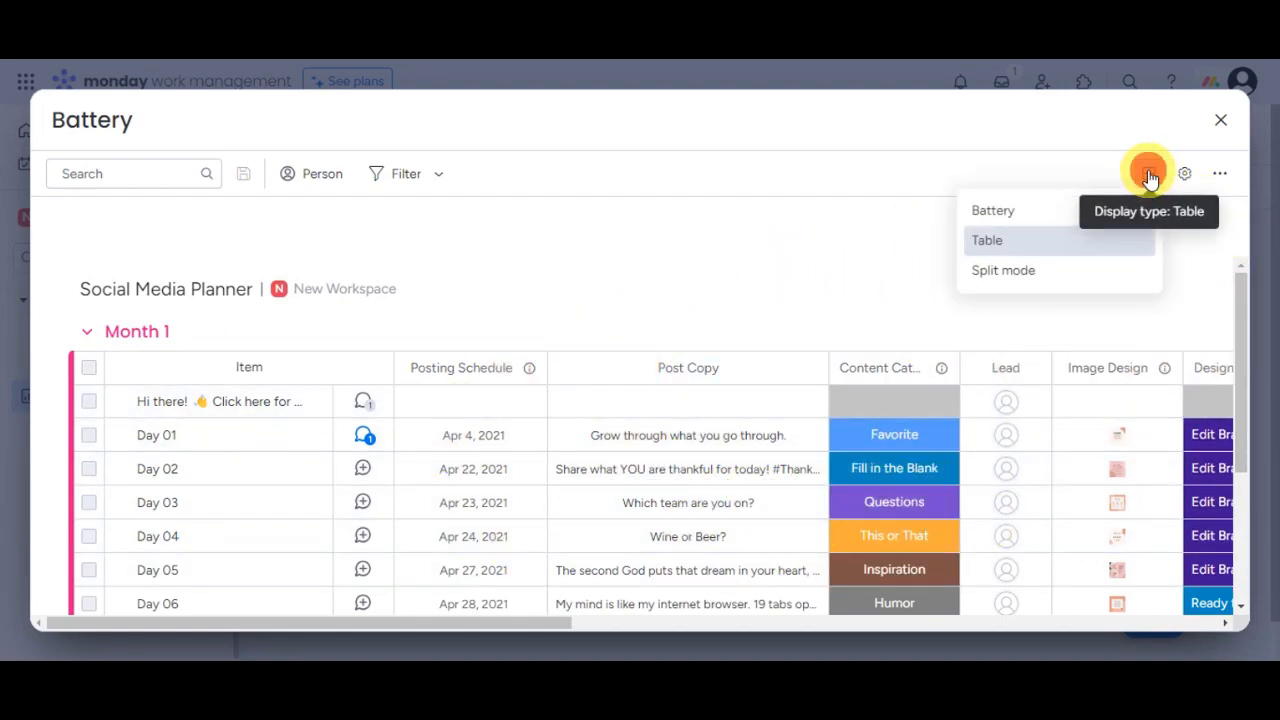
pyautogui.click(1066, 274)
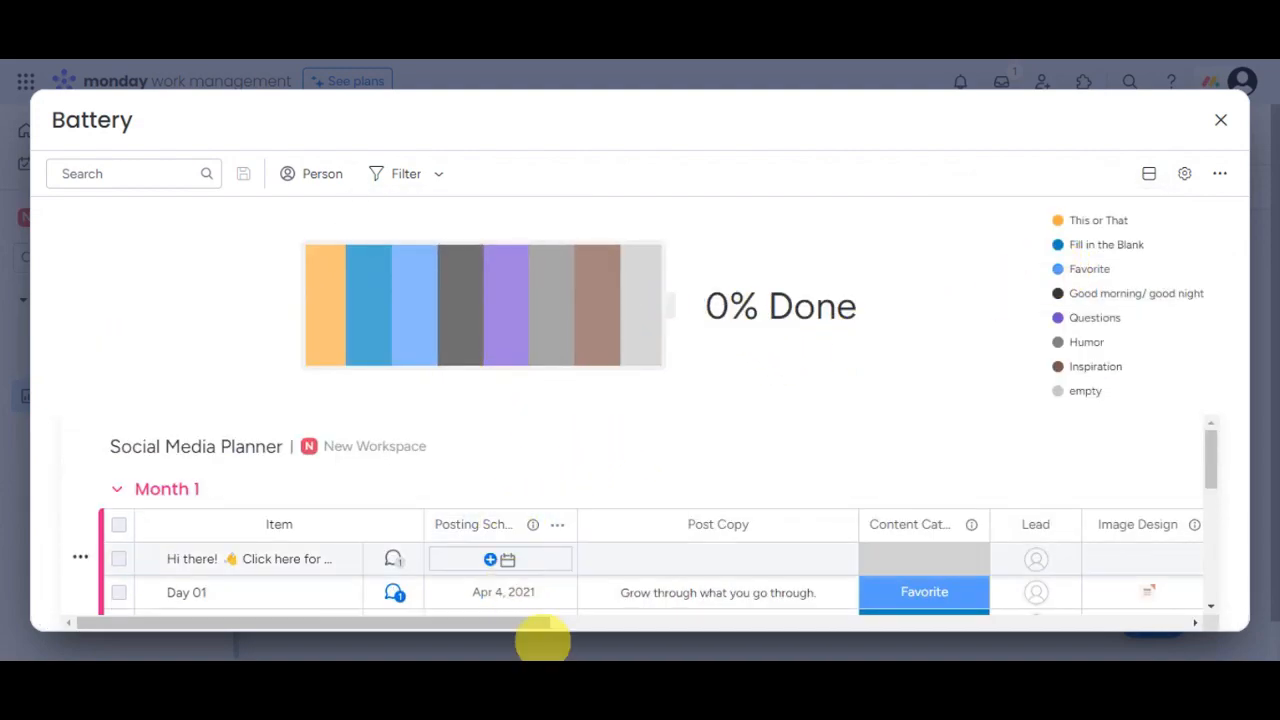
# Step: Open the Battery widget's settings and examine which status columns of the Social Media Planner board can be included
pyautogui.click(1184, 176)
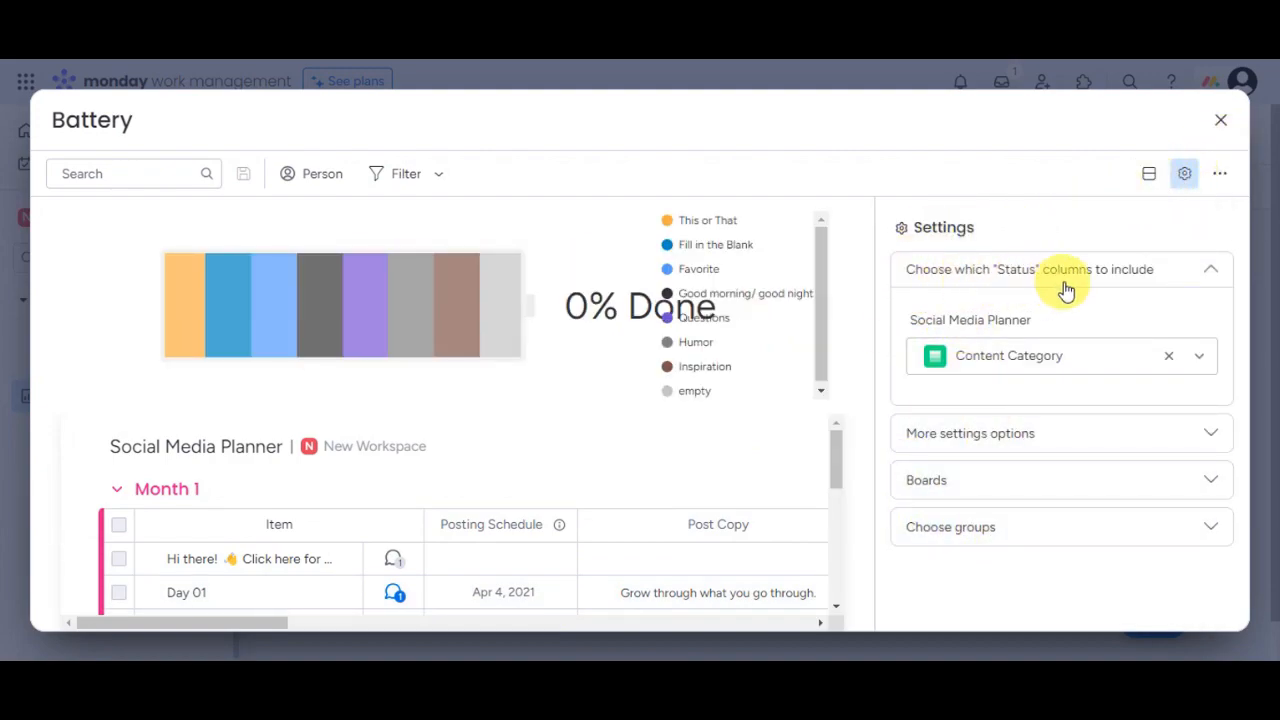
pyautogui.click(1077, 356)
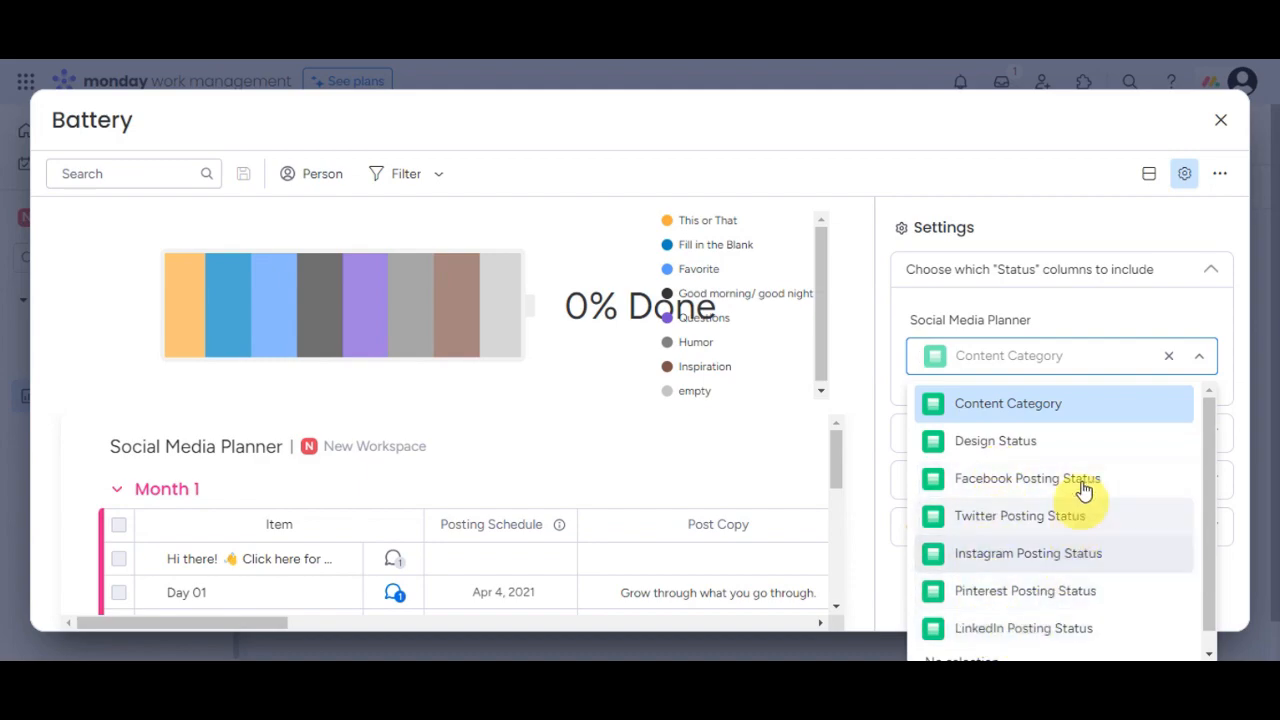
pyautogui.click(1195, 358)
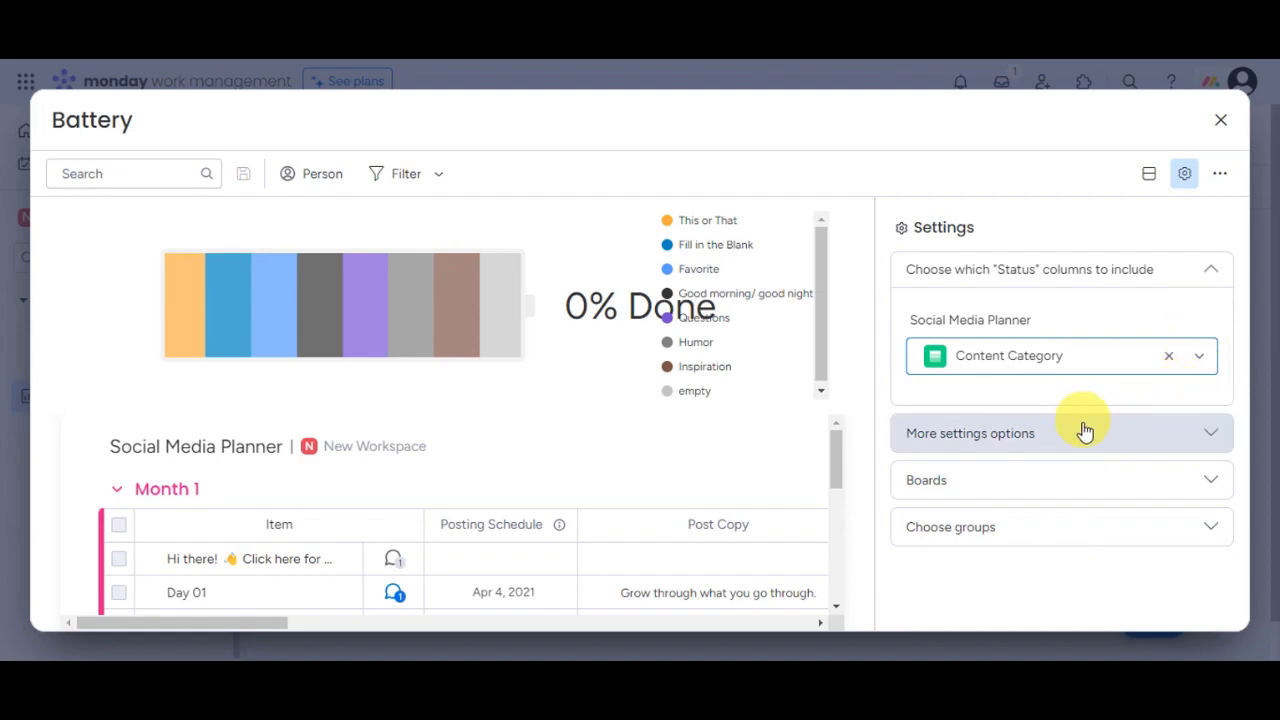
# Step: Examine the widget's completion label and item weight options, its connected boards and its group selection
pyautogui.click(1206, 437)
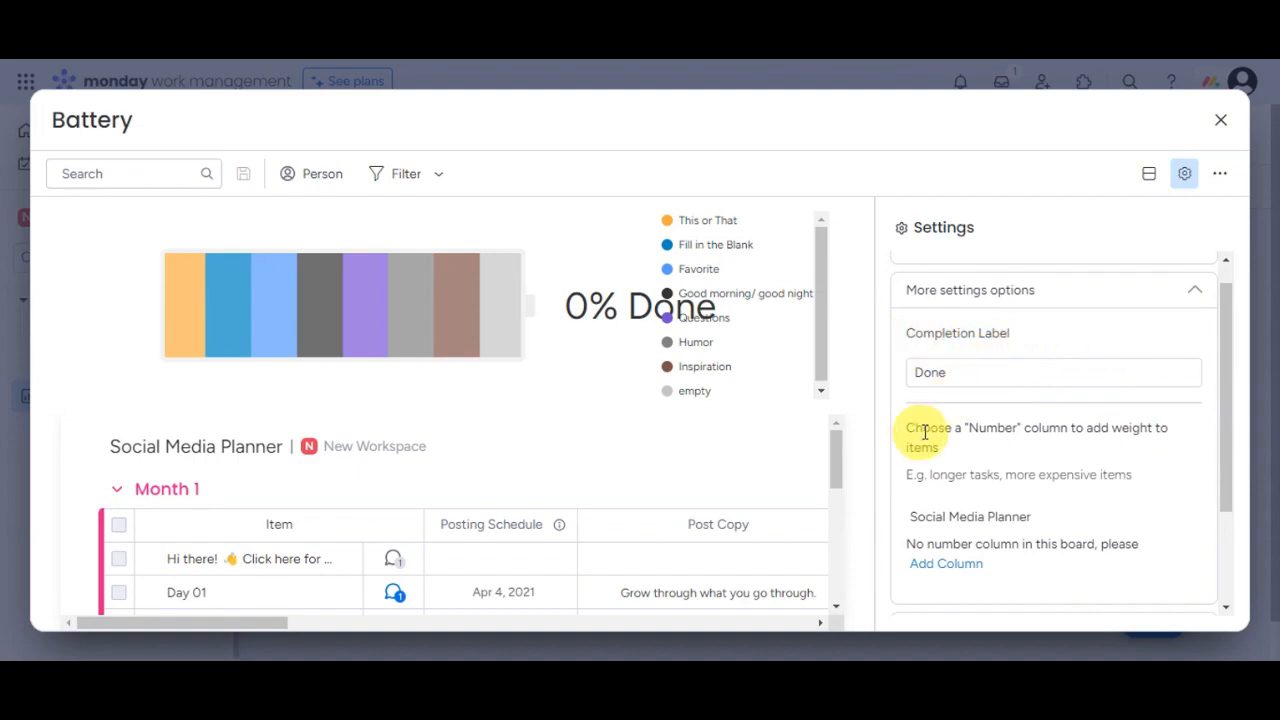
pyautogui.scroll(-1, 1008, 452)
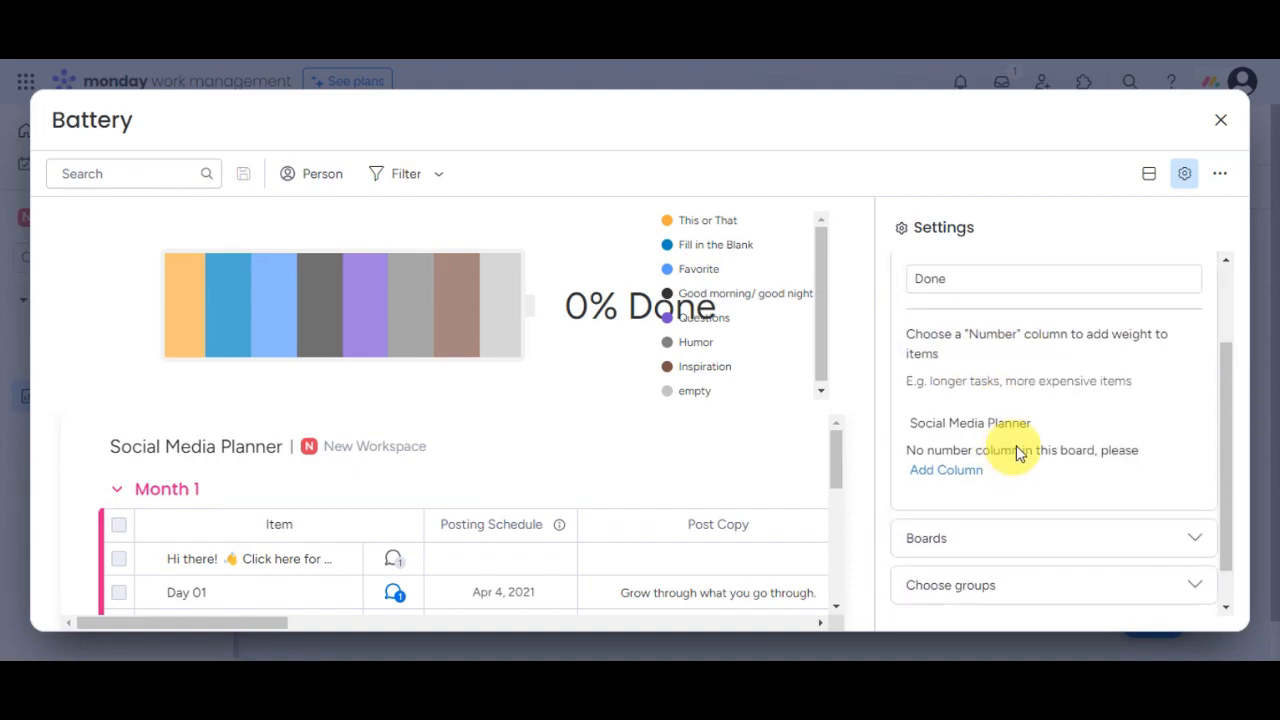
pyautogui.scroll(-1, 1014, 470)
pyautogui.click(1034, 496)
pyautogui.scroll(1, 1025, 440)
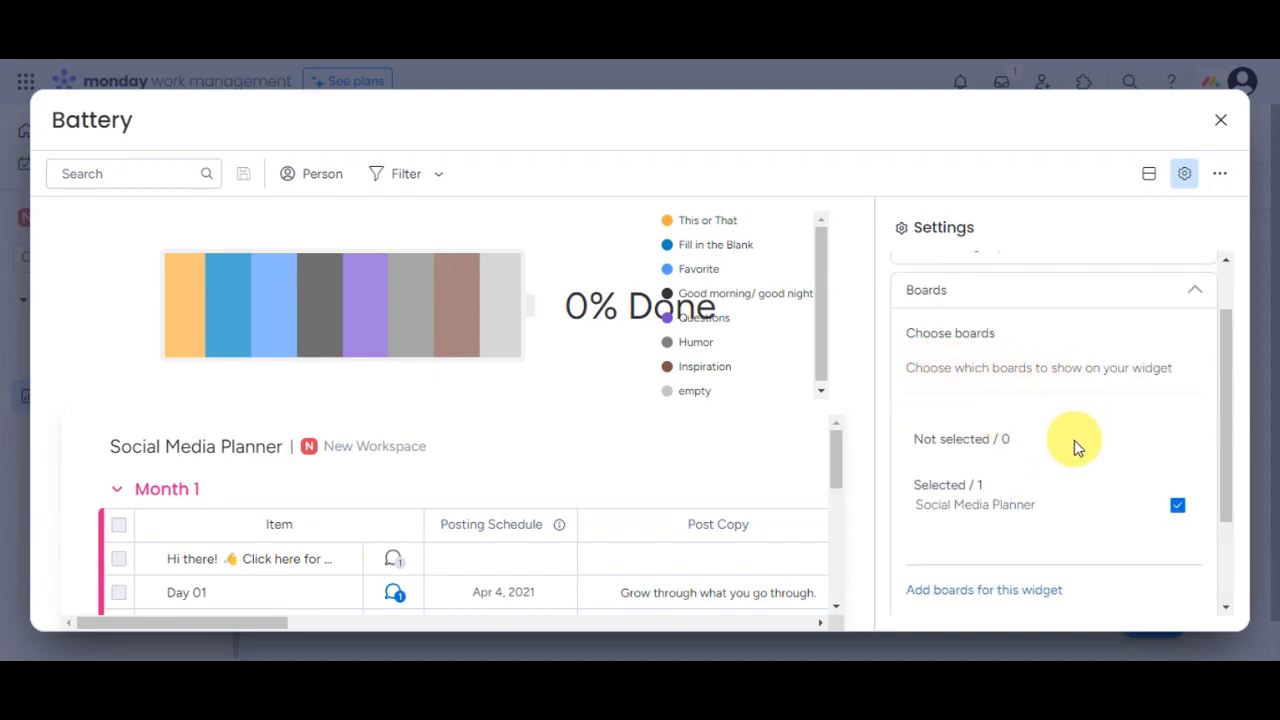
pyautogui.scroll(-1, 1074, 445)
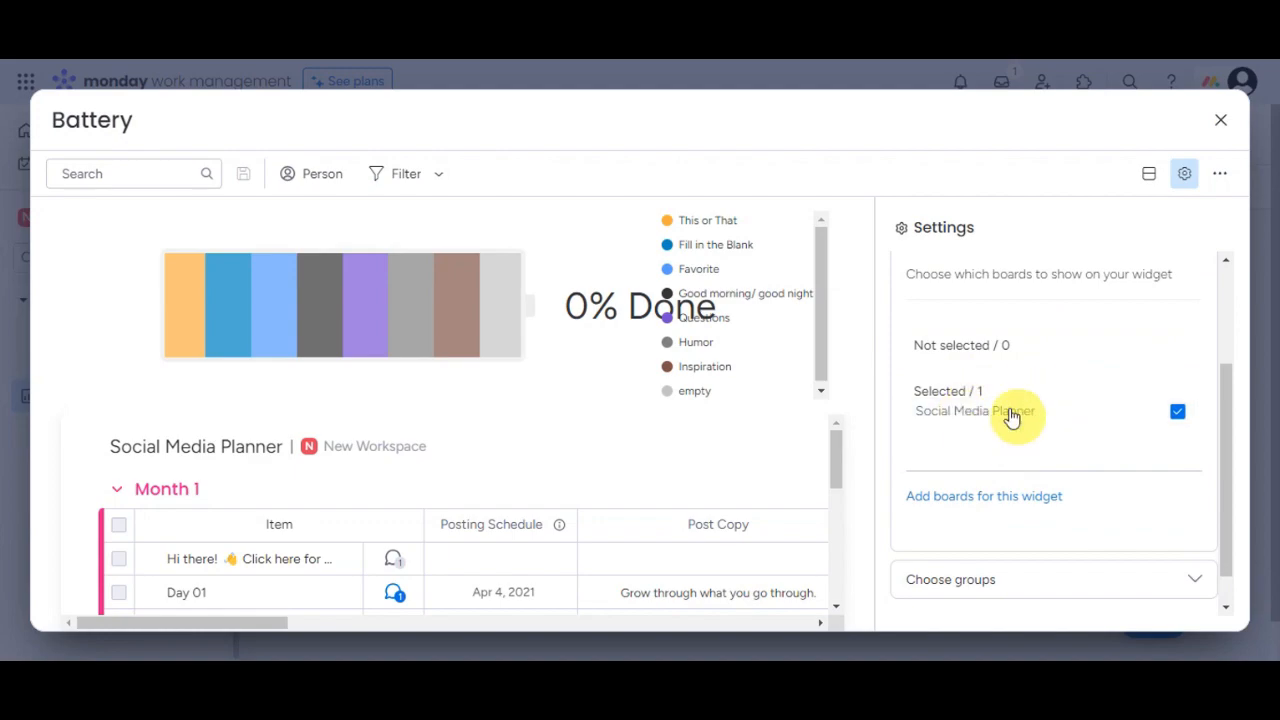
pyautogui.scroll(-1, 1035, 445)
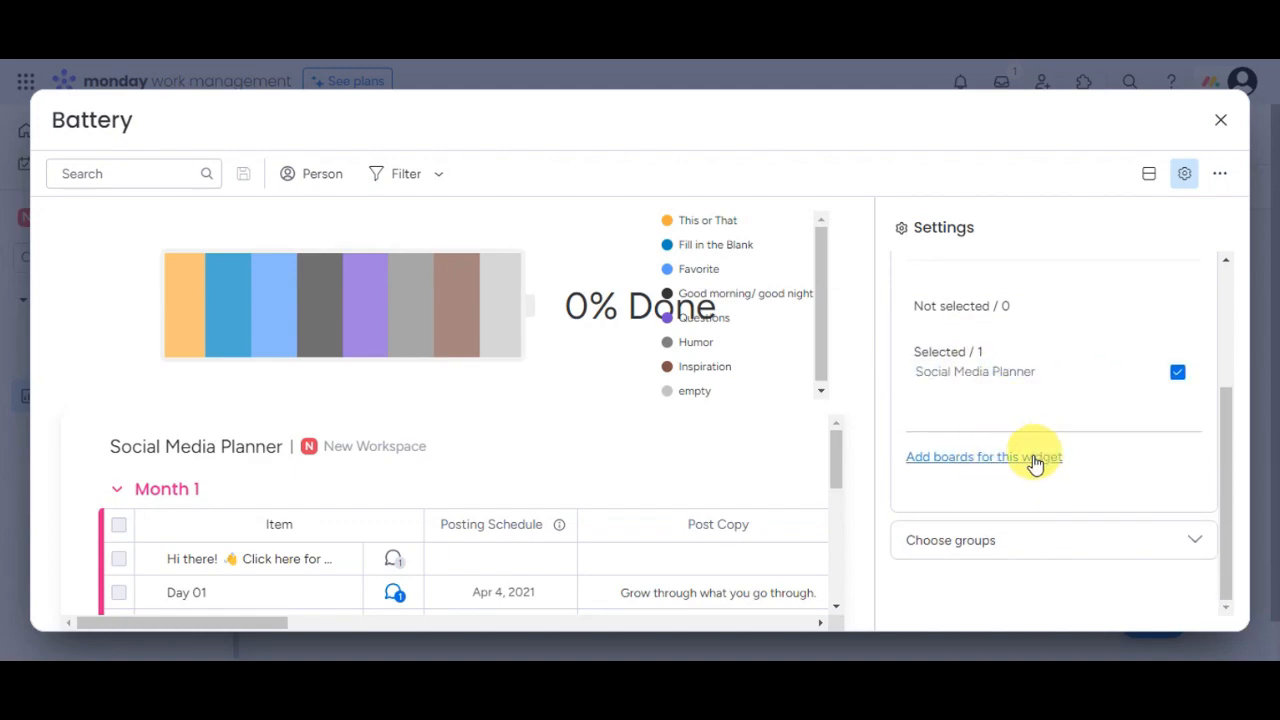
pyautogui.click(1012, 541)
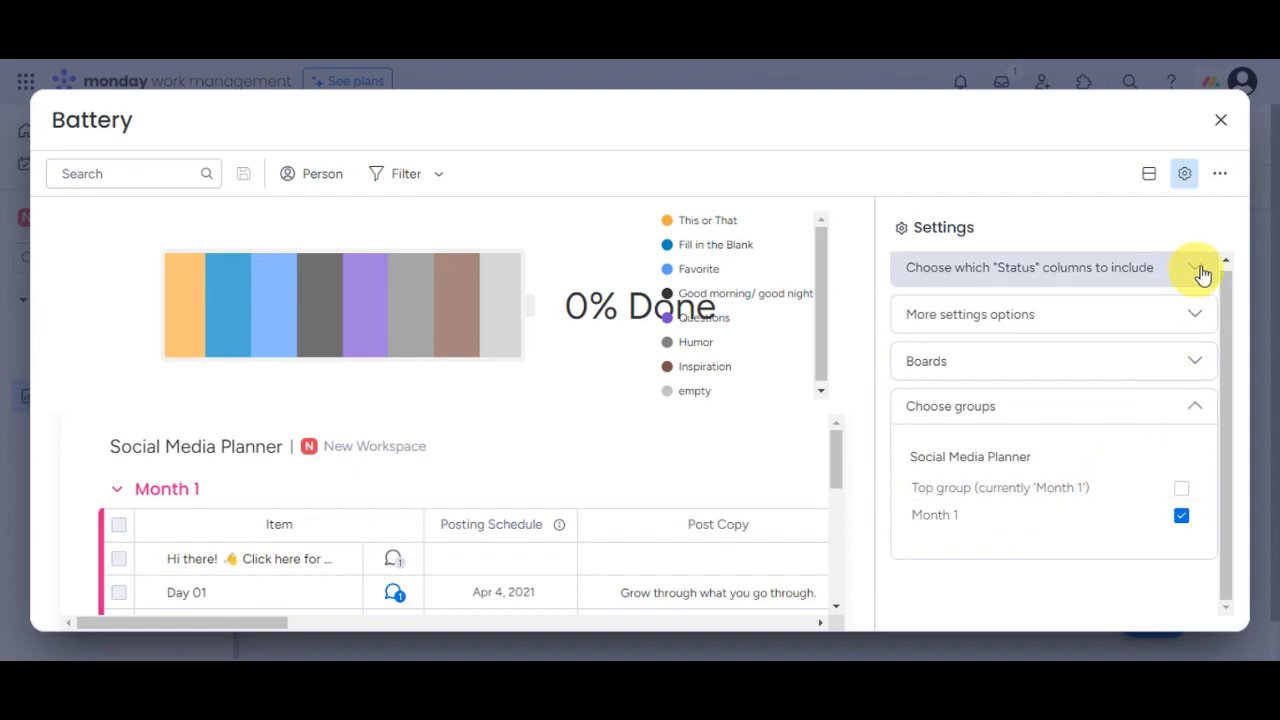
# Step: Rename the Battery widget to PROGRESS and duplicate it
pyautogui.click(1220, 180)
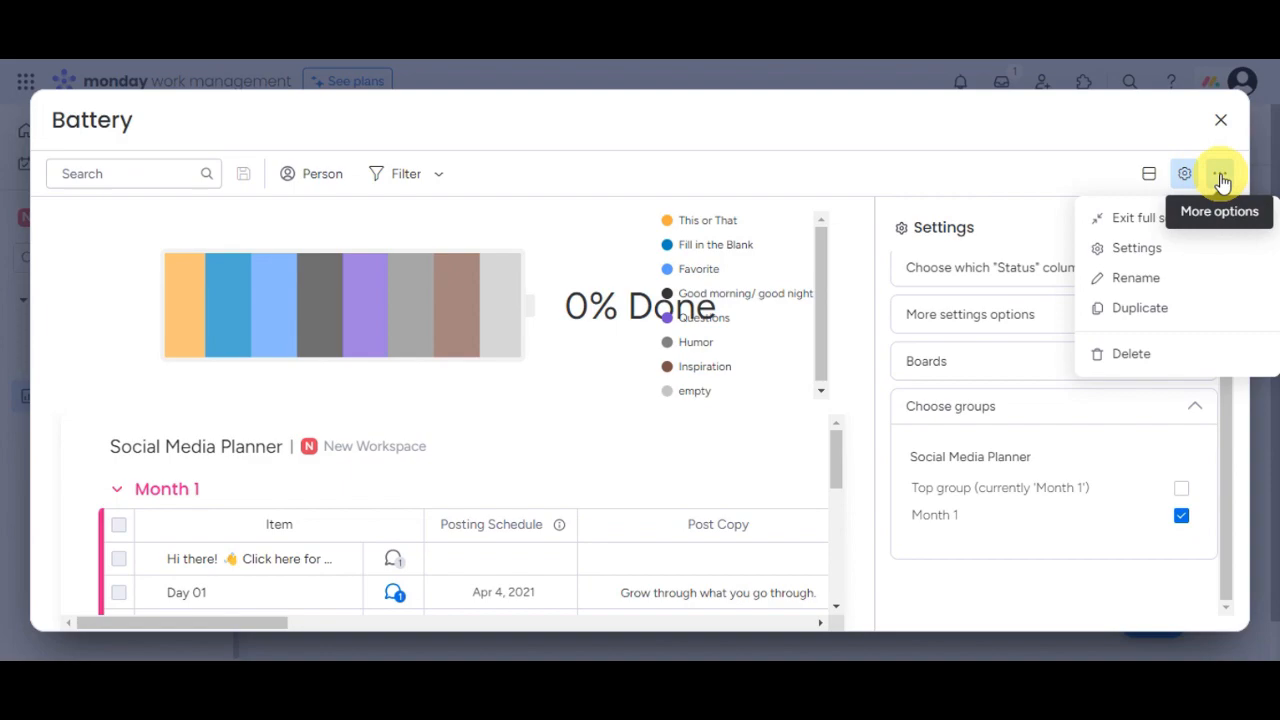
pyautogui.click(1222, 180)
pyautogui.click(1222, 180)
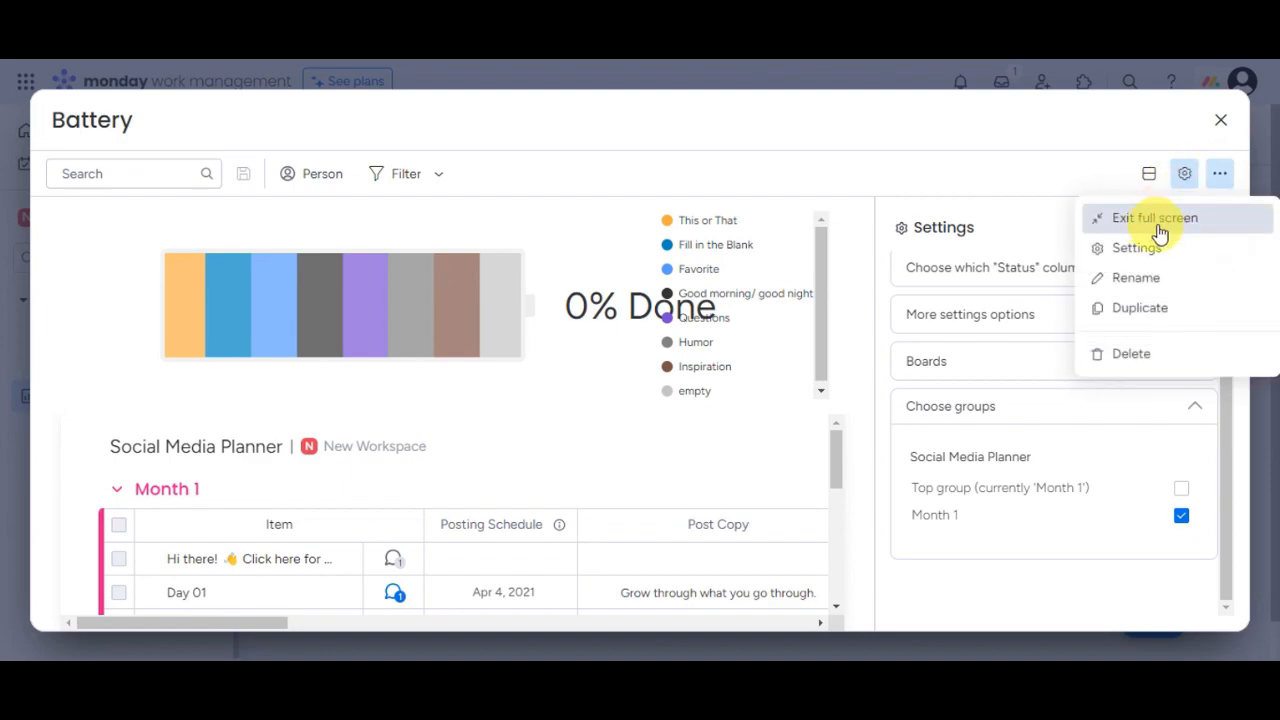
pyautogui.click(1130, 288)
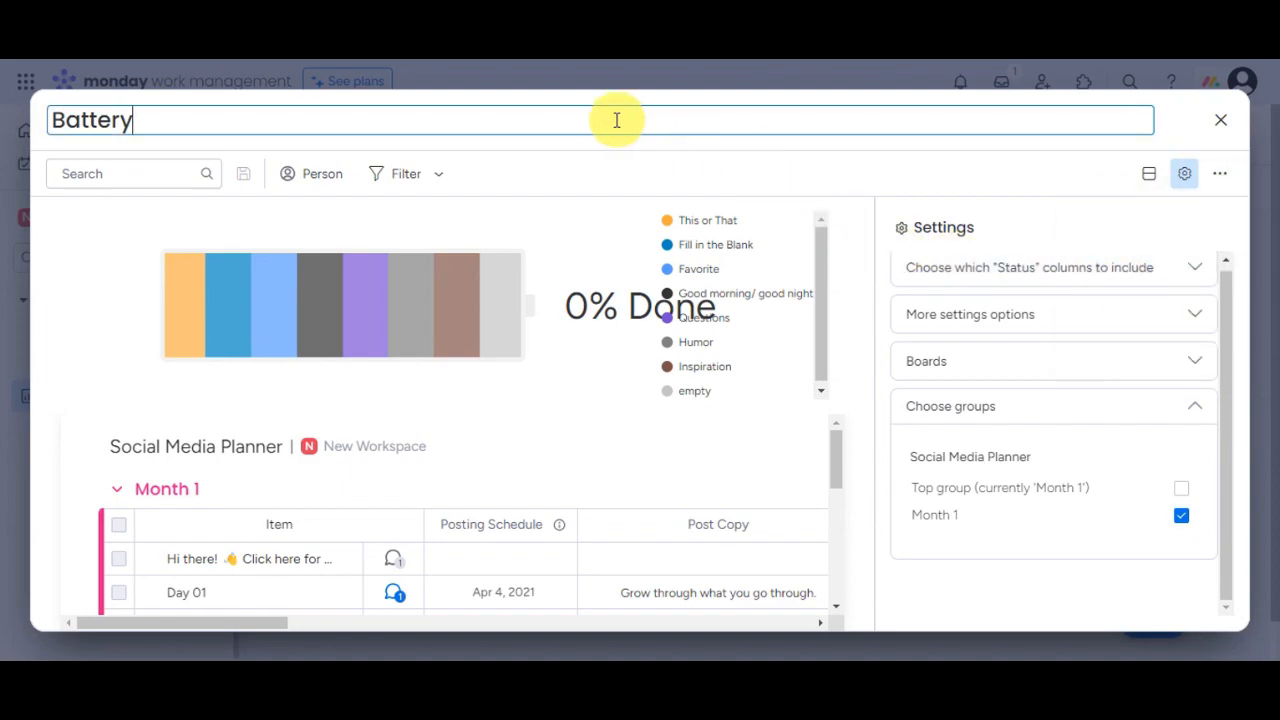
pyautogui.doubleClick(57, 120)
pyautogui.press('BackSpace')
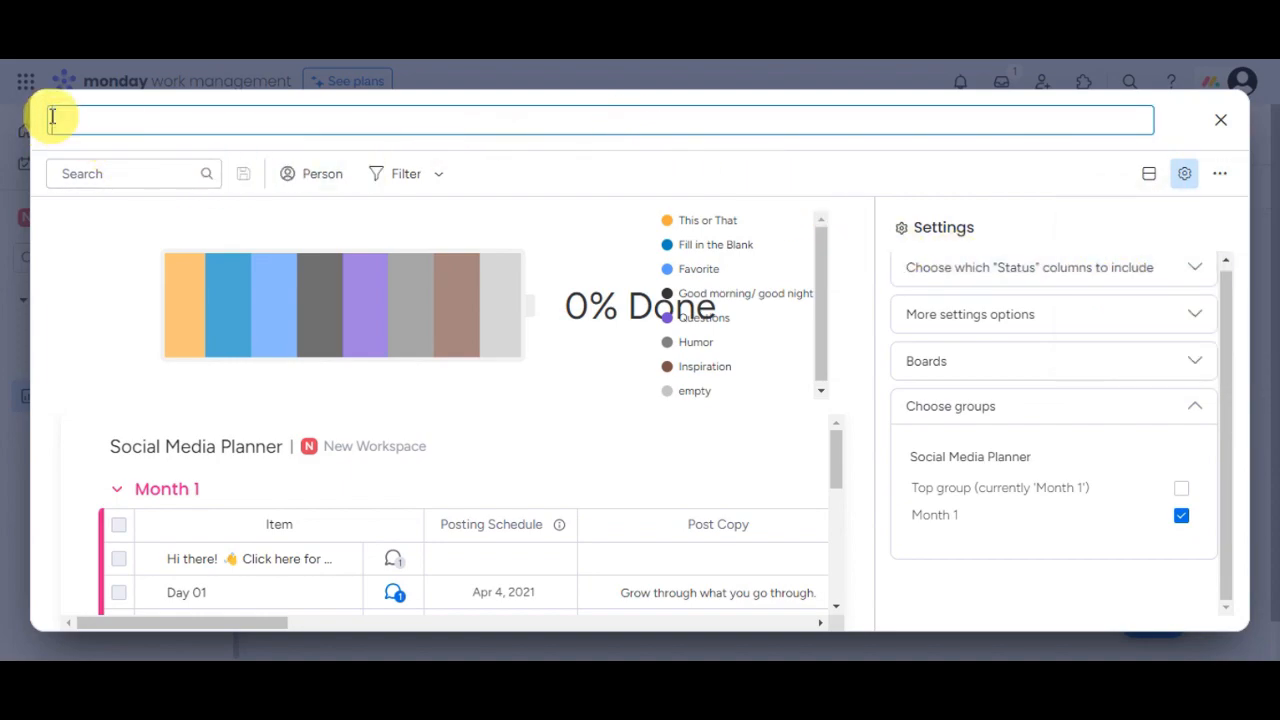
pyautogui.write('PROGR')
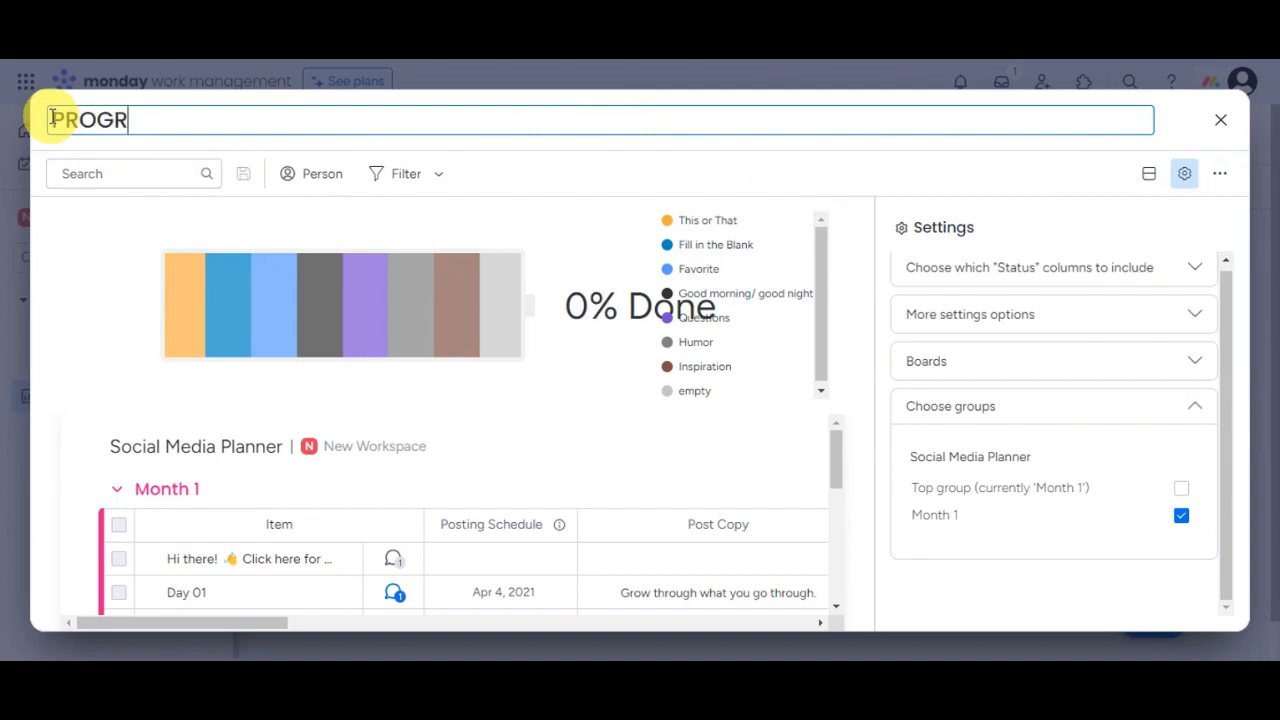
pyautogui.write('ESS')
pyautogui.click(1220, 173)
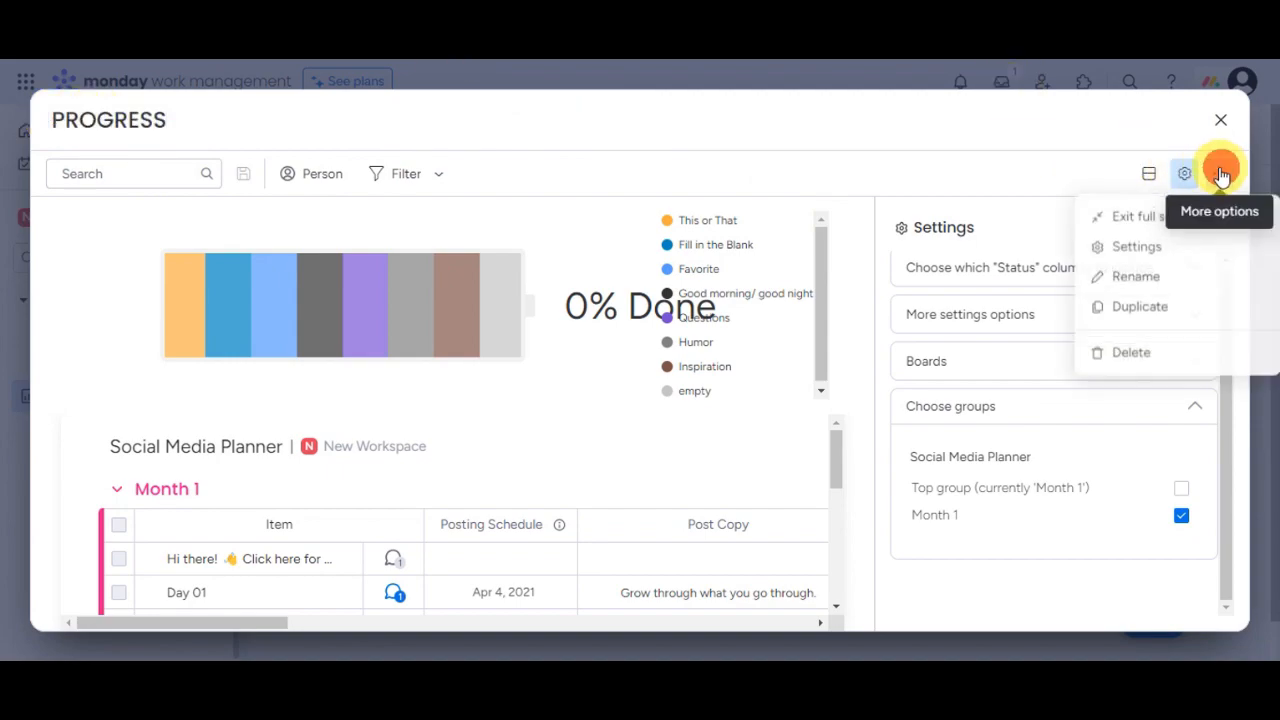
pyautogui.click(1145, 311)
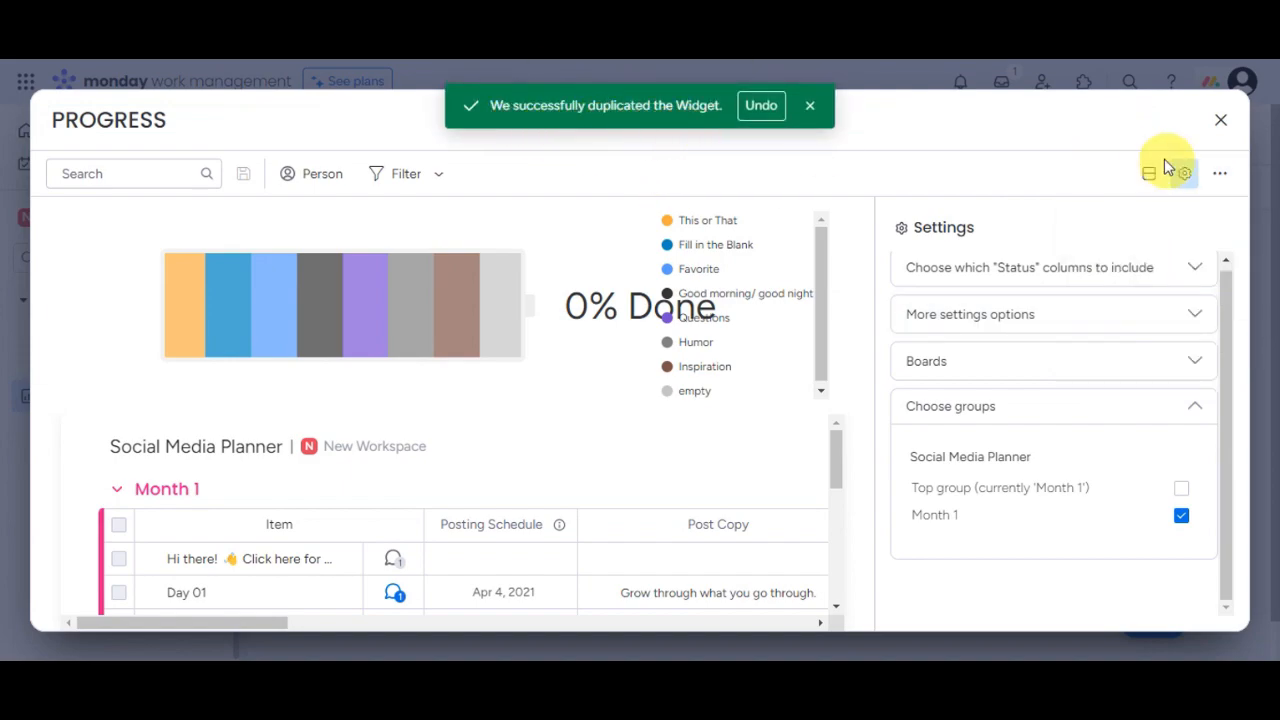
# Step: Close the widget's settings, move the duplicated PROGRESS widget next to the original, and delete that duplicate
pyautogui.click(1219, 120)
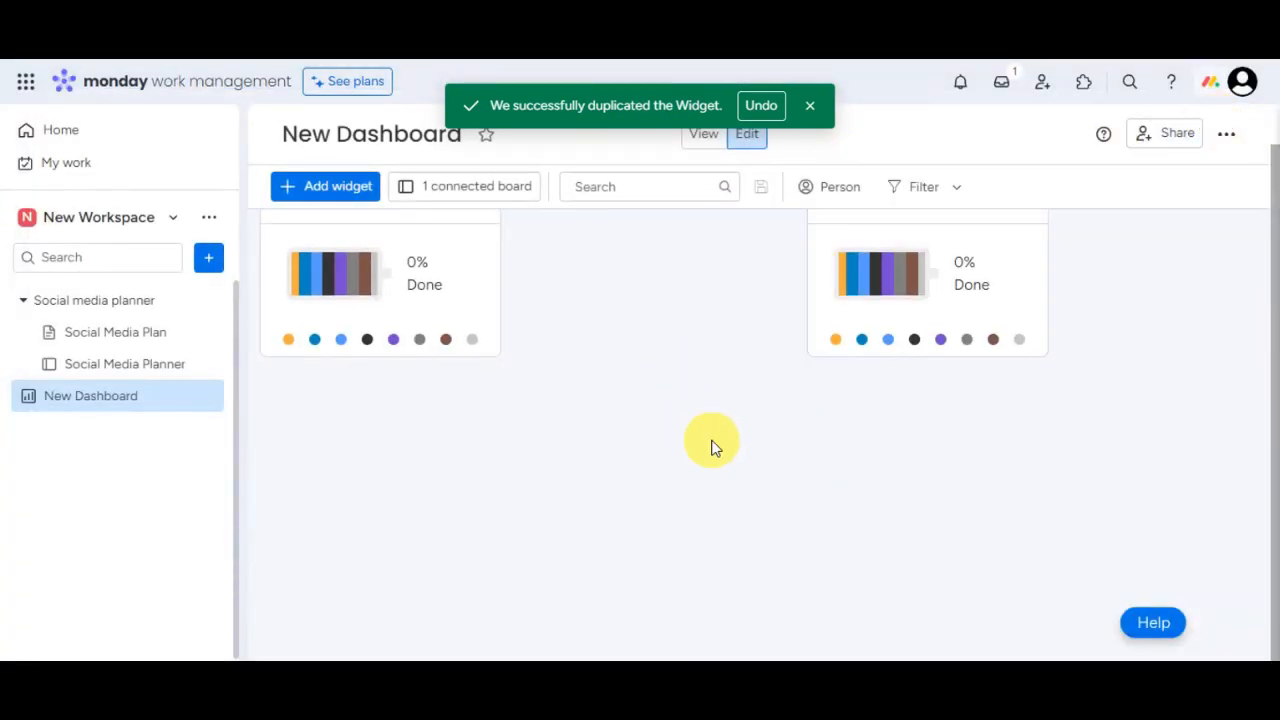
pyautogui.scroll(1, 714, 445)
pyautogui.click(976, 245)
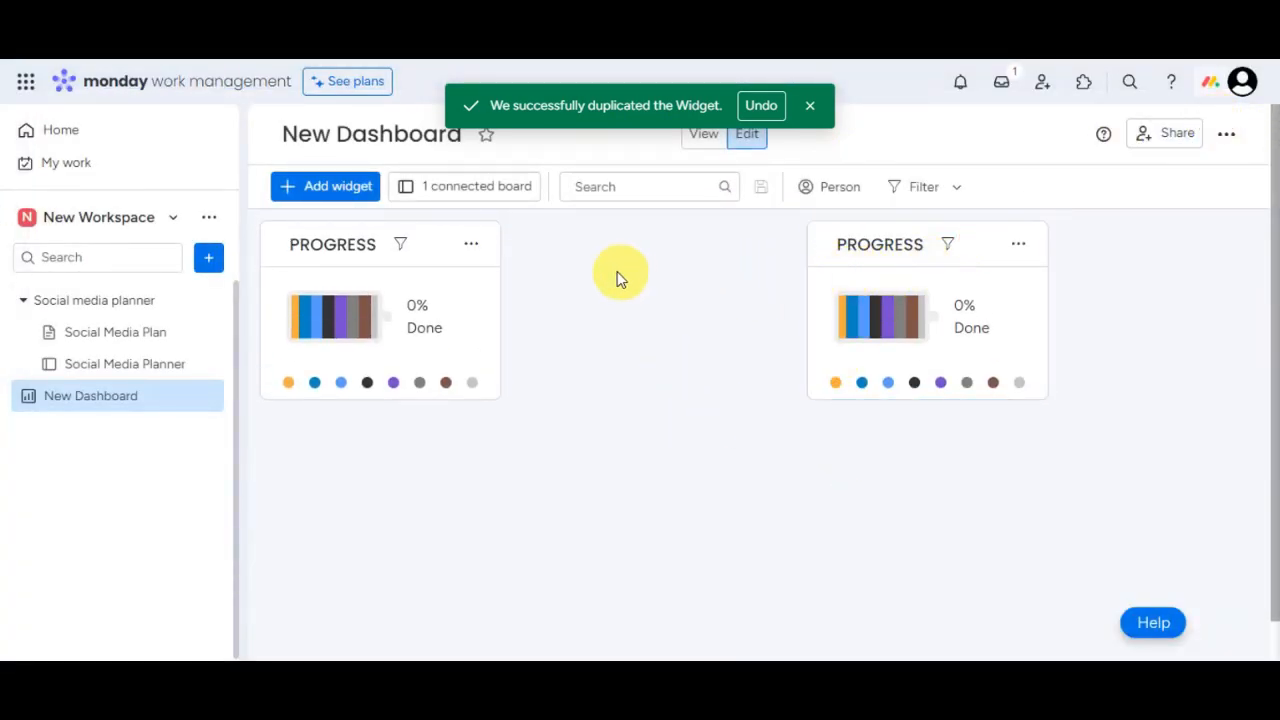
pyautogui.moveTo(822, 246); pyautogui.dragTo(586, 243)
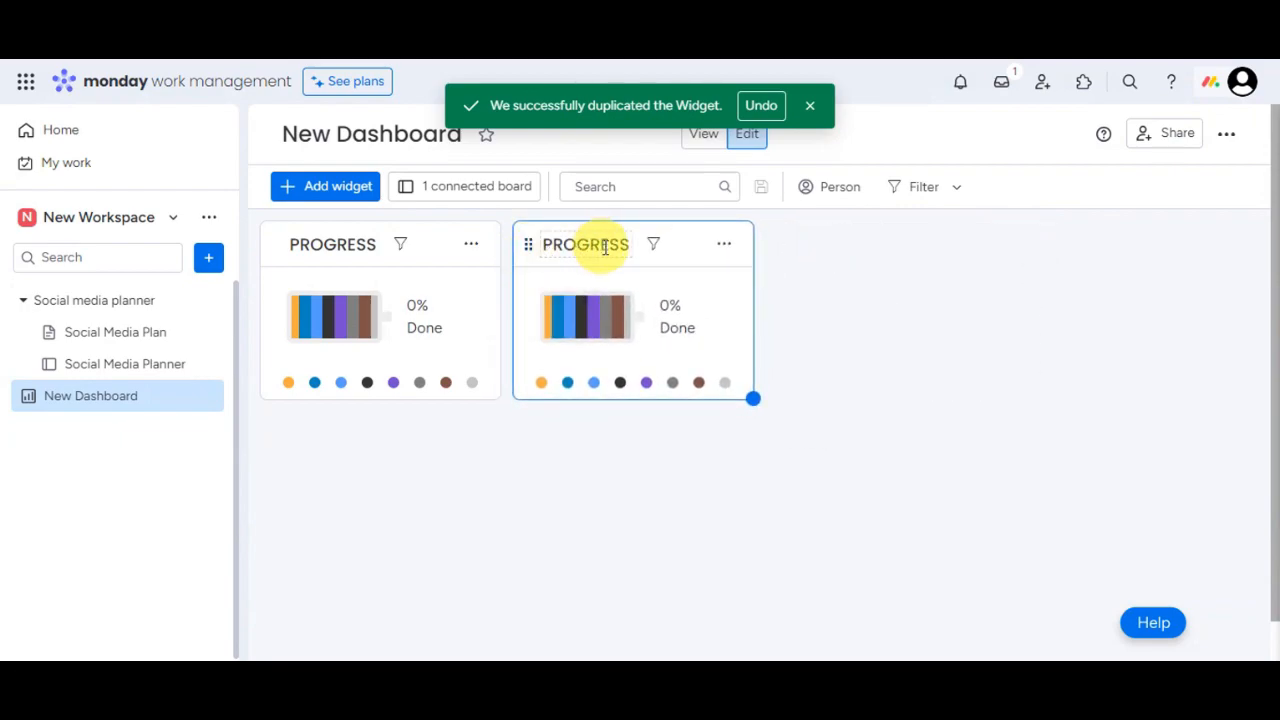
pyautogui.click(724, 244)
pyautogui.click(752, 456)
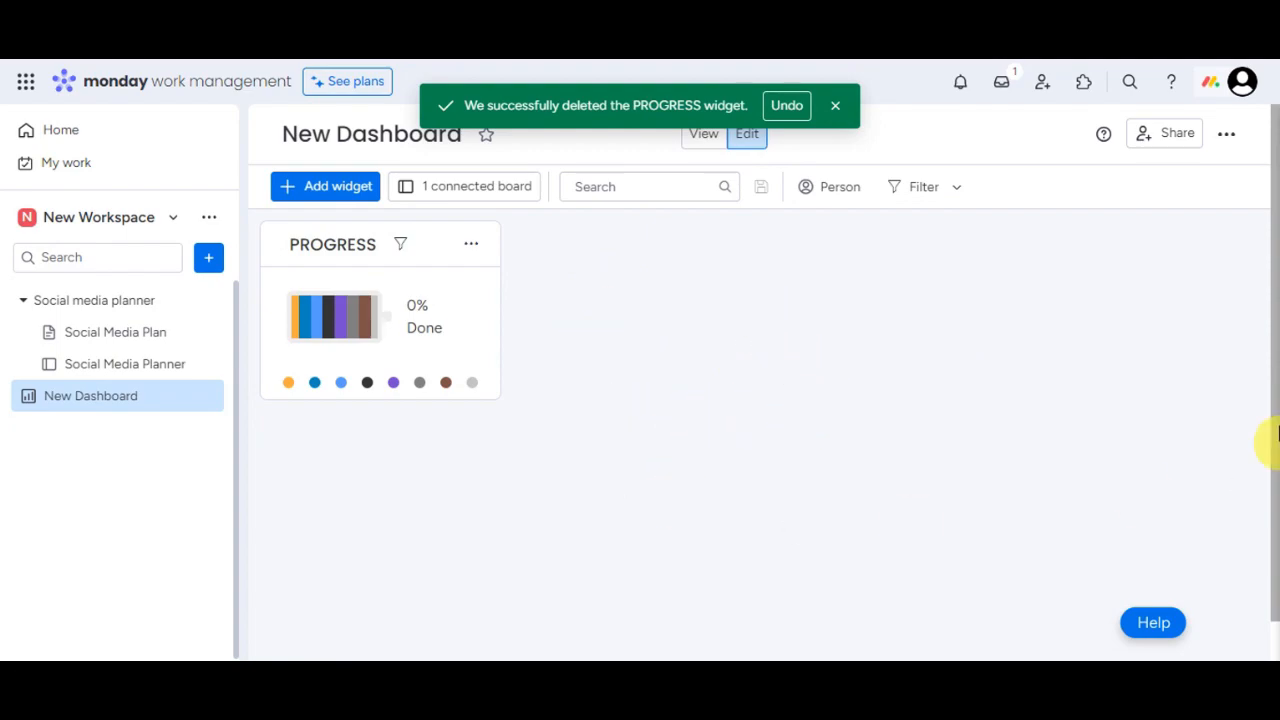
# Step: Add the dashboard to favorites and remove it again, and examine its sharing and management options
pyautogui.click(491, 146)
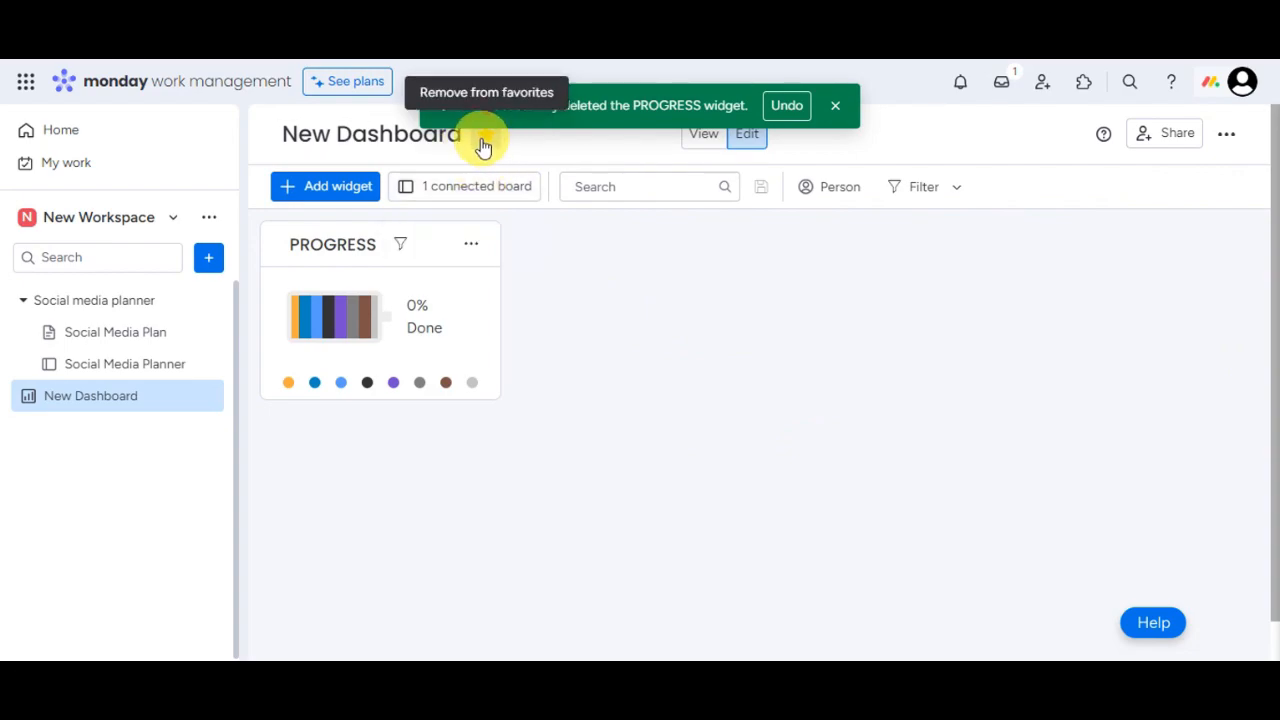
pyautogui.click(484, 146)
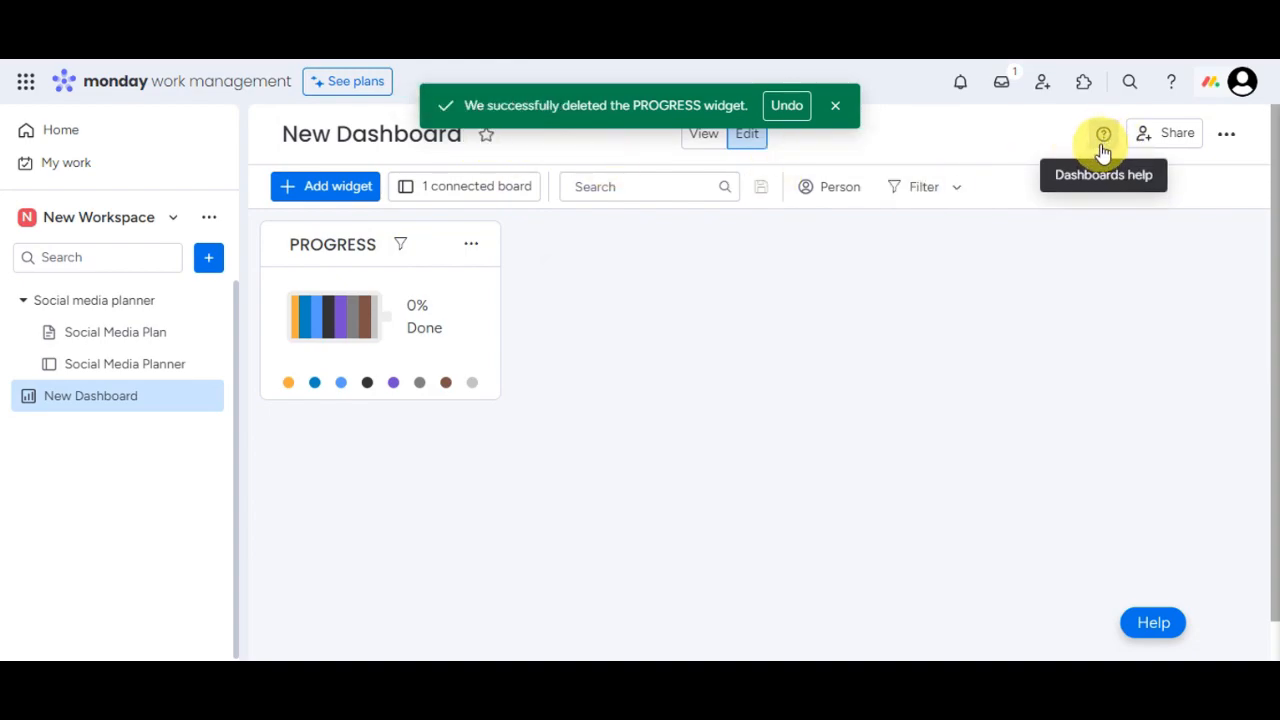
pyautogui.click(1160, 139)
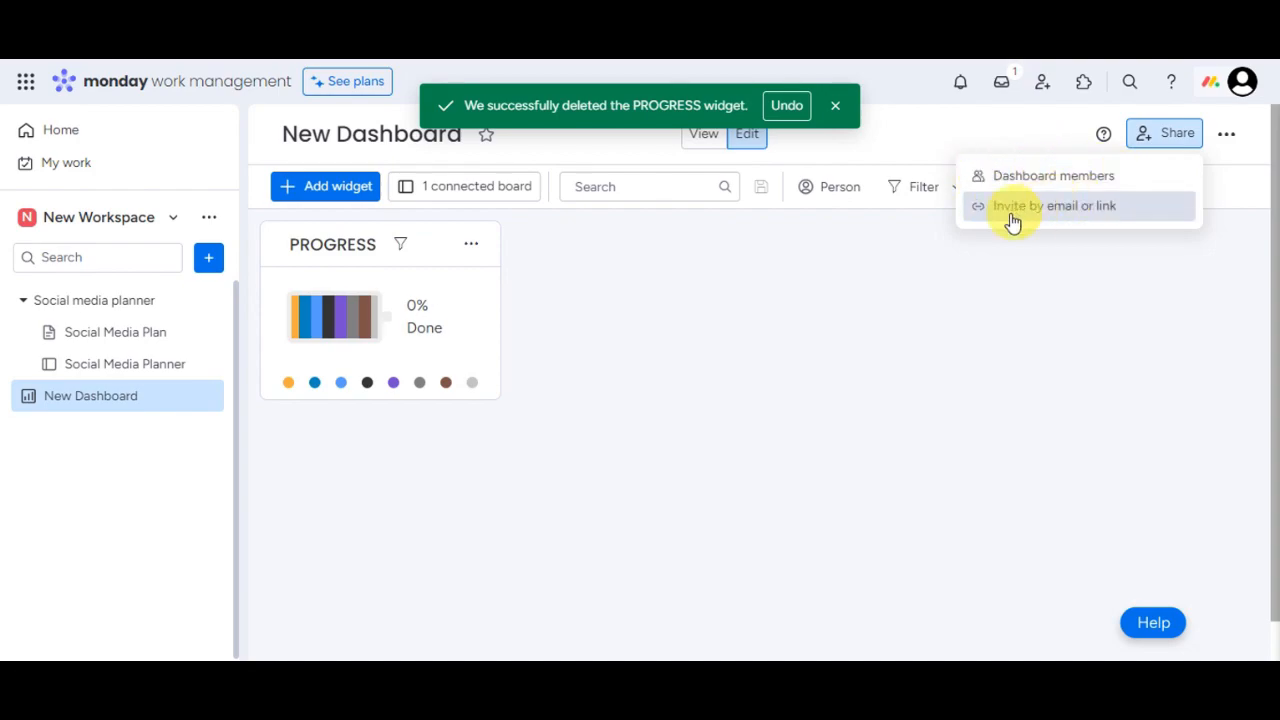
pyautogui.click(1230, 140)
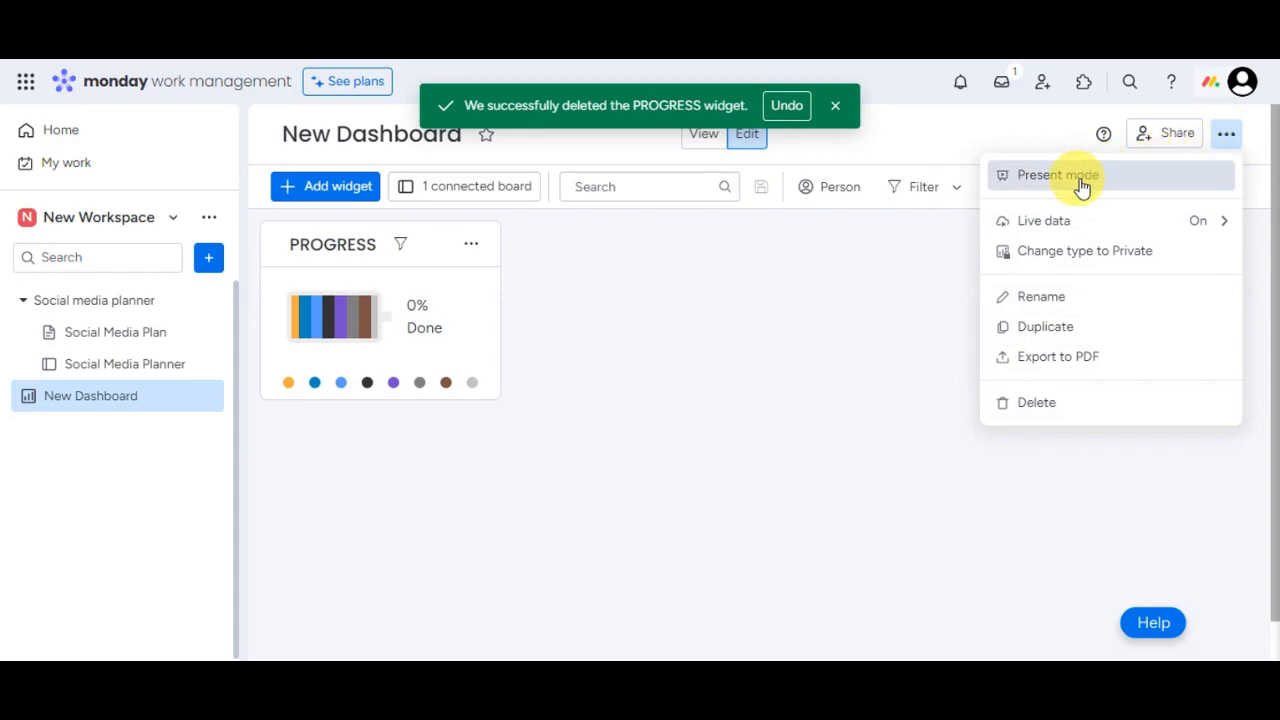
pyautogui.moveTo(1091, 221)
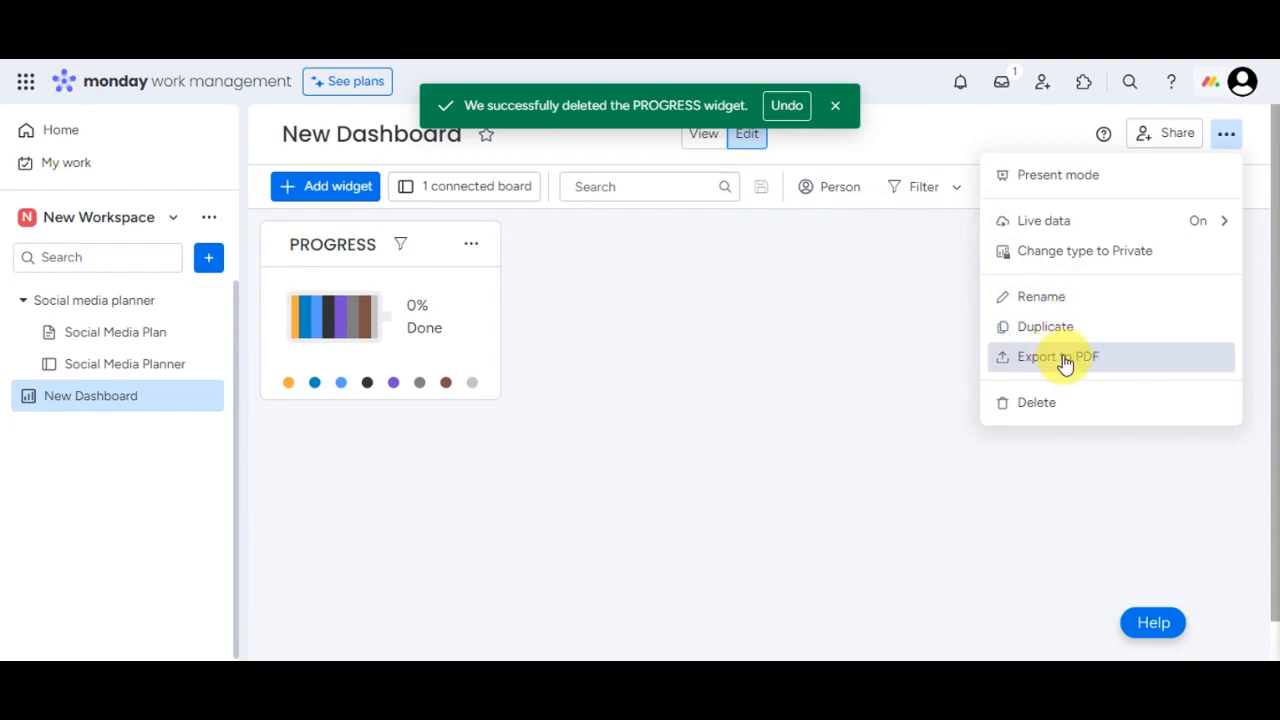
pyautogui.click(1226, 134)
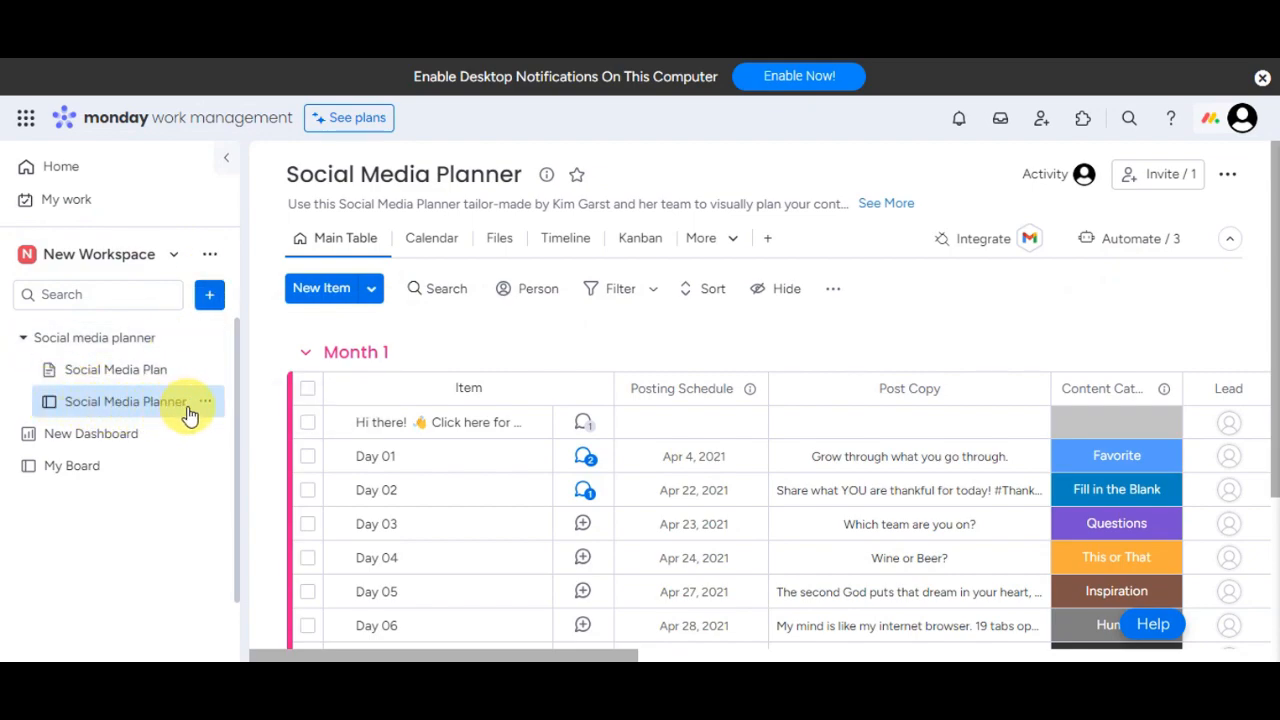
# Step: Create an automation on the Social Media Planner board from the basic template that assigns the creator as Lead when an item is created
pyautogui.click(1166, 253)
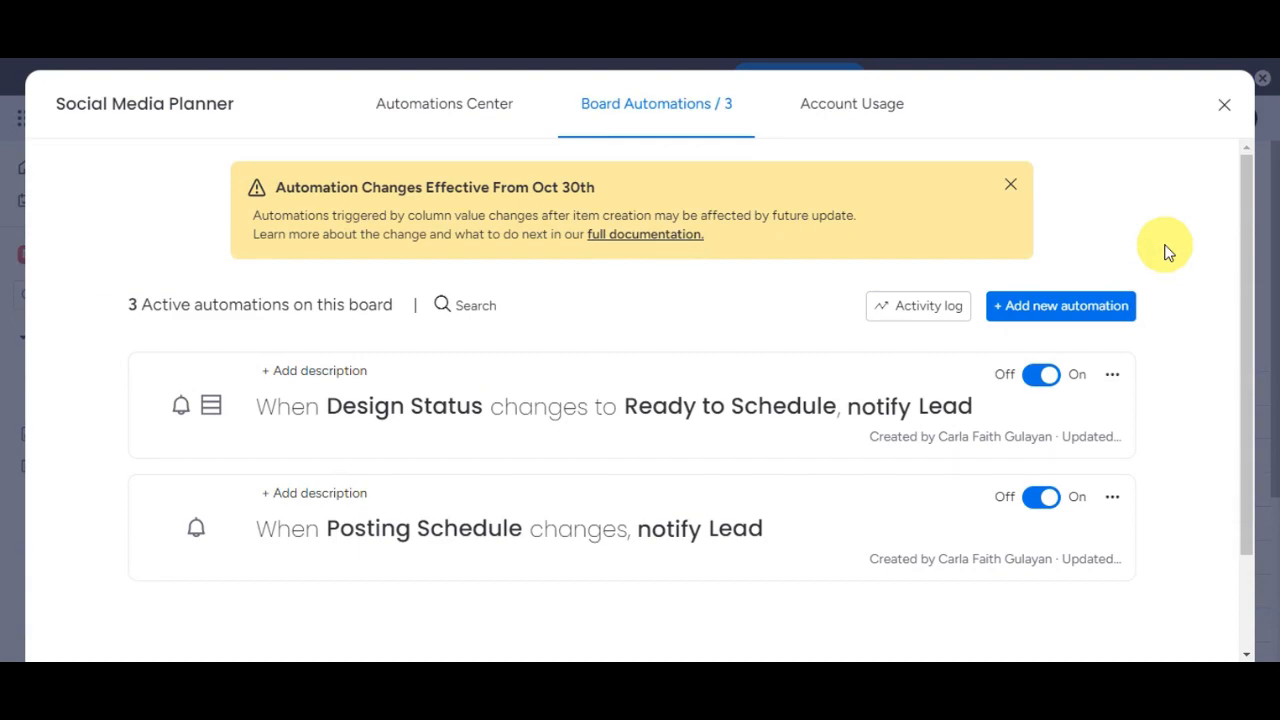
pyautogui.click(430, 100)
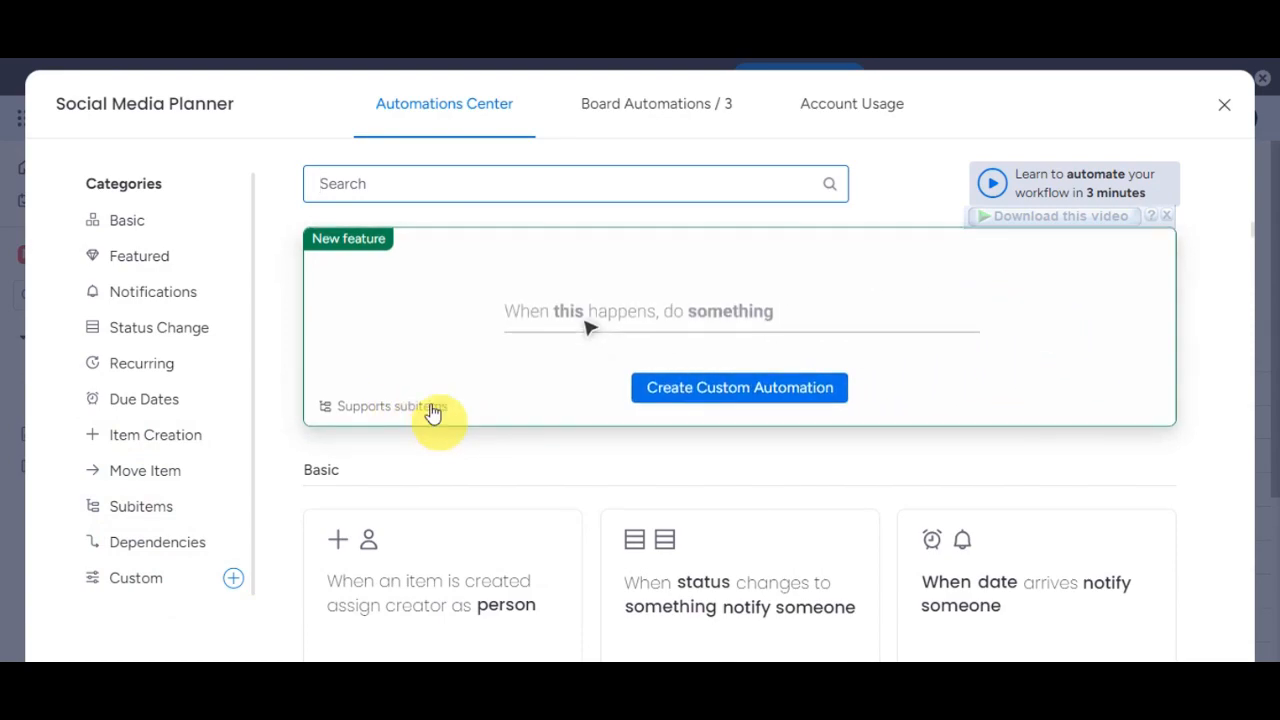
pyautogui.scroll(-3, 1204, 390)
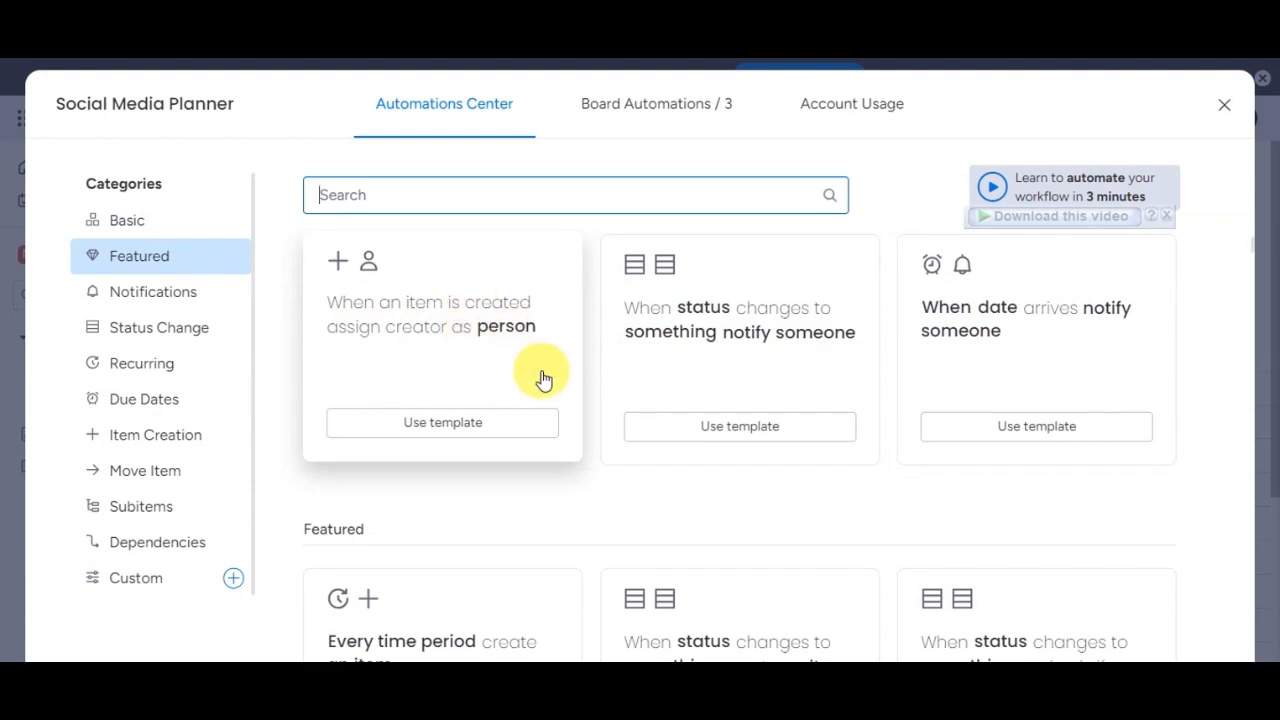
pyautogui.click(467, 424)
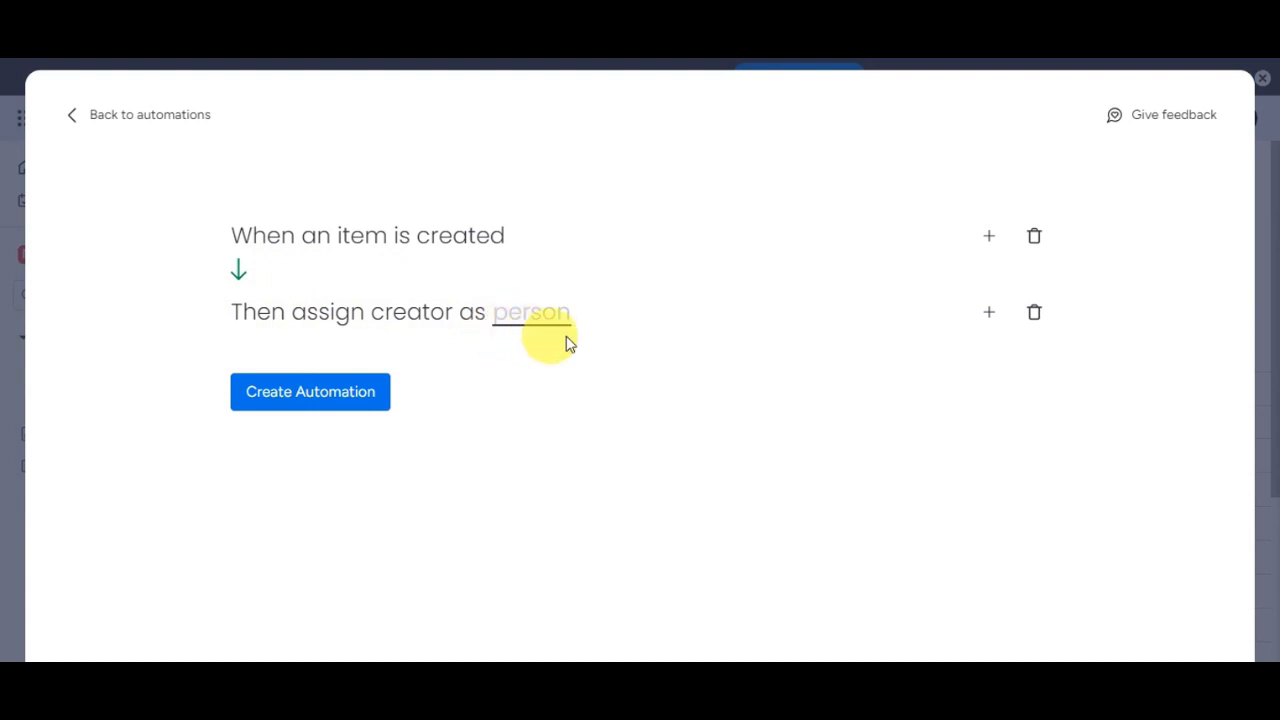
pyautogui.click(538, 313)
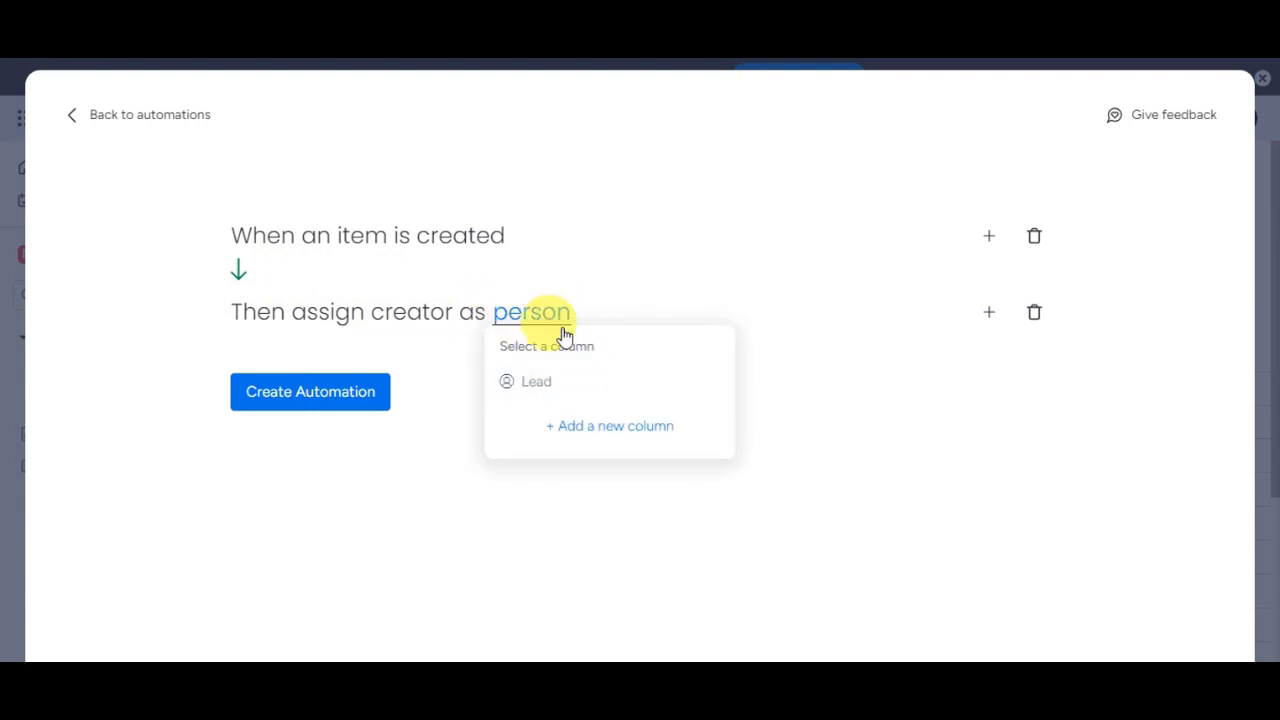
pyautogui.click(555, 386)
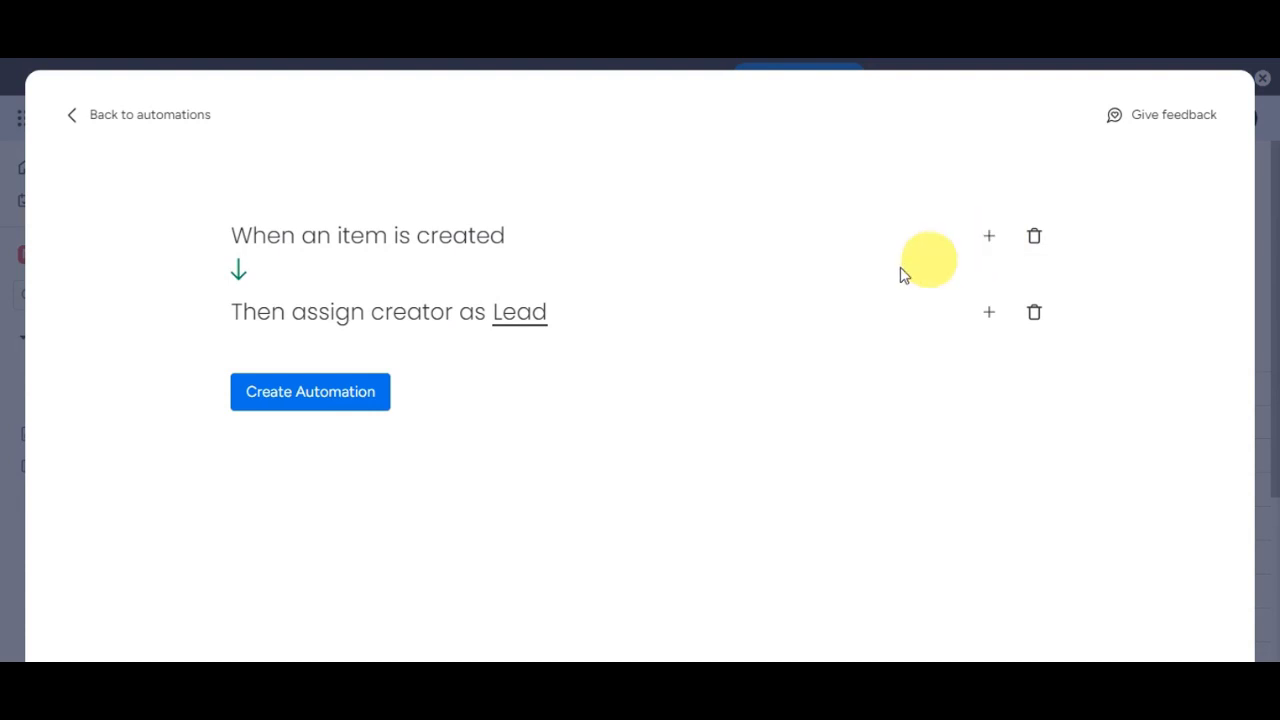
pyautogui.click(351, 396)
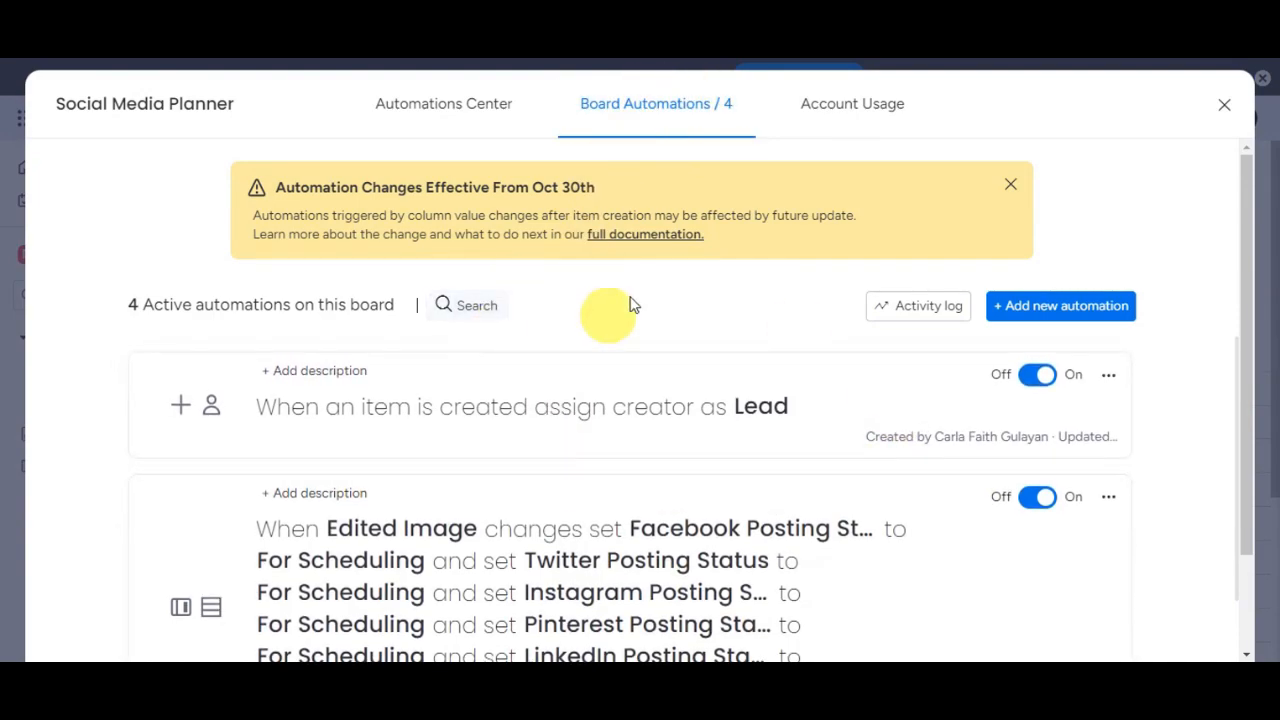
# Step: Add the description ASSIGNED to the item-creation automation and switch the automation off and back on
pyautogui.scroll(-1, 705, 289)
pyautogui.scroll(1, 705, 289)
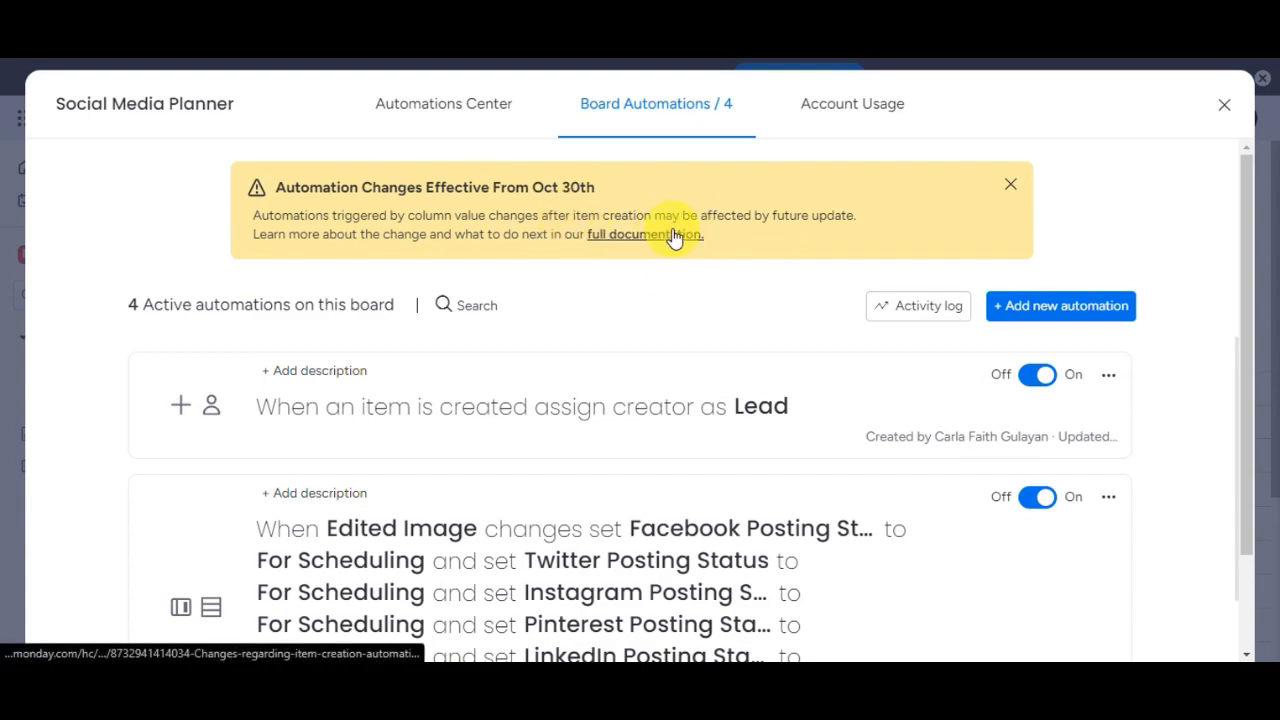
pyautogui.scroll(-1, 674, 236)
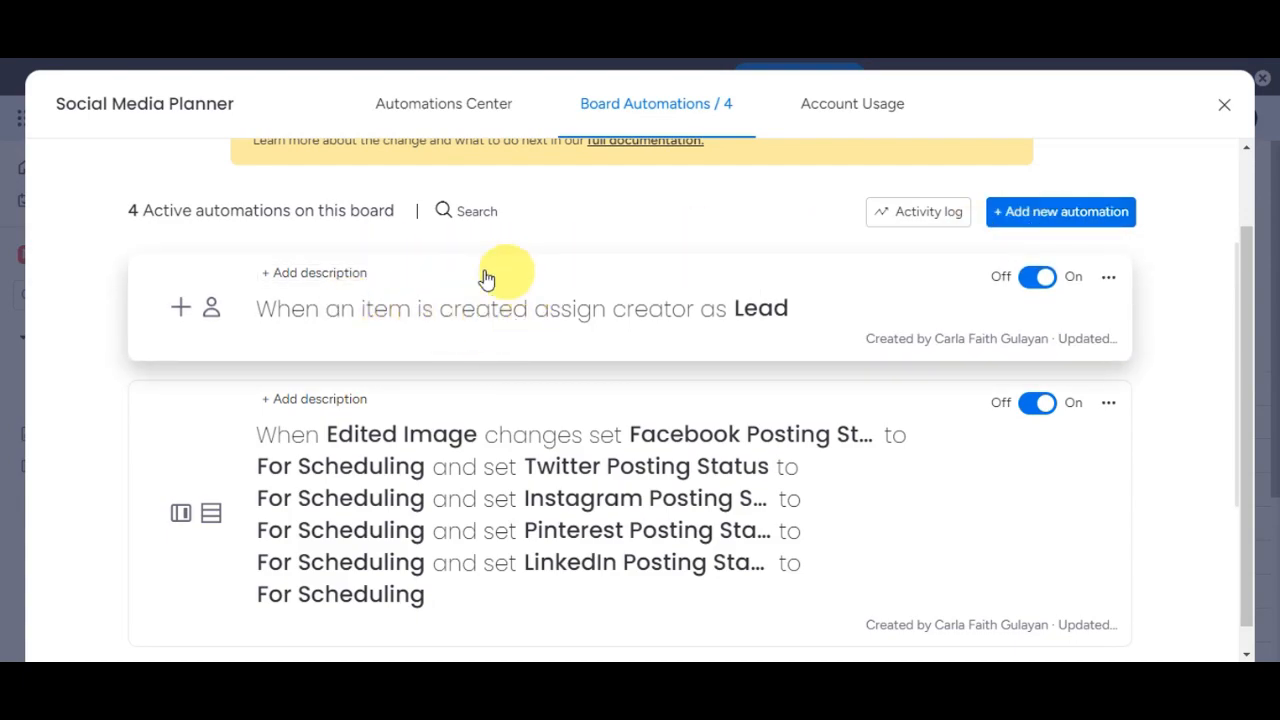
pyautogui.click(291, 272)
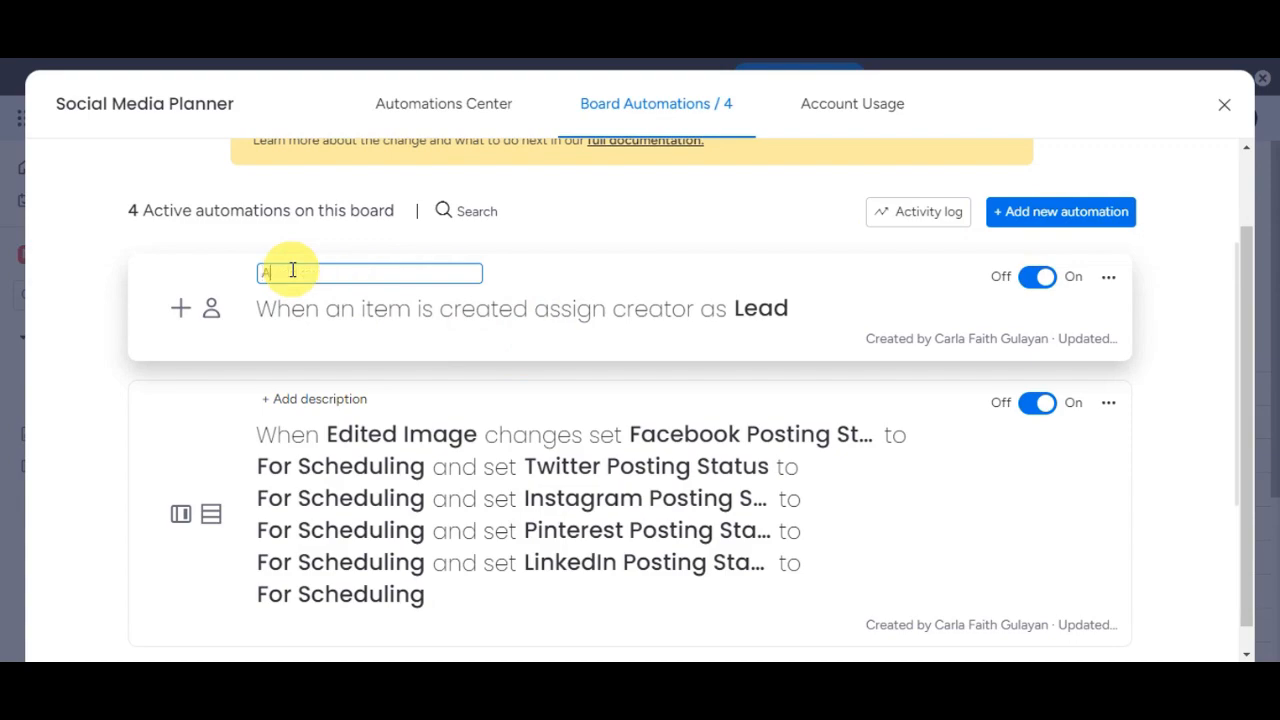
pyautogui.write('ASSIGNED')
pyautogui.click(1037, 278)
pyautogui.click(1040, 280)
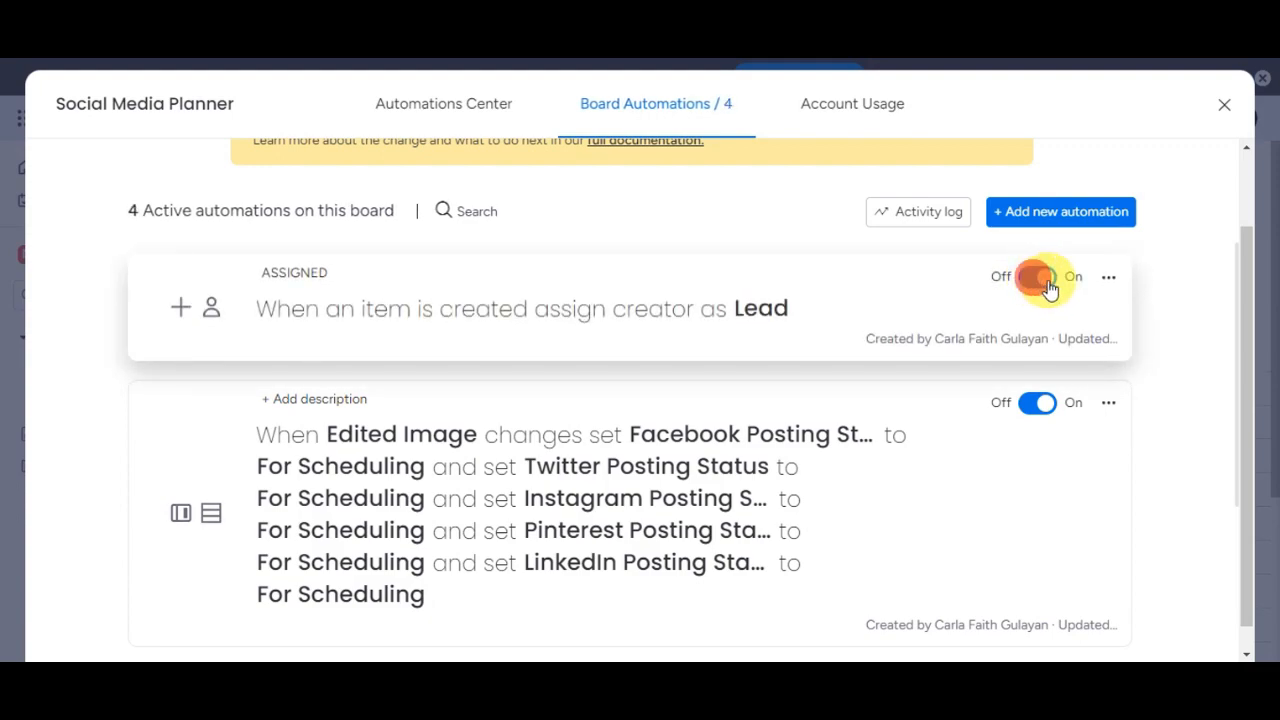
# Step: Duplicate the ASSIGNED automation and permanently delete the copy without a description
pyautogui.click(1110, 281)
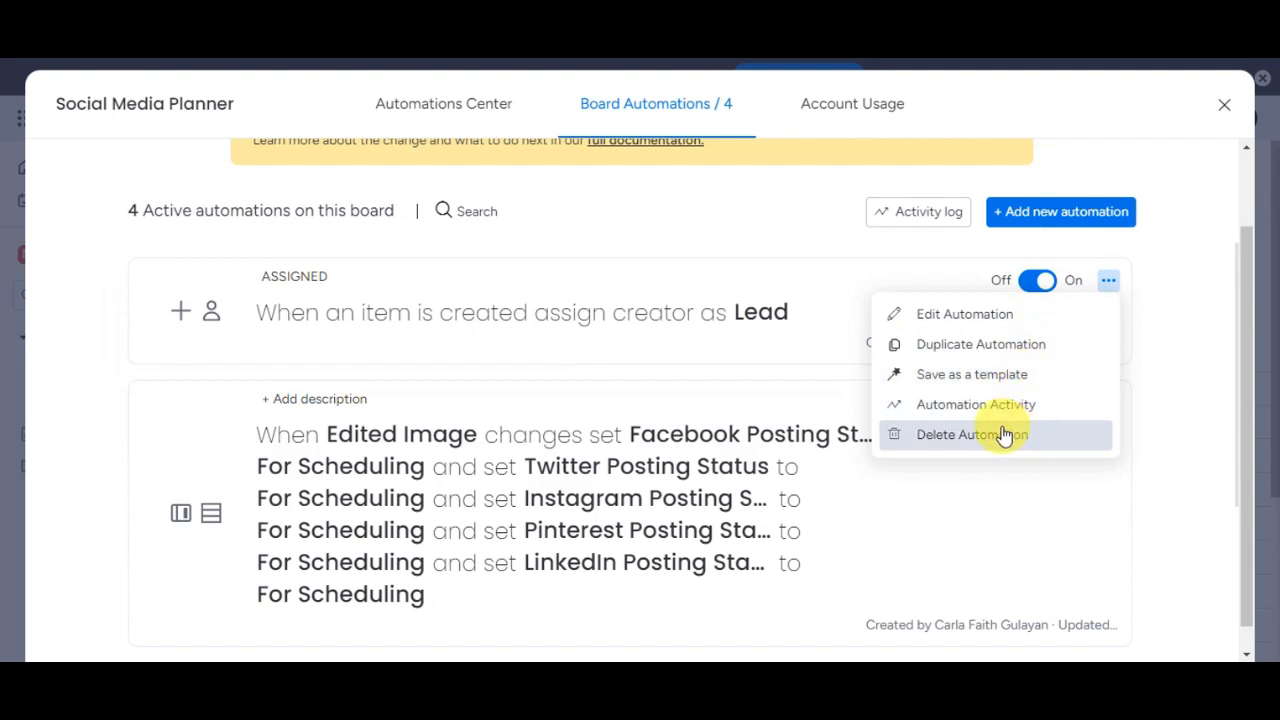
pyautogui.click(1018, 348)
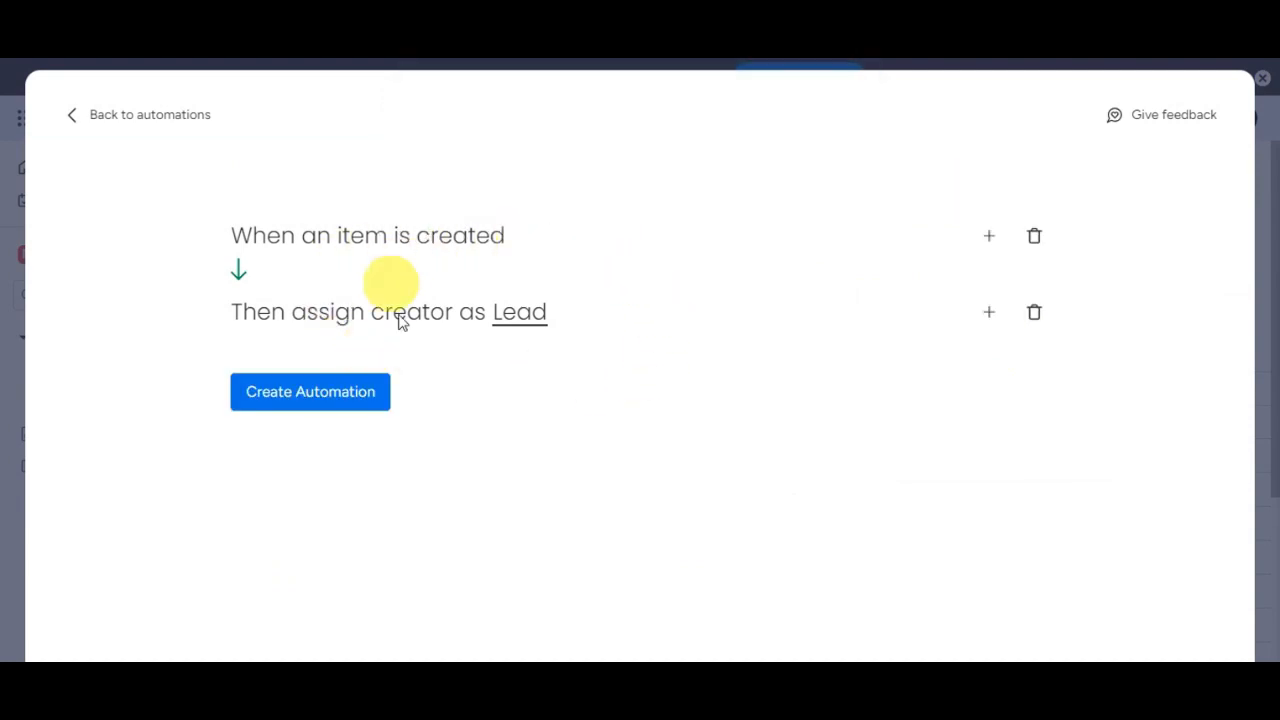
pyautogui.click(343, 398)
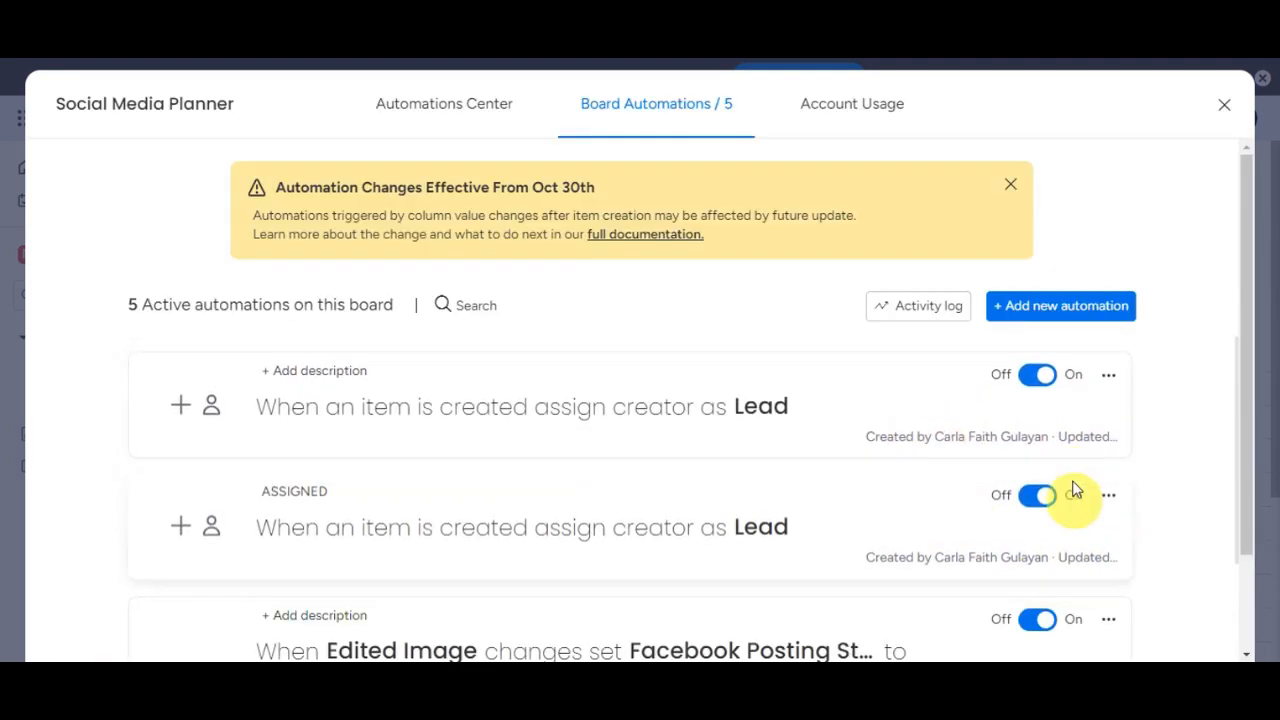
pyautogui.click(1110, 372)
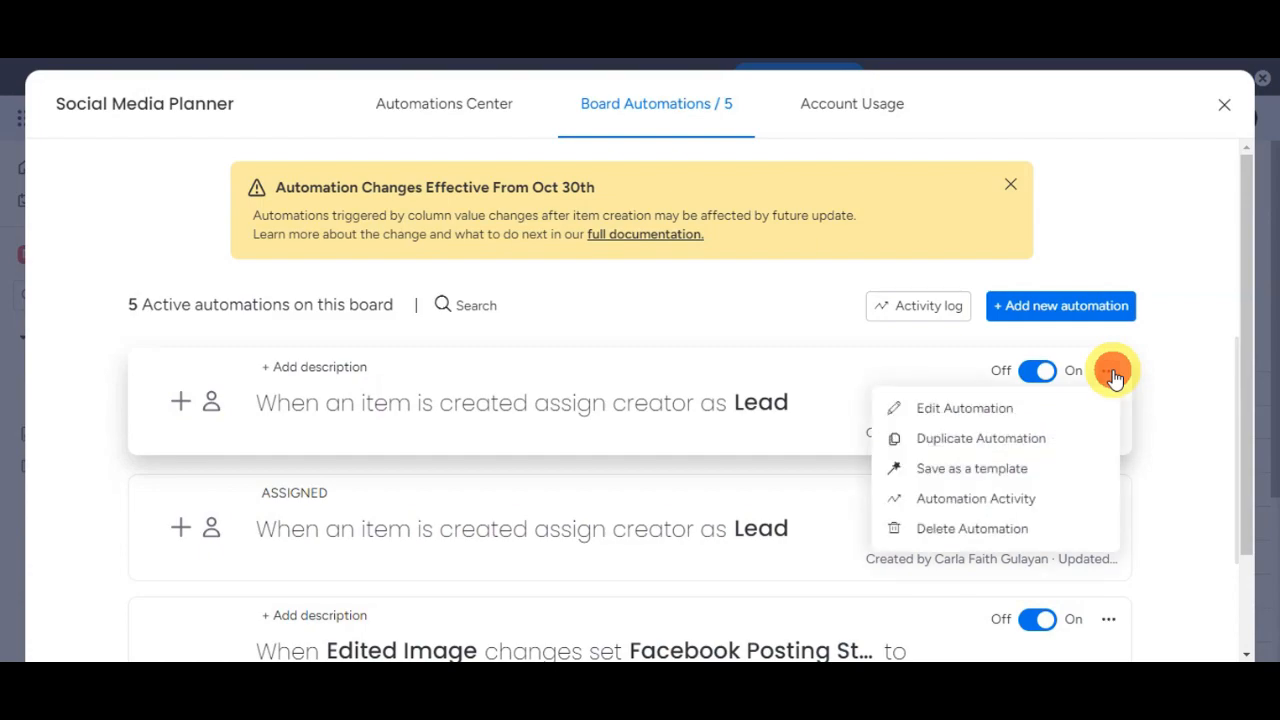
pyautogui.click(1026, 529)
pyautogui.click(1035, 401)
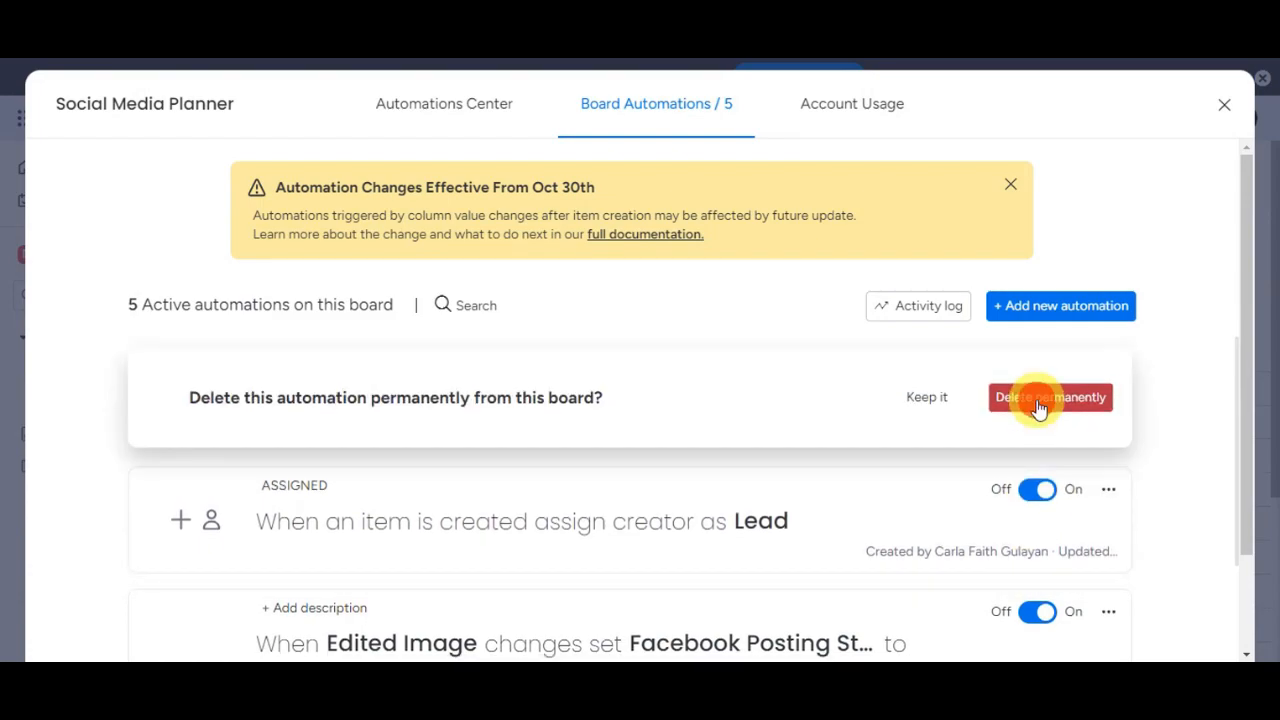
# Step: Examine the board's active automations and the account's automation usage, and leave the automations window
pyautogui.scroll(-1, 826, 340)
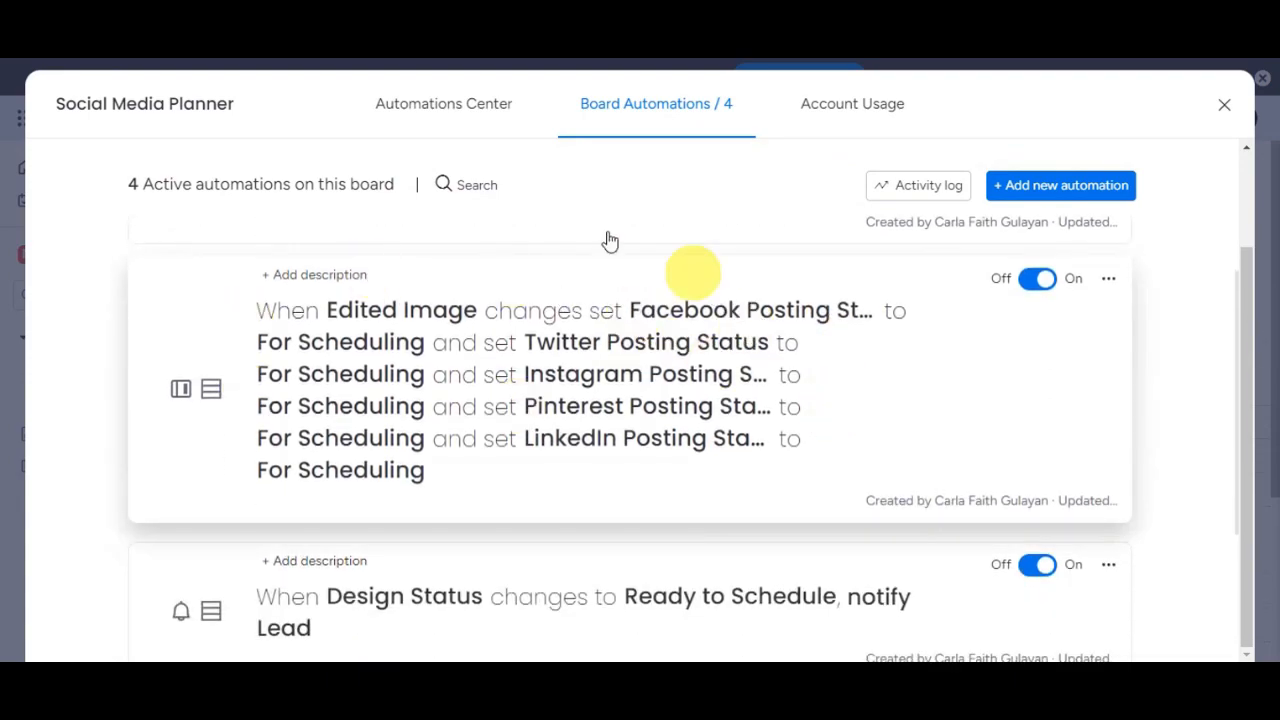
pyautogui.scroll(-2, 909, 410)
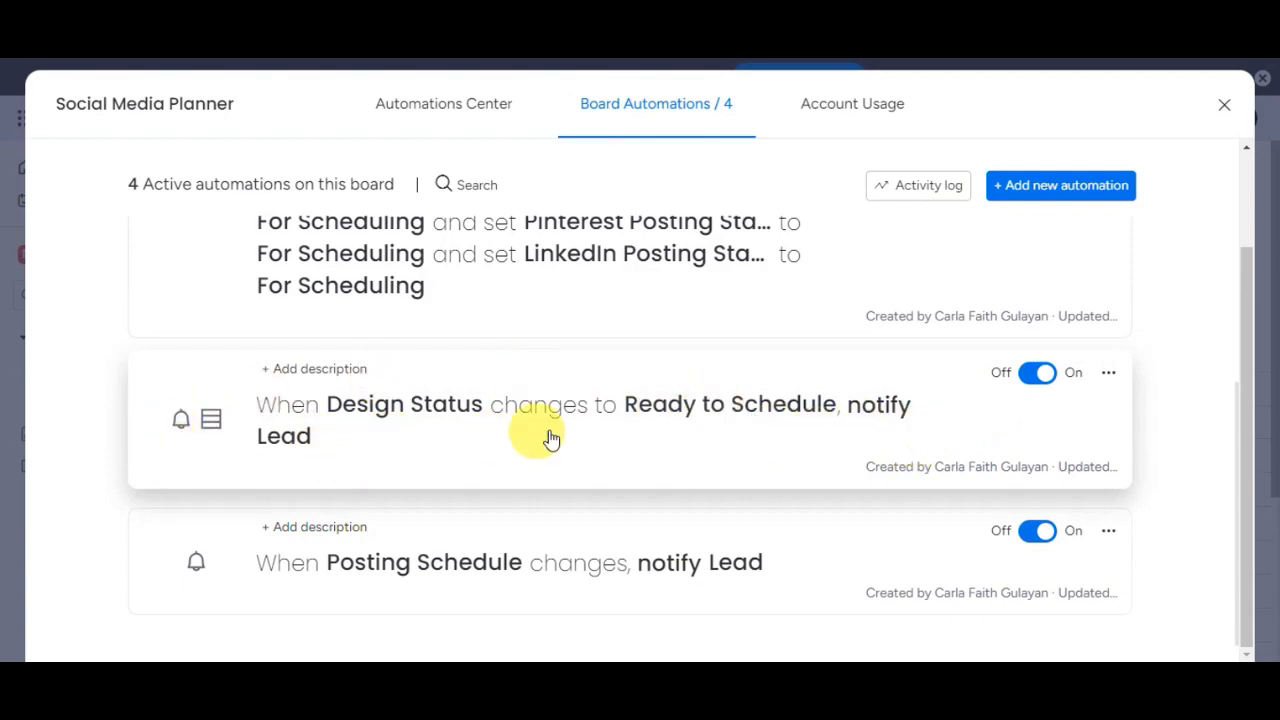
pyautogui.scroll(-1, 480, 465)
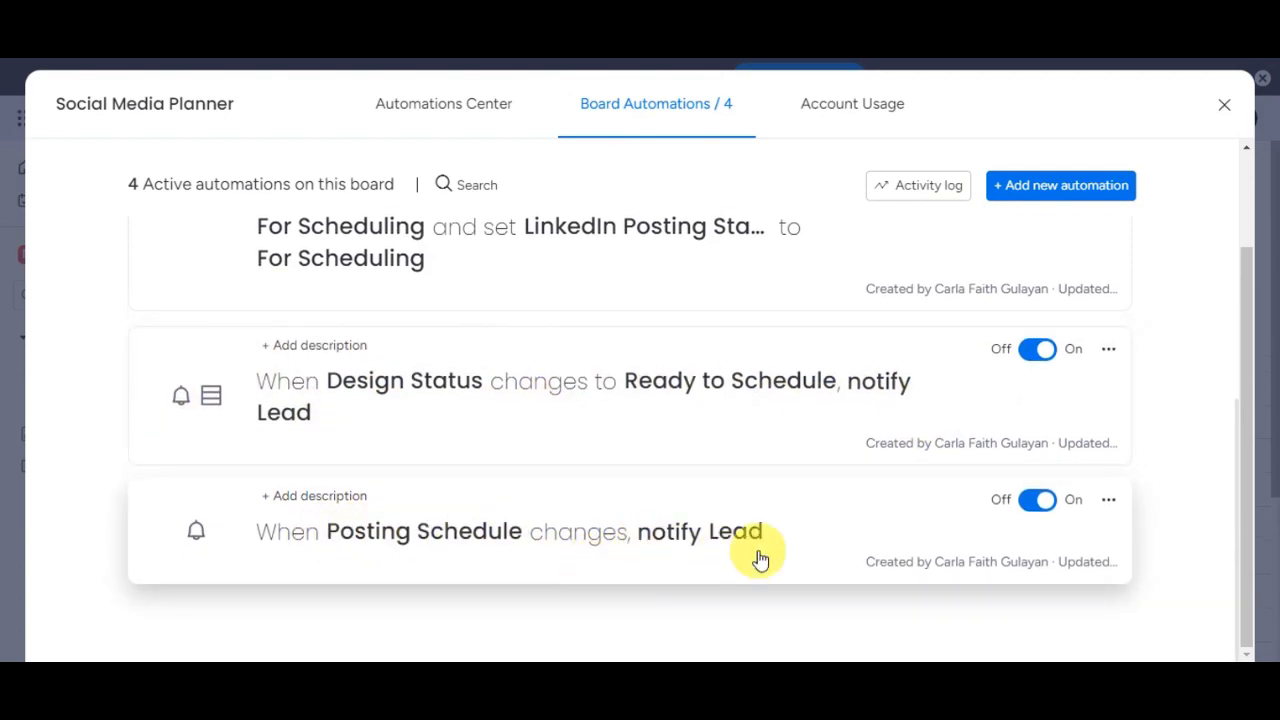
pyautogui.scroll(1, 838, 530)
pyautogui.scroll(4, 810, 460)
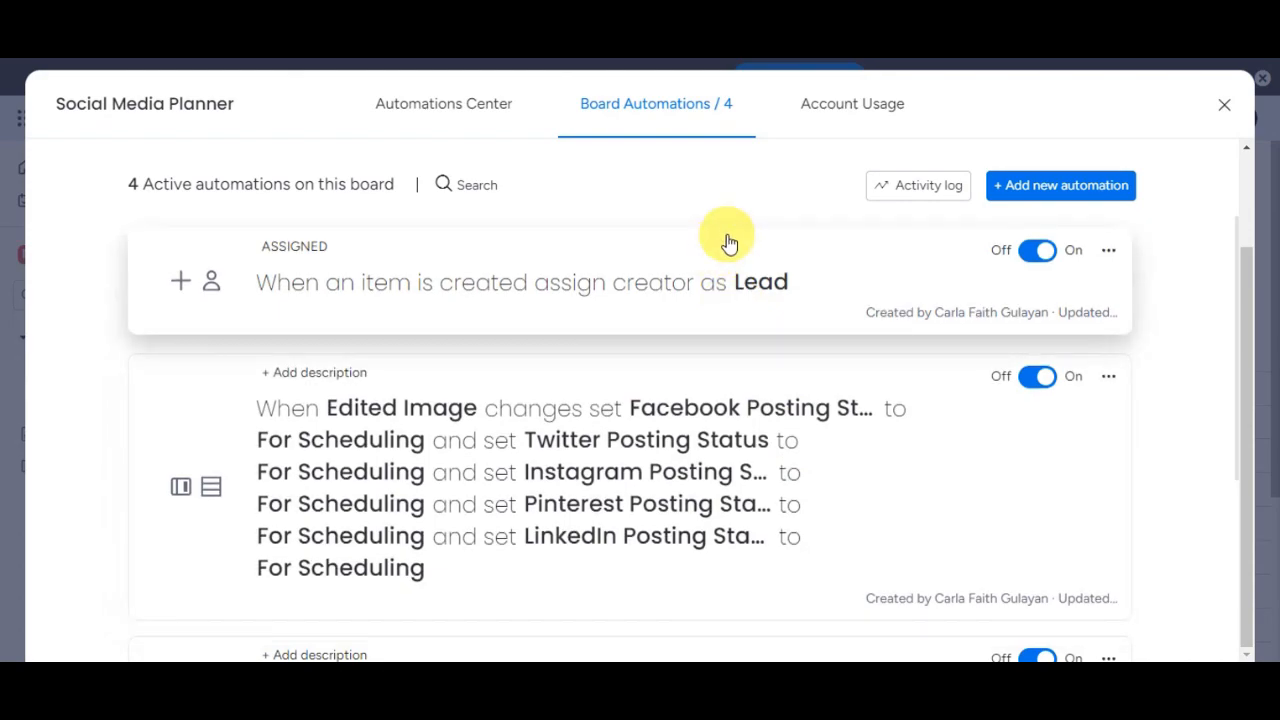
pyautogui.click(894, 105)
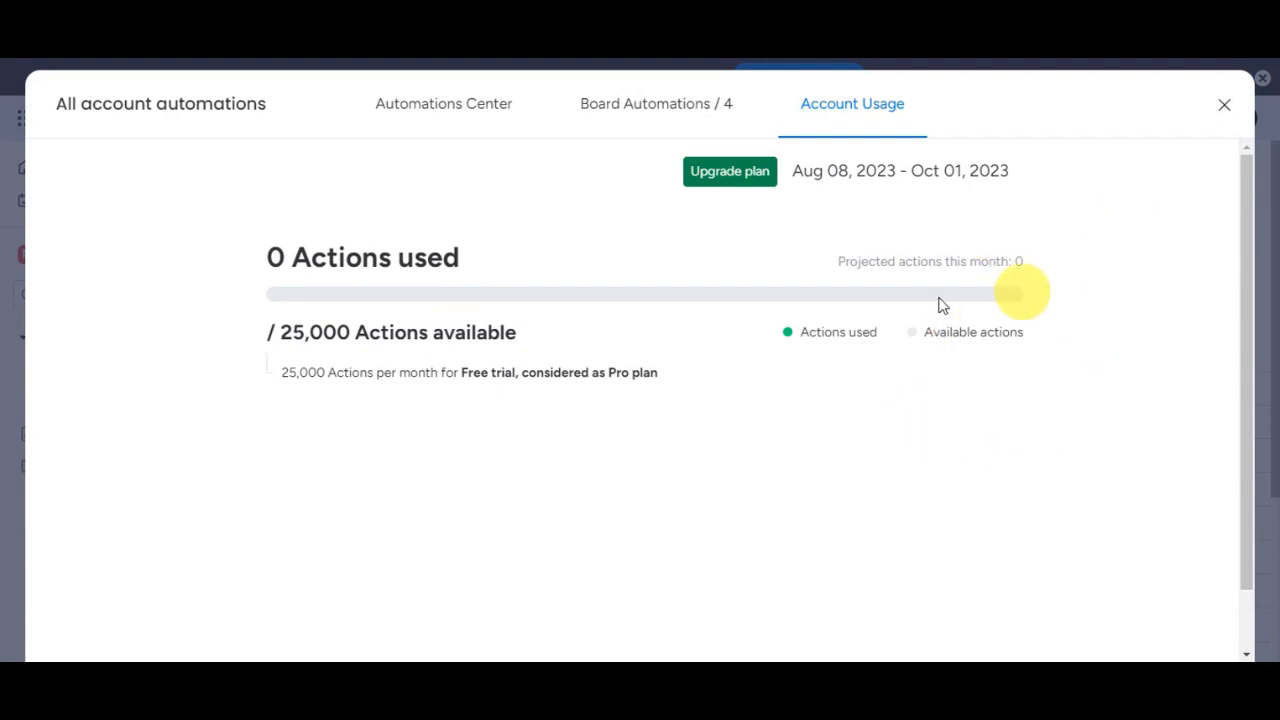
pyautogui.click(1232, 115)
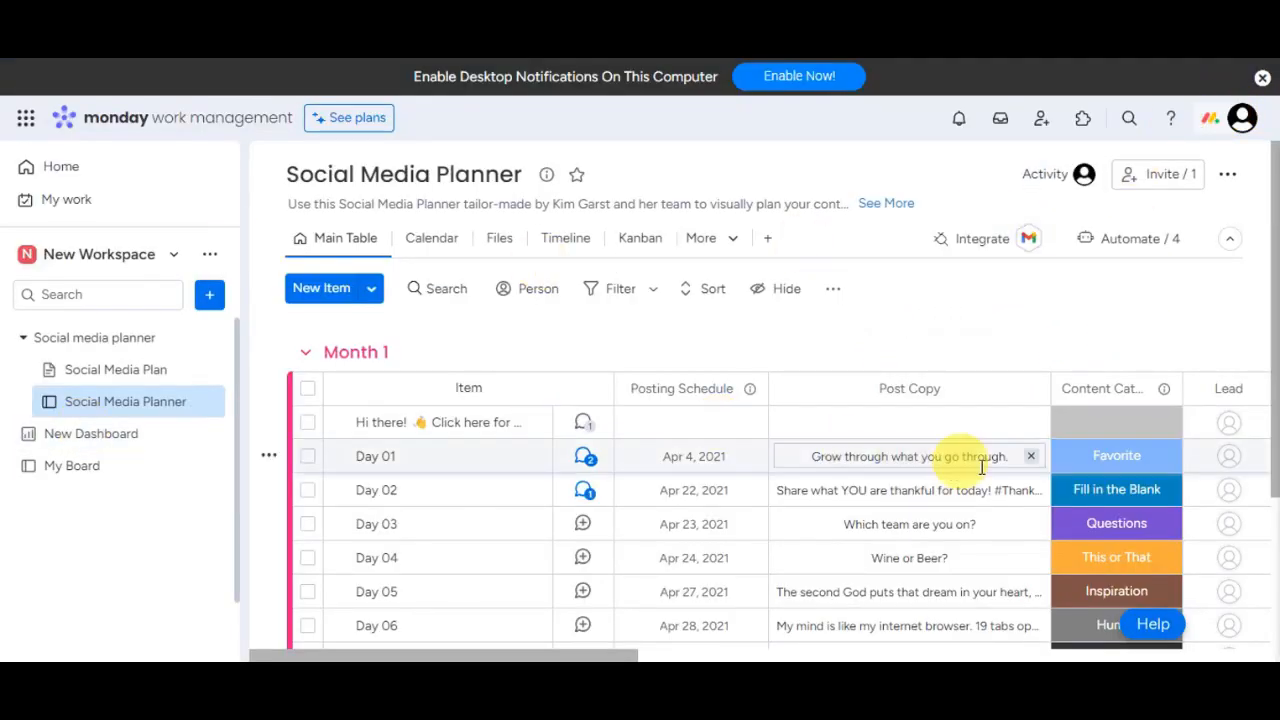
# Step: Open the Social Media Planner board's integrations and browse the apps available in the Integrations Center
pyautogui.click(1007, 242)
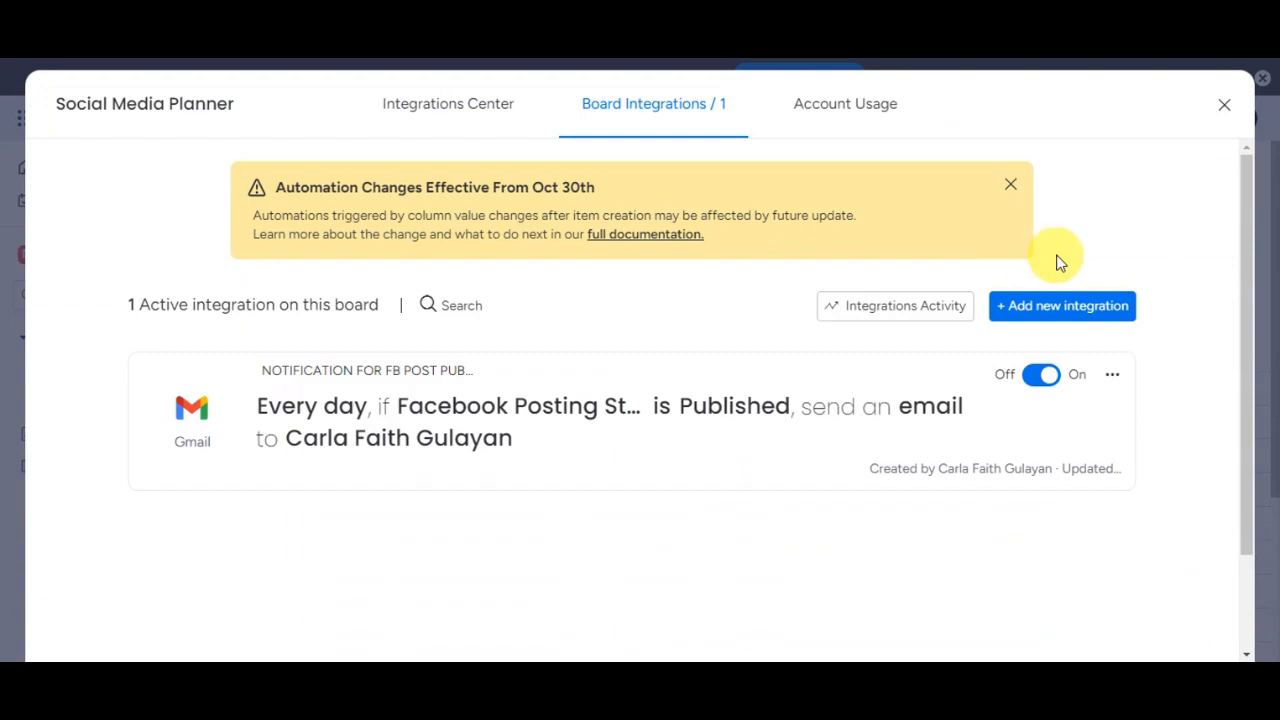
pyautogui.click(447, 108)
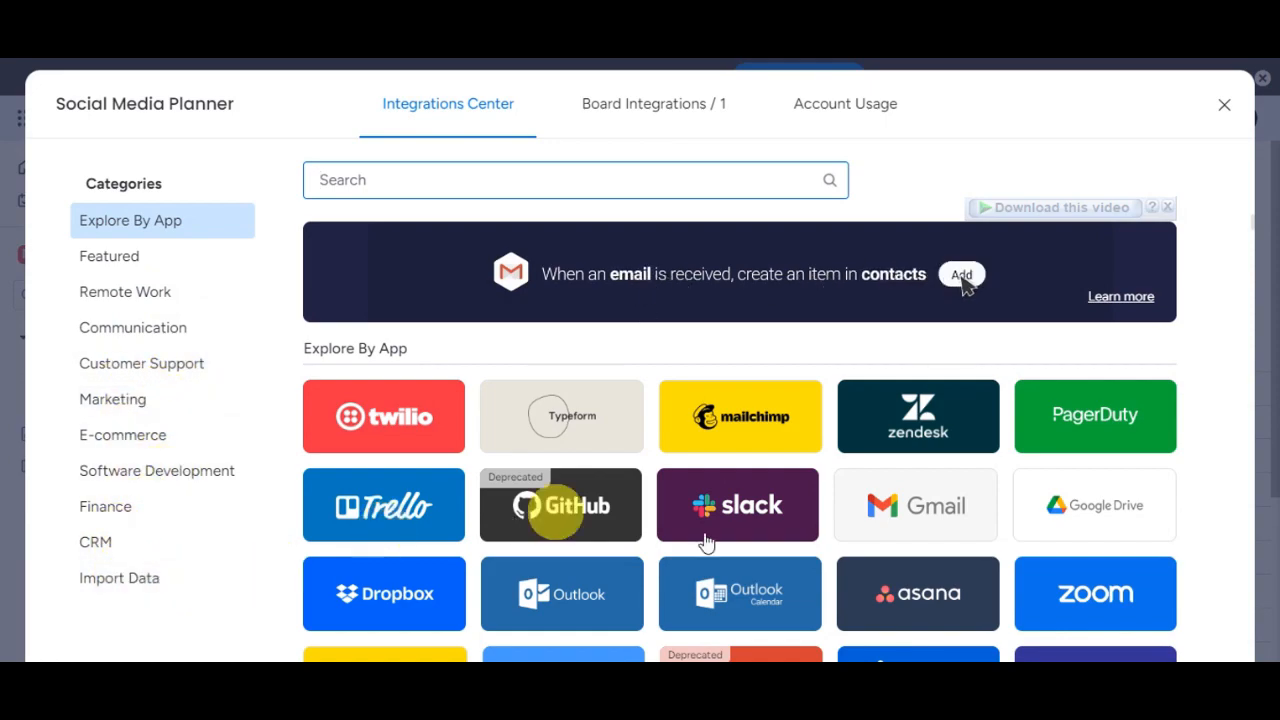
pyautogui.scroll(-3, 1238, 415)
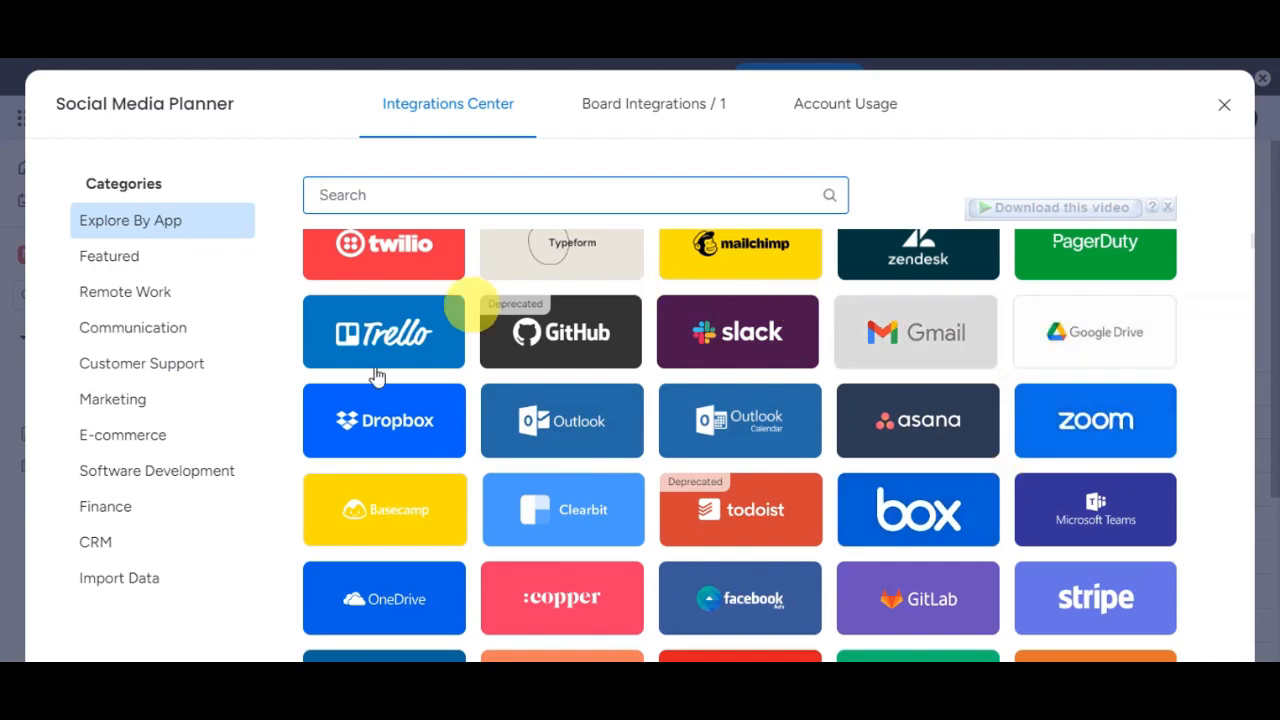
# Step: Choose the Gmail integration that sends an email when a new item is created, using the already connected Gmail account
pyautogui.scroll(2, 1195, 370)
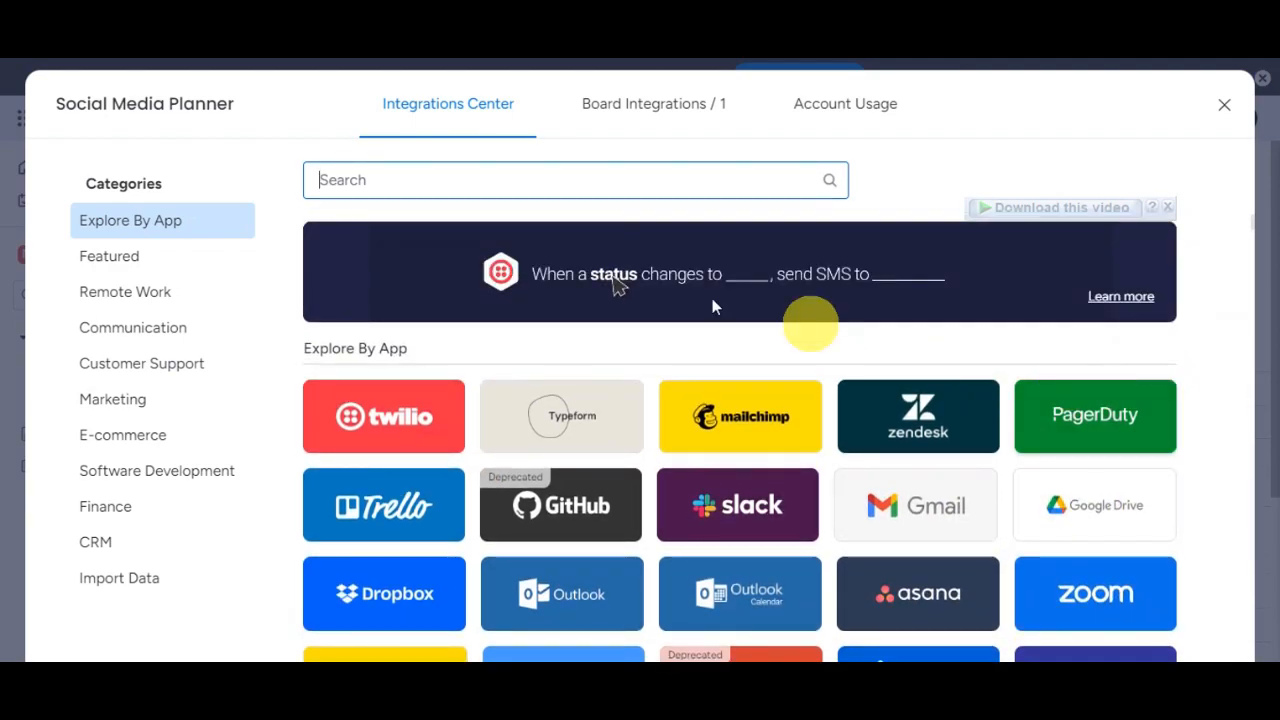
pyautogui.scroll(-2, 808, 323)
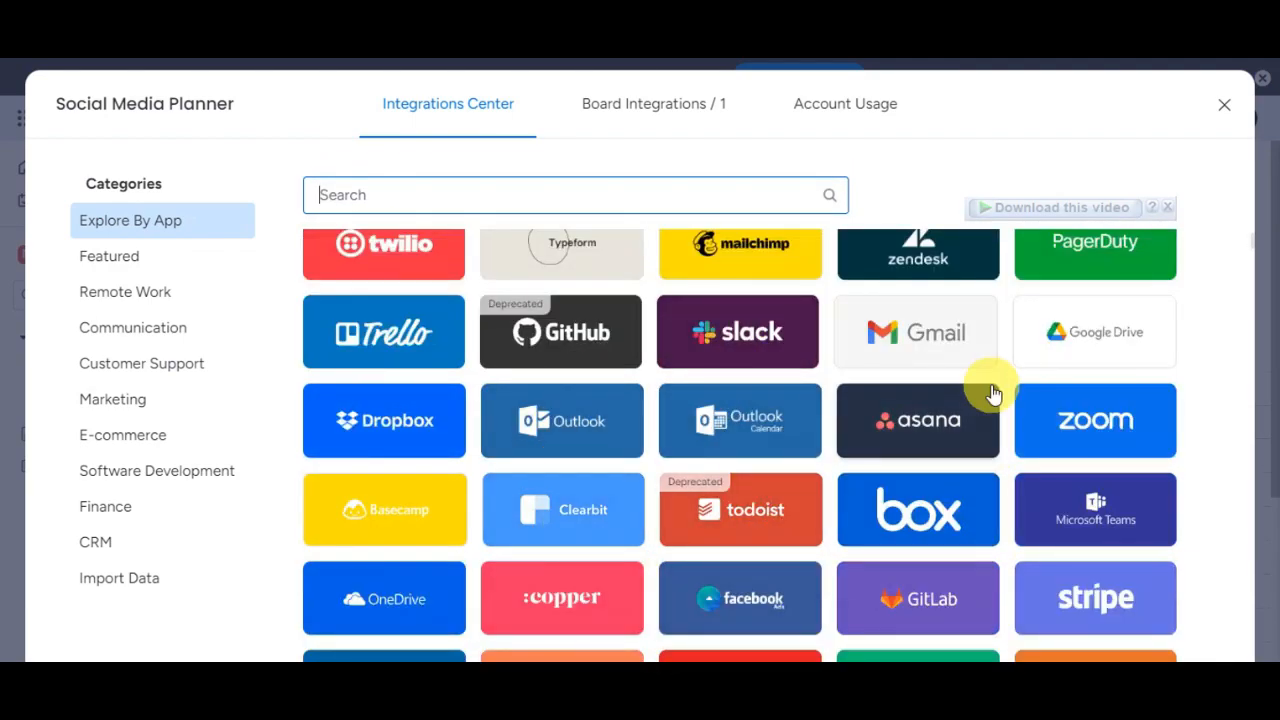
pyautogui.click(937, 343)
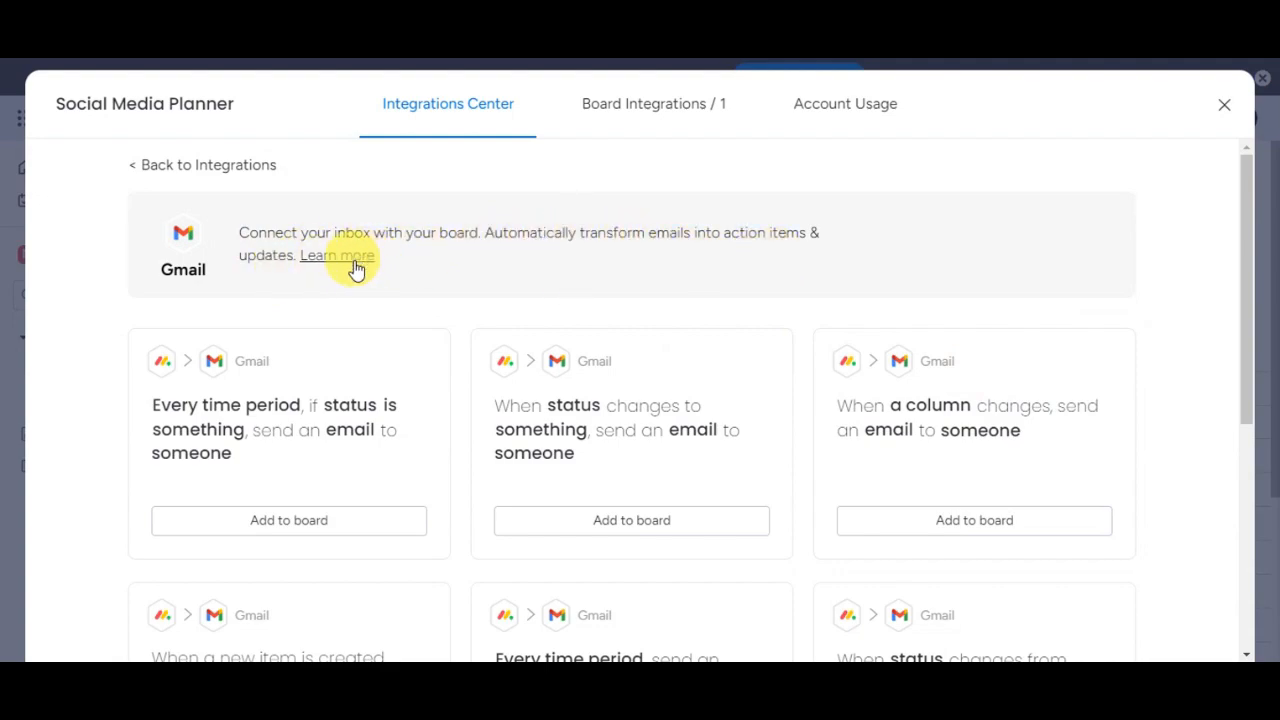
pyautogui.scroll(-2, 1143, 300)
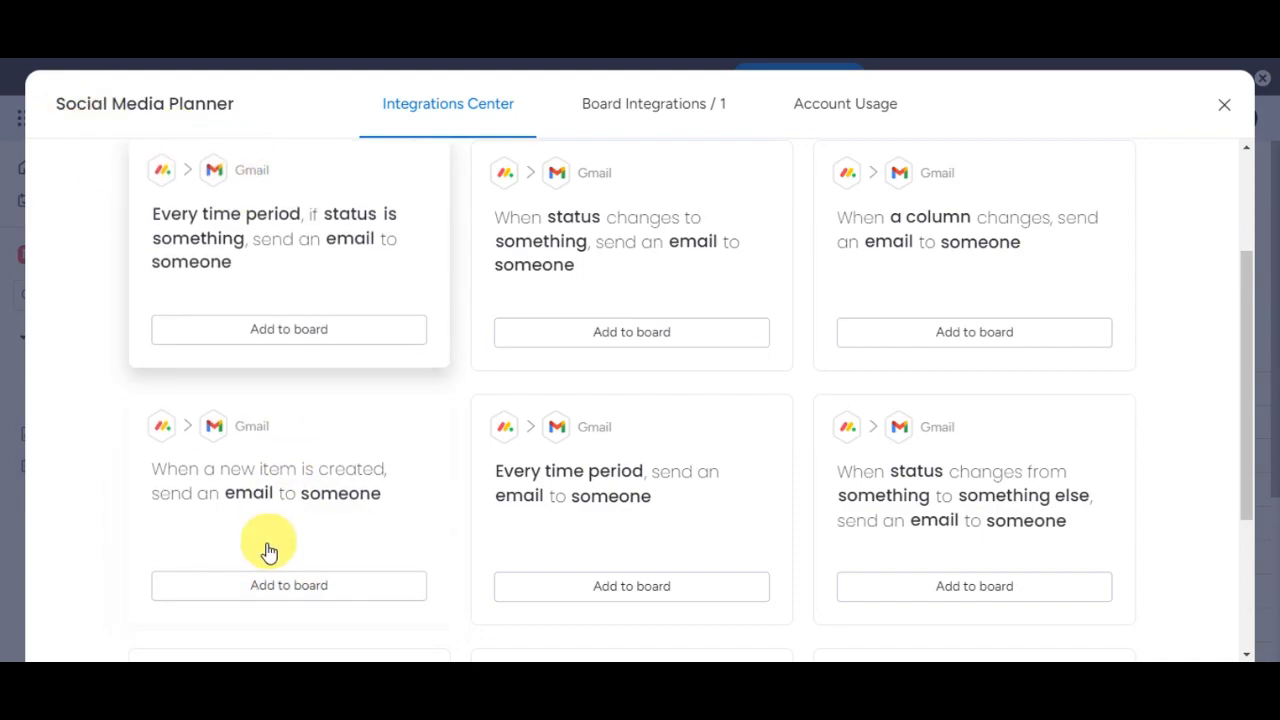
pyautogui.click(283, 588)
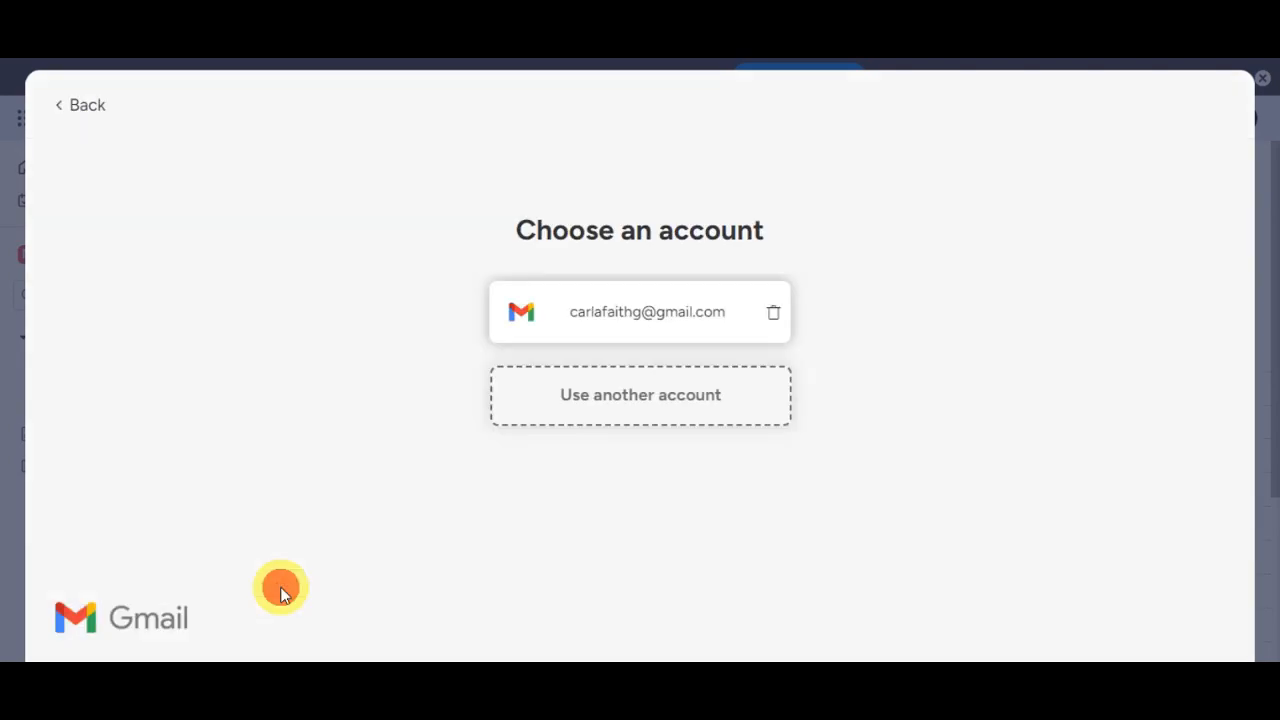
pyautogui.click(617, 311)
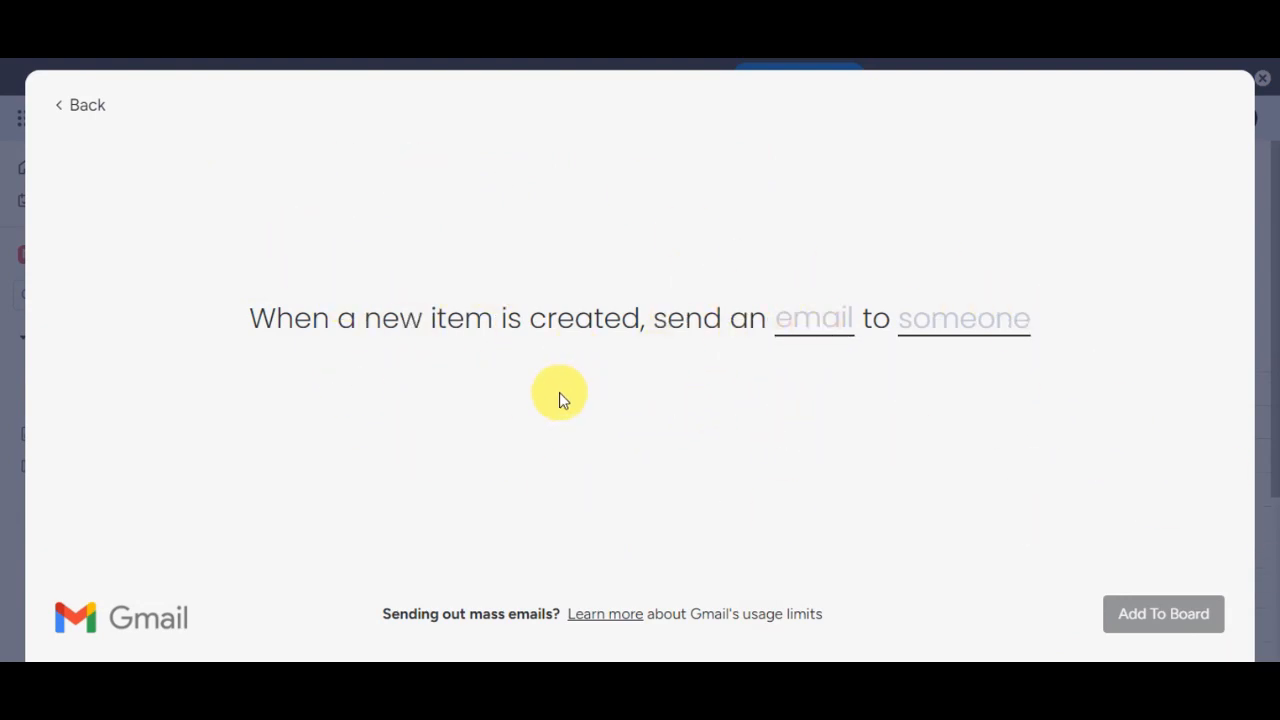
# Step: Set the email subject to NOTIFICATION and message to "Do this task", choose the account owner as recipient, and add the integration to the board
pyautogui.click(810, 328)
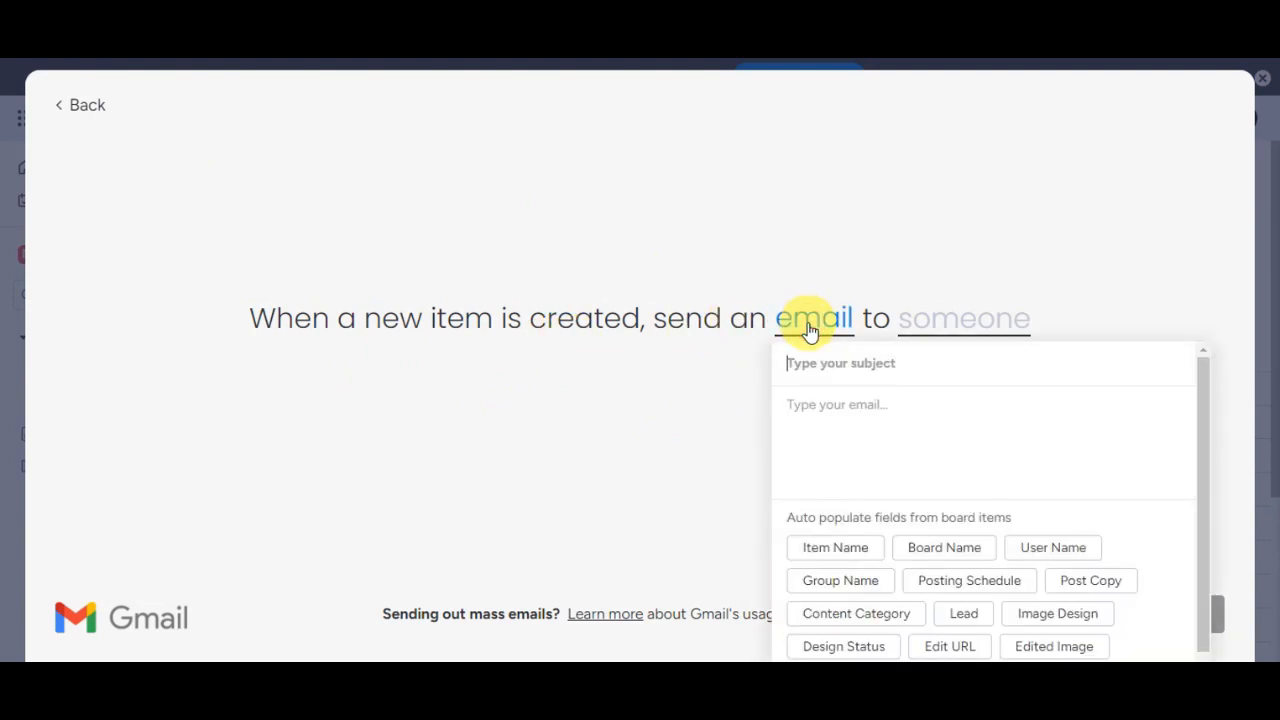
pyautogui.click(842, 370)
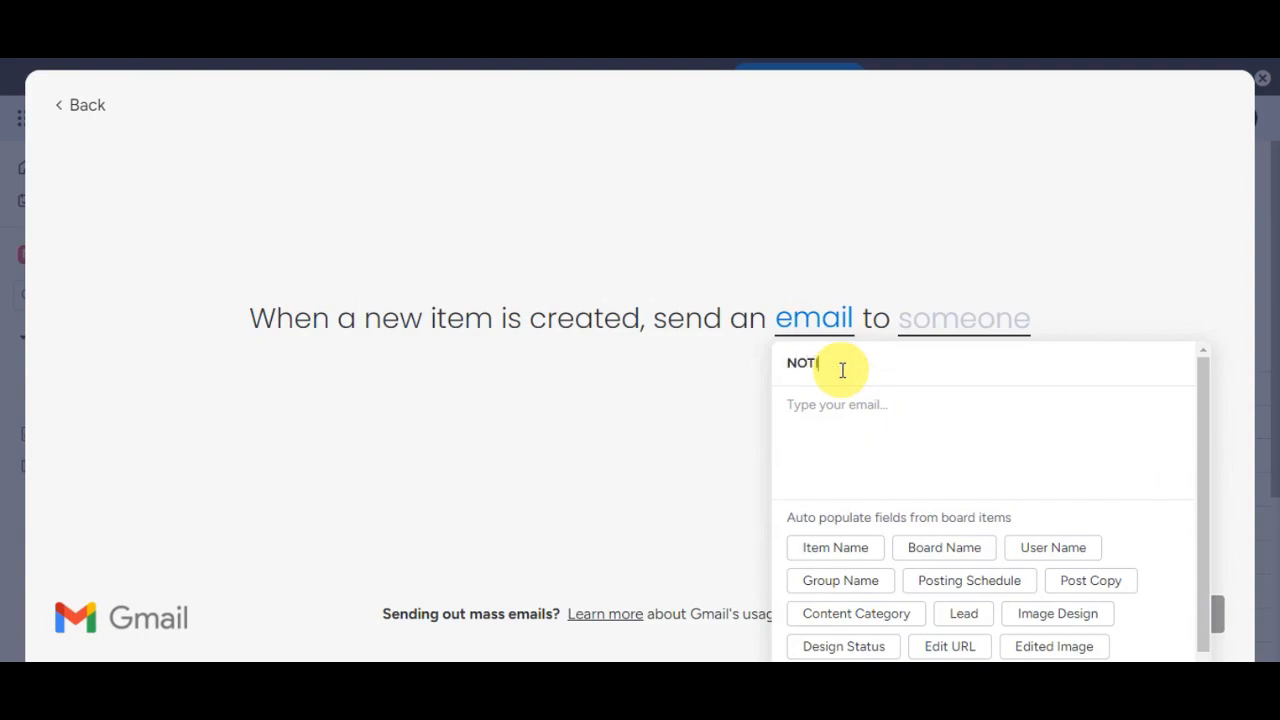
pyautogui.click(849, 400)
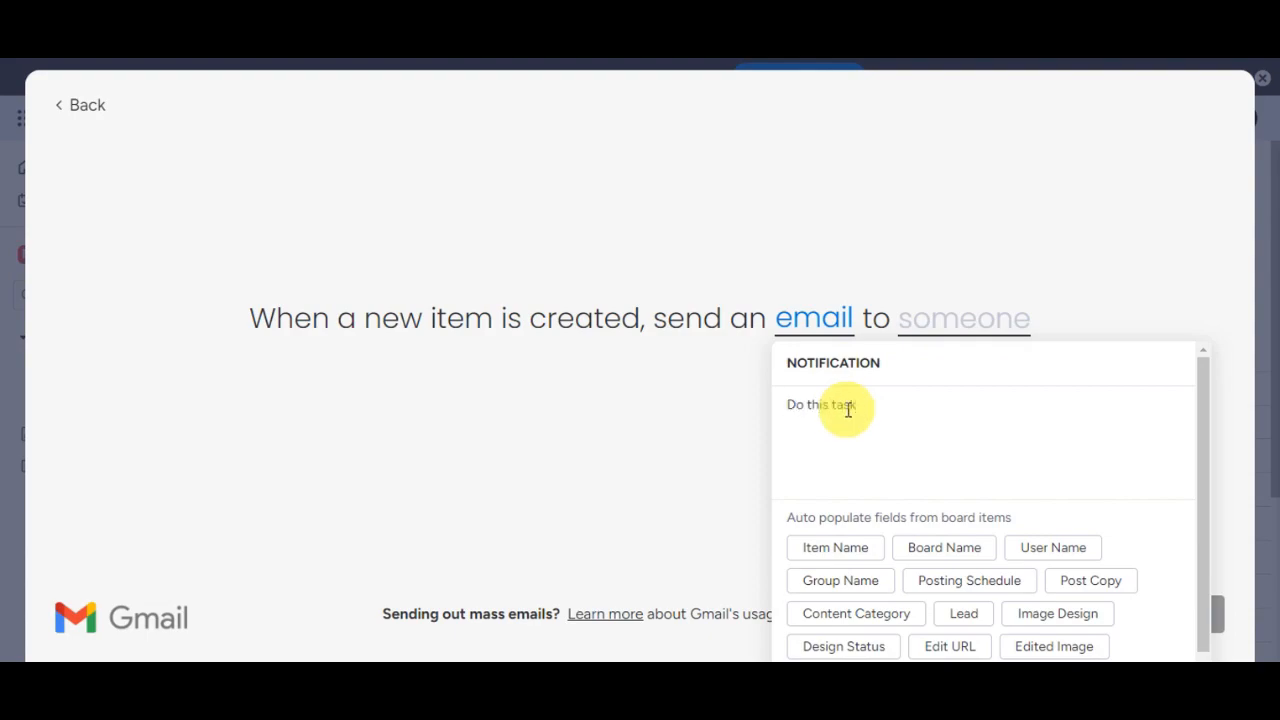
pyautogui.click(737, 409)
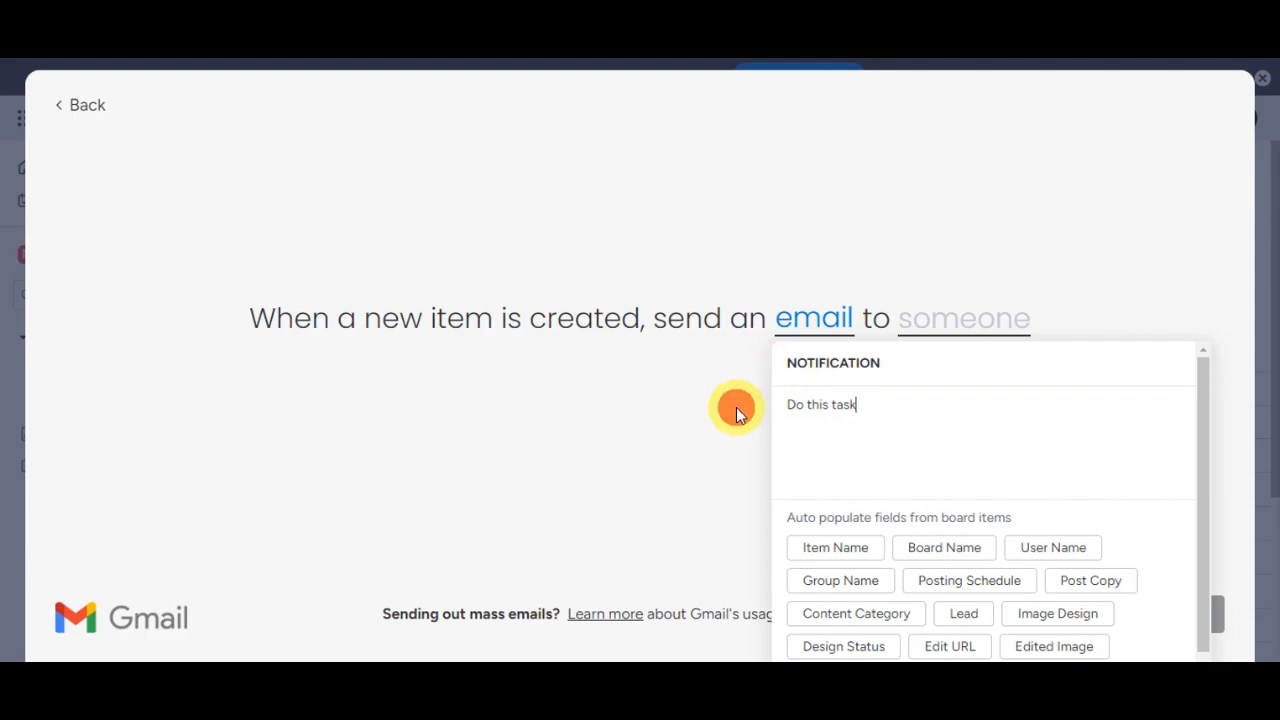
pyautogui.click(940, 318)
pyautogui.click(998, 403)
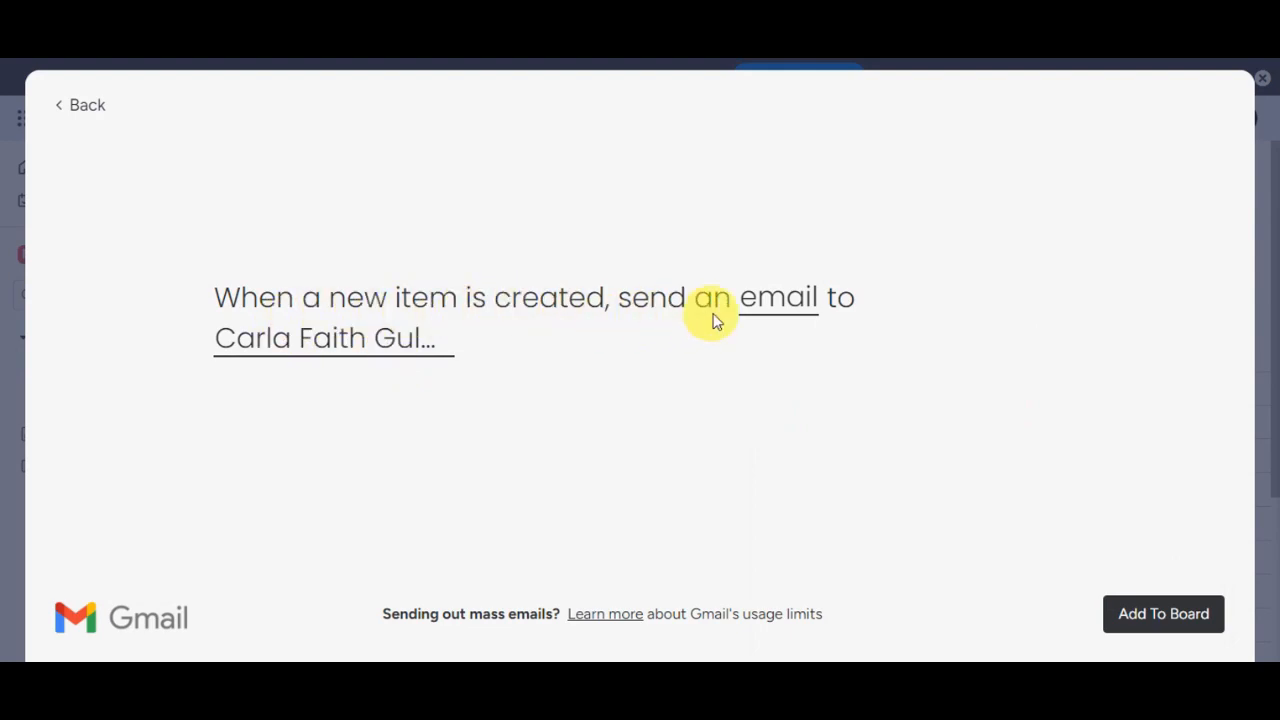
pyautogui.click(770, 308)
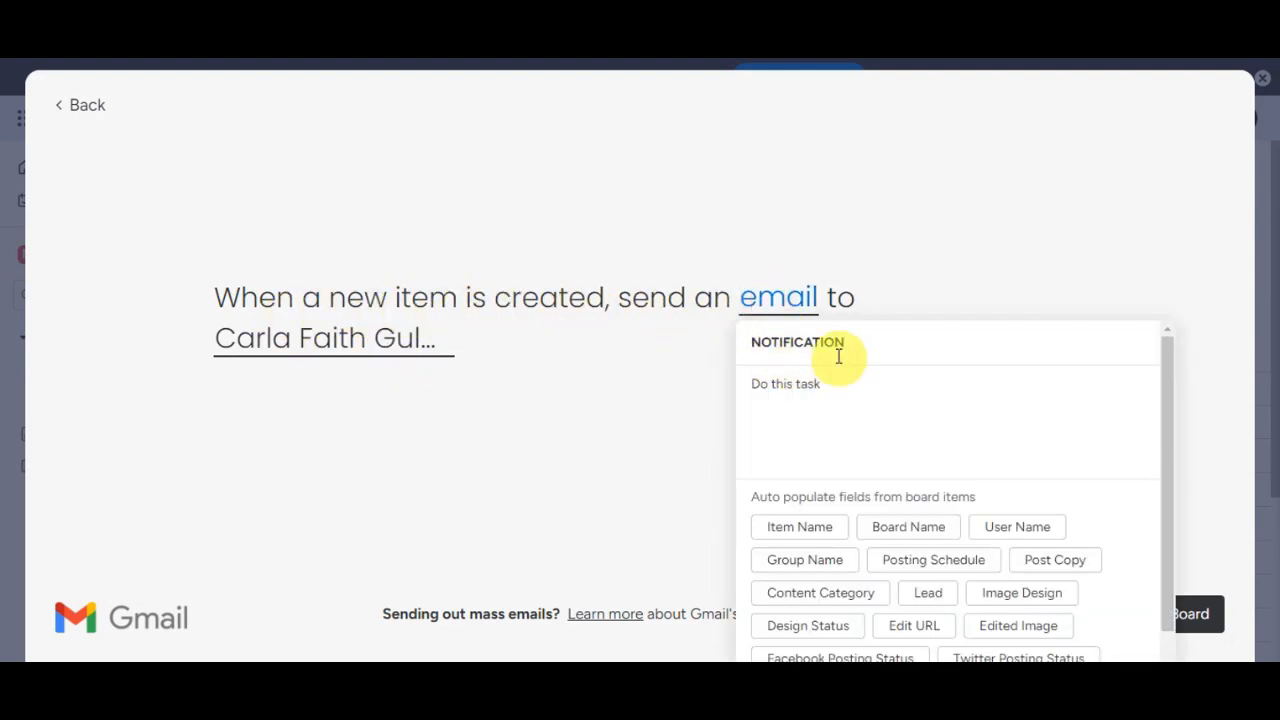
pyautogui.click(855, 342)
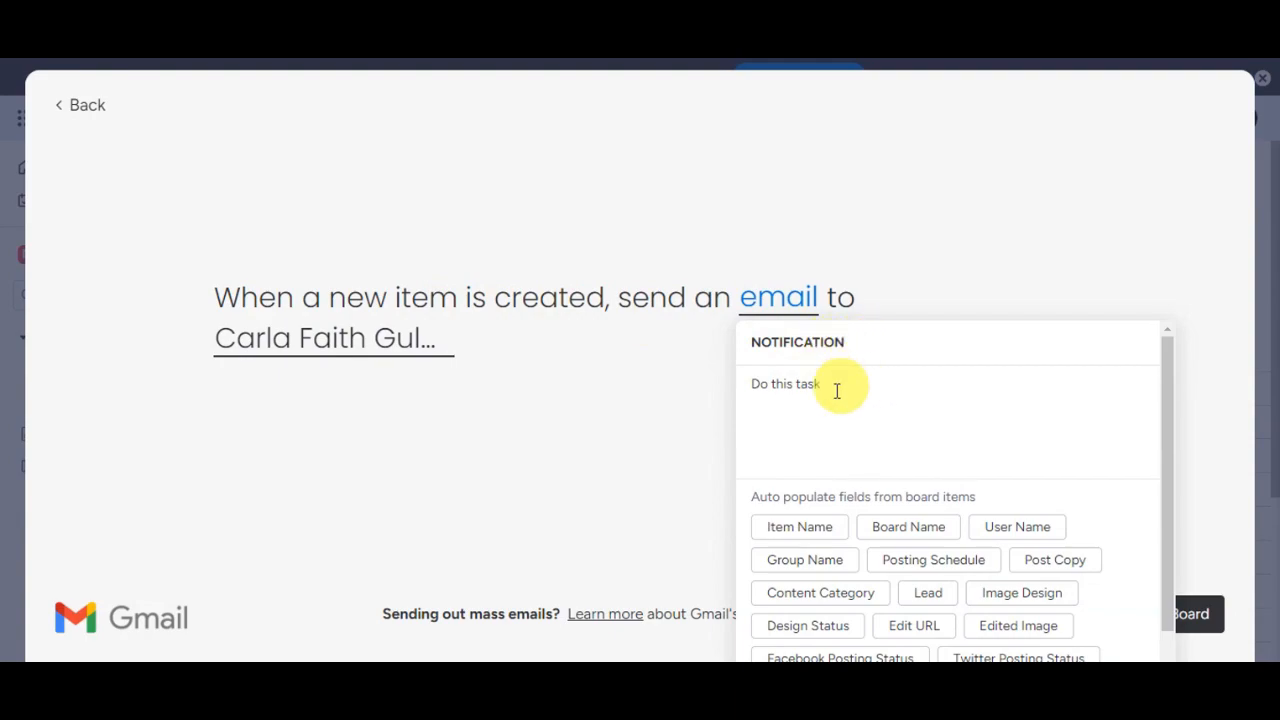
pyautogui.click(485, 414)
pyautogui.click(1190, 617)
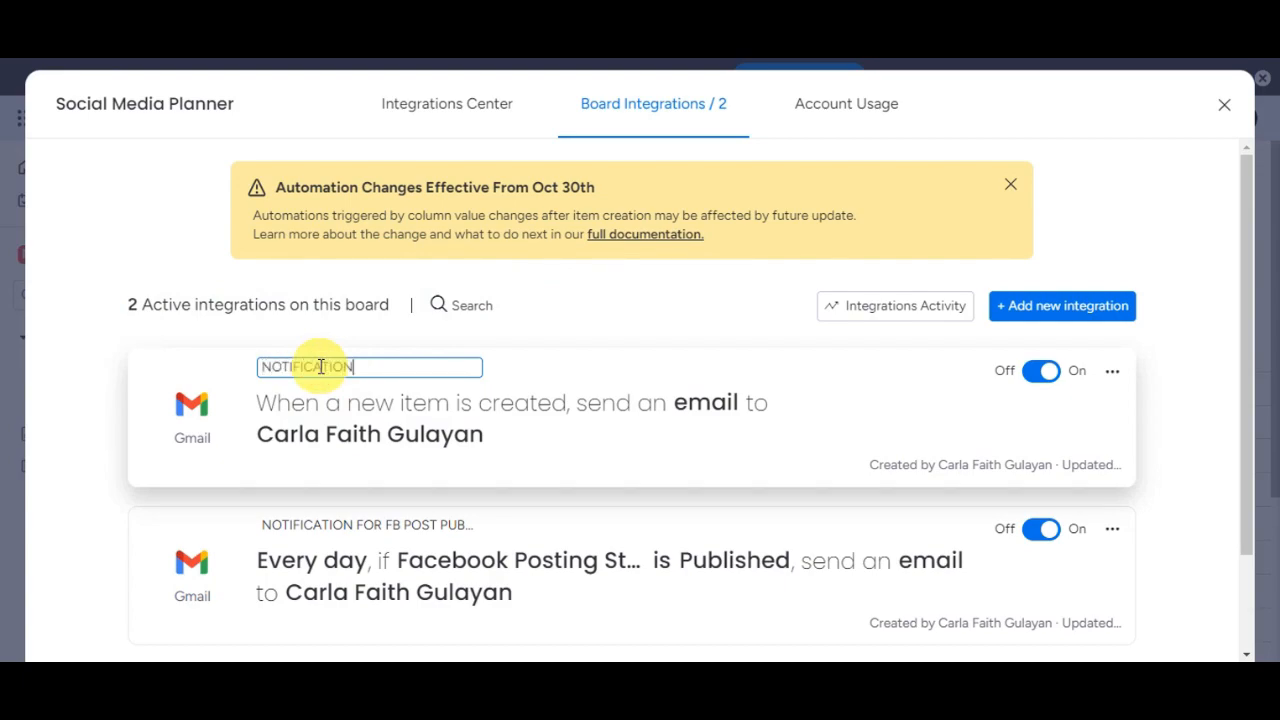
# Step: Add the description NOTIFICATION to the new Gmail integration and switch the integration off and back on
pyautogui.click(1041, 372)
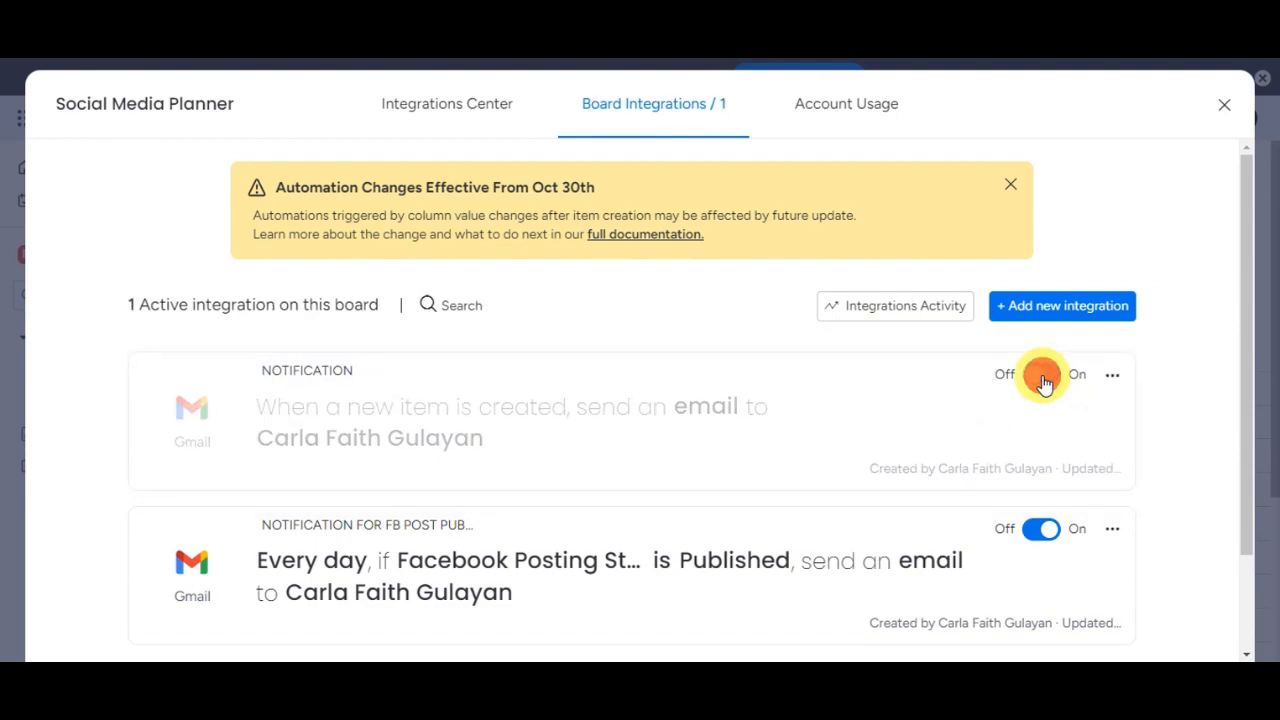
pyautogui.click(1112, 374)
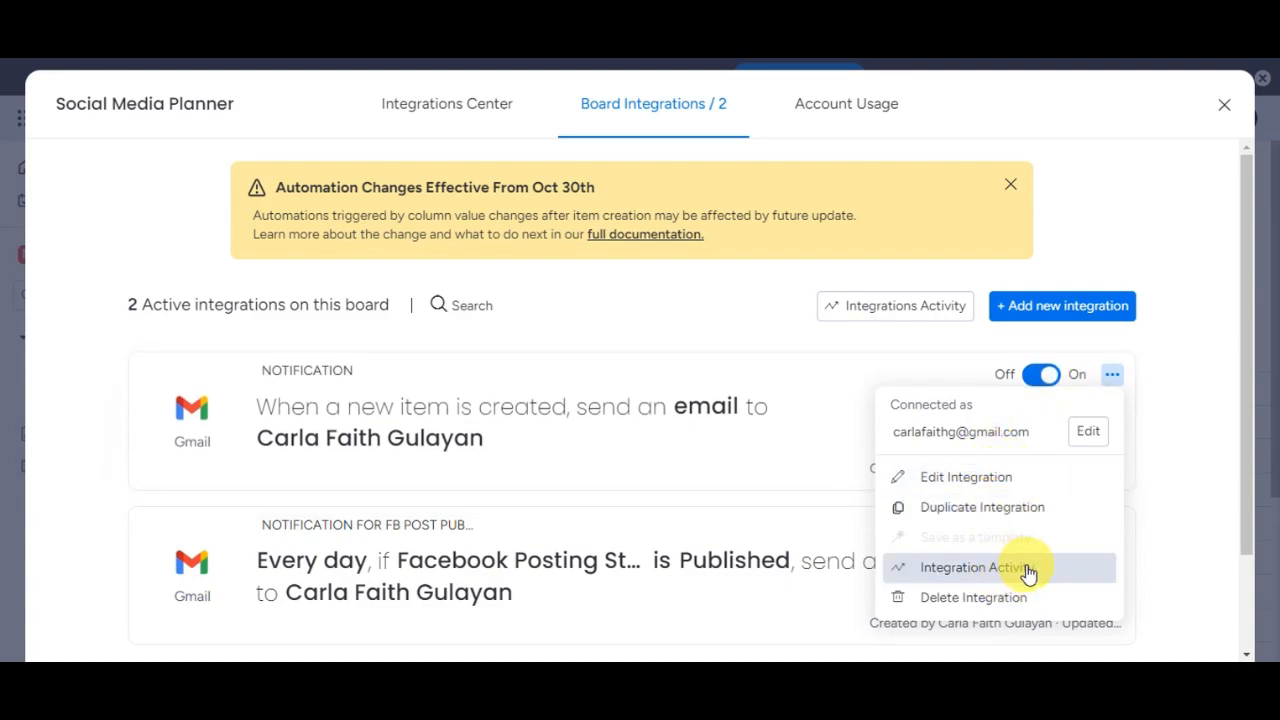
pyautogui.click(1202, 341)
pyautogui.scroll(-2, 1190, 350)
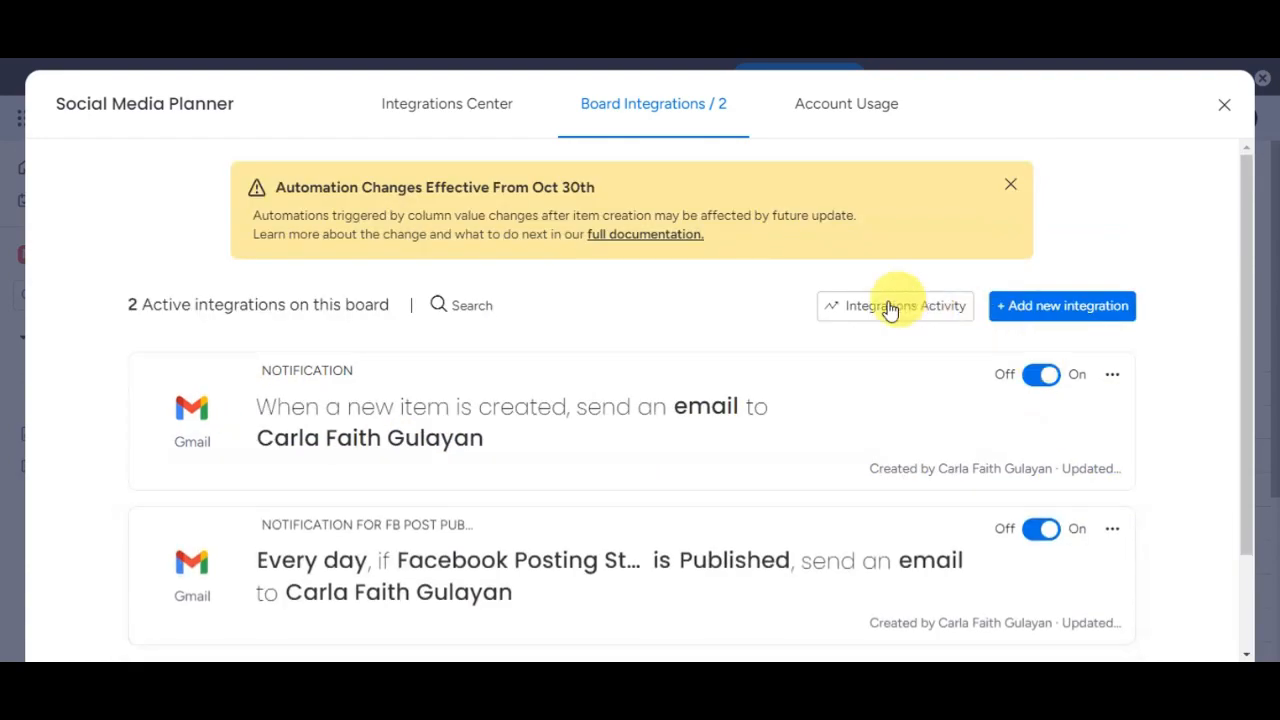
# Step: Examine the board's integrations activity and the account usage, and leave the integrations window
pyautogui.click(888, 312)
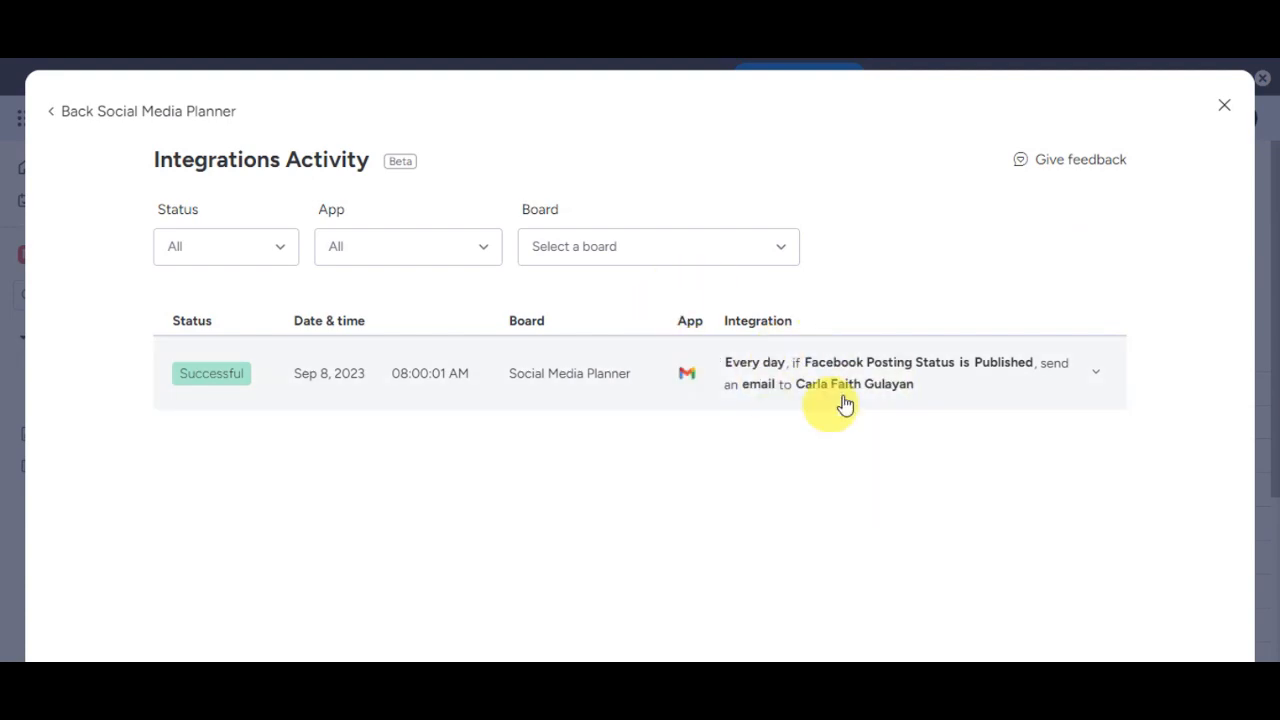
pyautogui.click(197, 245)
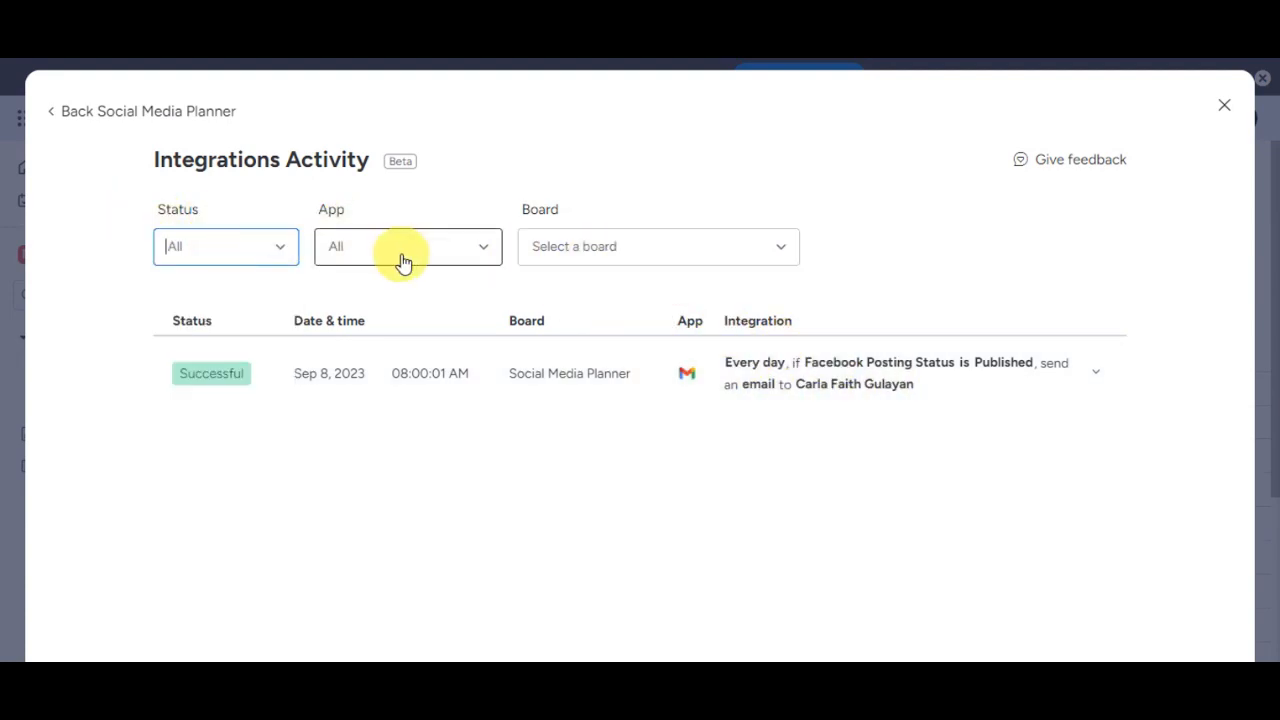
pyautogui.click(75, 112)
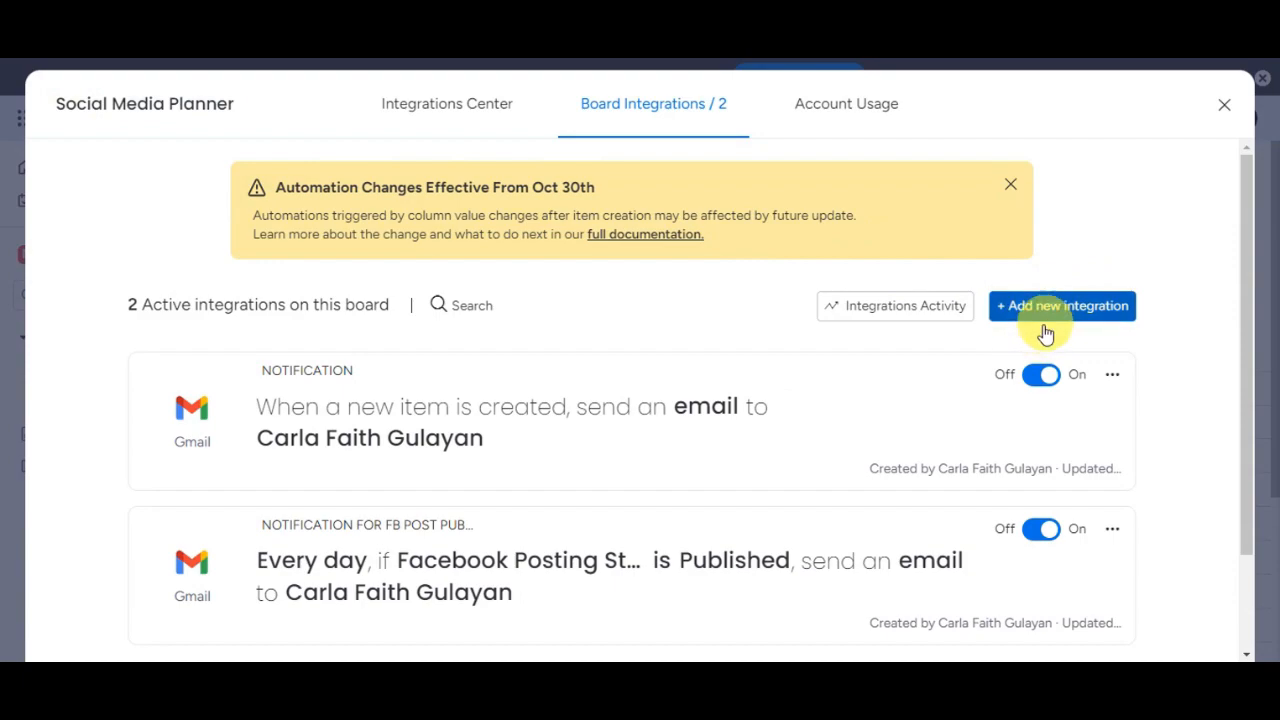
pyautogui.click(1055, 312)
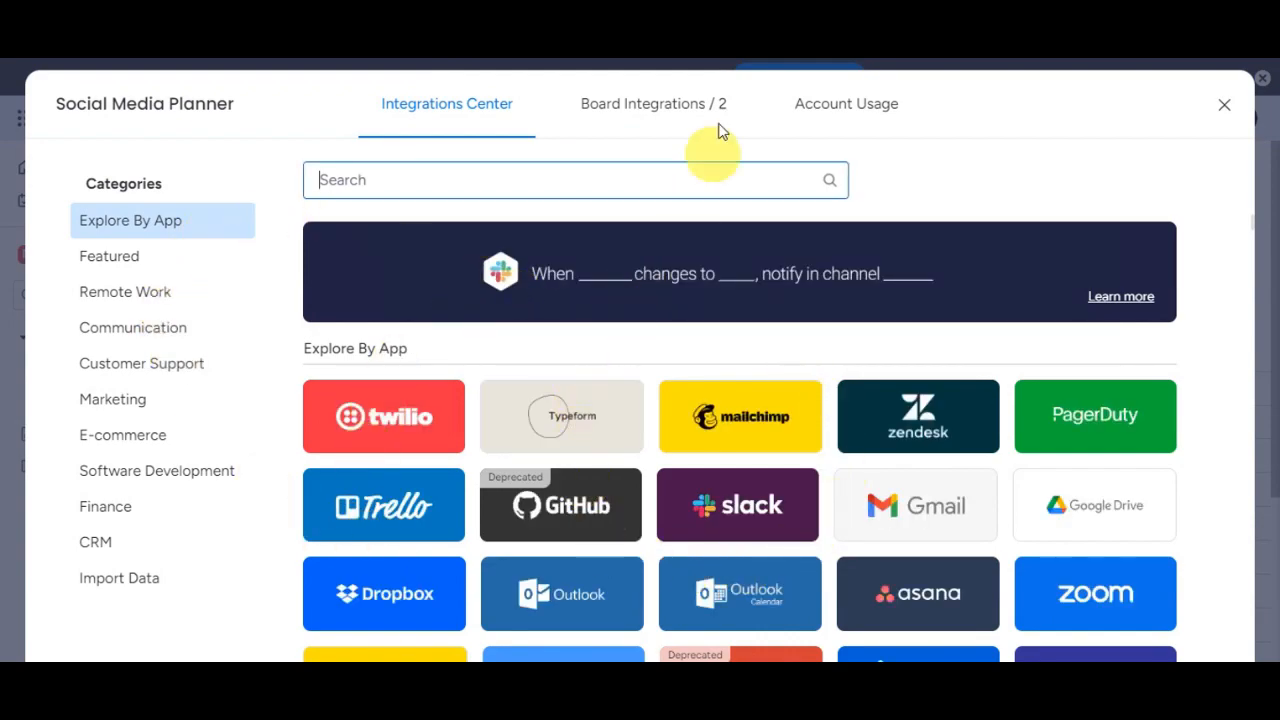
pyautogui.click(846, 106)
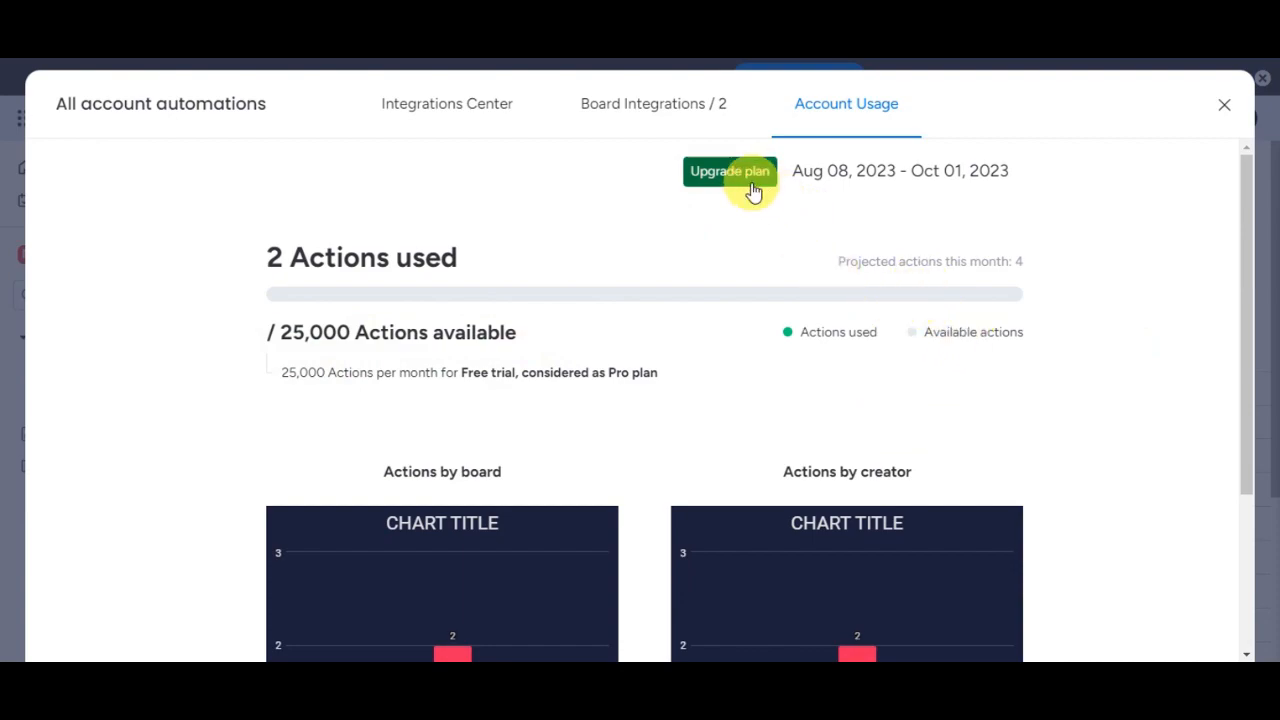
pyautogui.click(1232, 112)
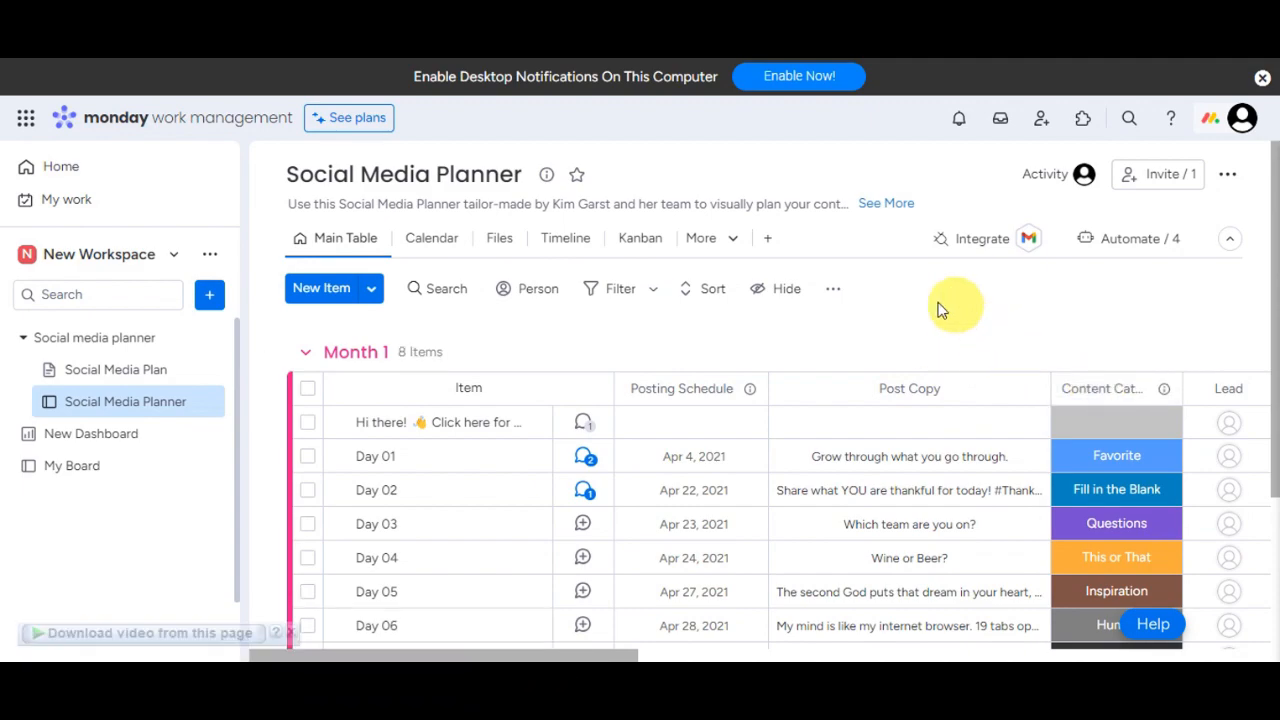
# Step: Switch to the Main workspace and create a shareable board named New Board that manages Items
pyautogui.click(122, 258)
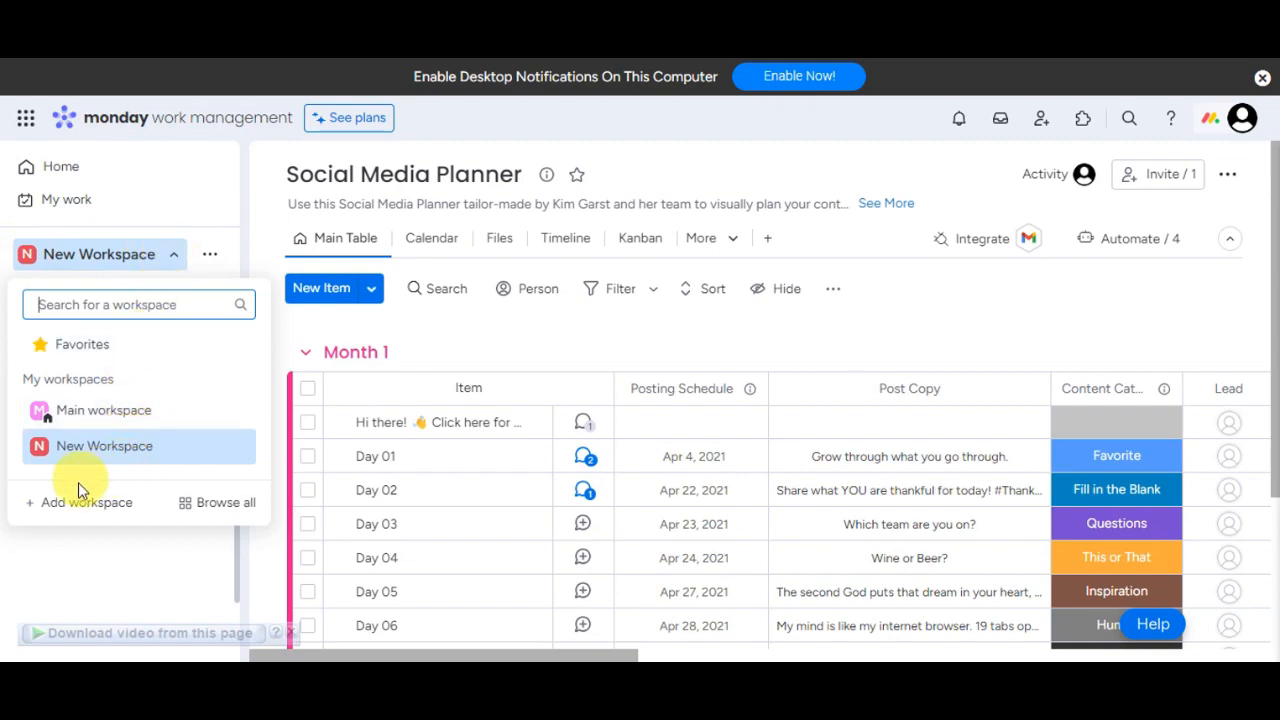
pyautogui.click(125, 410)
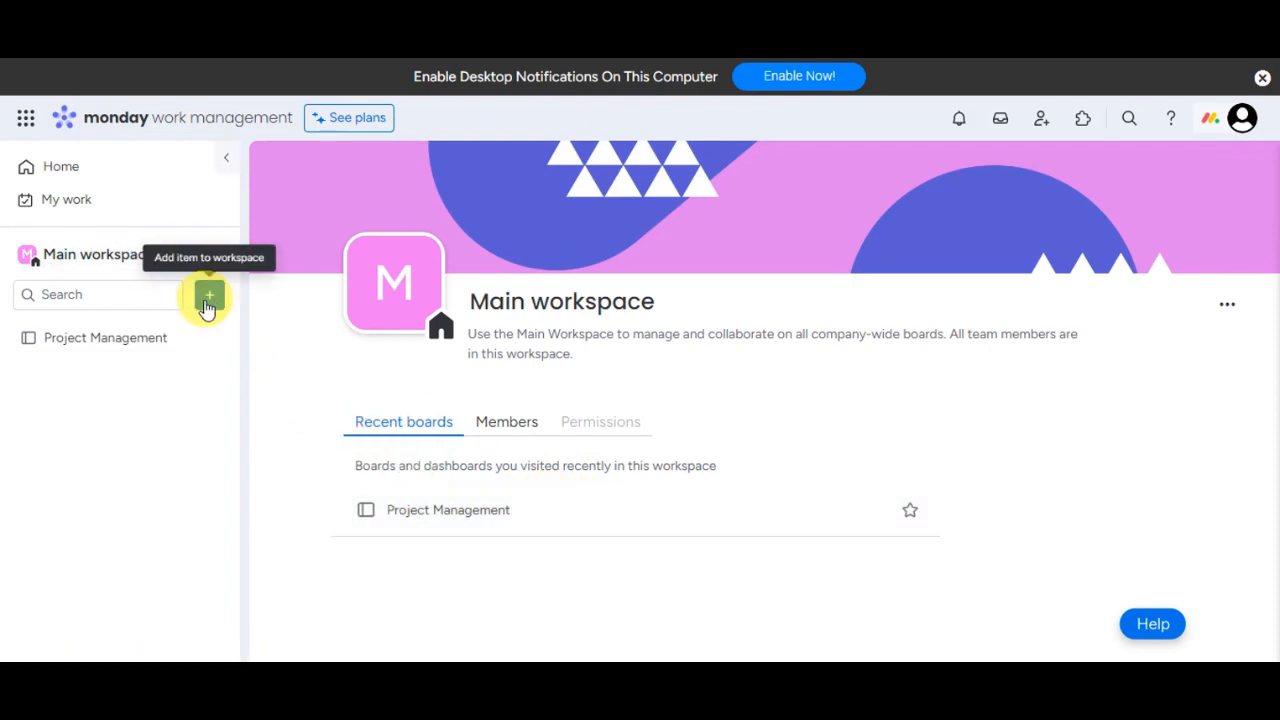
pyautogui.click(210, 296)
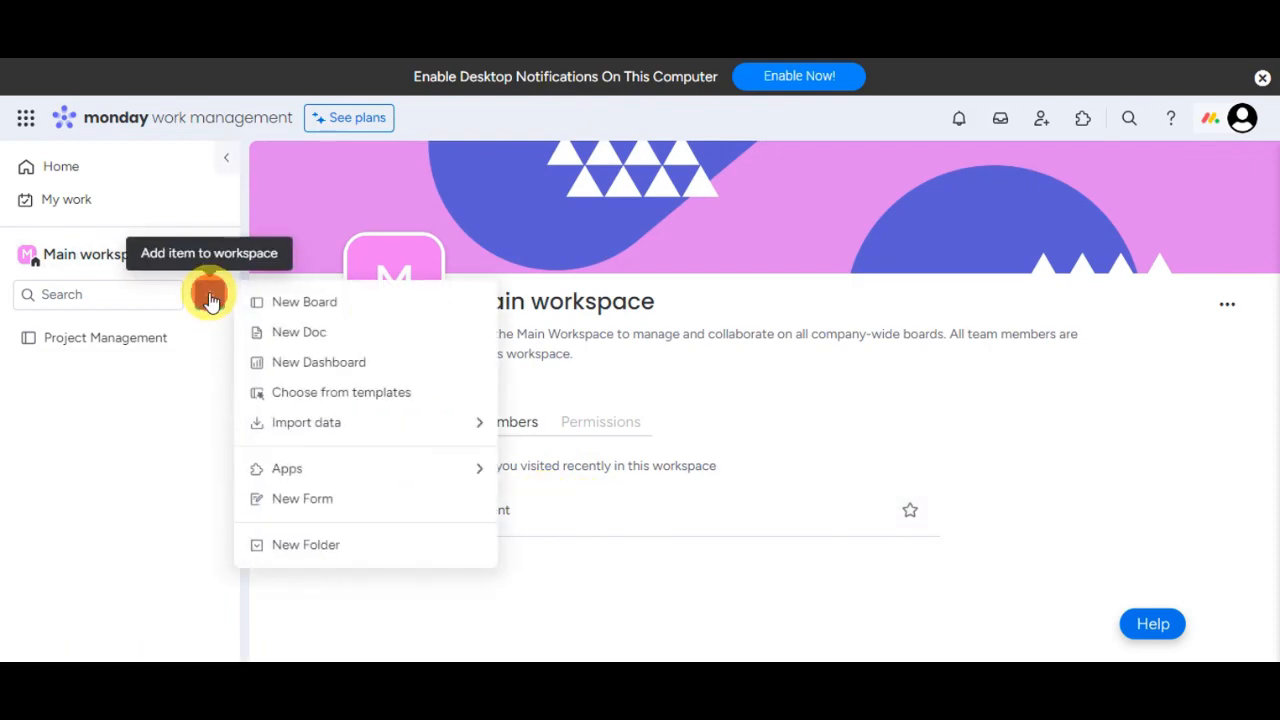
pyautogui.click(297, 304)
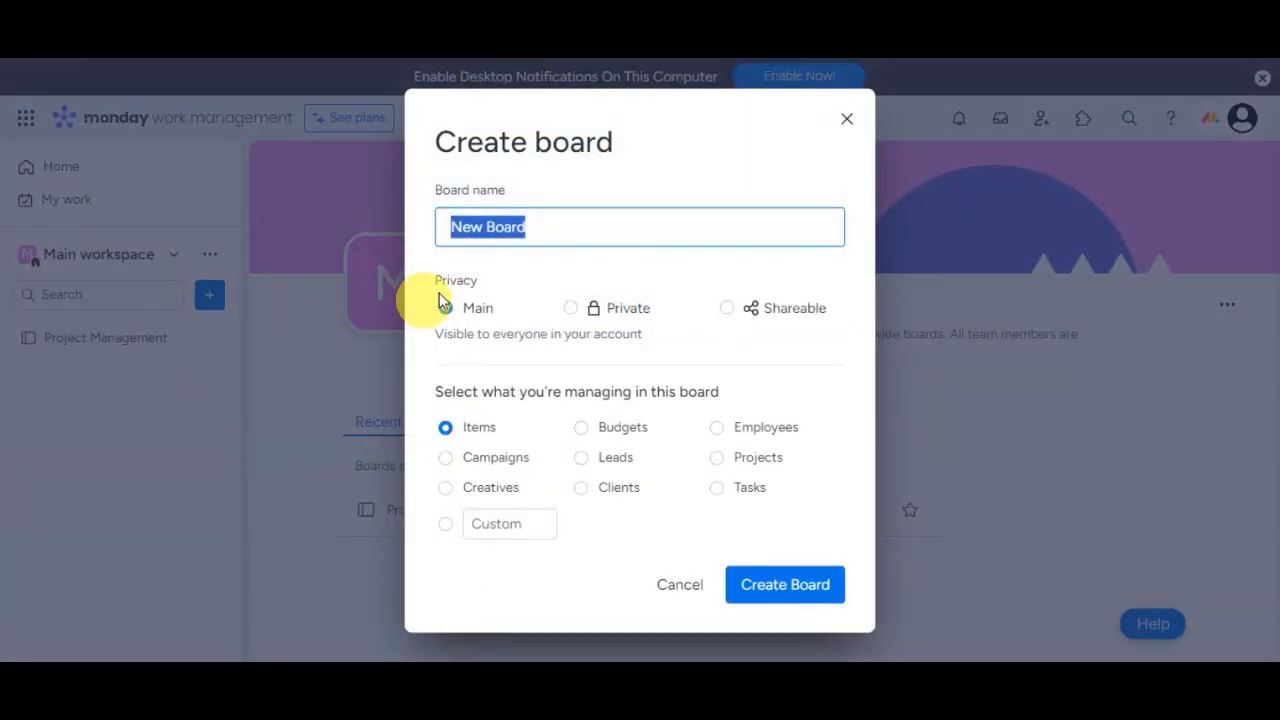
pyautogui.click(512, 226)
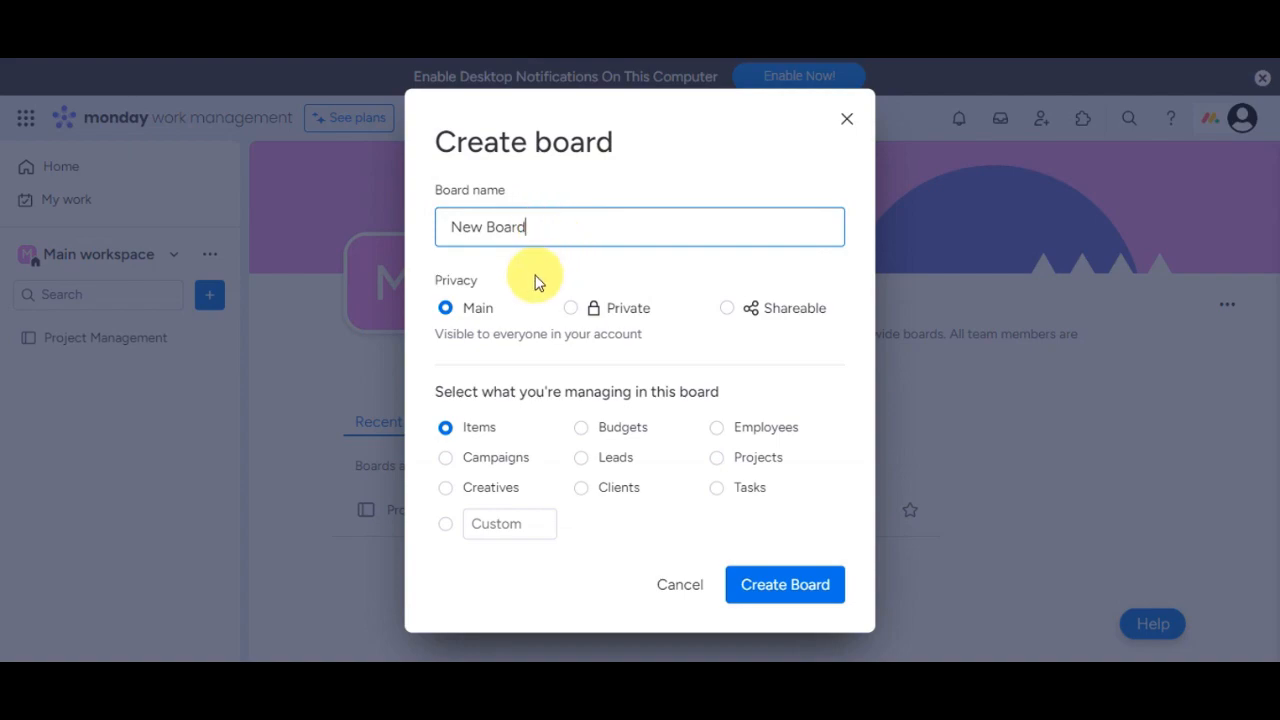
pyautogui.moveTo(482, 334)
pyautogui.mouseDown()
pyautogui.moveTo(468, 322)
pyautogui.moveTo(451, 334)
pyautogui.moveTo(471, 334)
pyautogui.mouseUp()
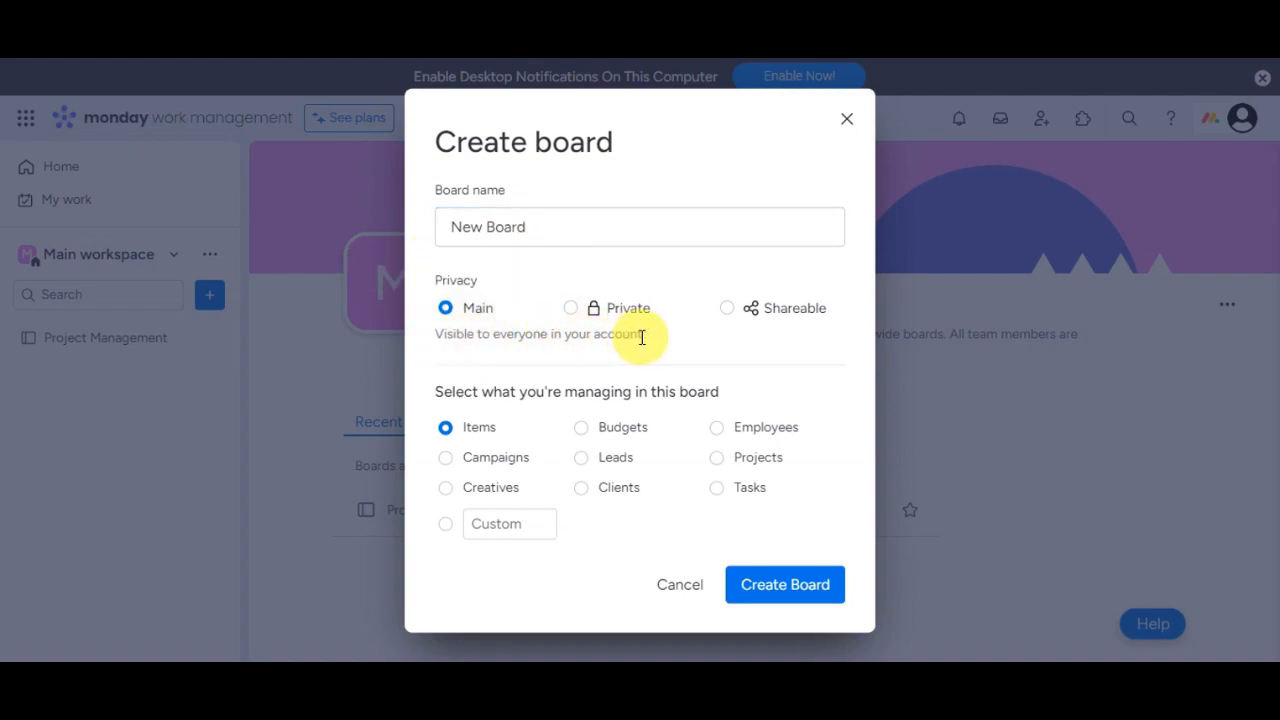
pyautogui.click(617, 318)
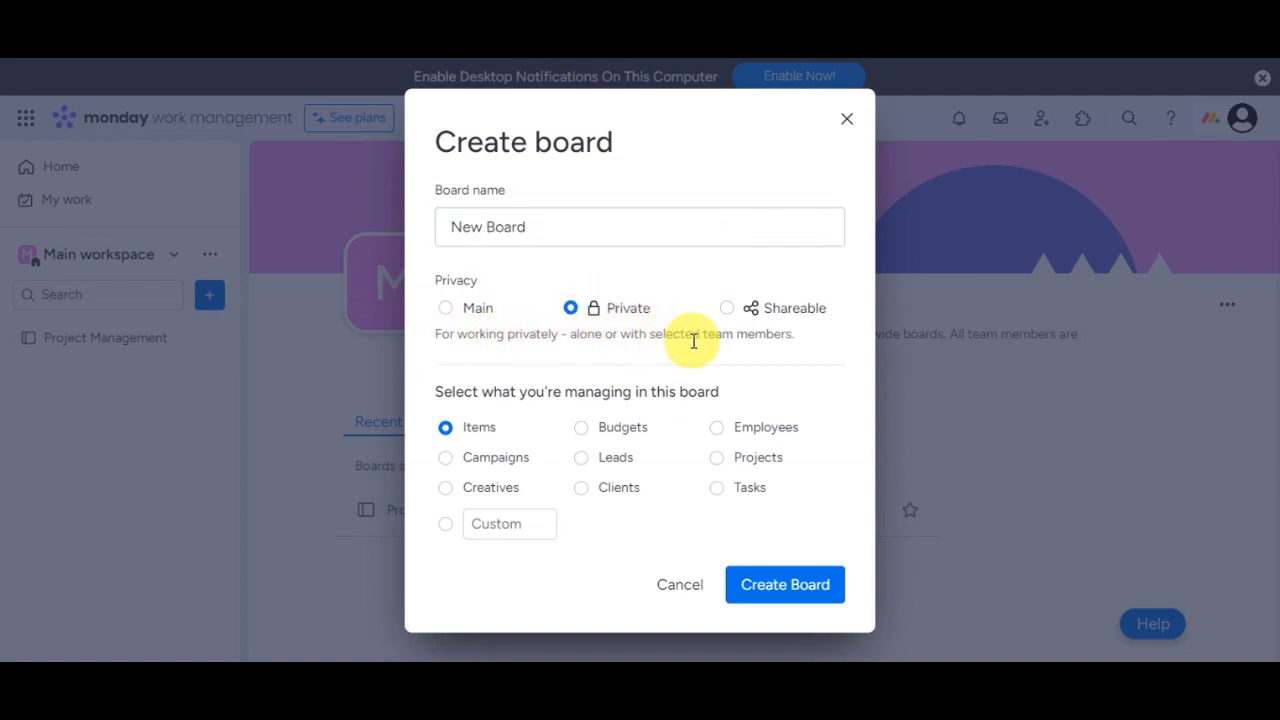
pyautogui.click(726, 307)
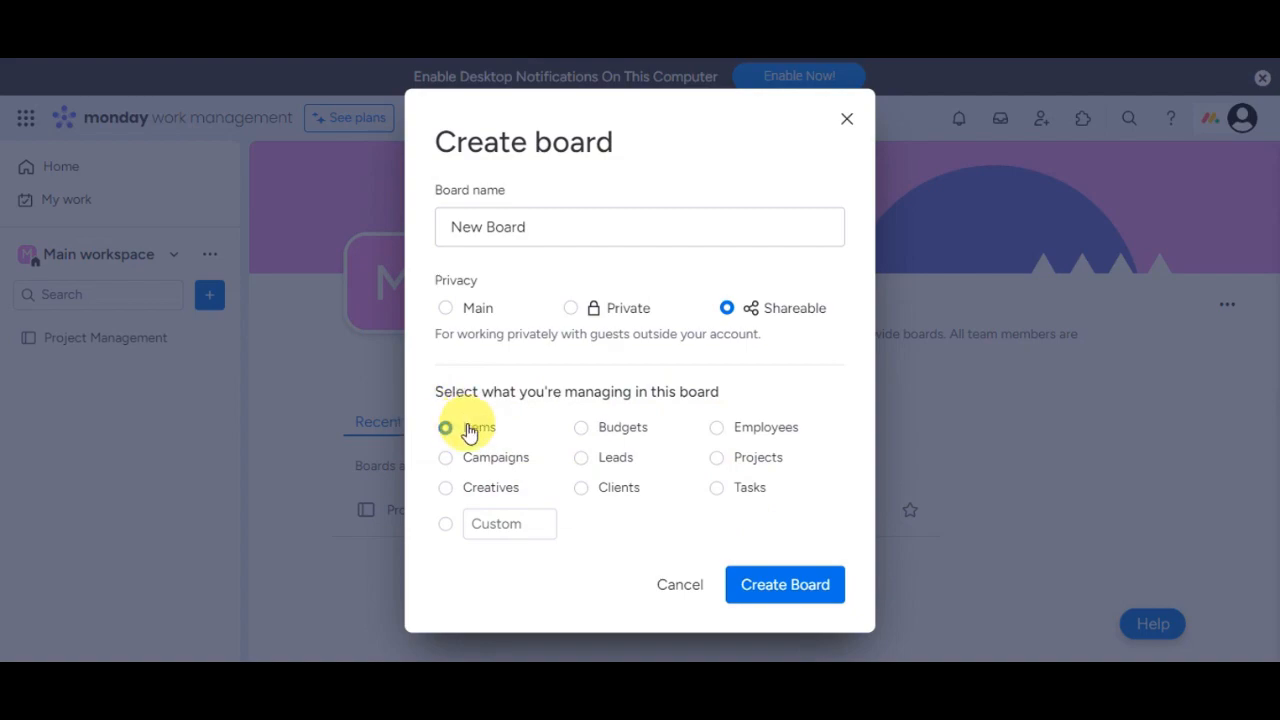
pyautogui.click(789, 592)
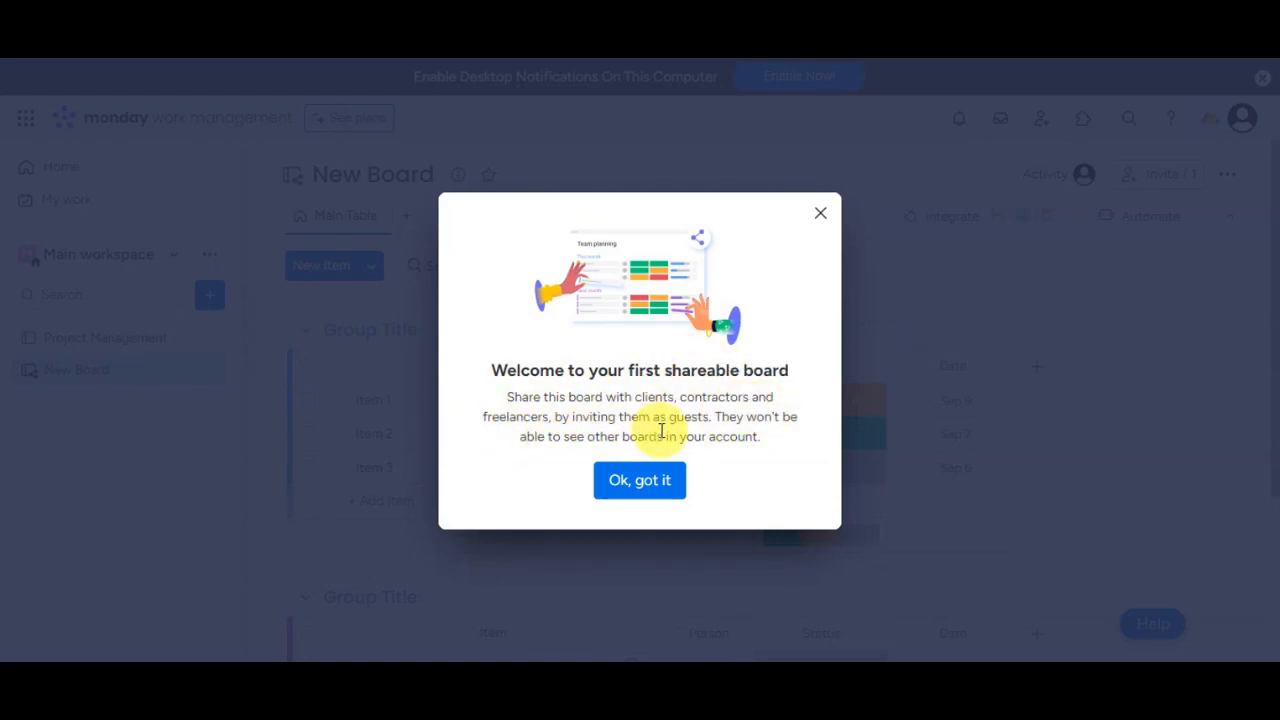
pyautogui.click(652, 482)
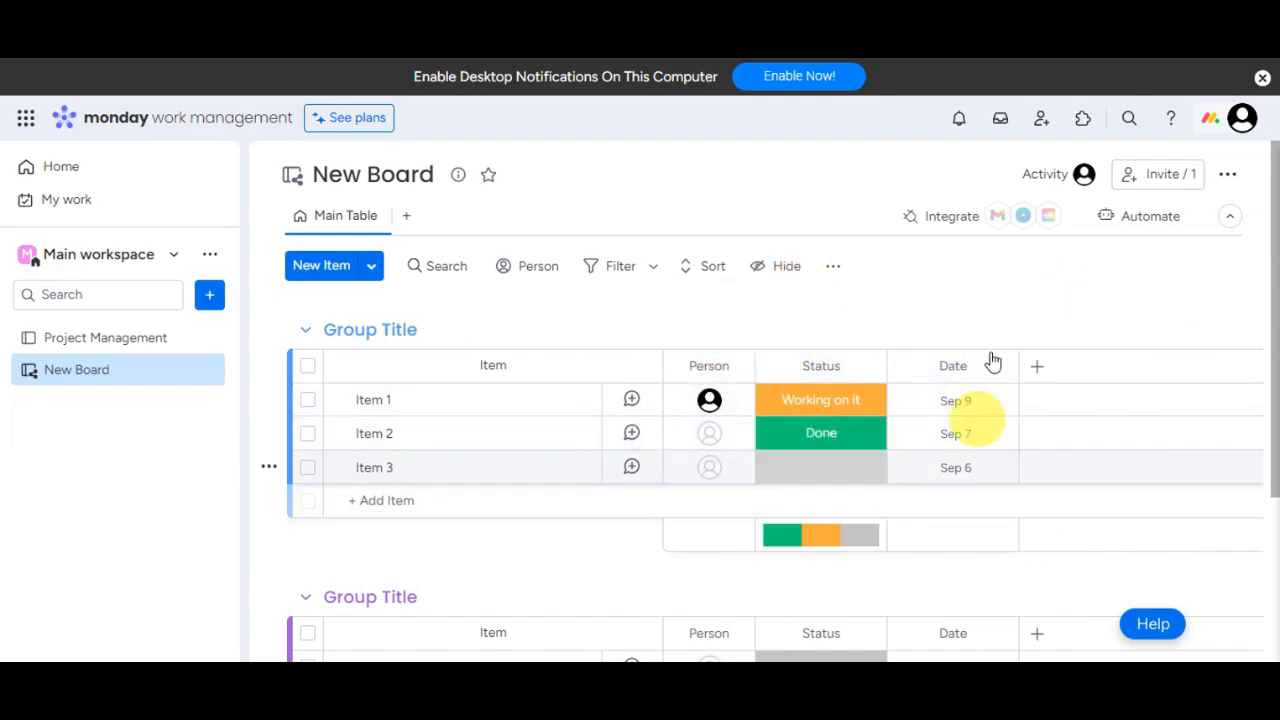
# Step: Search the template center for BOARDS from the Main workspace and leave the template center
pyautogui.click(210, 300)
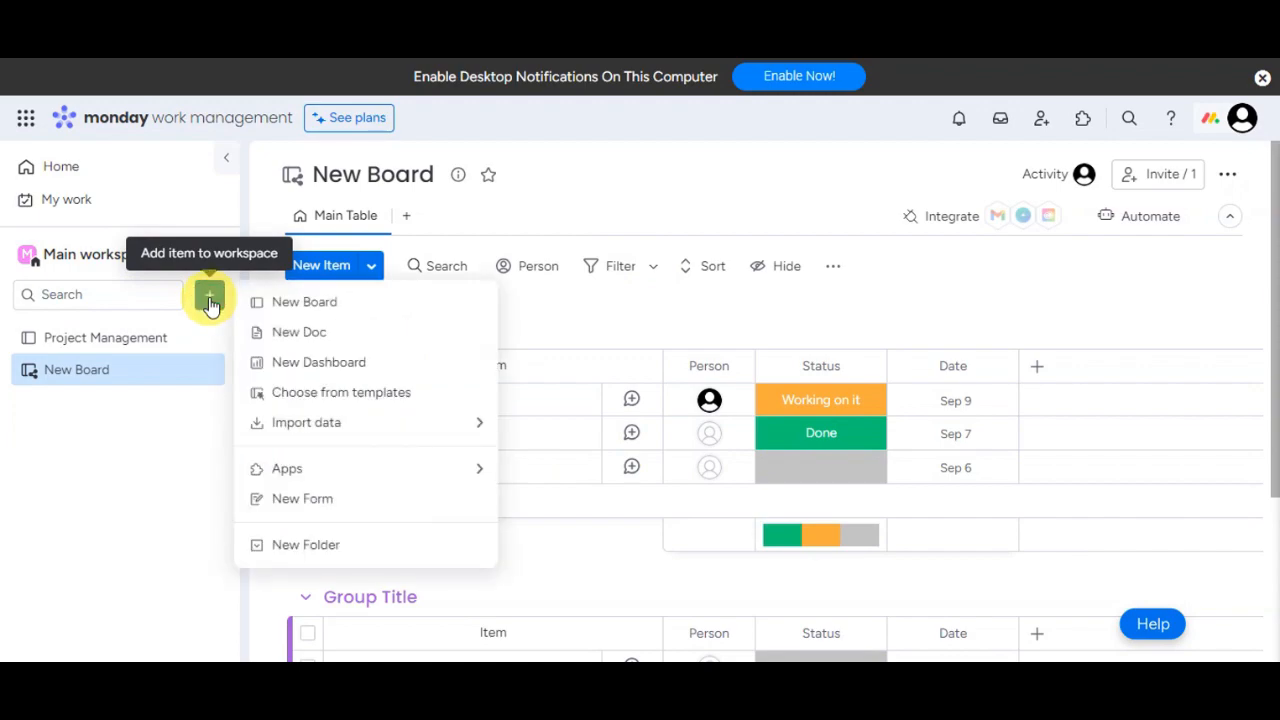
pyautogui.click(290, 394)
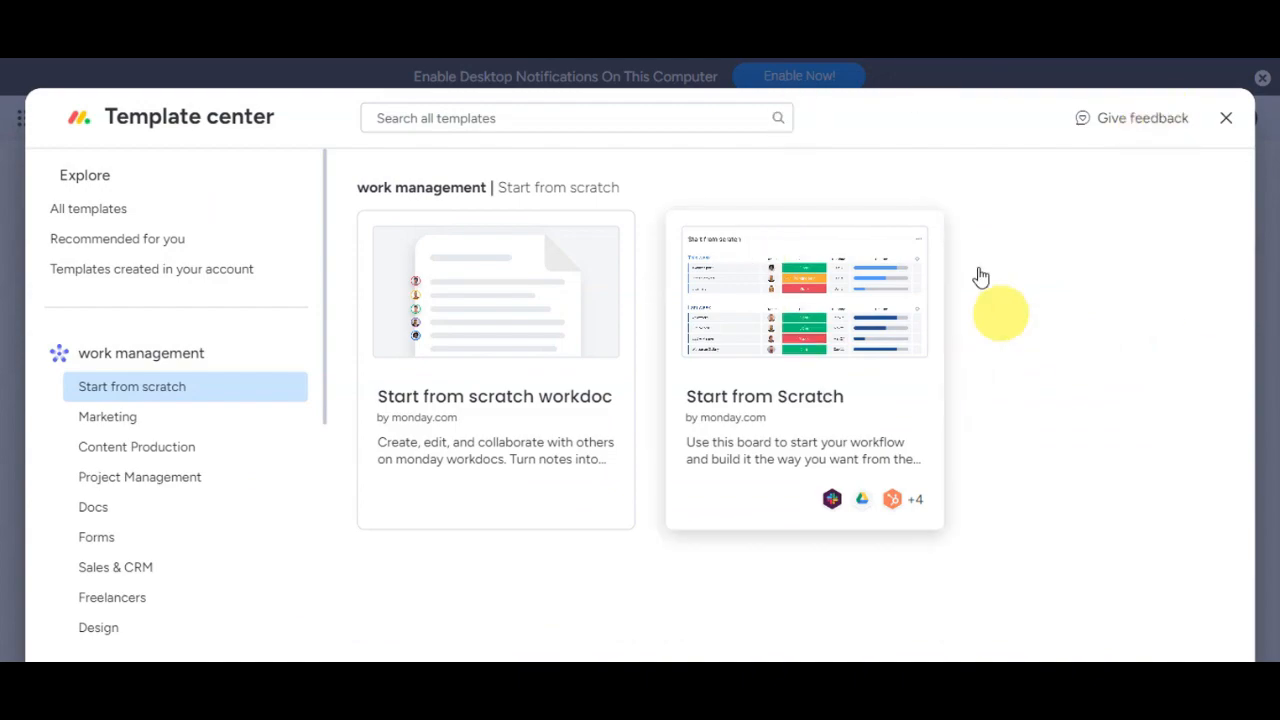
pyautogui.click(450, 117)
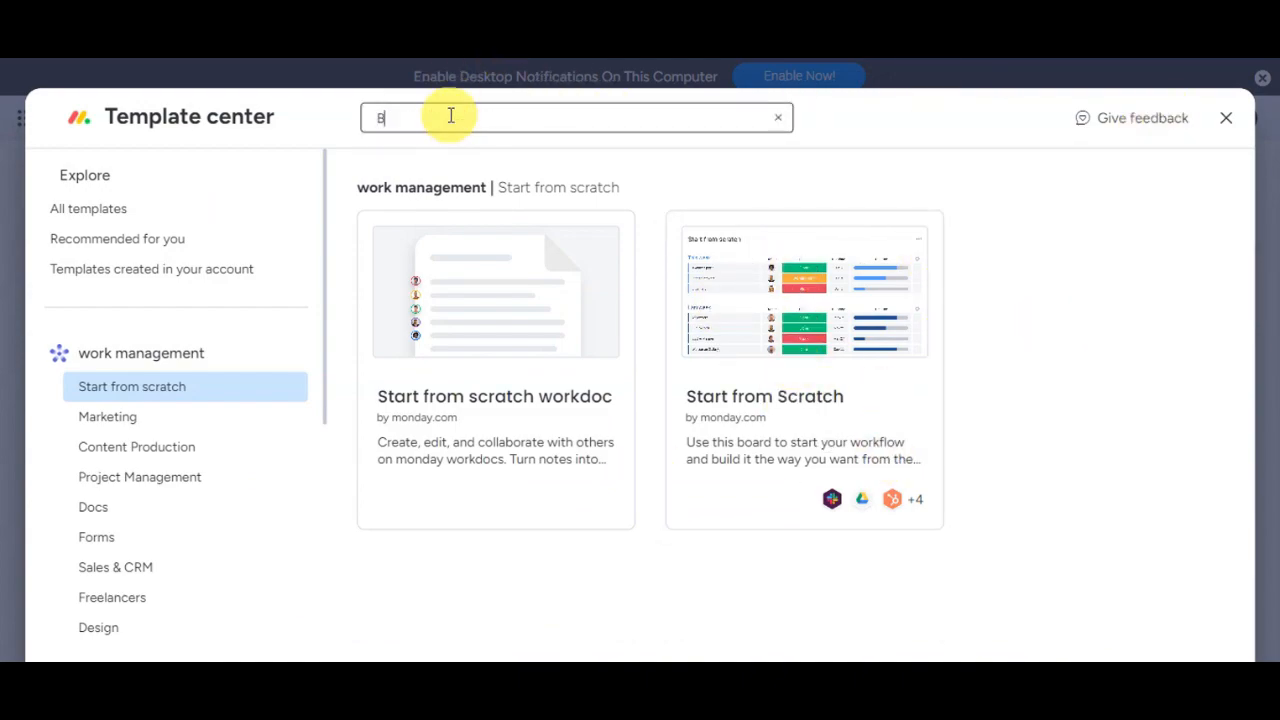
pyautogui.write('BOARDS')
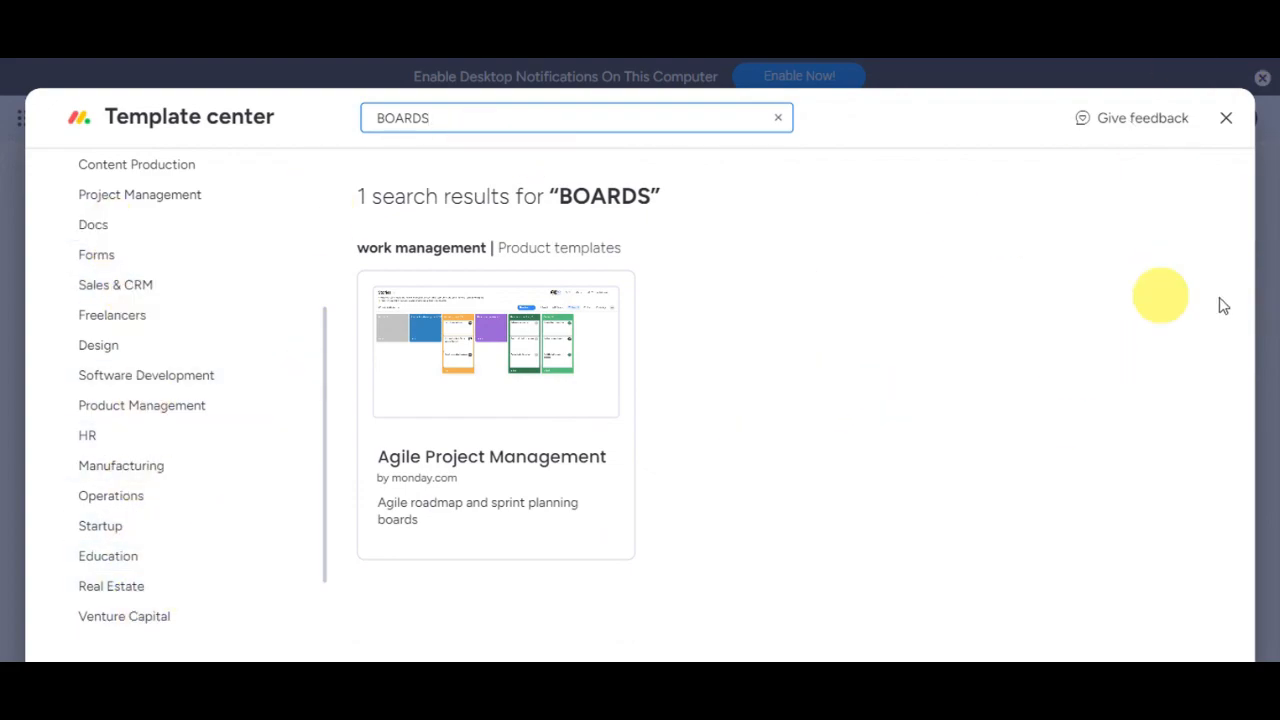
pyautogui.click(1226, 118)
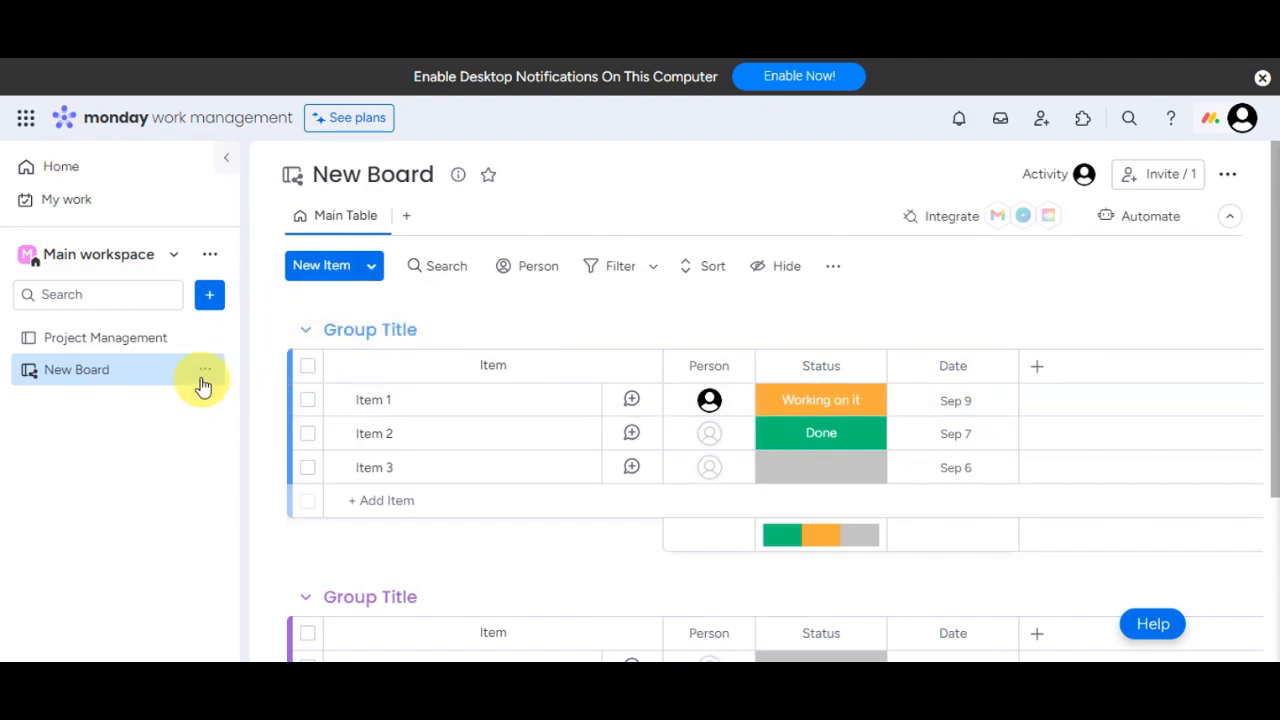
# Step: Delete the shareable board New Board from the Main workspace
pyautogui.moveTo(208, 376)
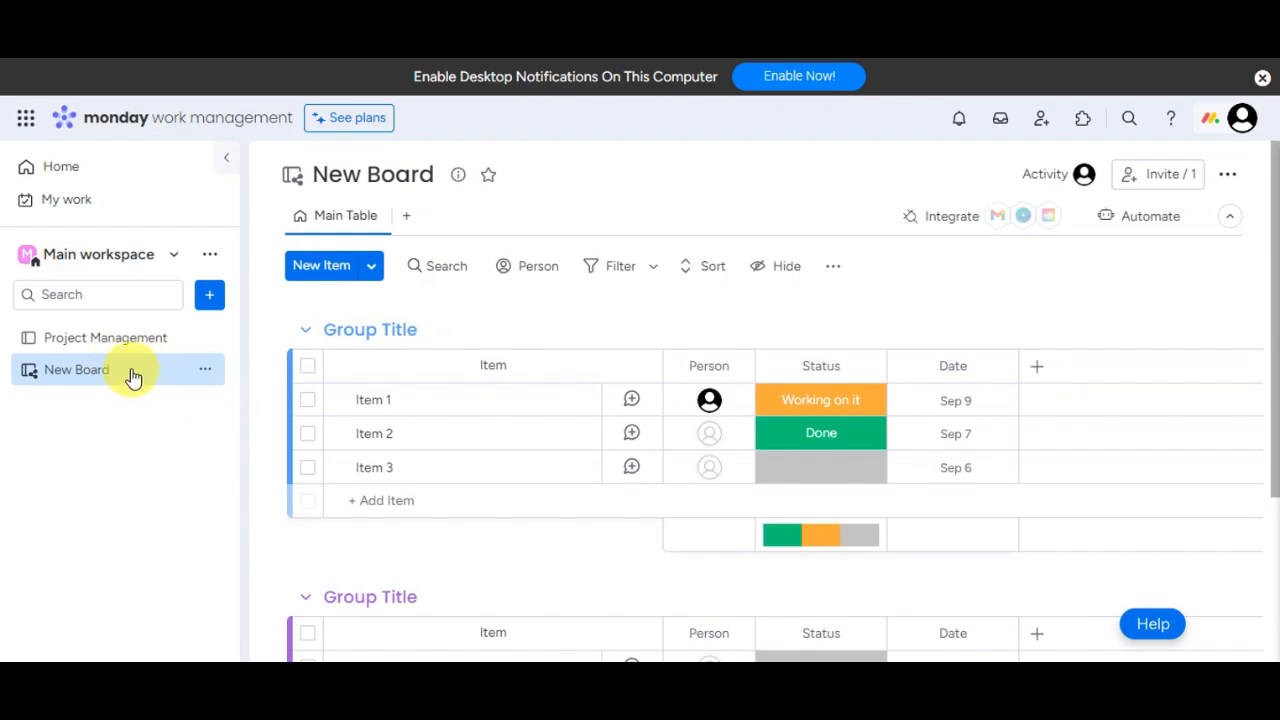
pyautogui.click(207, 377)
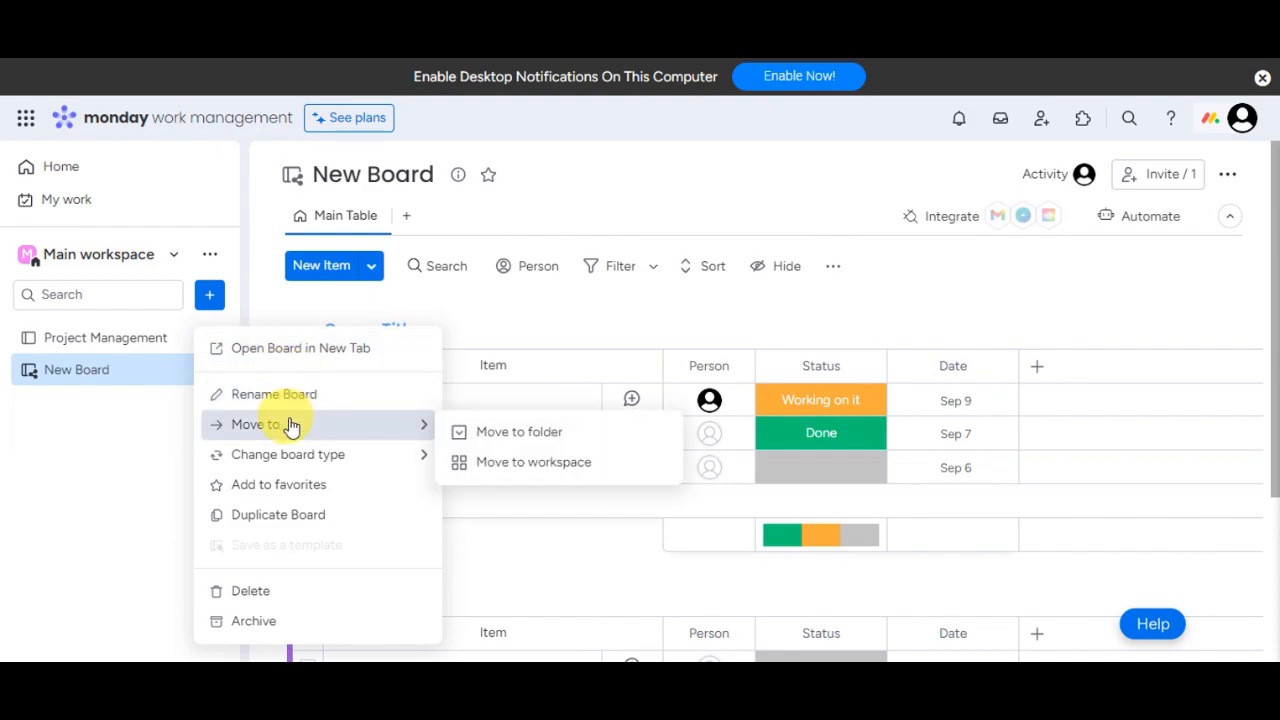
pyautogui.moveTo(302, 457)
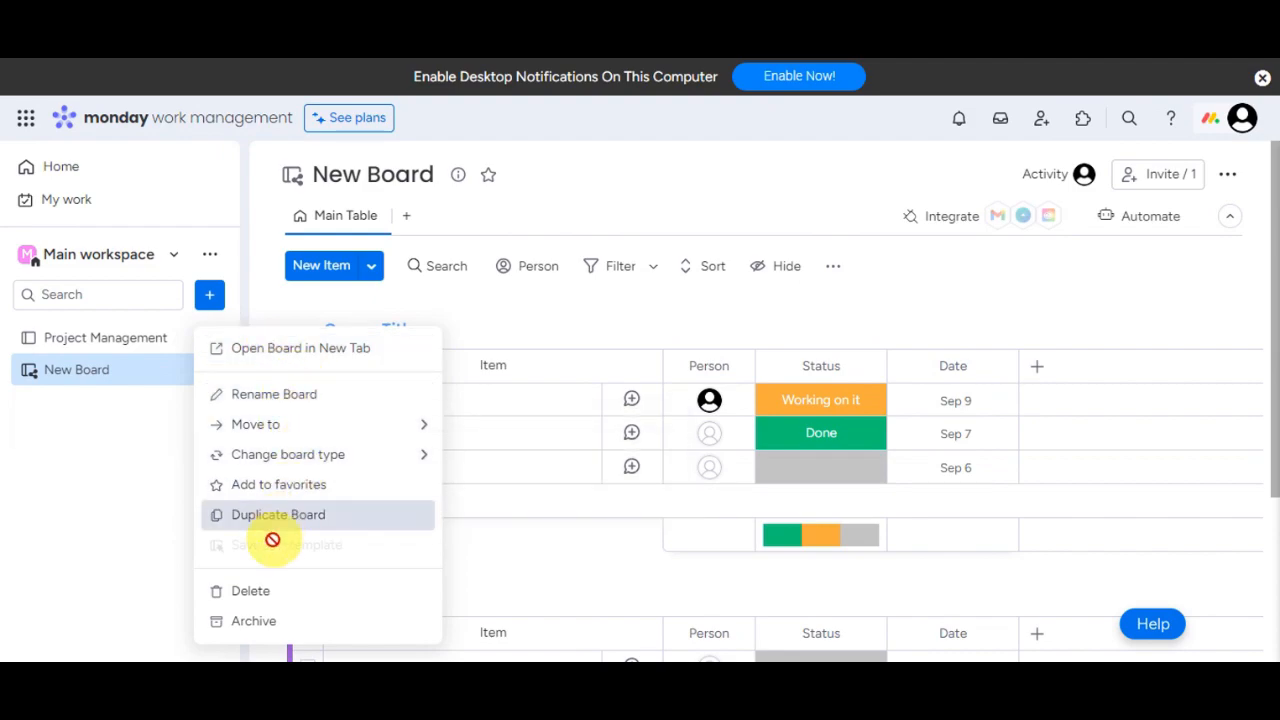
pyautogui.click(248, 594)
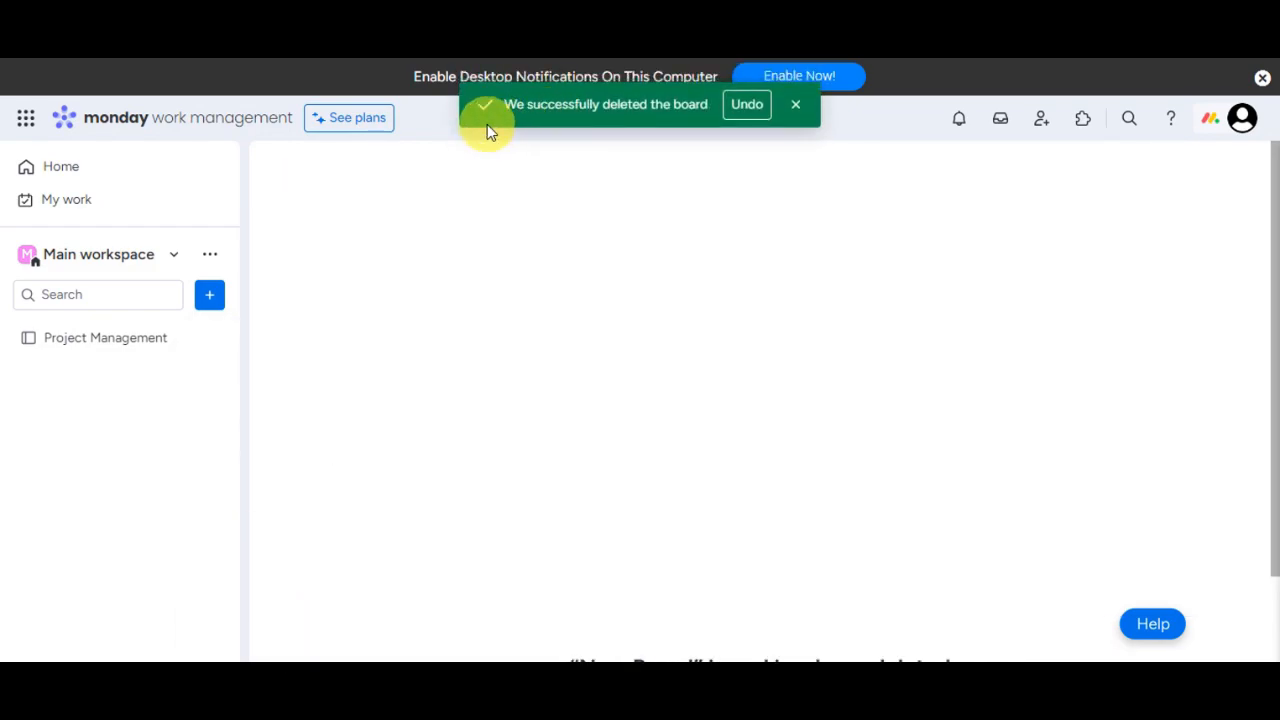
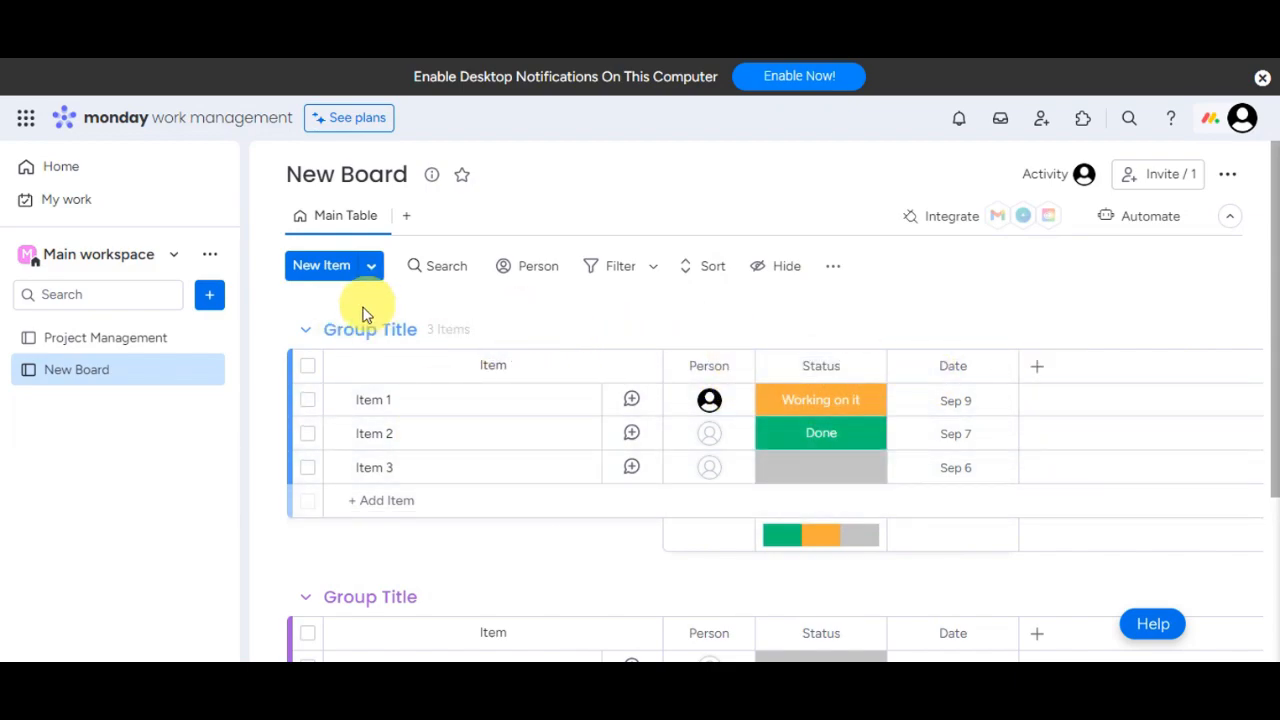
# Step: Rename the first group of the new main board as Group 1
pyautogui.click(412, 329)
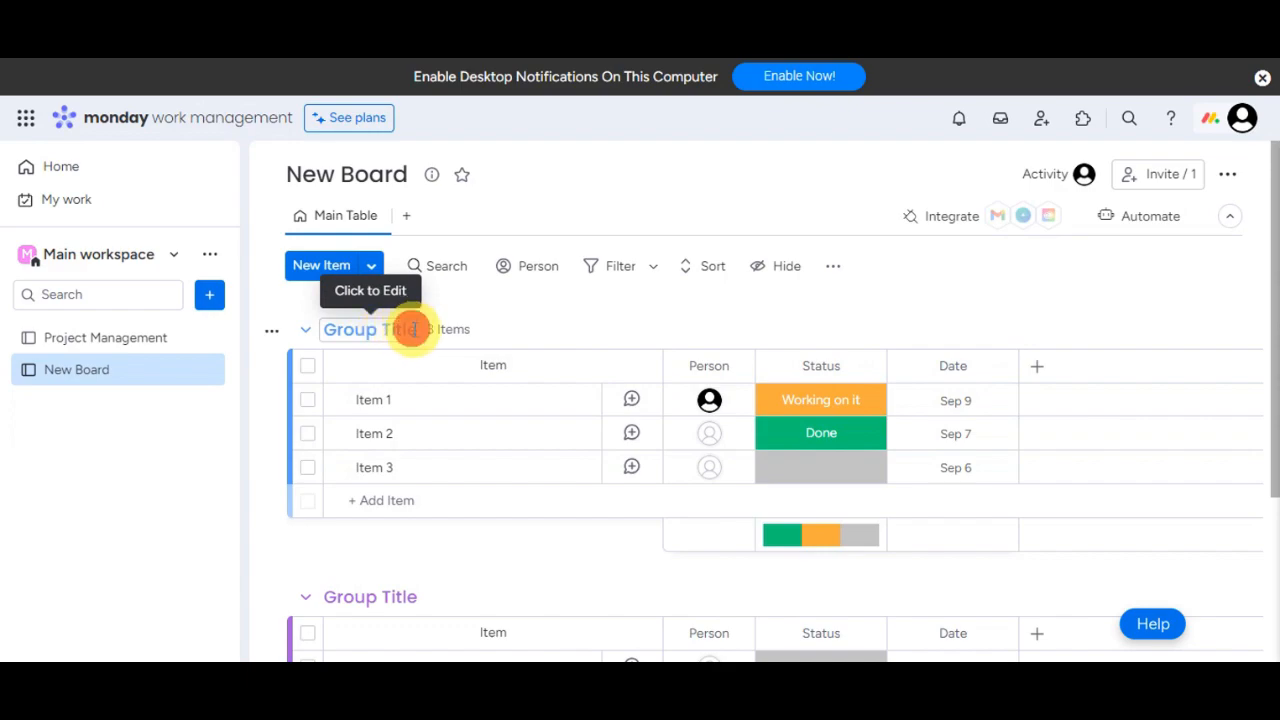
pyautogui.moveTo(443, 331); pyautogui.dragTo(413, 329)
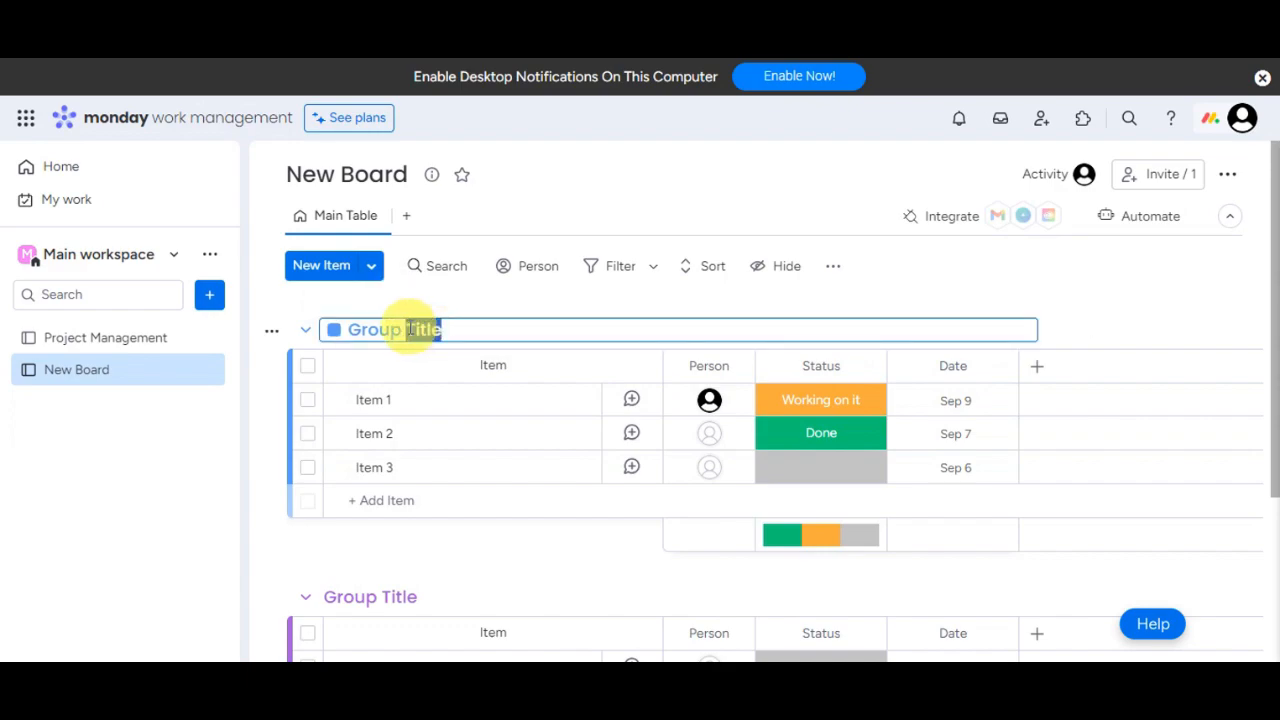
pyautogui.write('1')
pyautogui.click(493, 310)
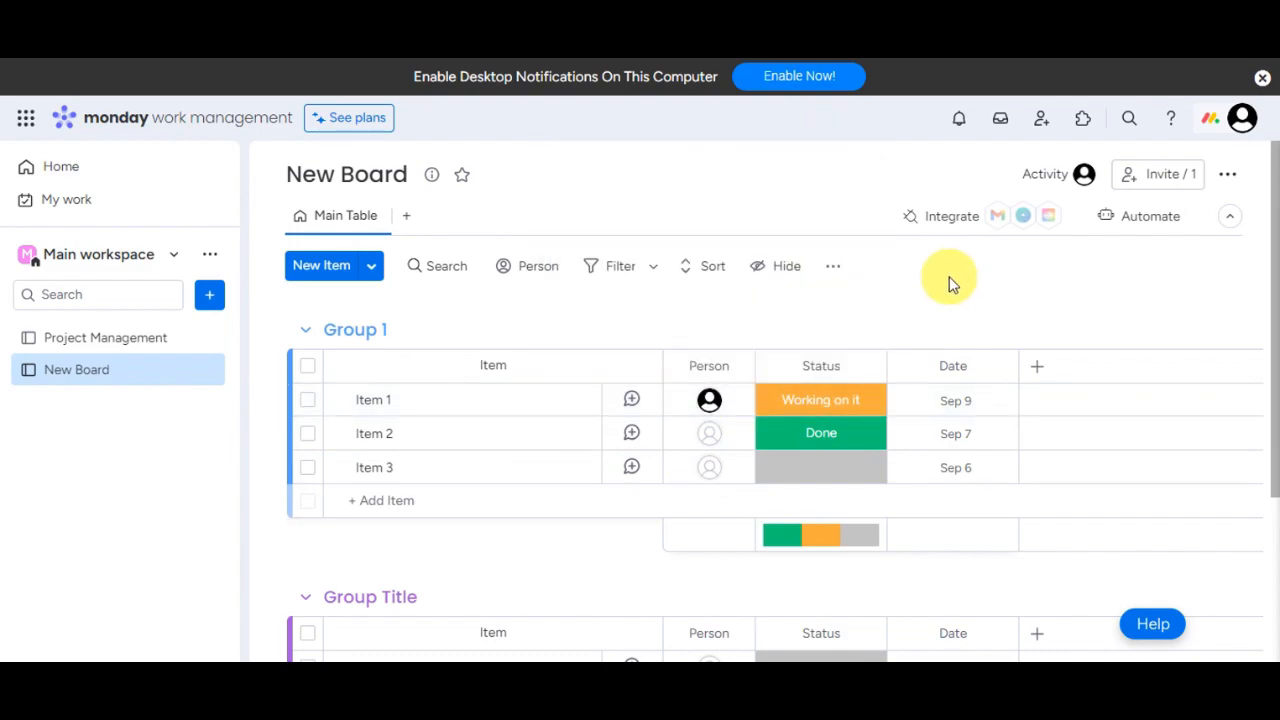
# Step: Examine the options for assigning people to Item 1 in Group 1
pyautogui.click(678, 405)
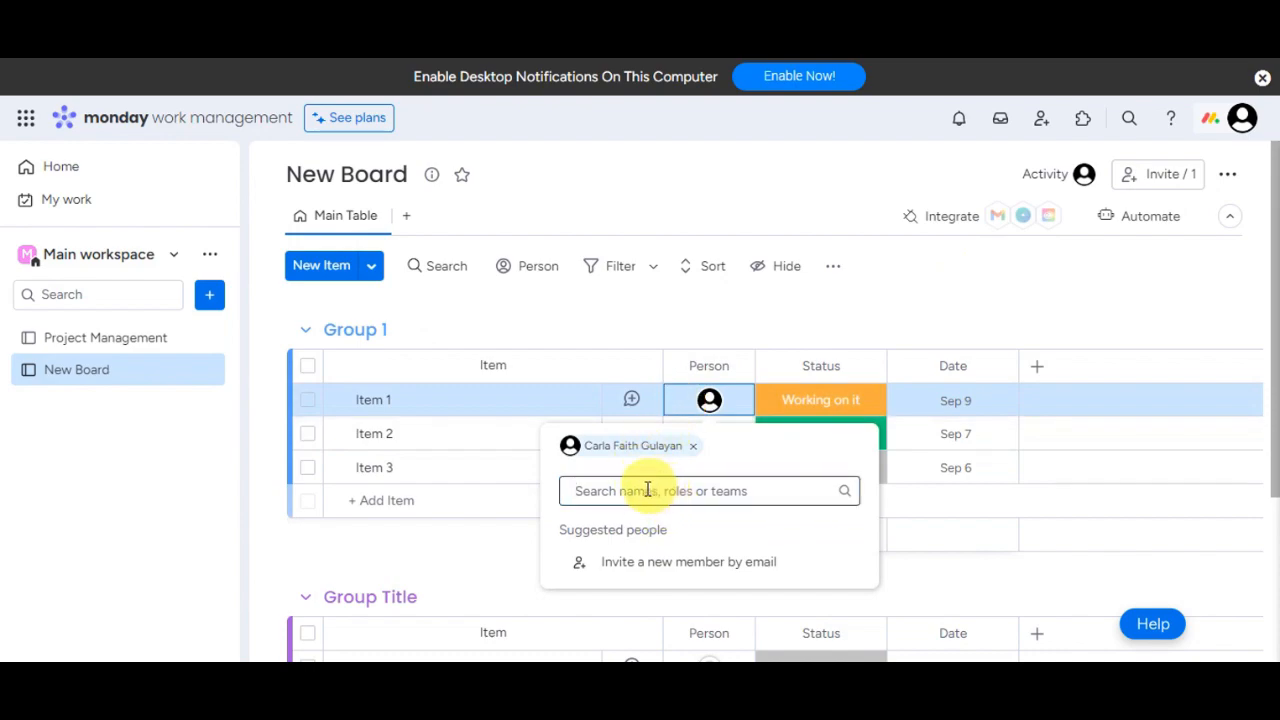
pyautogui.click(744, 488)
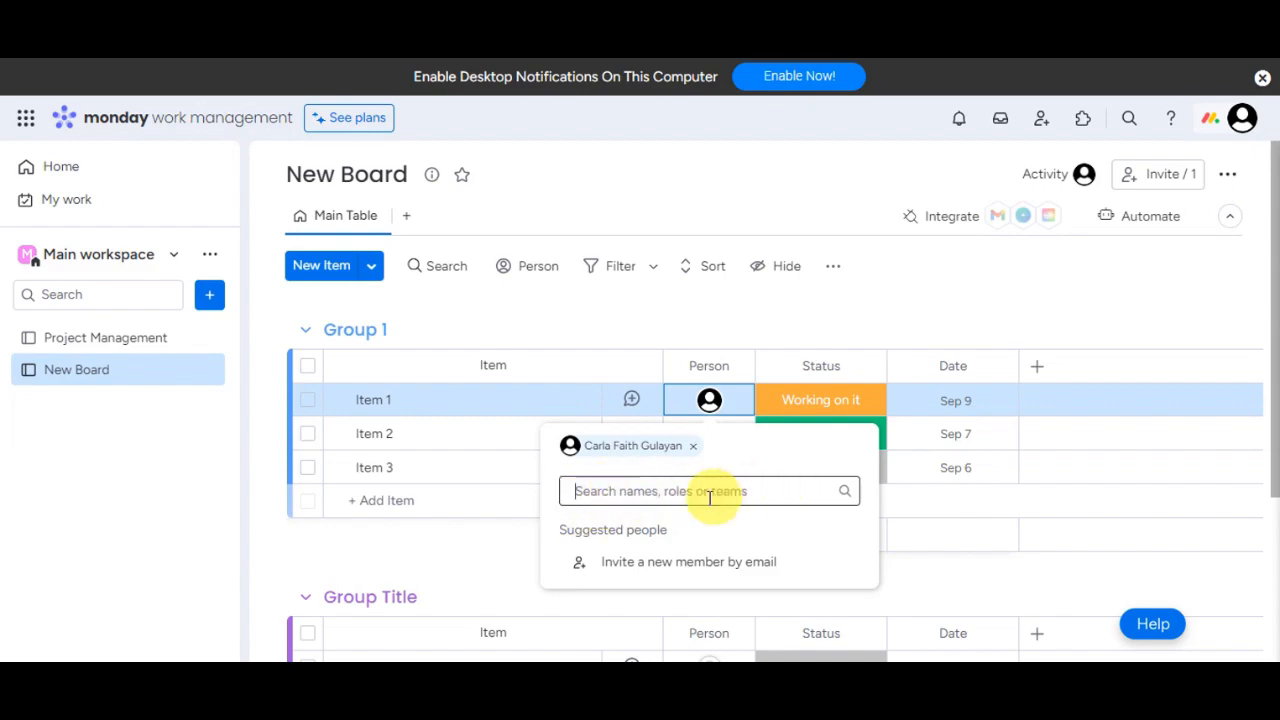
pyautogui.click(745, 489)
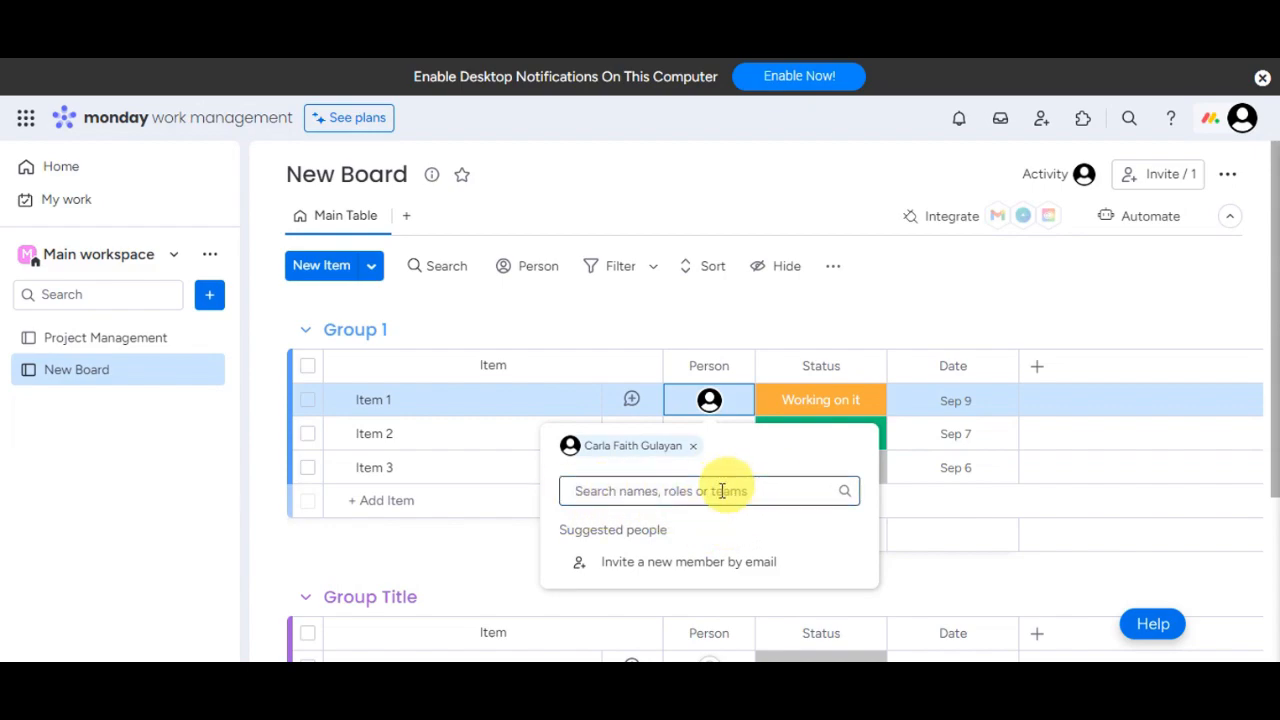
# Step: Rename Item 1 in Group 1 as "Facebook post published"
pyautogui.click(431, 398)
pyautogui.click(646, 170)
pyautogui.click(392, 400)
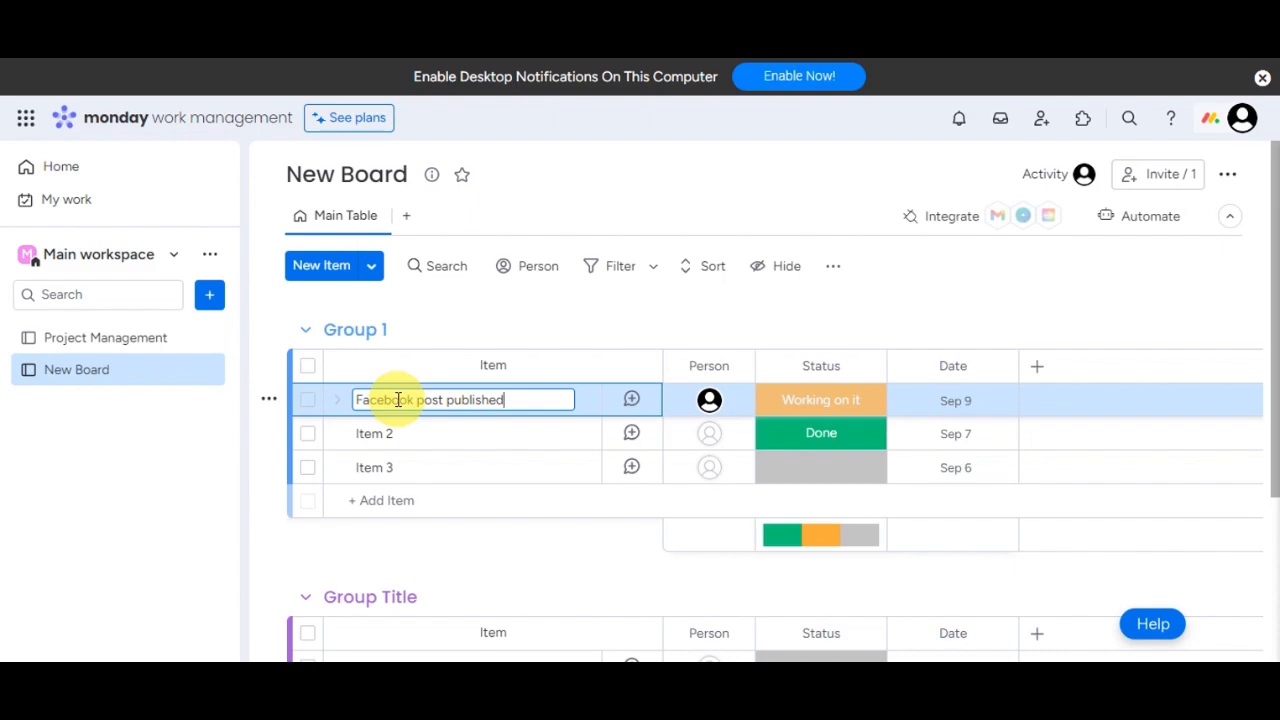
pyautogui.click(569, 310)
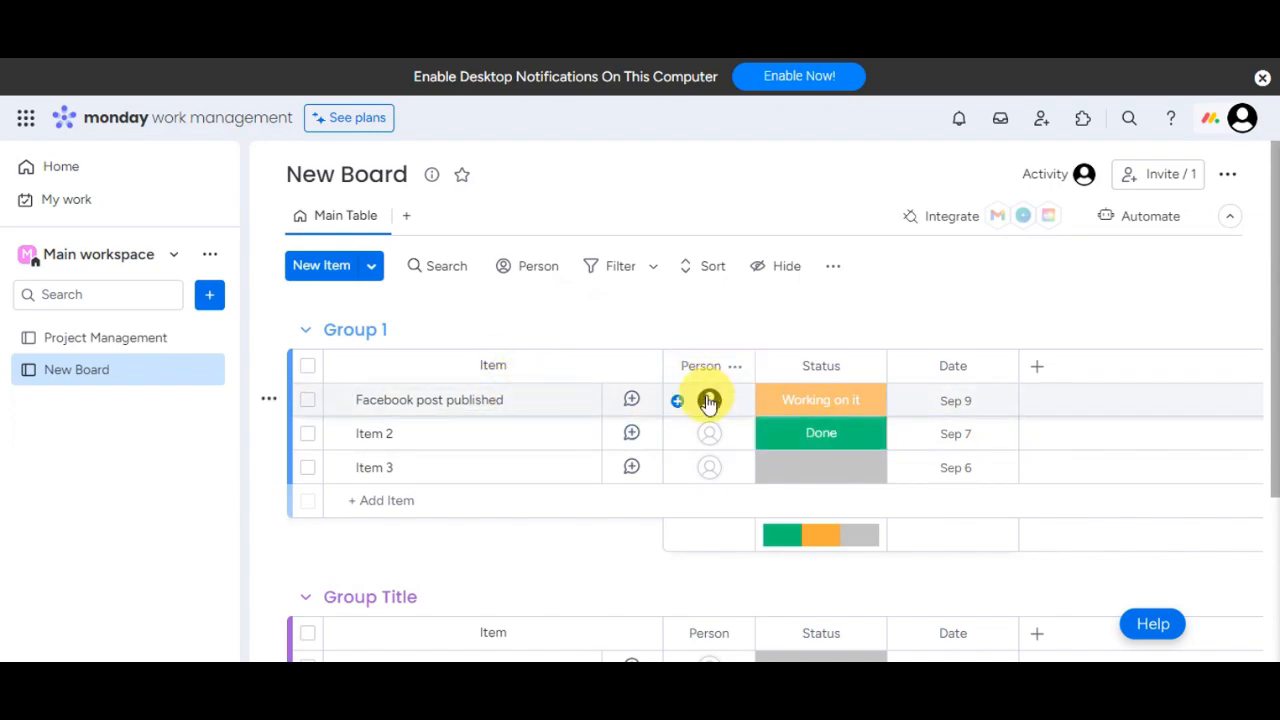
pyautogui.moveTo(709, 402)
pyautogui.click(699, 265)
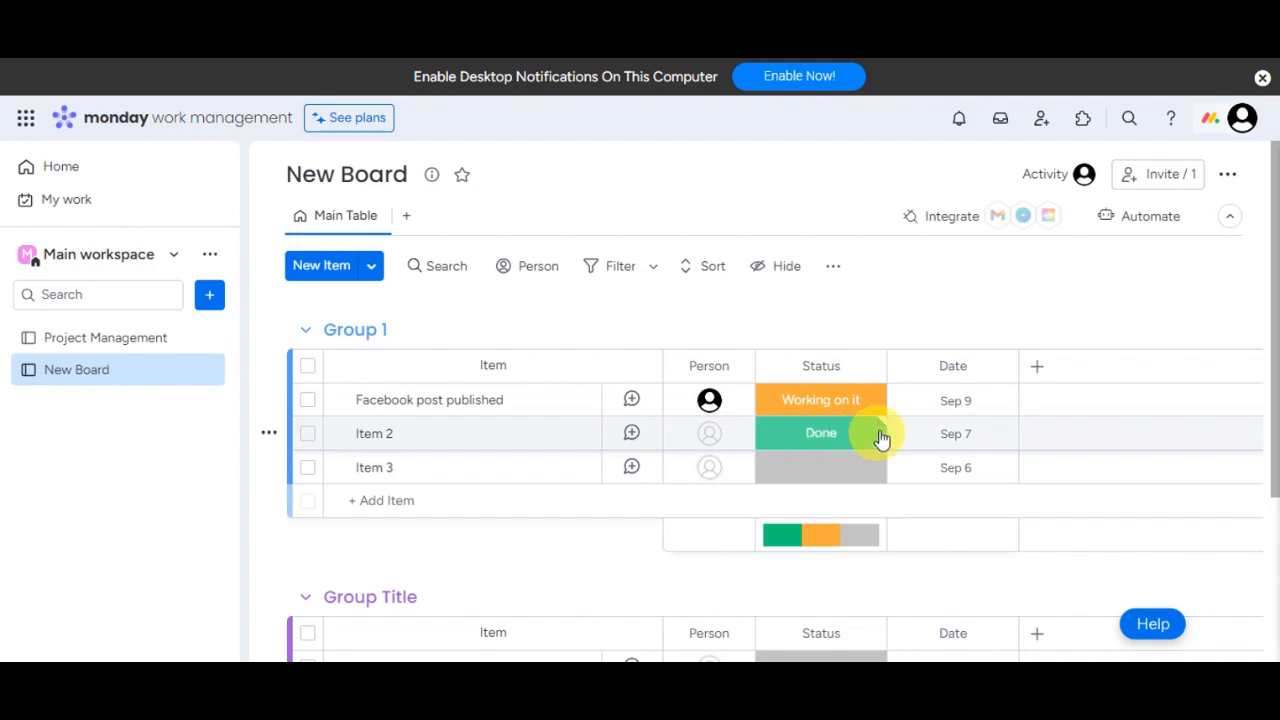
# Step: Edit the Status labels, renaming "Working on it" to "In progress" and "Stuck" to "Not Yet"
pyautogui.click(855, 402)
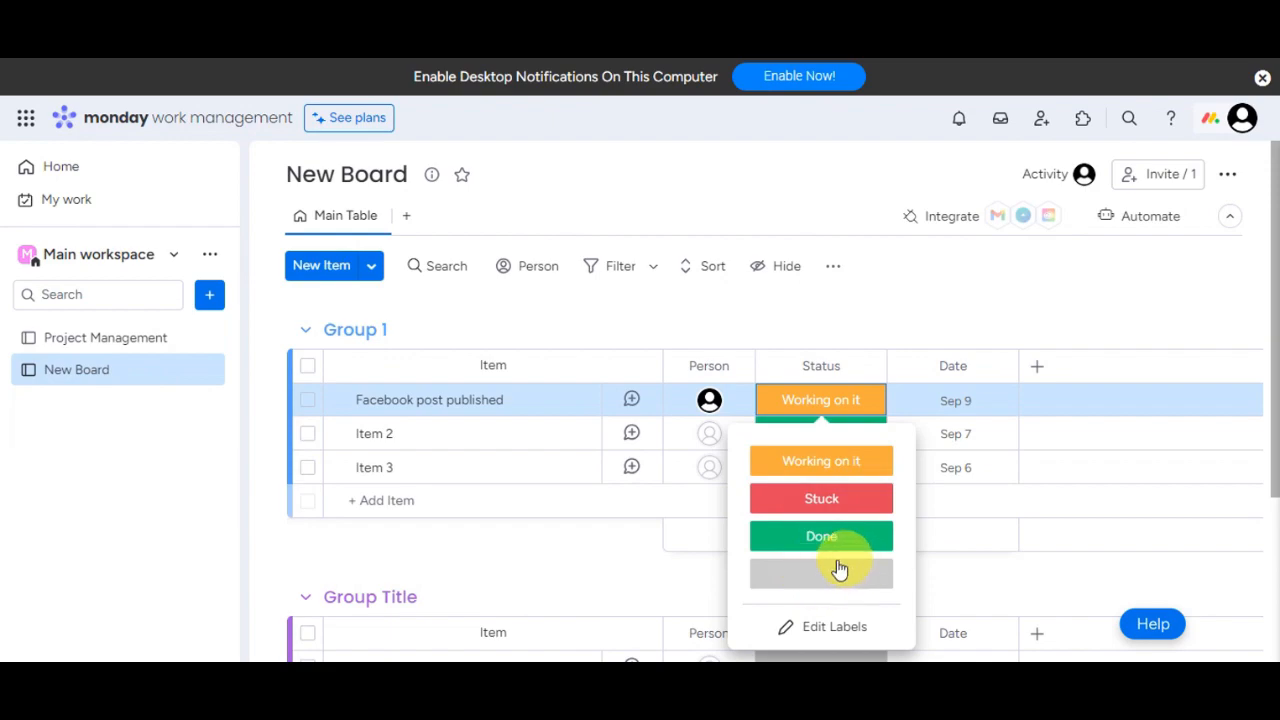
pyautogui.click(817, 628)
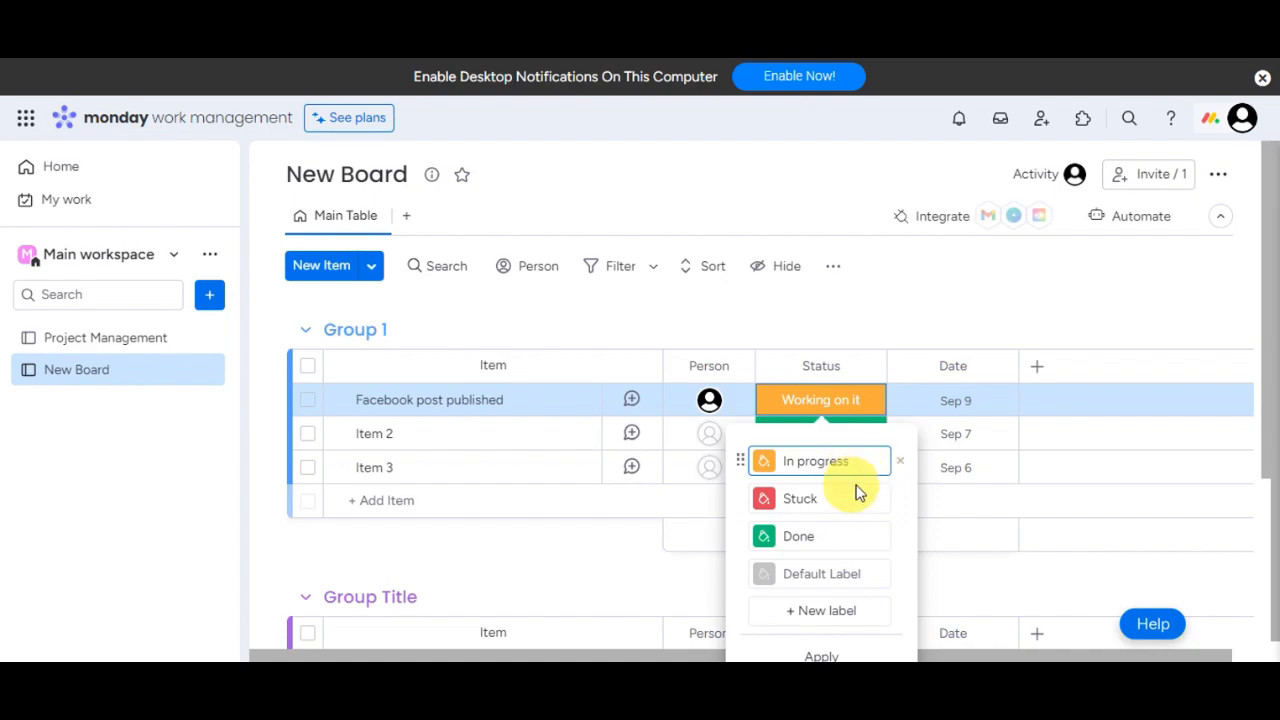
pyautogui.click(826, 499)
pyautogui.moveTo(822, 498); pyautogui.dragTo(786, 497)
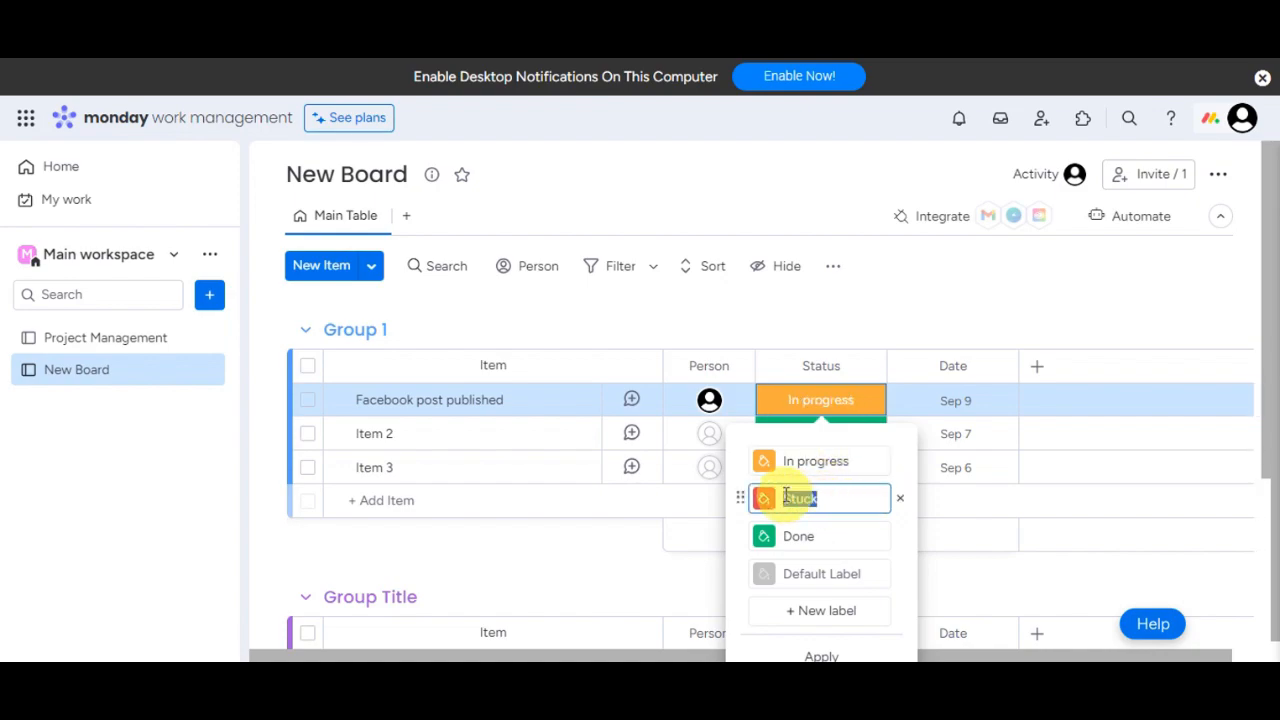
pyautogui.press('BackSpace')
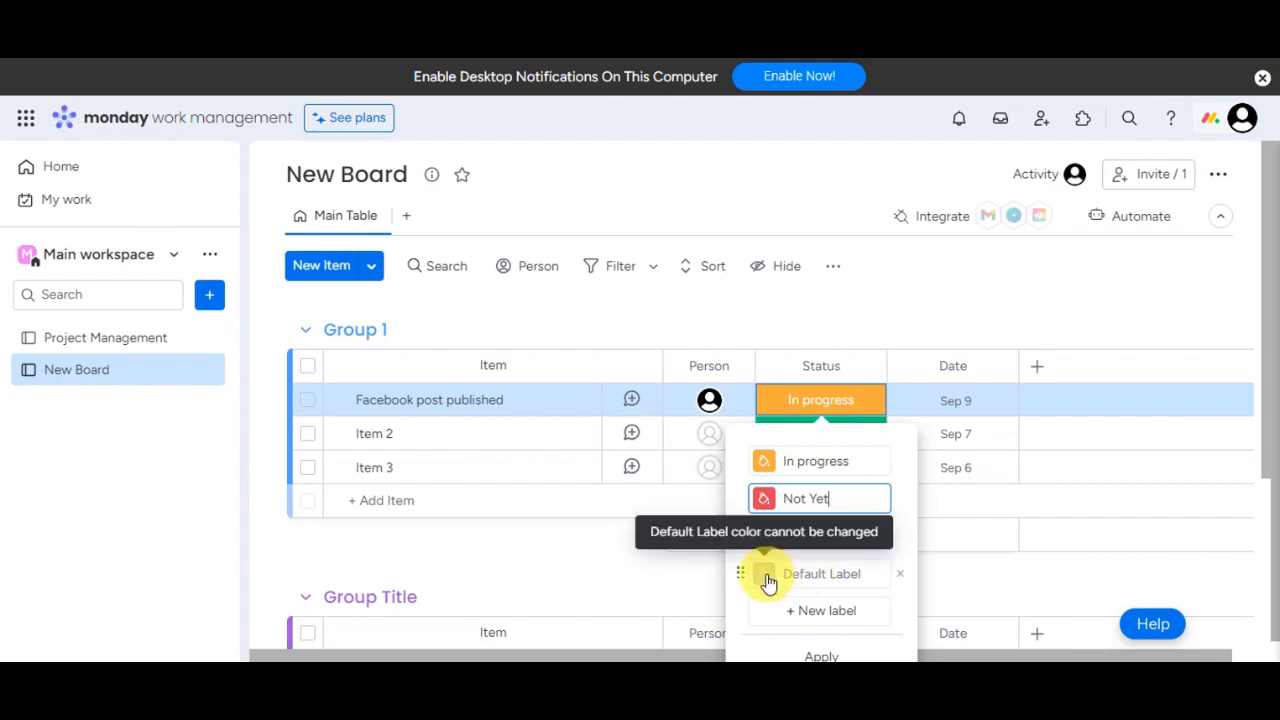
# Step: Recolor the In progress label mustard yellow and the Not Yet label Dark Red
pyautogui.click(765, 465)
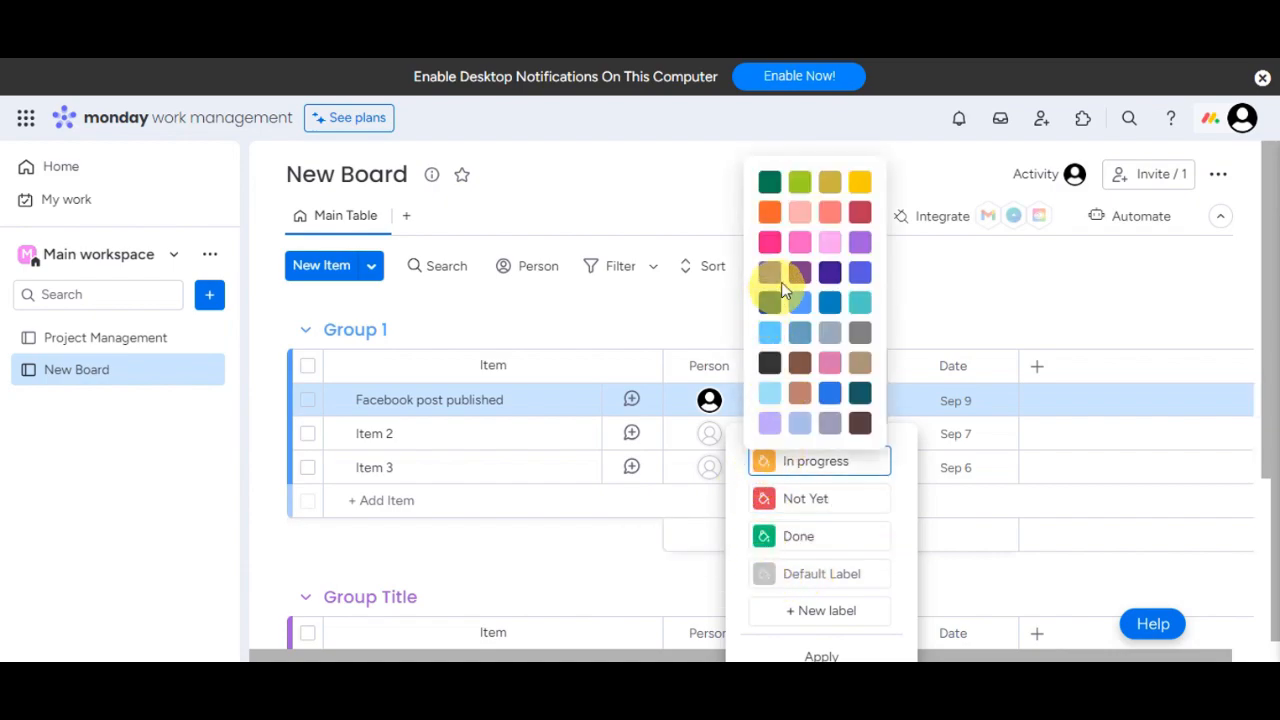
pyautogui.click(830, 185)
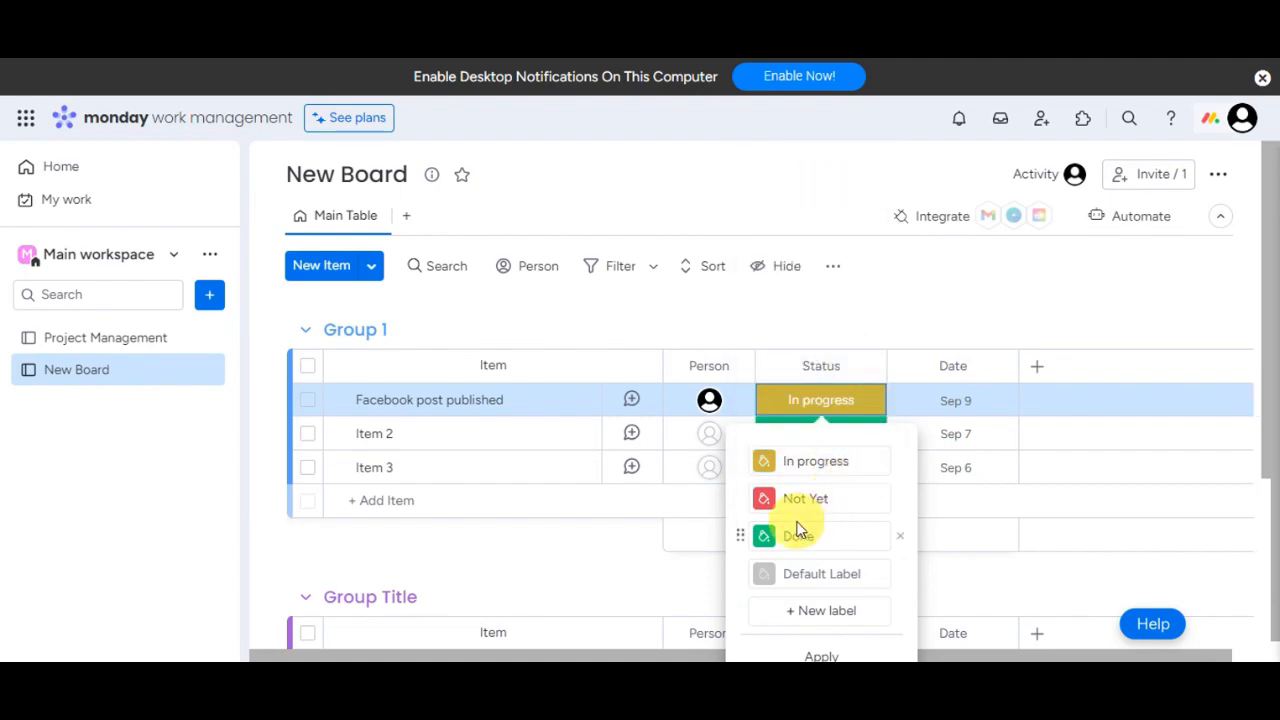
pyautogui.click(765, 498)
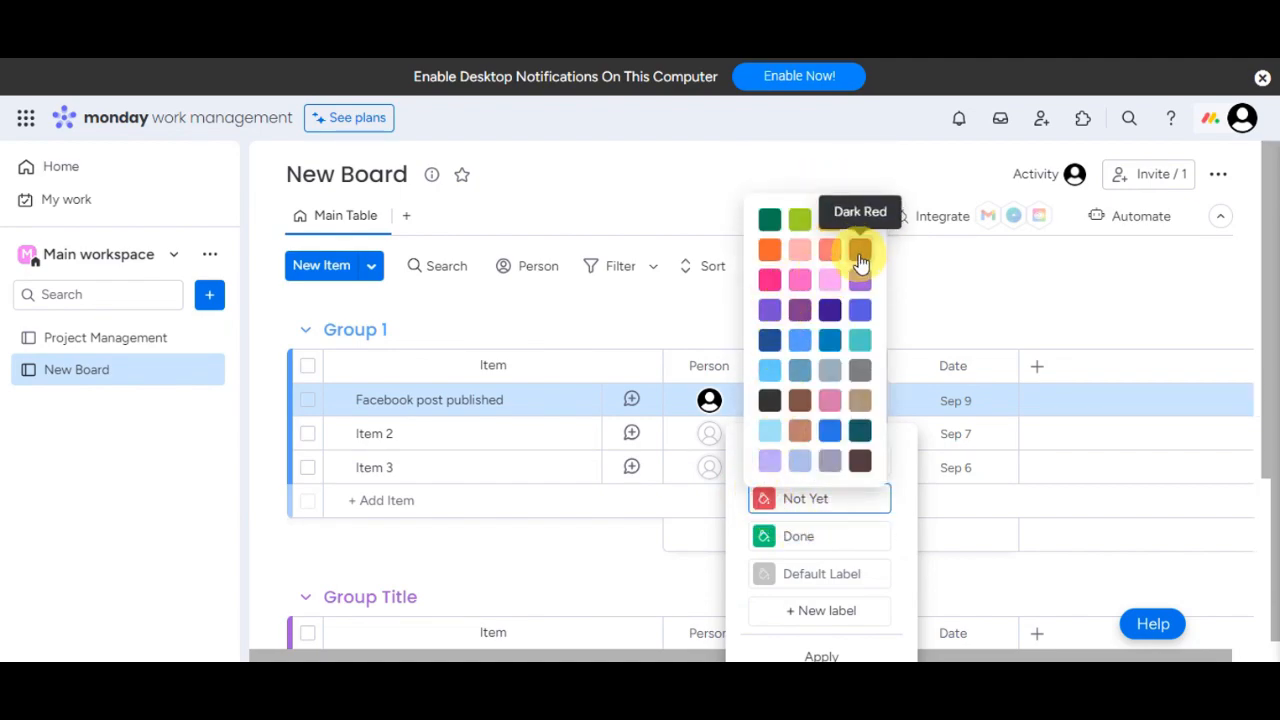
pyautogui.click(860, 252)
# Step: Try a turquoise color for the Done status label and restore its green color
pyautogui.click(765, 537)
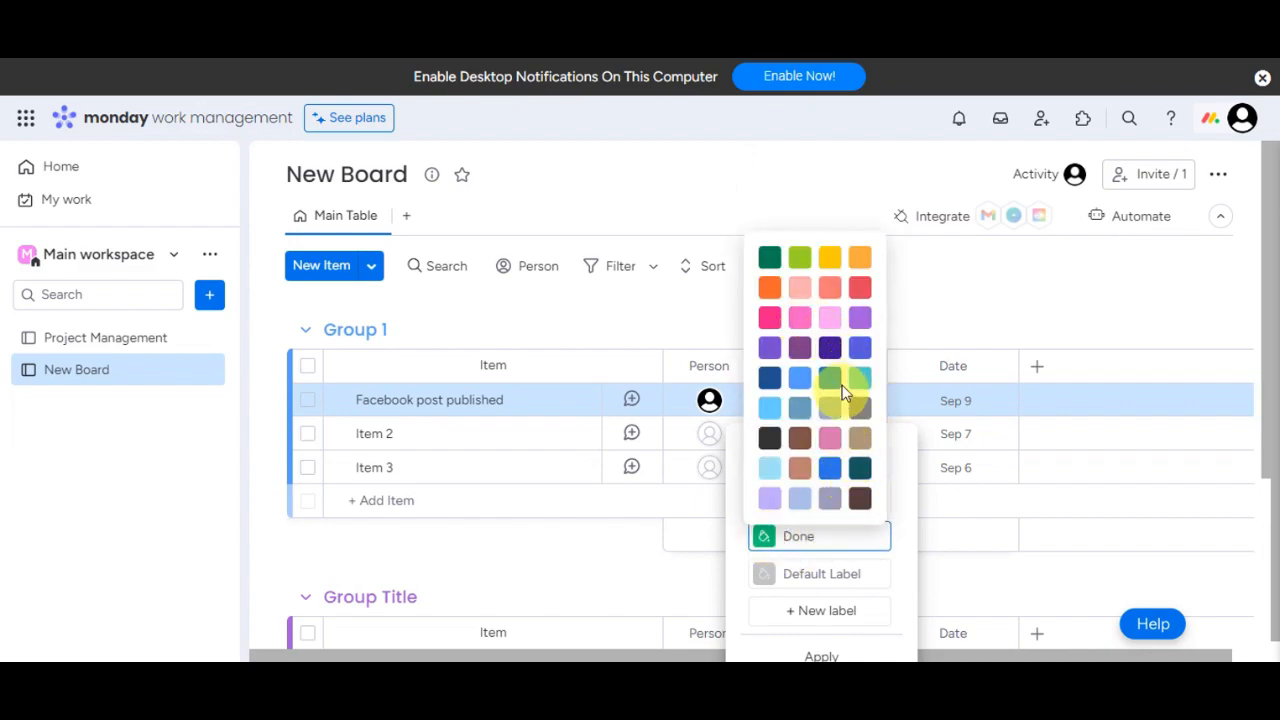
pyautogui.click(860, 390)
pyautogui.click(763, 536)
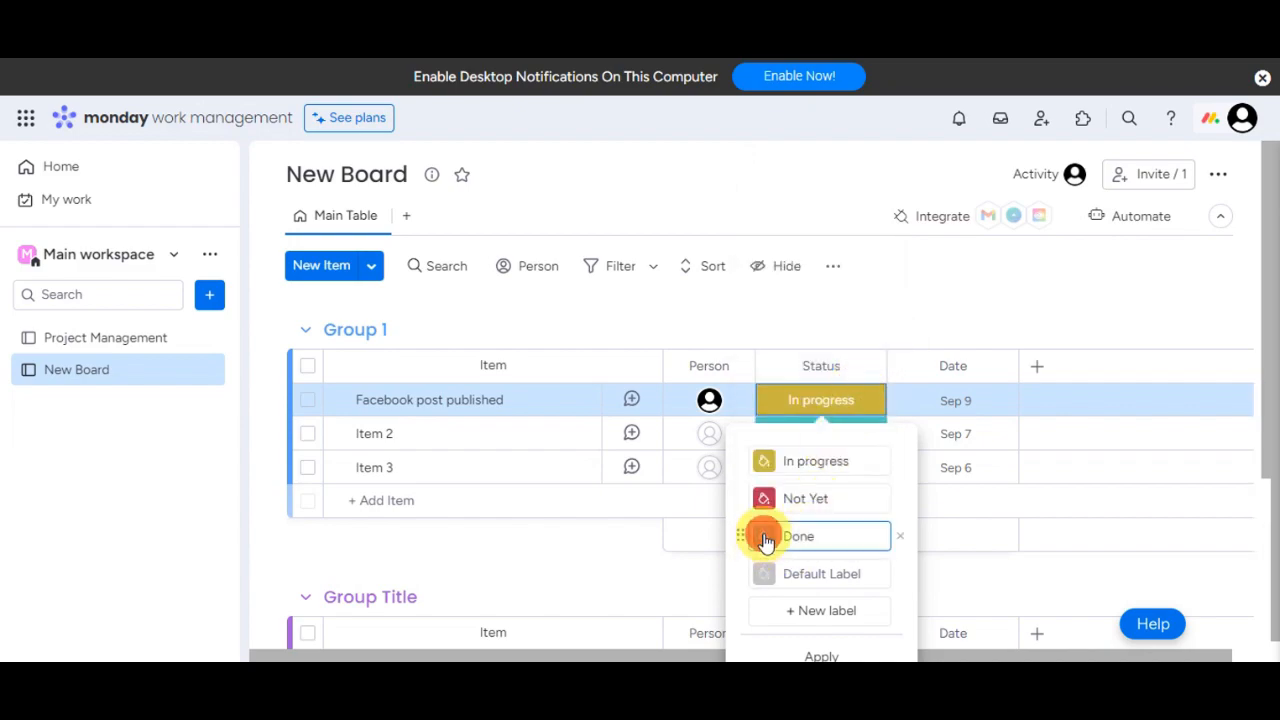
pyautogui.click(800, 257)
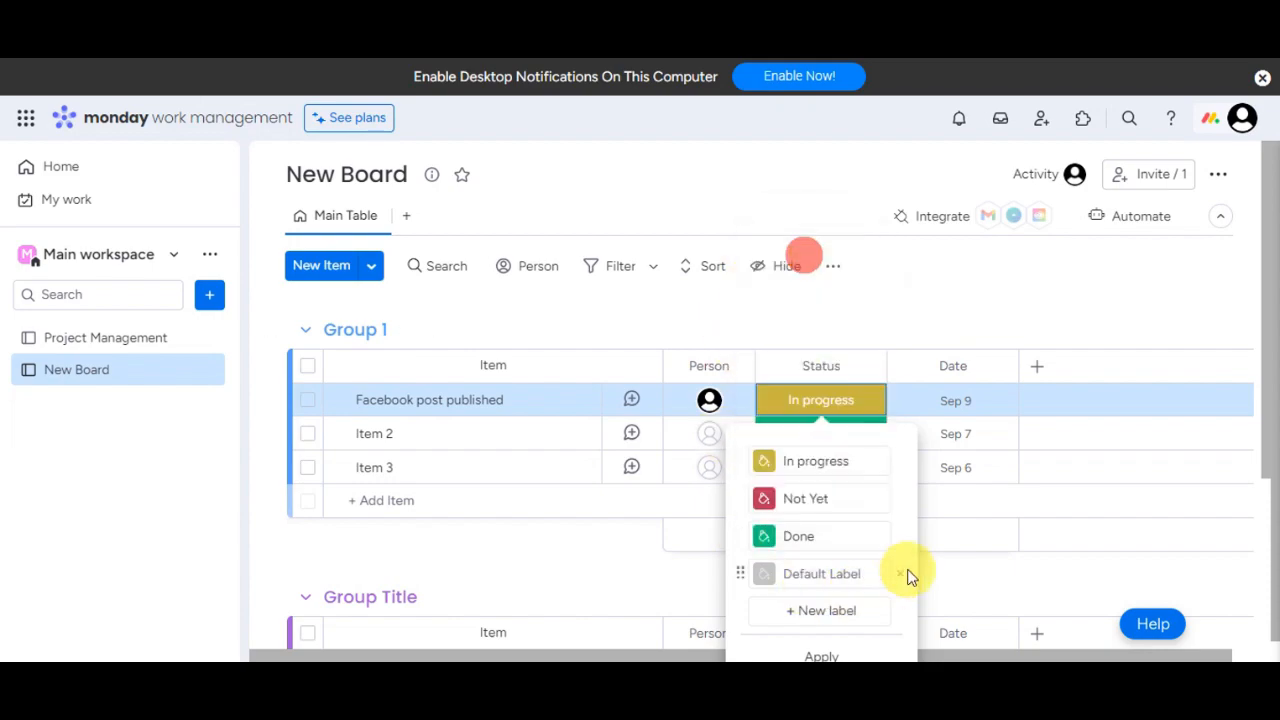
# Step: Apply the edited Status labels and close the label list
pyautogui.scroll(-1, 820, 645)
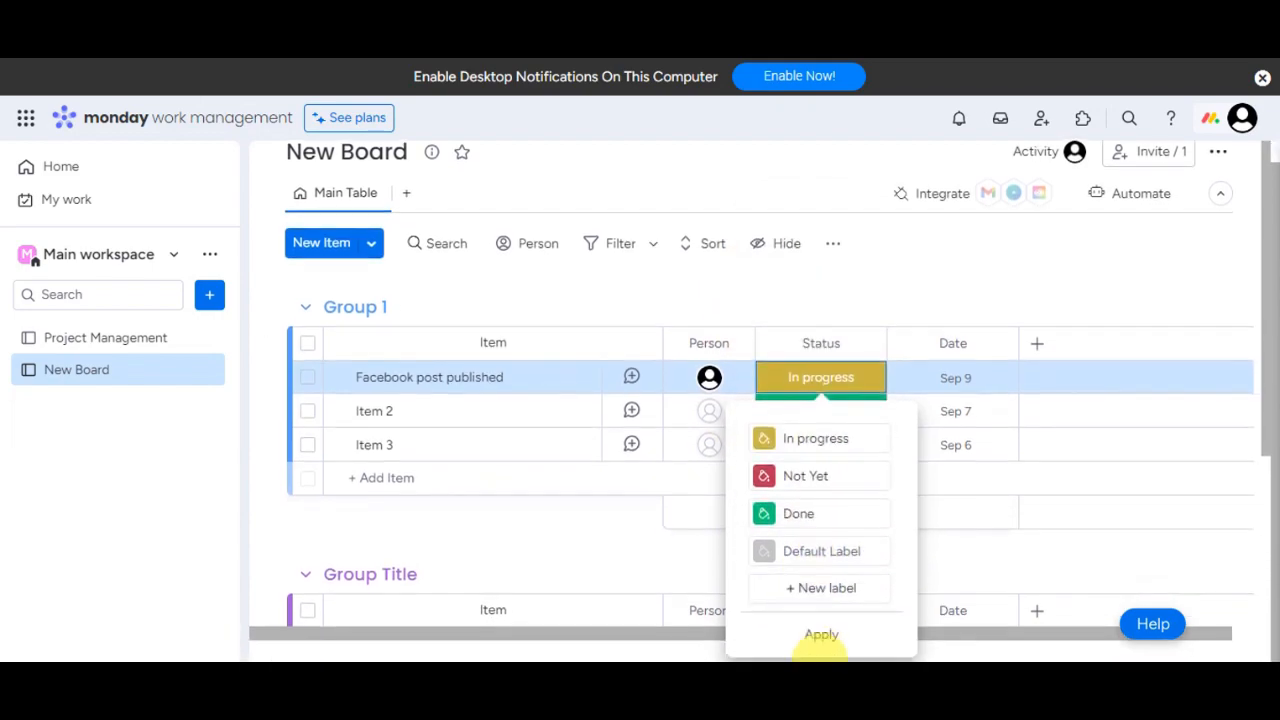
pyautogui.click(820, 632)
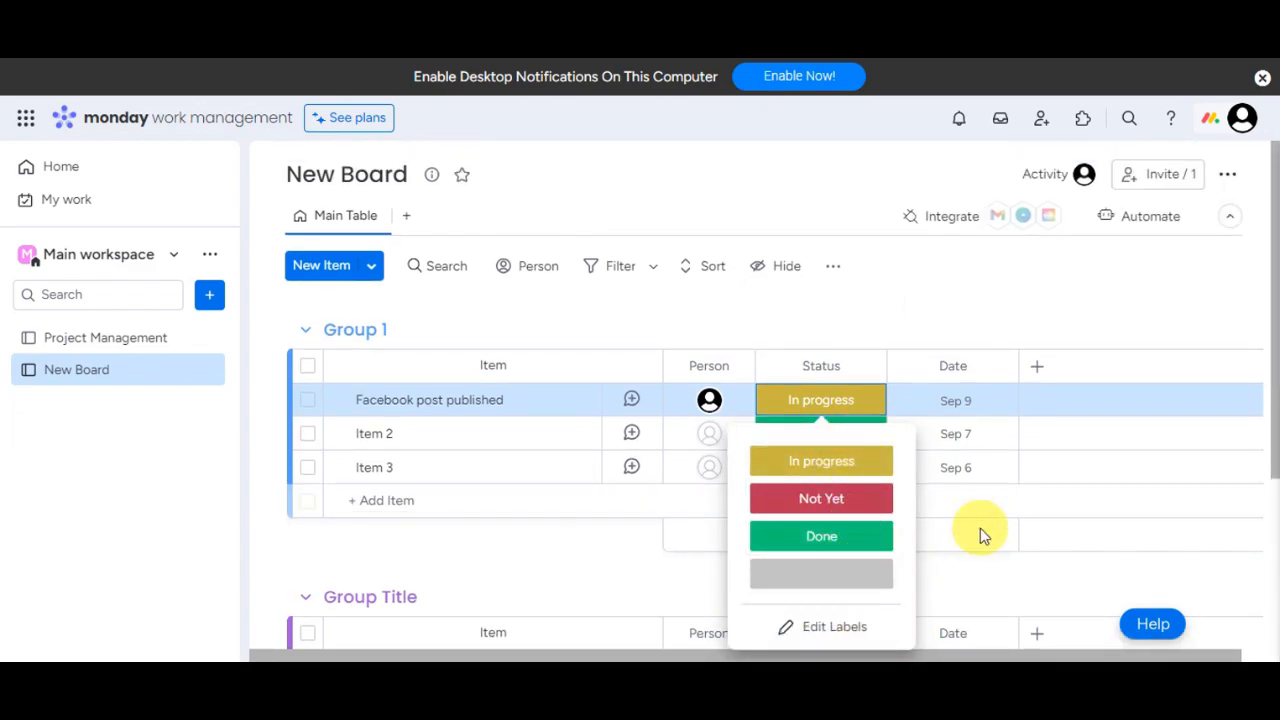
pyautogui.click(972, 336)
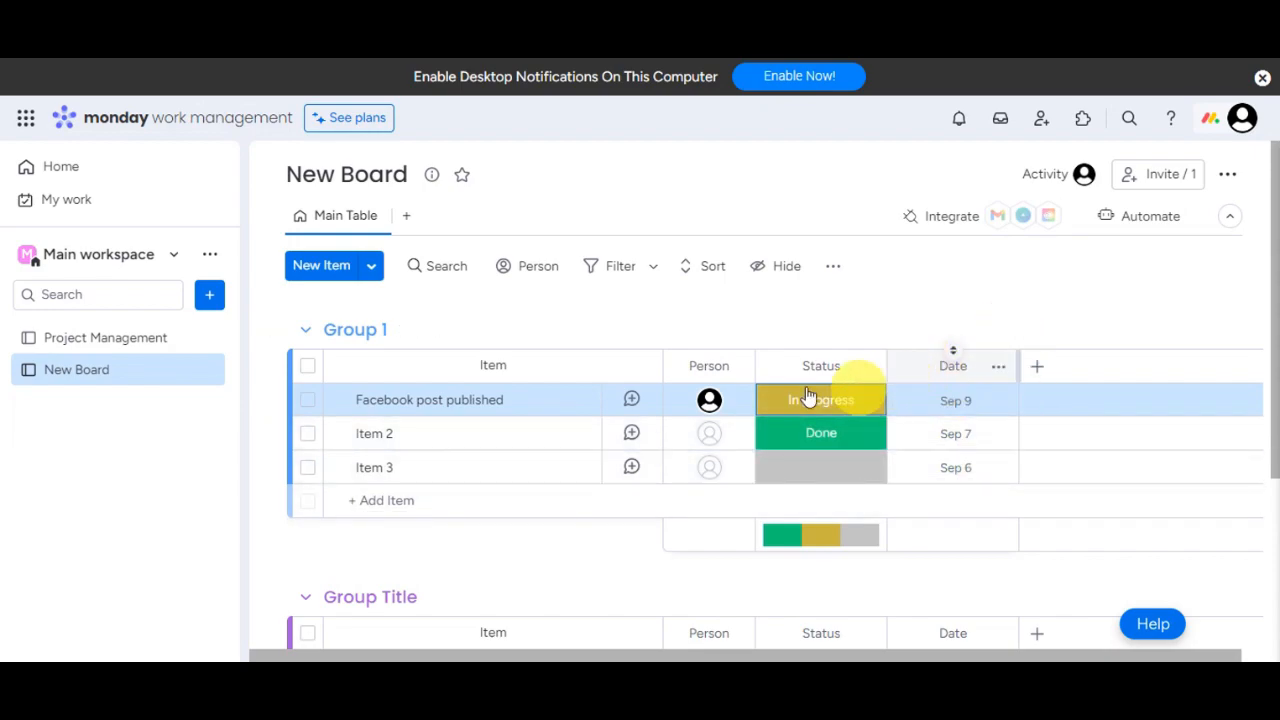
# Step: Dismiss the date picker tip and set the date of the "Facebook post published" item to March 14, 2026
pyautogui.click(974, 401)
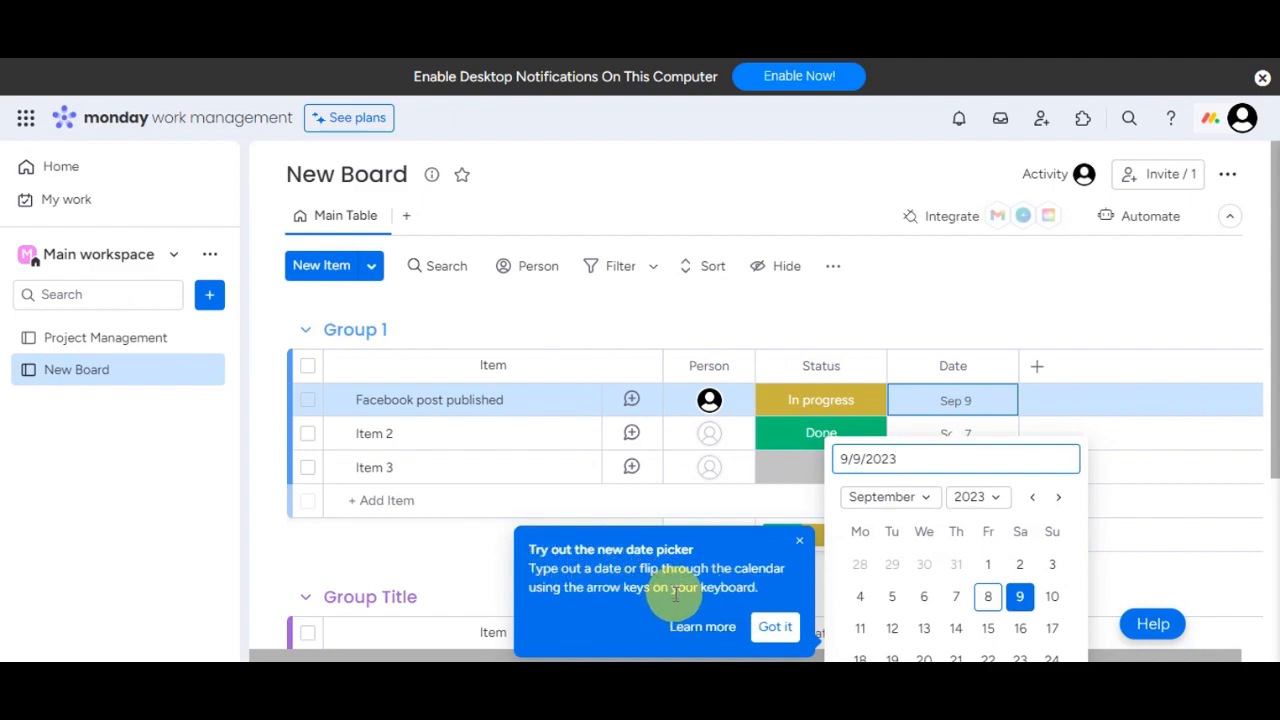
pyautogui.click(763, 622)
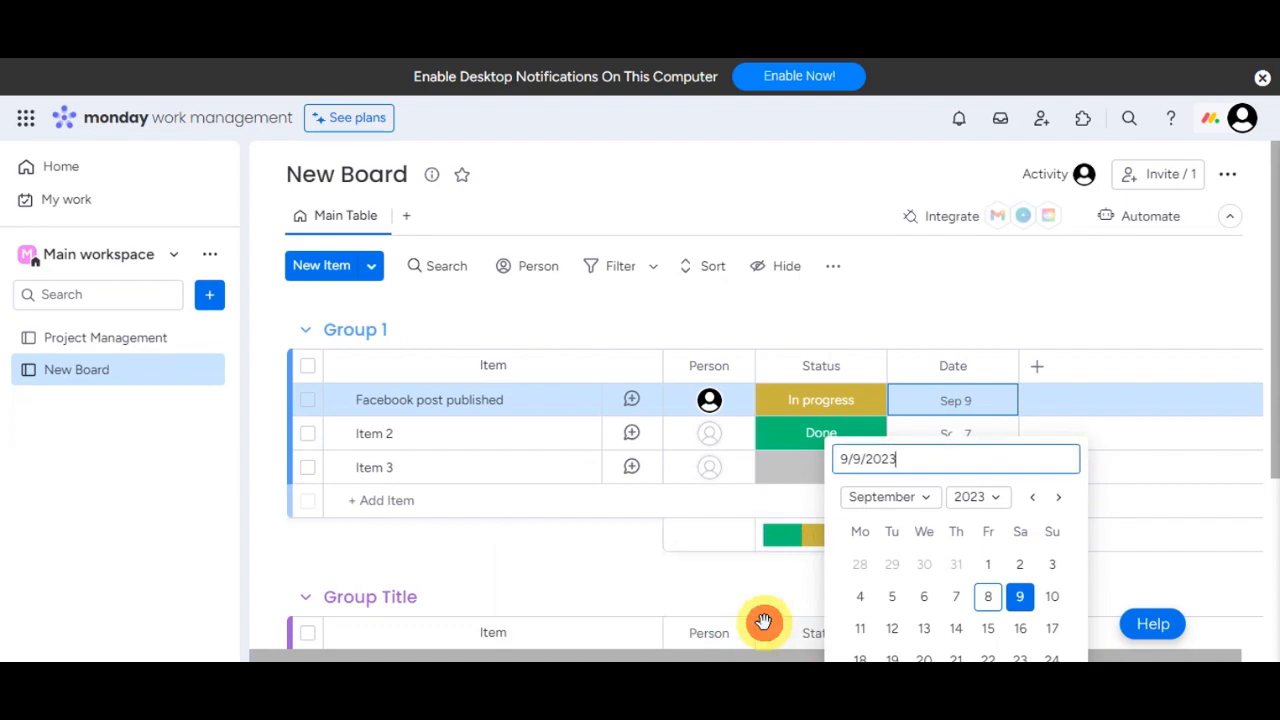
pyautogui.click(930, 497)
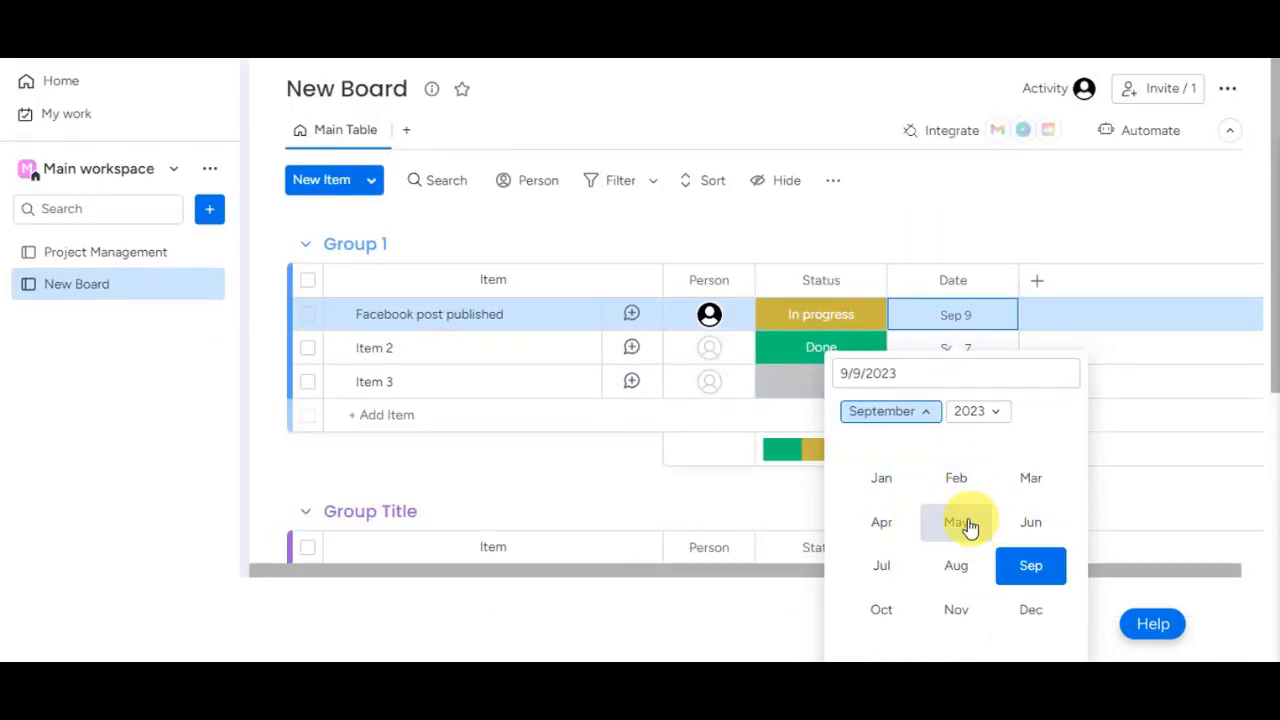
pyautogui.click(1008, 477)
pyautogui.click(963, 418)
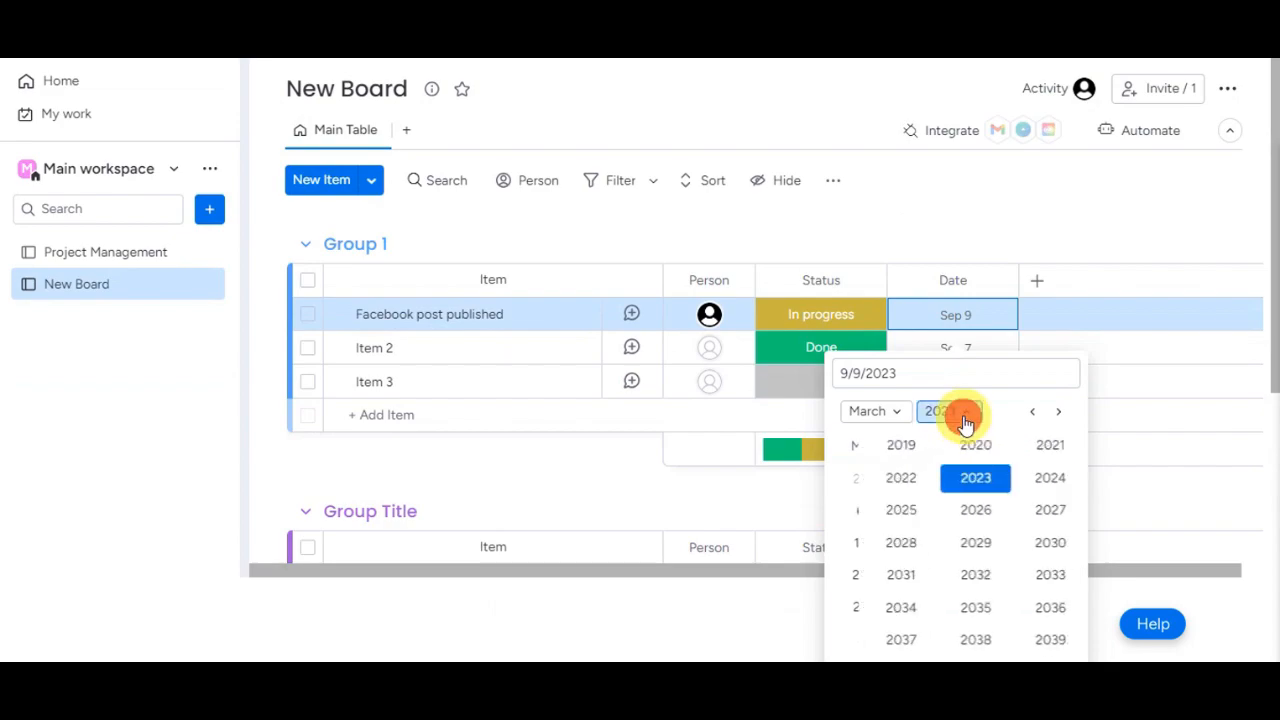
pyautogui.click(957, 514)
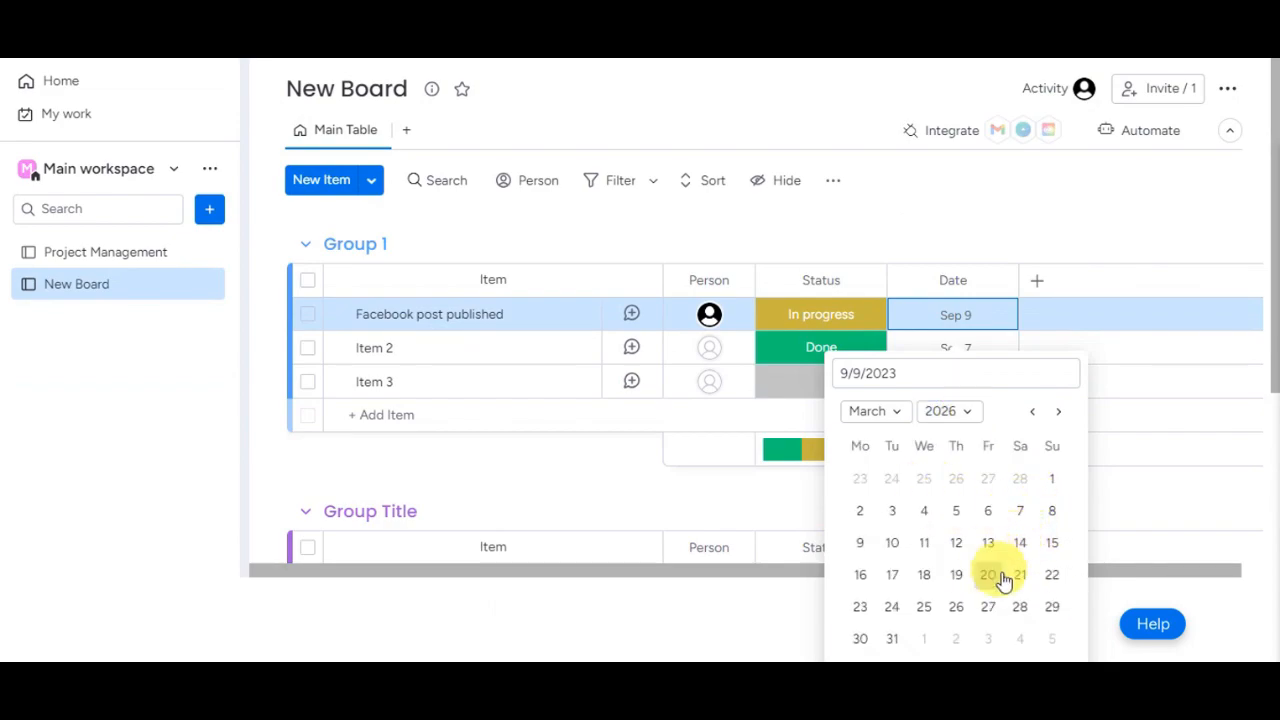
pyautogui.click(1018, 542)
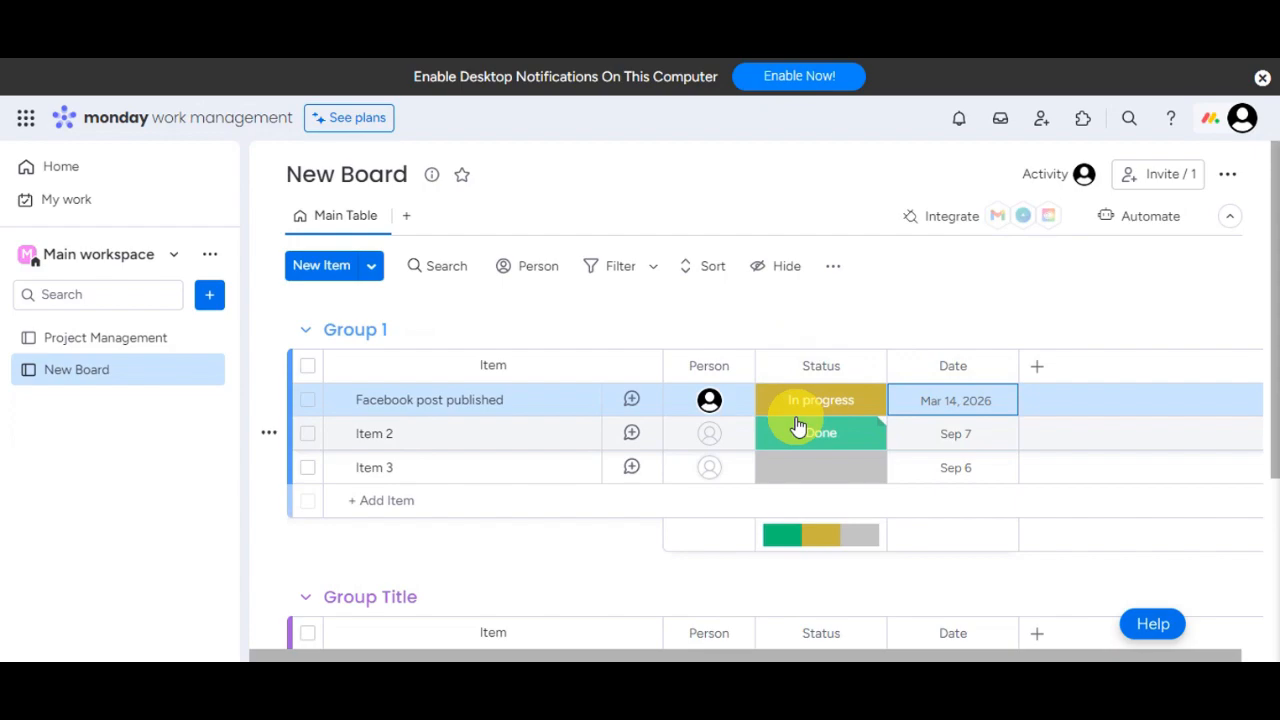
# Step: Review the column types that can be added to New Board and close the list without adding one
pyautogui.click(1040, 372)
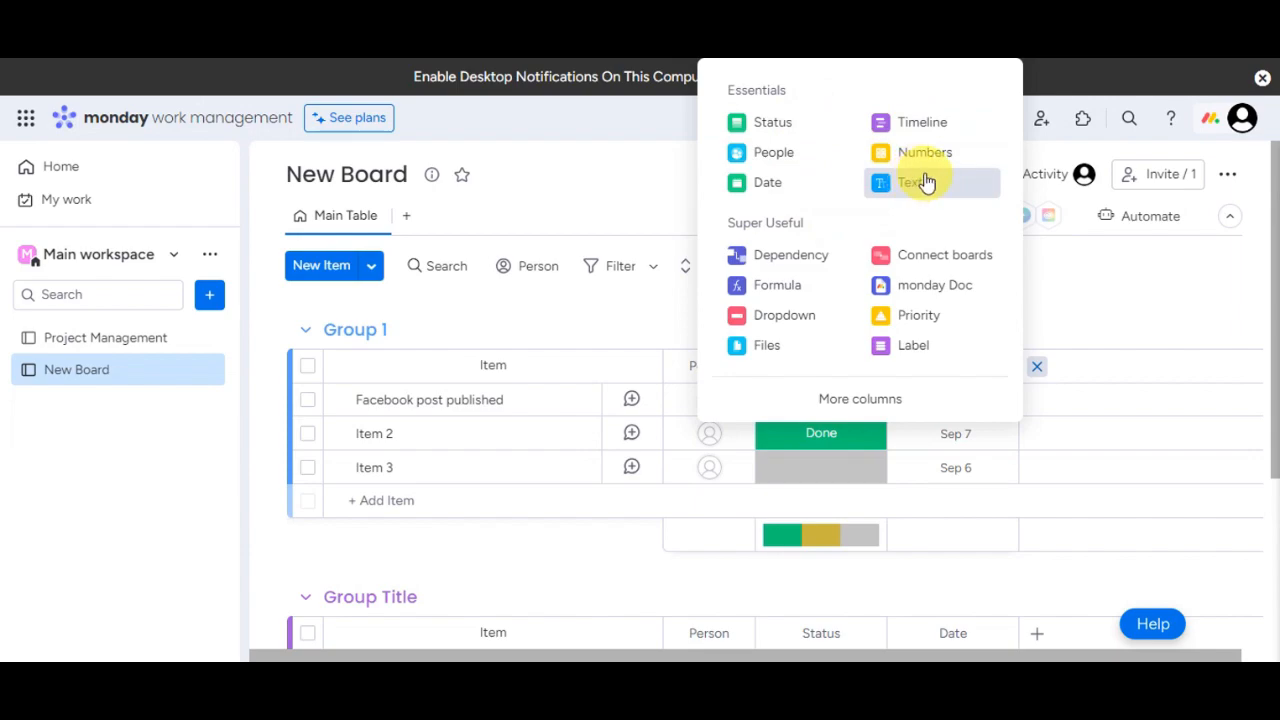
pyautogui.click(1066, 268)
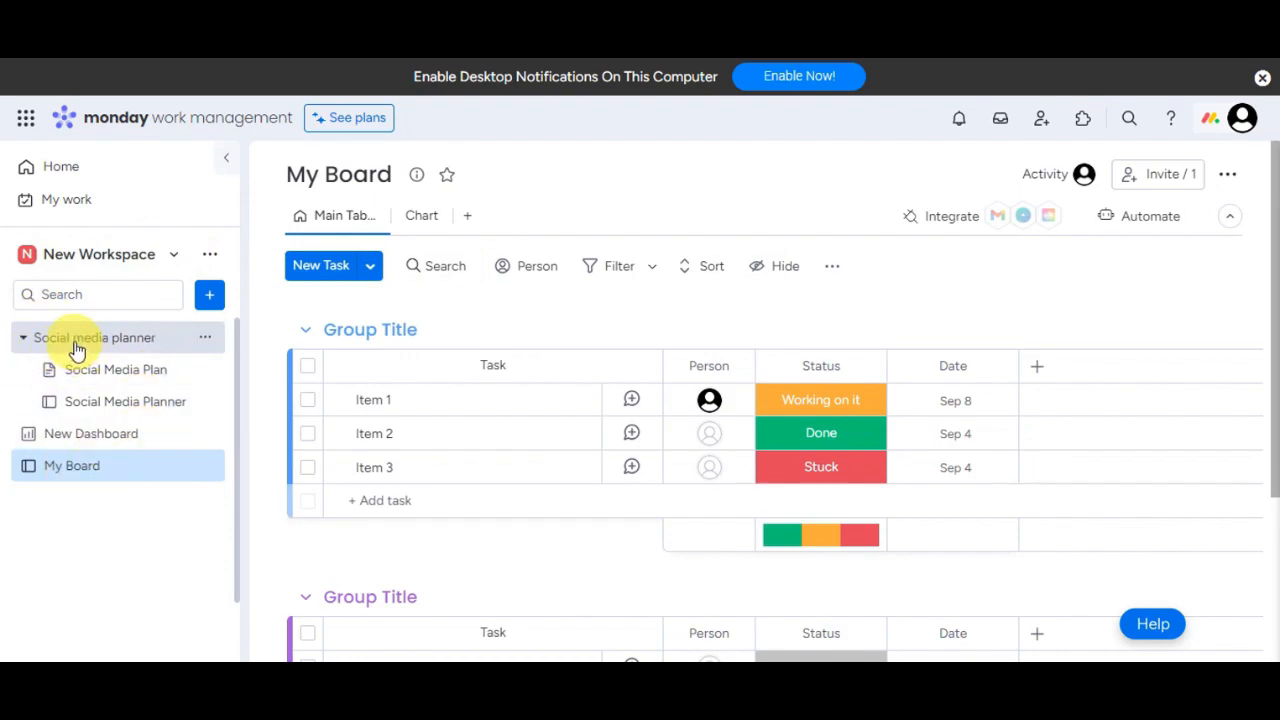
# Step: View New Dashboard, return to My Board in New Workspace, and open the options of its Date column
pyautogui.click(84, 434)
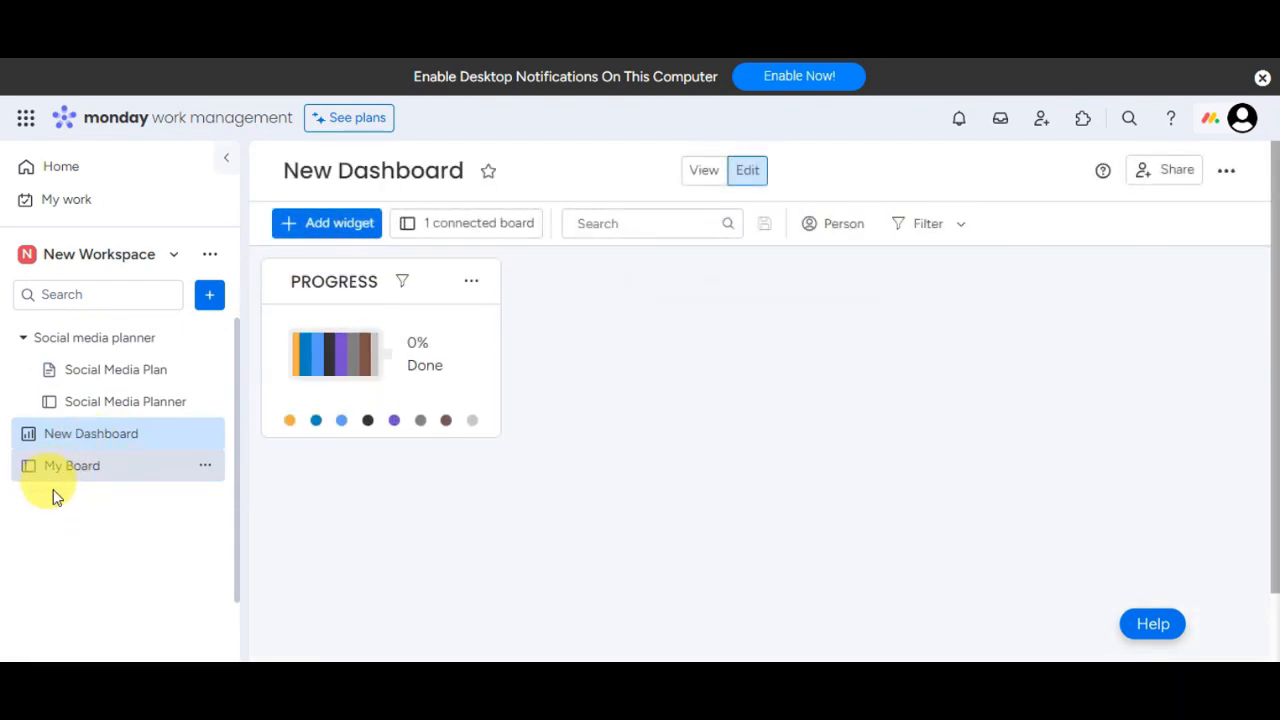
pyautogui.click(68, 474)
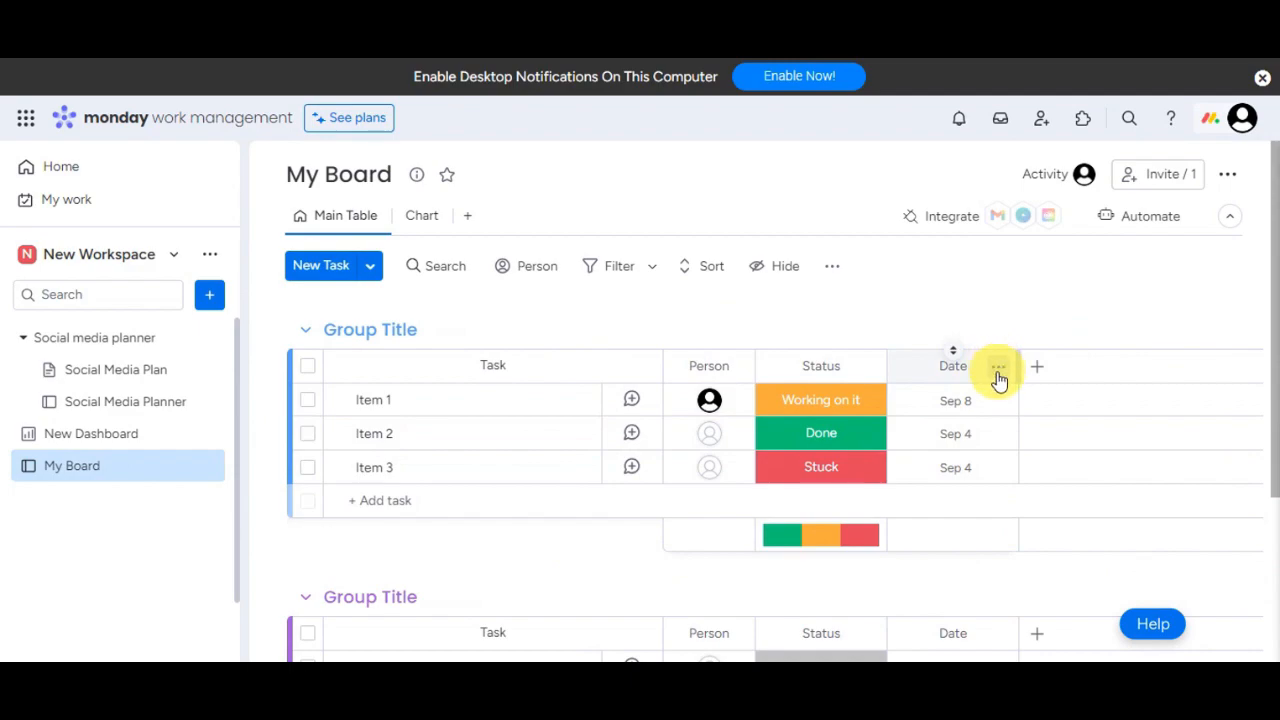
pyautogui.click(998, 370)
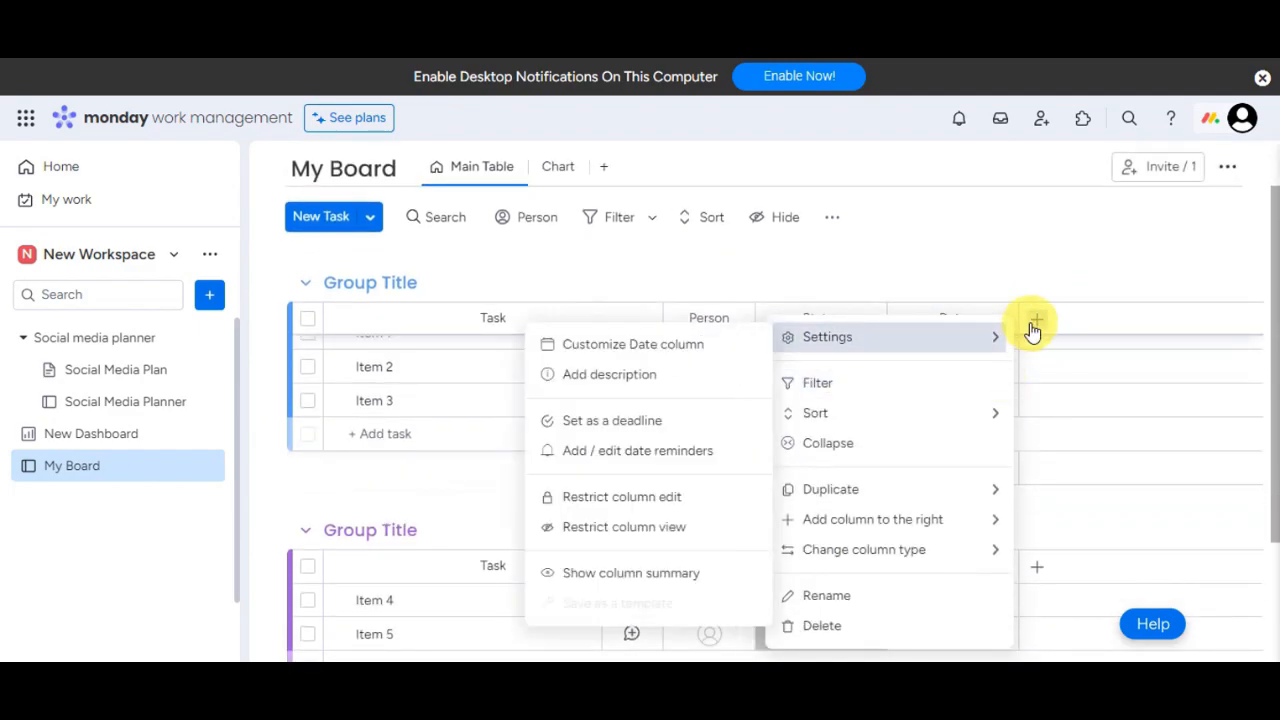
# Step: Set the Date column as a deadline, connecting it to the Status column and the Person column
pyautogui.moveTo(895, 370)
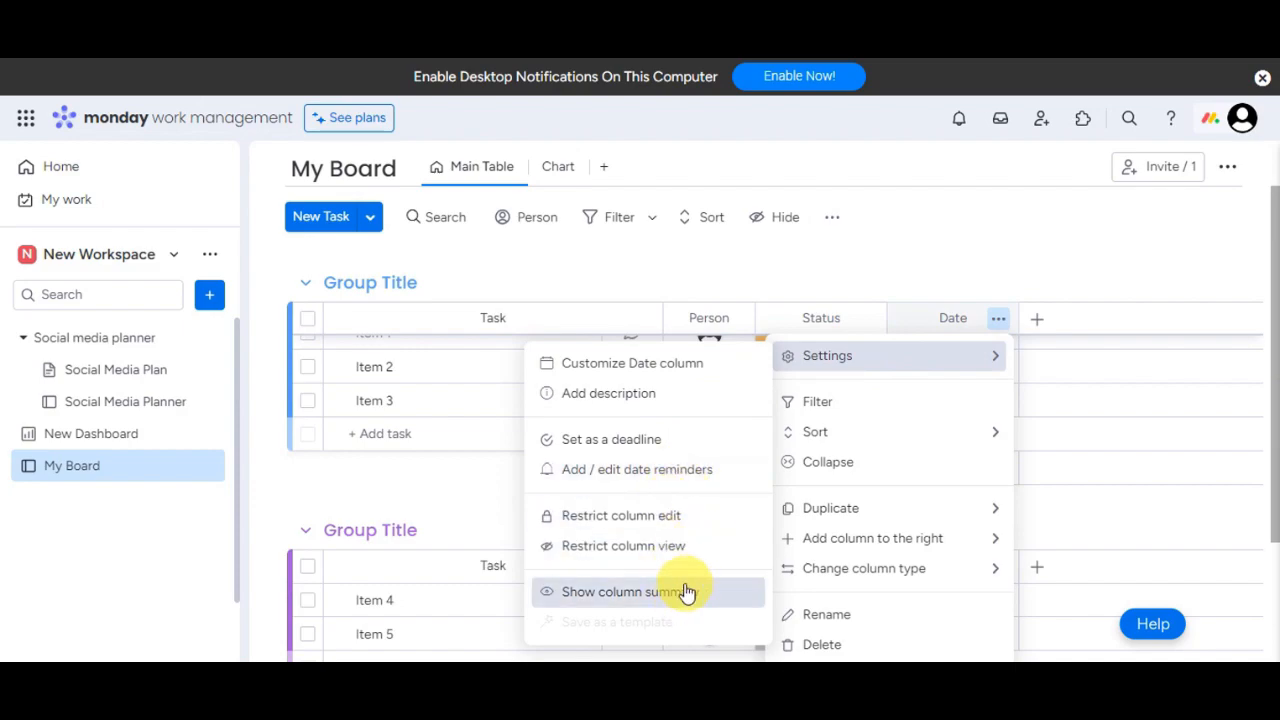
pyautogui.click(645, 442)
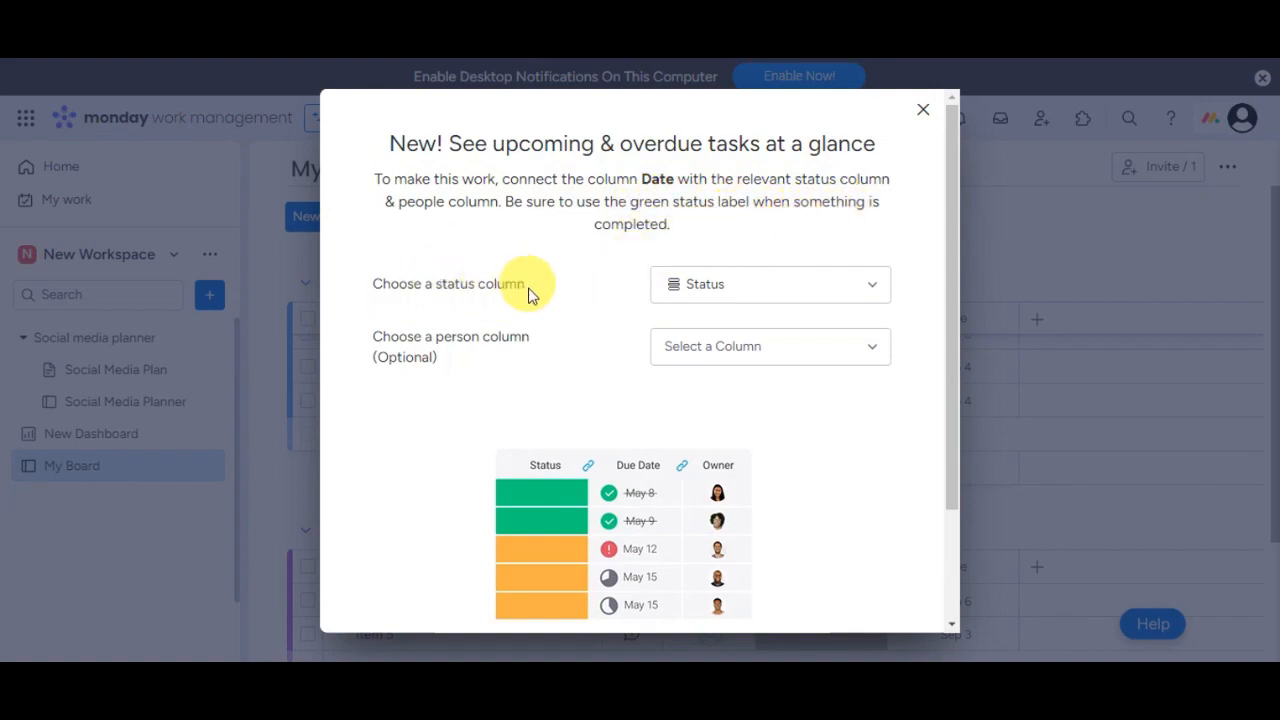
pyautogui.click(877, 296)
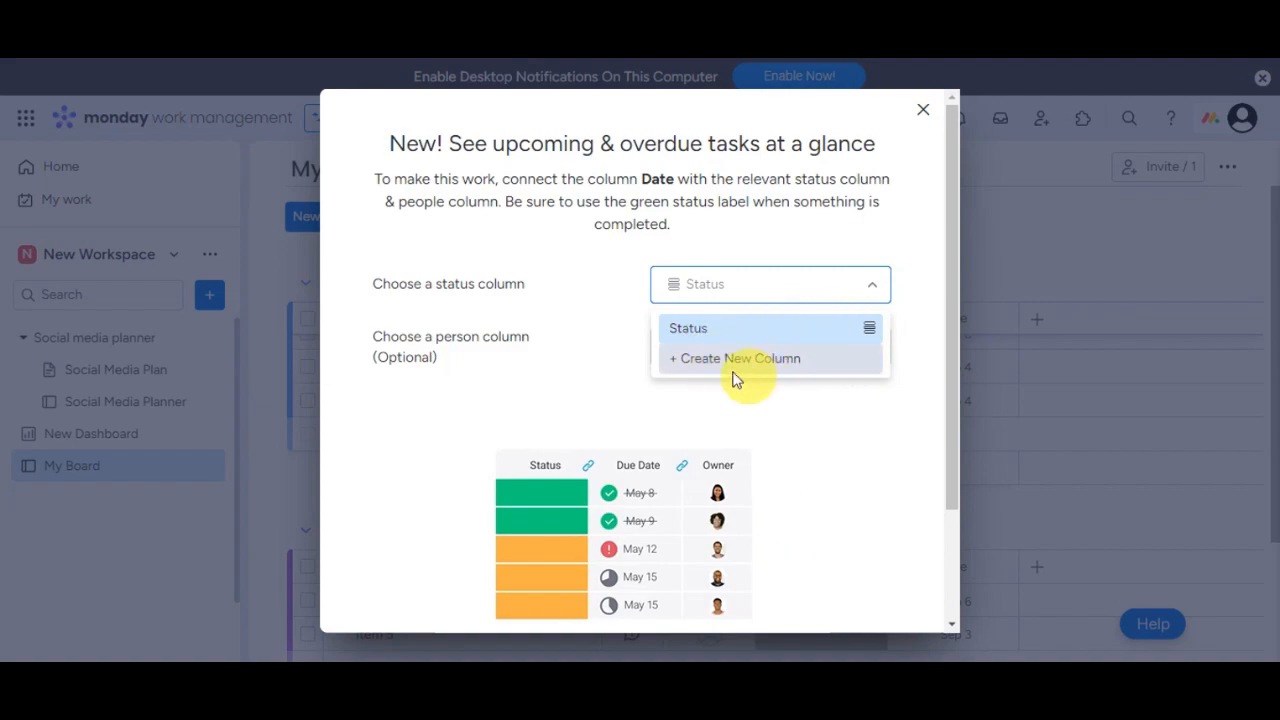
pyautogui.click(586, 263)
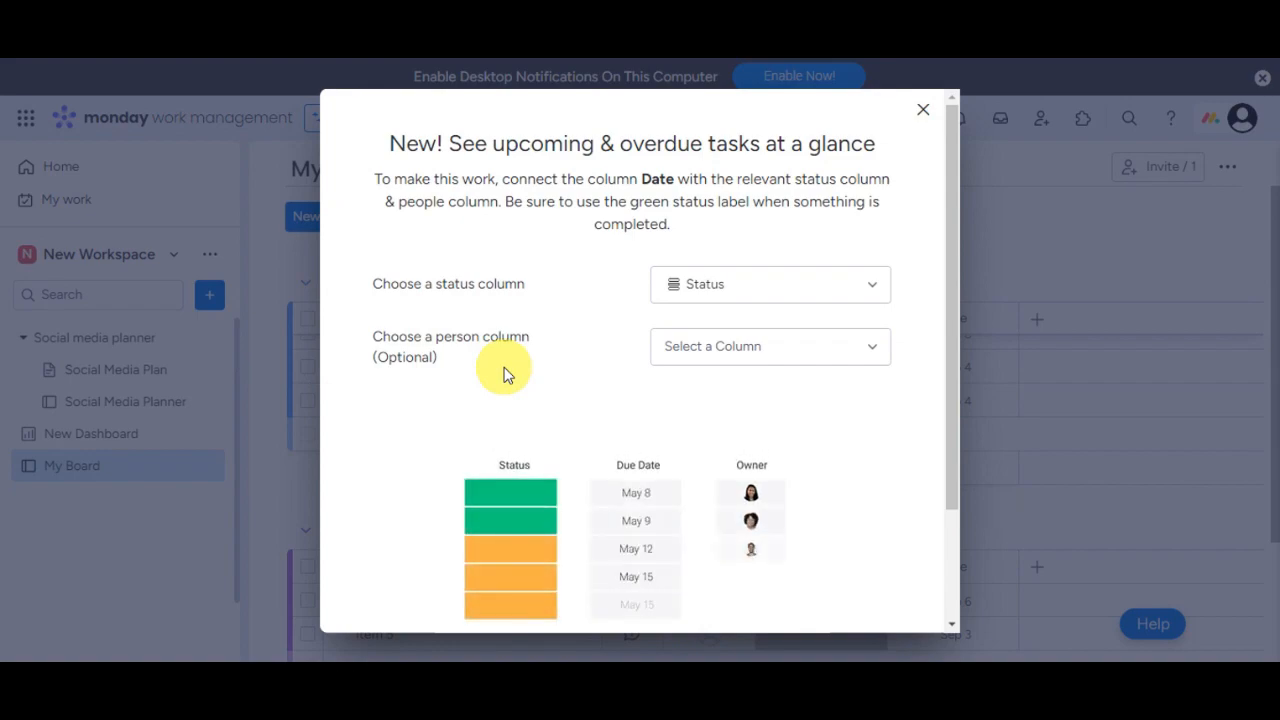
pyautogui.click(870, 350)
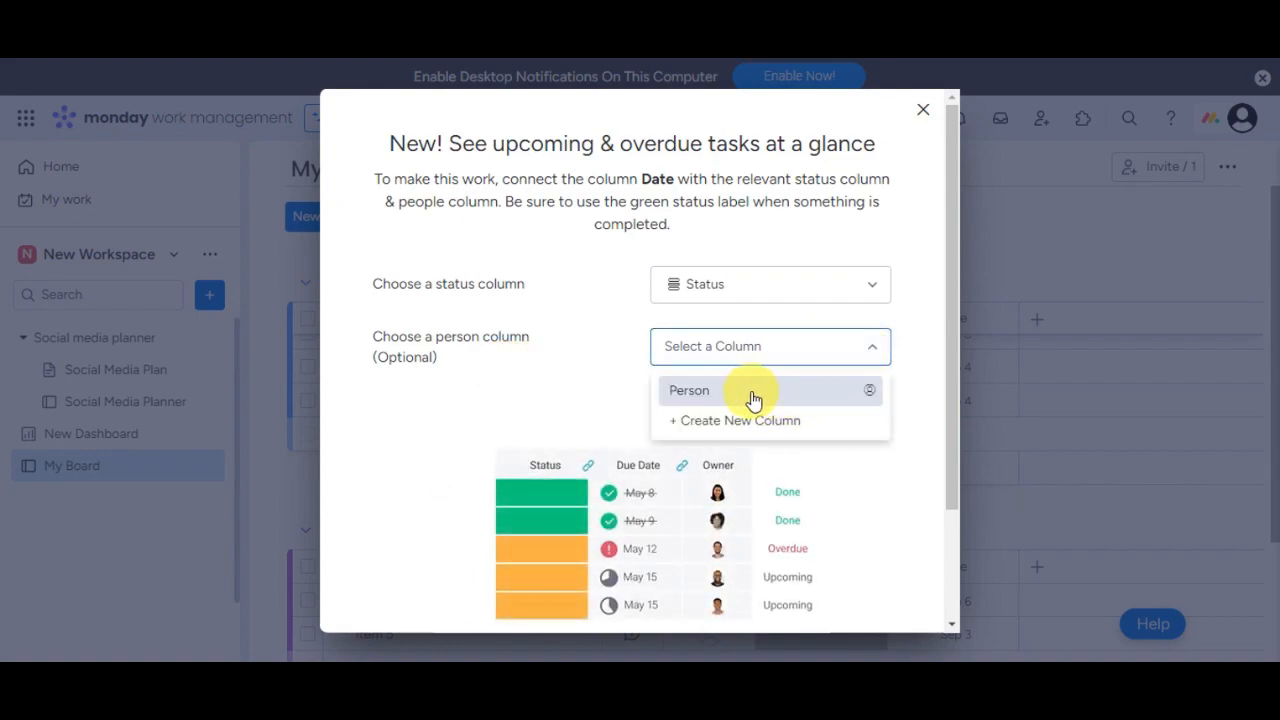
pyautogui.click(754, 398)
pyautogui.click(878, 350)
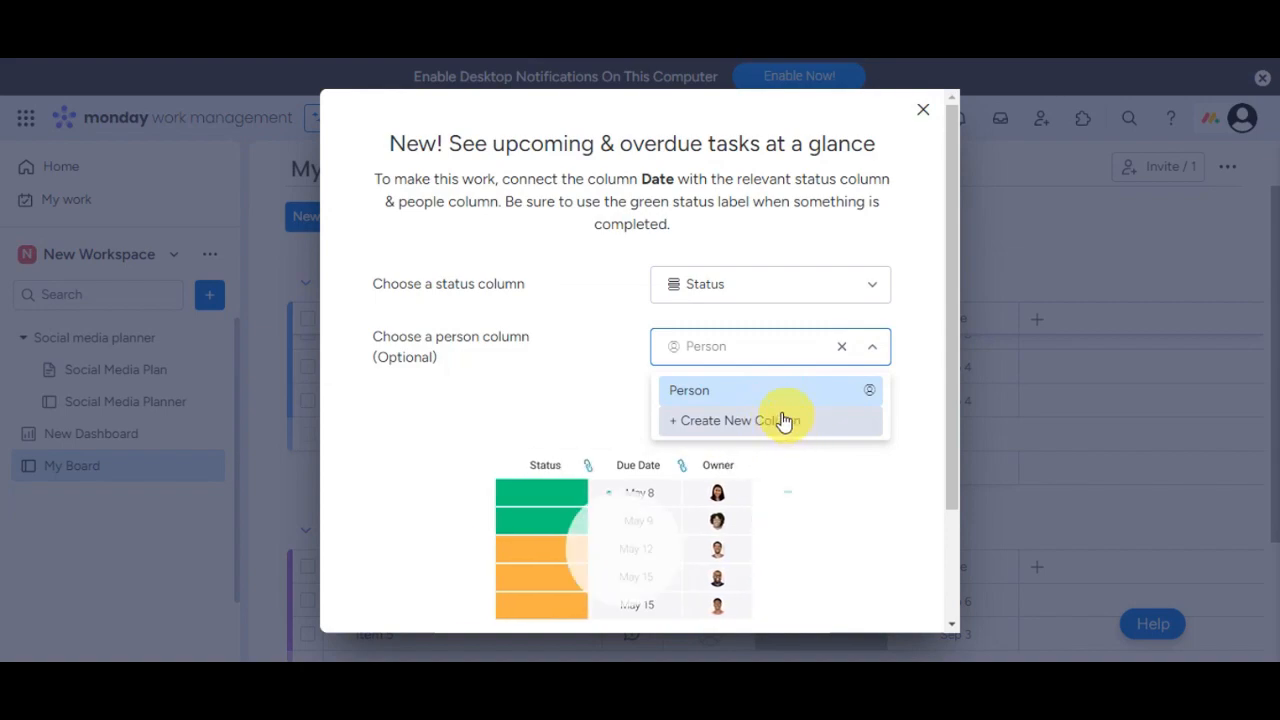
pyautogui.click(919, 385)
pyautogui.scroll(-3, 920, 380)
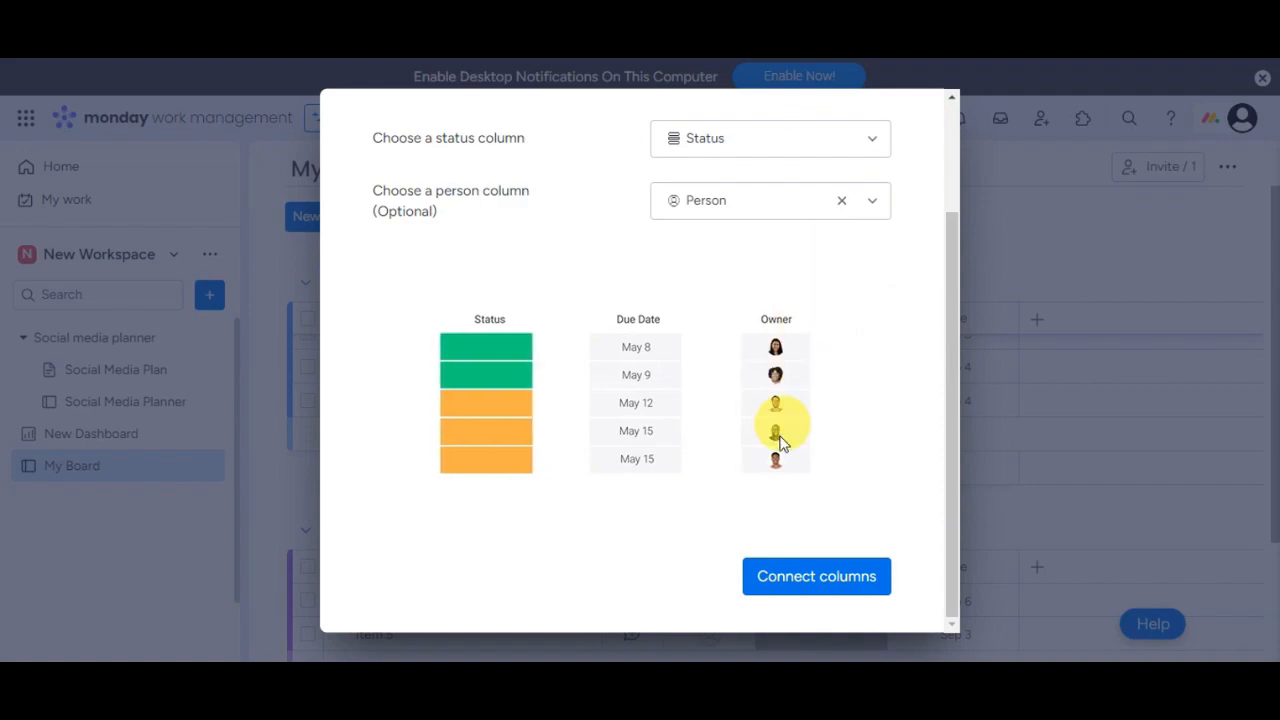
pyautogui.click(836, 589)
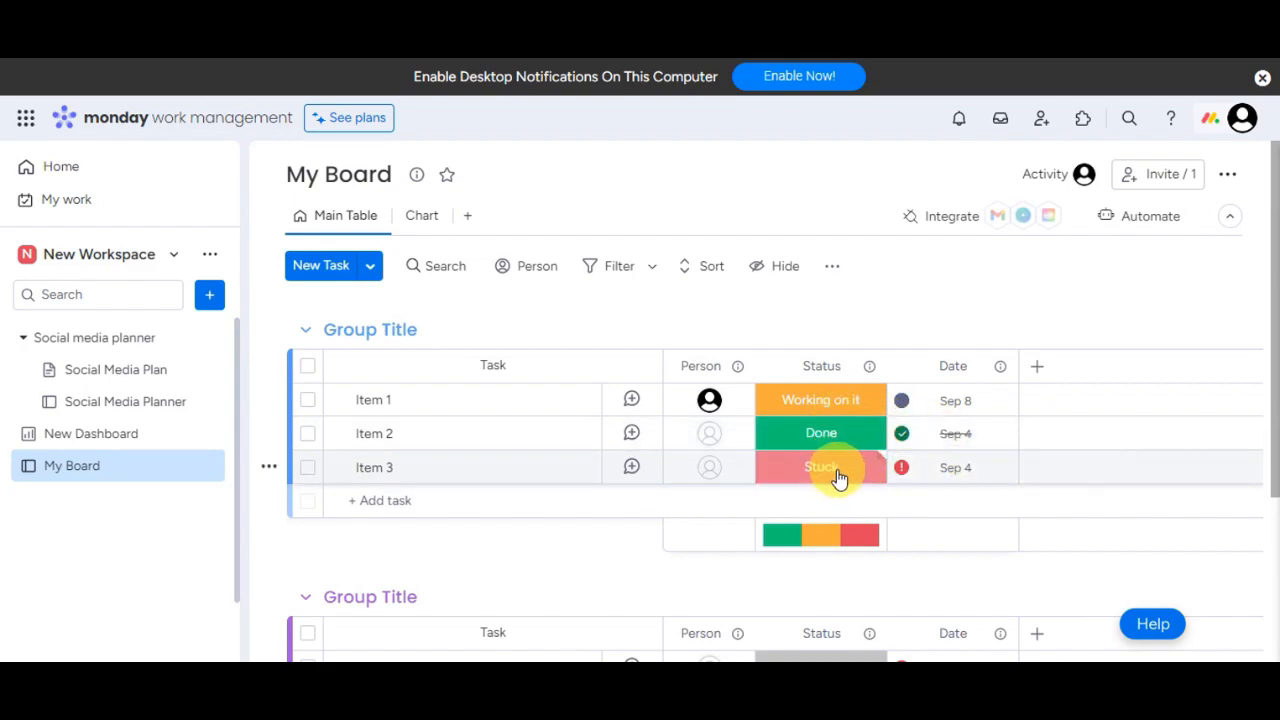
# Step: Change Item 1's date to Sep 10 and Item 3's date to Sep 16 in the first group
pyautogui.moveTo(902, 468)
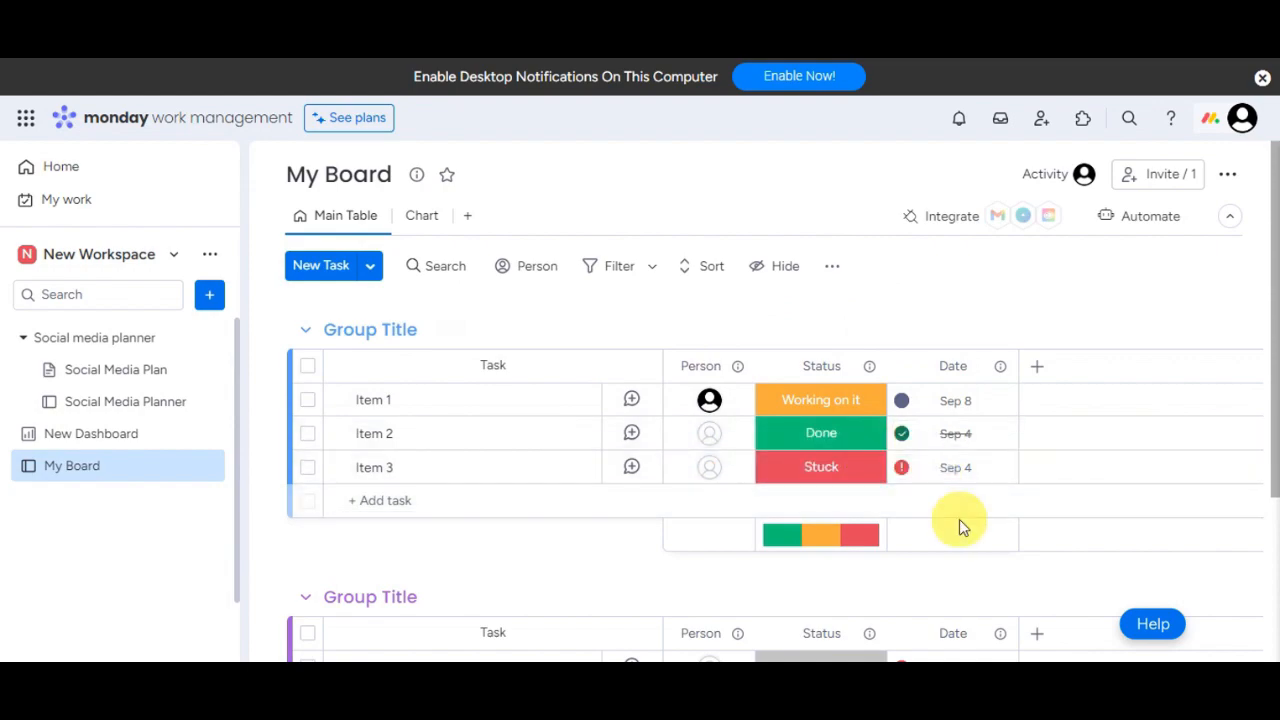
pyautogui.click(970, 400)
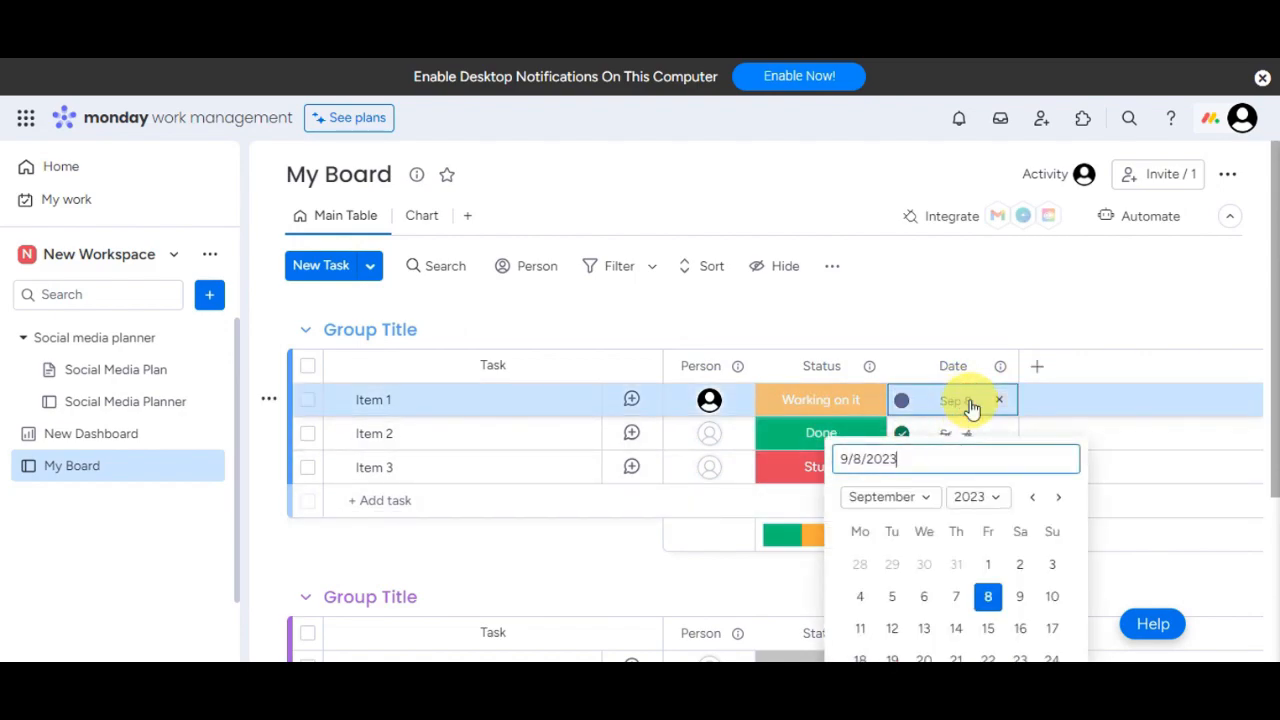
pyautogui.click(1056, 600)
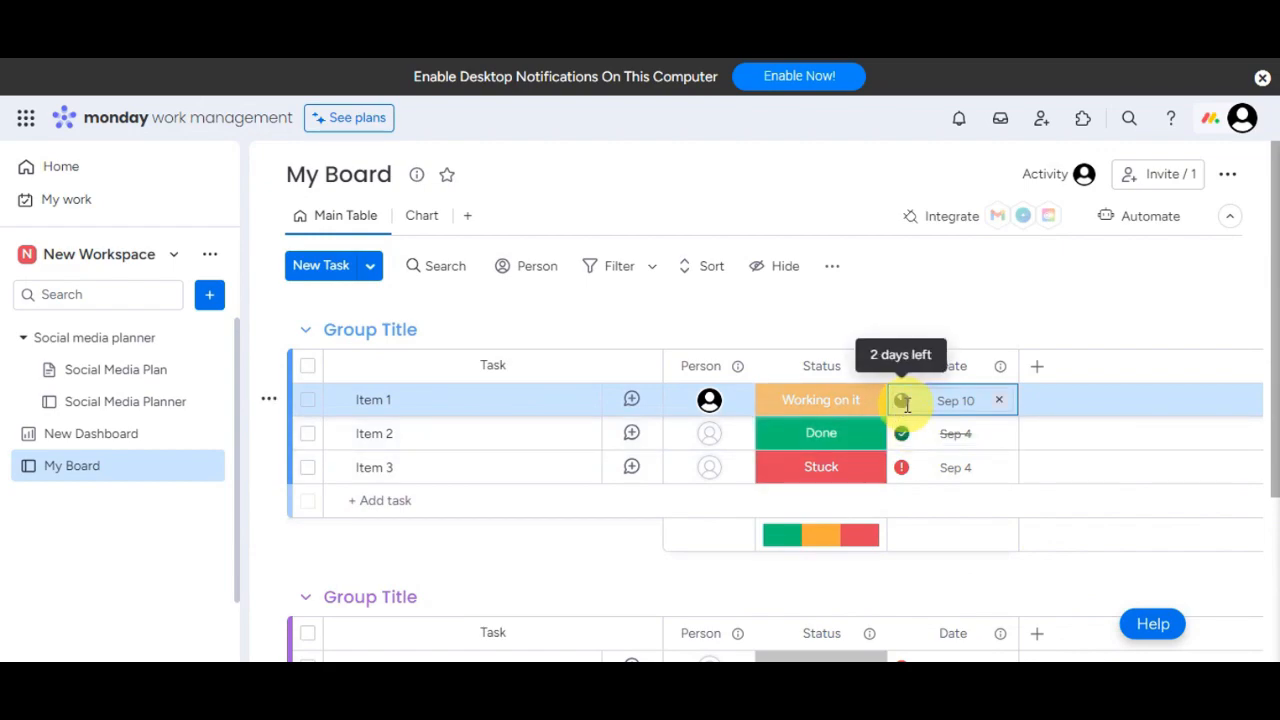
pyautogui.click(951, 467)
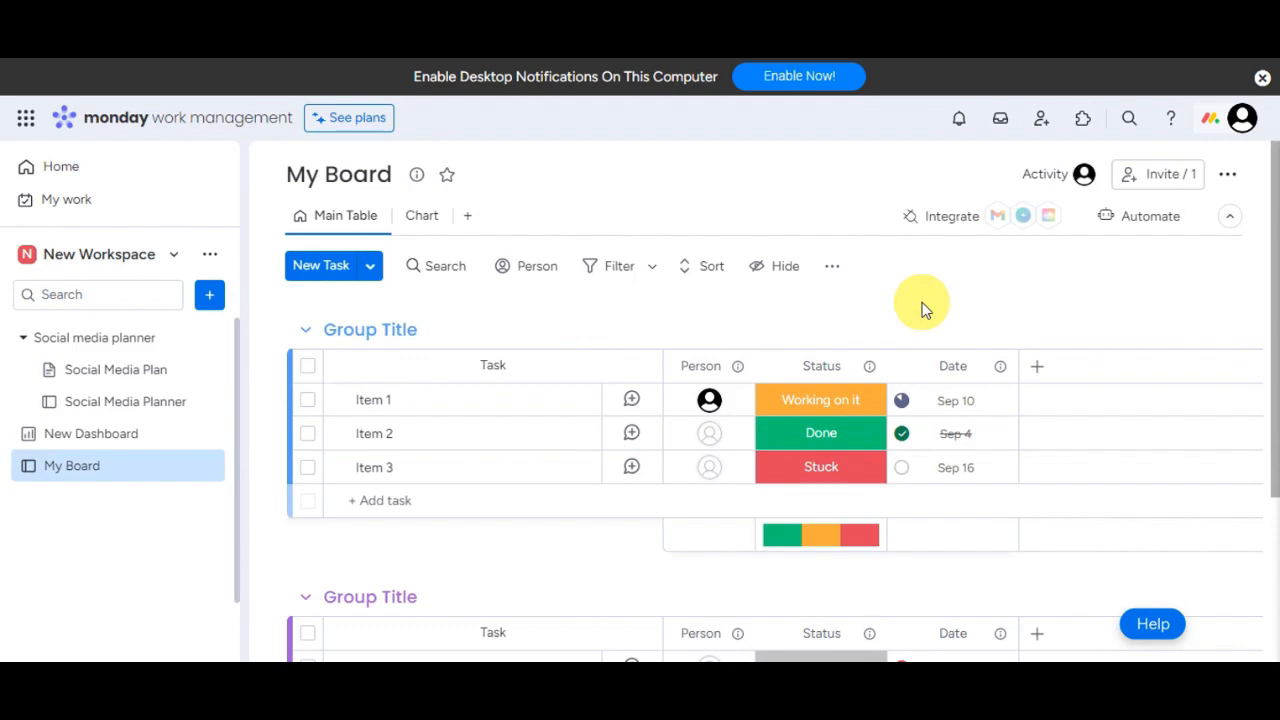
# Step: Add a Text column to the board and name it DESCRIPTION
pyautogui.click(1038, 369)
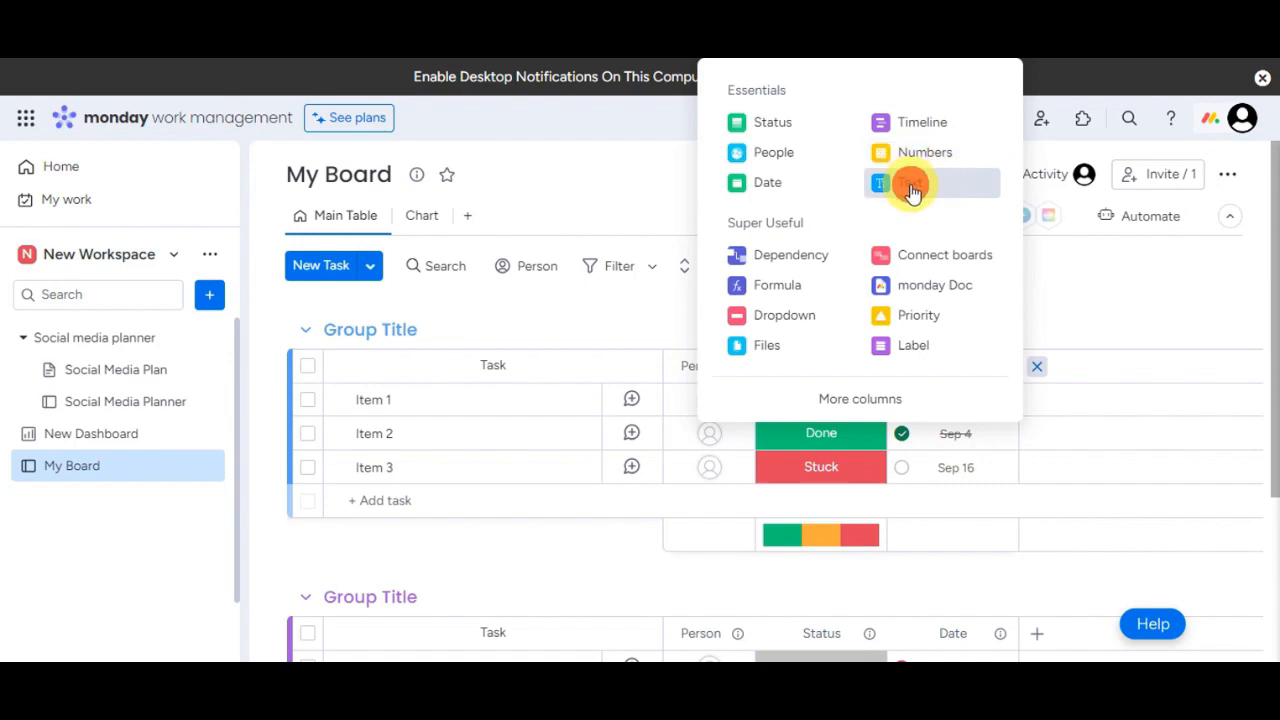
pyautogui.click(910, 183)
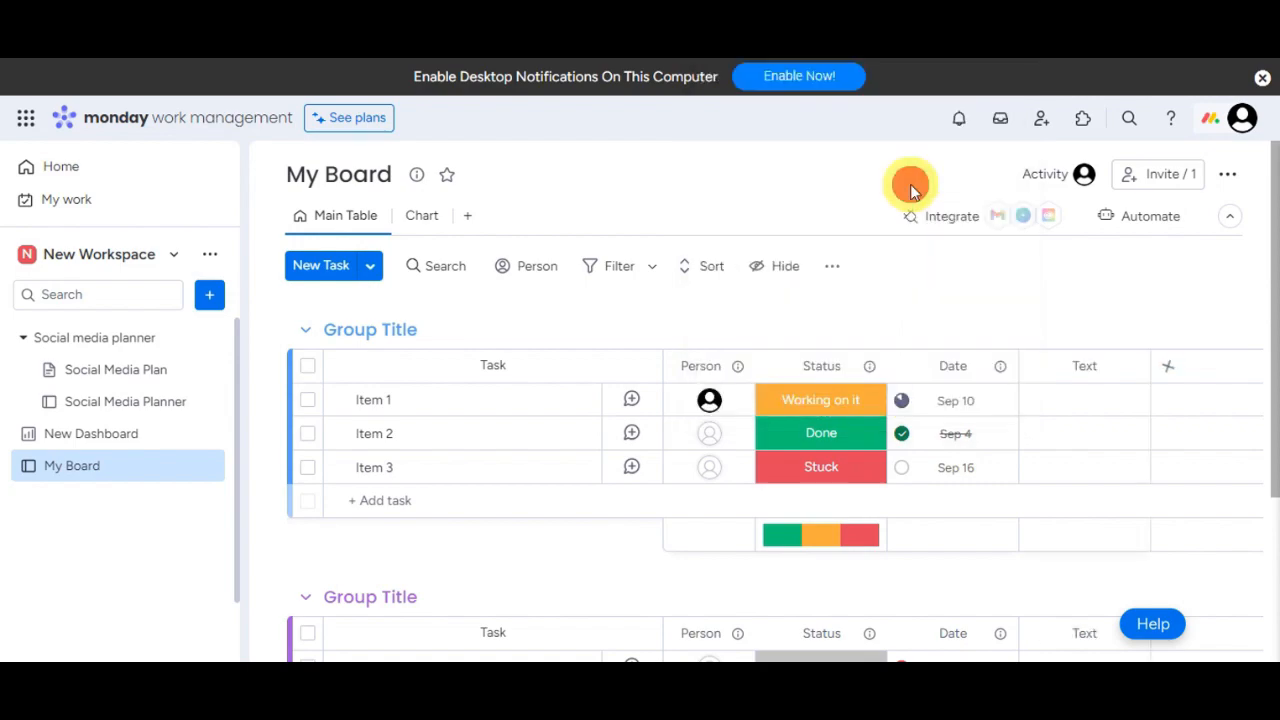
pyautogui.moveTo(1089, 366)
pyautogui.mouseDown()
pyautogui.moveTo(1075, 367)
pyautogui.moveTo(1086, 366)
pyautogui.mouseUp()
pyautogui.click(1086, 367)
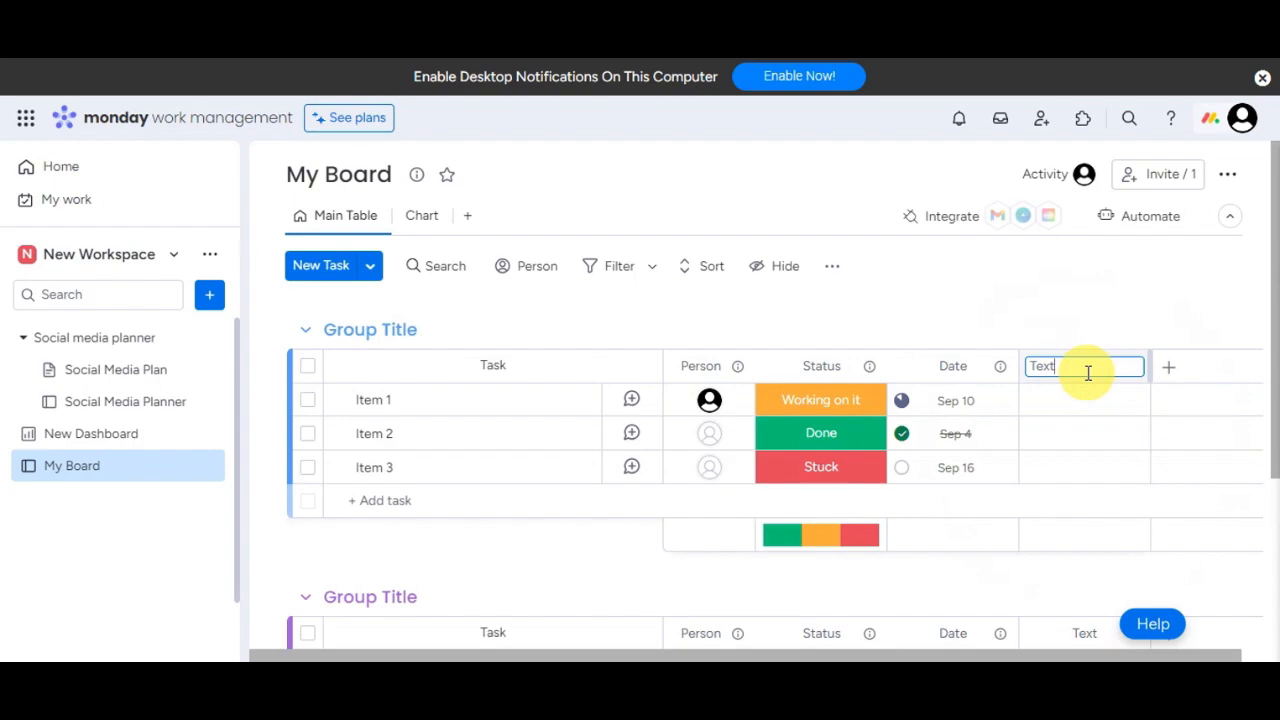
pyautogui.write('DESCRIPTION')
pyautogui.click(1110, 342)
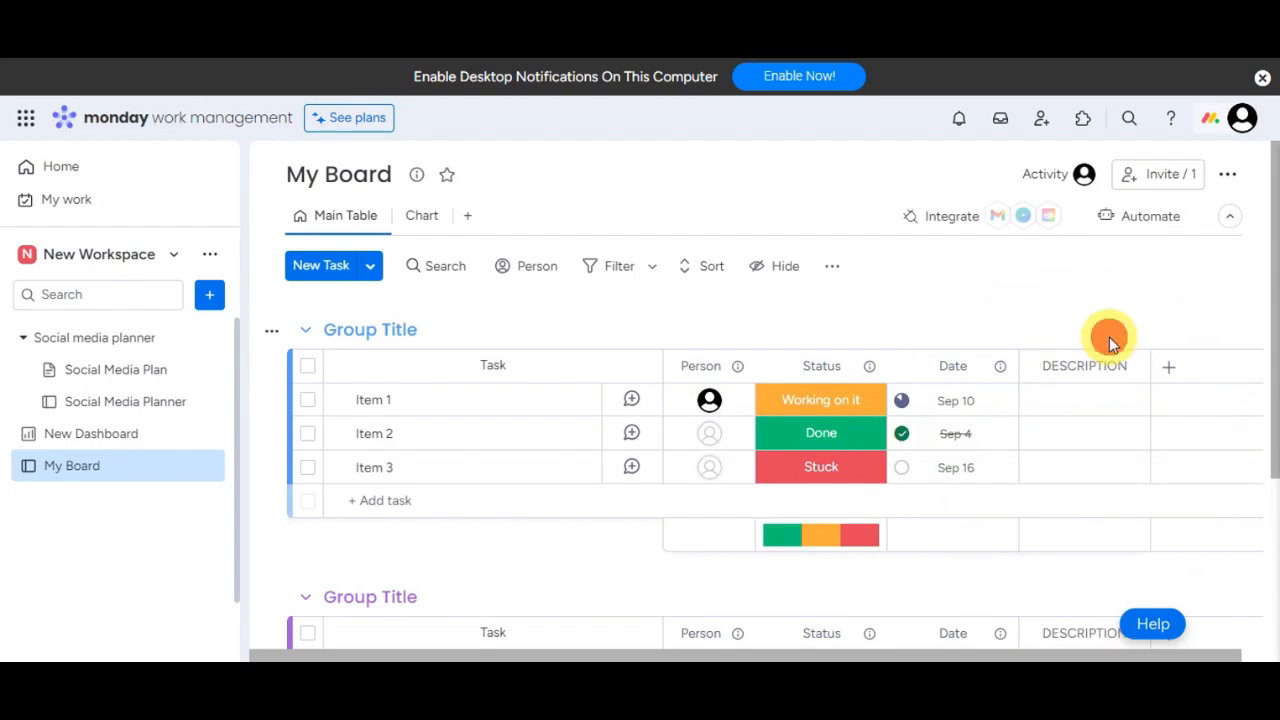
# Step: Fill Item 1's DESCRIPTION with "STILL DOING THIS" followed by a green arrow and further icons, and widen the column slightly
pyautogui.click(1082, 401)
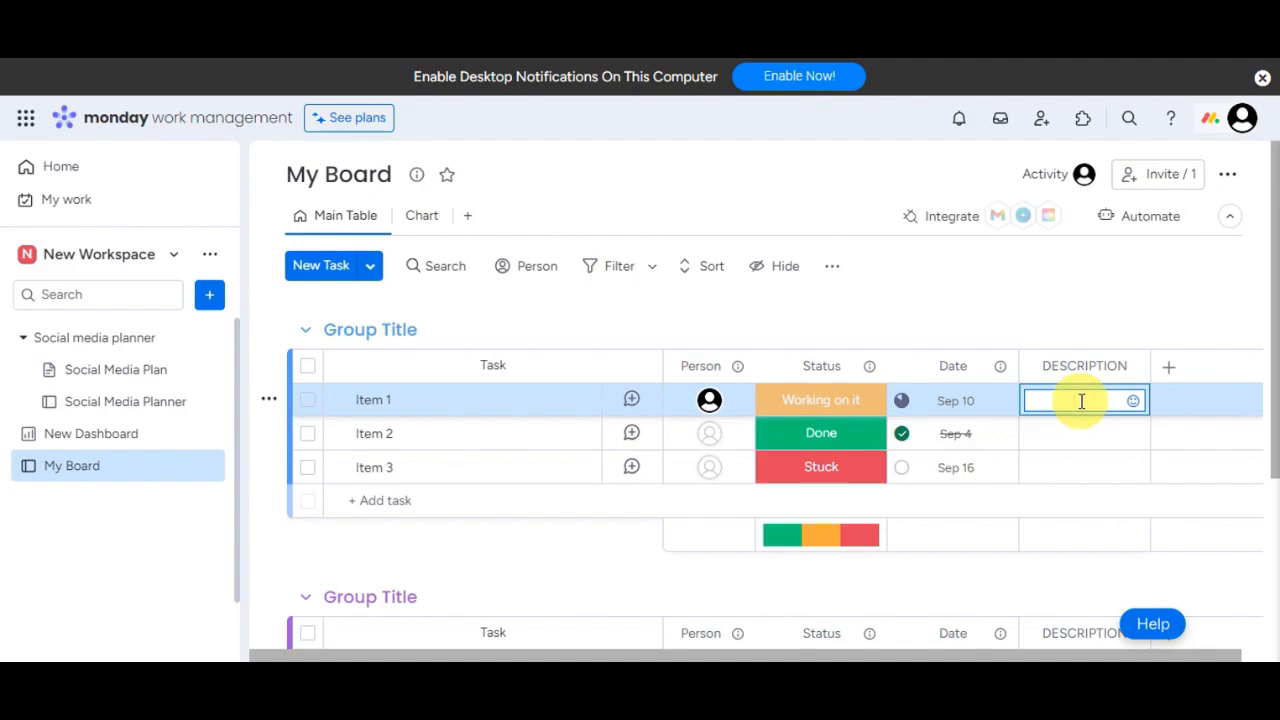
pyautogui.write('STILL DOING THIS')
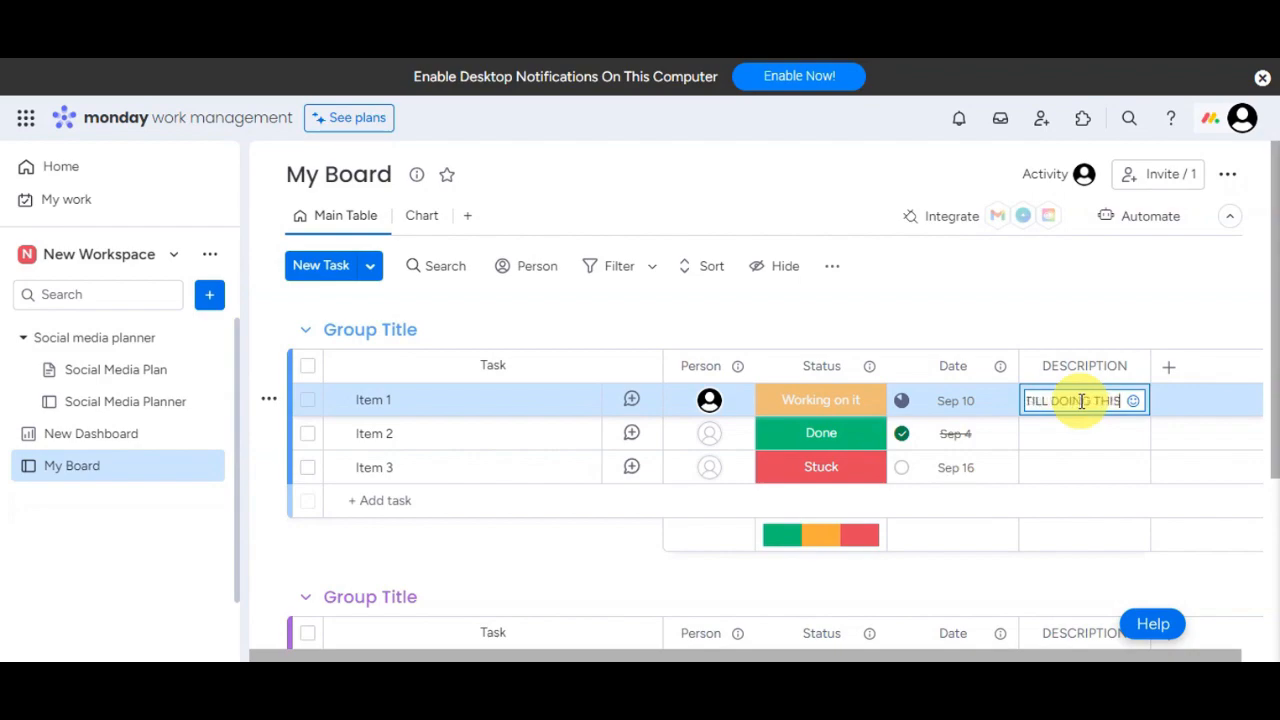
pyautogui.click(1134, 403)
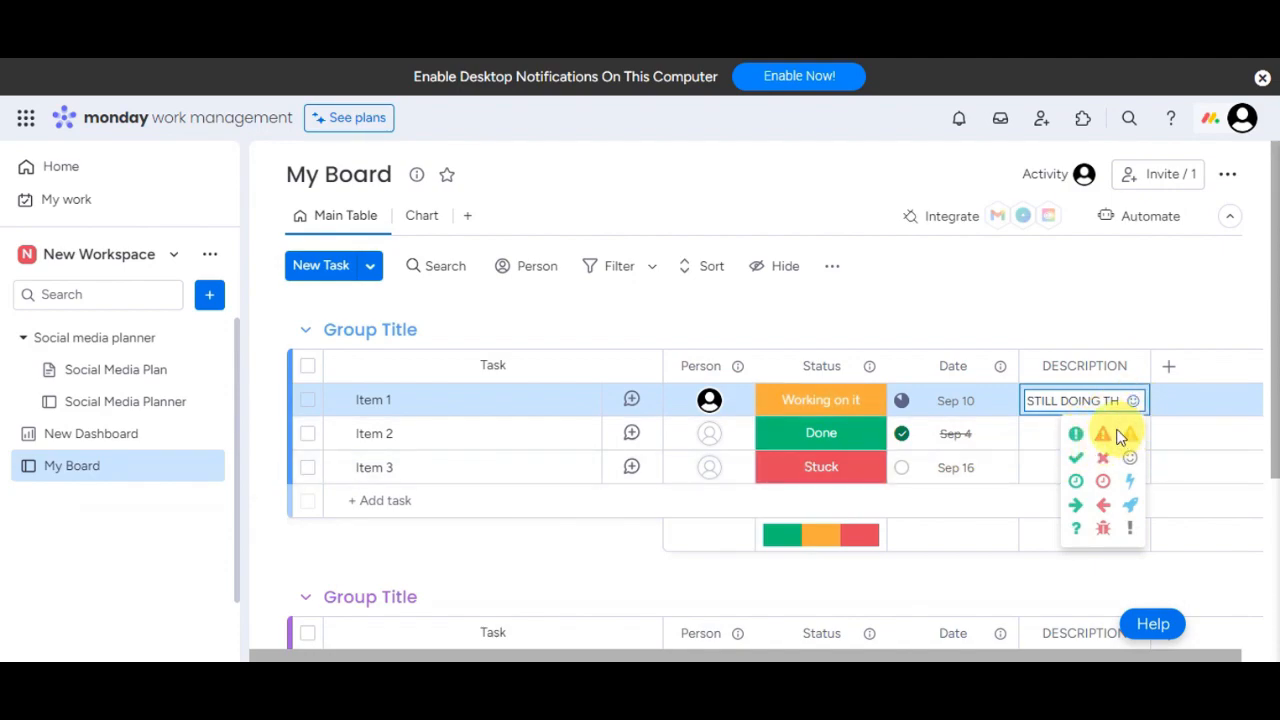
pyautogui.click(1080, 510)
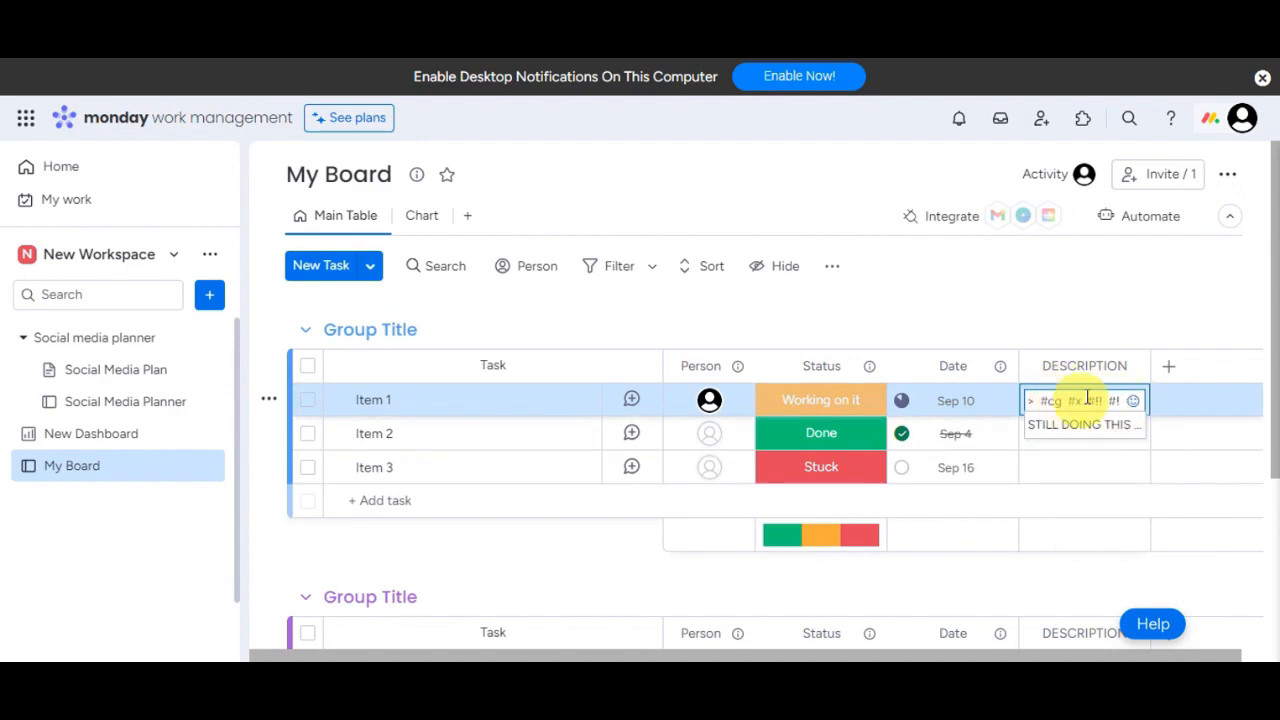
pyautogui.click(1086, 438)
pyautogui.click(1154, 429)
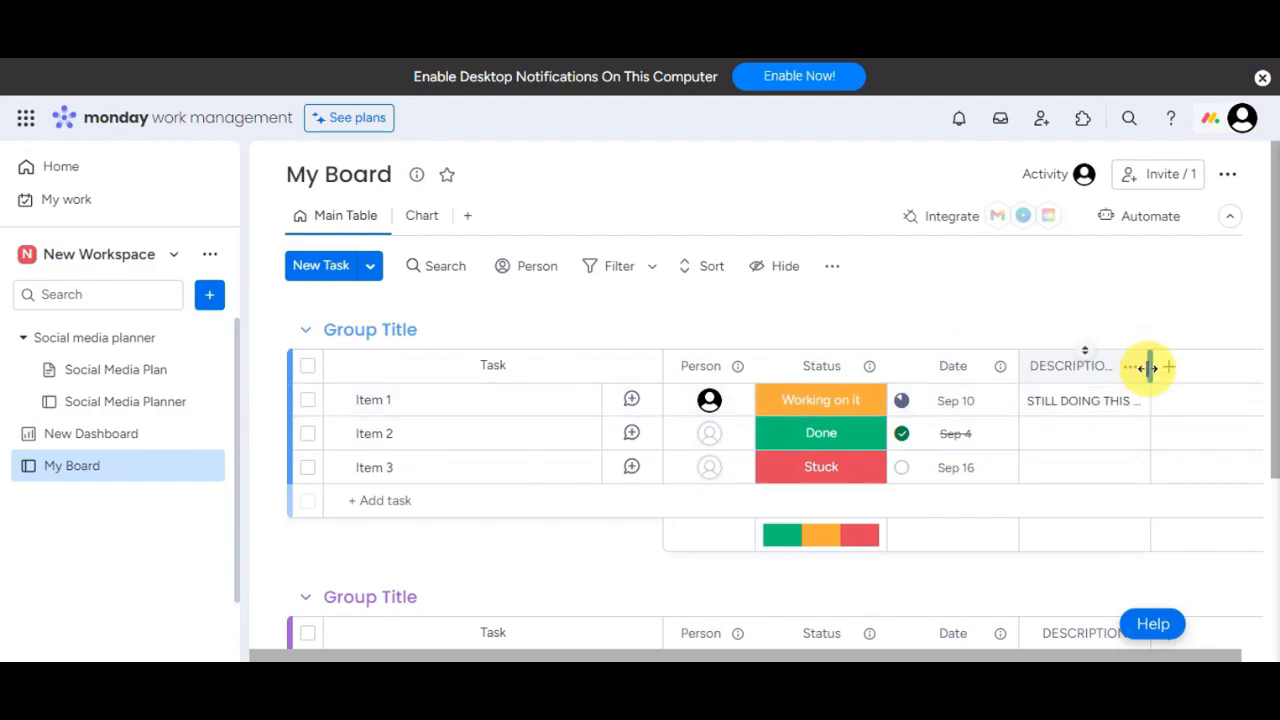
pyautogui.moveTo(1149, 366)
pyautogui.mouseDown()
pyautogui.moveTo(1211, 375)
pyautogui.moveTo(1172, 376)
pyautogui.mouseUp()
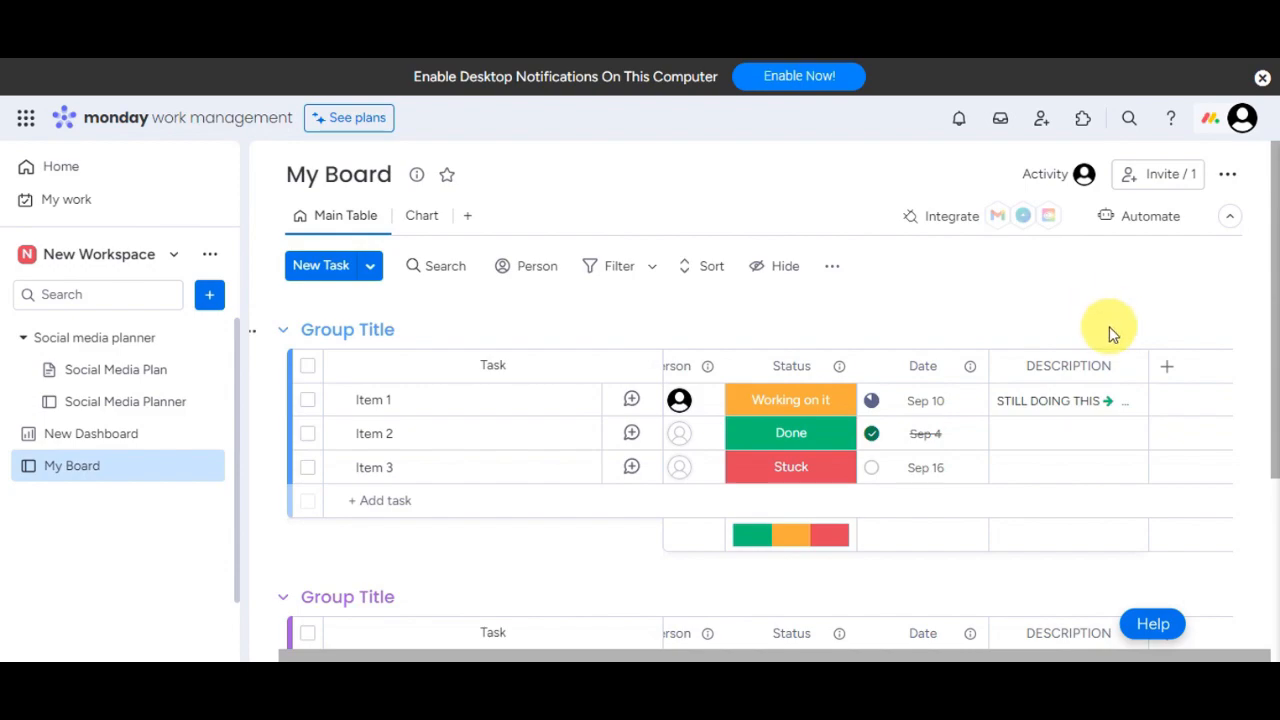
# Step: Find the Long Text column type, add it to the board and name the column LONG DESCRIPTION
pyautogui.click(1170, 368)
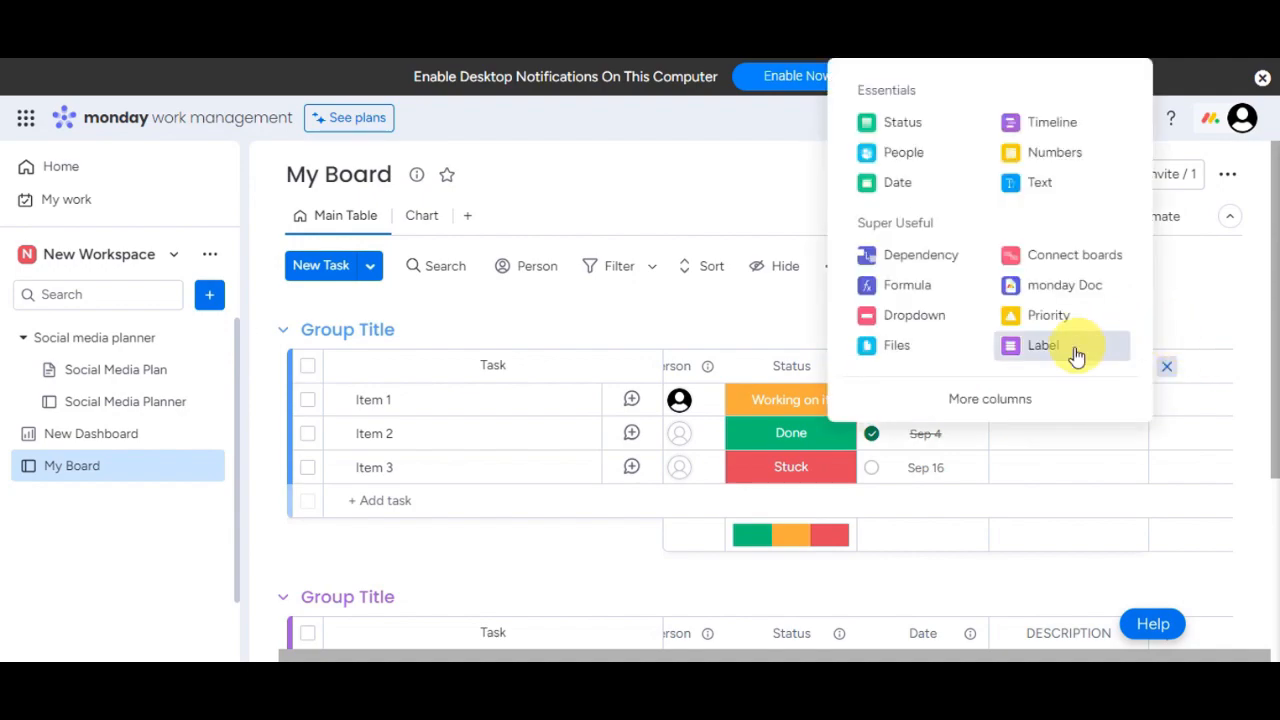
pyautogui.click(995, 400)
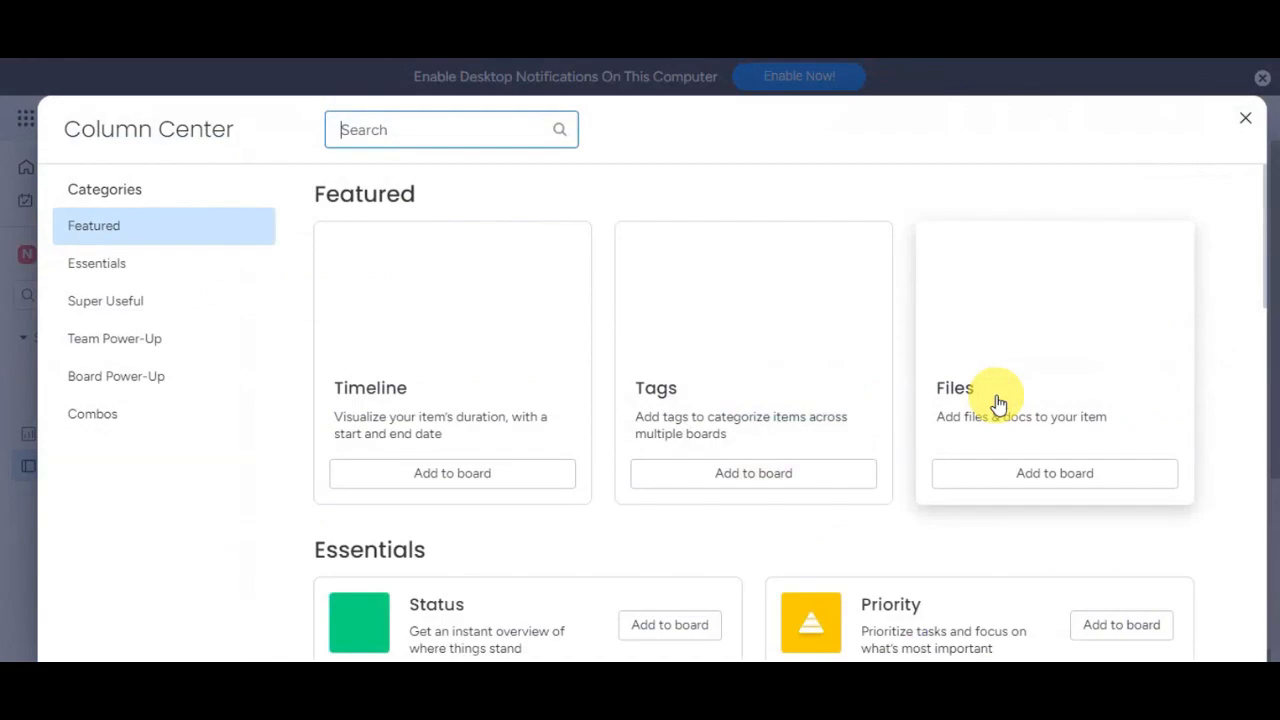
pyautogui.click(416, 127)
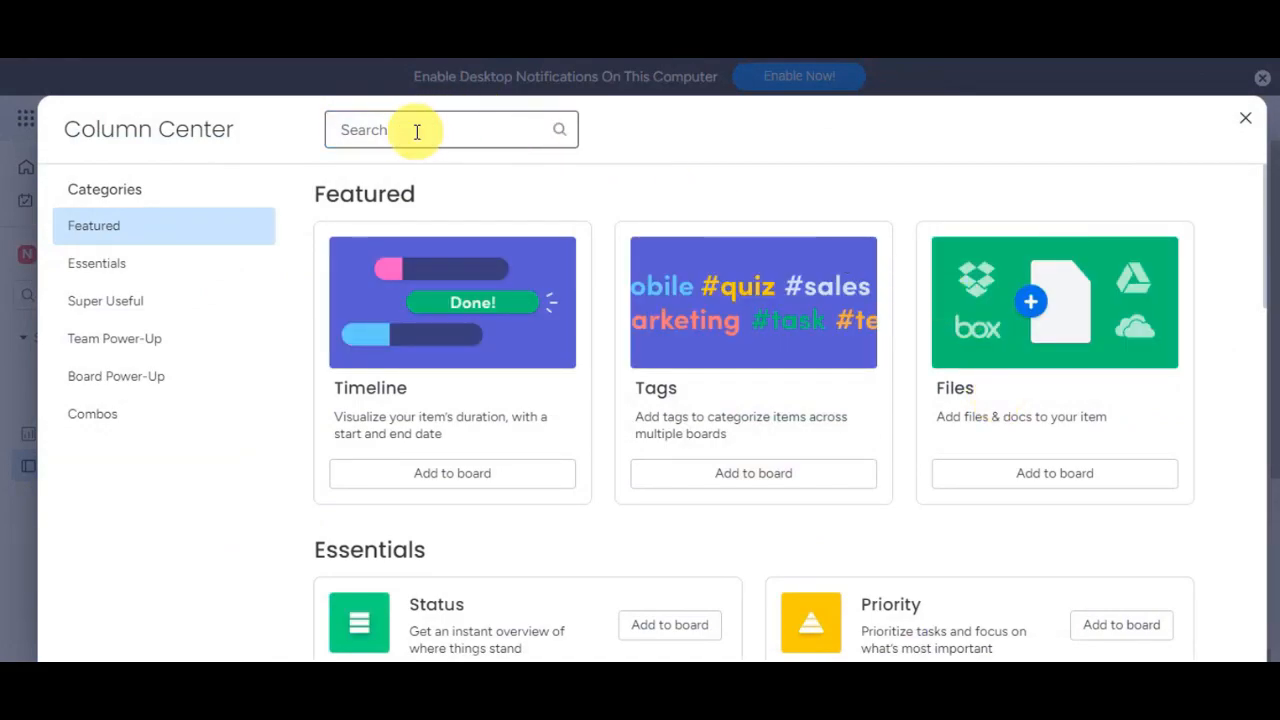
pyautogui.write('LONG TEXT')
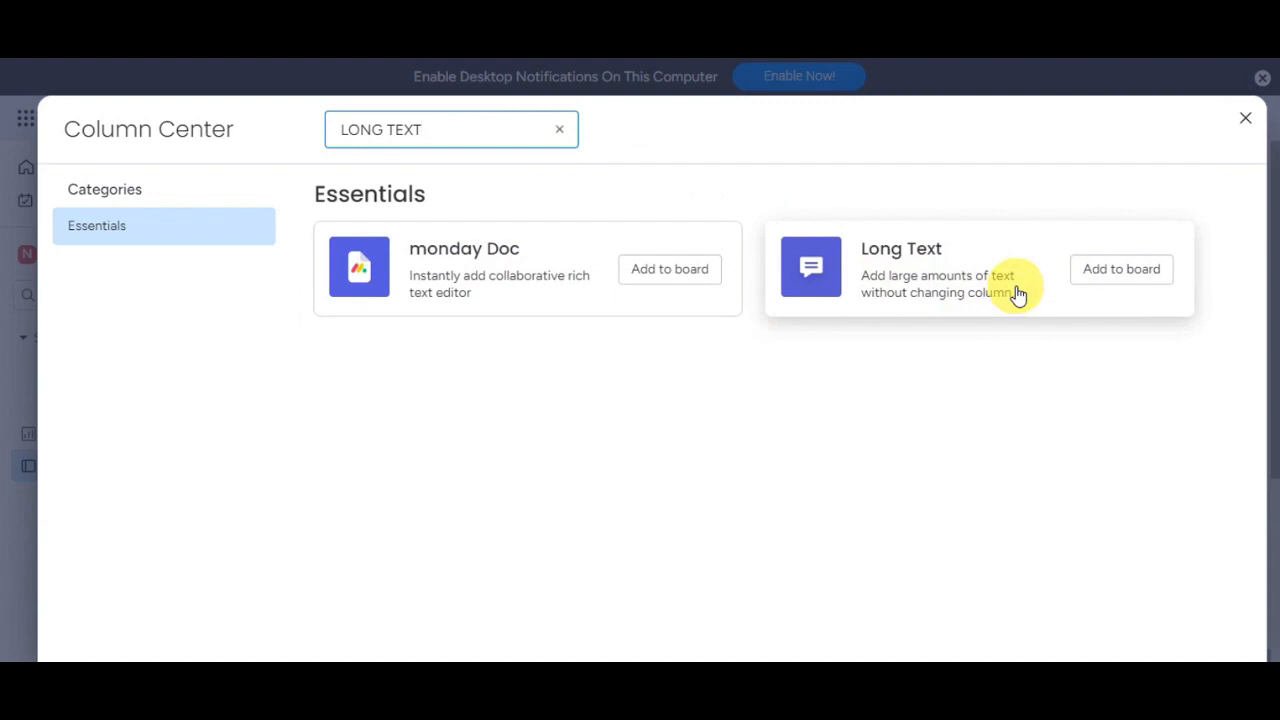
pyautogui.click(1109, 280)
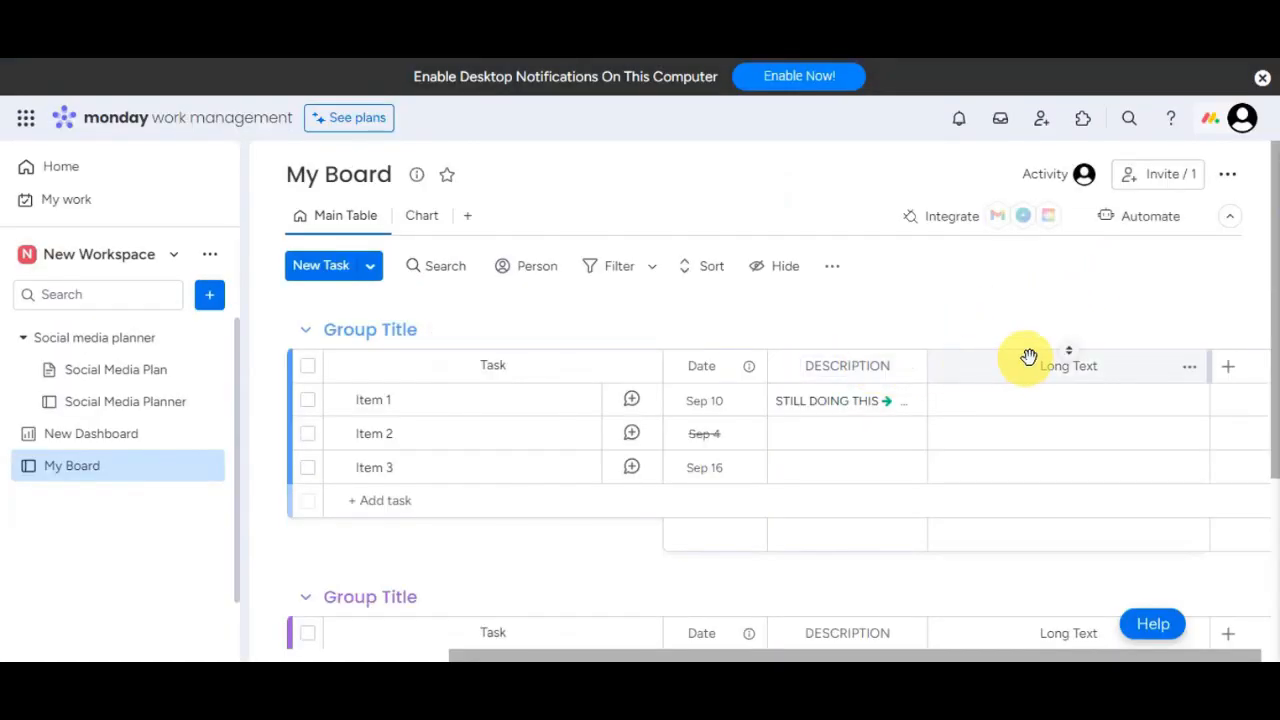
pyautogui.click(1080, 364)
pyautogui.hotkey('ctrl', 'a')
pyautogui.press('BackSpace')
pyautogui.write('LONG DESCRIPTION')
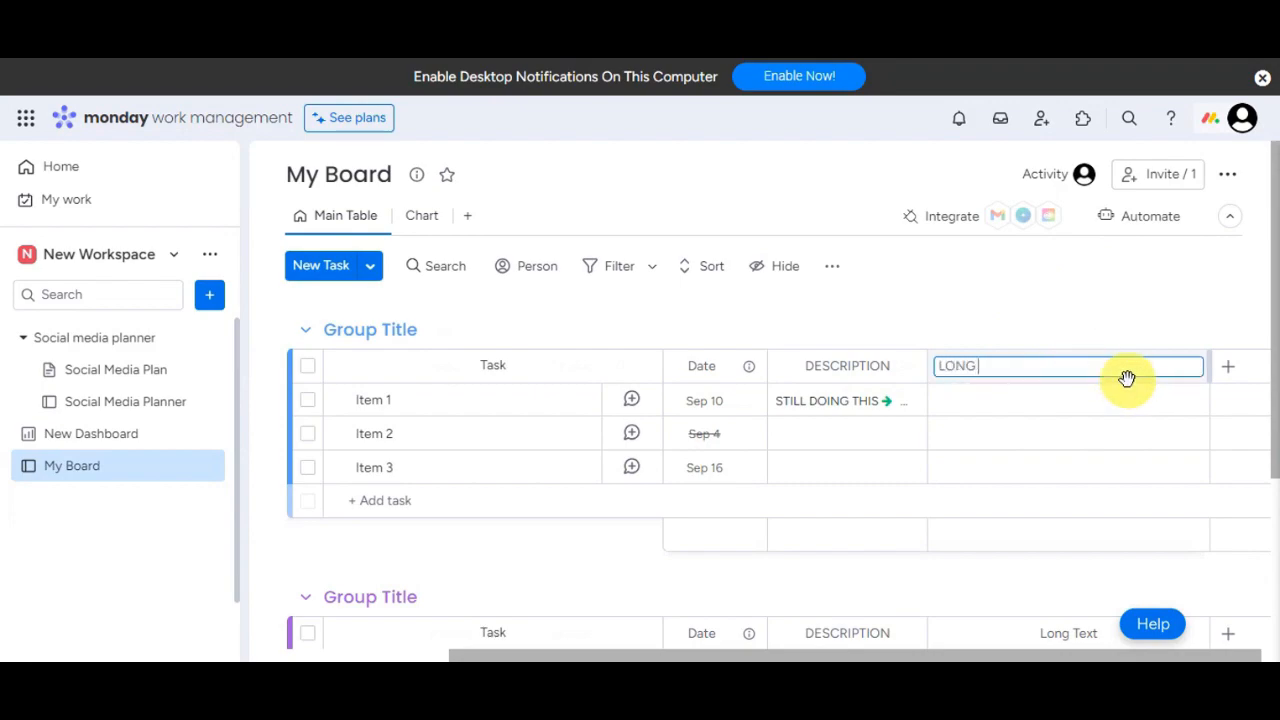
# Step: Fill Item 1's LONG DESCRIPTION with a paragraph starting "The Text column is for inputting and displaying textual information."
pyautogui.click(1062, 400)
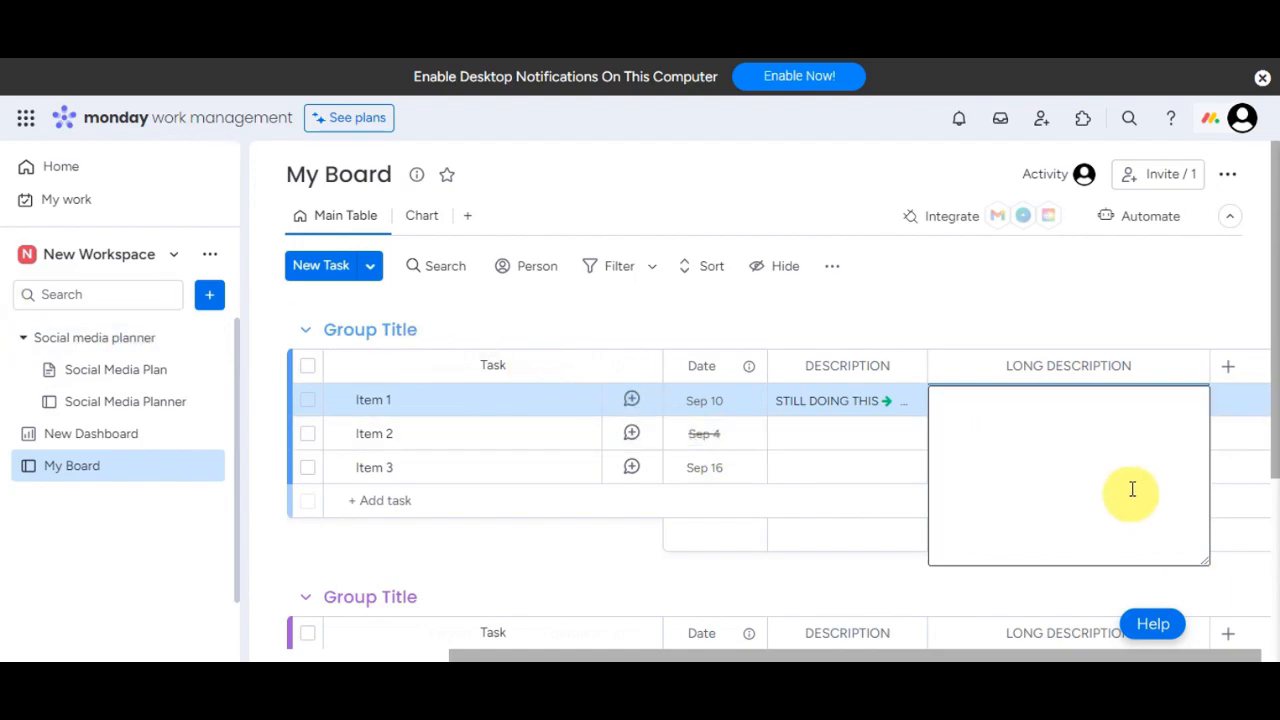
pyautogui.click(1020, 425)
pyautogui.write("The Text column is for inputting and displaying textual information. You can use it to describe tasks, provide details, or add comments. It's versatile and can be used for various types of text-based data.")
pyautogui.click(995, 298)
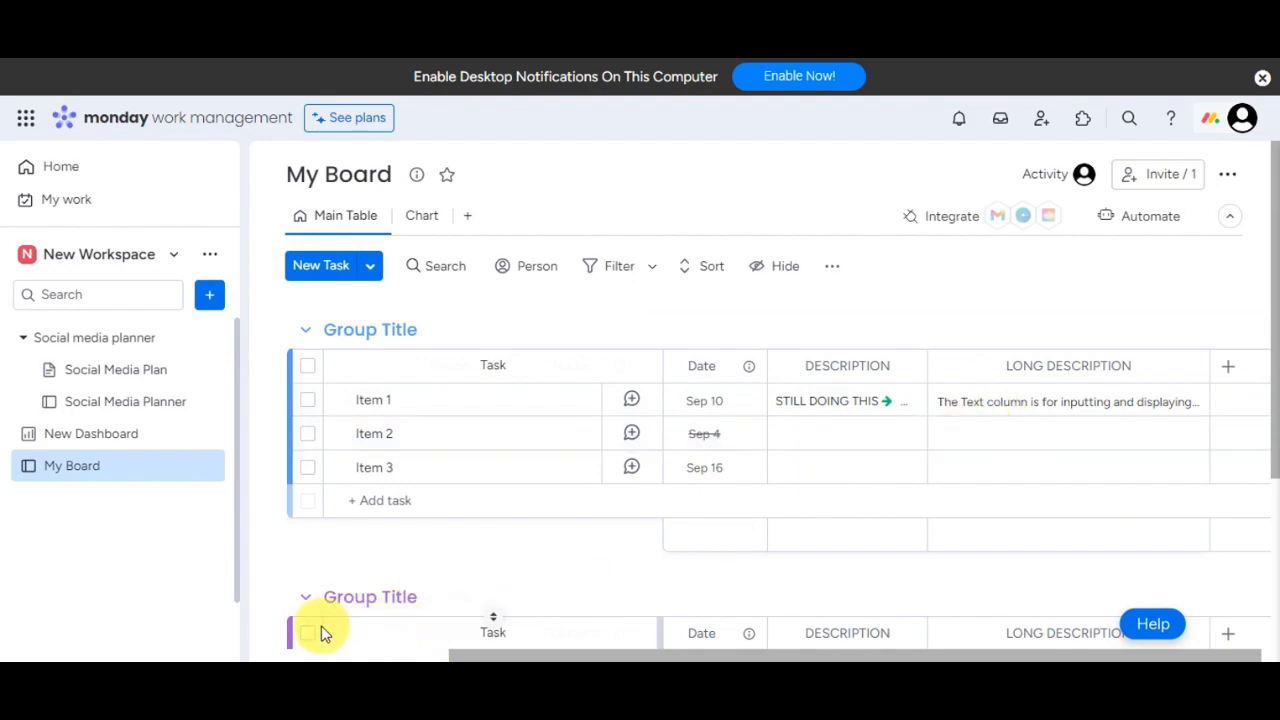
# Step: Add a Numbers column after LONG DESCRIPTION and name it BUDGET
pyautogui.moveTo(457, 655); pyautogui.dragTo(480, 655)
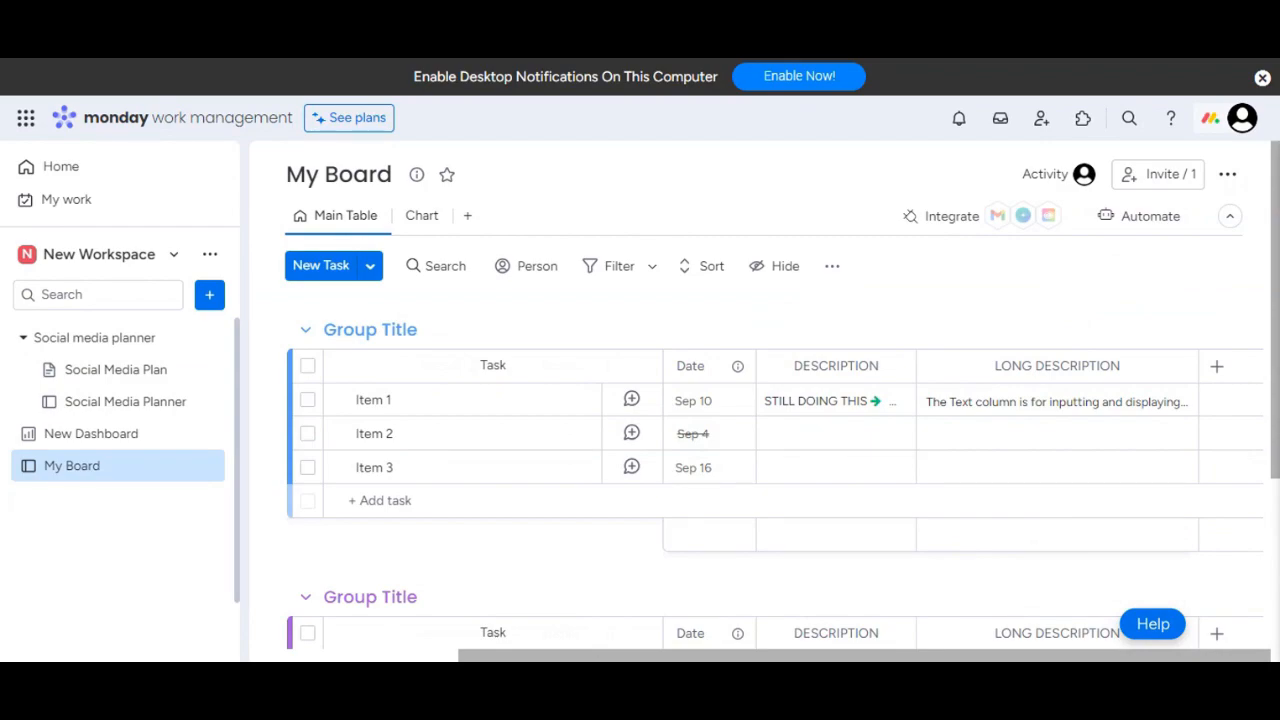
pyautogui.click(1218, 365)
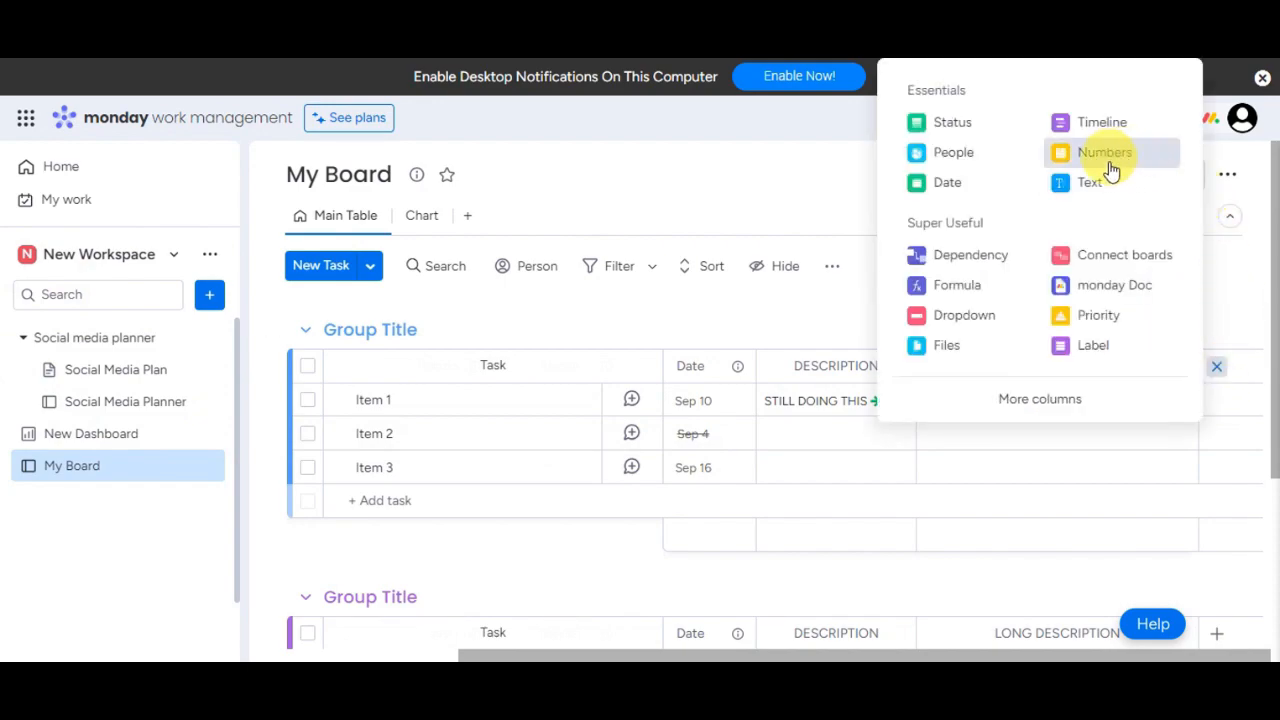
pyautogui.click(1116, 158)
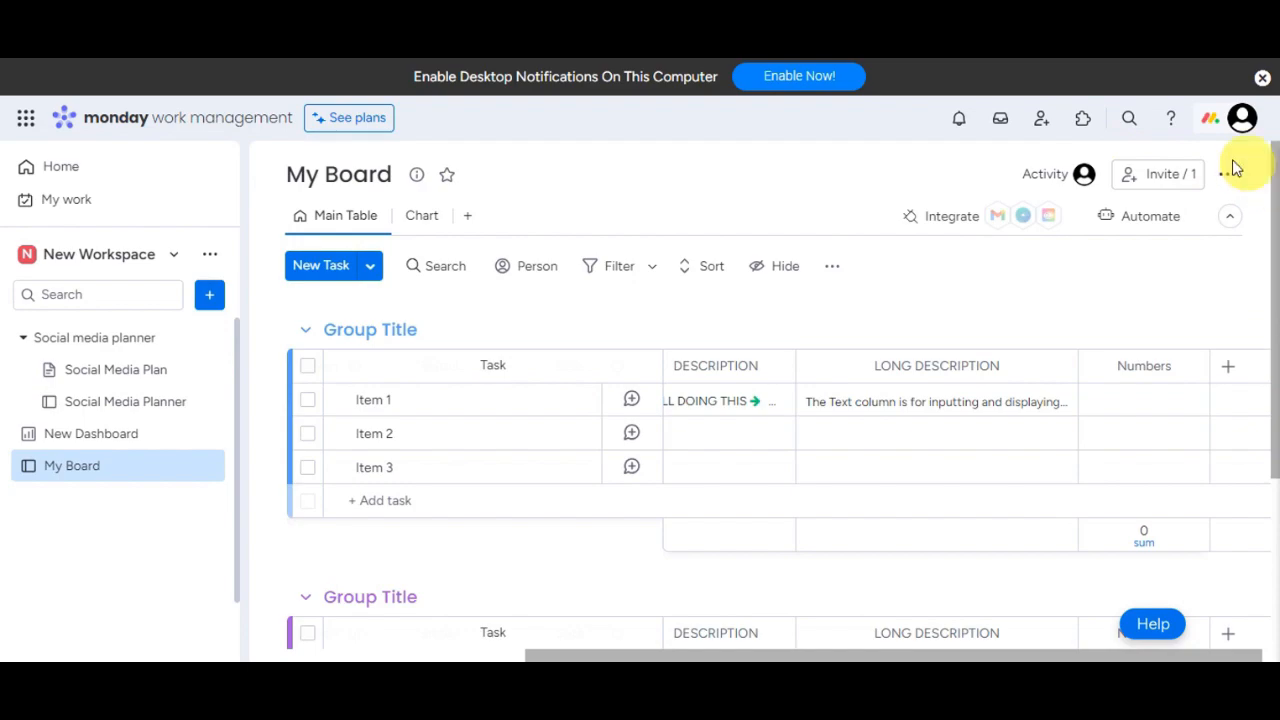
pyautogui.click(1152, 370)
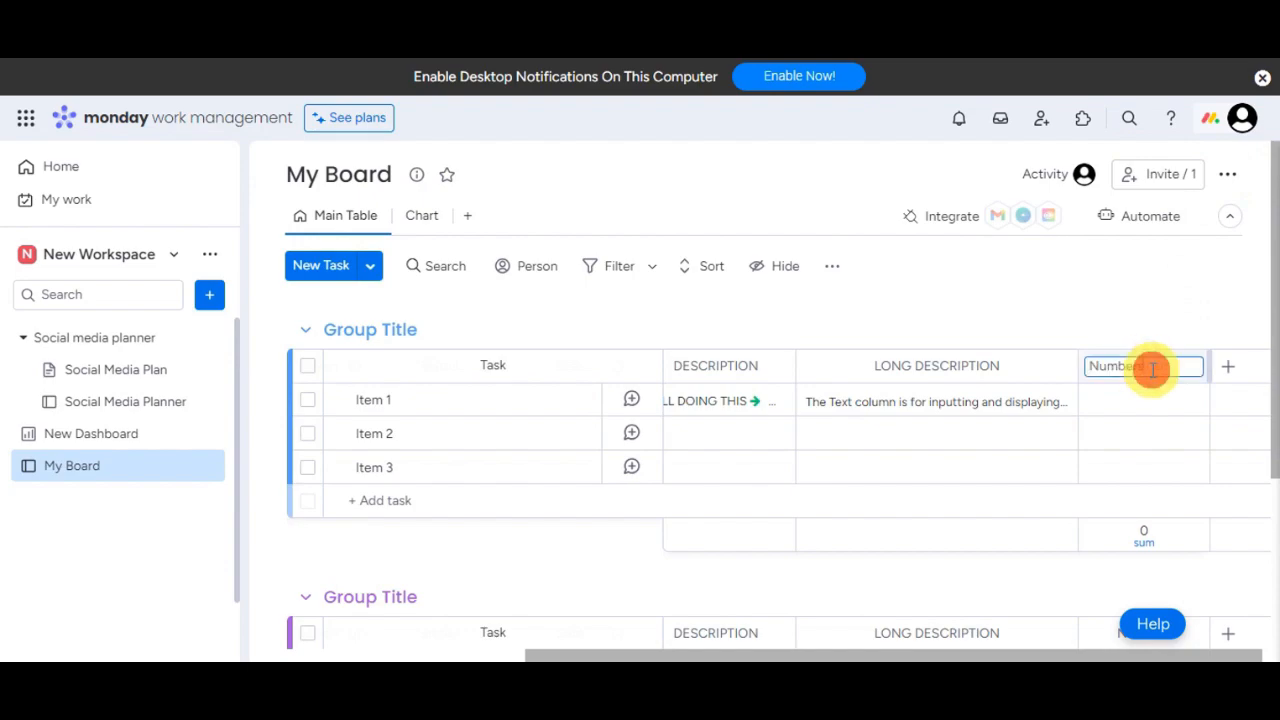
pyautogui.hotkey('ctrl', 'a')
pyautogui.press('BackSpace')
pyautogui.write('BUDGET')
pyautogui.click(1100, 306)
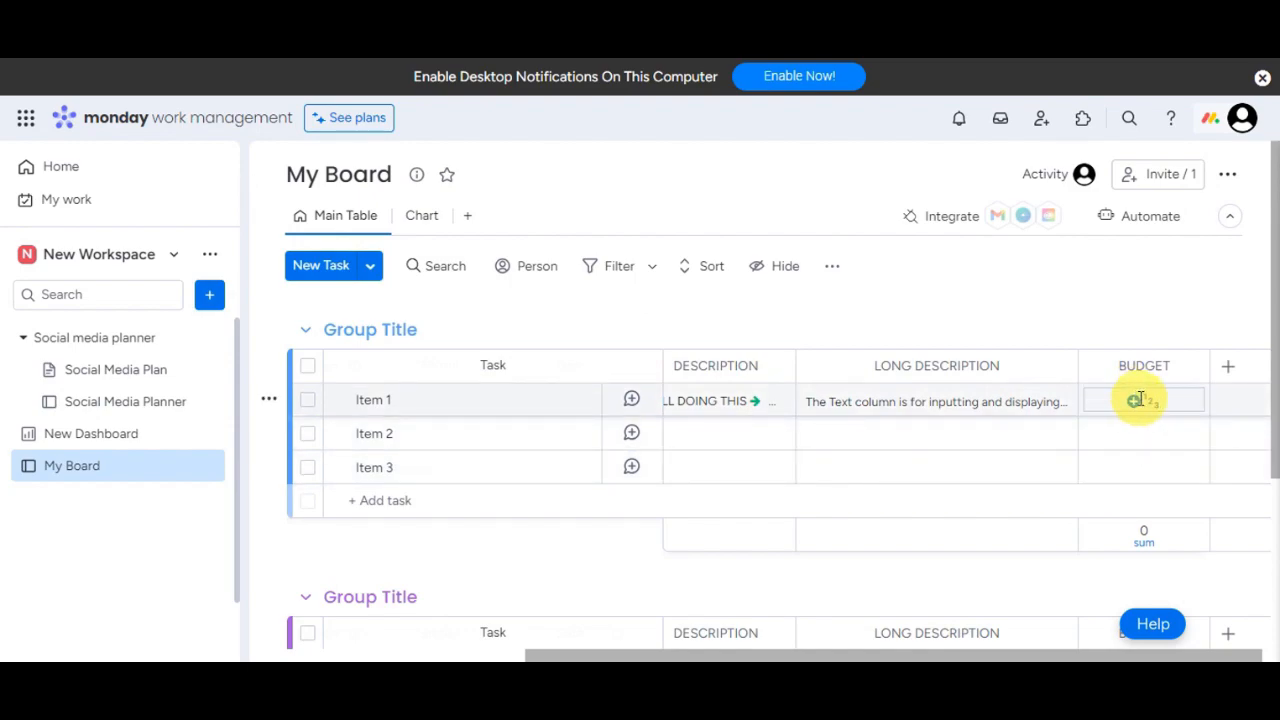
# Step: Set Item 1's BUDGET value to 100
pyautogui.click(1136, 400)
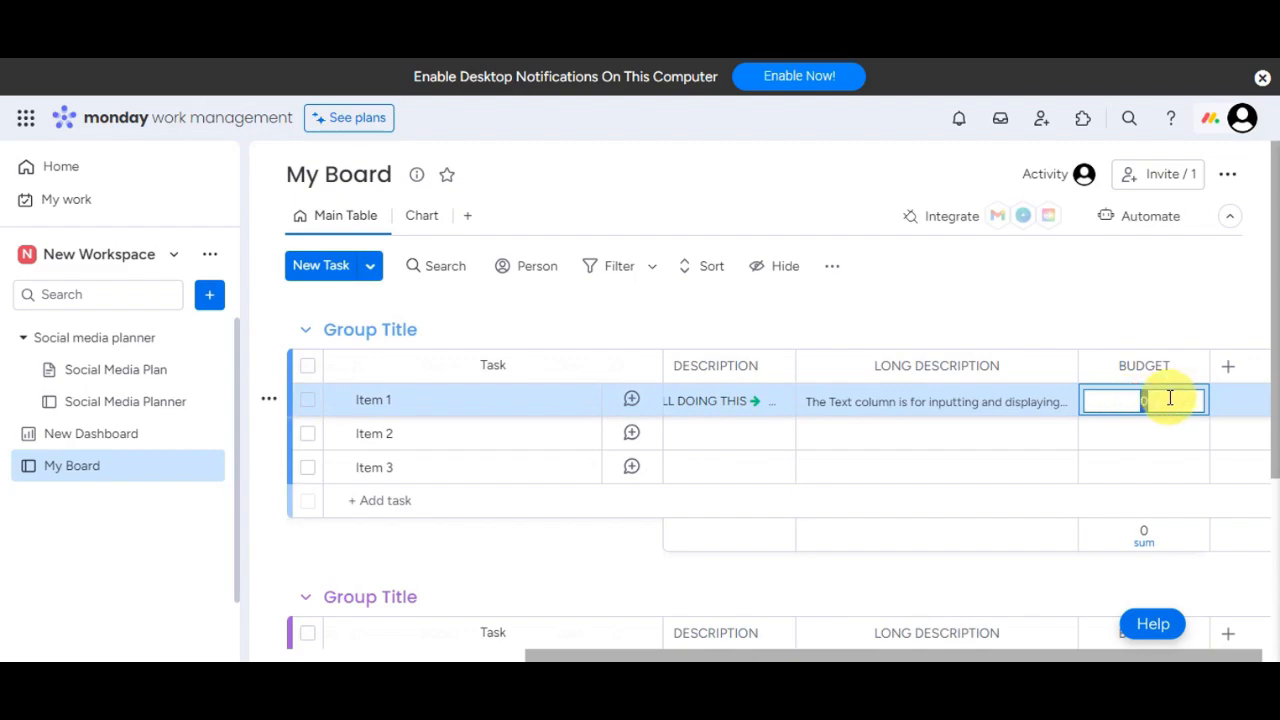
pyautogui.click(1166, 399)
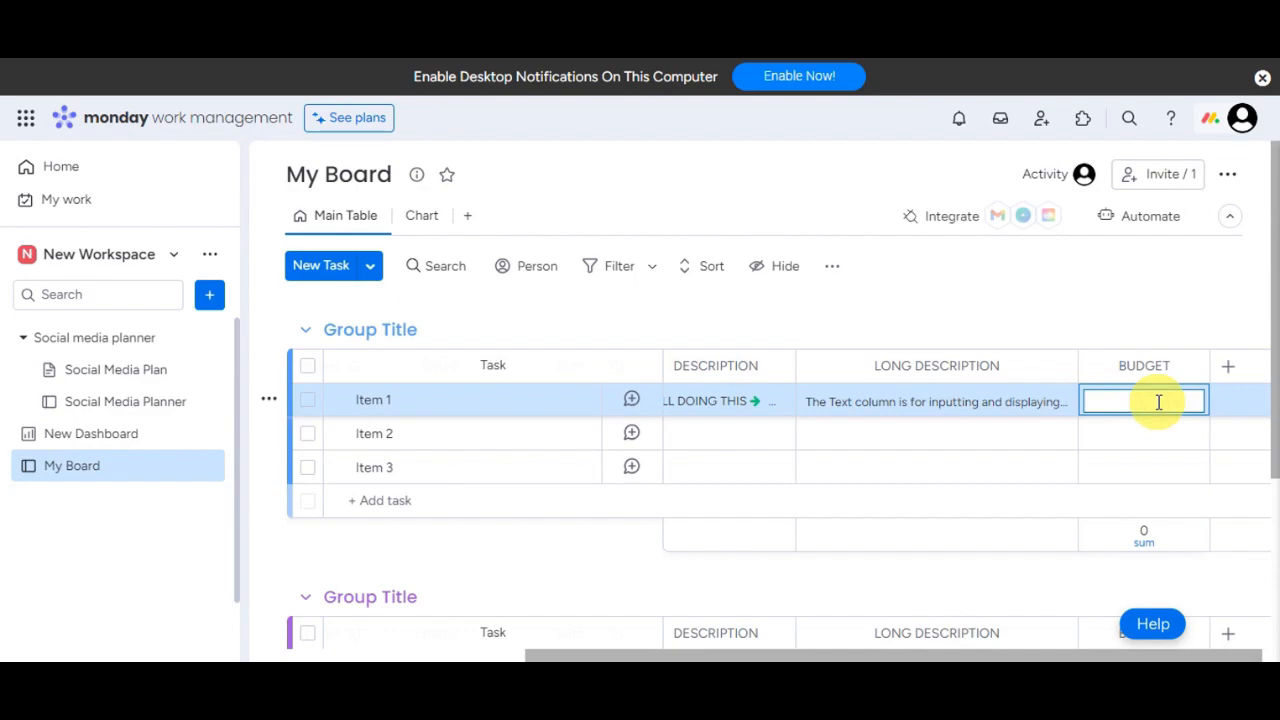
pyautogui.write('100')
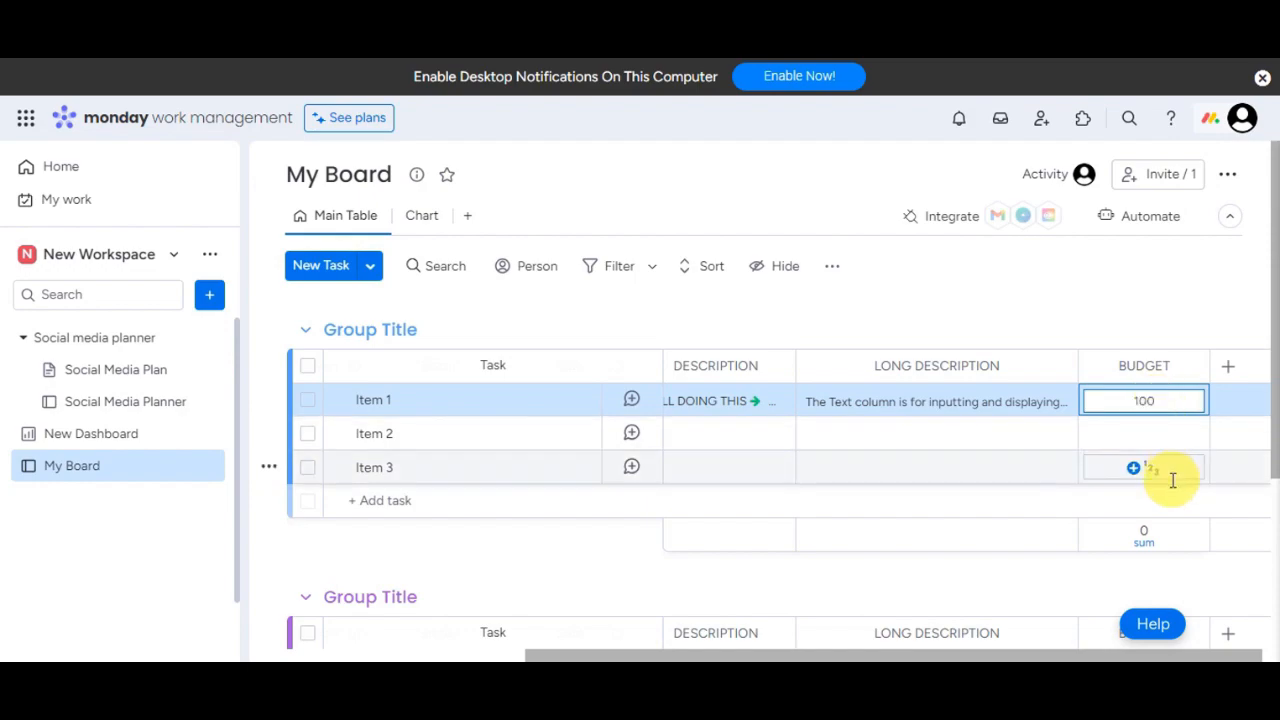
pyautogui.click(1132, 428)
pyautogui.click(1158, 398)
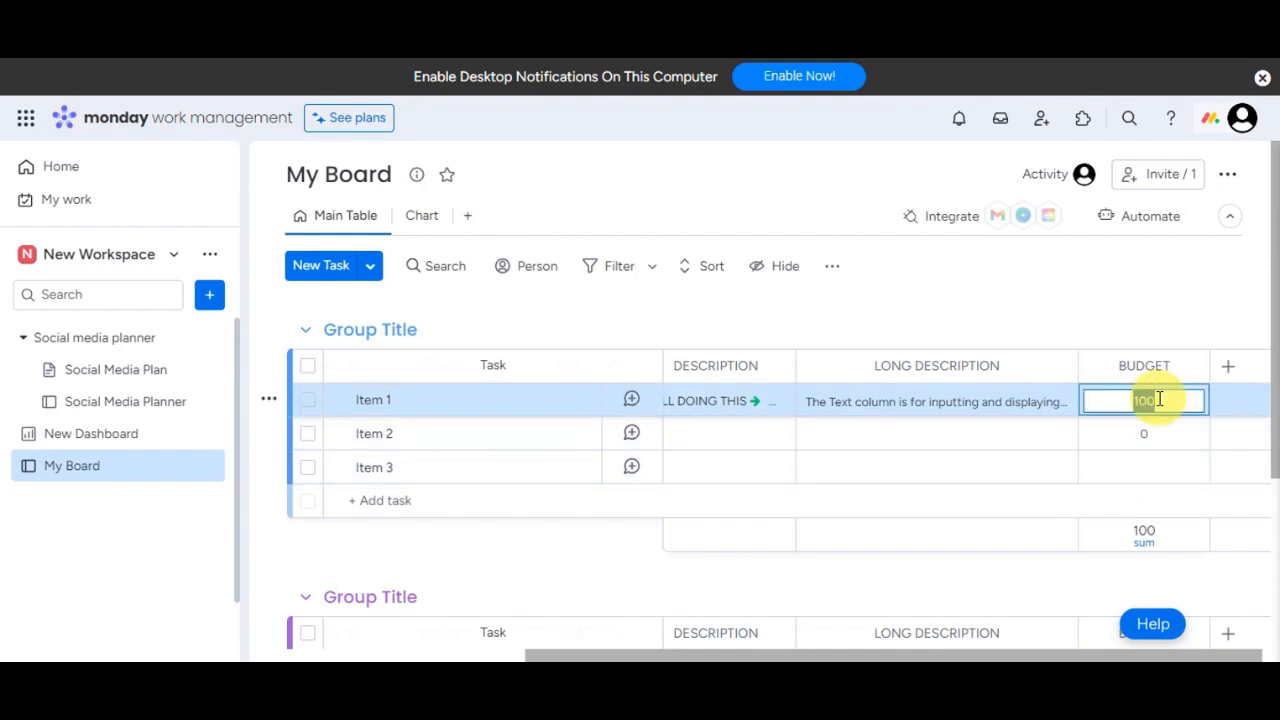
pyautogui.click(1166, 400)
pyautogui.click(1130, 398)
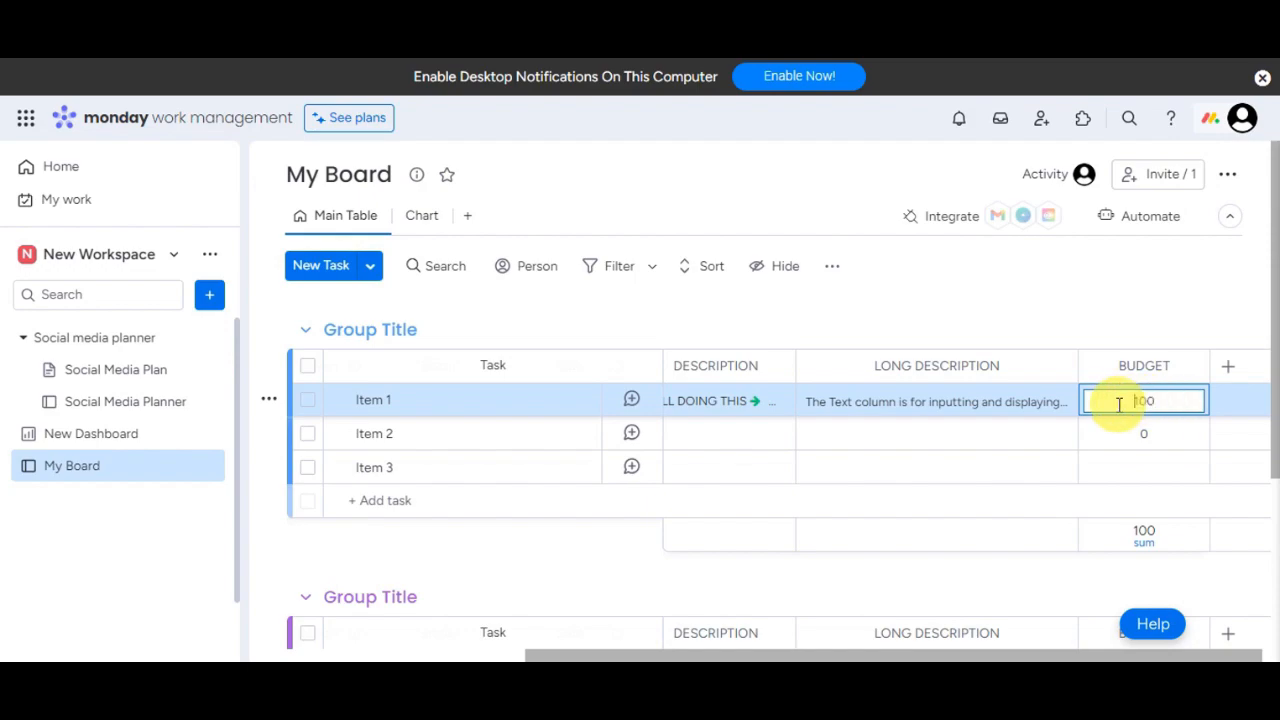
# Step: Set Item 2's BUDGET value to 50
pyautogui.click(1150, 547)
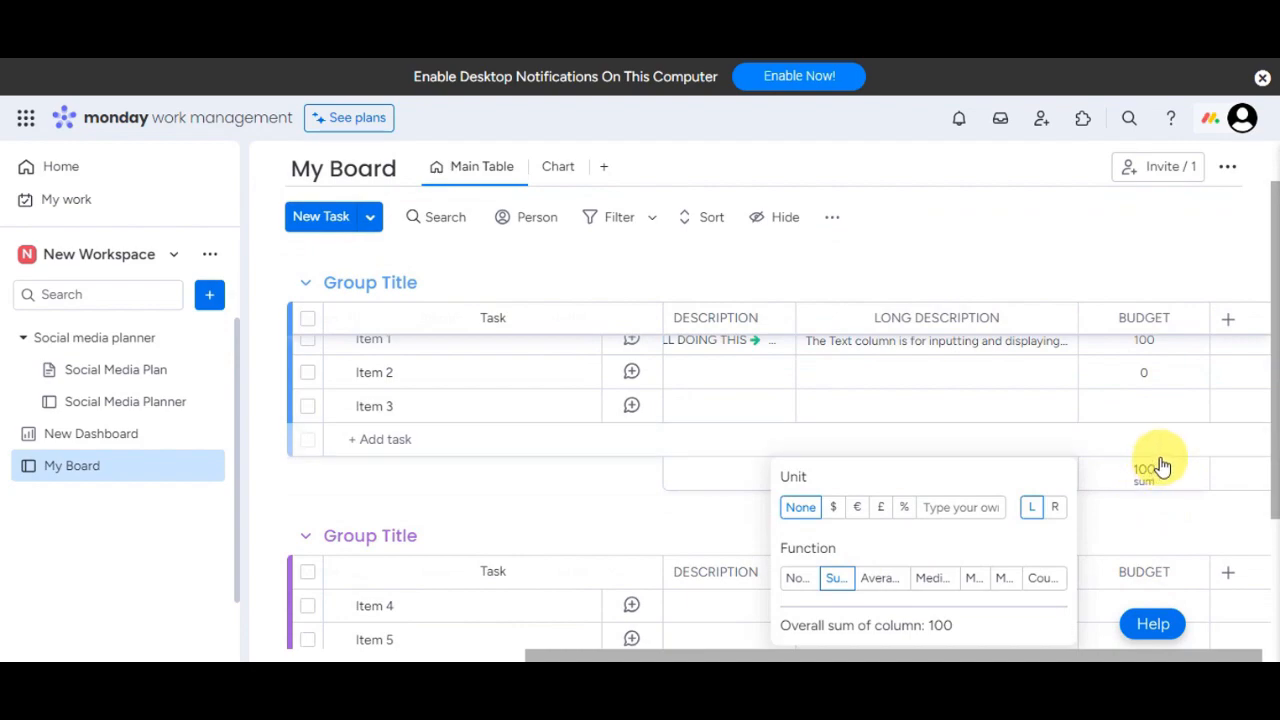
pyautogui.click(1160, 371)
pyautogui.write('50')
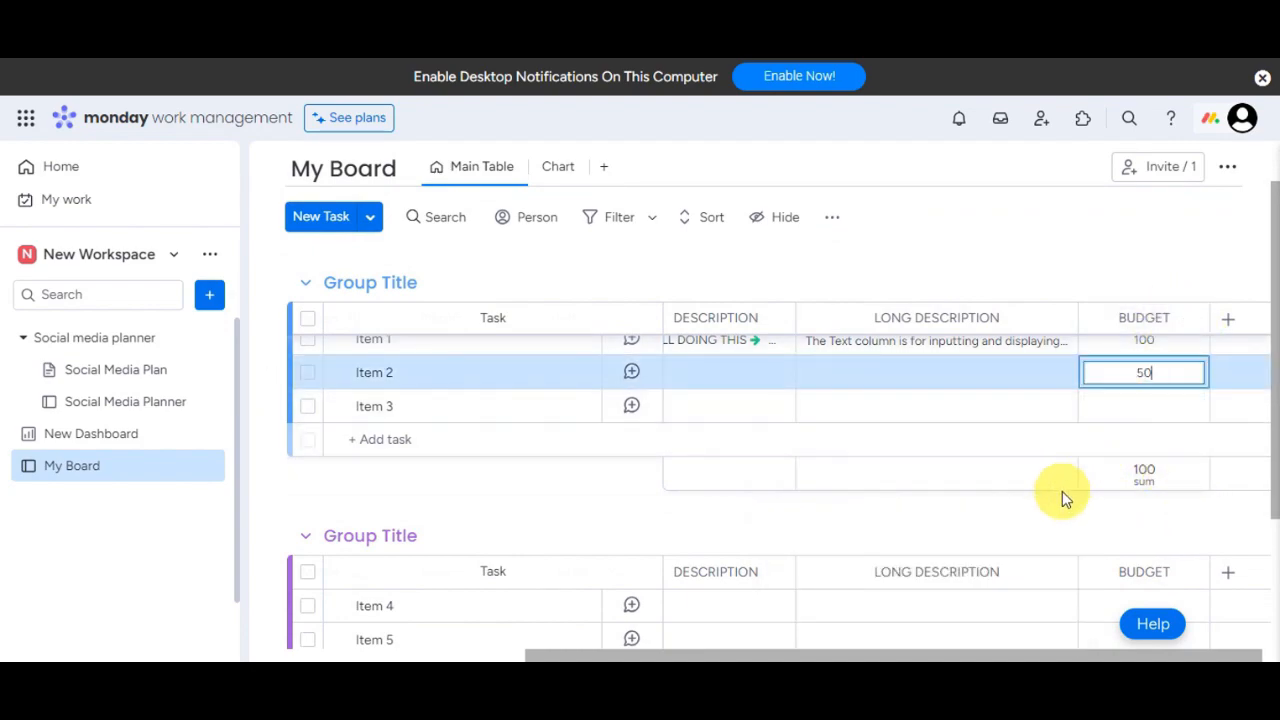
pyautogui.click(1091, 538)
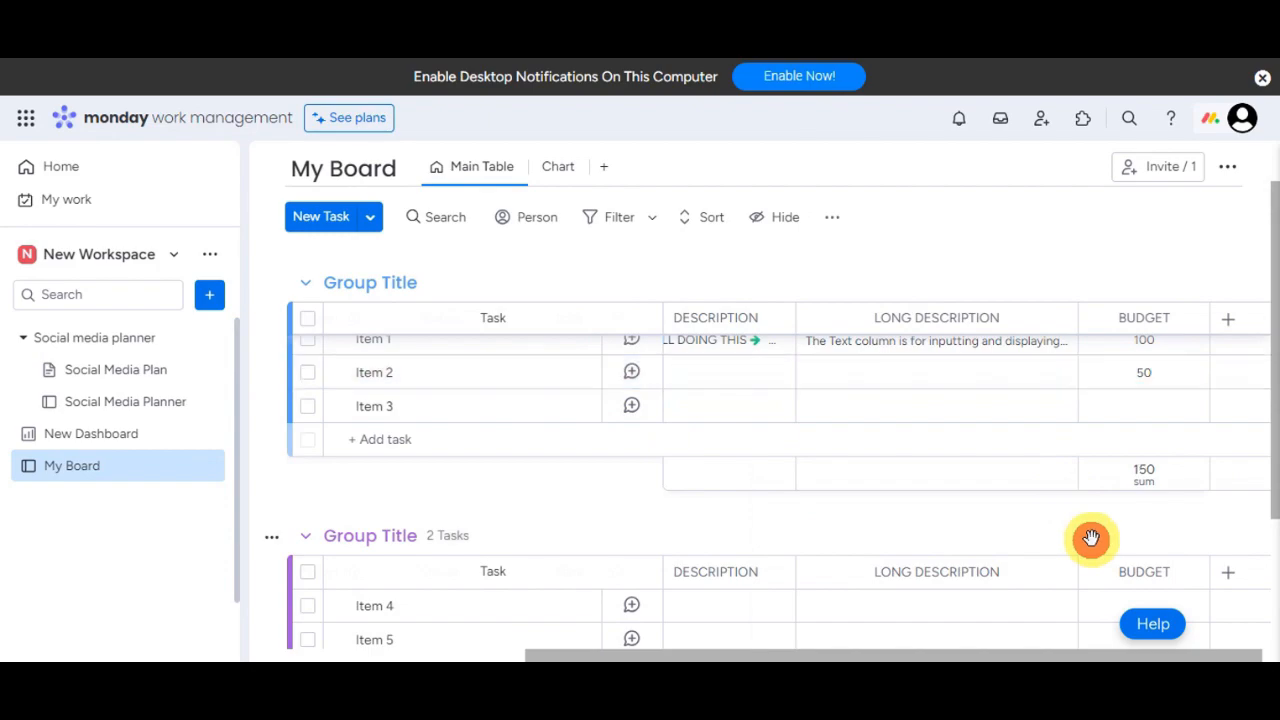
# Step: Try the Min, Max and Count summary functions on the BUDGET column, switch back to Sum and close the summary settings
pyautogui.click(1169, 469)
pyautogui.scroll(-1, 1000, 490)
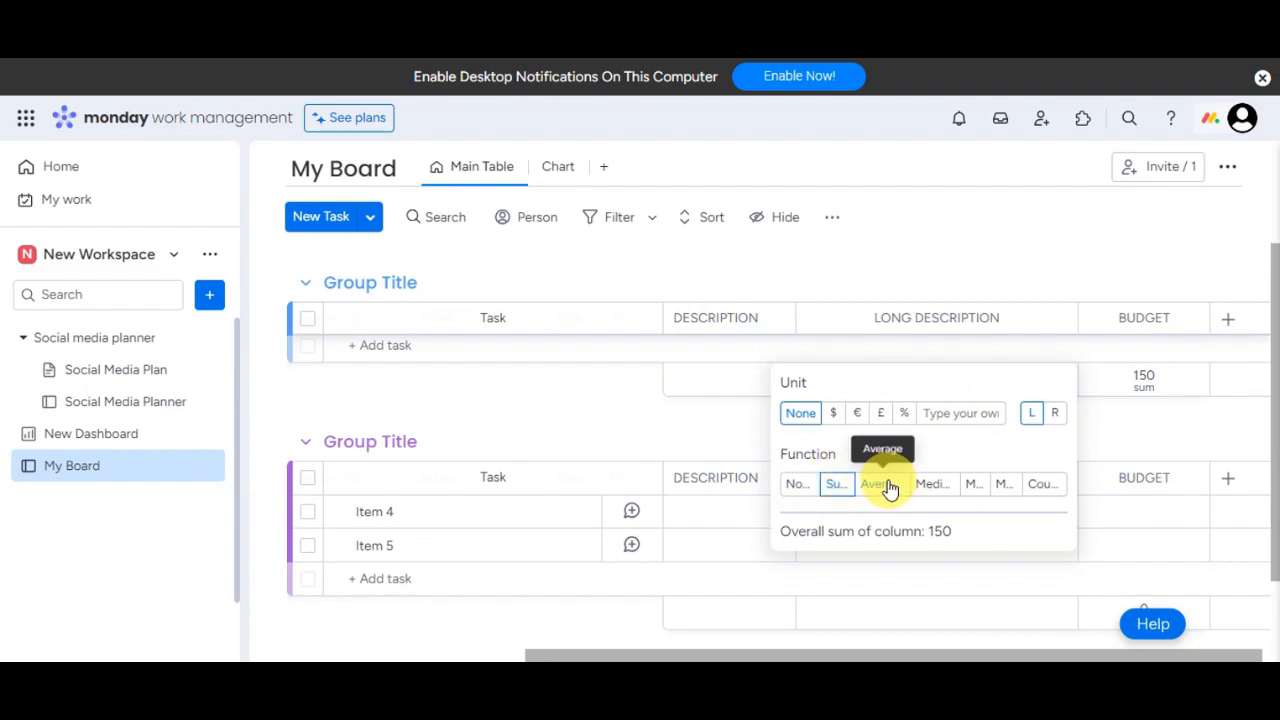
pyautogui.click(971, 486)
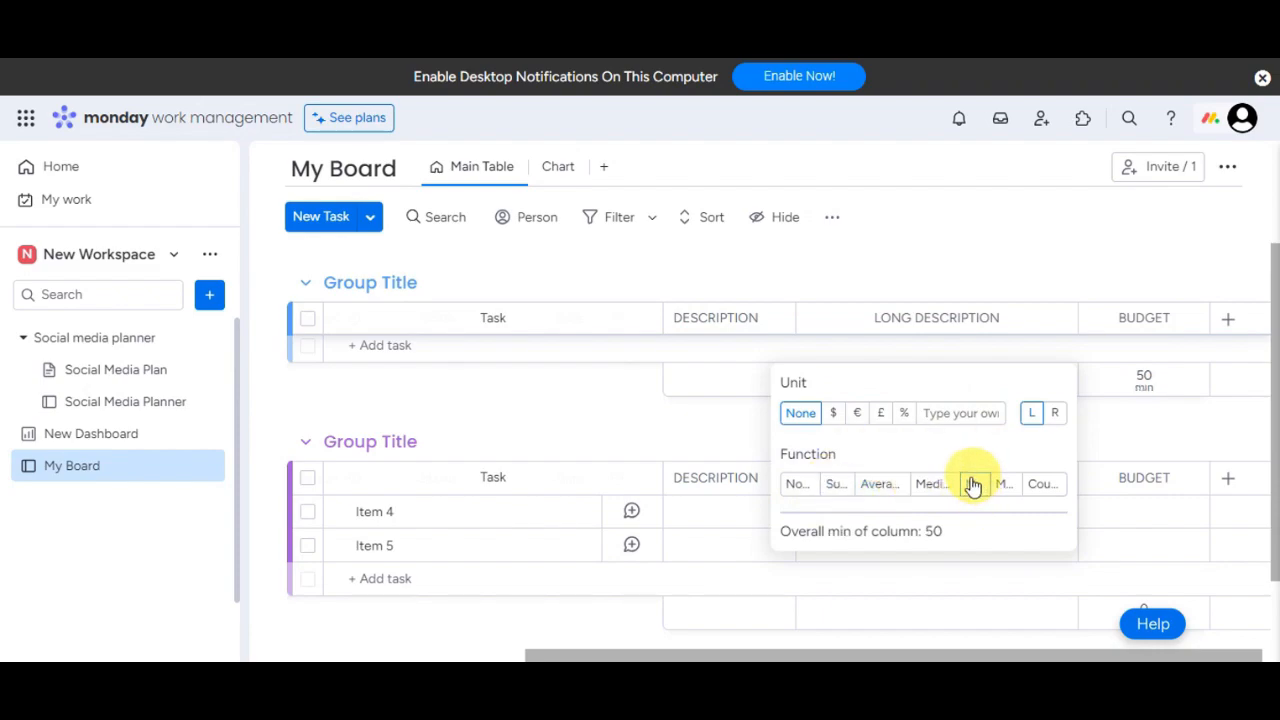
pyautogui.click(1003, 485)
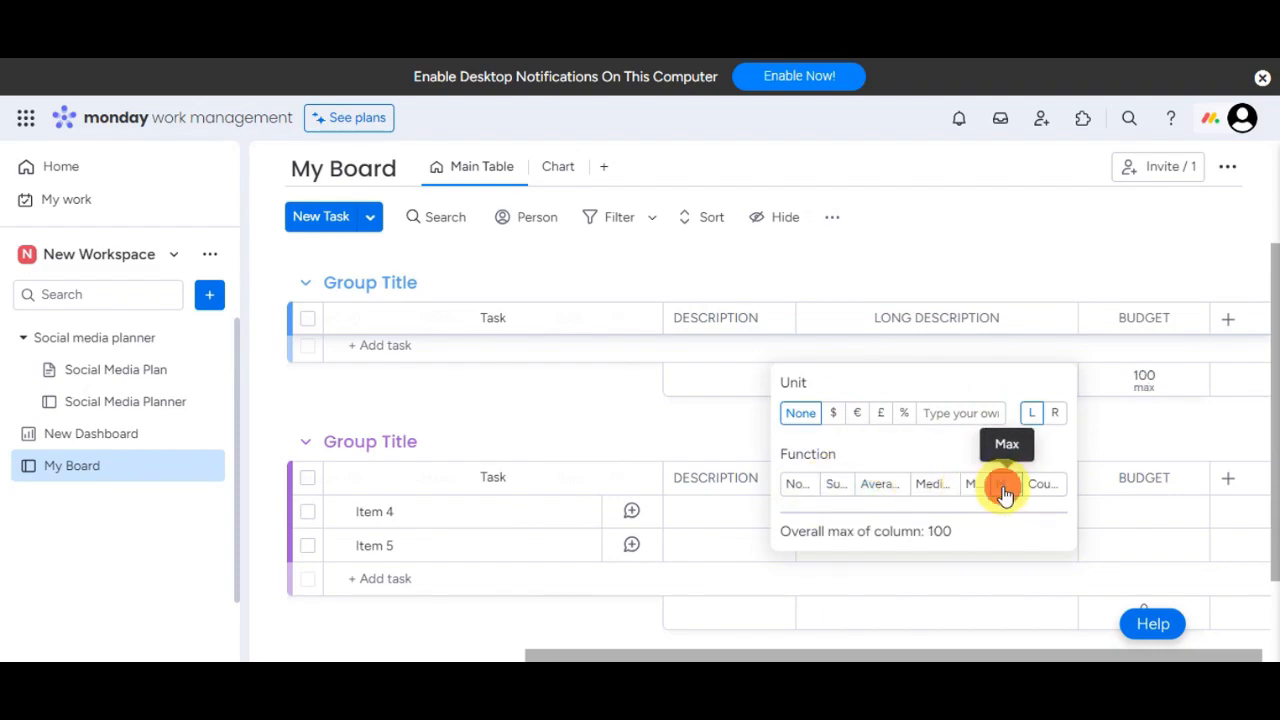
pyautogui.click(1050, 490)
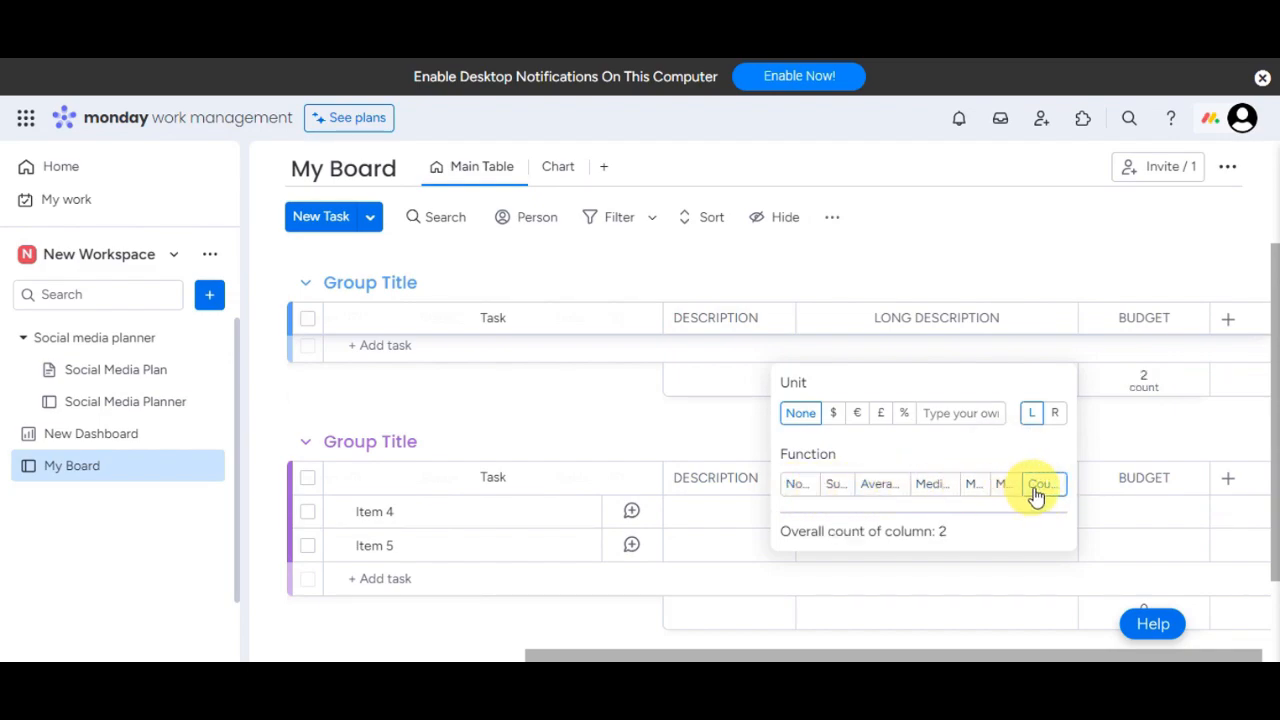
pyautogui.click(837, 487)
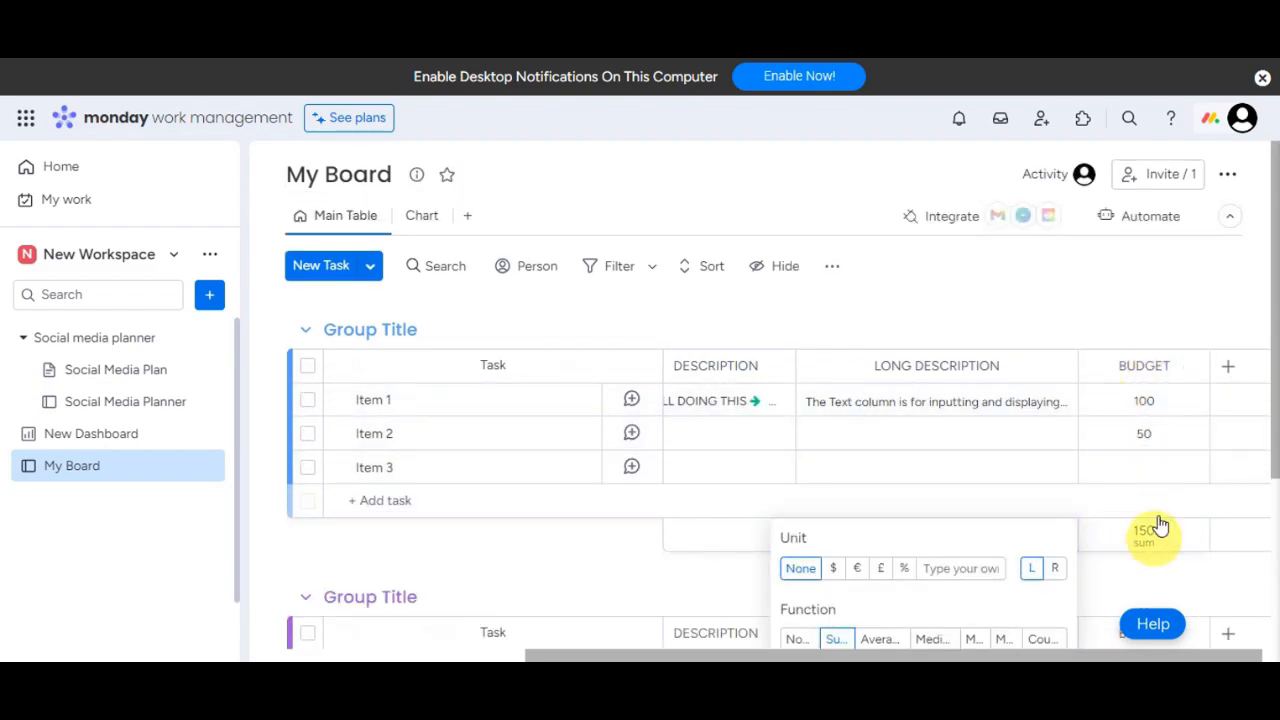
pyautogui.scroll(-2, 1143, 400)
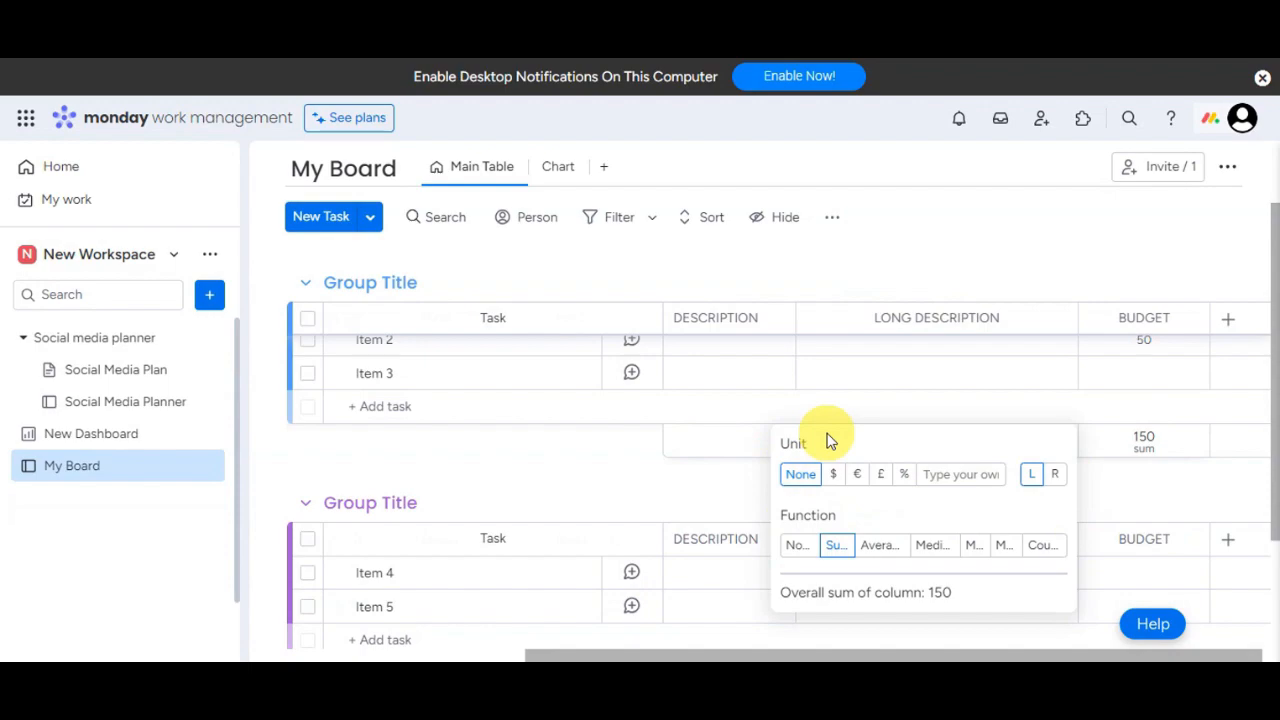
pyautogui.scroll(2, 1120, 368)
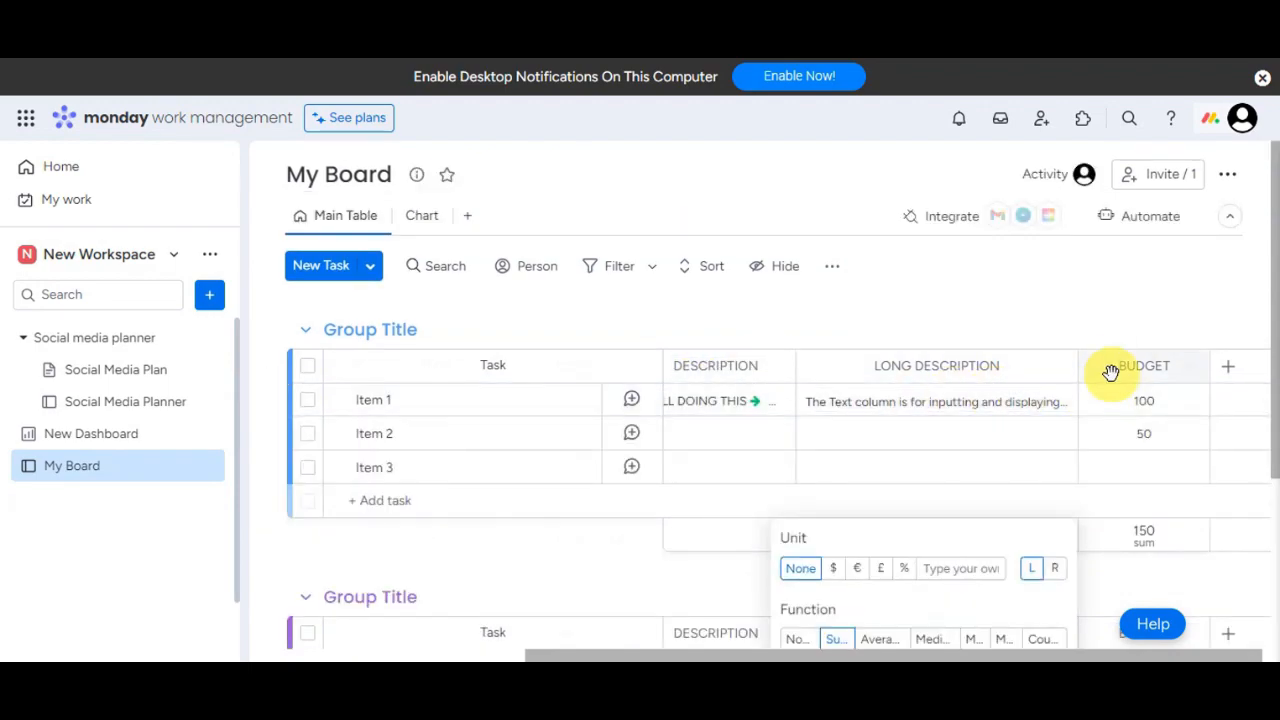
pyautogui.click(1155, 397)
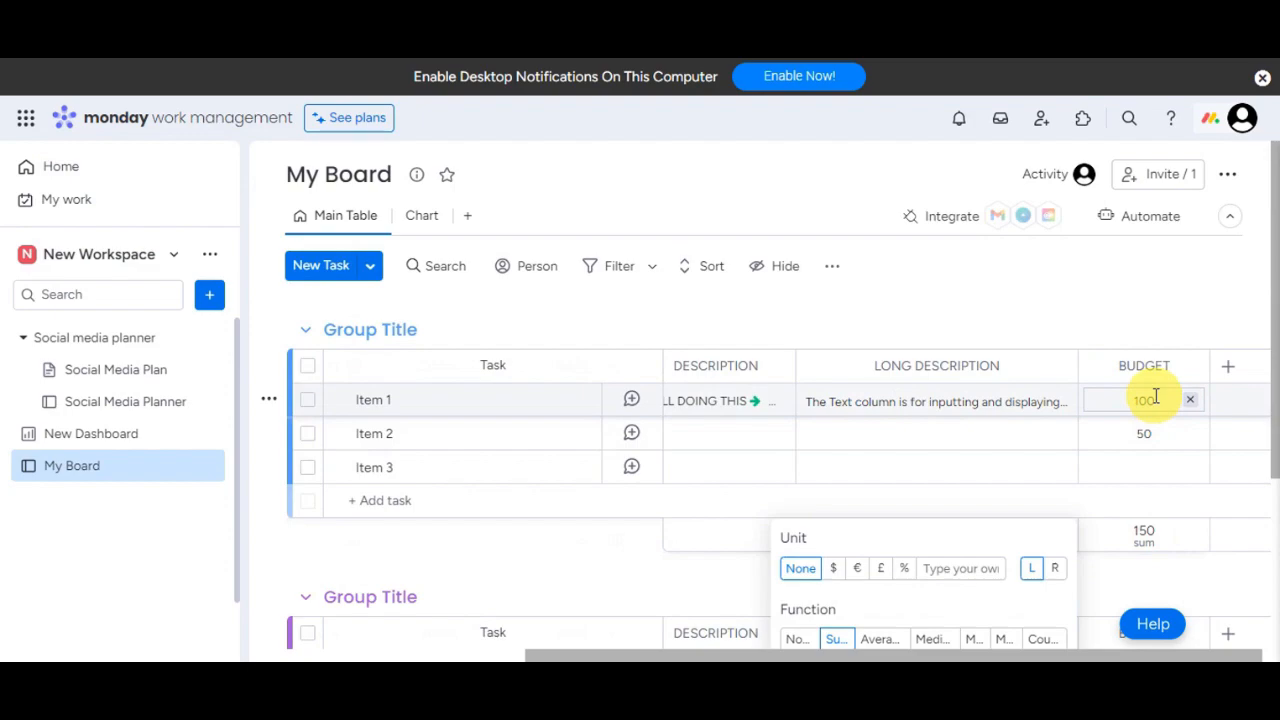
pyautogui.click(1155, 434)
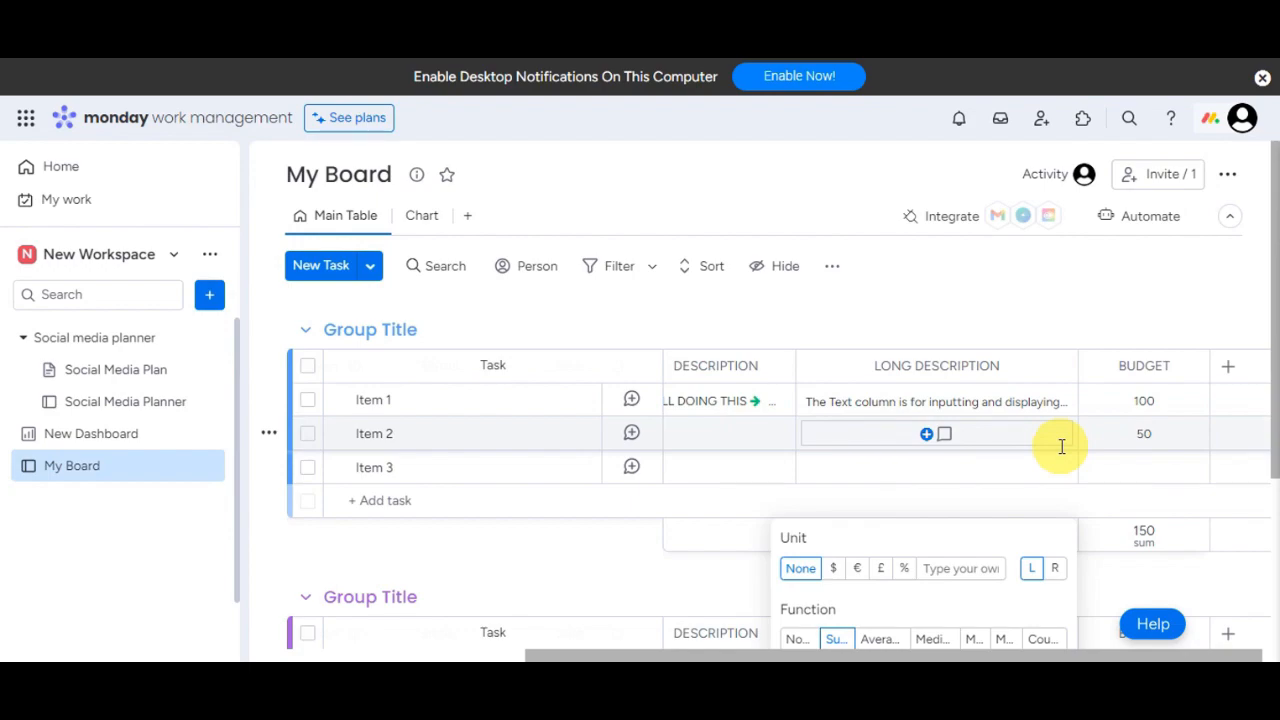
pyautogui.click(660, 572)
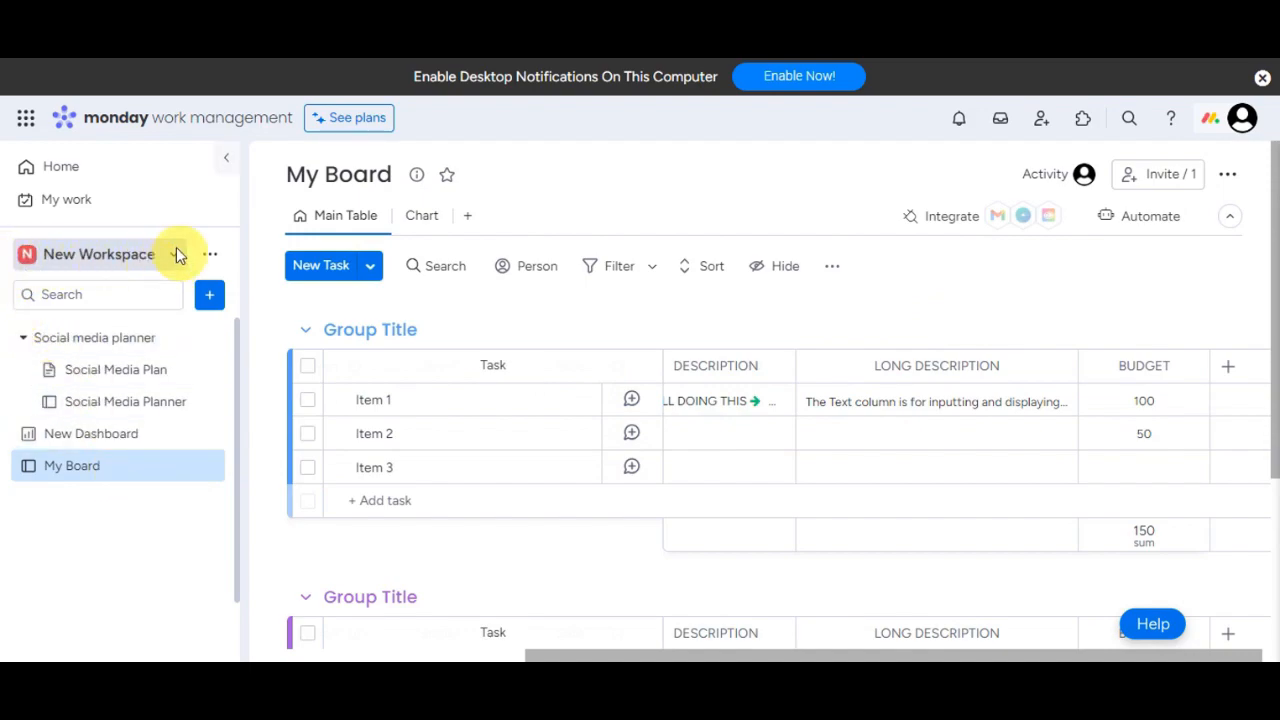
# Step: Save the whole New Workspace workspace, including My Board, as a template
pyautogui.click(120, 464)
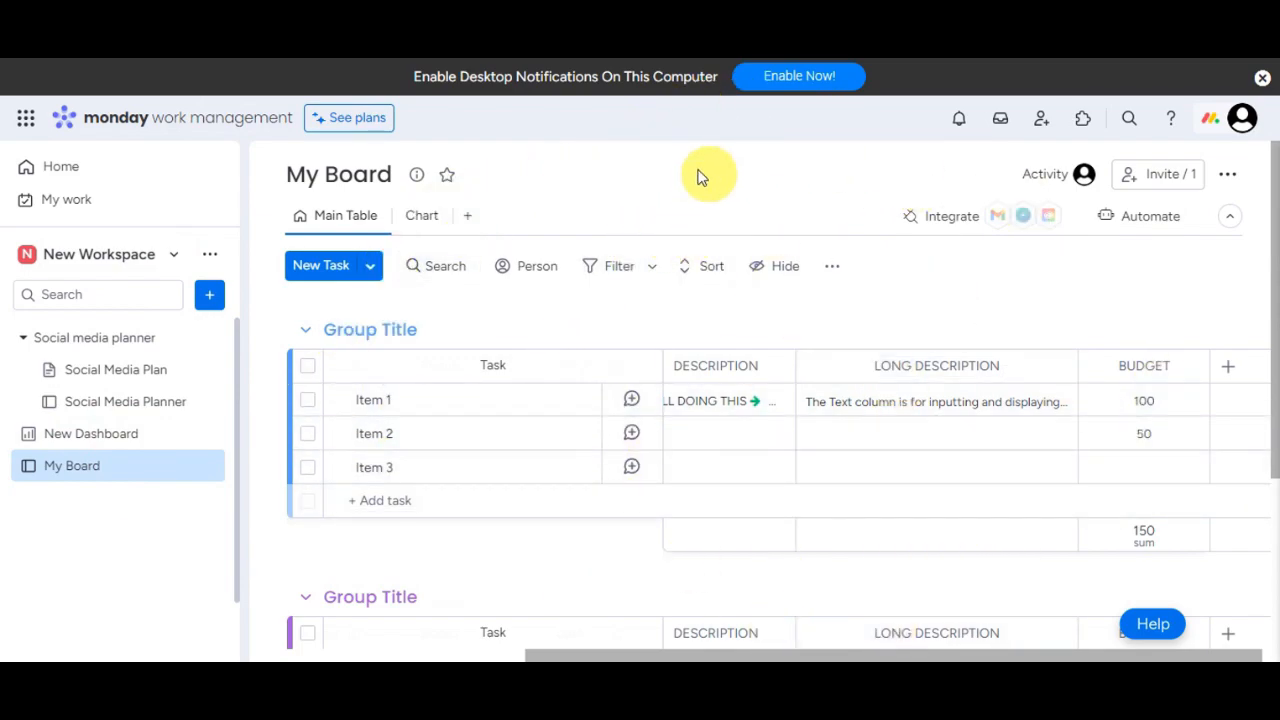
pyautogui.click(212, 257)
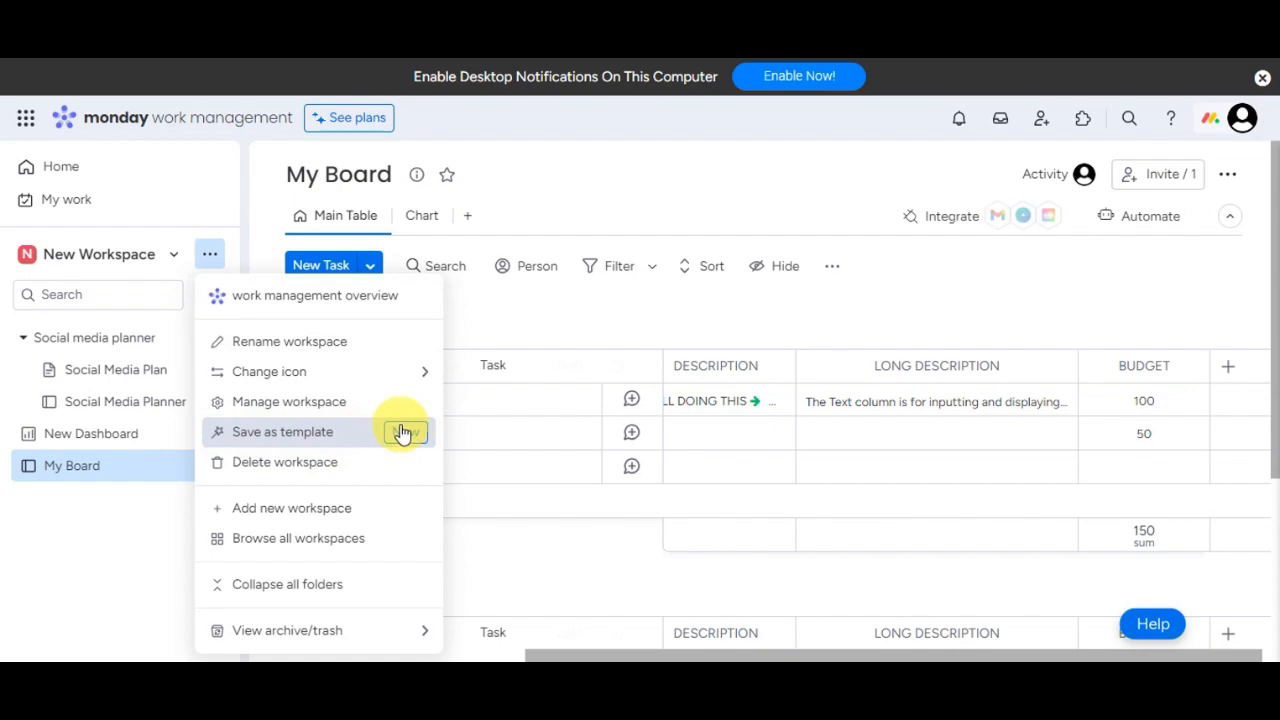
pyautogui.click(298, 437)
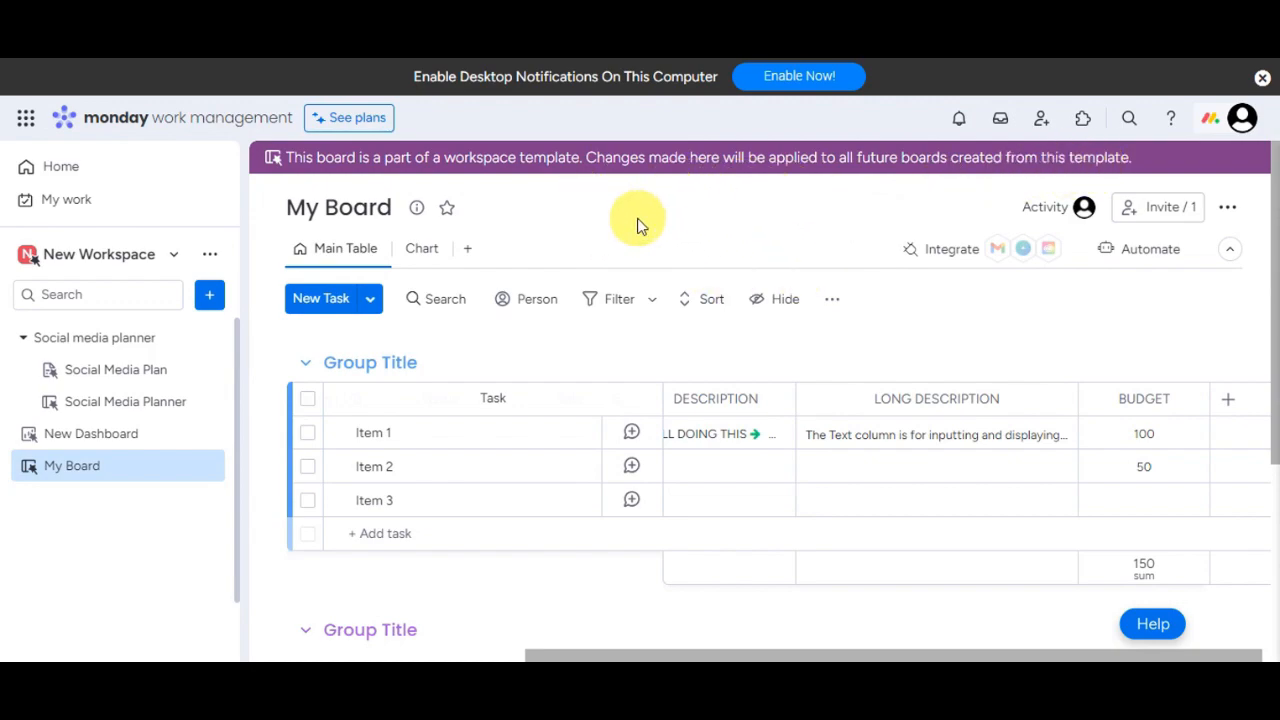
# Step: Find the New Workspace template among the templates created in the account and use it to create a workspace
pyautogui.click(210, 302)
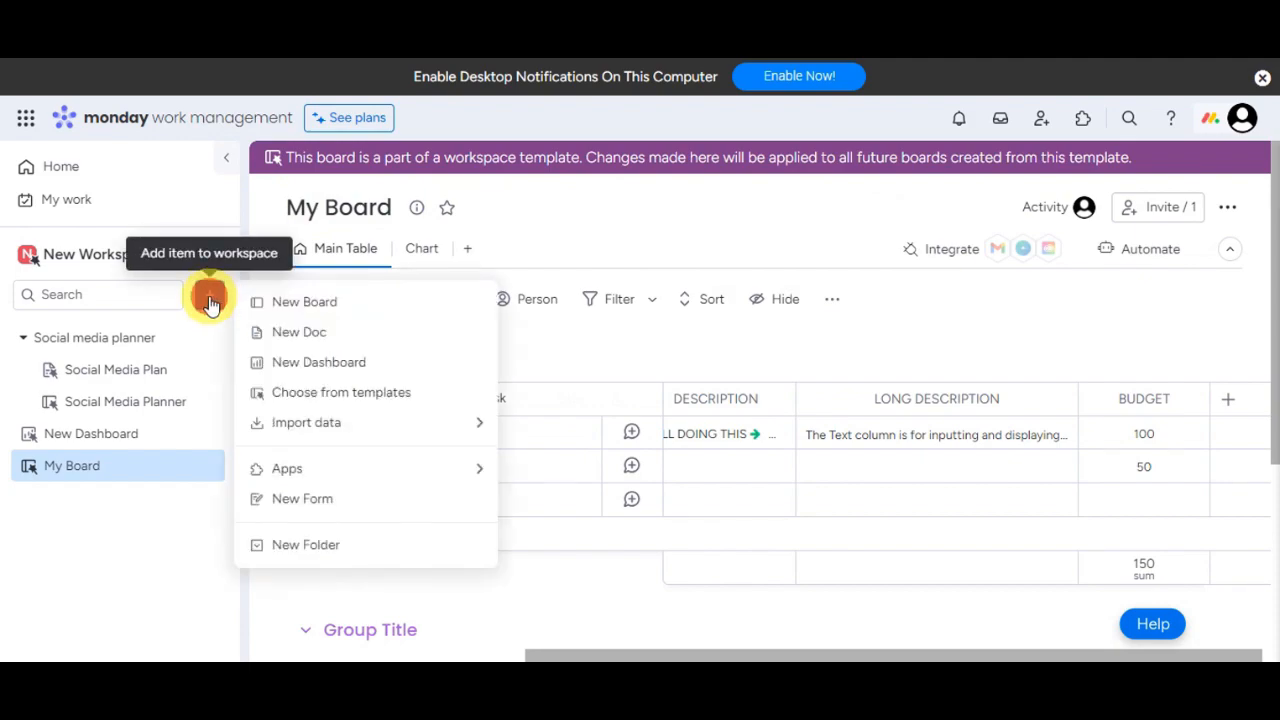
pyautogui.click(320, 395)
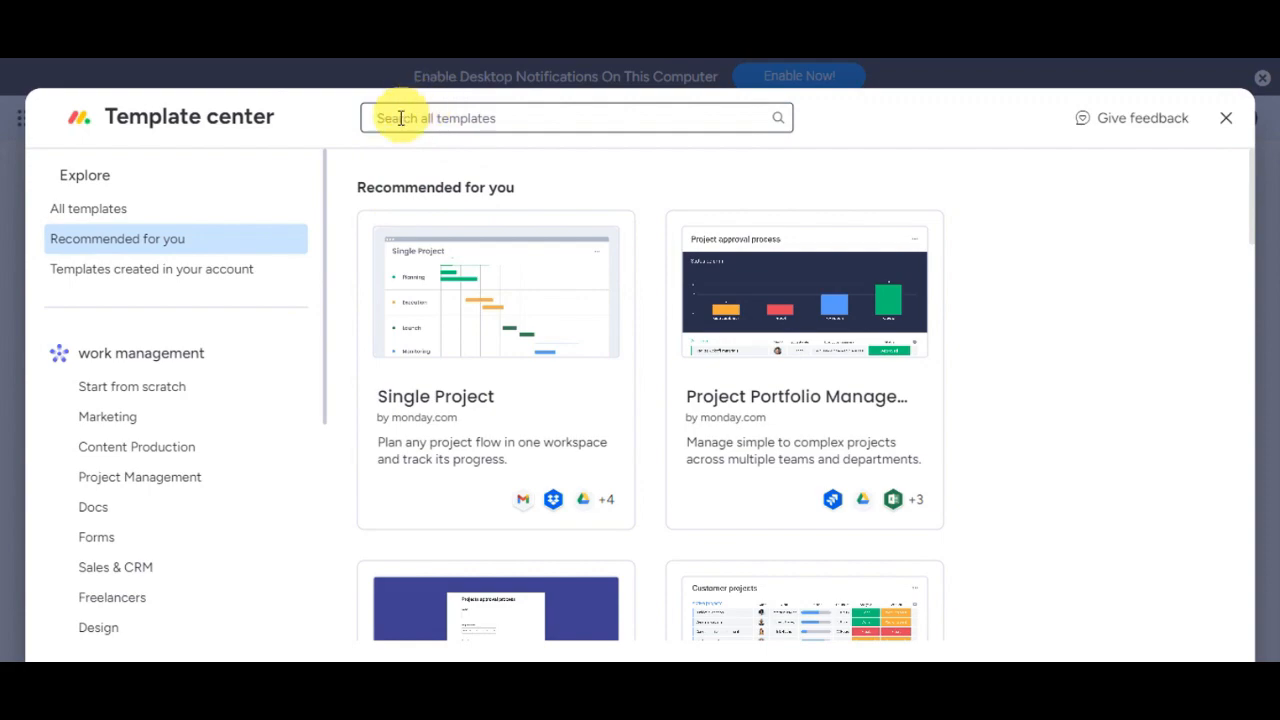
pyautogui.click(580, 120)
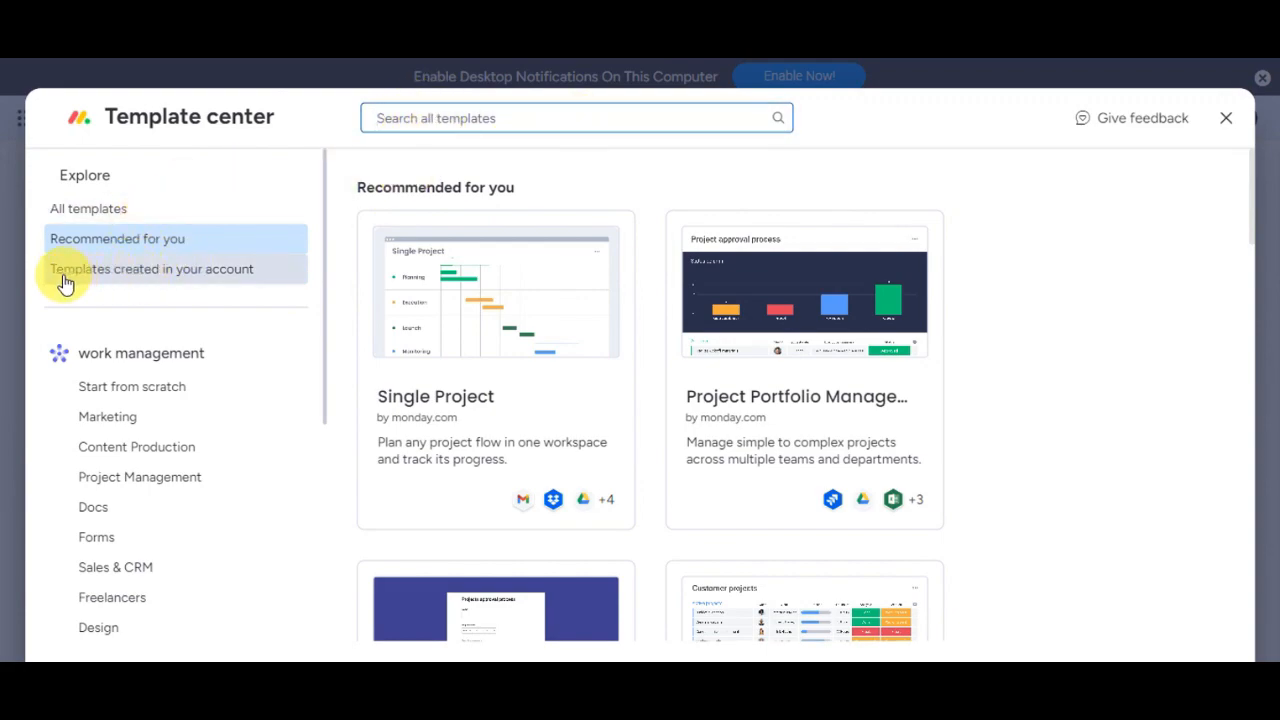
pyautogui.click(248, 284)
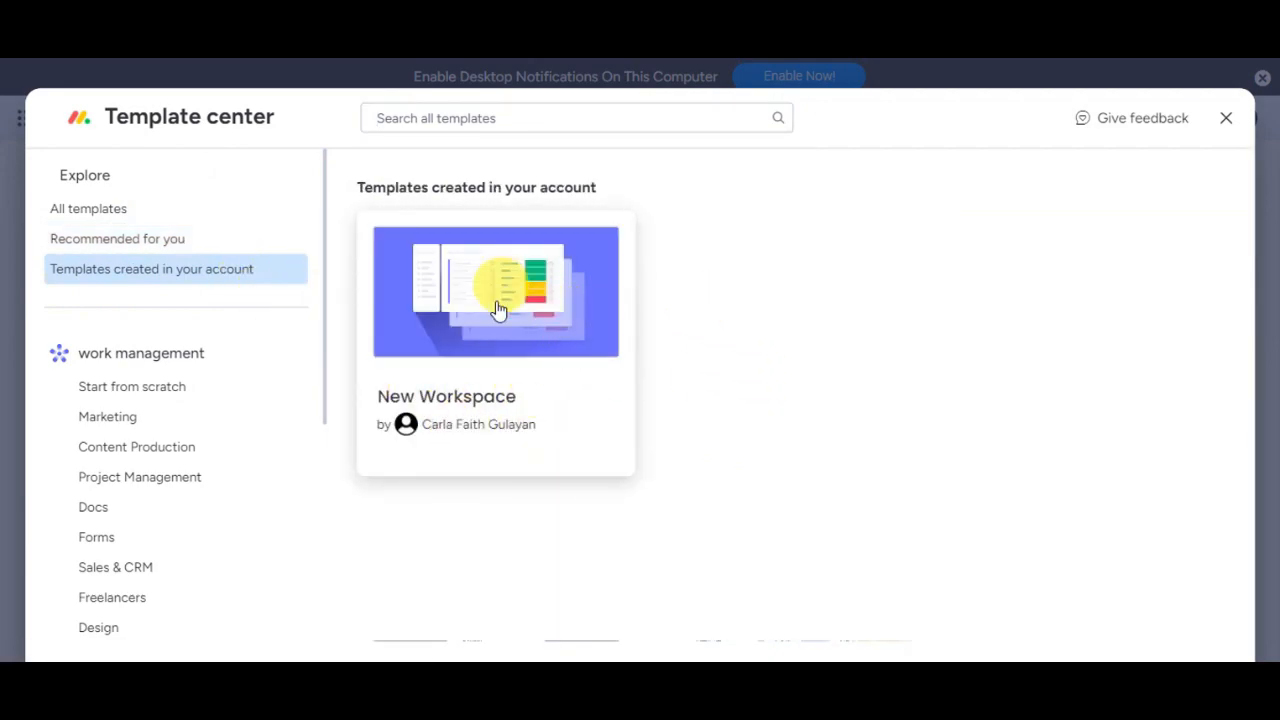
pyautogui.click(573, 305)
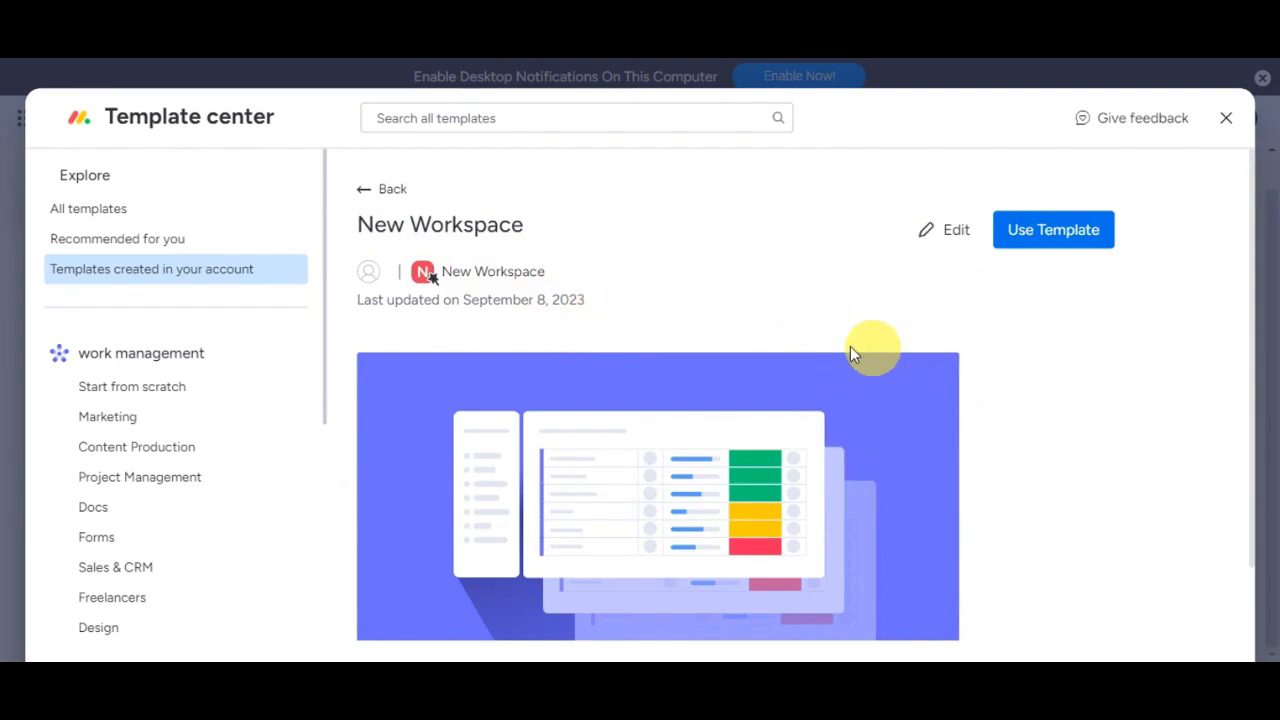
pyautogui.click(1089, 235)
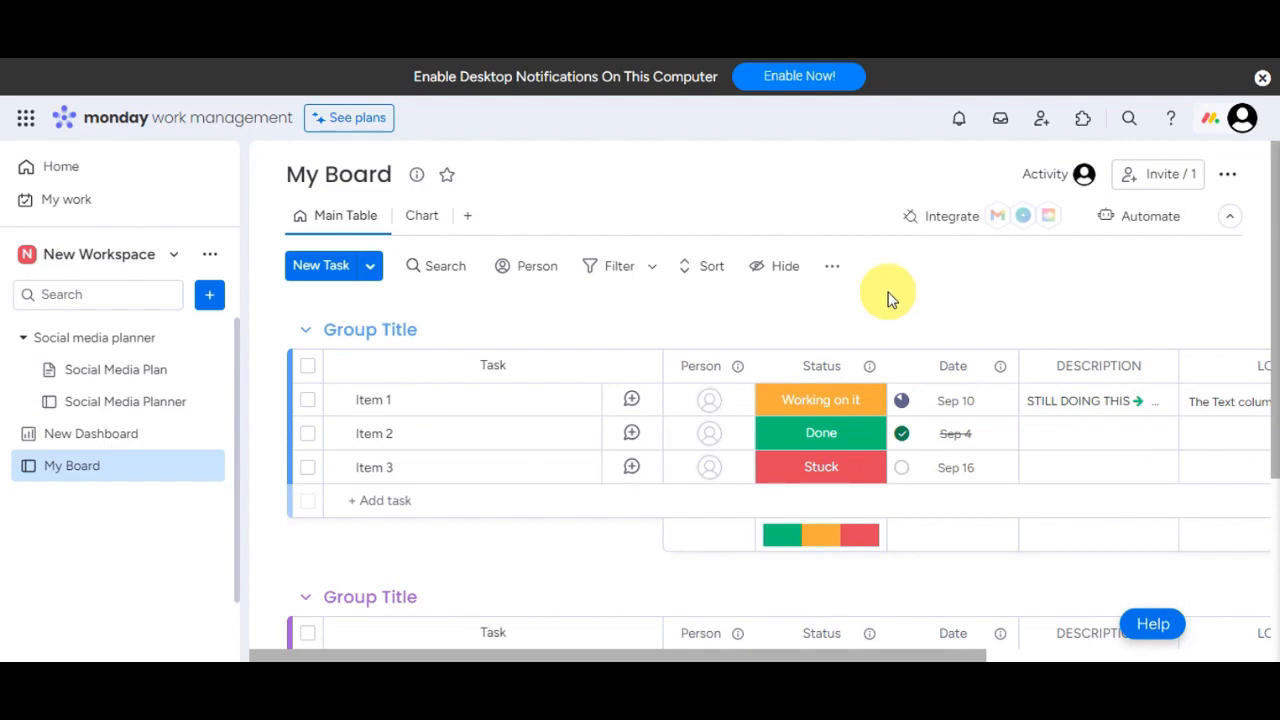
# Step: Open the template center to add to New Workspace and browse the All templates and Recommended for you collections
pyautogui.click(215, 297)
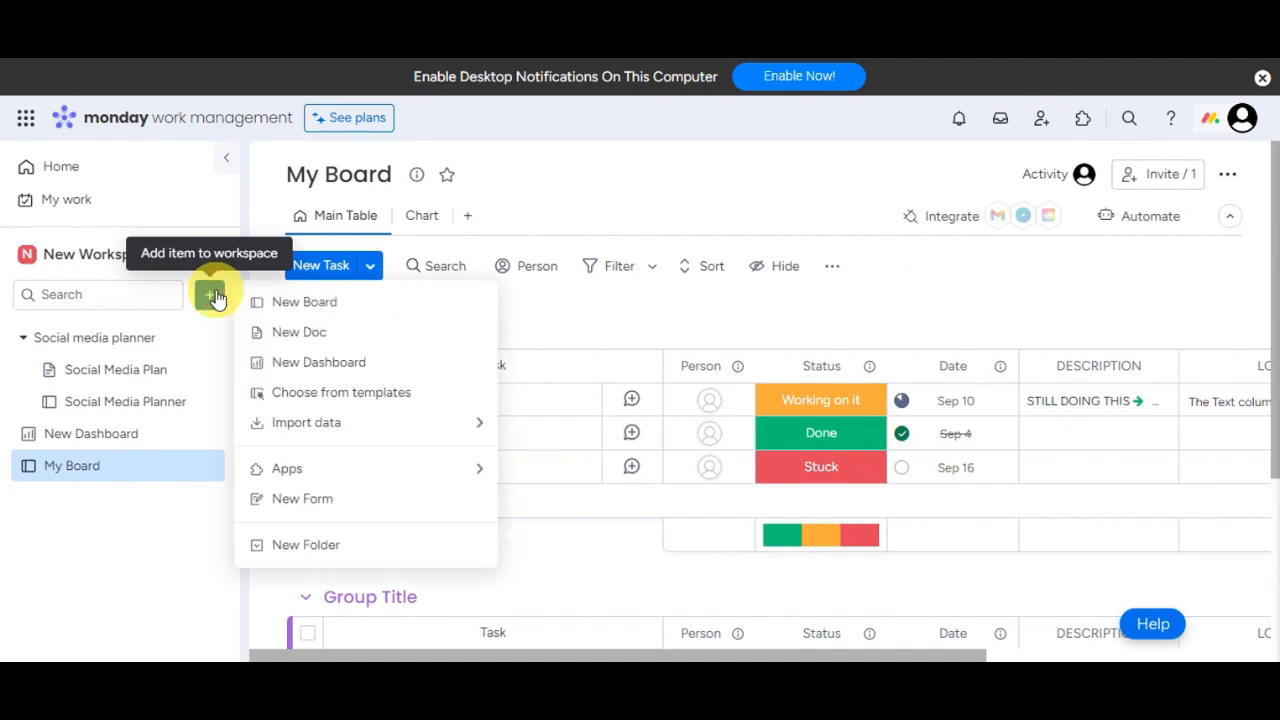
pyautogui.click(344, 398)
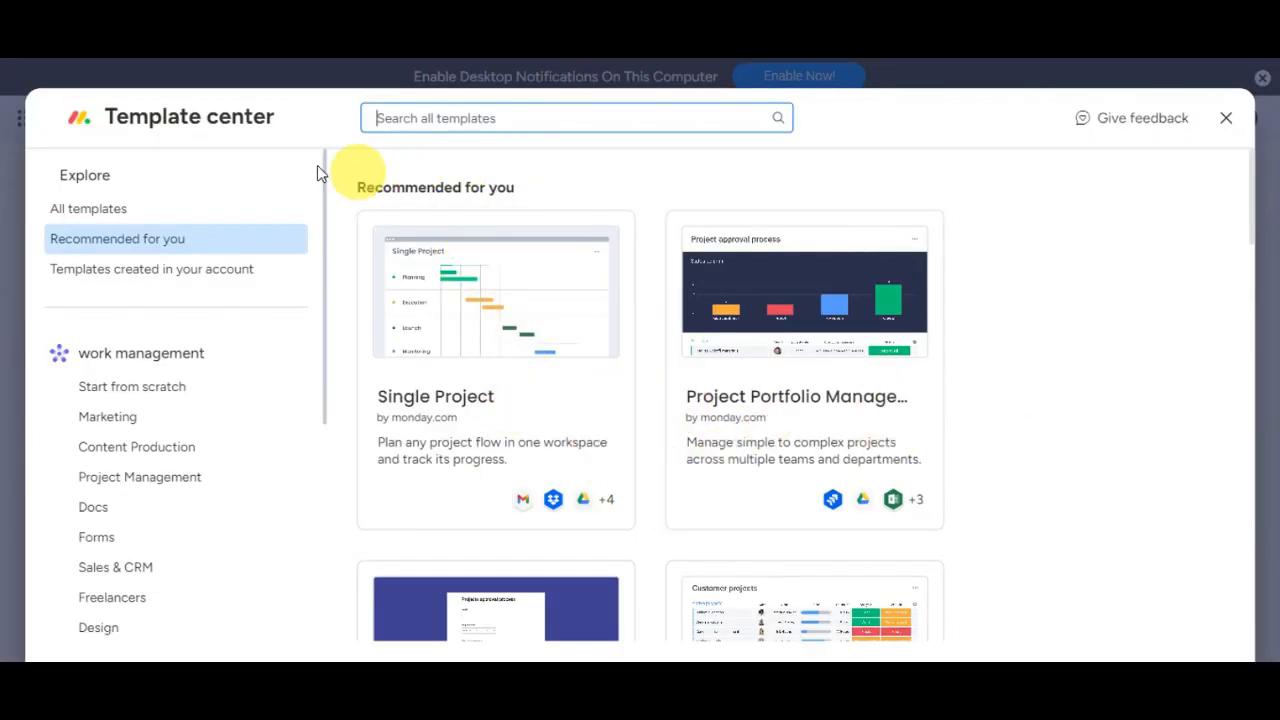
pyautogui.click(383, 122)
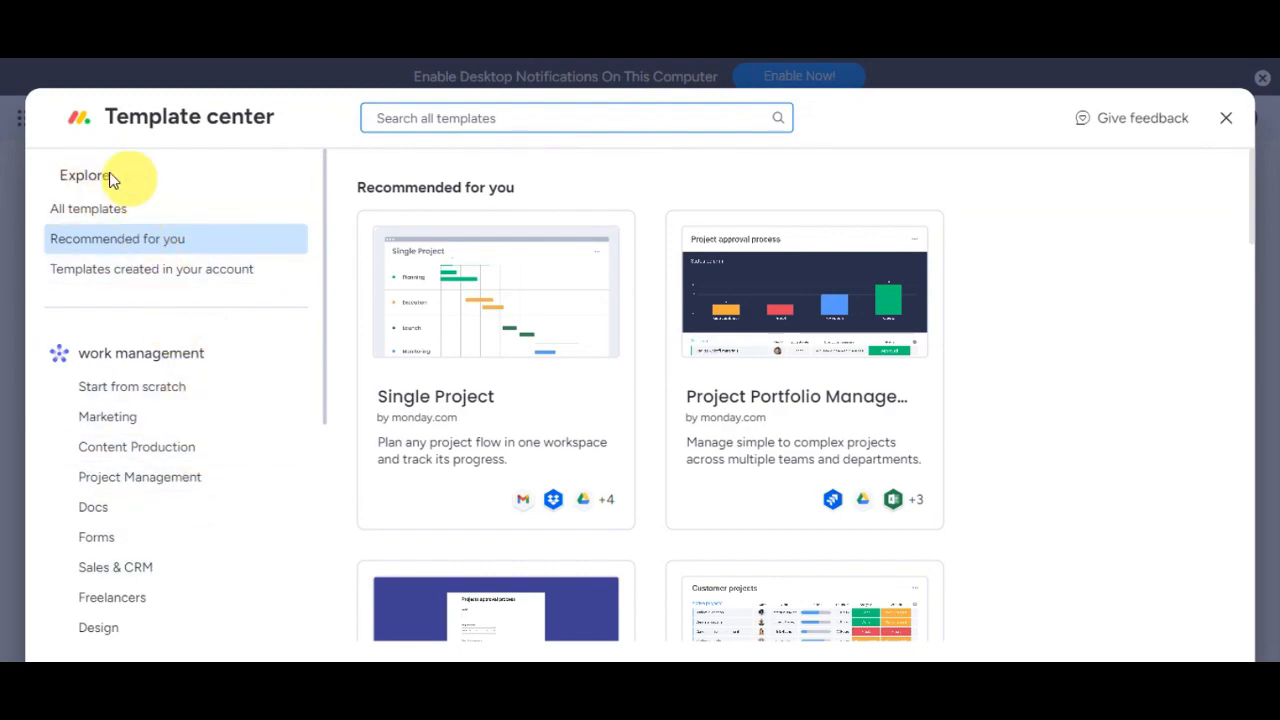
pyautogui.click(100, 212)
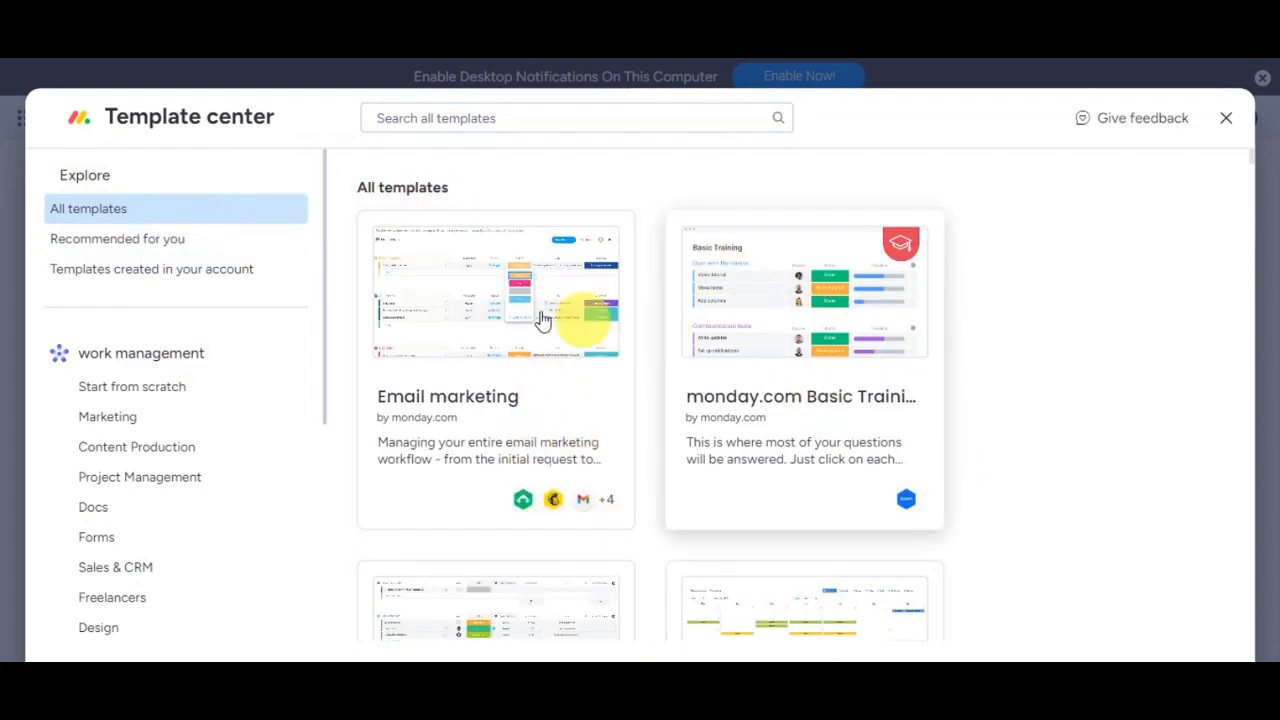
pyautogui.click(108, 242)
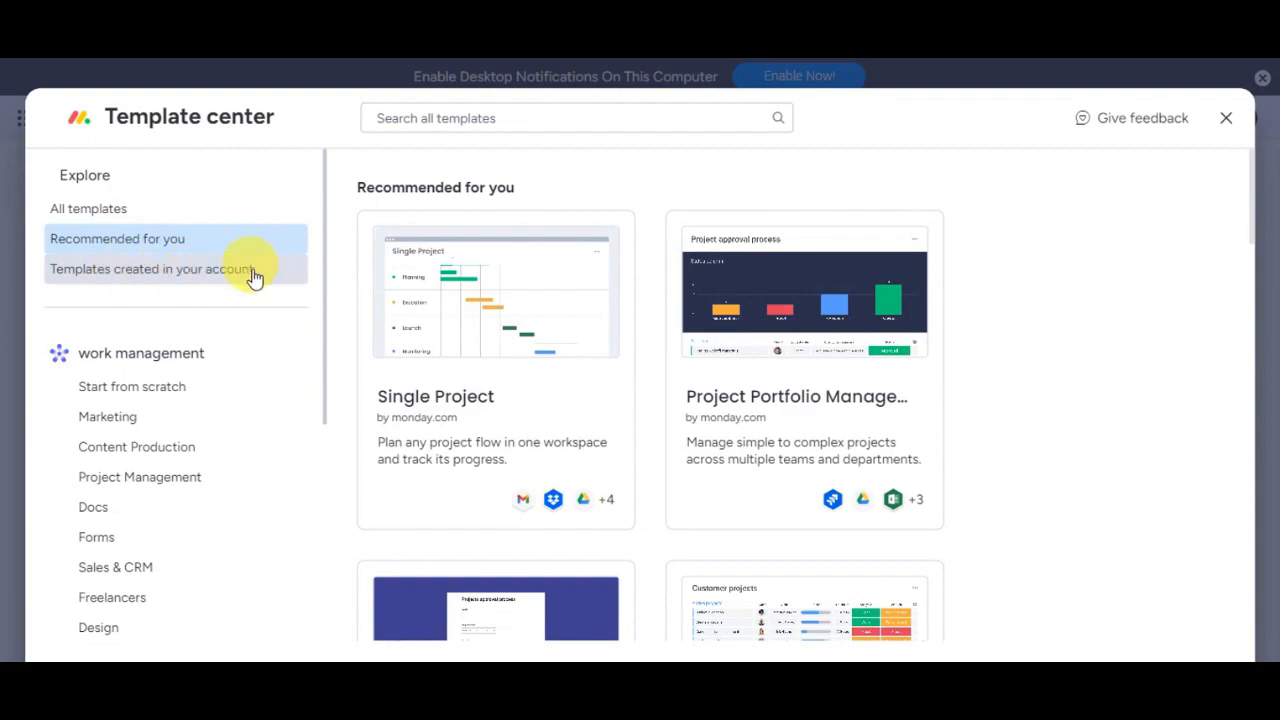
pyautogui.scroll(-3, 220, 410)
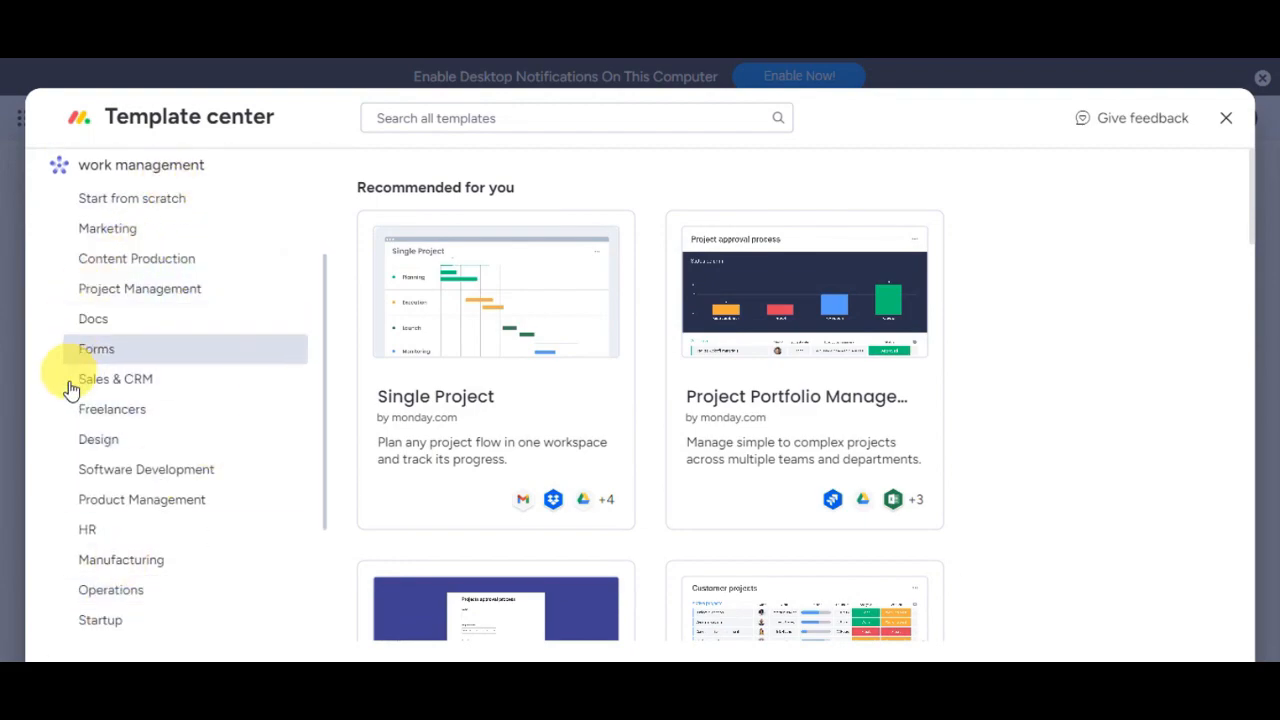
# Step: Browse the ready-made templates in the Project Management category of work management
pyautogui.click(101, 300)
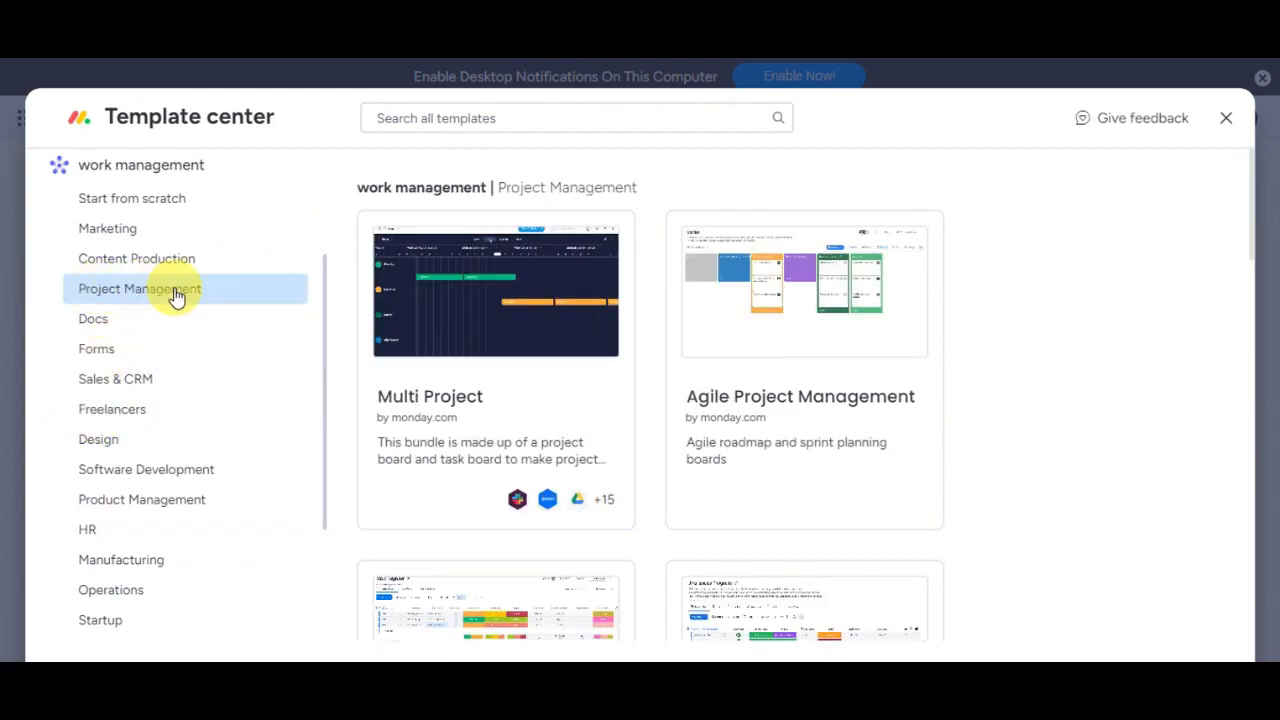
pyautogui.scroll(-4, 1015, 380)
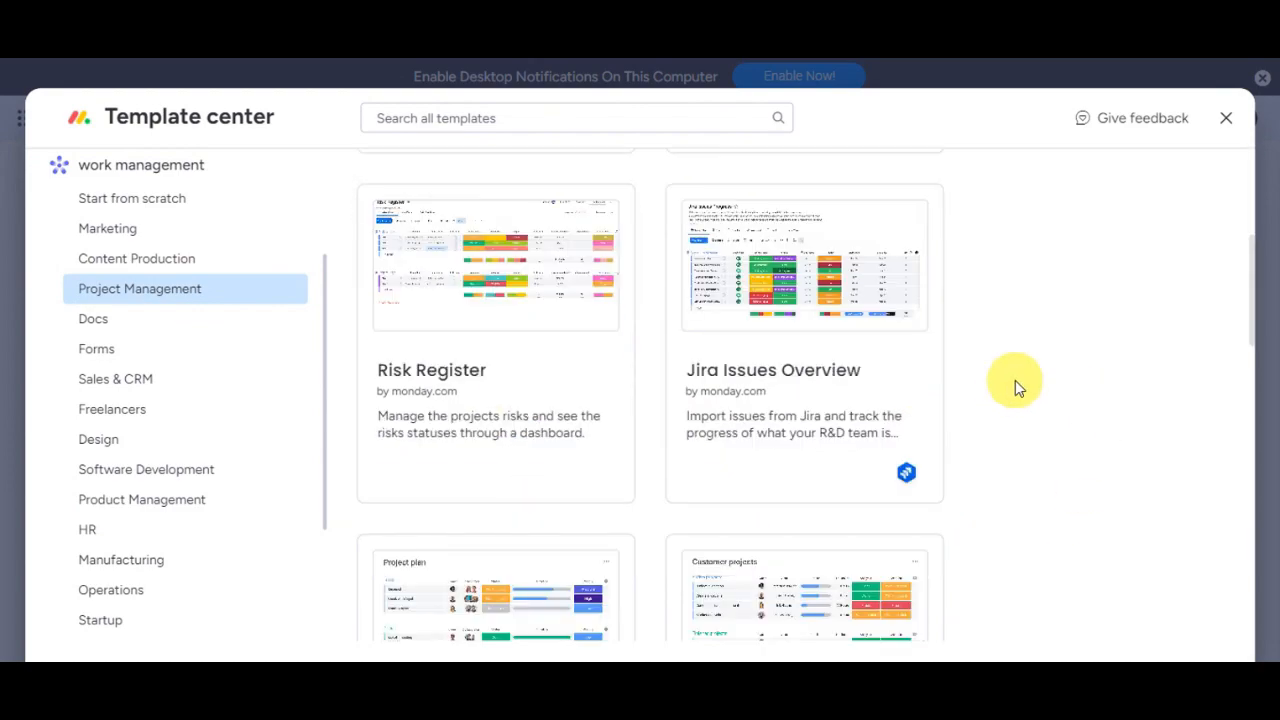
pyautogui.scroll(2, 1015, 380)
pyautogui.scroll(-5, 1015, 380)
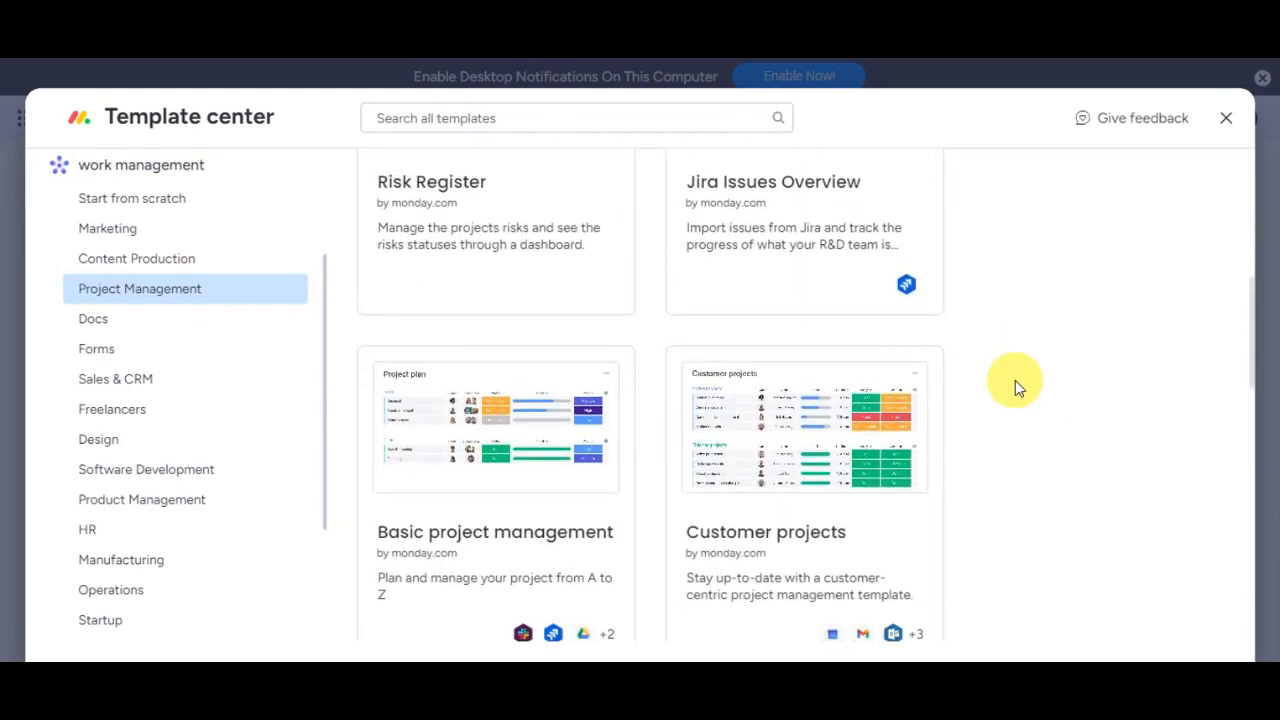
pyautogui.scroll(-1, 1015, 380)
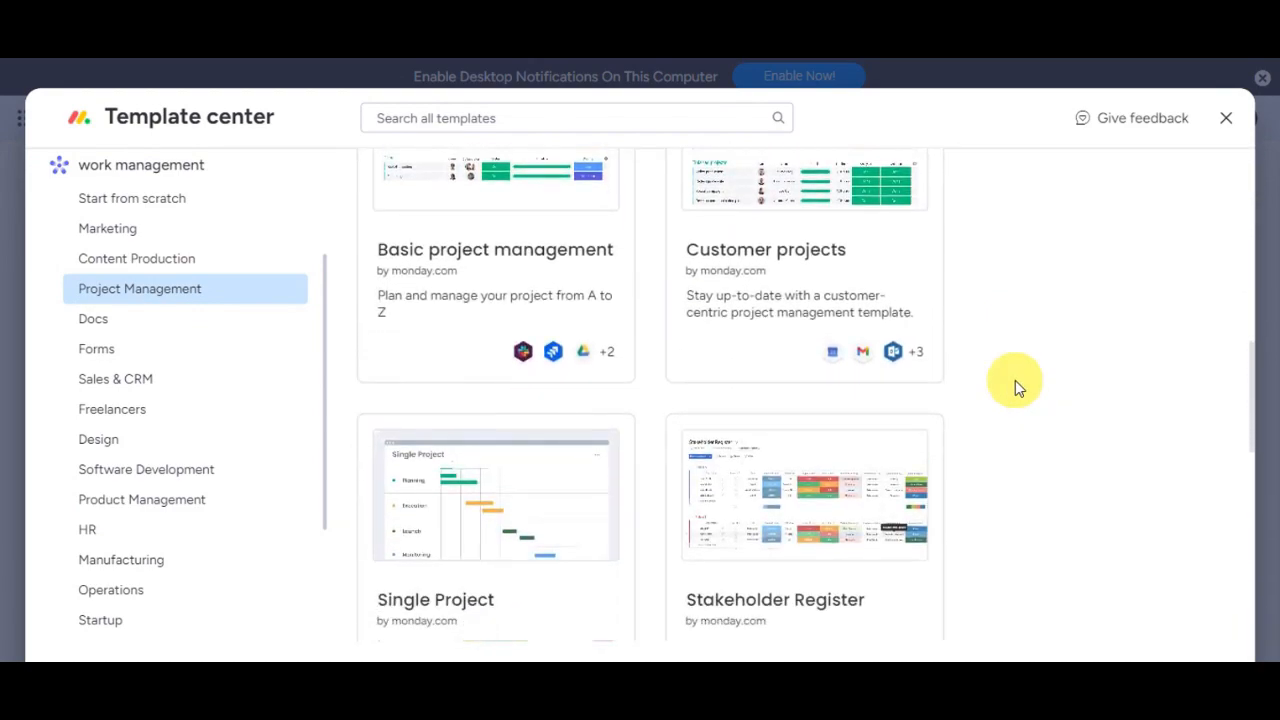
pyautogui.scroll(-2, 995, 342)
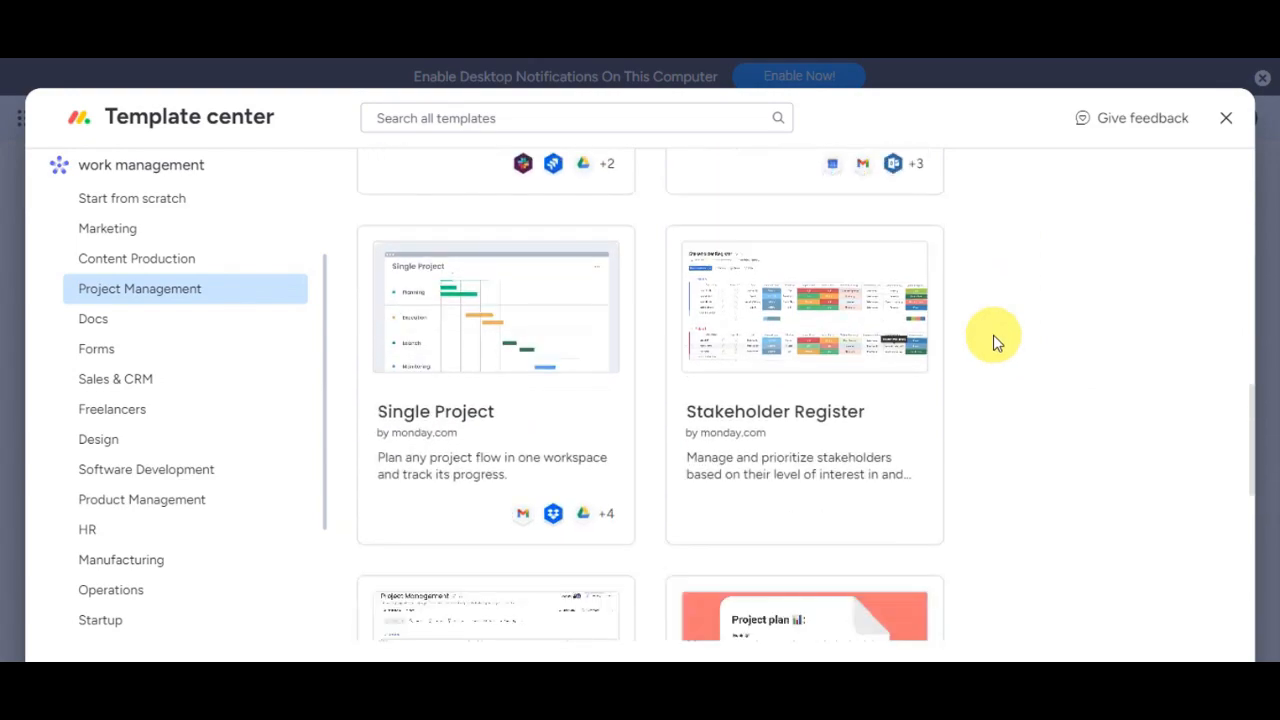
pyautogui.scroll(-3, 995, 342)
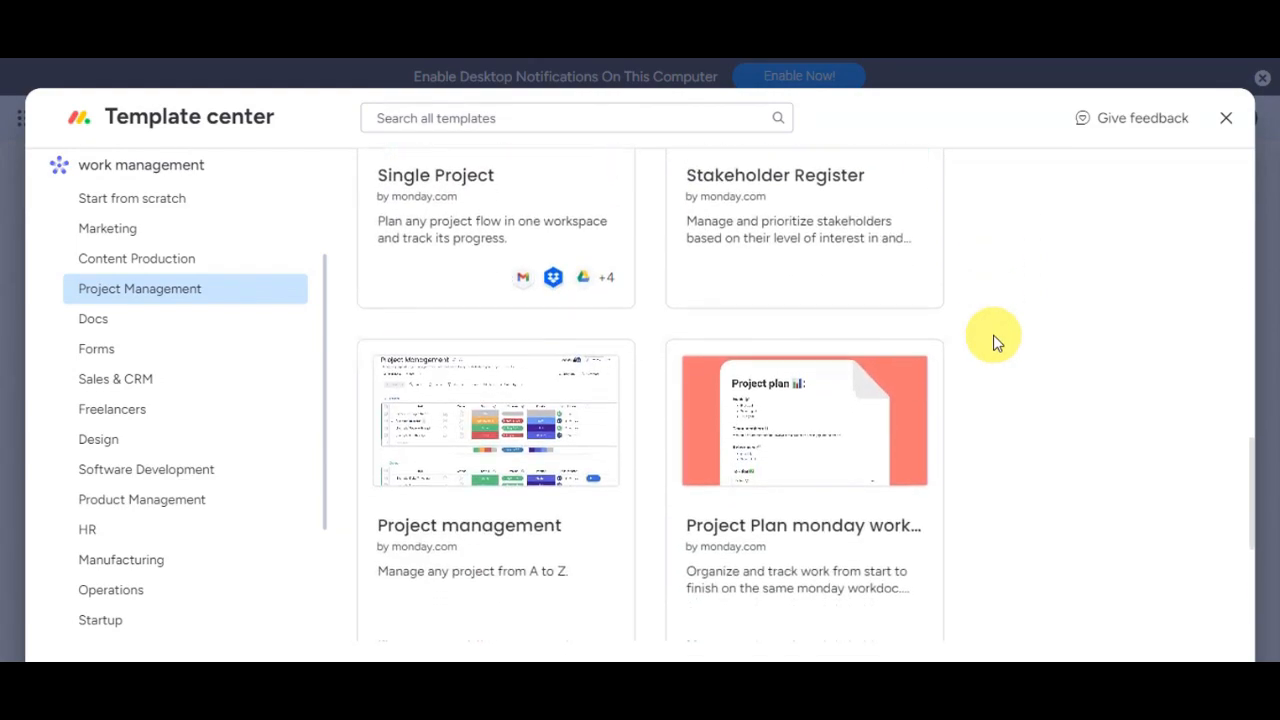
pyautogui.scroll(-2, 995, 342)
pyautogui.scroll(-2, 995, 342)
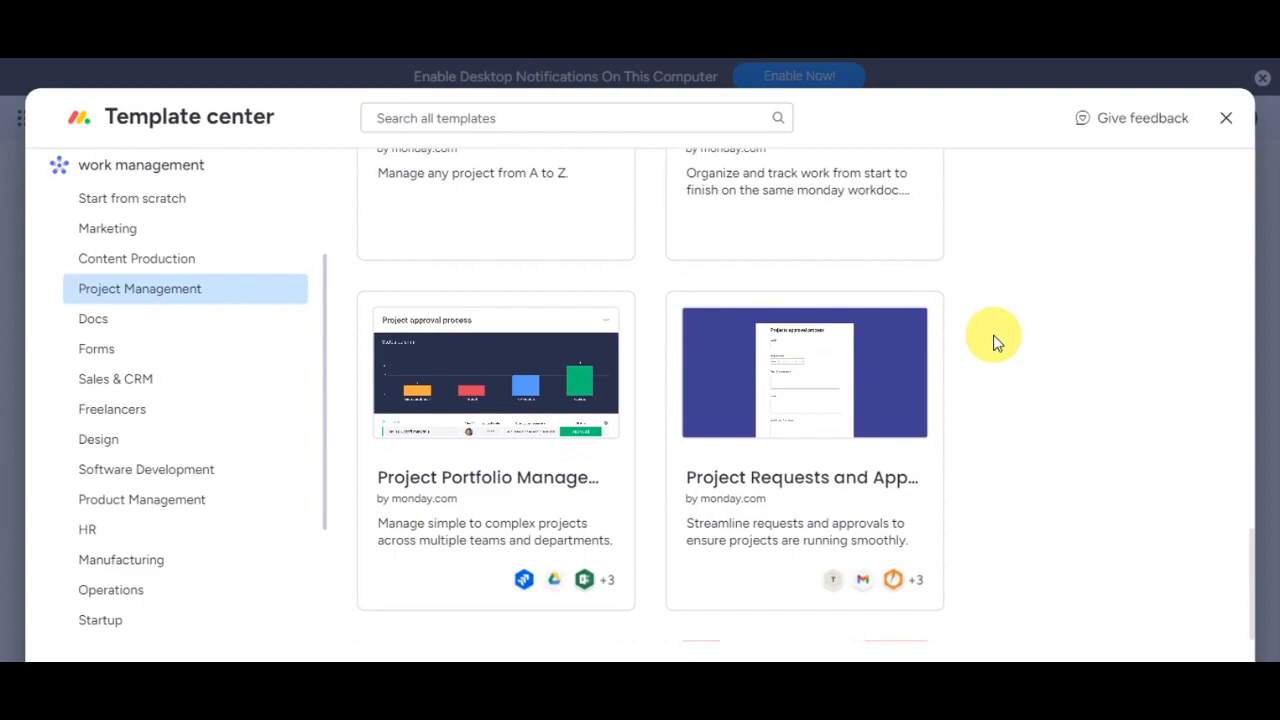
pyautogui.scroll(6, 995, 342)
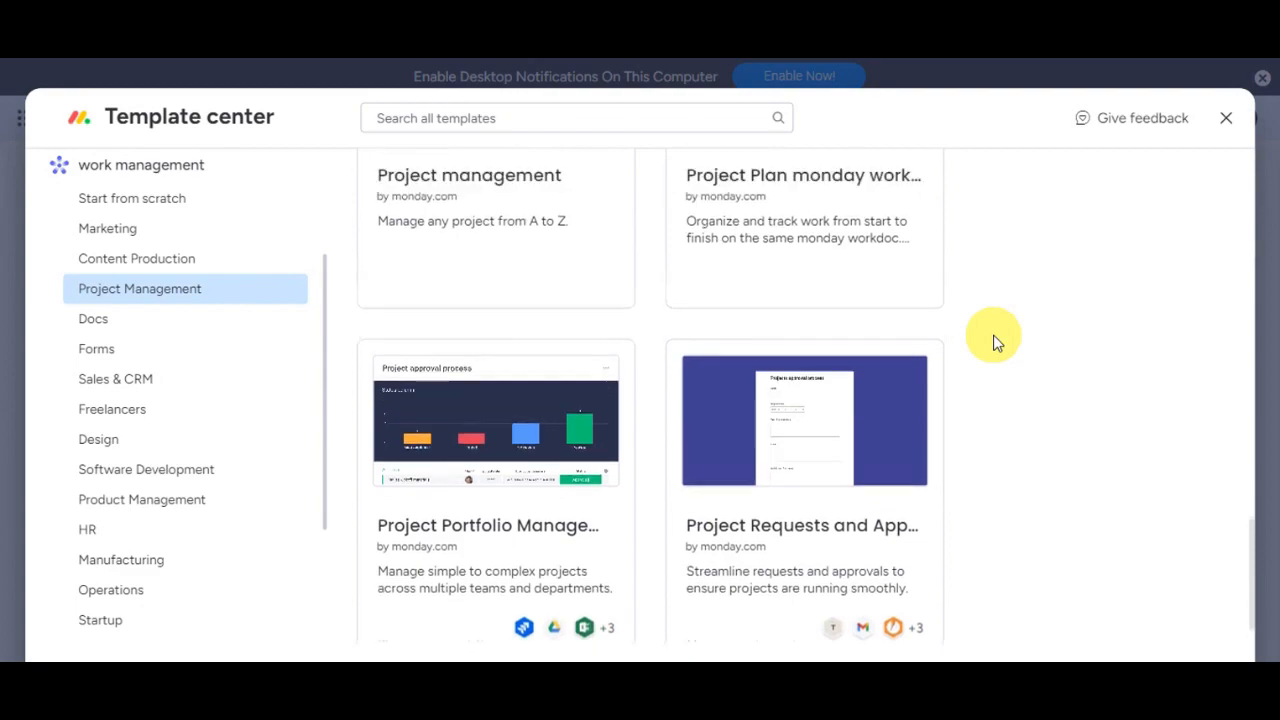
pyautogui.scroll(6, 995, 342)
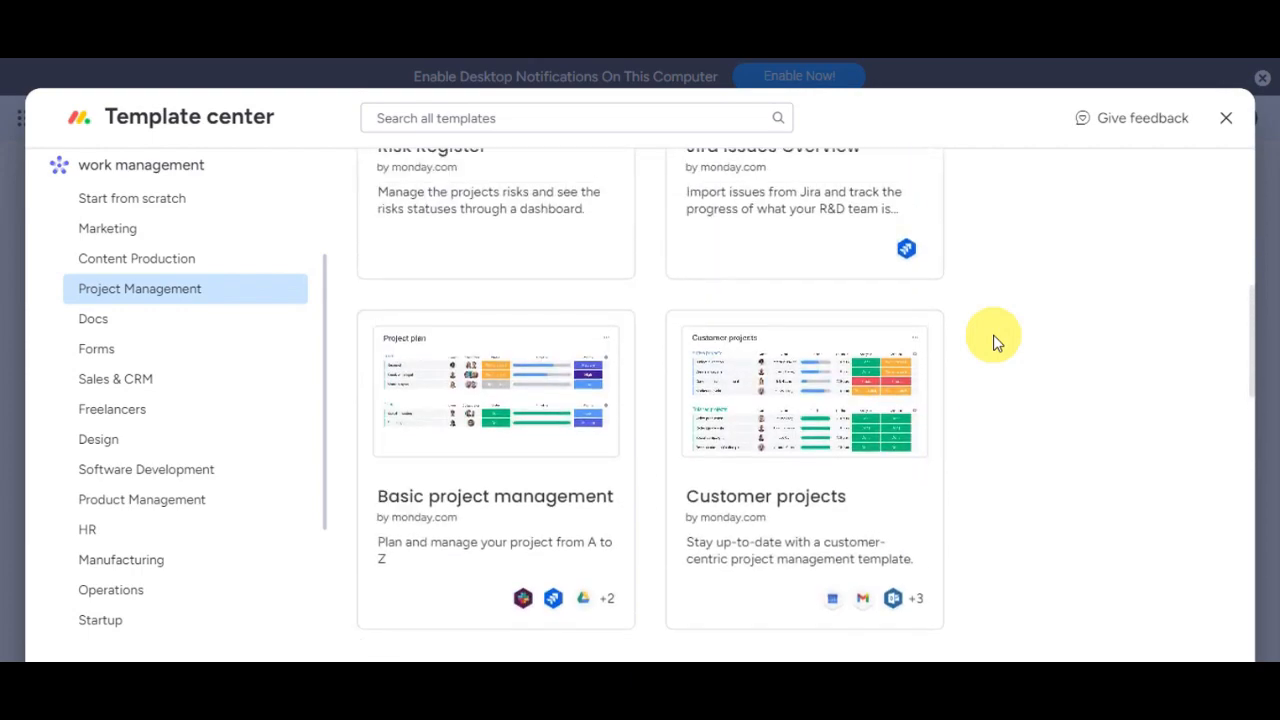
pyautogui.scroll(4, 995, 342)
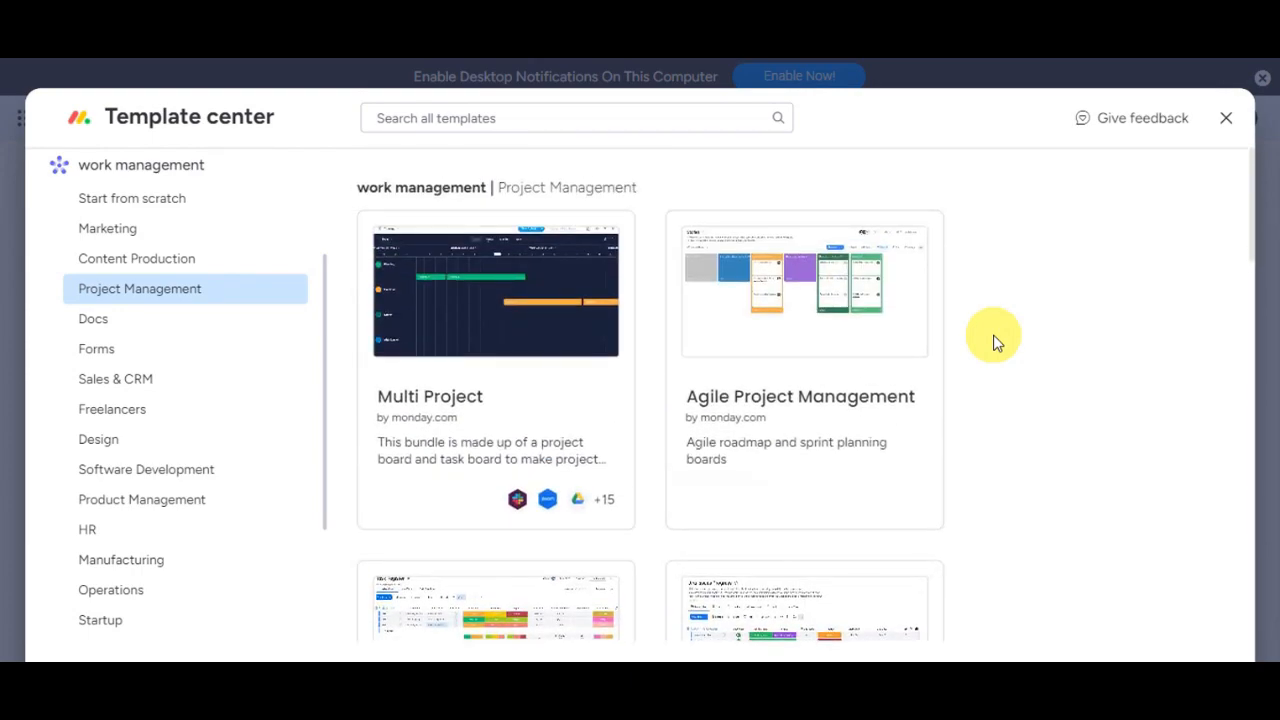
# Step: Open the Multi Project template, read its full description and previews, and use it in New Workspace
pyautogui.click(544, 377)
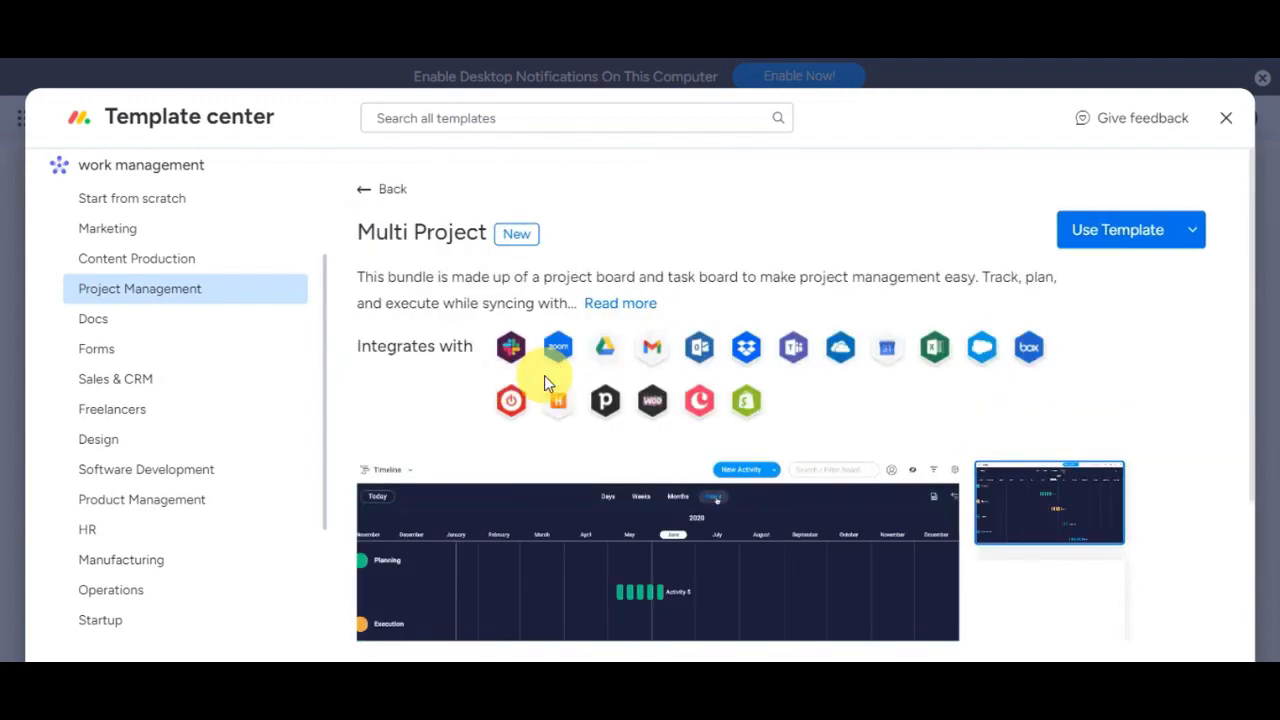
pyautogui.click(620, 303)
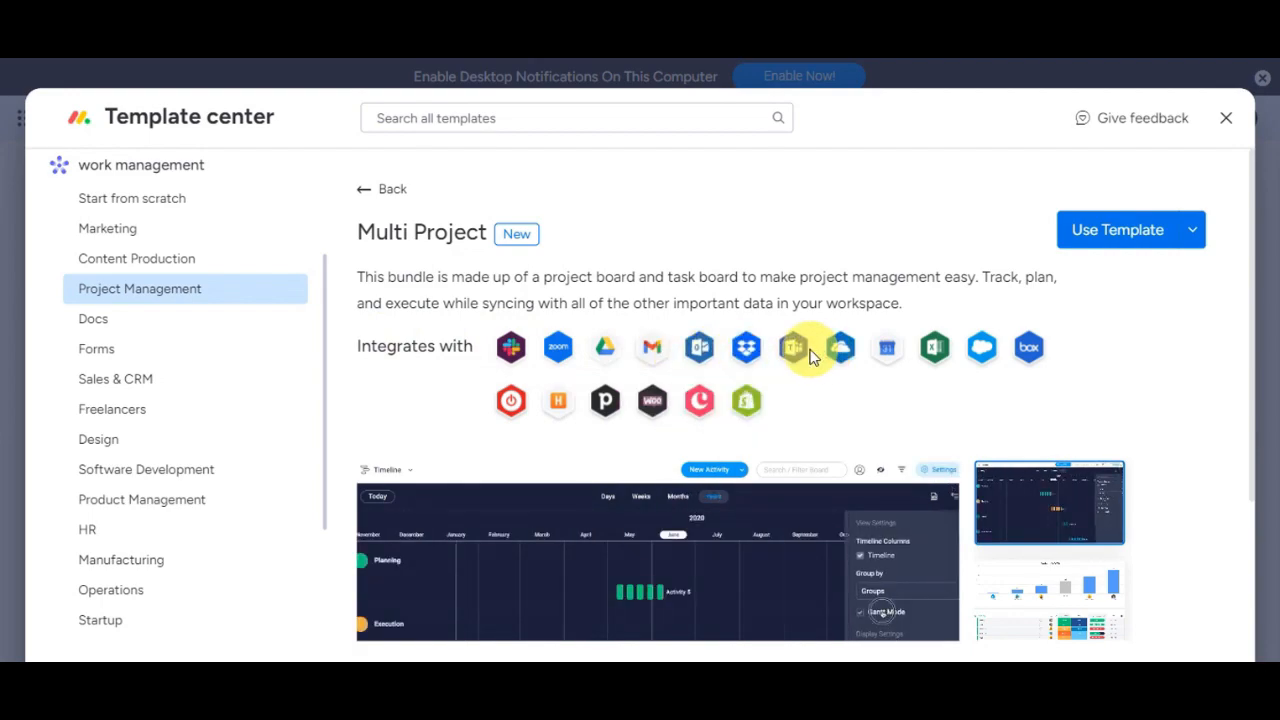
pyautogui.scroll(-1, 1075, 383)
pyautogui.scroll(-2, 1075, 383)
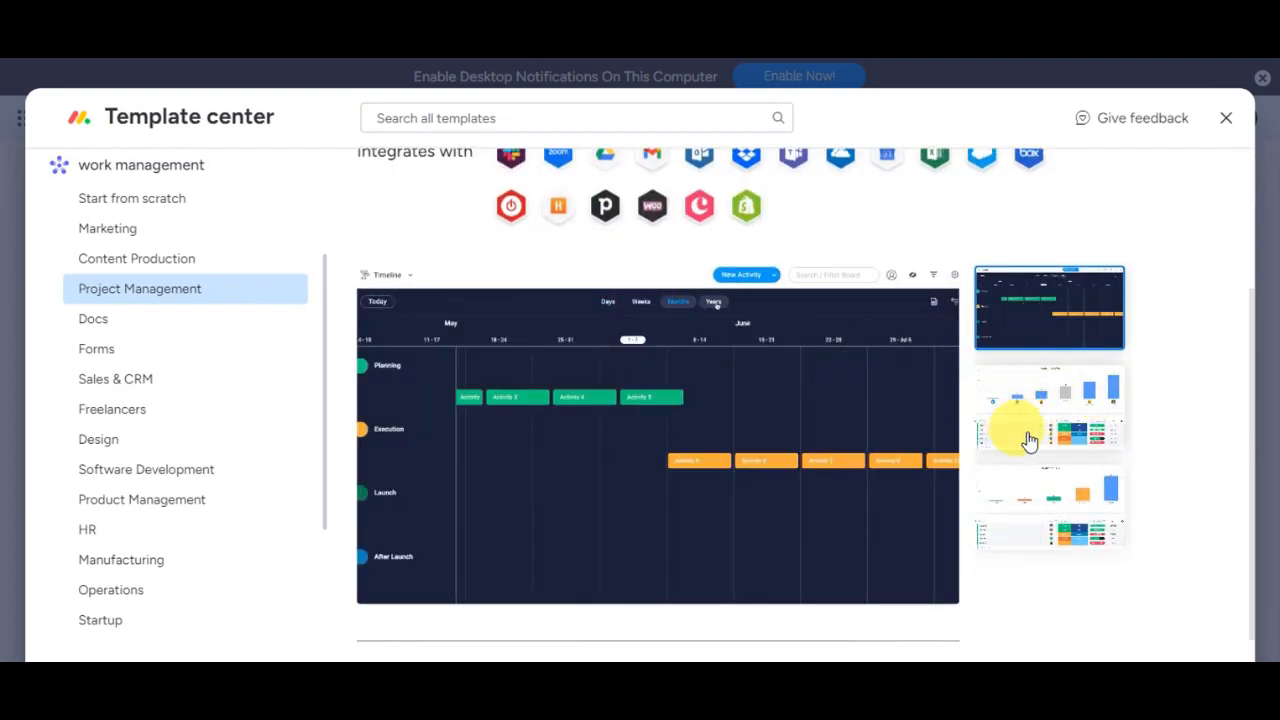
pyautogui.scroll(4, 1150, 488)
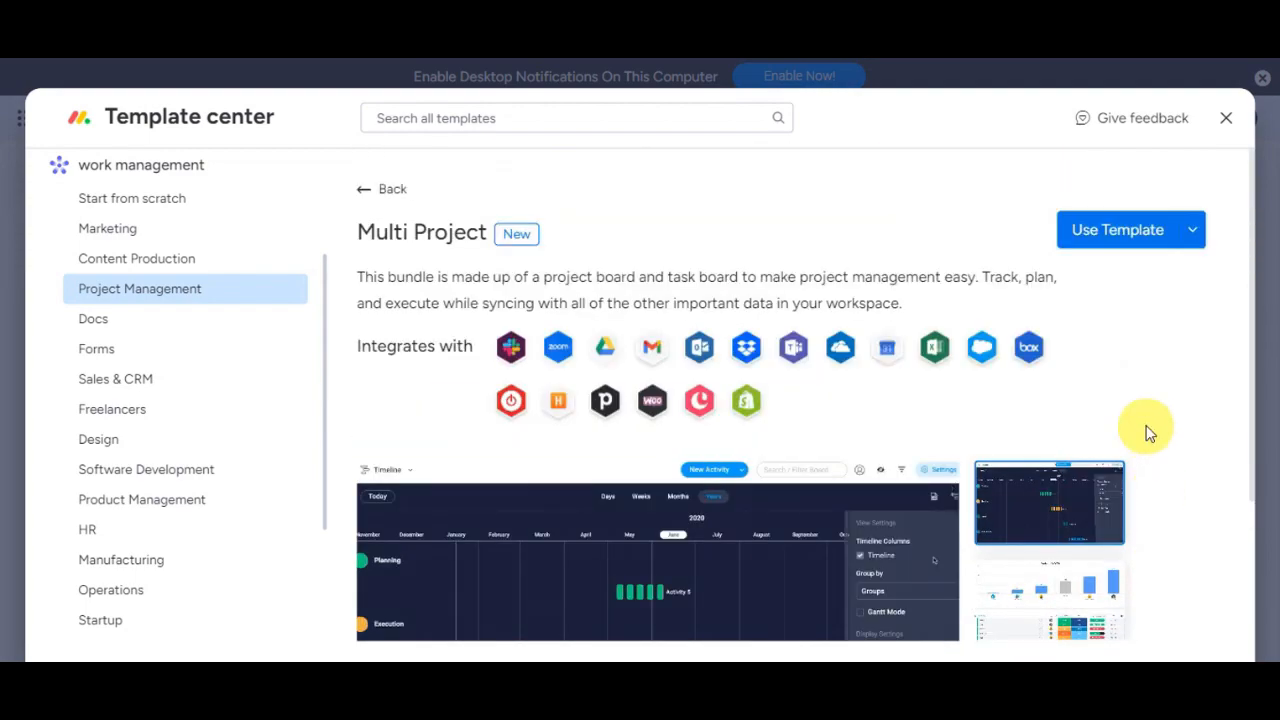
pyautogui.click(1128, 232)
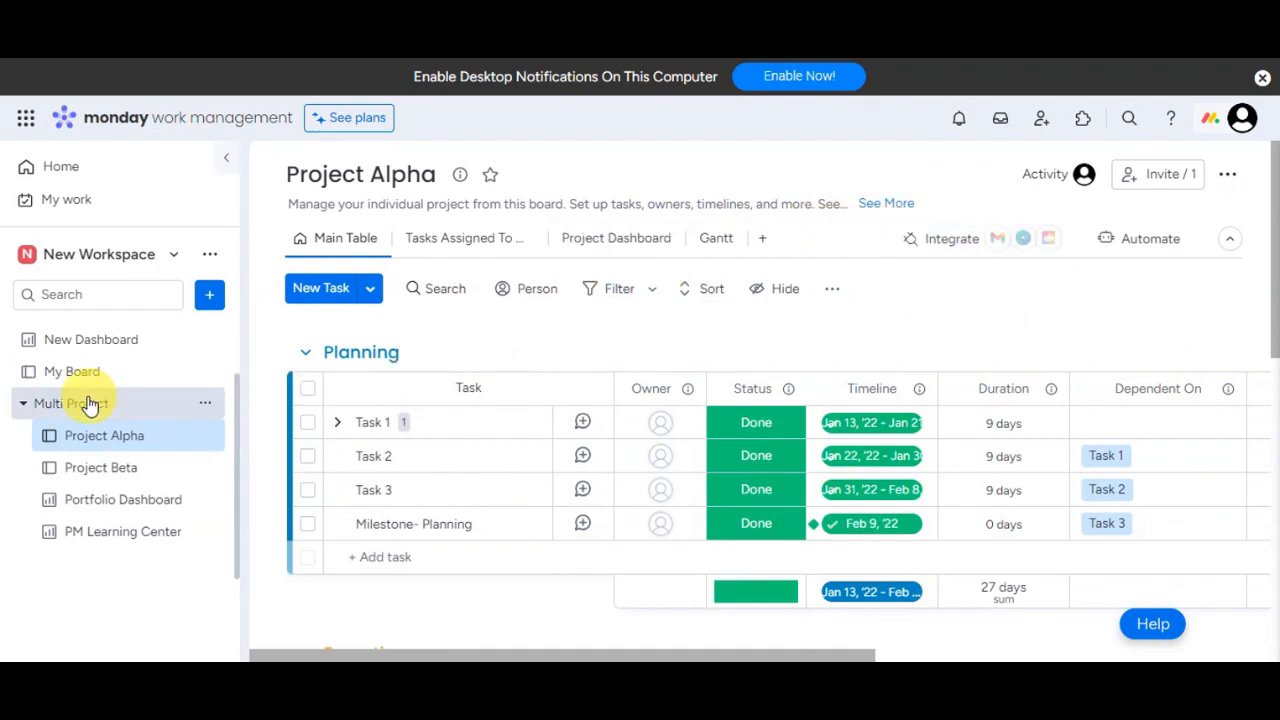
# Step: Look through Project Alpha's Tasks Assigned To Me, Project Dashboard and Gantt views and the board view types available to add
pyautogui.click(106, 462)
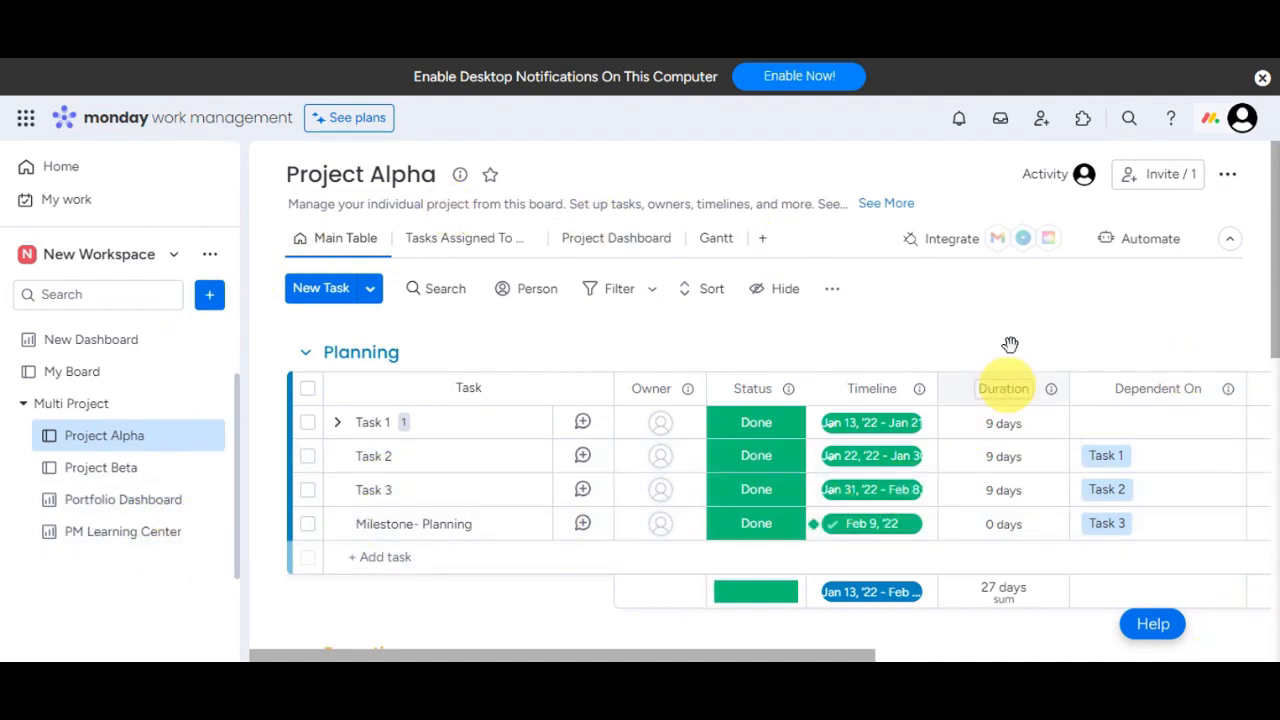
pyautogui.click(463, 242)
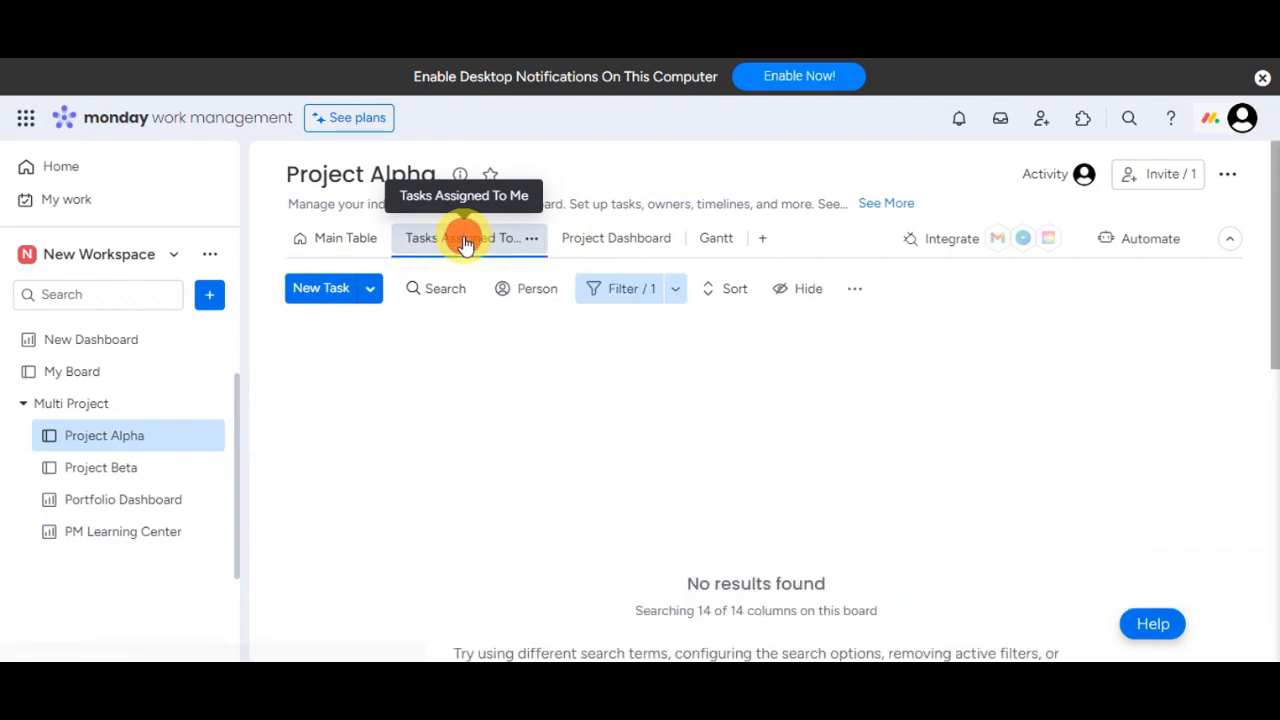
pyautogui.click(605, 238)
pyautogui.click(710, 250)
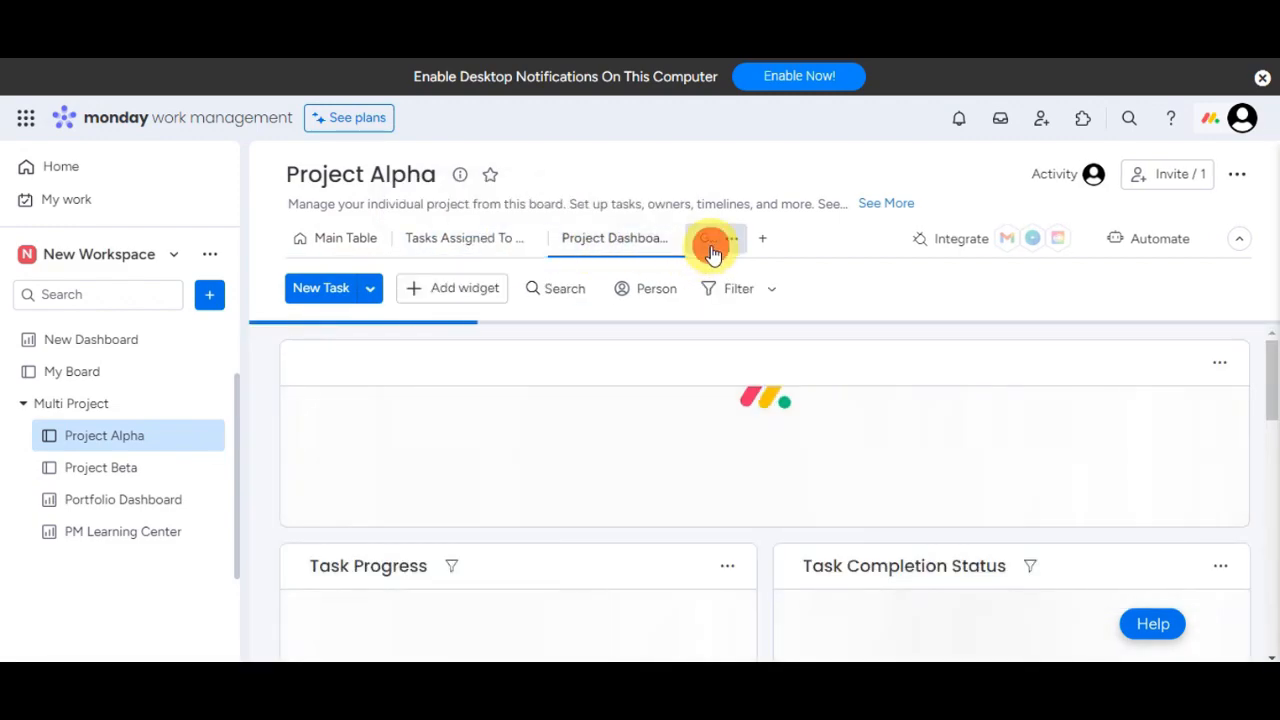
pyautogui.click(762, 246)
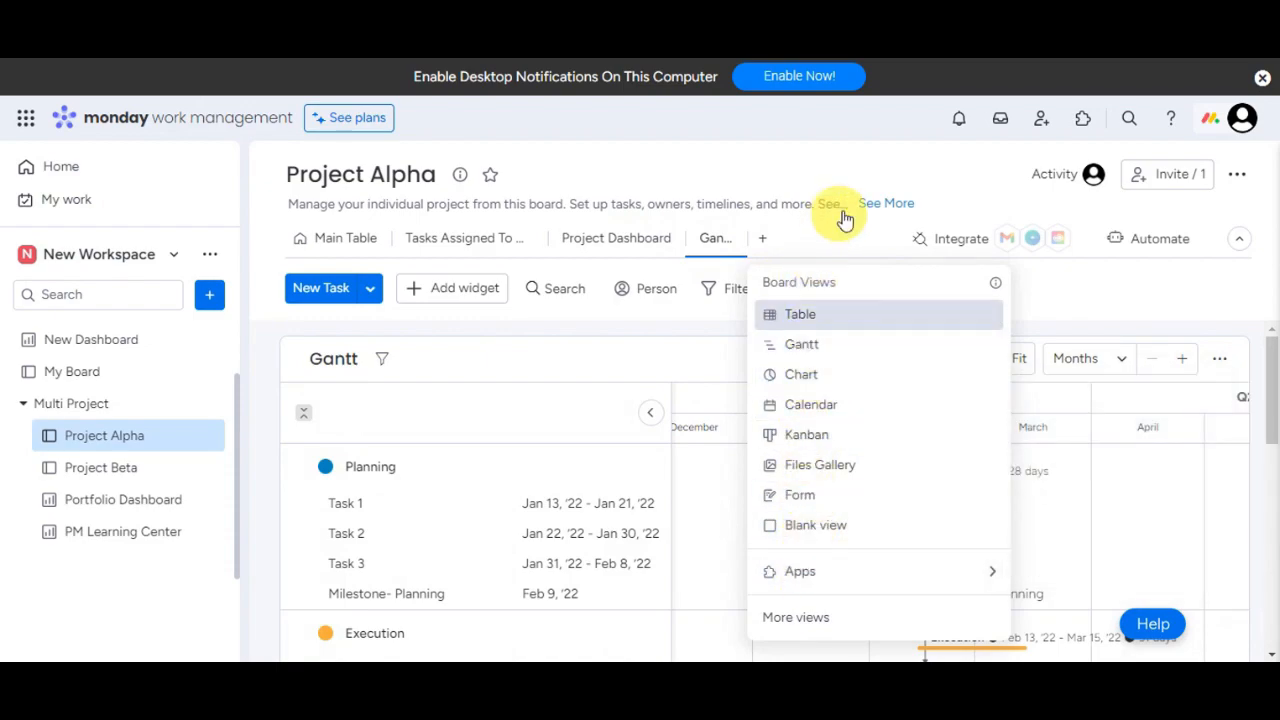
pyautogui.click(893, 231)
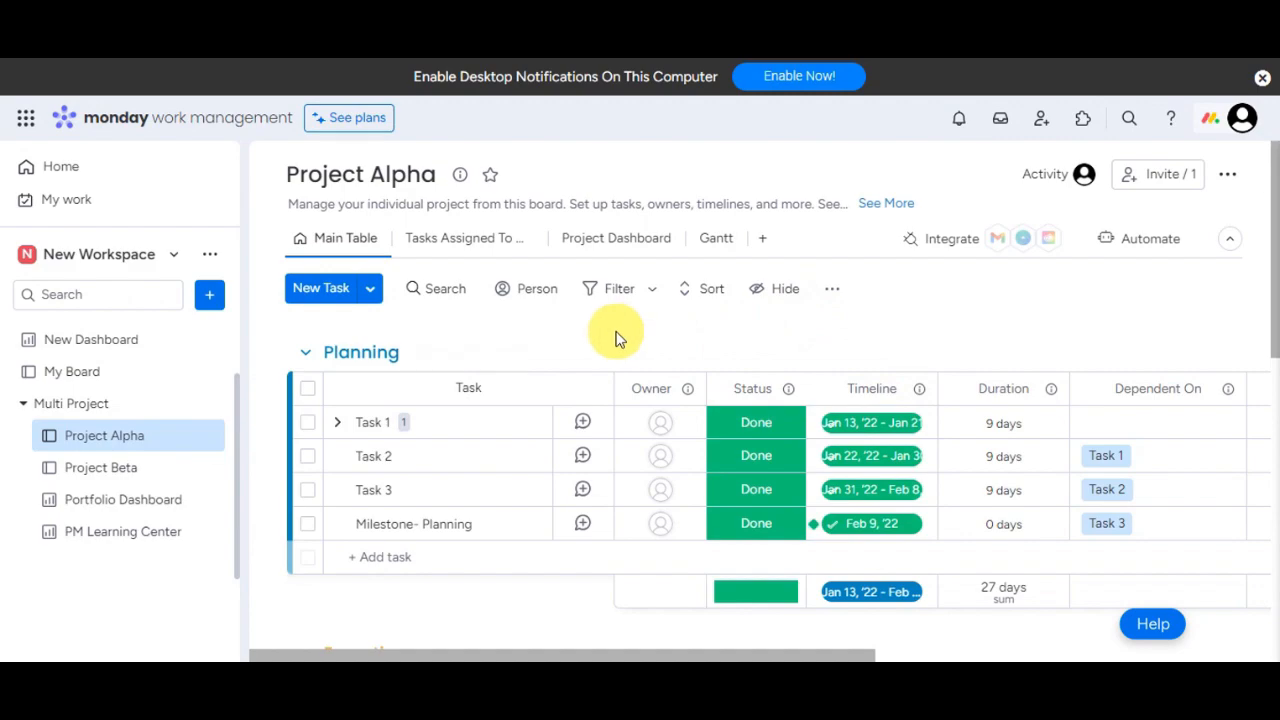
# Step: Start a new board in New Workspace, try the other privacy options and set its privacy to Main
pyautogui.click(210, 296)
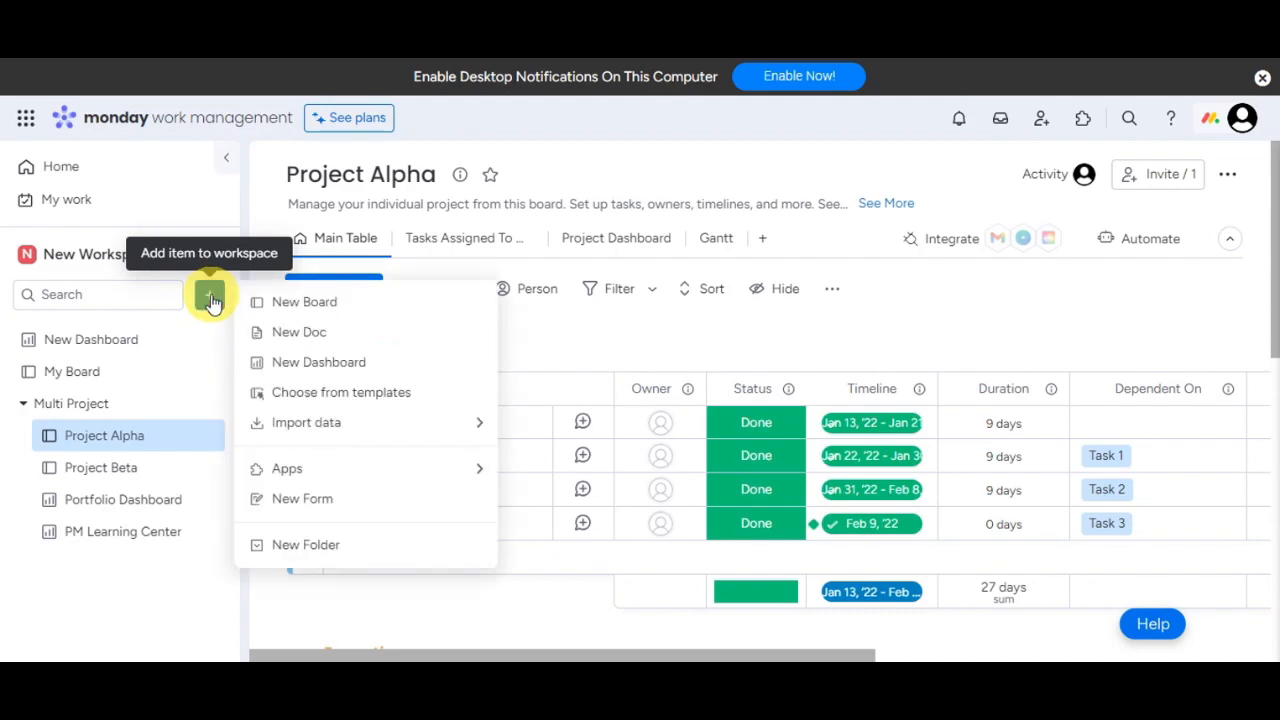
pyautogui.click(267, 302)
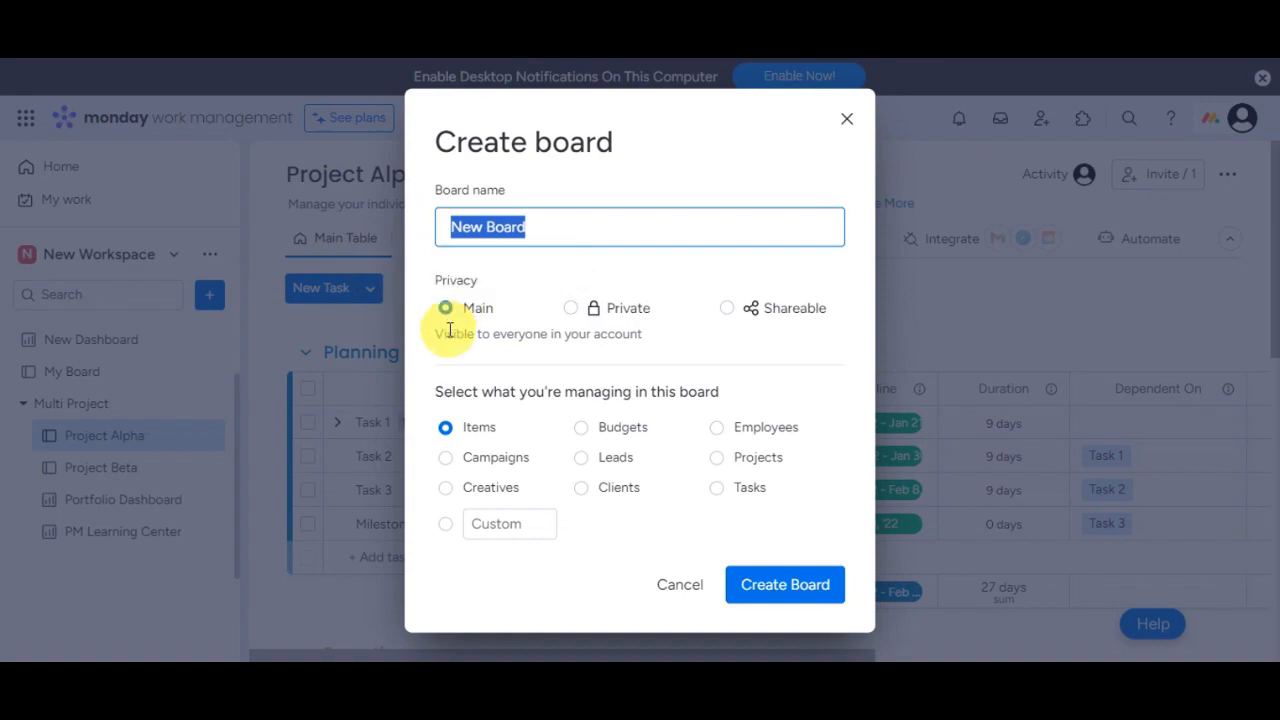
pyautogui.click(570, 308)
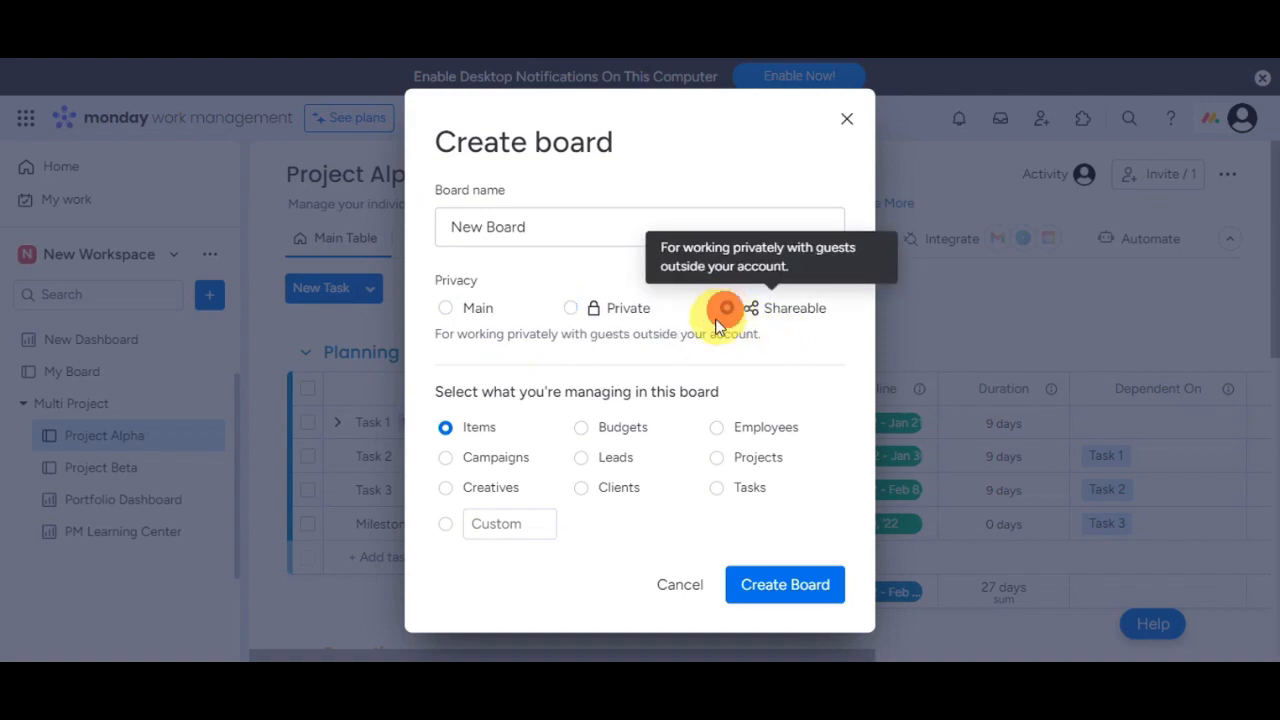
pyautogui.click(447, 310)
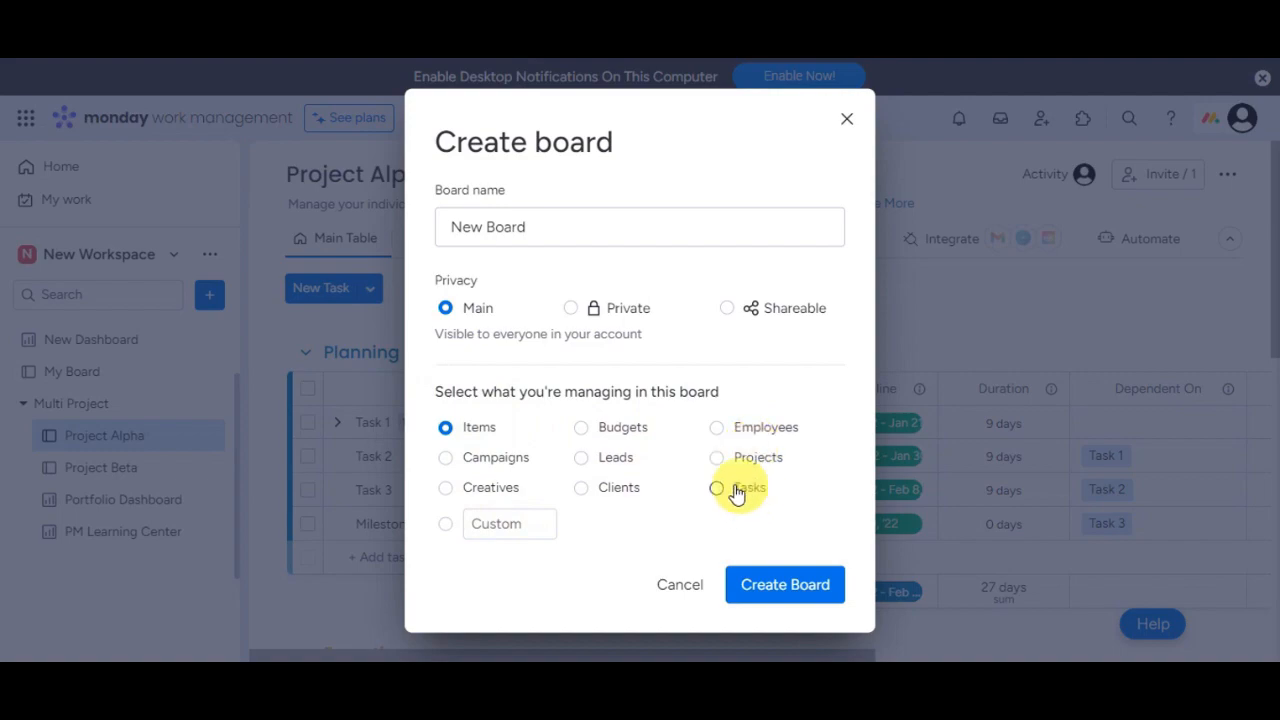
# Step: Choose Items as what the board manages, name it Board 1 and create it
pyautogui.click(452, 427)
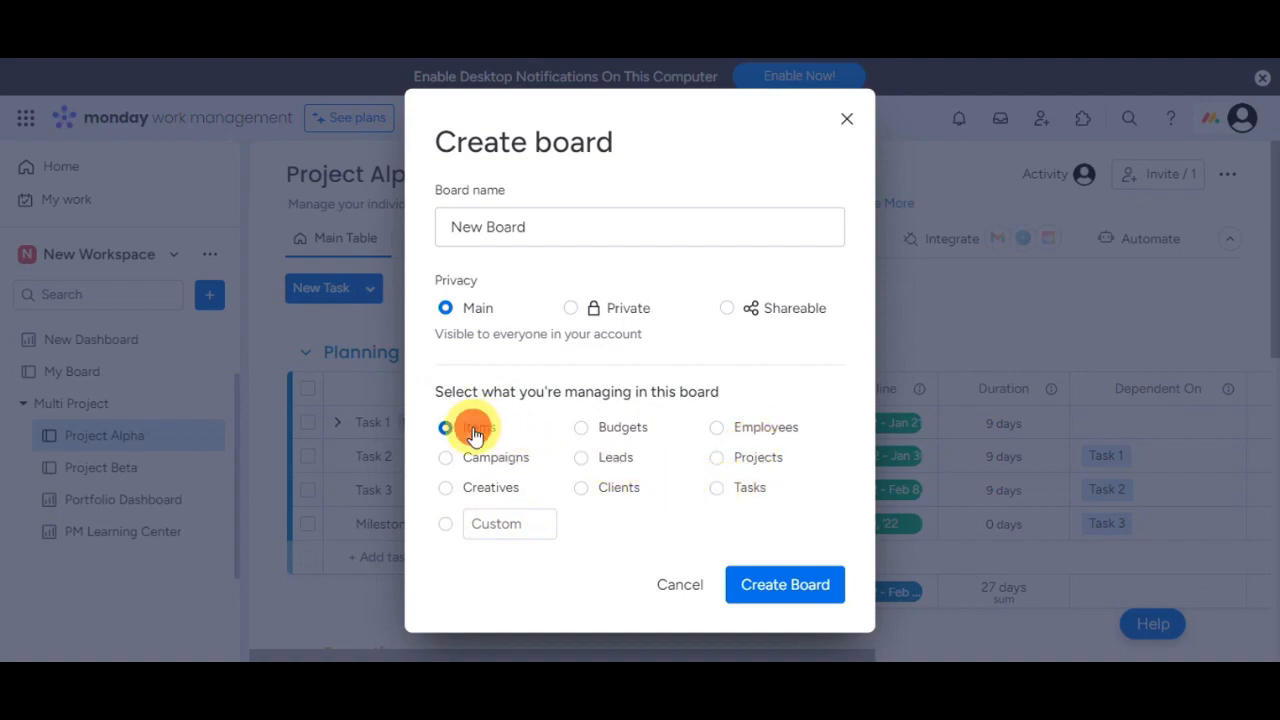
pyautogui.moveTo(557, 241); pyautogui.dragTo(479, 228)
pyautogui.click(574, 234)
pyautogui.moveTo(563, 226); pyautogui.dragTo(482, 229)
pyautogui.click(517, 229)
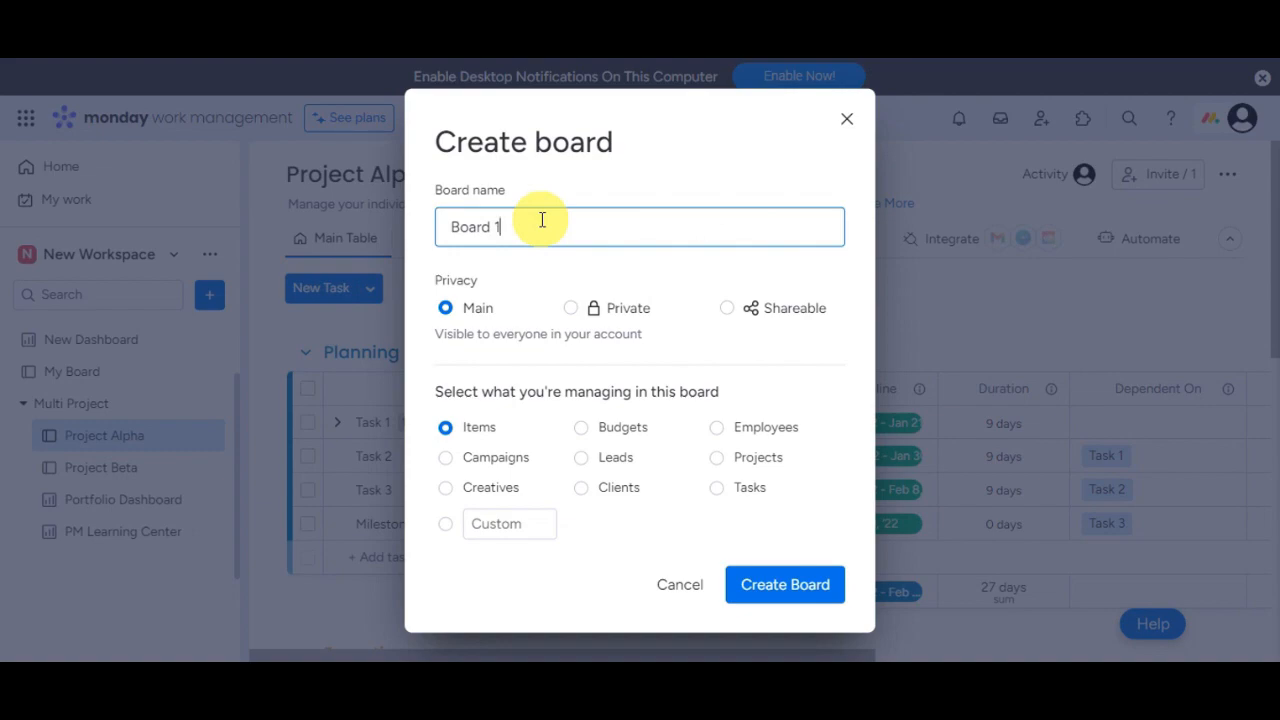
pyautogui.click(792, 588)
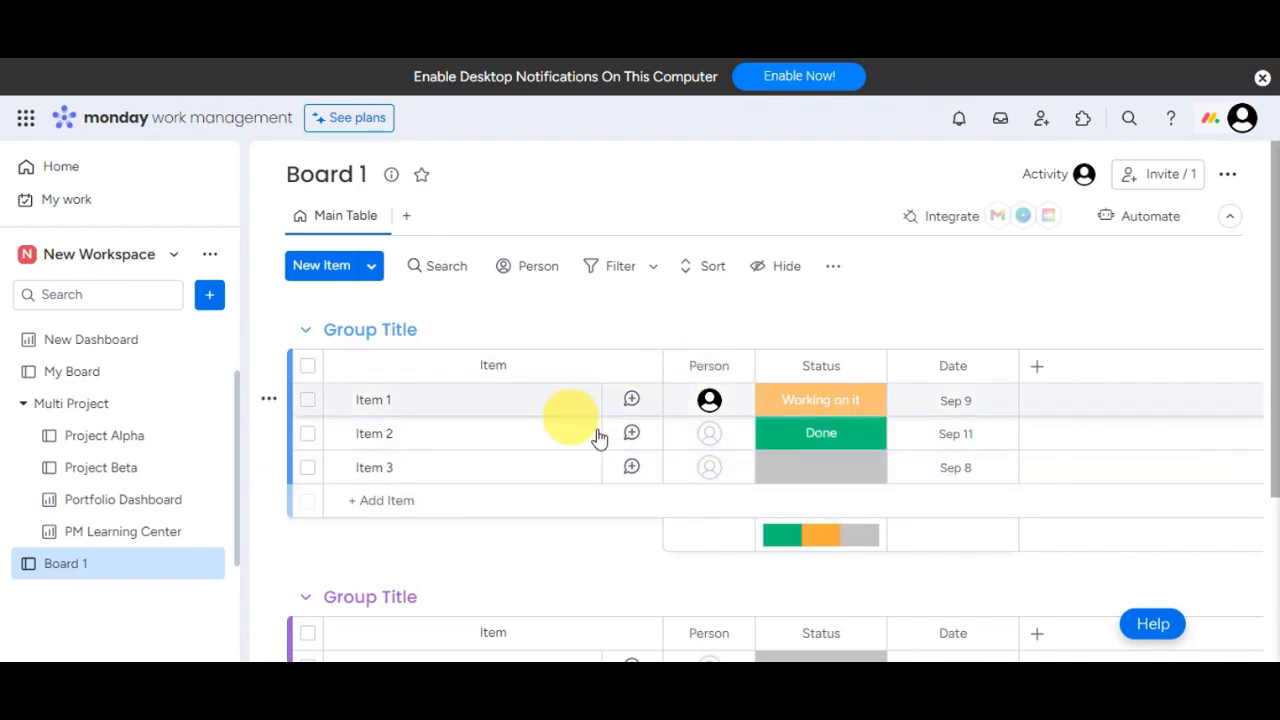
pyautogui.click(208, 299)
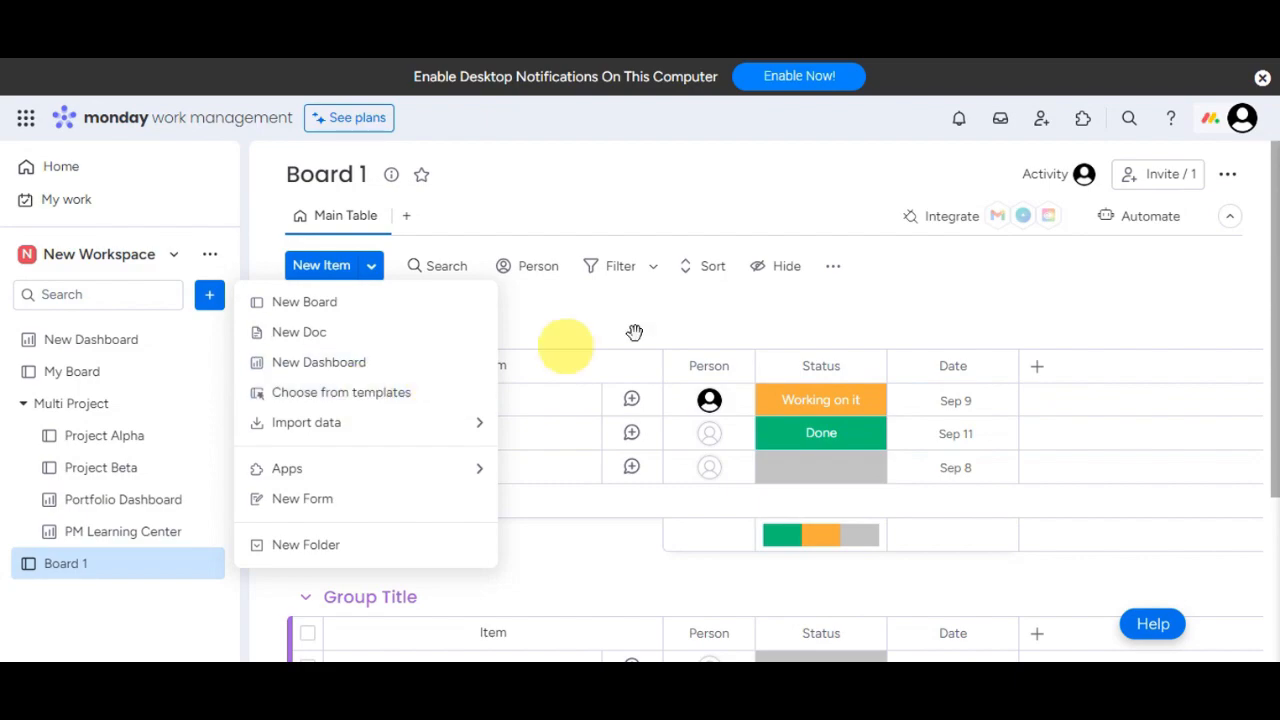
pyautogui.click(728, 329)
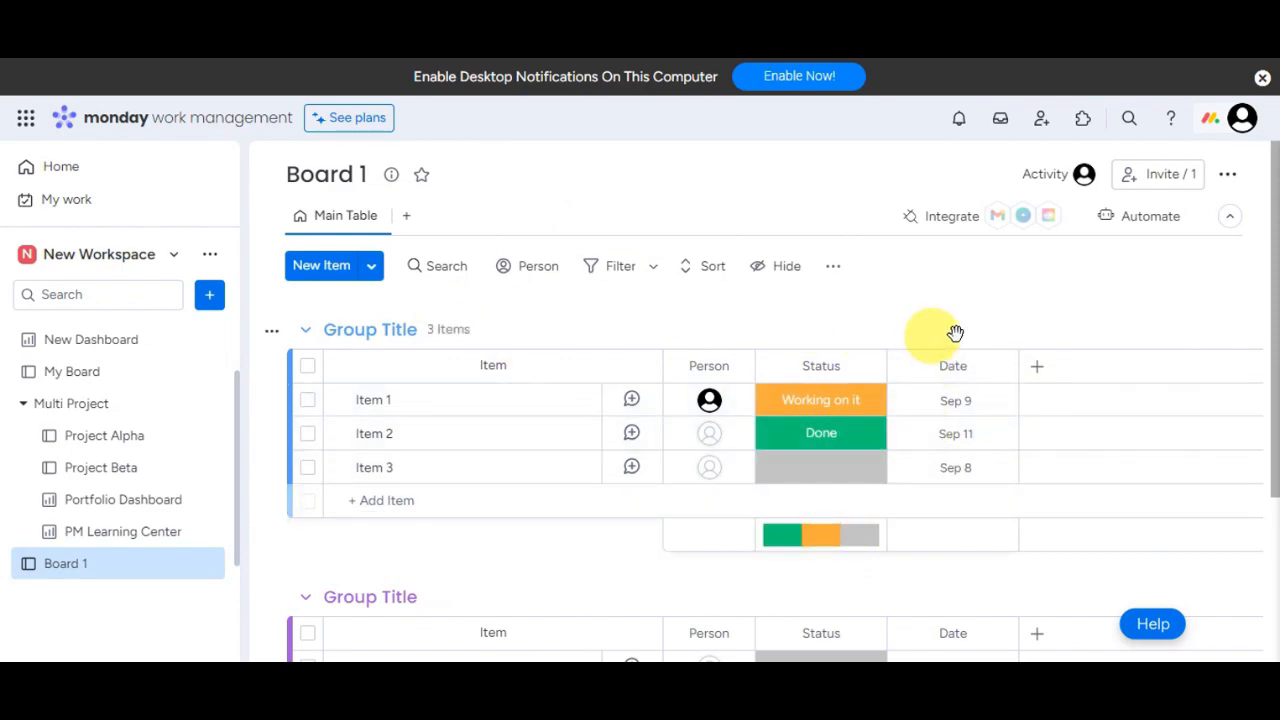
# Step: Add a Timeline column to Board 1 and rename Item 1 as task 1
pyautogui.click(1038, 369)
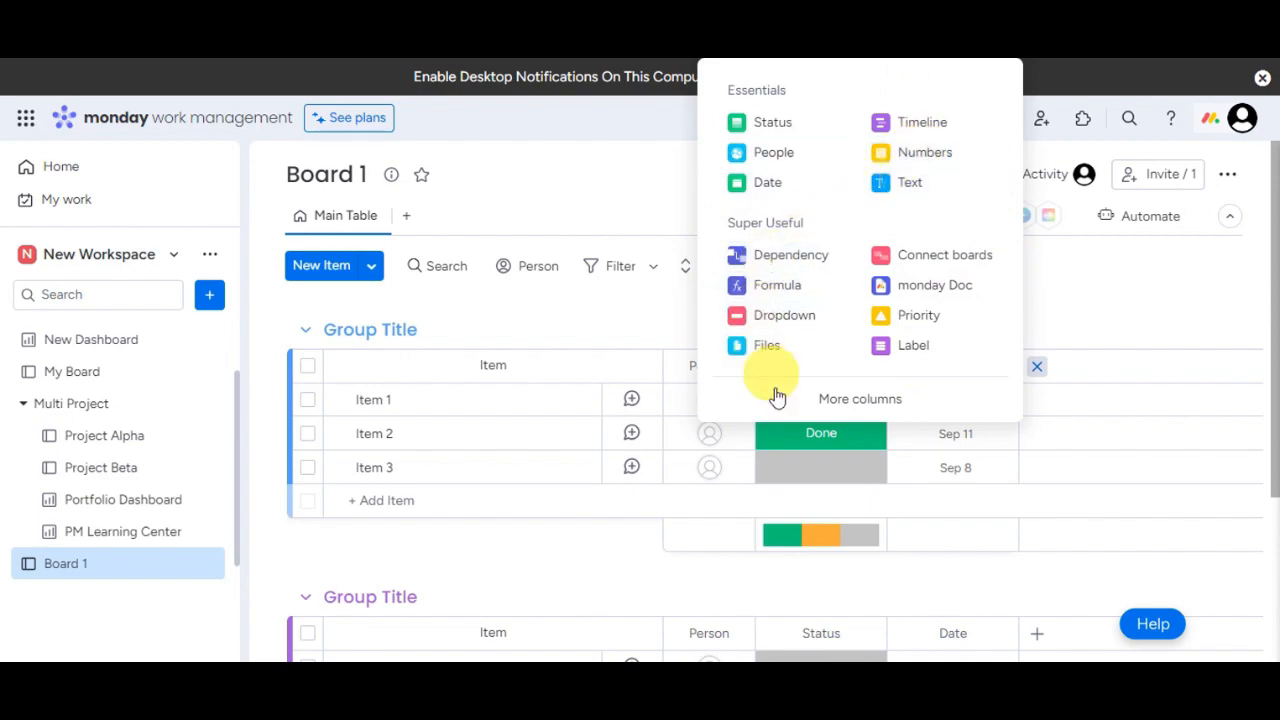
pyautogui.click(838, 406)
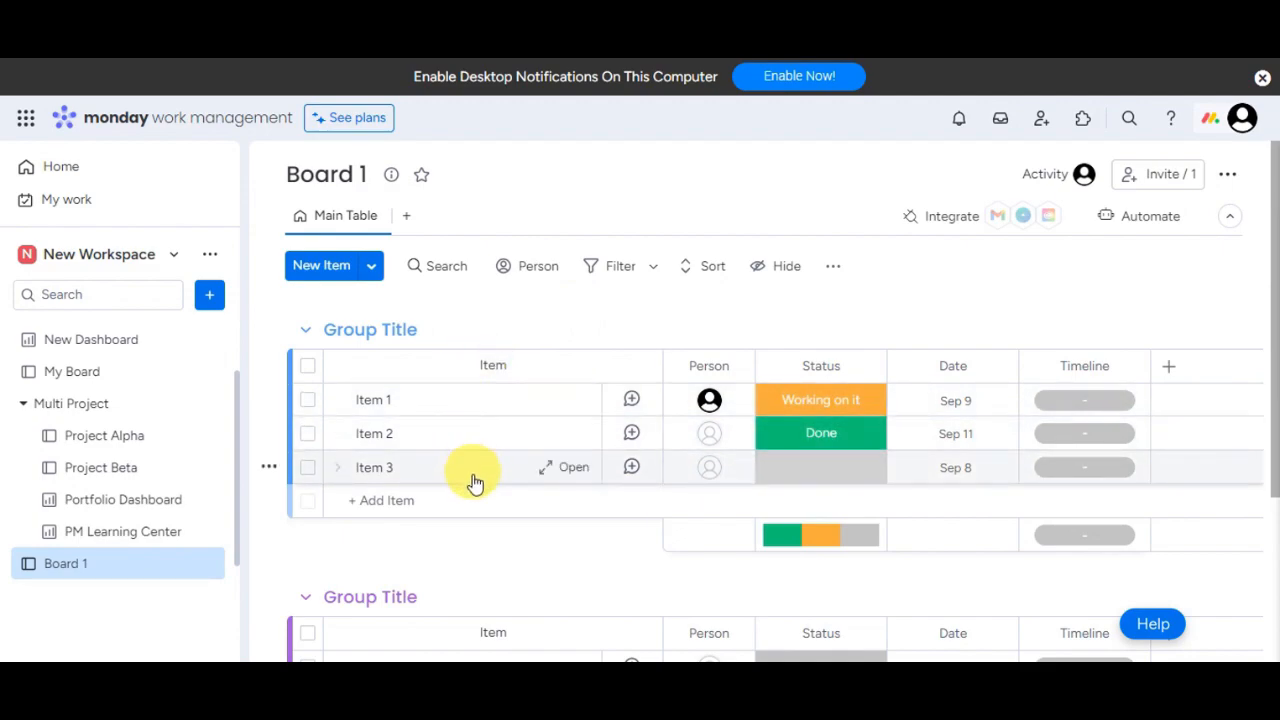
pyautogui.click(390, 400)
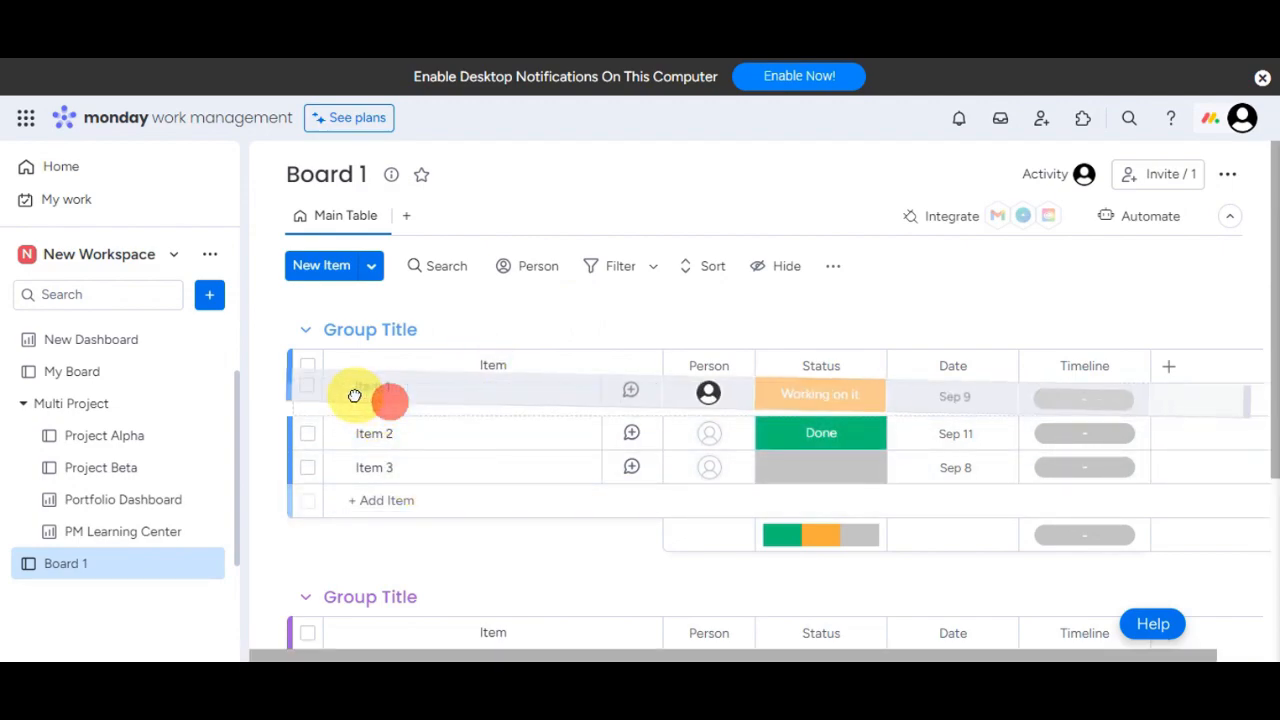
pyautogui.click(378, 402)
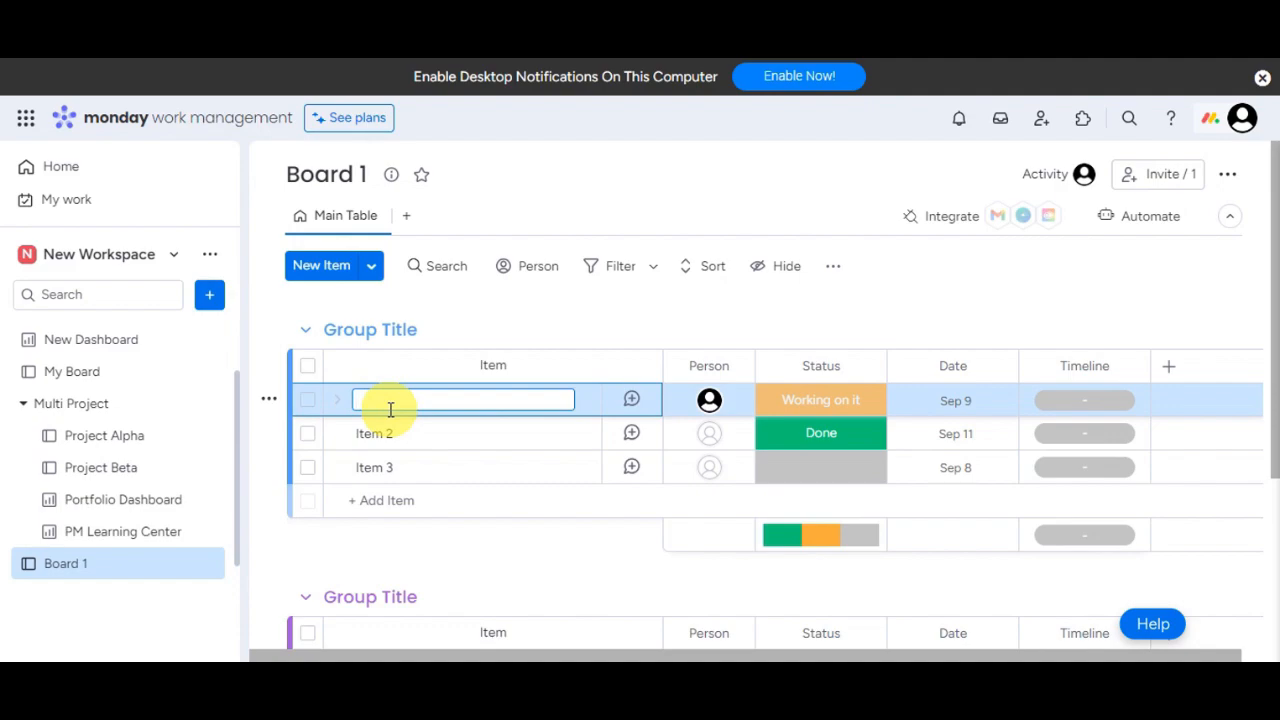
pyautogui.write('task 1')
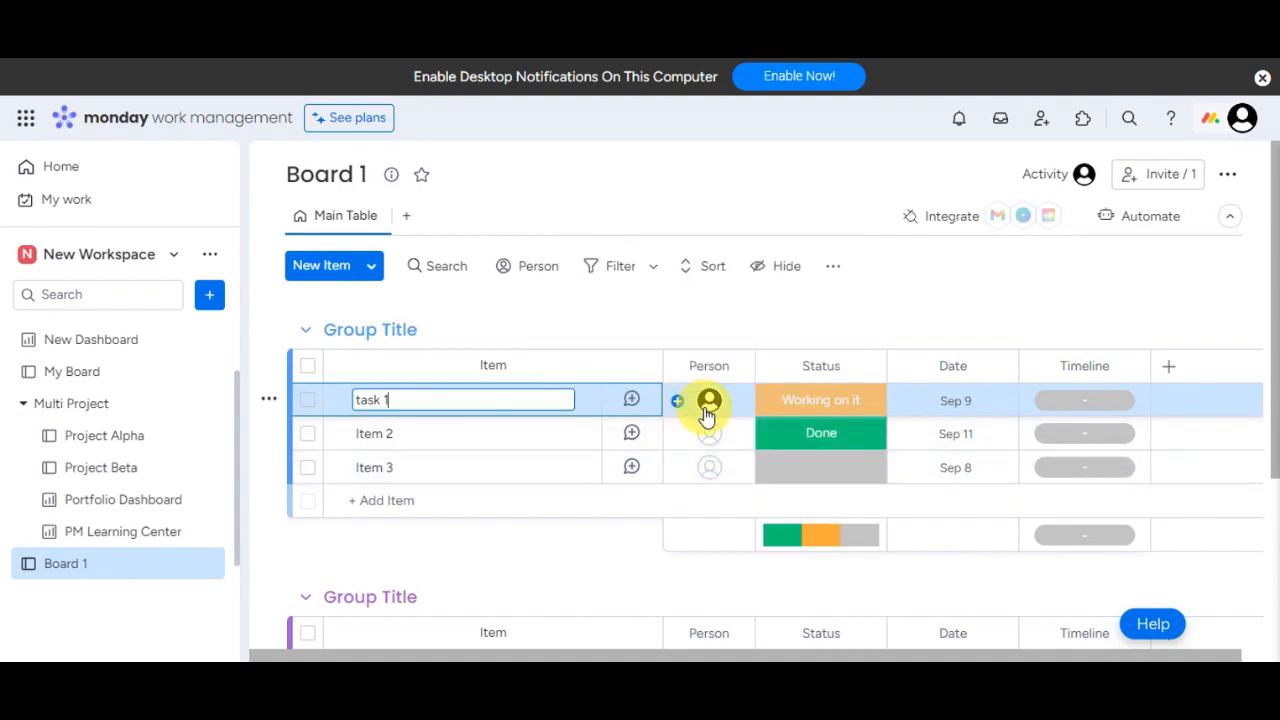
# Step: Check task 1's person assignment, then set its status to Stuck and its date to September 4, 2023
pyautogui.moveTo(707, 412)
pyautogui.click(735, 410)
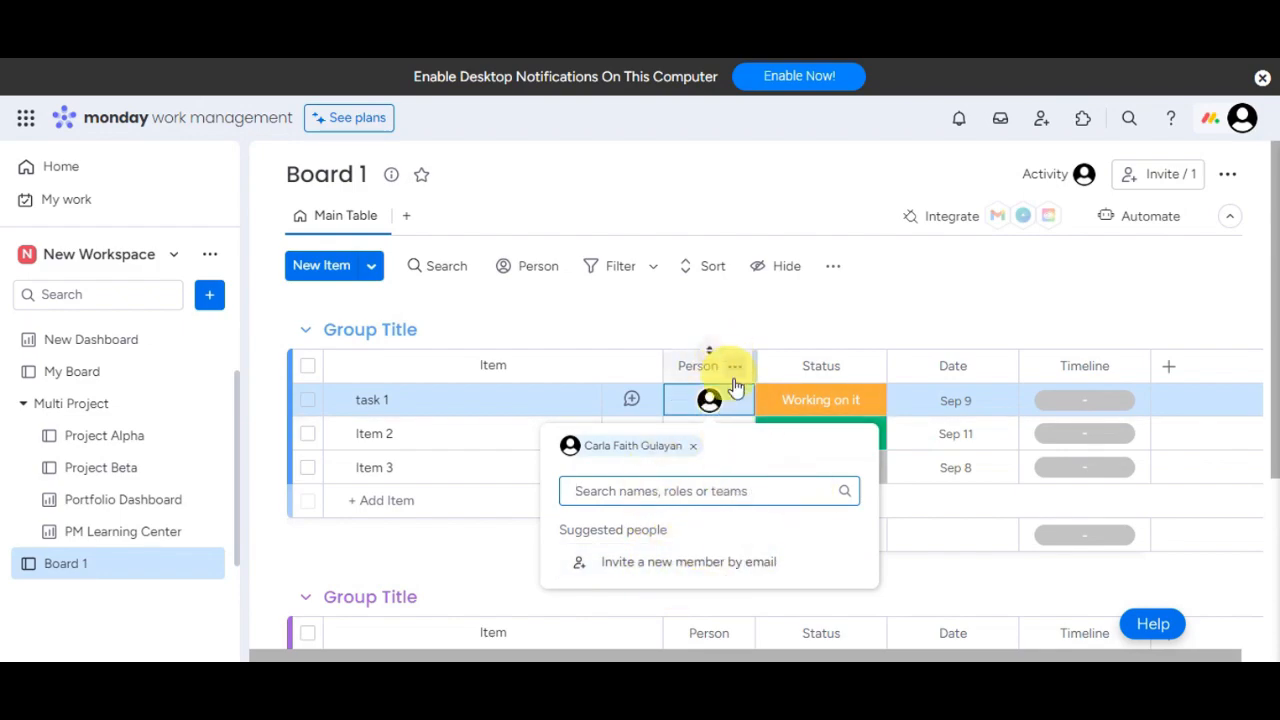
pyautogui.click(810, 400)
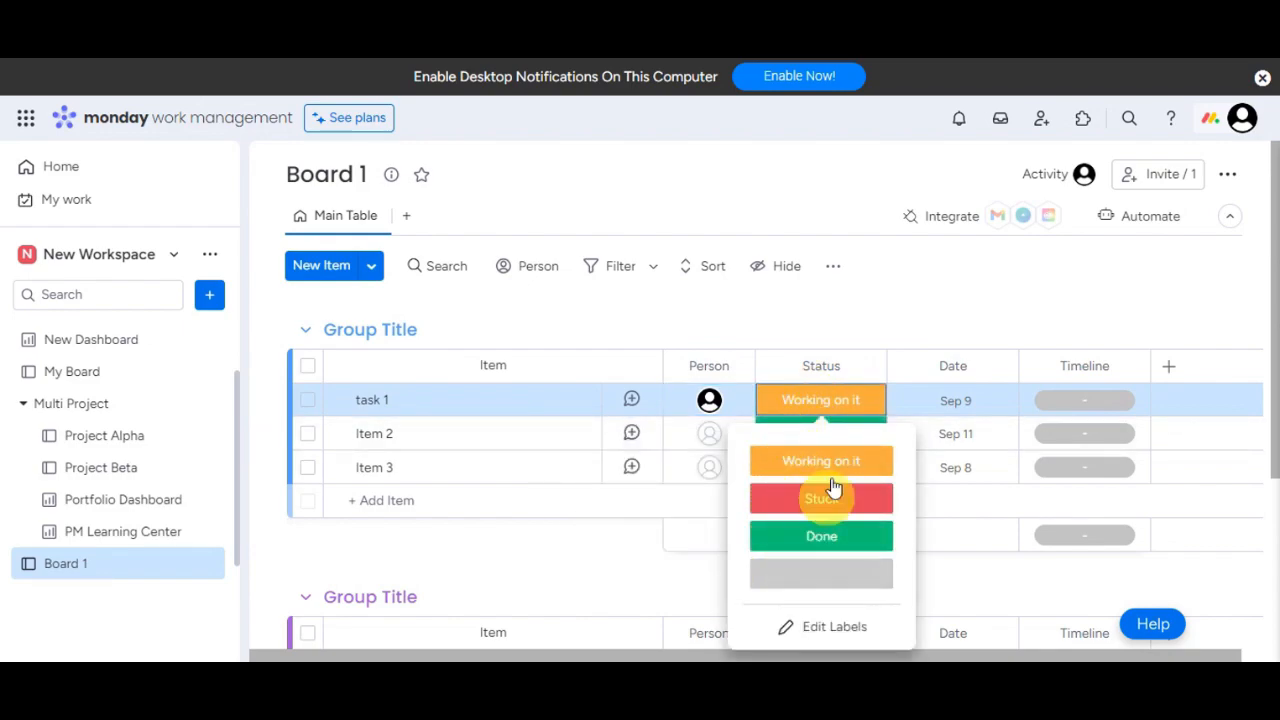
pyautogui.click(845, 492)
pyautogui.click(848, 398)
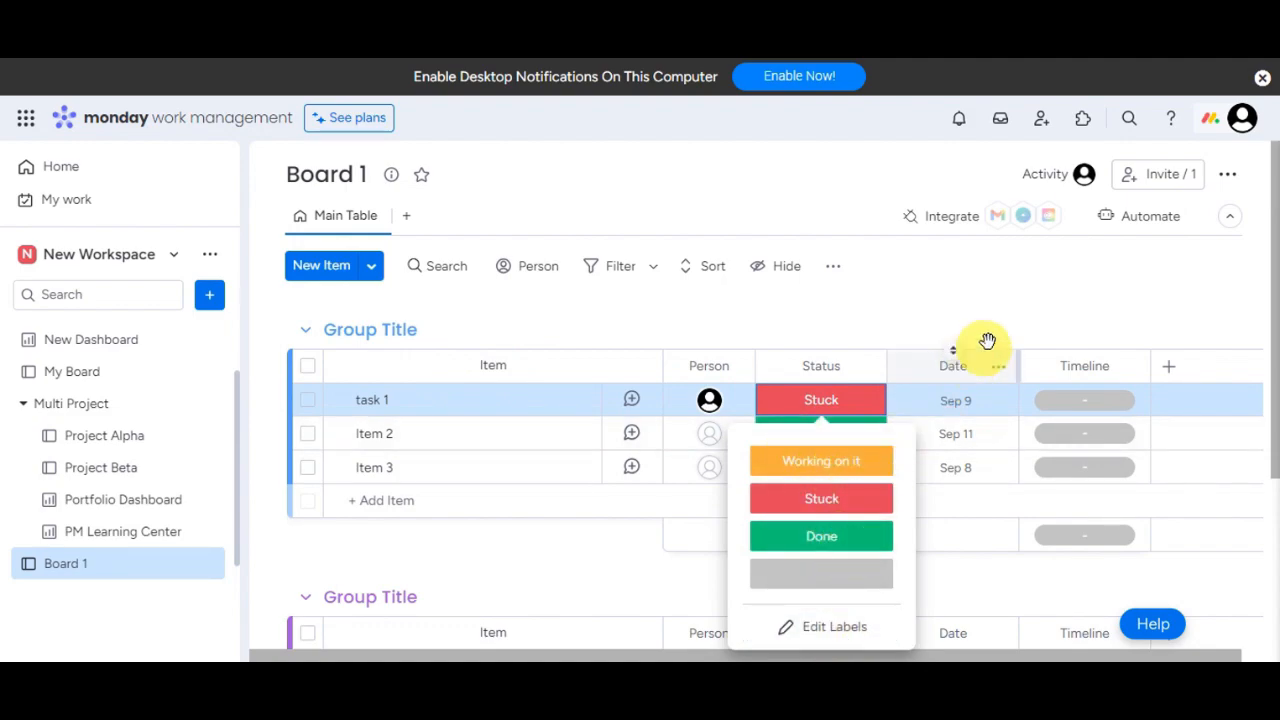
pyautogui.click(1002, 302)
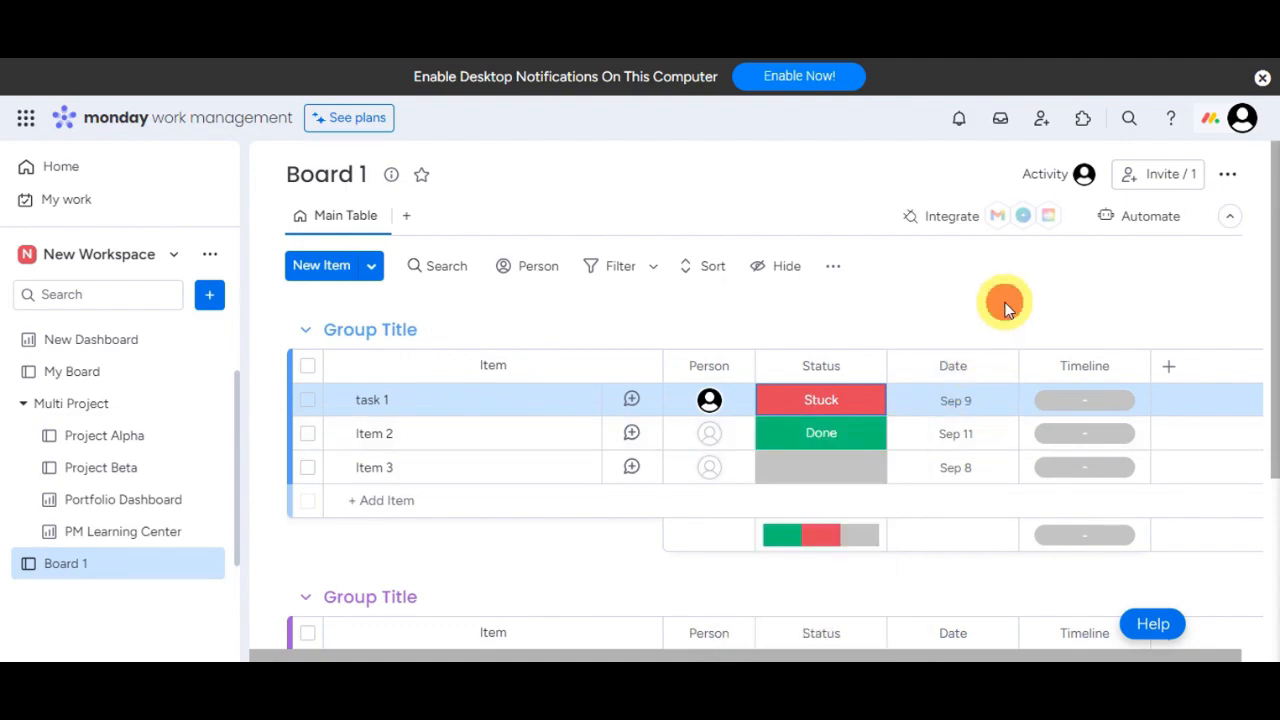
pyautogui.click(969, 401)
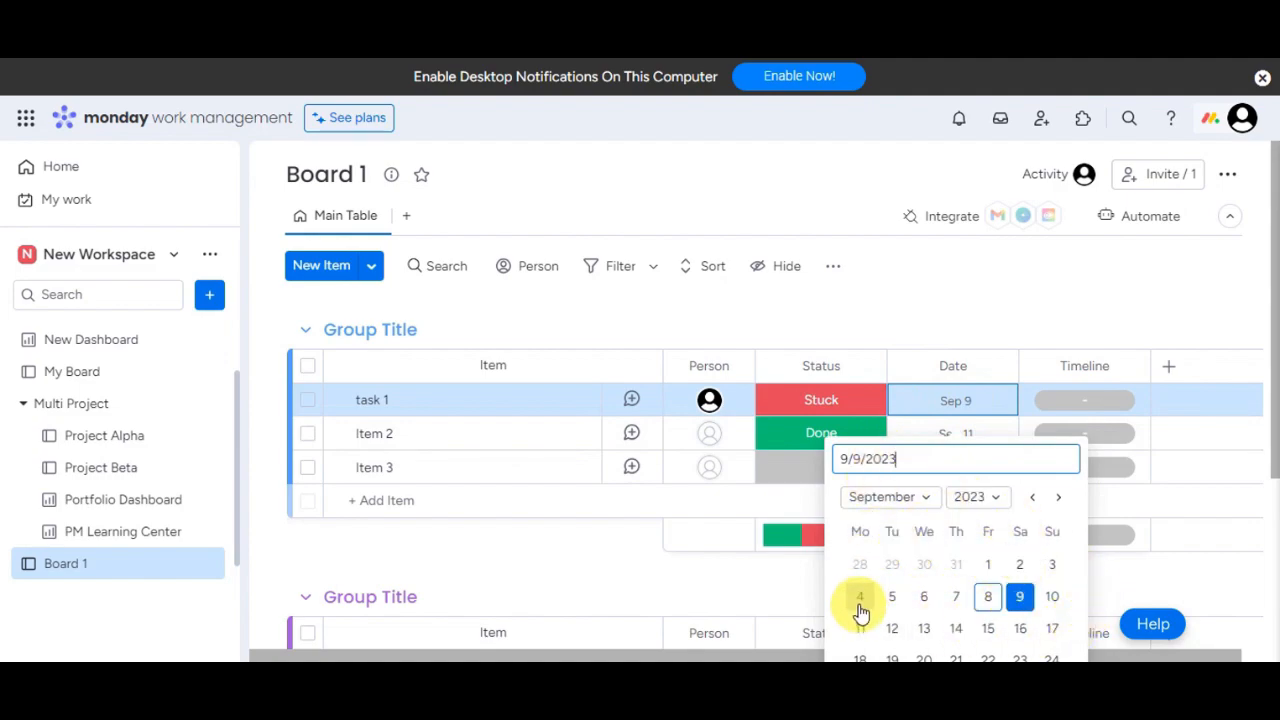
pyautogui.click(860, 598)
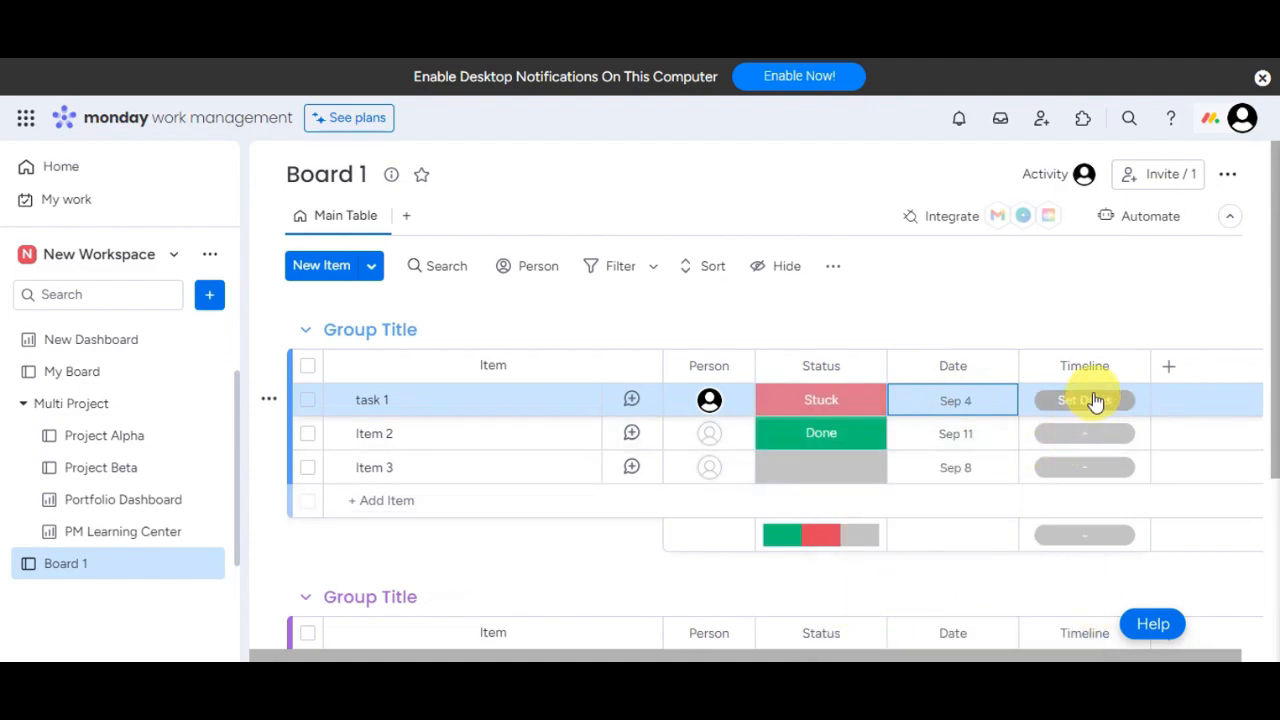
# Step: Try to set task 1's timeline dates, dismiss the multiple-item tip and clear the item selection
pyautogui.click(1122, 408)
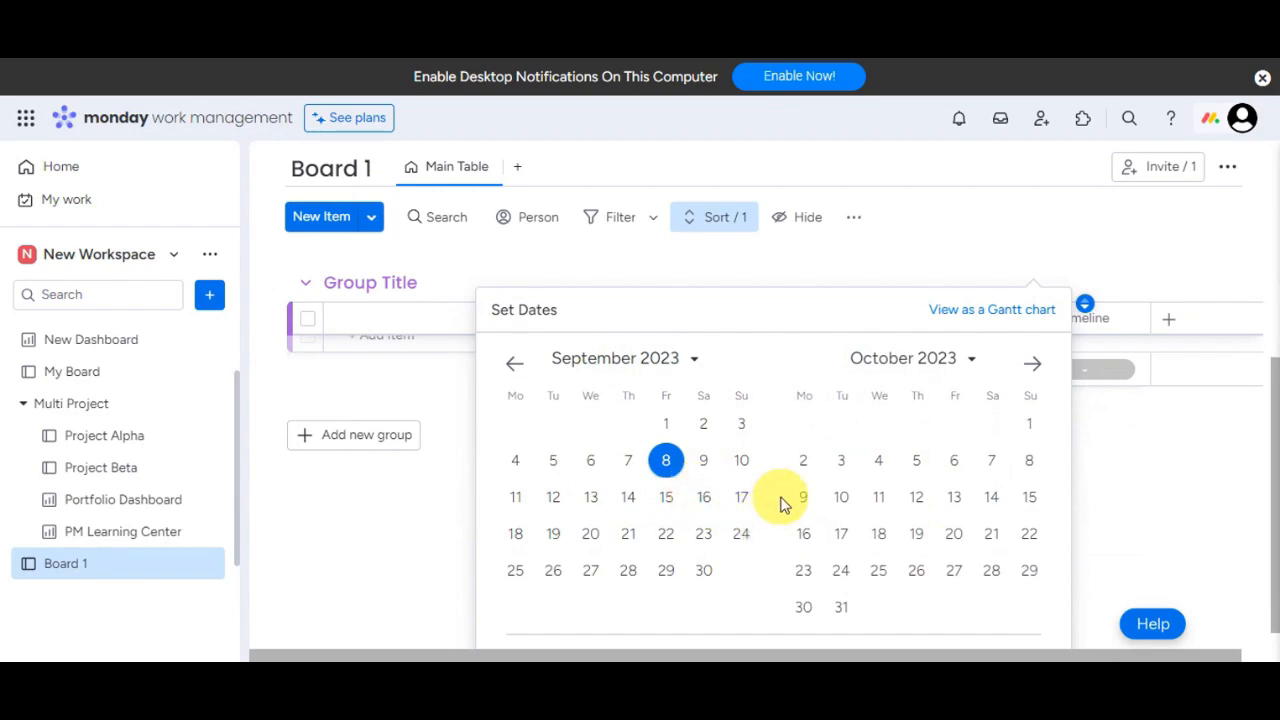
pyautogui.click(1154, 268)
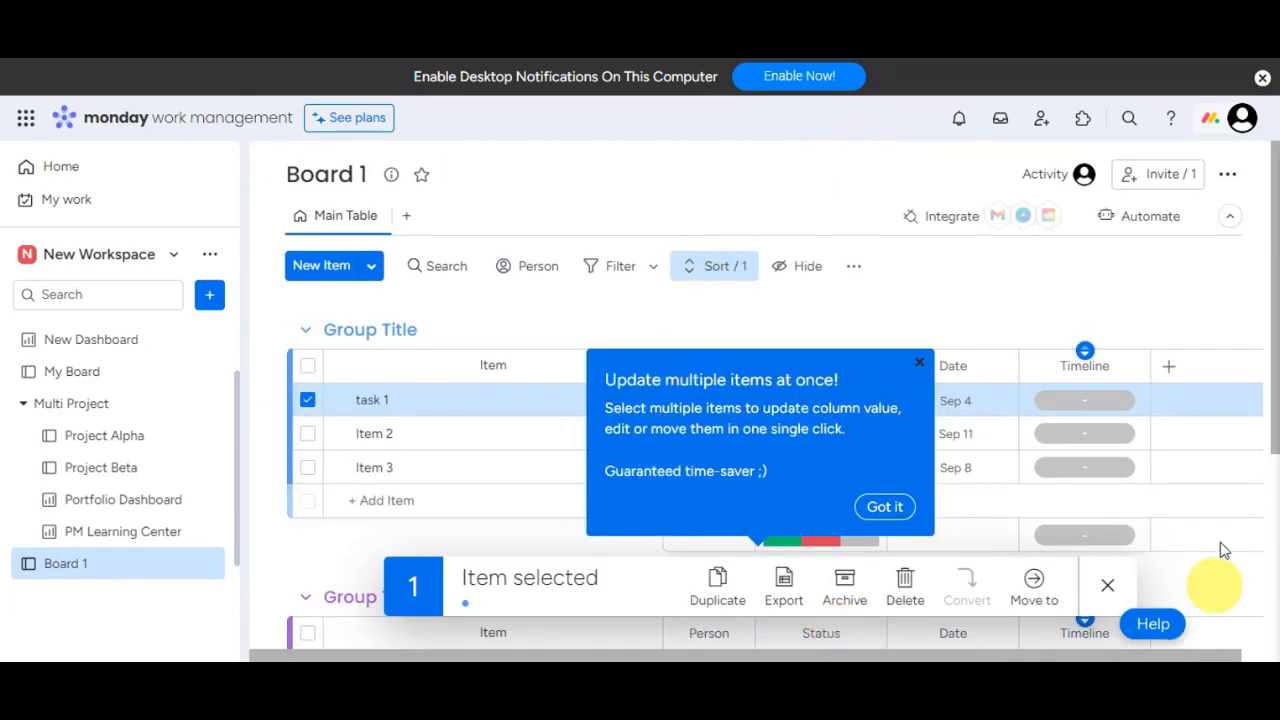
pyautogui.click(906, 509)
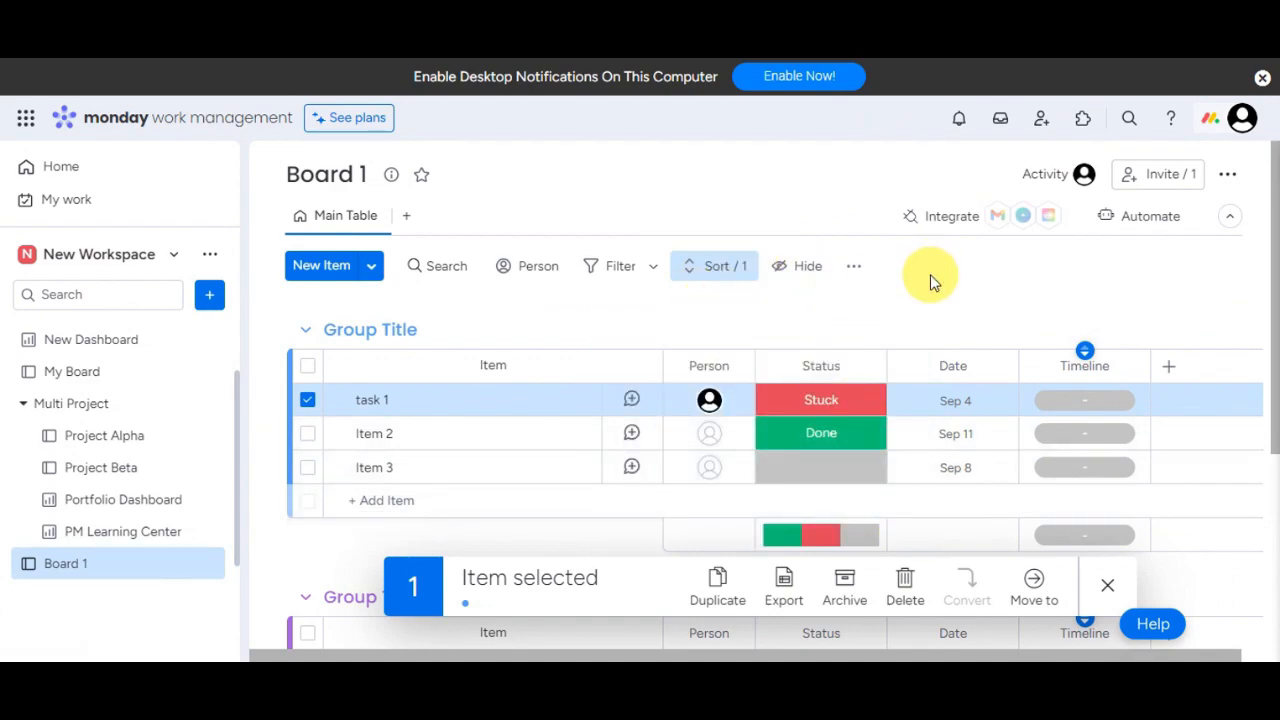
pyautogui.click(1106, 588)
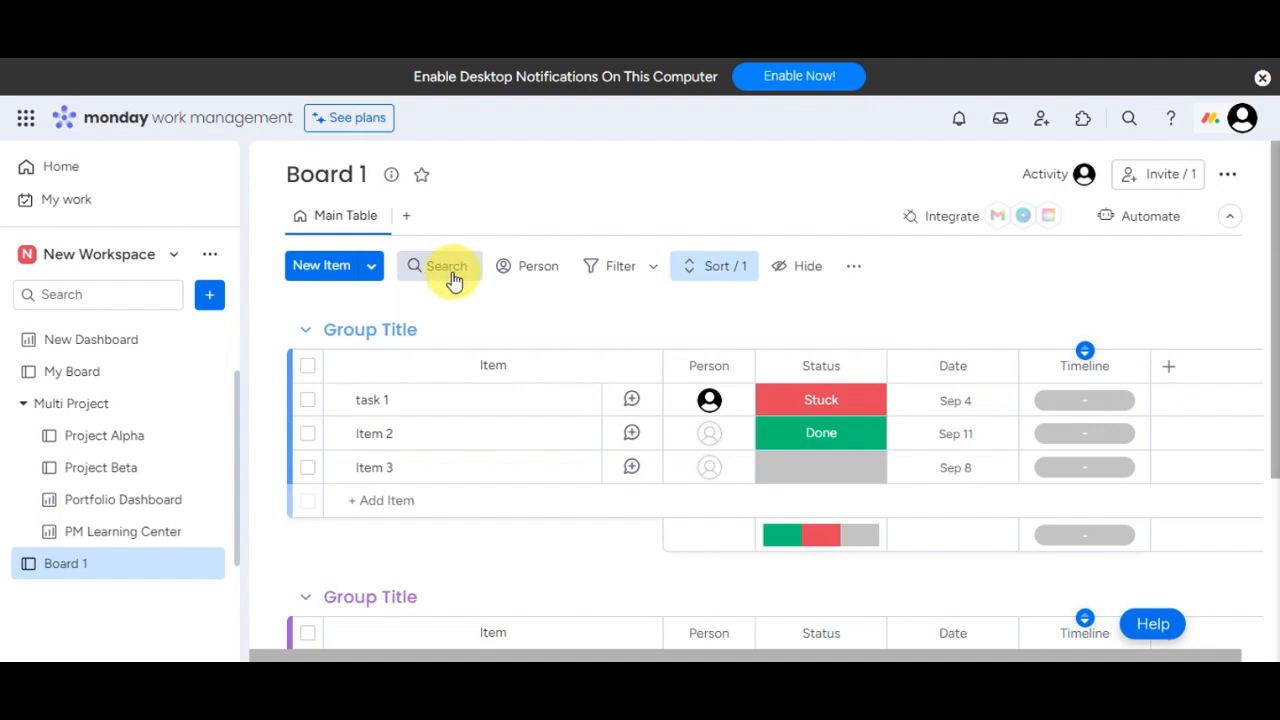
# Step: Search Board 1 for "task 1" and clear the search text
pyautogui.click(449, 270)
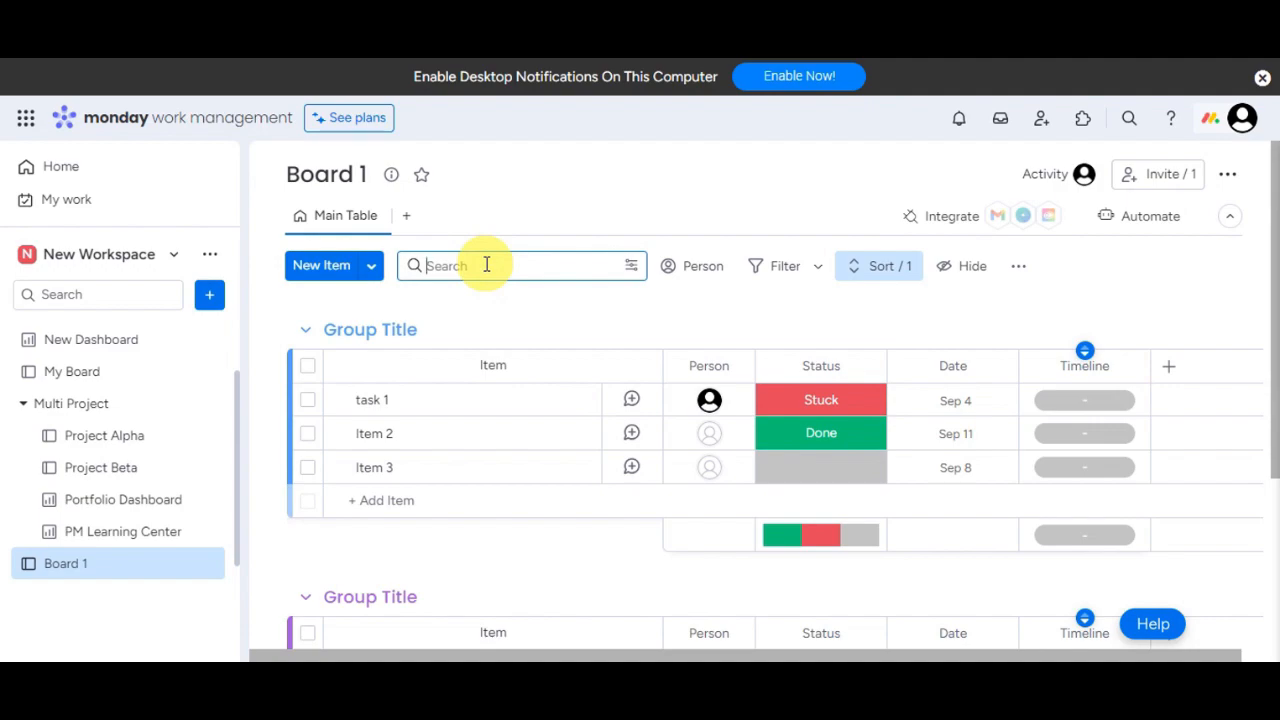
pyautogui.write('t')
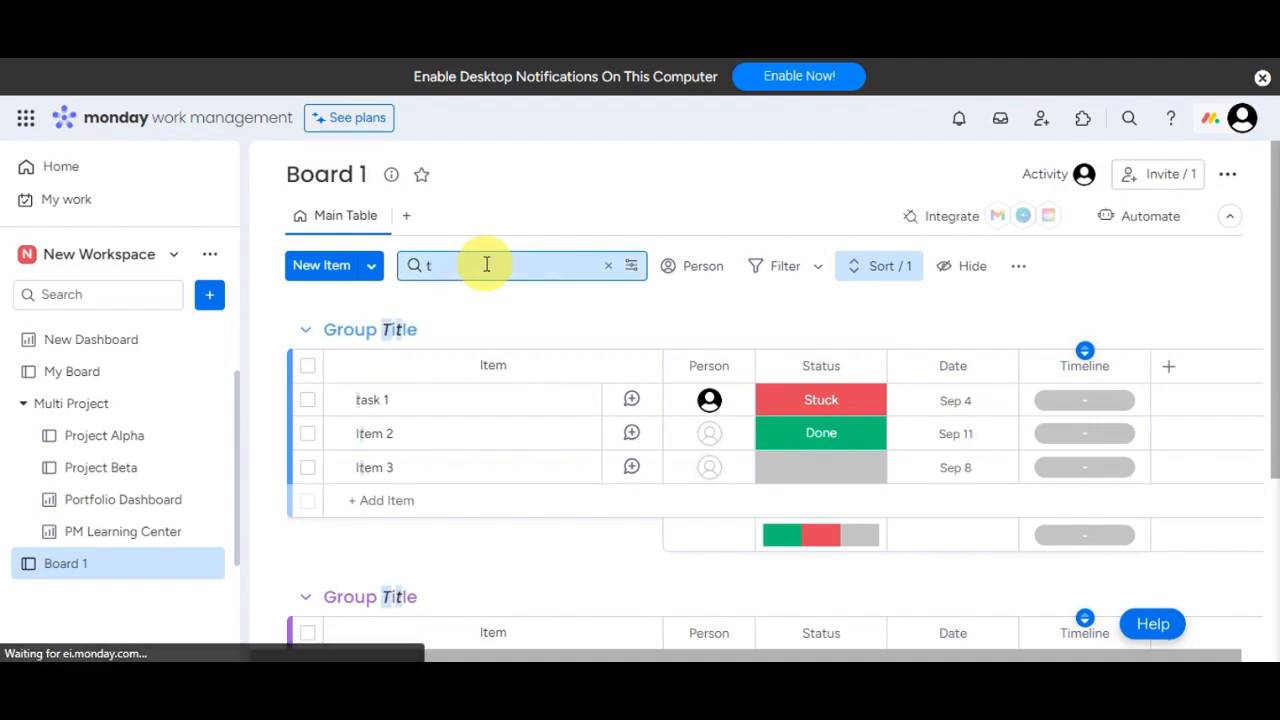
pyautogui.write('ask 1')
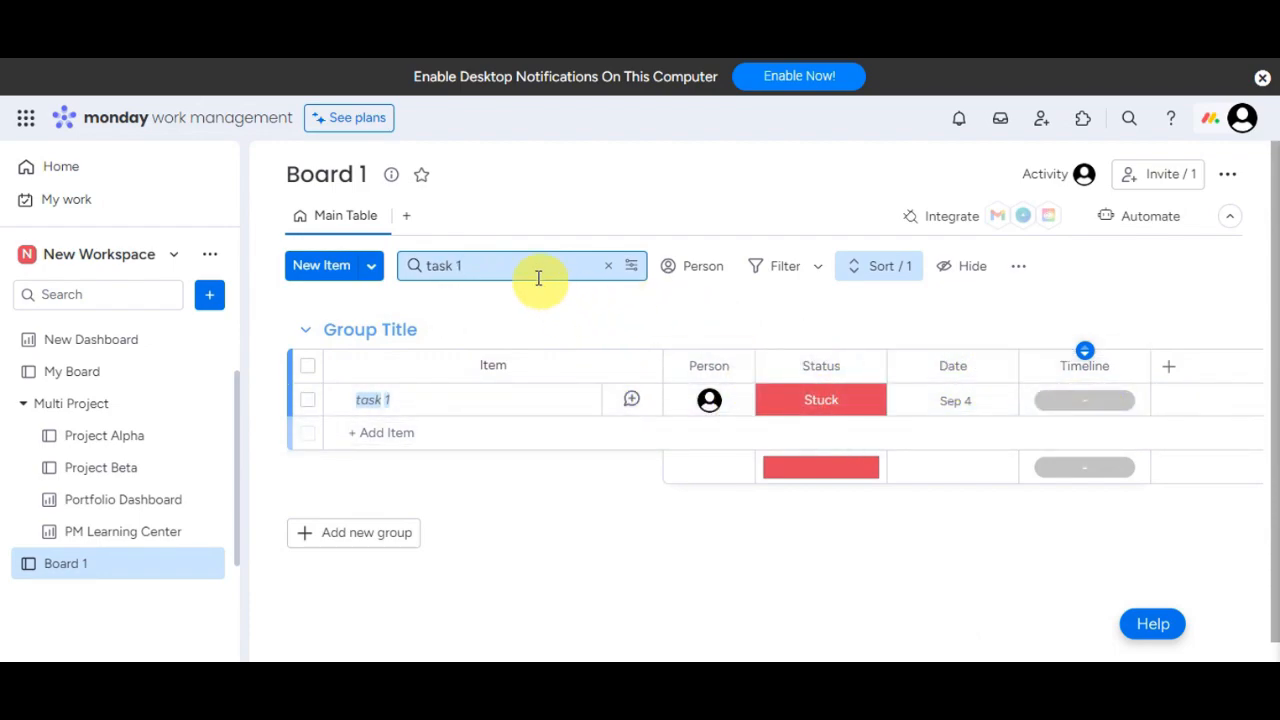
pyautogui.moveTo(519, 268); pyautogui.dragTo(408, 267)
pyautogui.press('BackSpace')
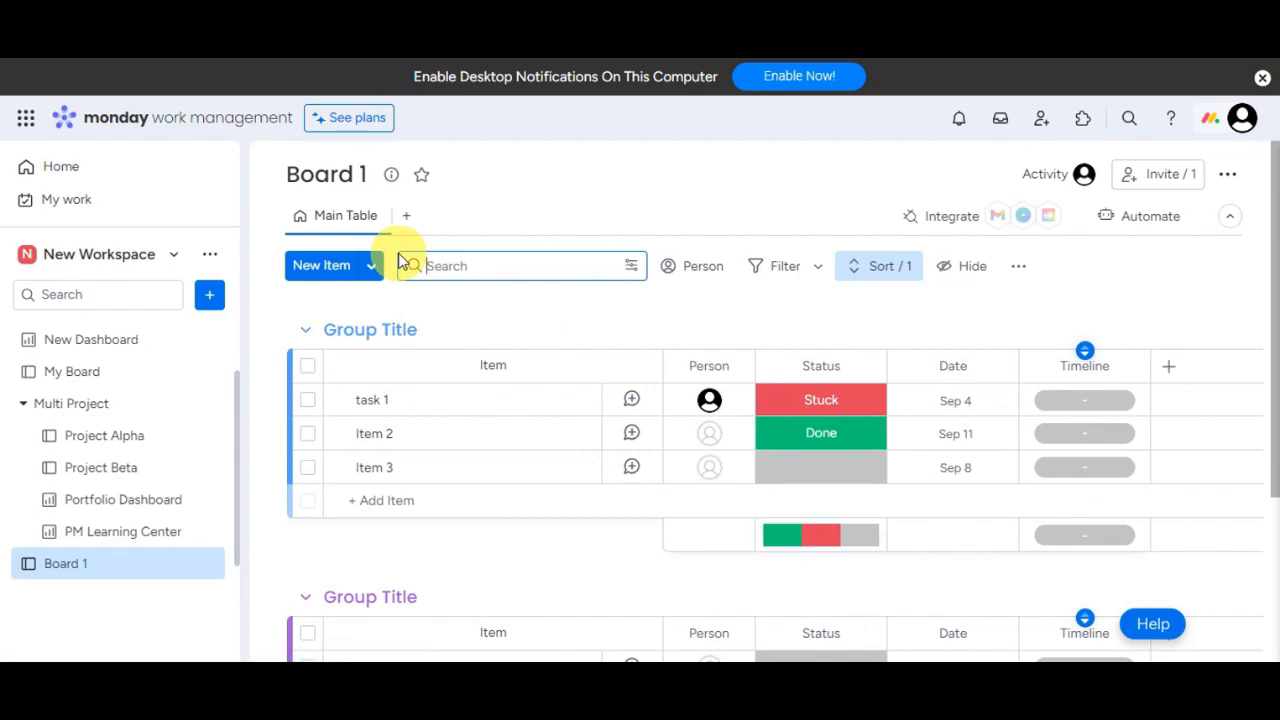
# Step: Search Board 1 for "group title", look over the matching groups and clear the search
pyautogui.write('grou')
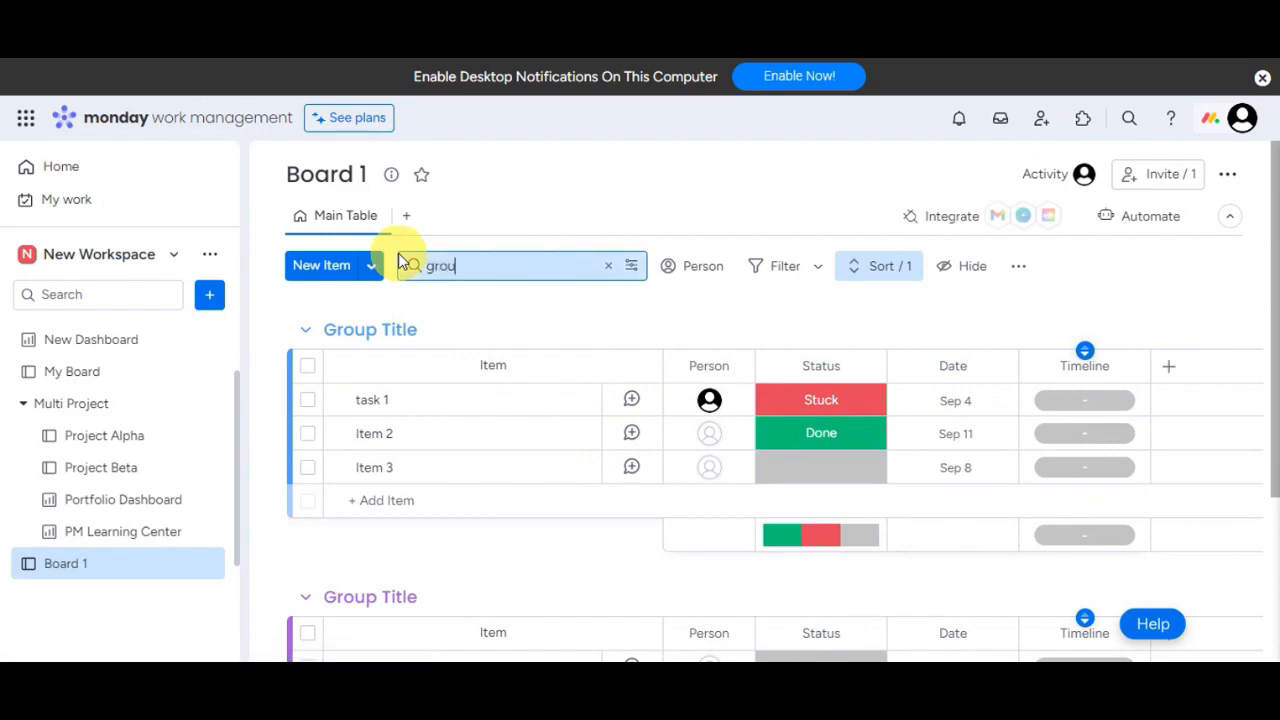
pyautogui.write('p title')
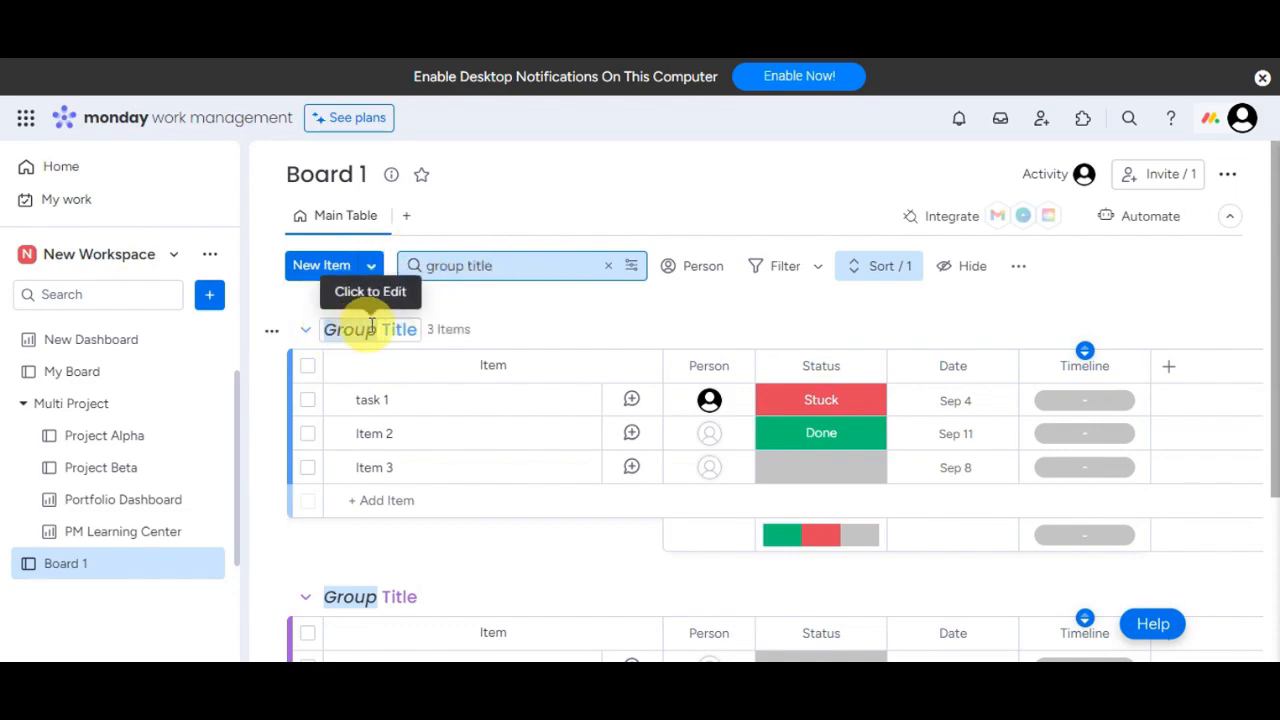
pyautogui.scroll(-2, 446, 395)
pyautogui.scroll(-2, 446, 395)
pyautogui.scroll(3, 443, 391)
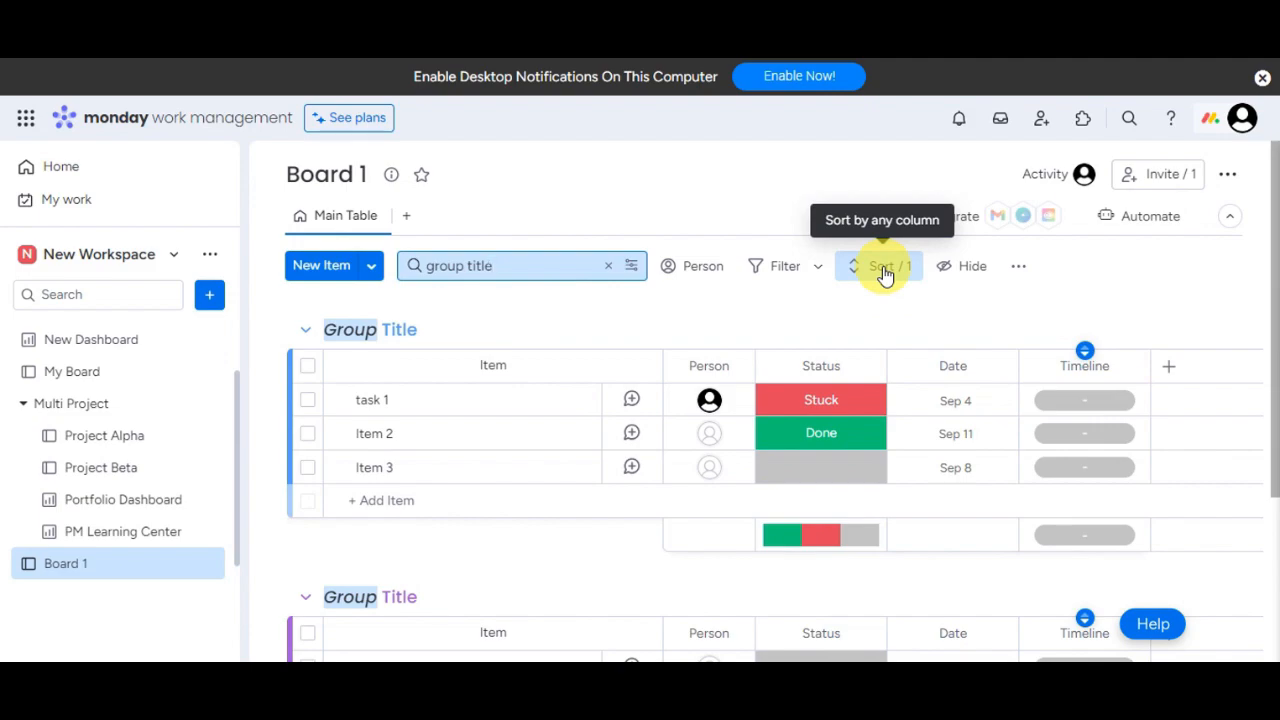
pyautogui.click(608, 265)
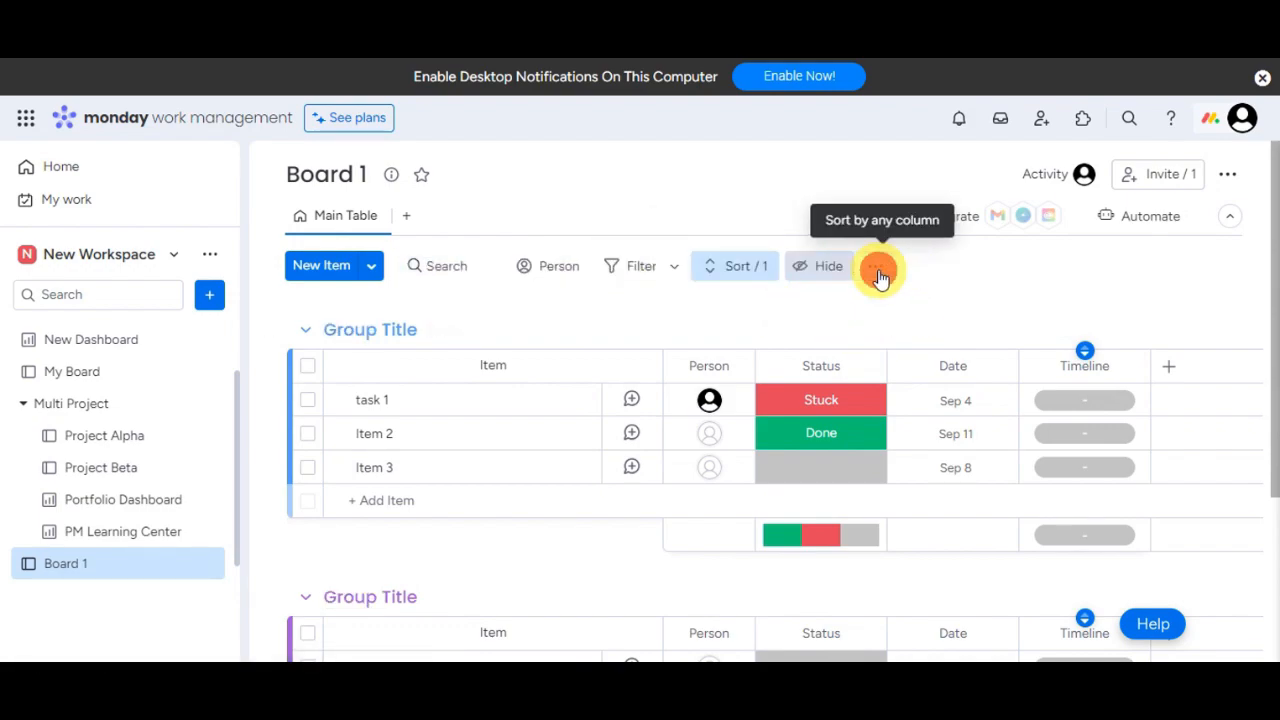
# Step: Replace the Timeline sort with a Status sort in descending order and save it as a new view
pyautogui.click(880, 270)
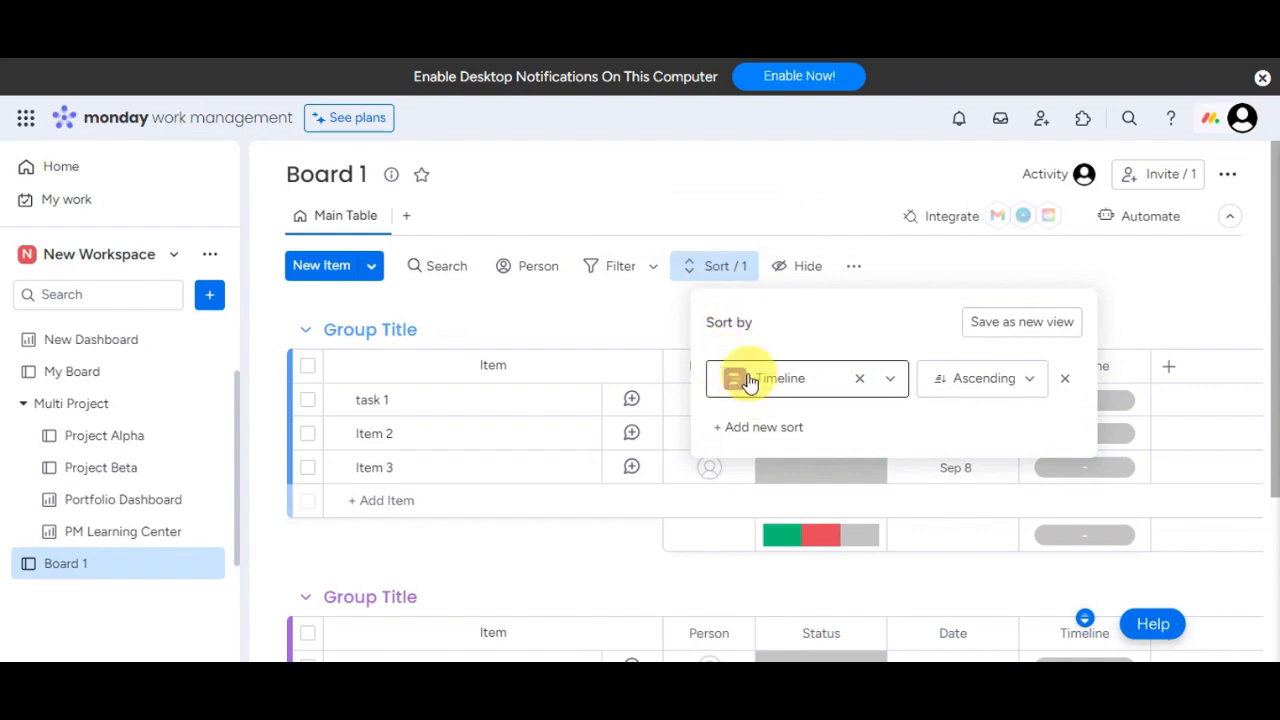
pyautogui.click(860, 377)
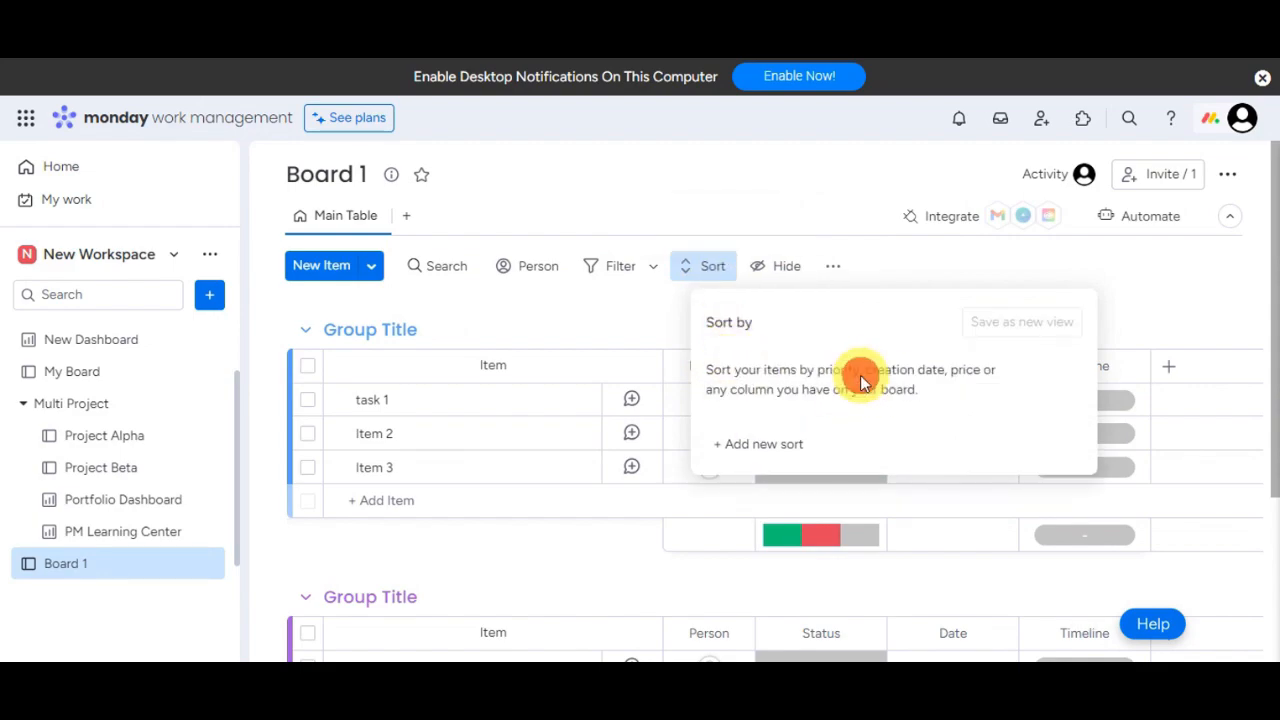
pyautogui.click(764, 443)
pyautogui.click(775, 383)
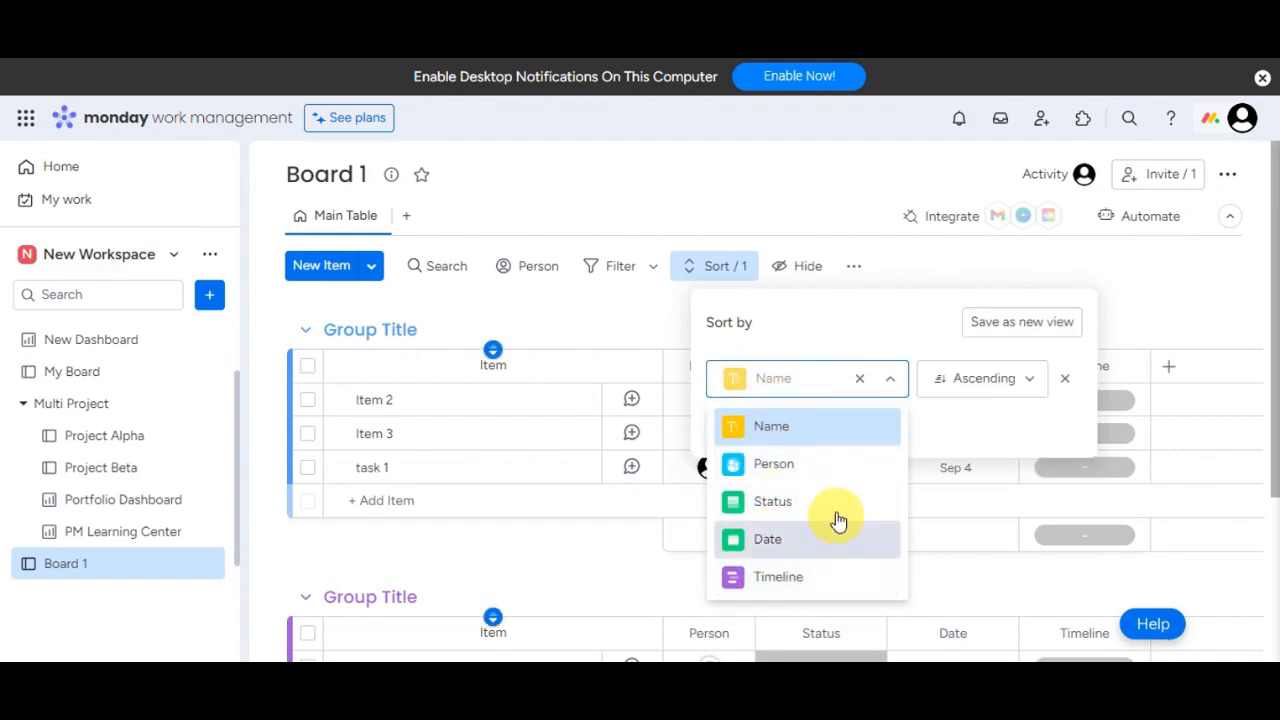
pyautogui.click(789, 503)
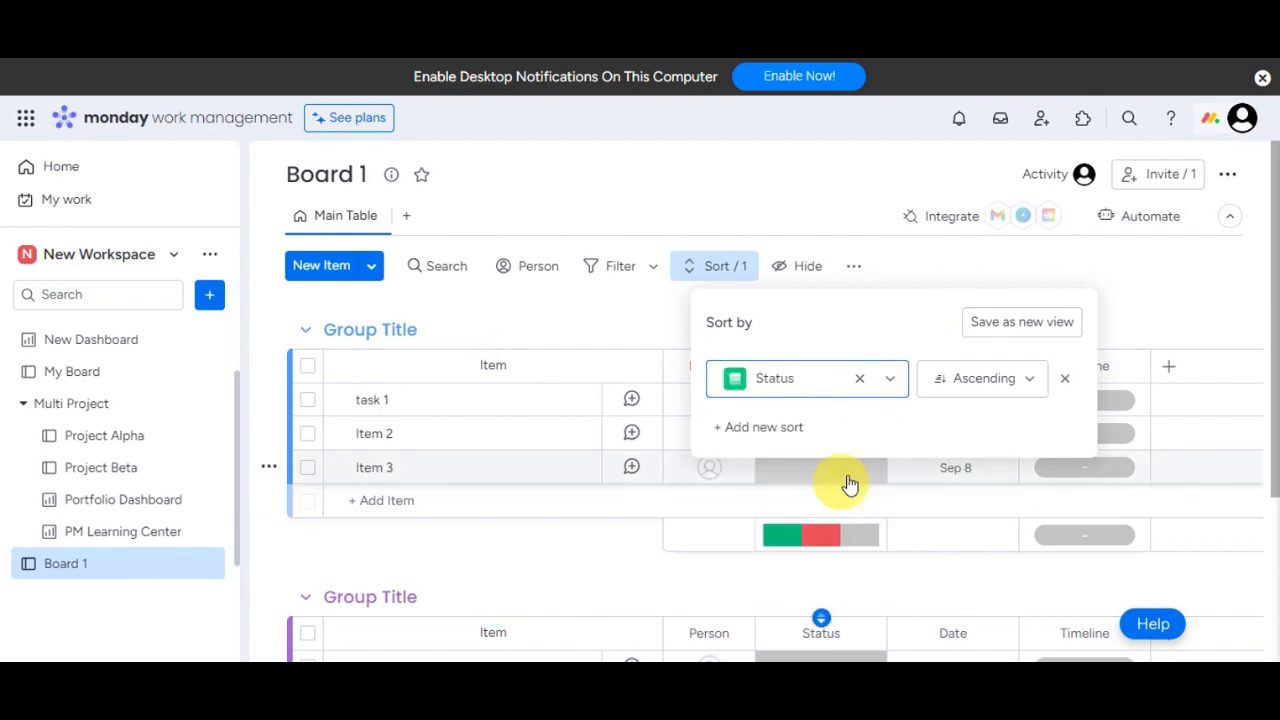
pyautogui.click(985, 384)
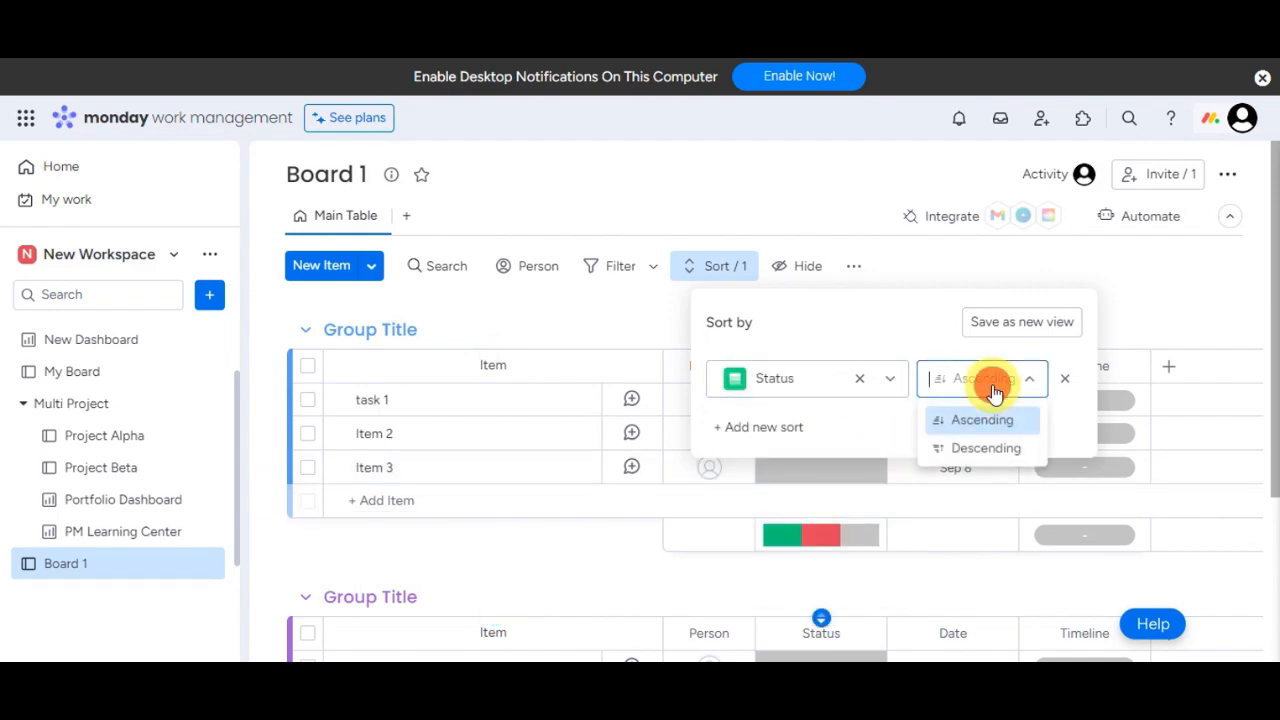
pyautogui.click(990, 452)
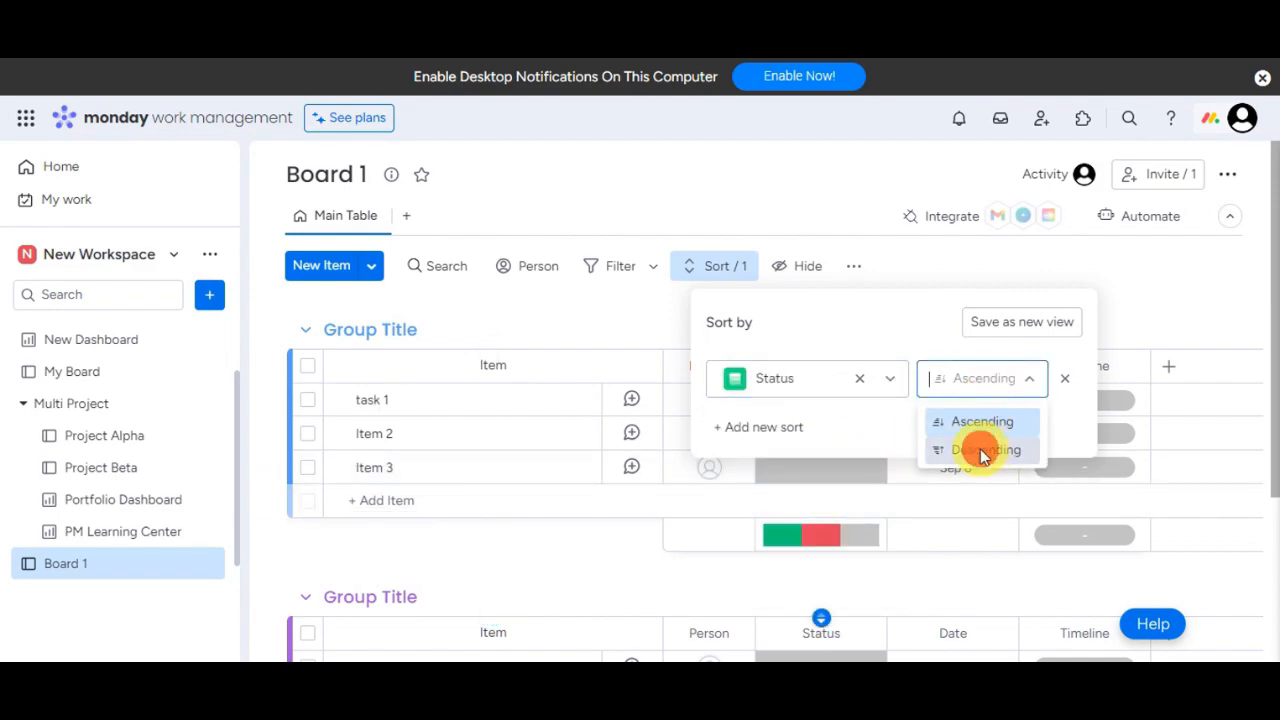
pyautogui.click(1022, 326)
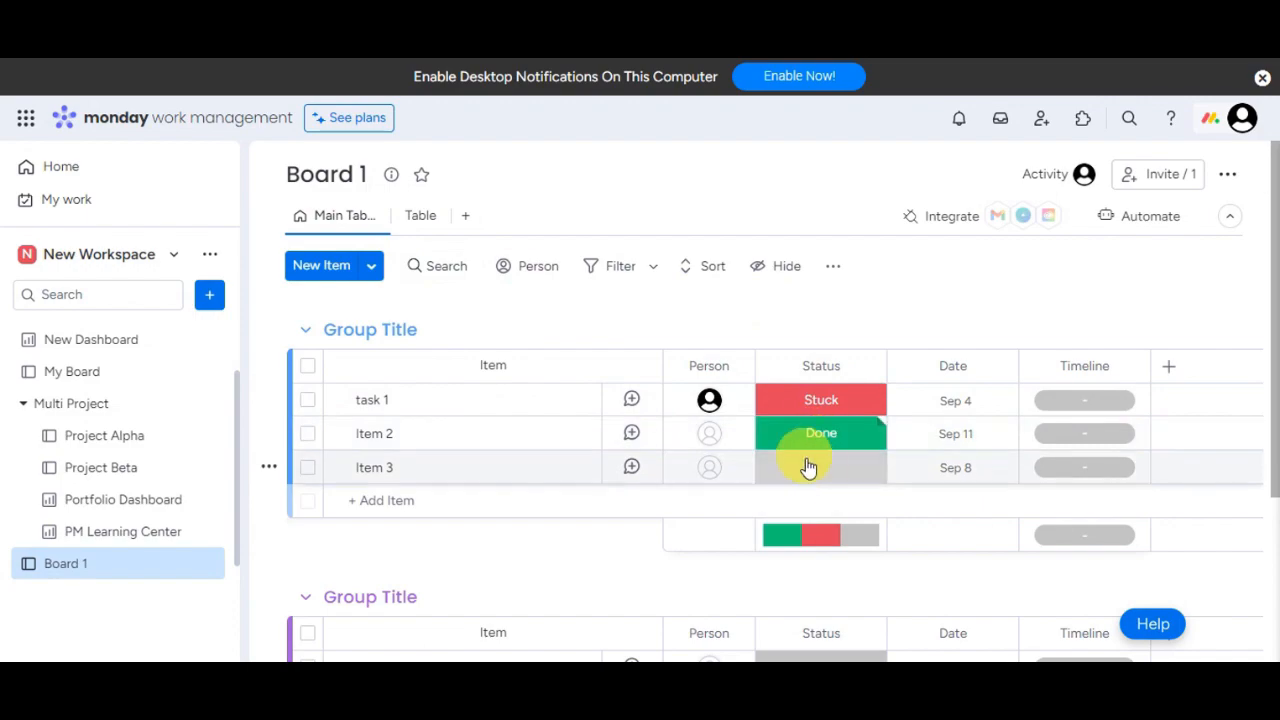
pyautogui.click(718, 267)
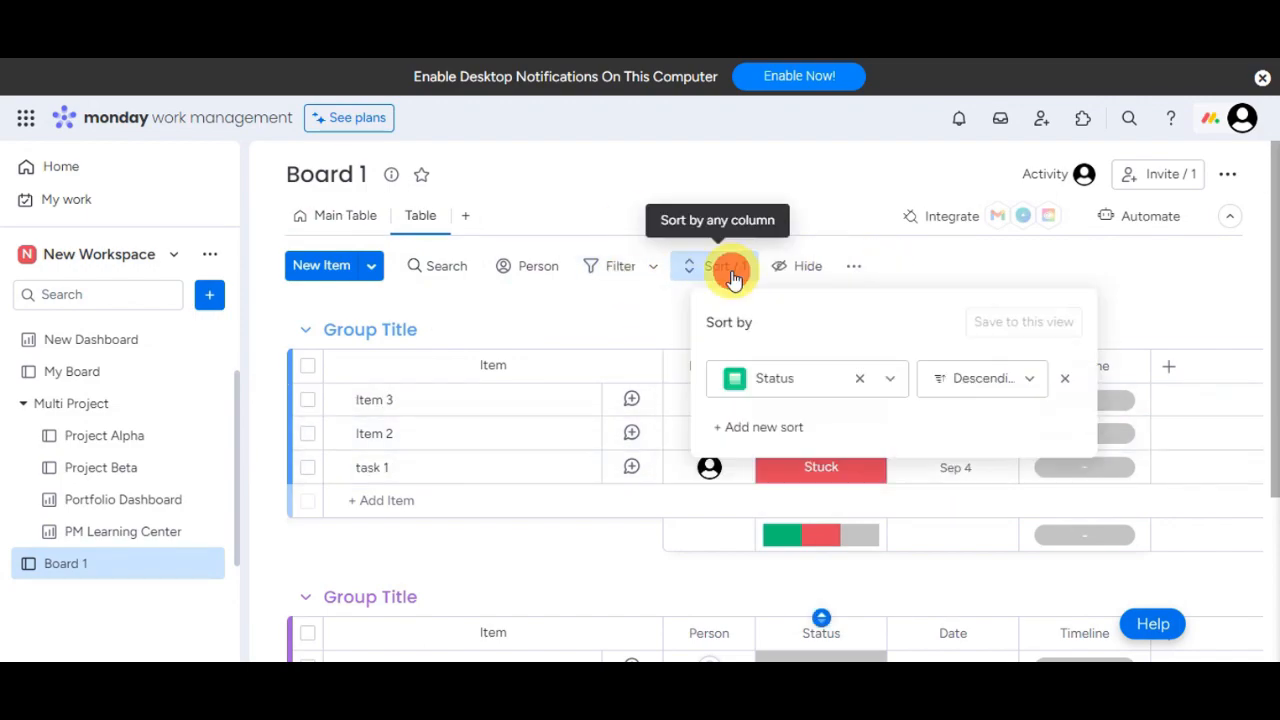
pyautogui.click(735, 278)
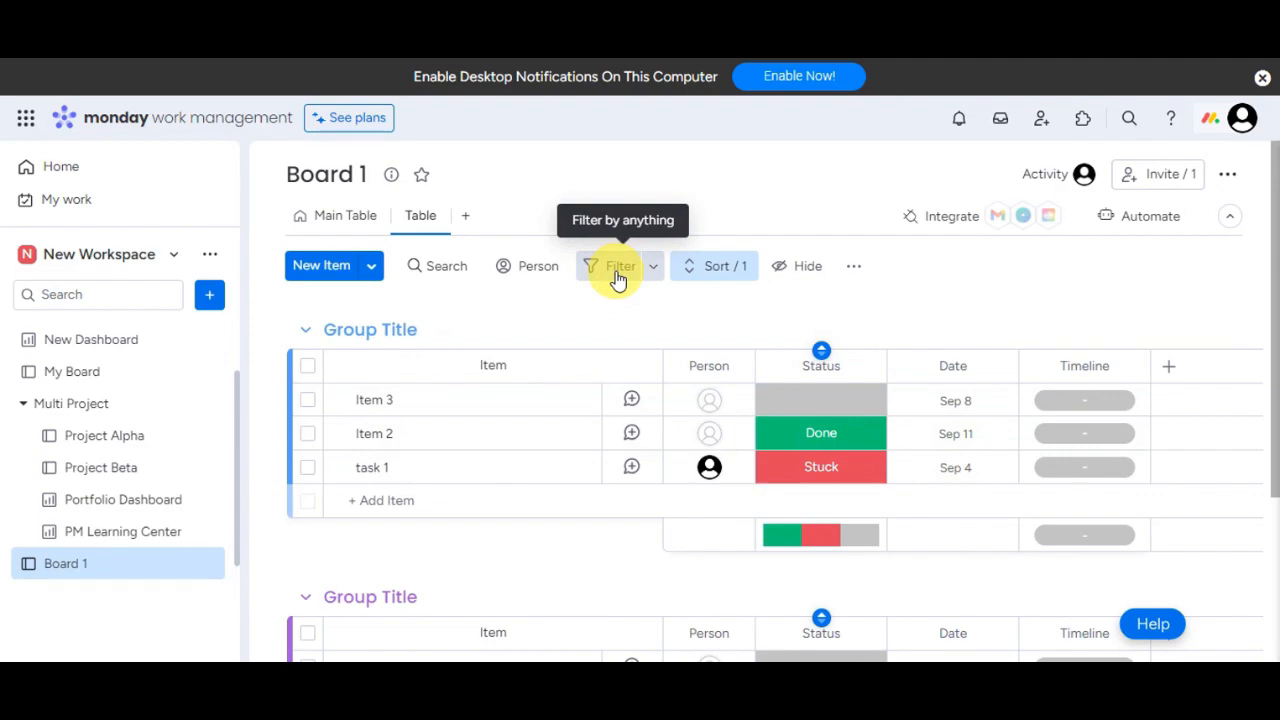
# Step: Return to the Main Table, look over its quick filters for all columns and save them as a new view
pyautogui.click(343, 215)
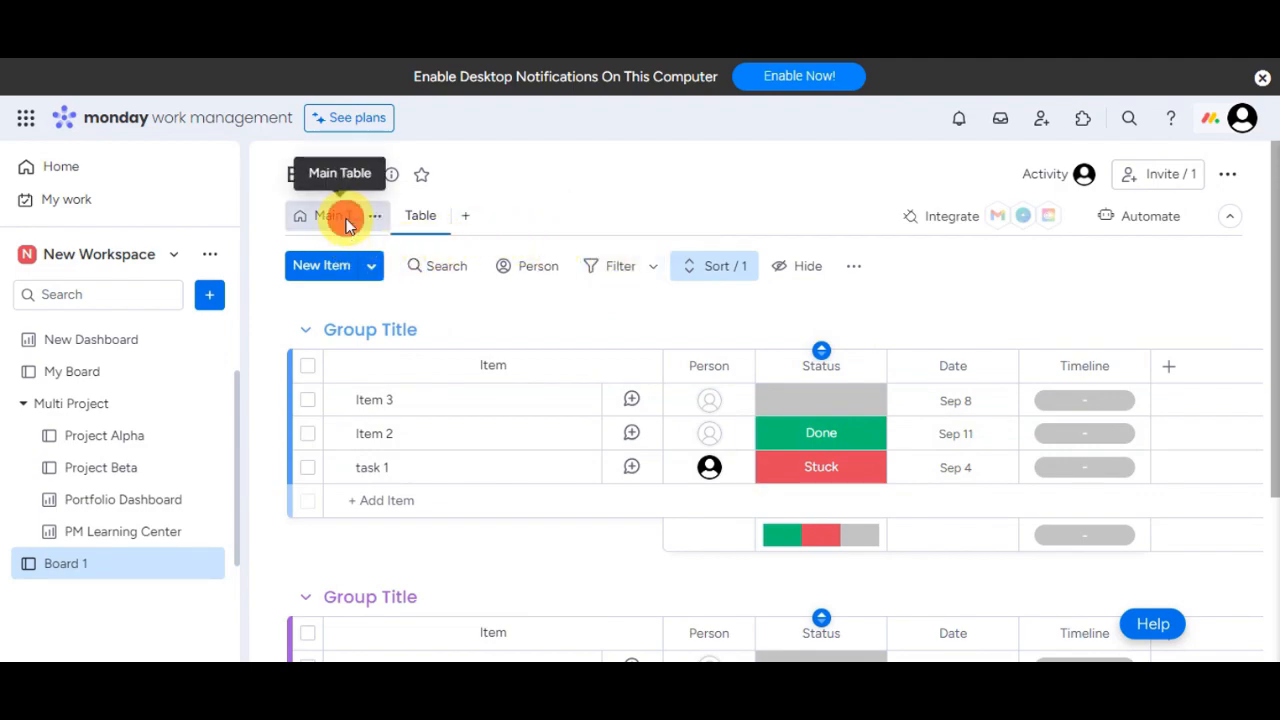
pyautogui.click(620, 270)
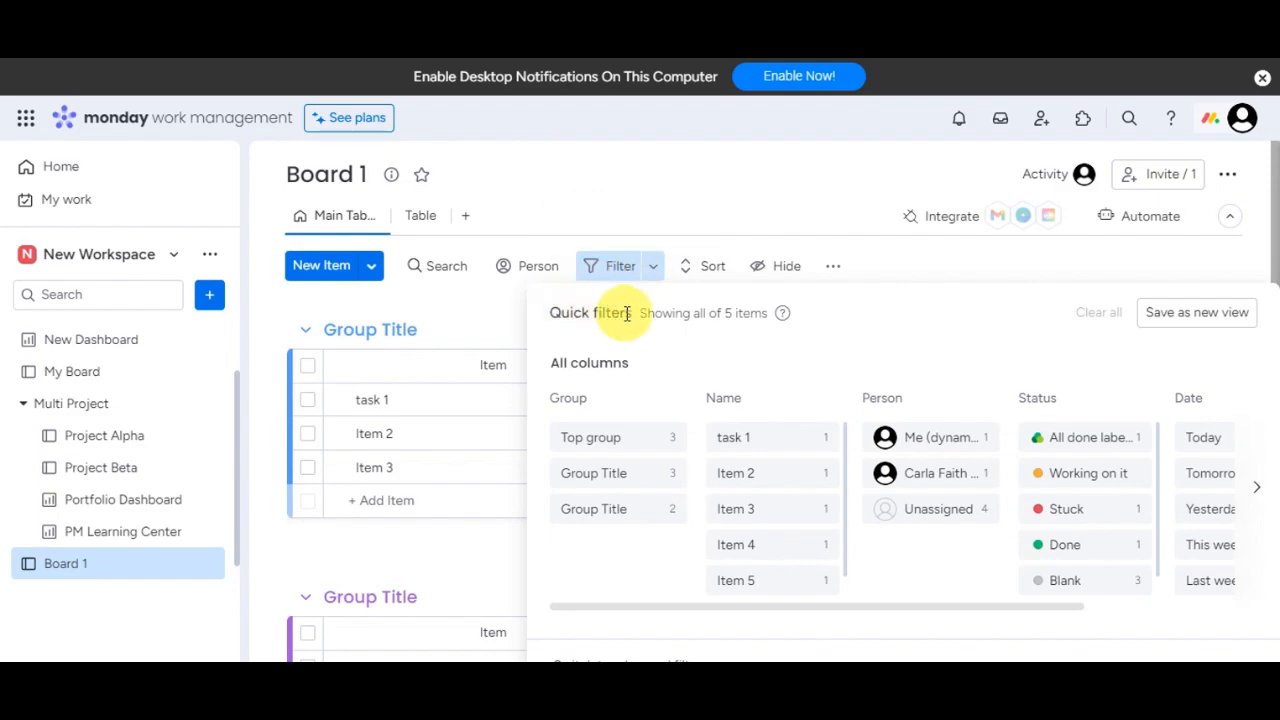
pyautogui.moveTo(553, 364); pyautogui.dragTo(634, 371)
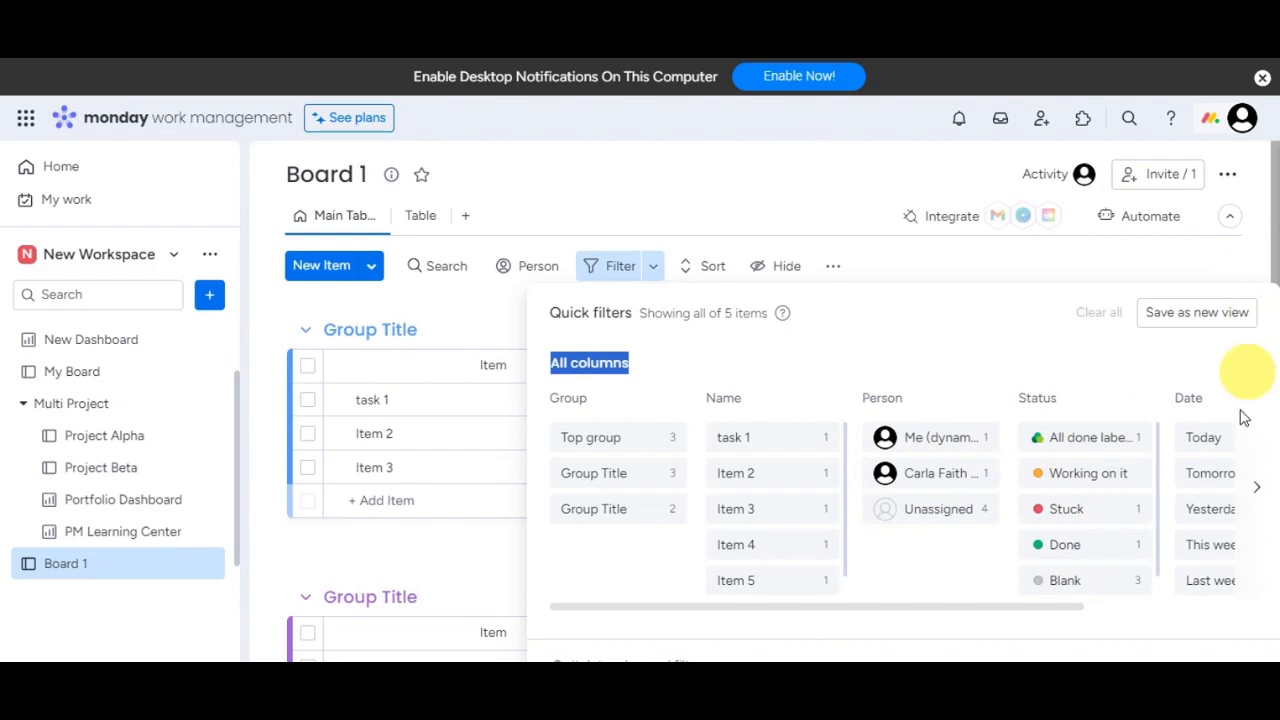
pyautogui.click(1178, 320)
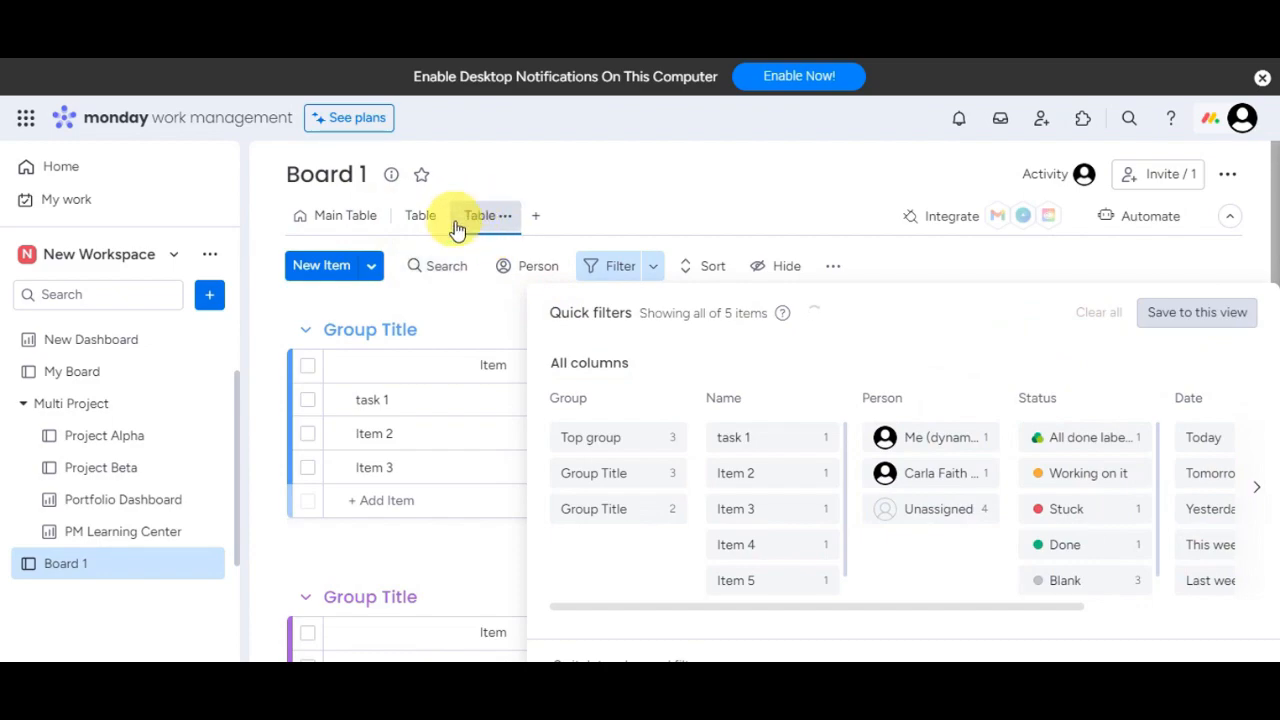
pyautogui.click(594, 166)
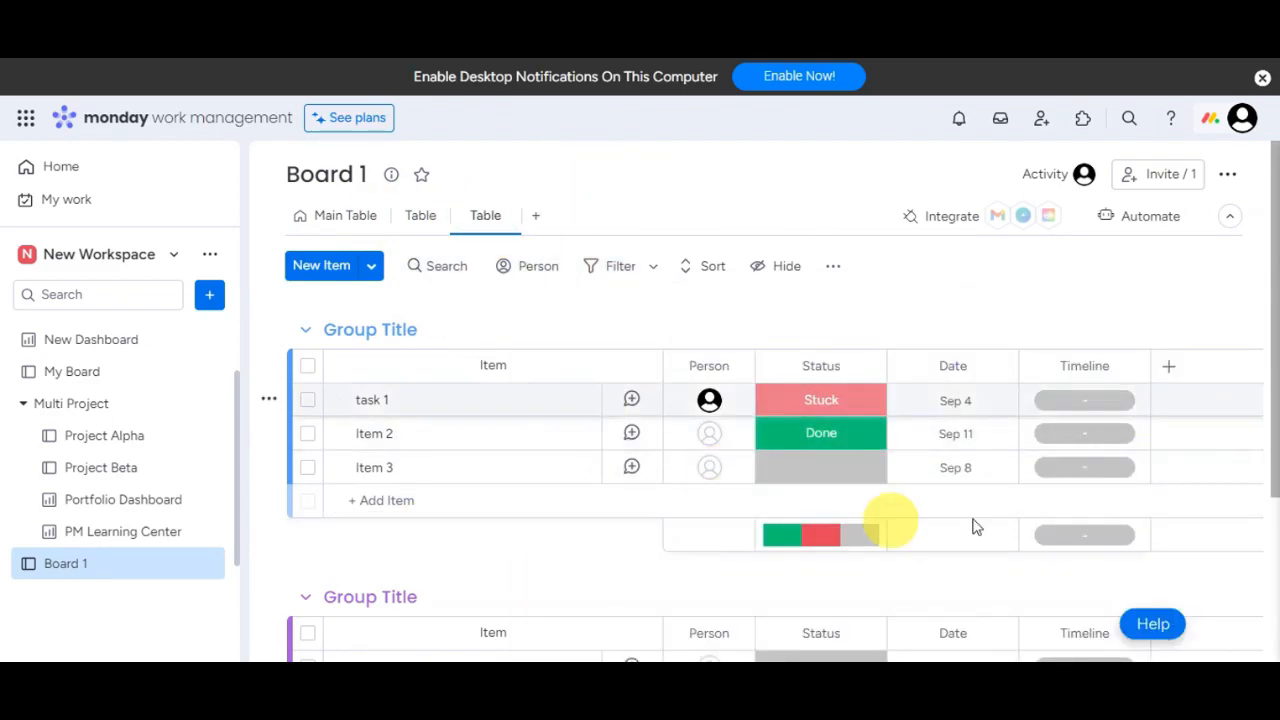
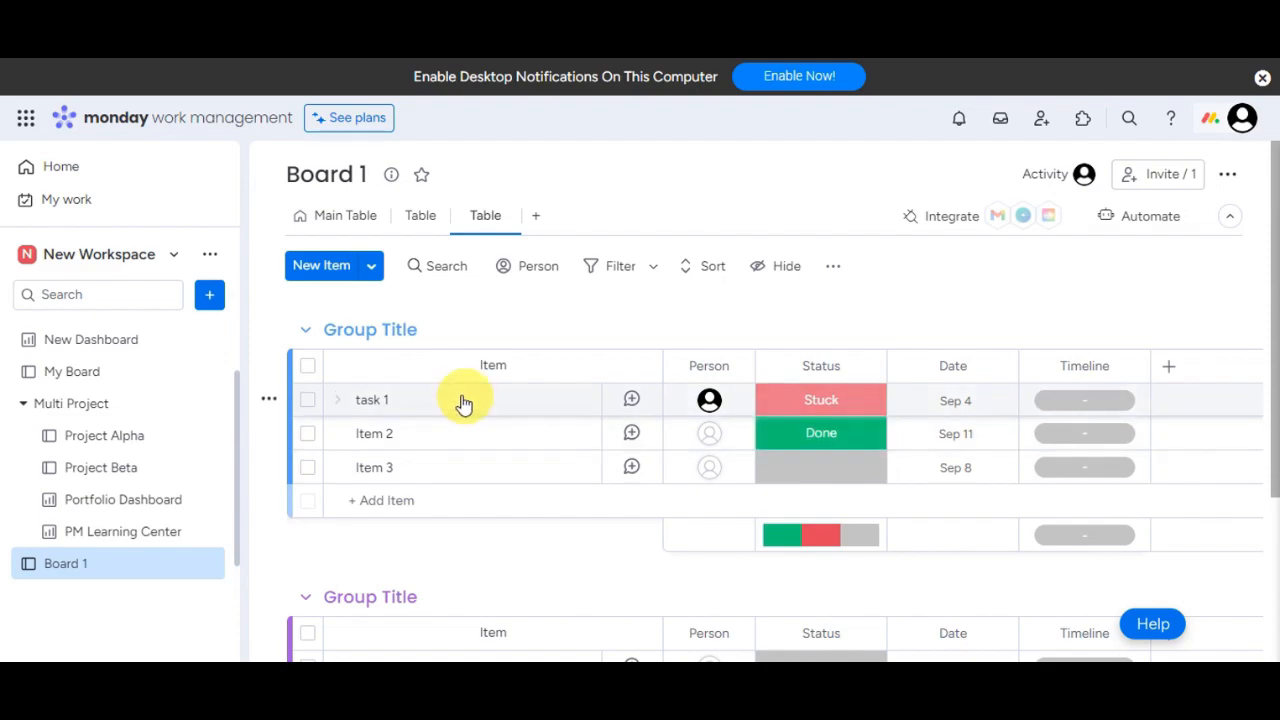
# Step: Open task 1 and look over its additional item options, such as subscribers, email preferences and export
pyautogui.click(442, 402)
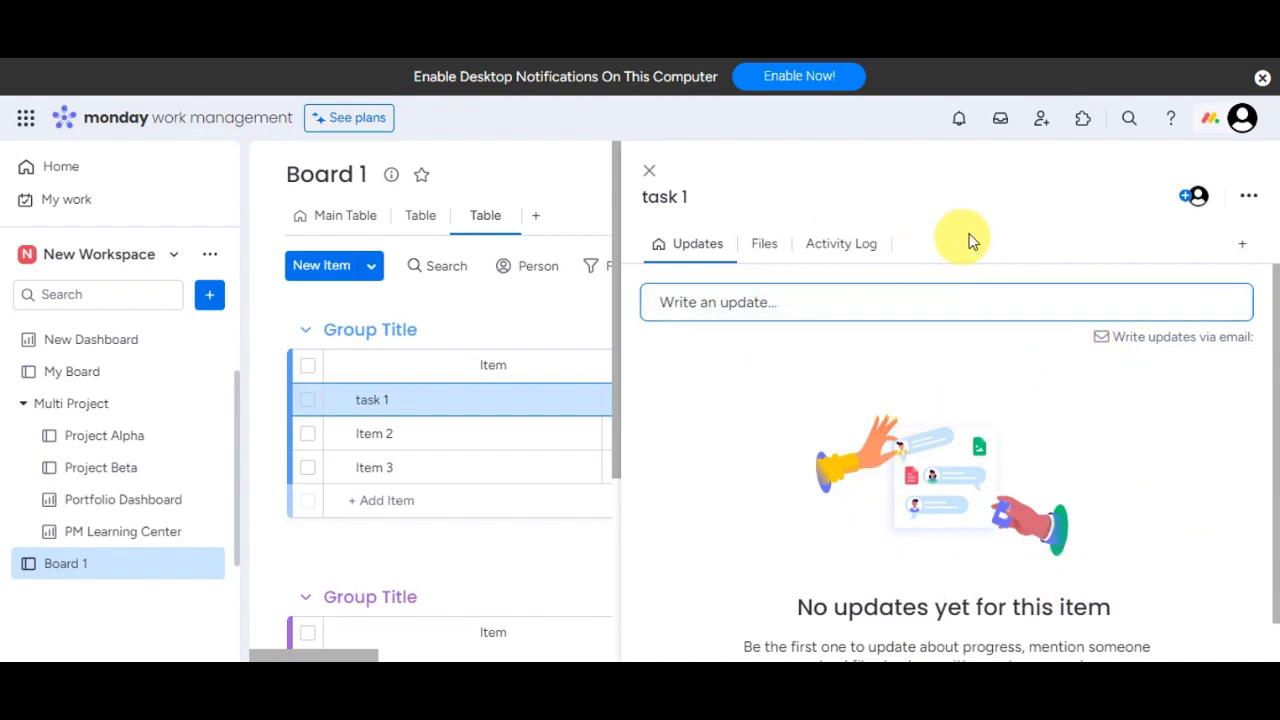
pyautogui.click(723, 197)
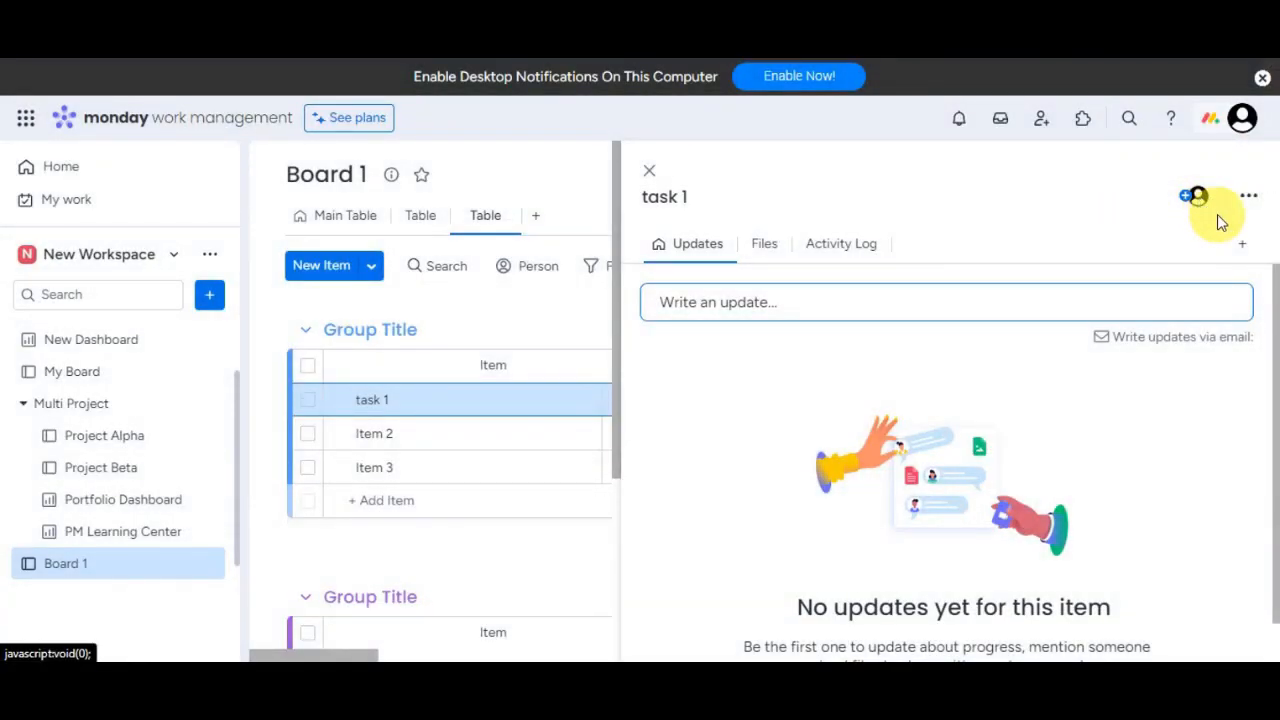
pyautogui.click(1246, 208)
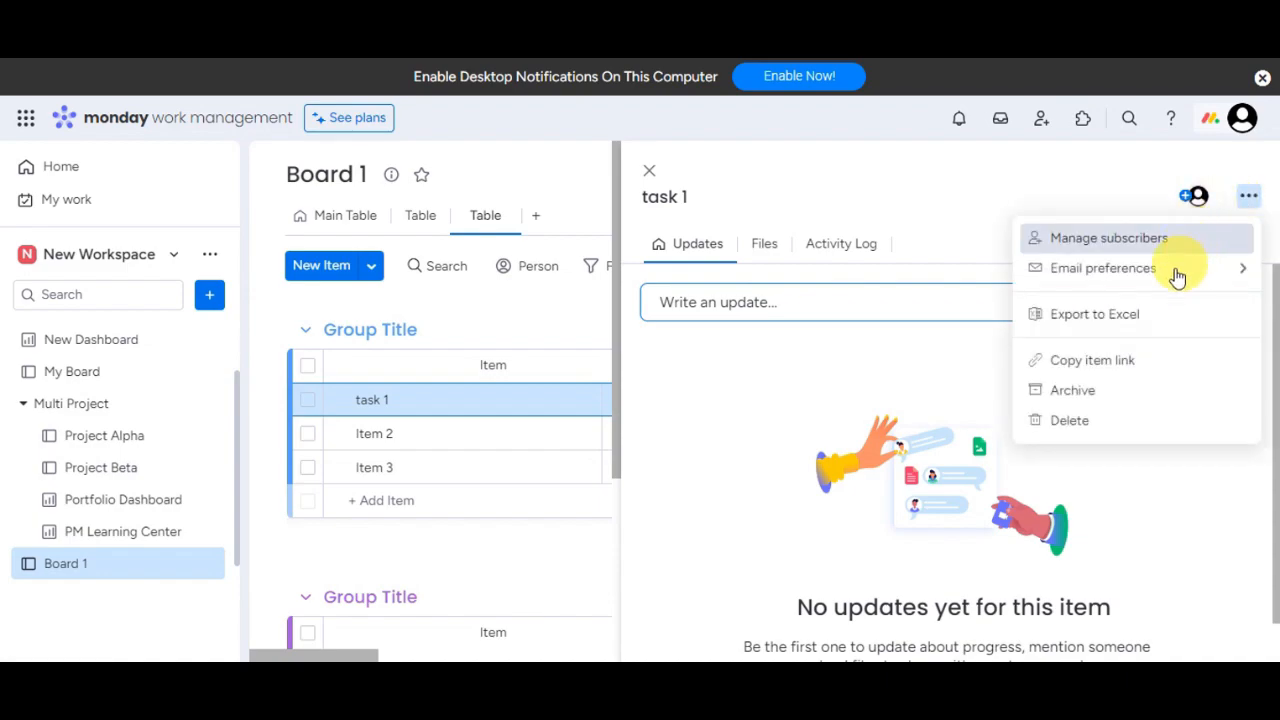
pyautogui.moveTo(1174, 280)
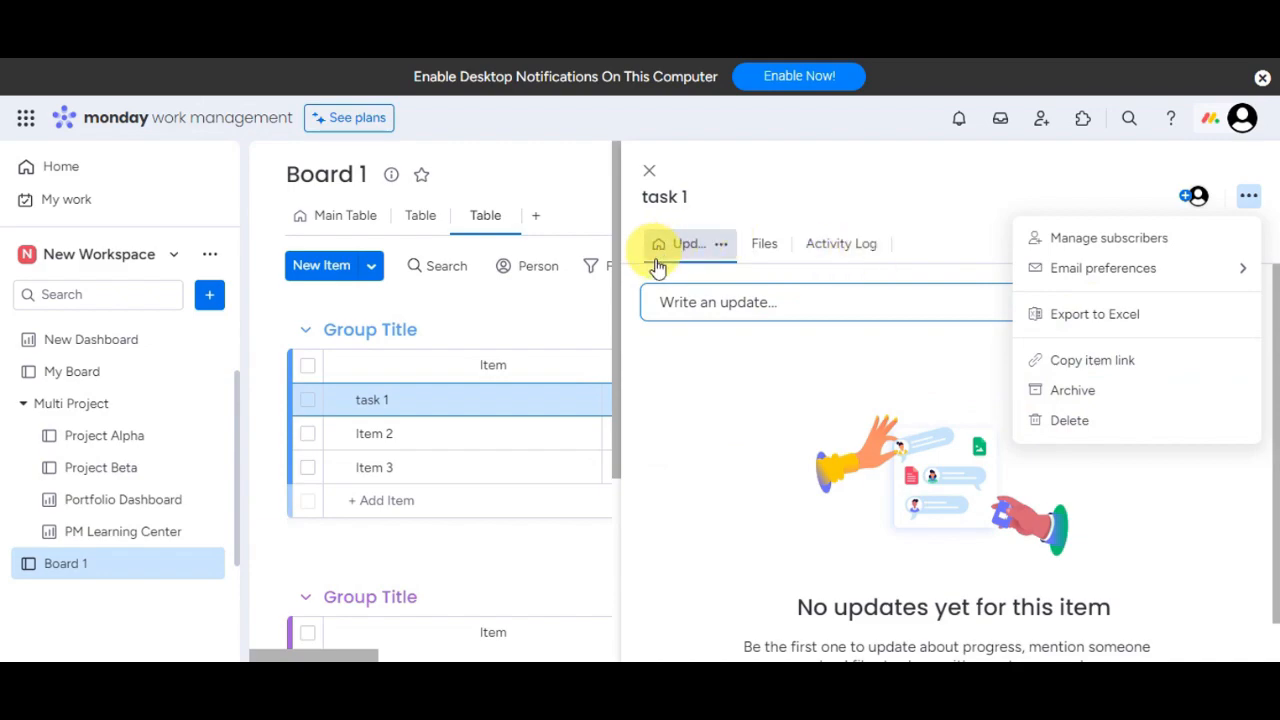
pyautogui.click(657, 372)
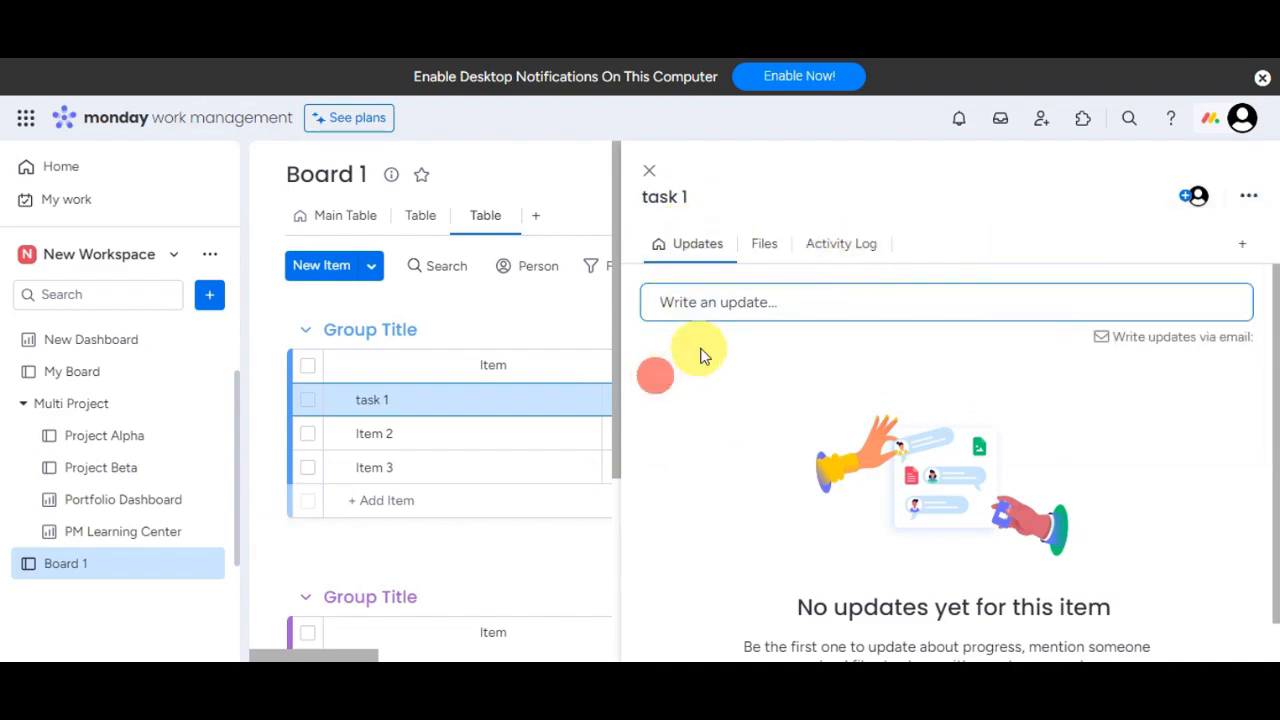
# Step: Post the update "working" on task 1, with a thumbs-up reaction and the reply "noted", and view the update's options
pyautogui.click(767, 304)
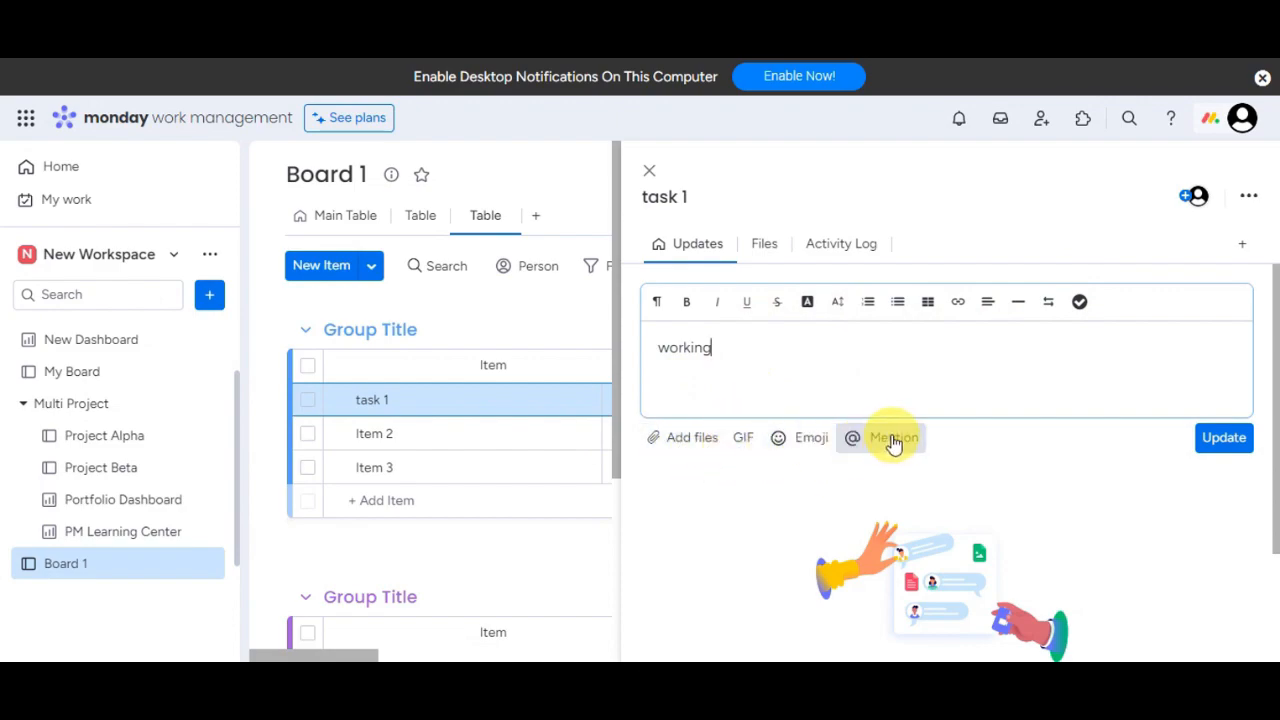
pyautogui.click(1222, 440)
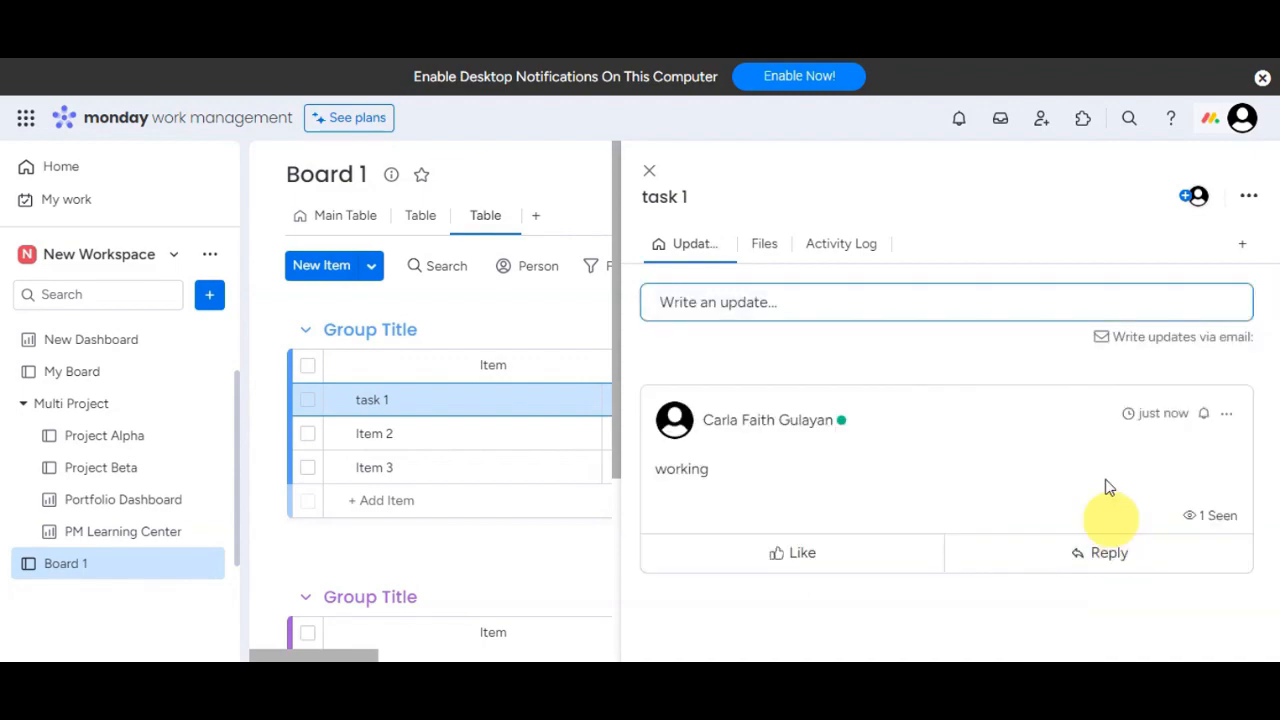
pyautogui.click(1232, 345)
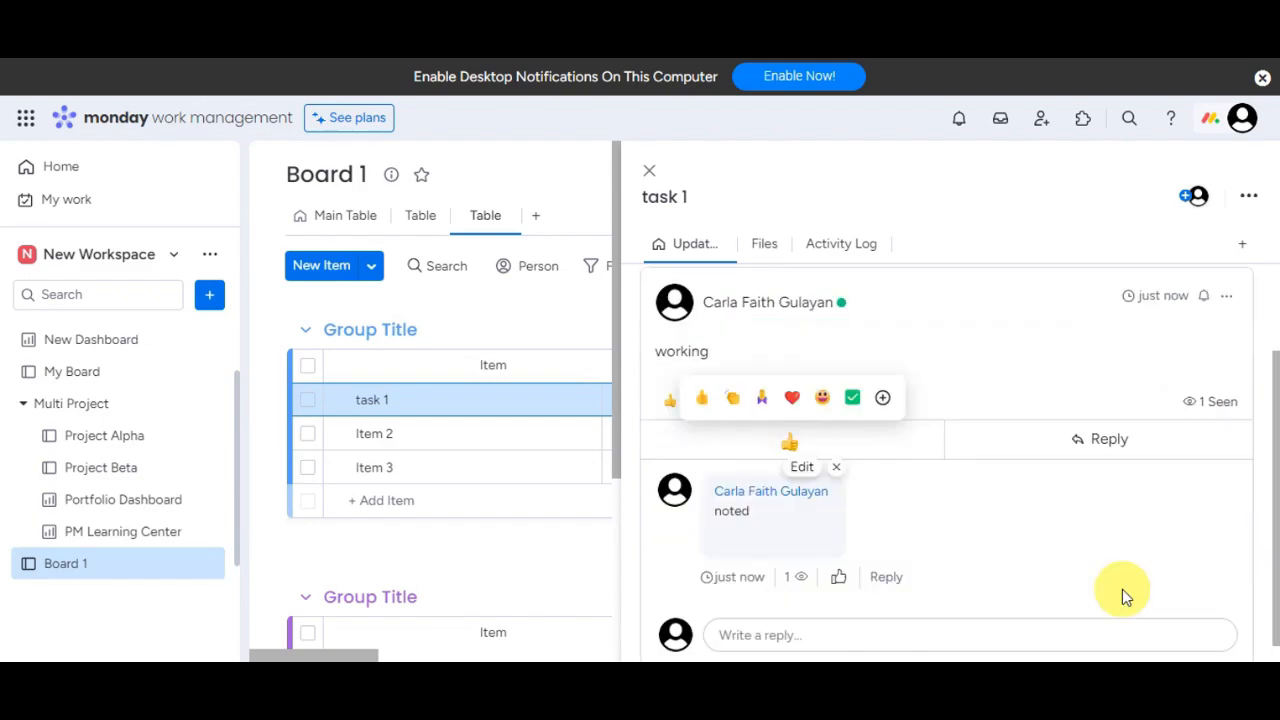
pyautogui.click(1227, 299)
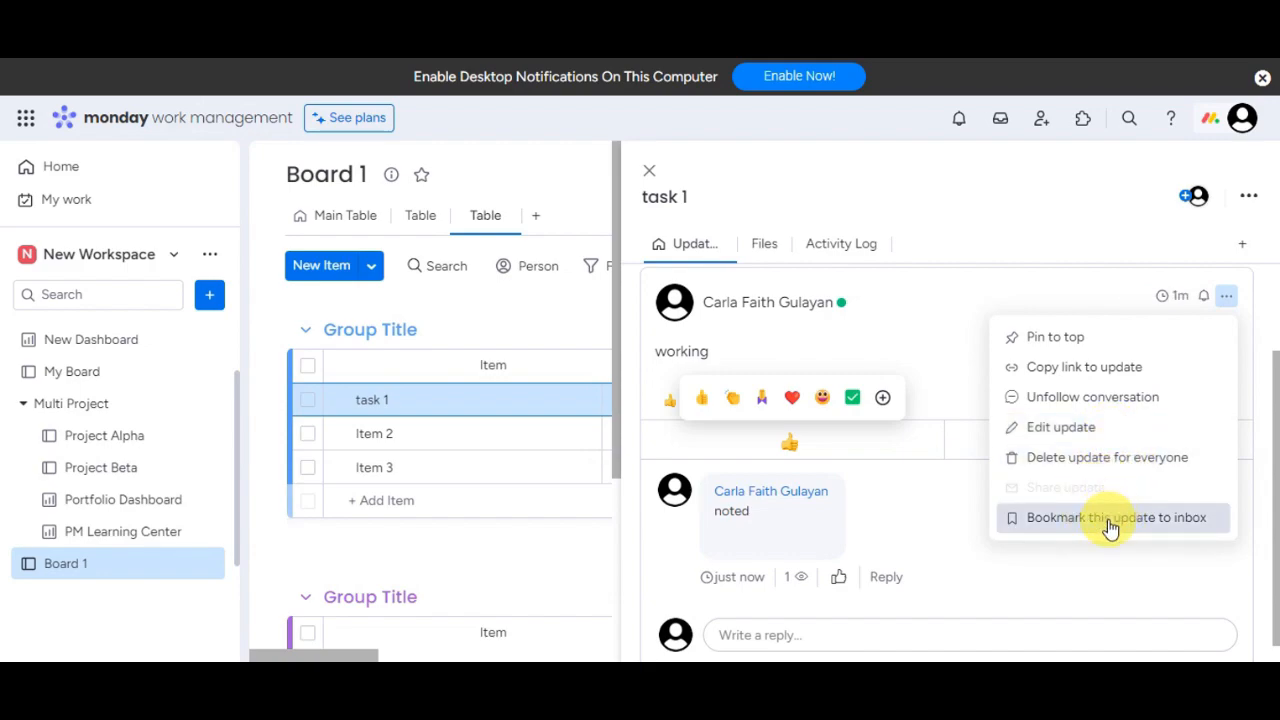
# Step: Look over task 1's files and how to upload one, and examine its refreshed activity log
pyautogui.click(759, 248)
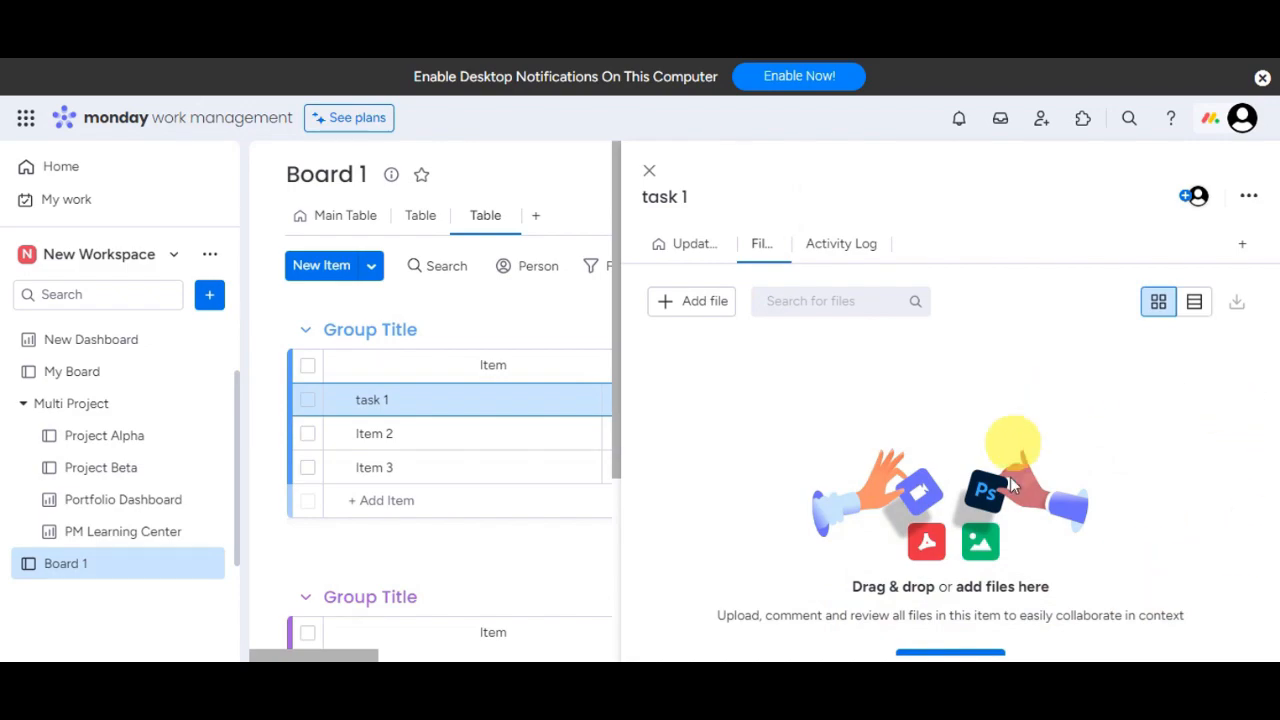
pyautogui.click(707, 311)
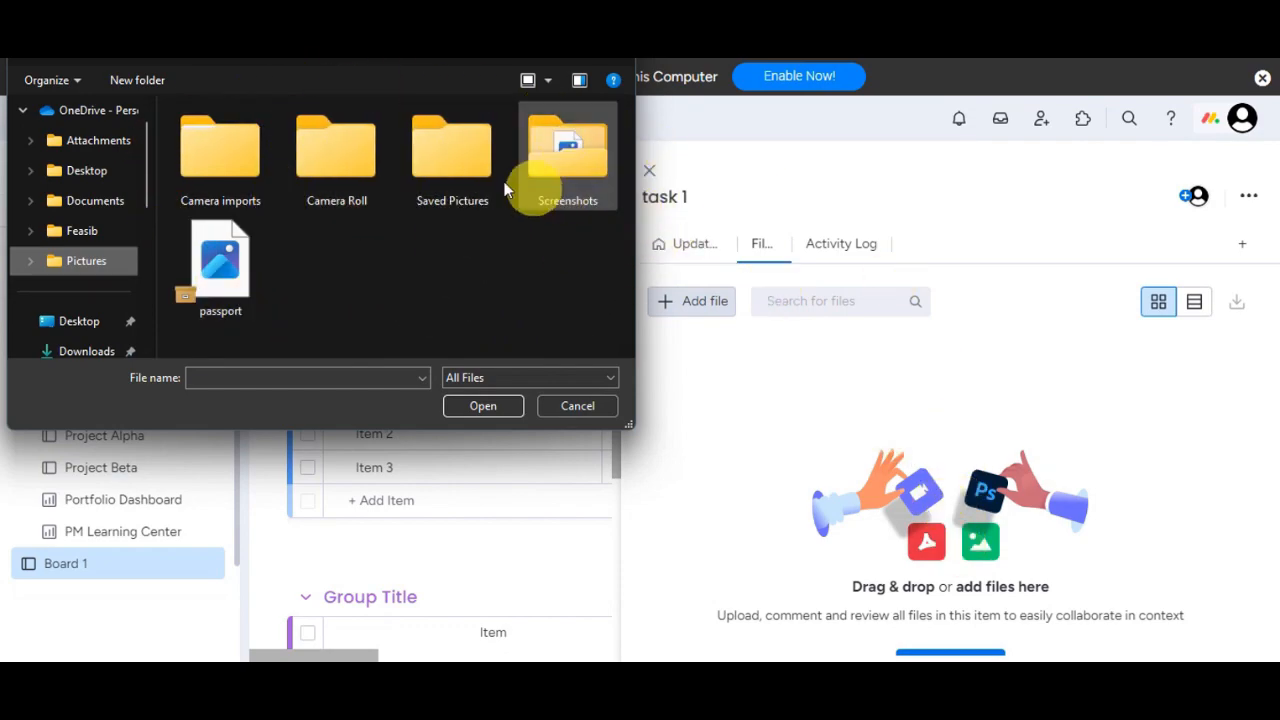
pyautogui.click(615, 20)
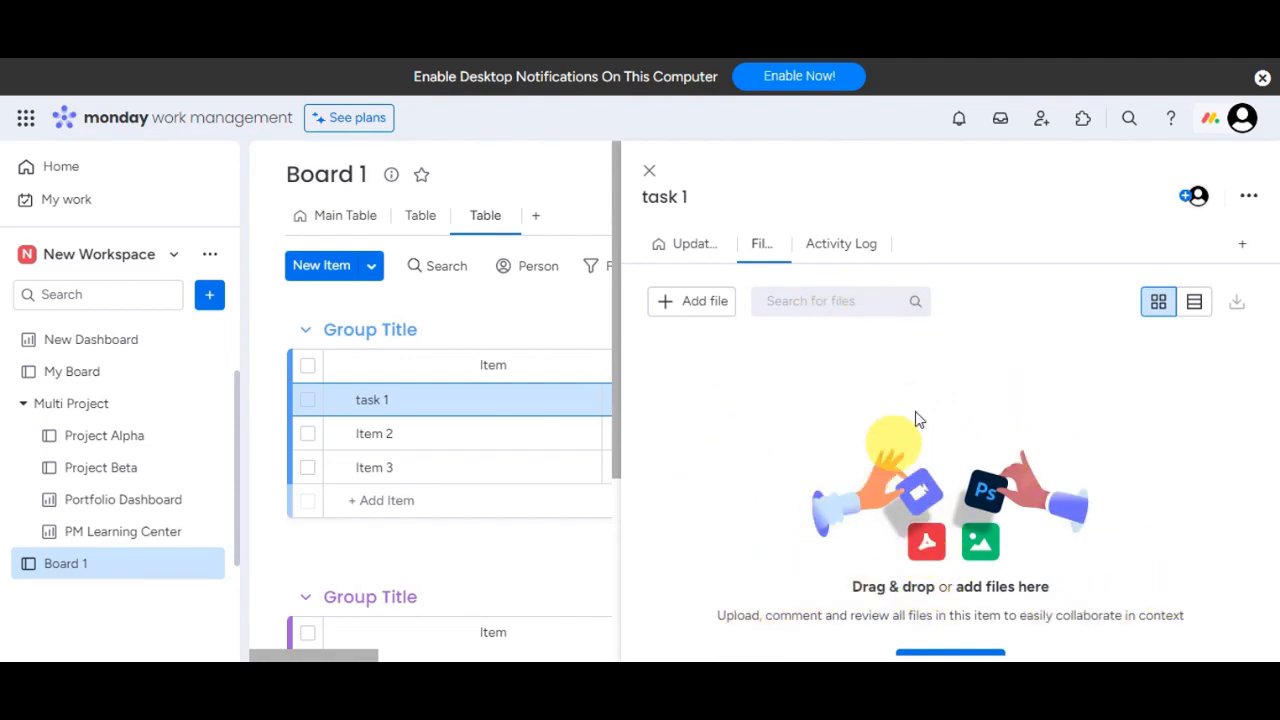
pyautogui.click(838, 250)
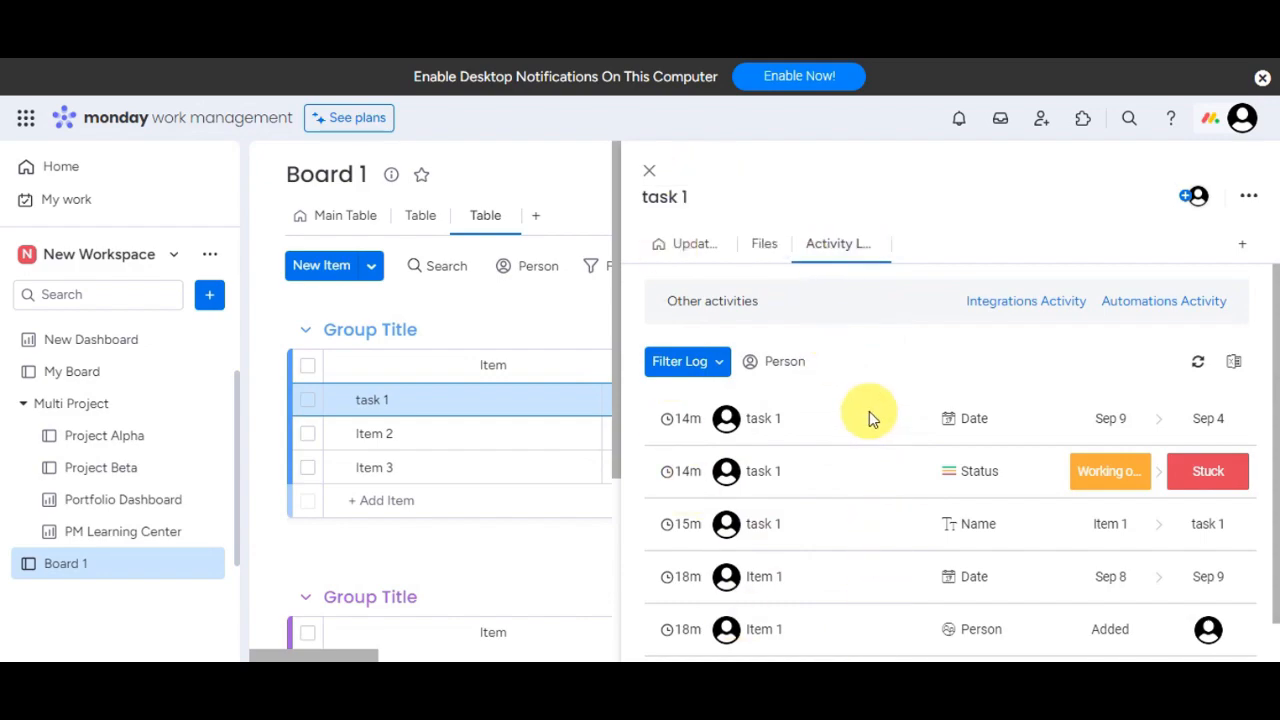
pyautogui.moveTo(700, 430)
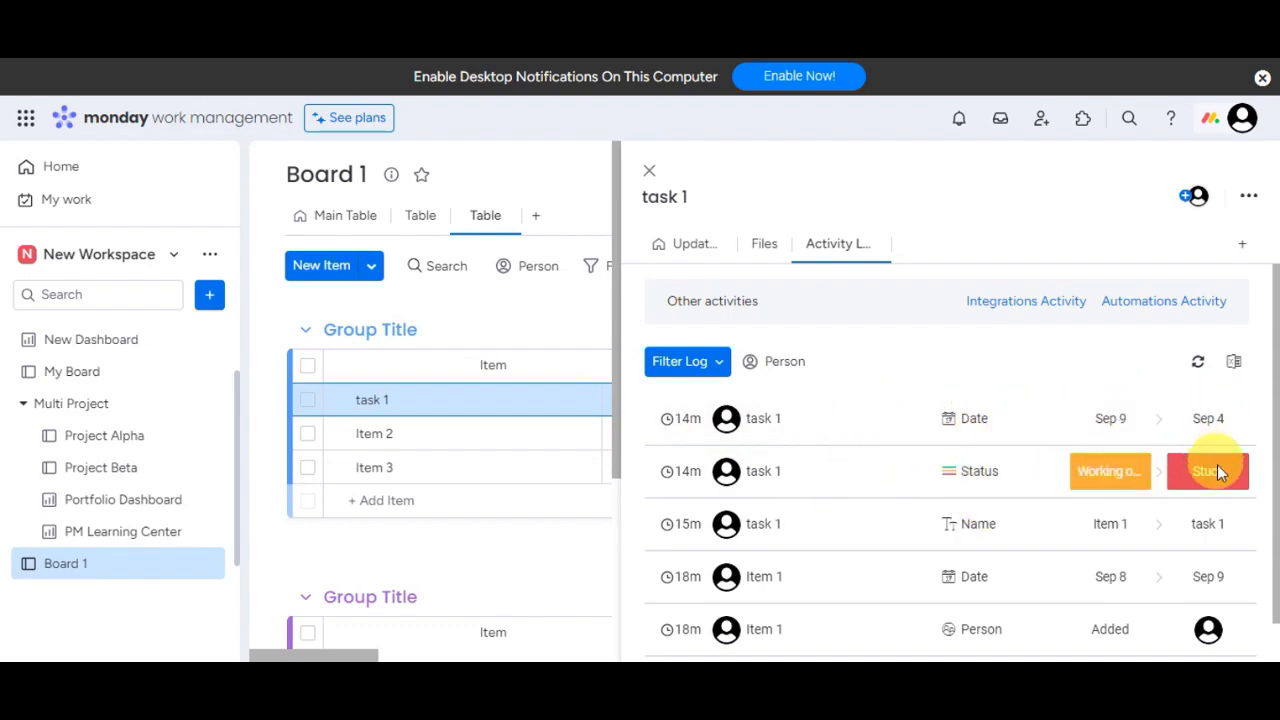
pyautogui.click(1199, 369)
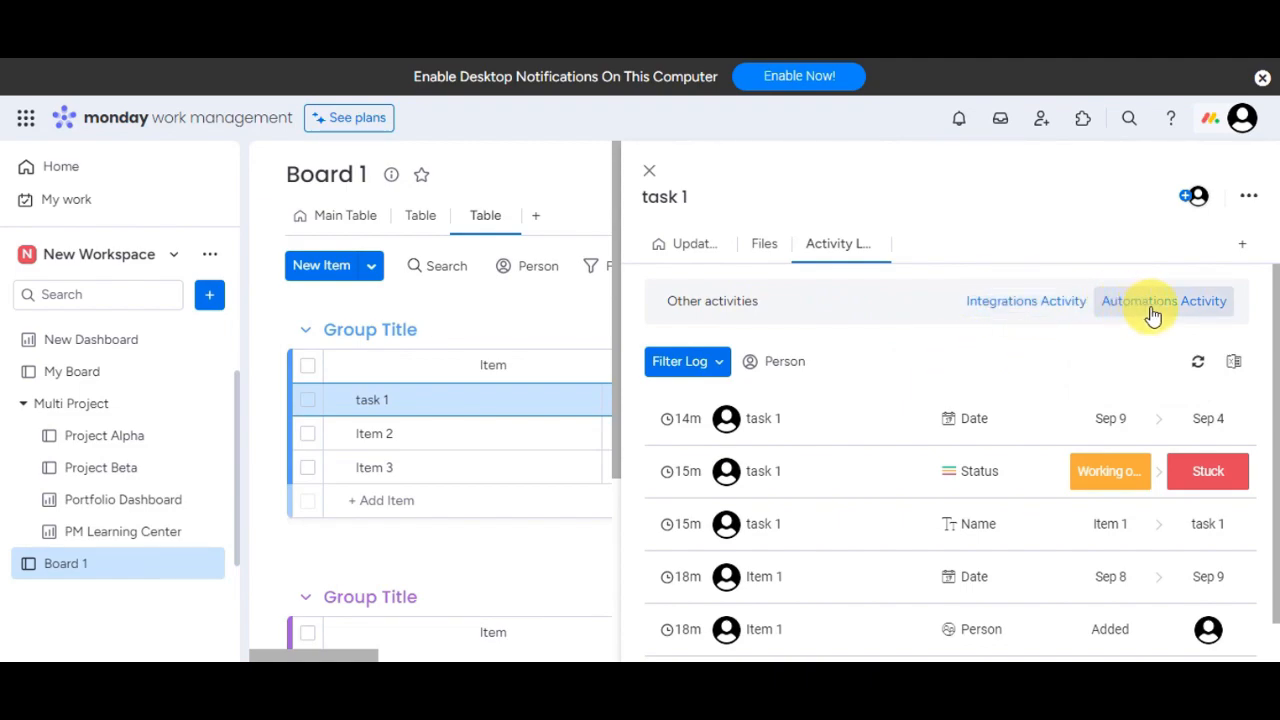
# Step: Add the Item Card view to task 1 from the Item Views Center and close the item
pyautogui.click(1242, 250)
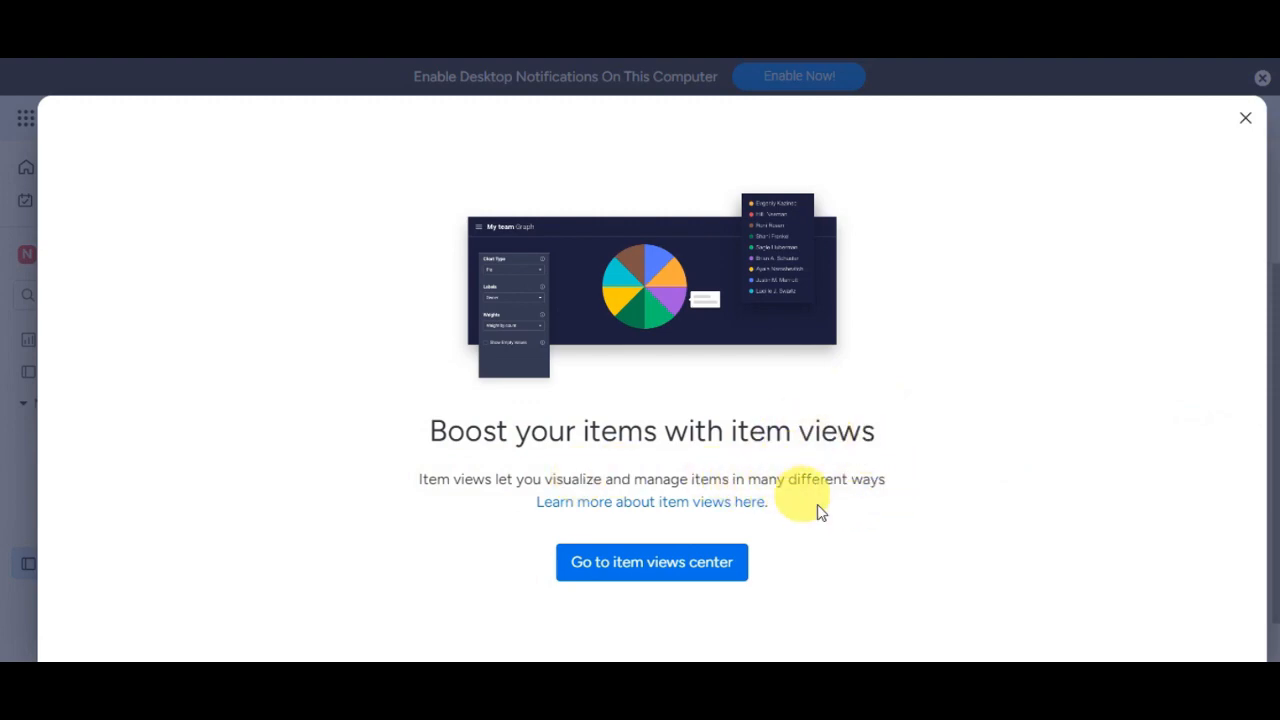
pyautogui.click(679, 563)
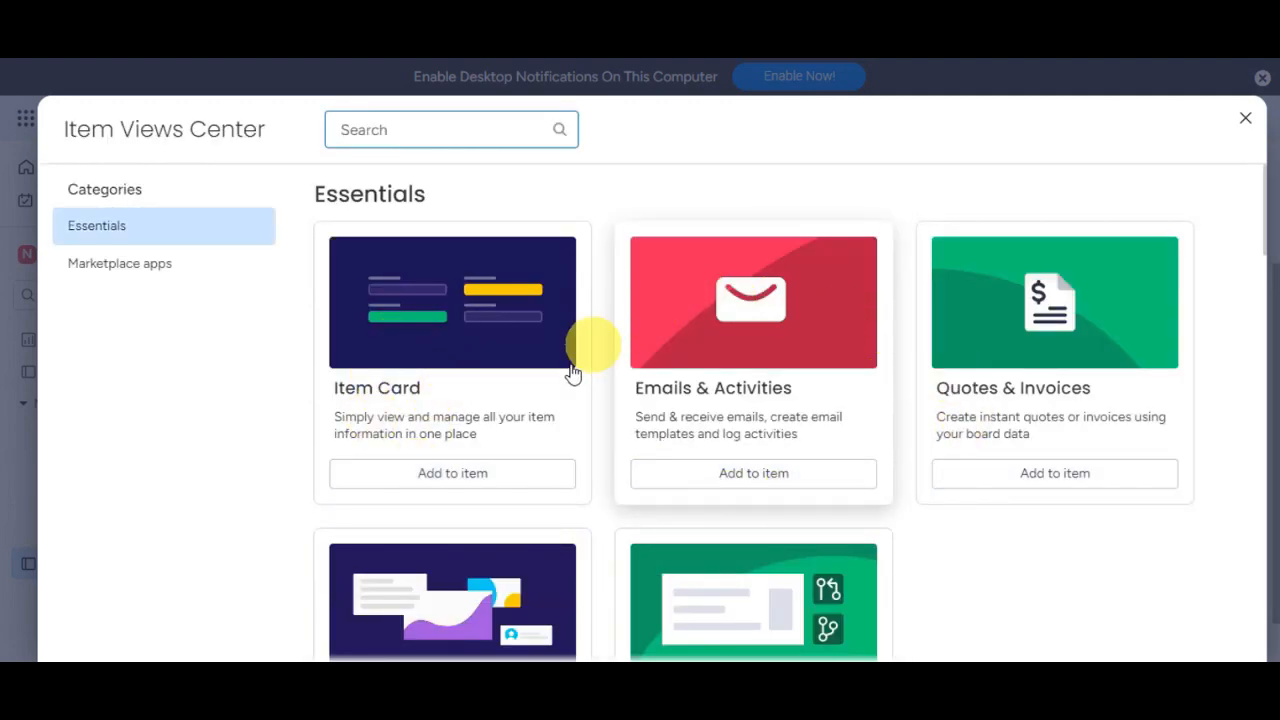
pyautogui.scroll(-2, 686, 543)
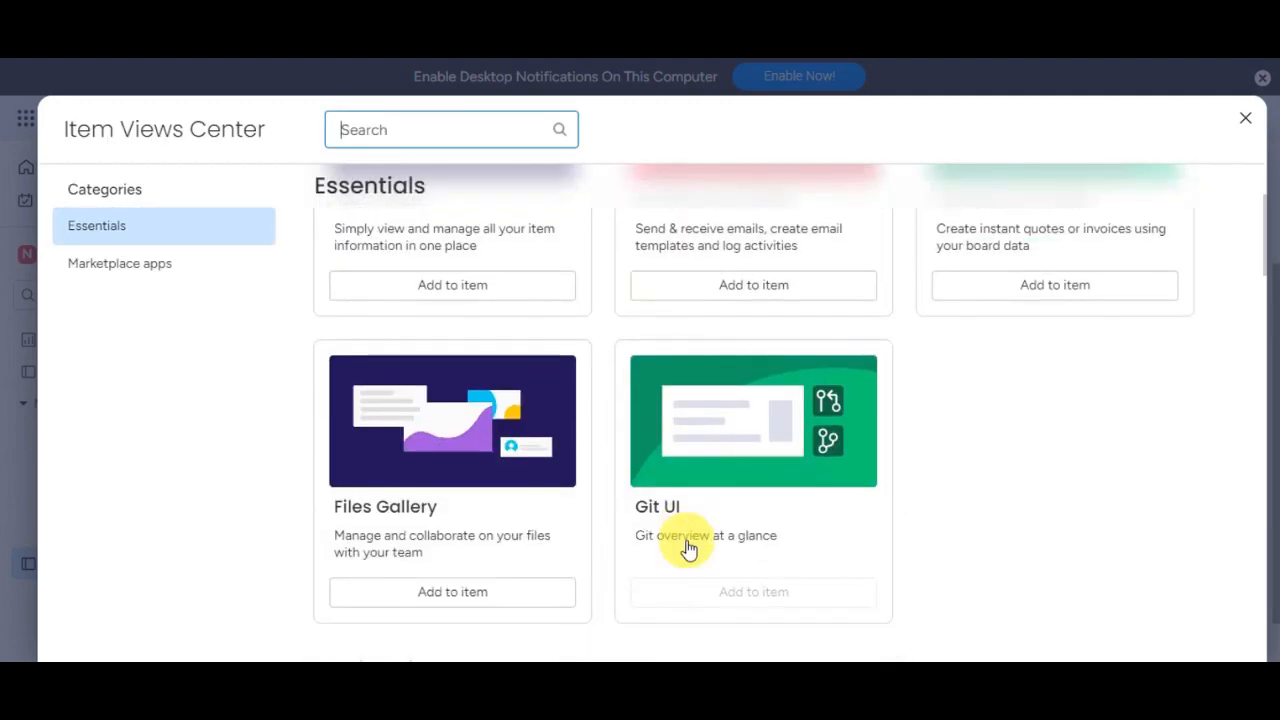
pyautogui.click(472, 292)
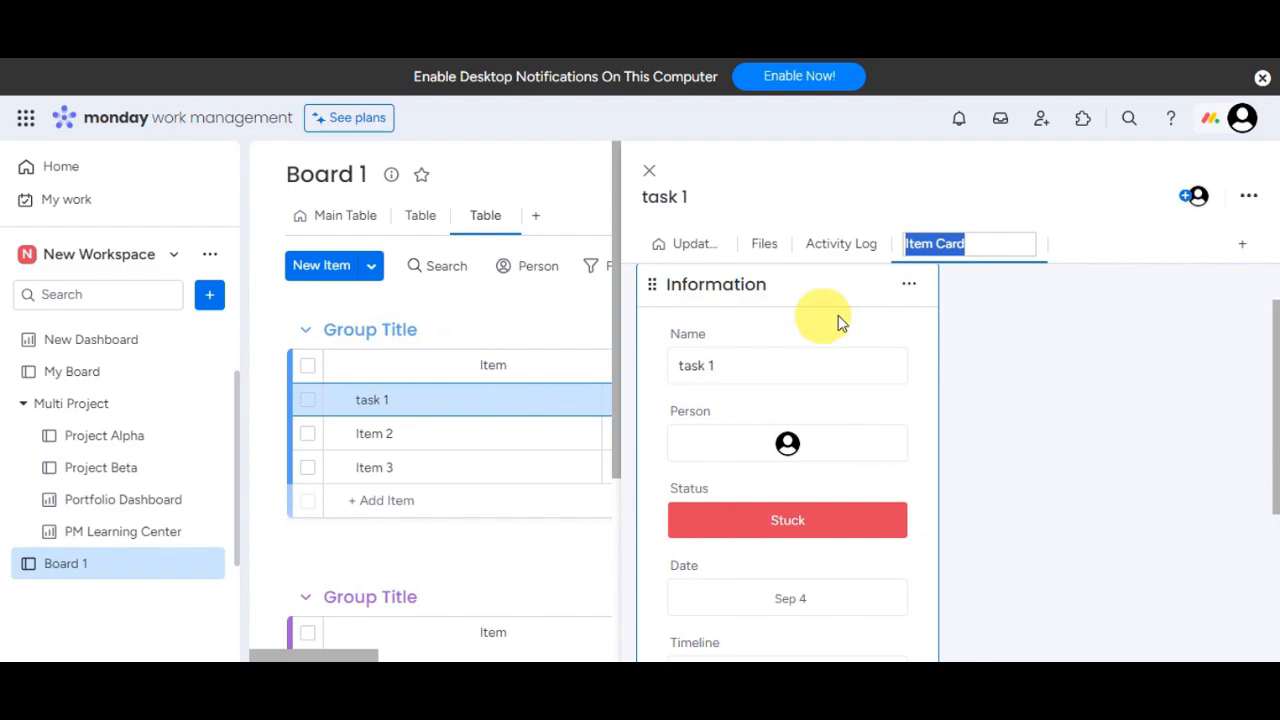
pyautogui.click(650, 171)
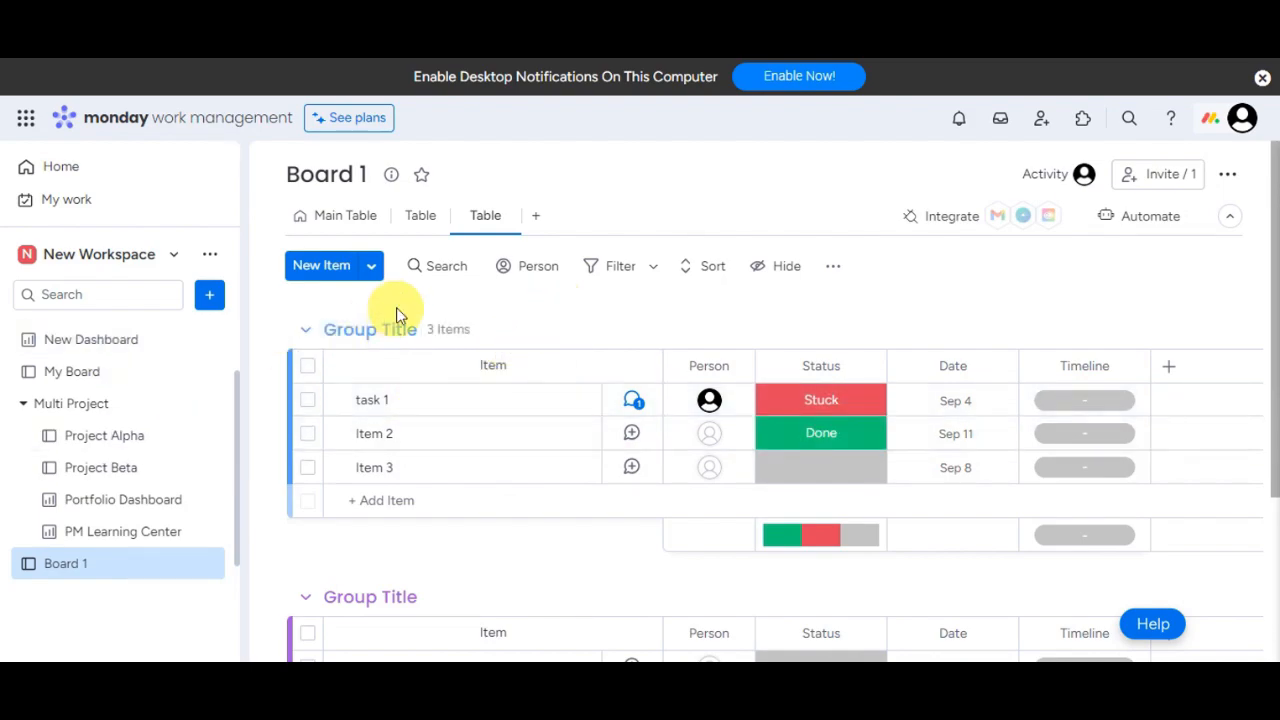
# Step: Add a new item named "ITEM" to the first group of Board 1
pyautogui.click(354, 501)
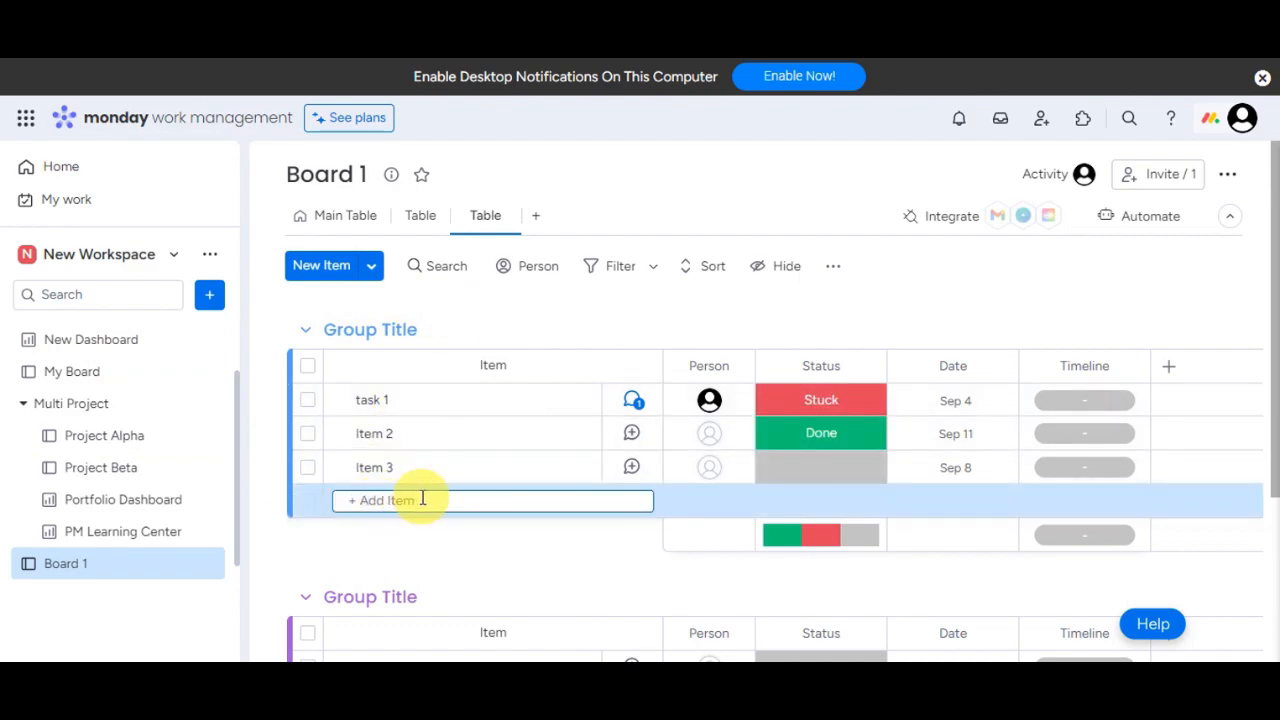
pyautogui.write('ITEM')
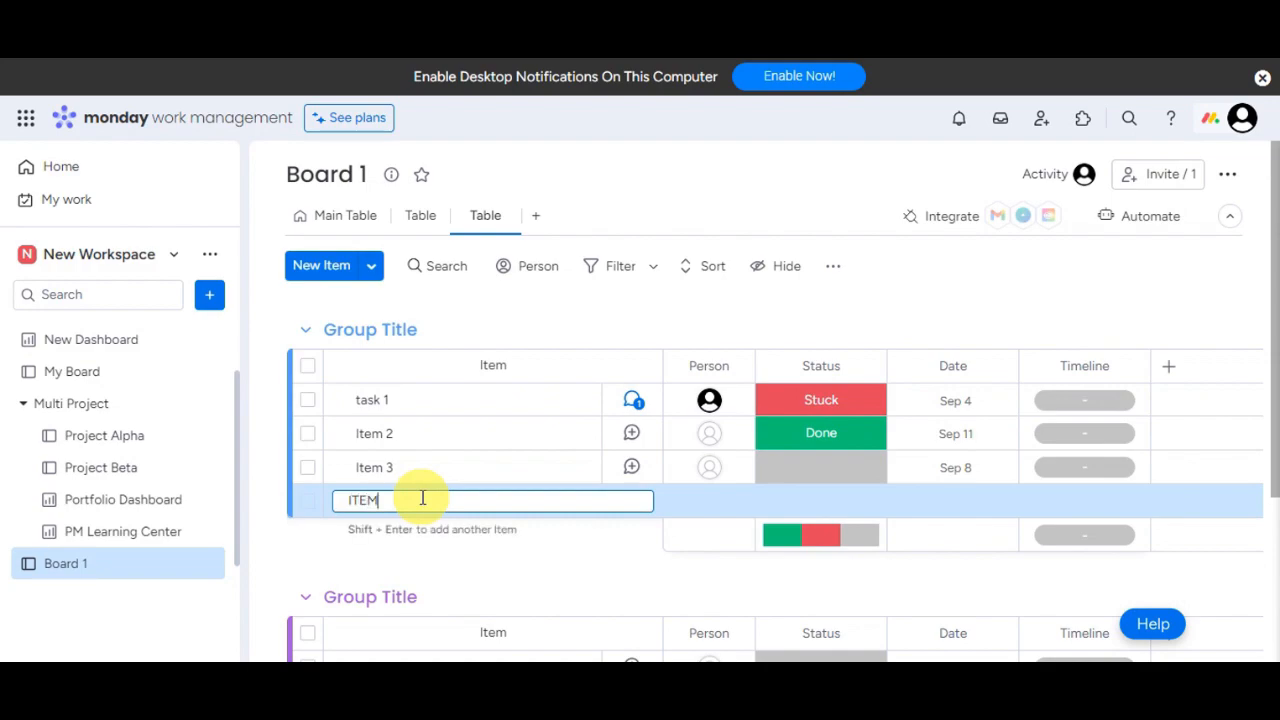
pyautogui.click(474, 537)
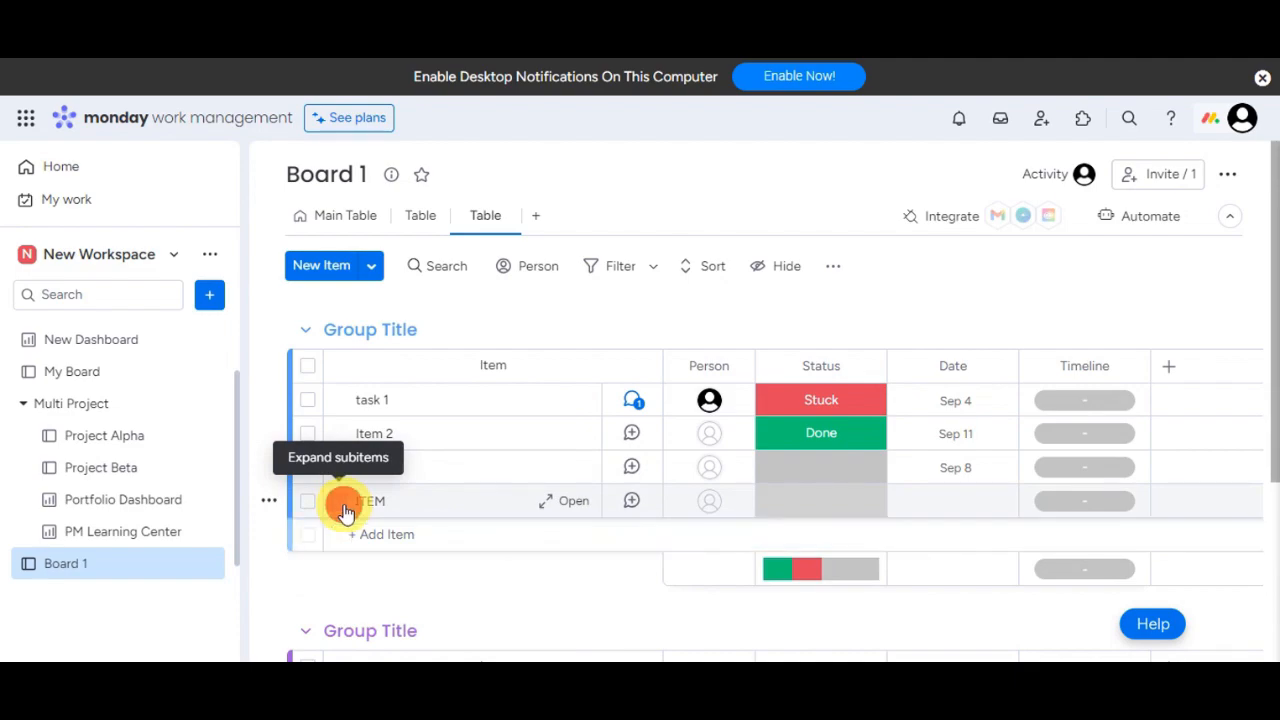
# Step: Add the subitems "SUBITEM FOR ITEM" and "SBITEM FOR ITEM" under the item ITEM
pyautogui.click(342, 508)
pyautogui.scroll(-3, 443, 500)
pyautogui.scroll(2, 443, 502)
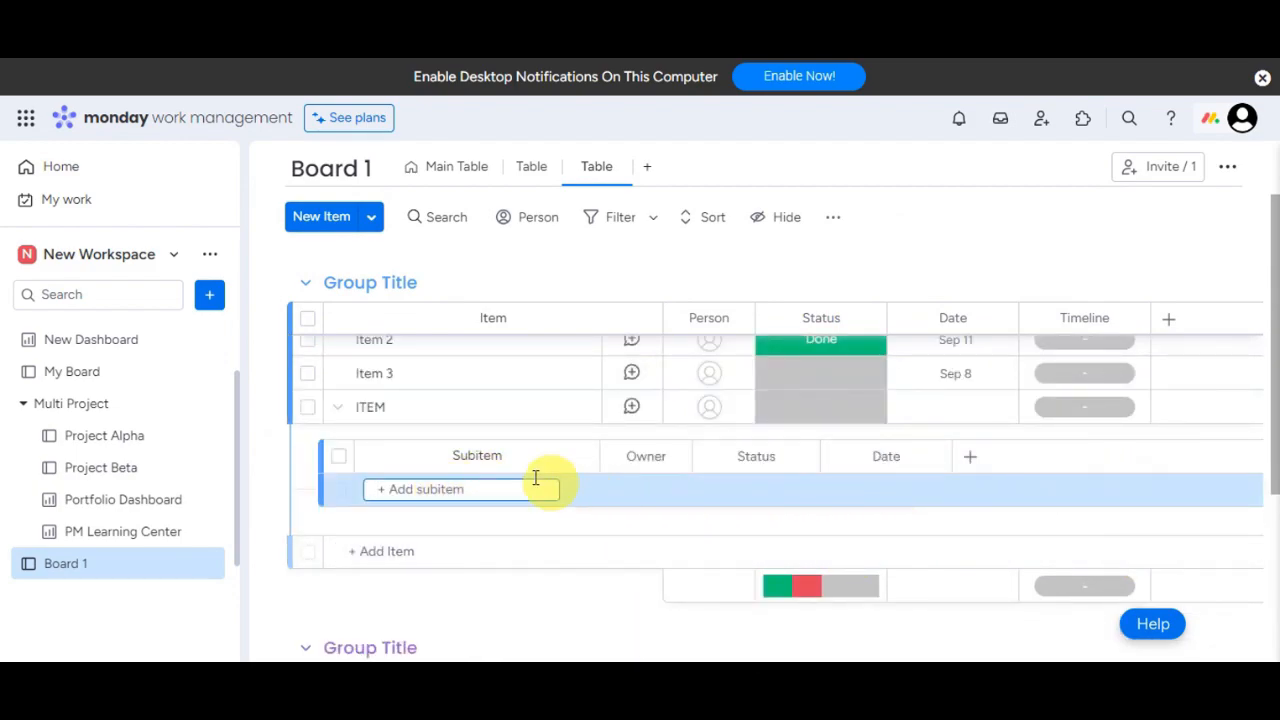
pyautogui.click(458, 490)
pyautogui.write('SUBM')
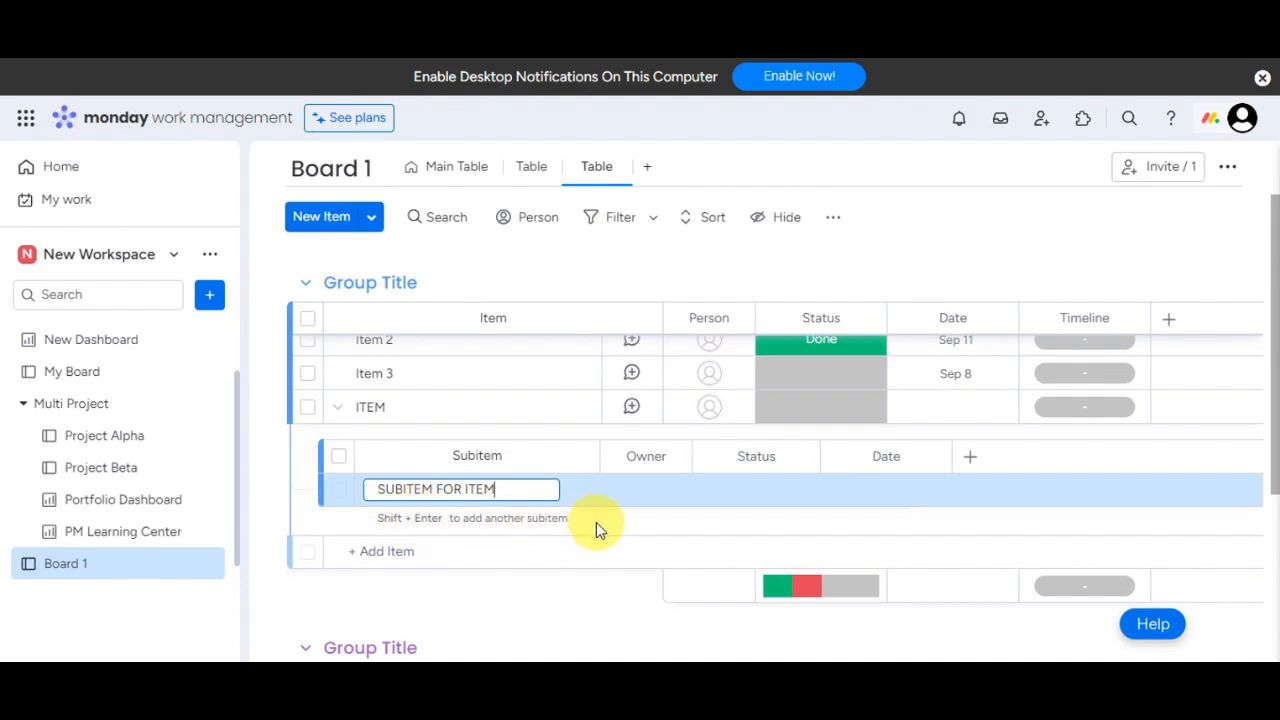
pyautogui.press('Return')
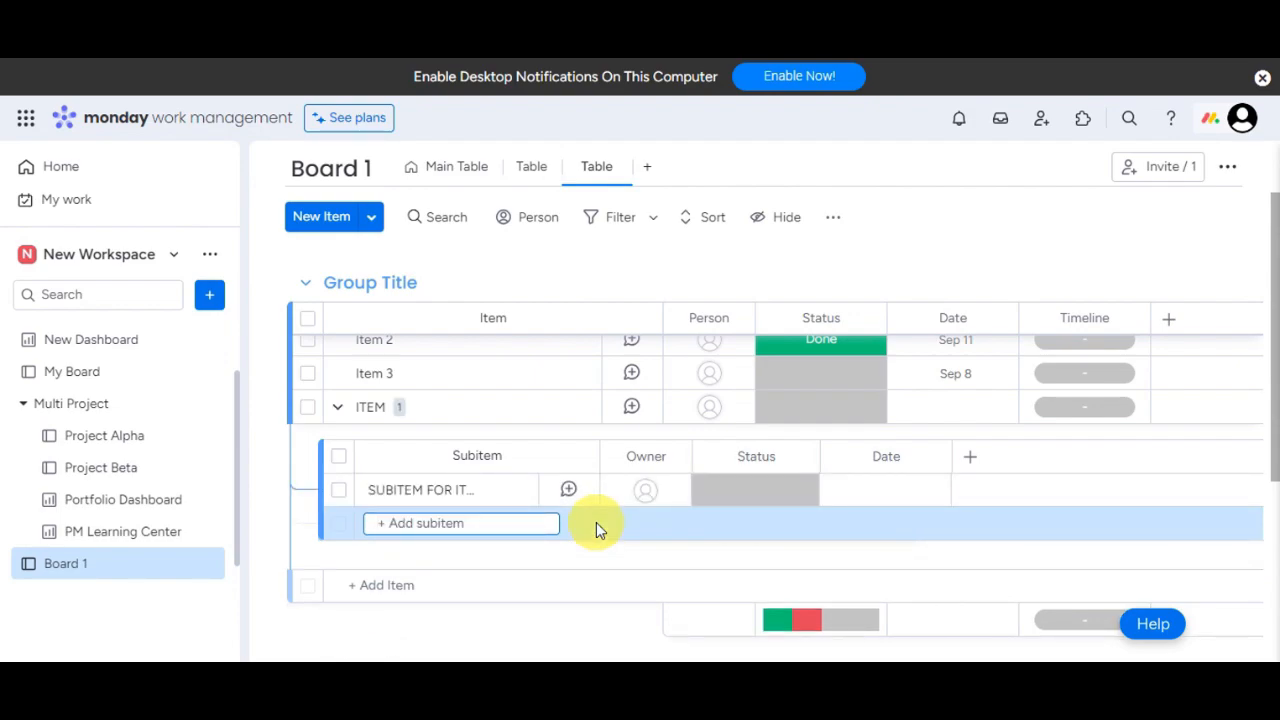
pyautogui.write('SBI')
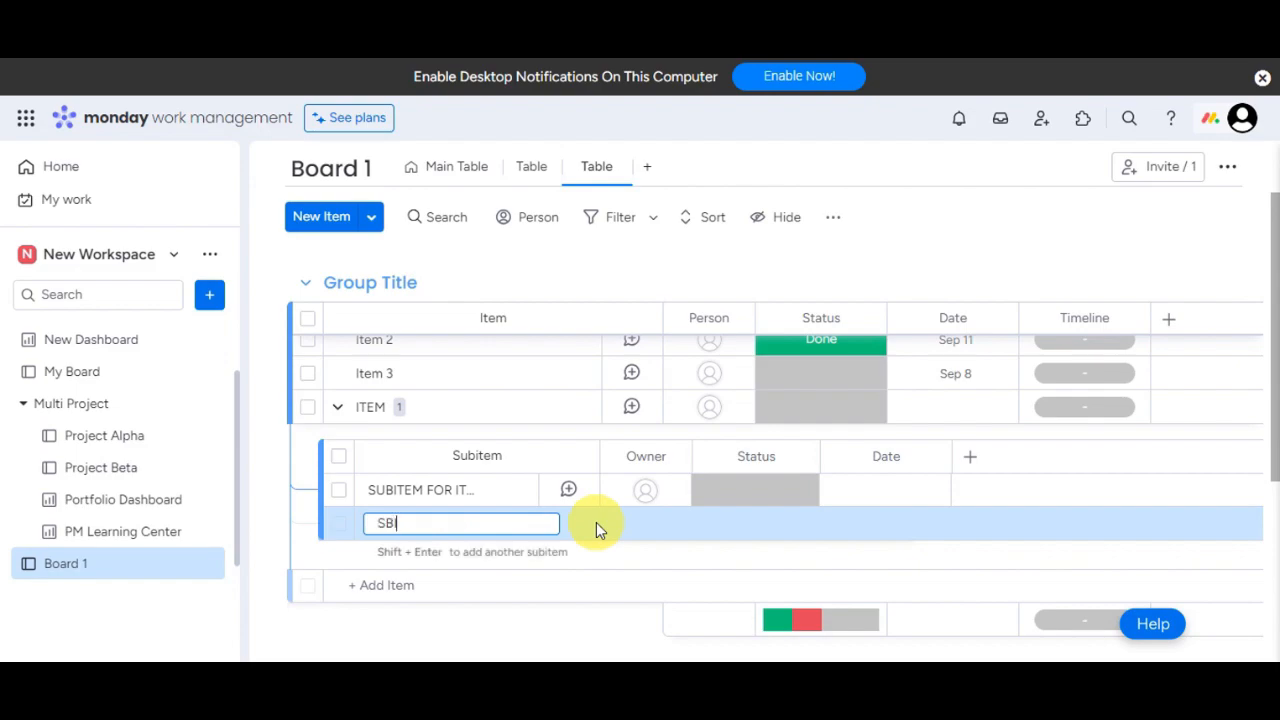
pyautogui.write('TEM FOR ITEM')
pyautogui.hotkey('shift', 'Return')
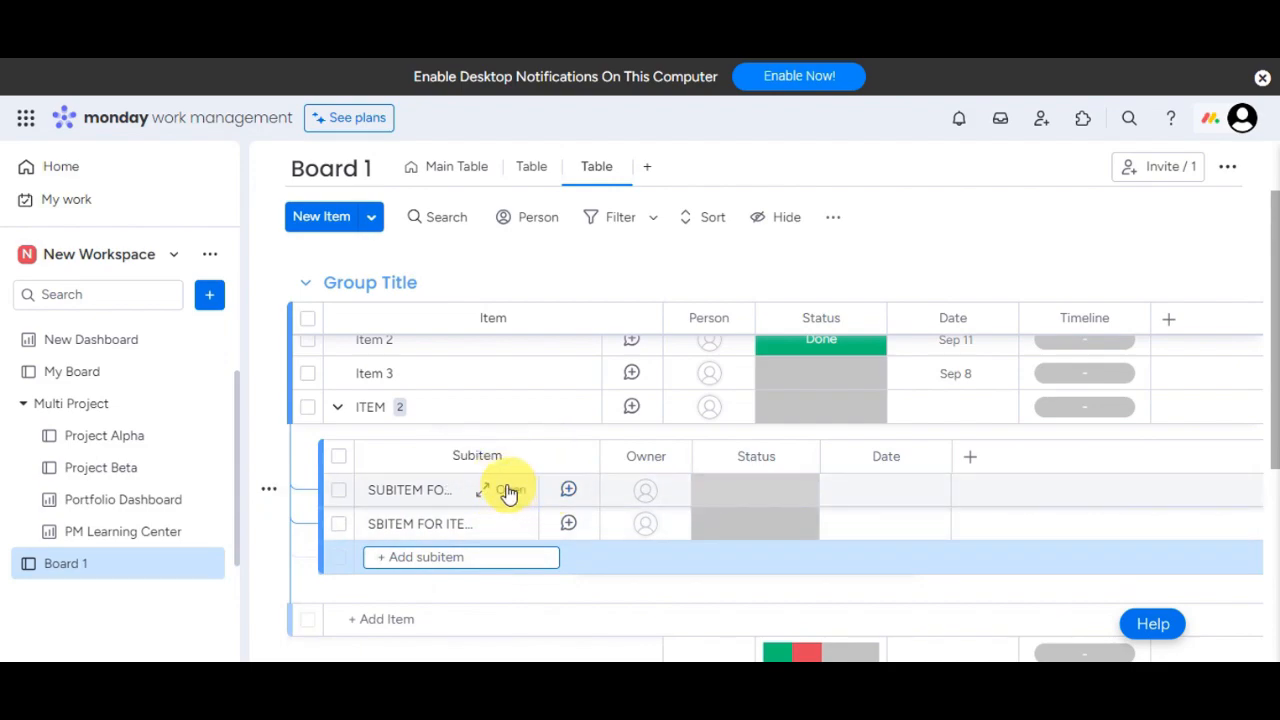
# Step: Look over the updates, files and activity log of the subitem SUBITEM FOR ITEM and close its details
pyautogui.click(511, 492)
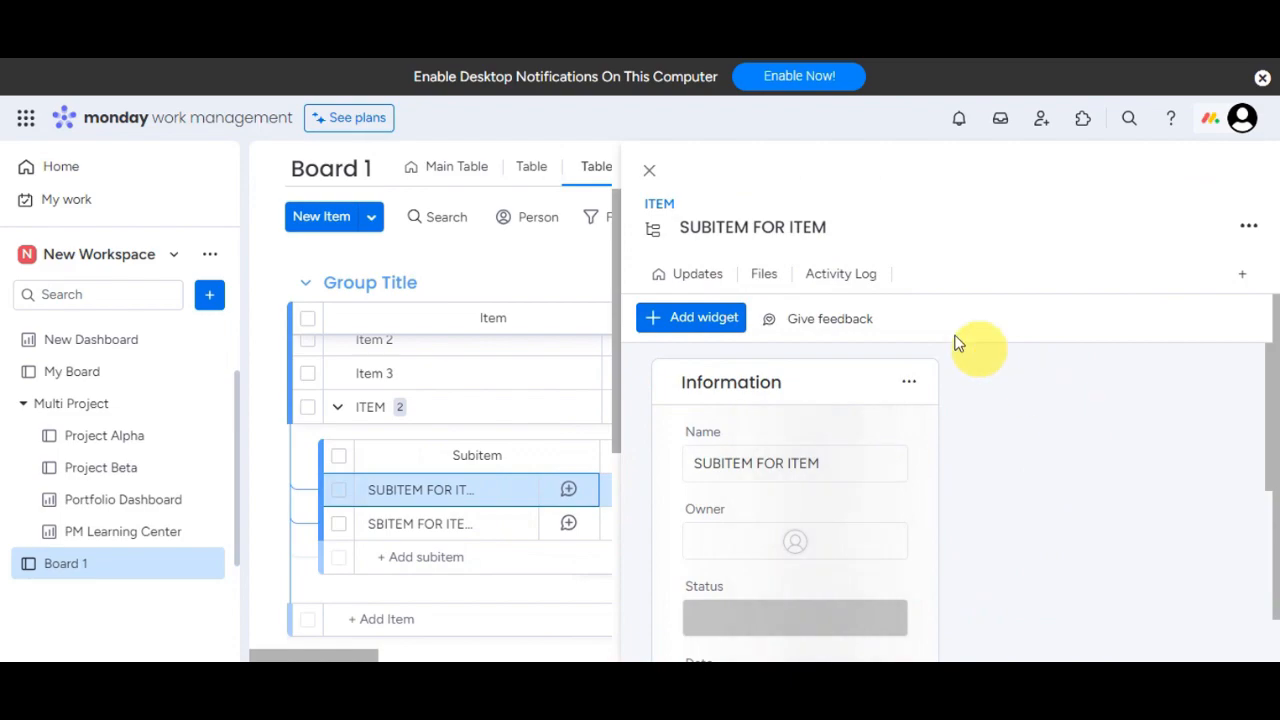
pyautogui.click(706, 280)
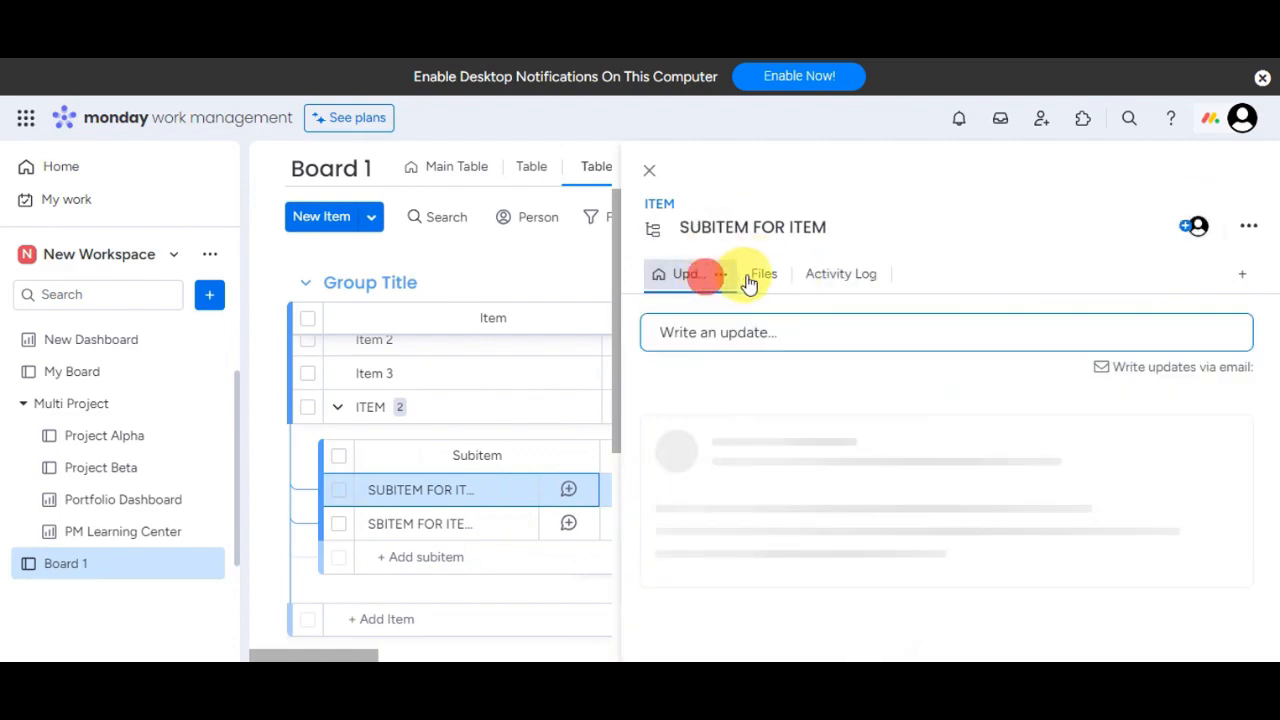
pyautogui.click(762, 274)
pyautogui.click(821, 274)
pyautogui.click(651, 172)
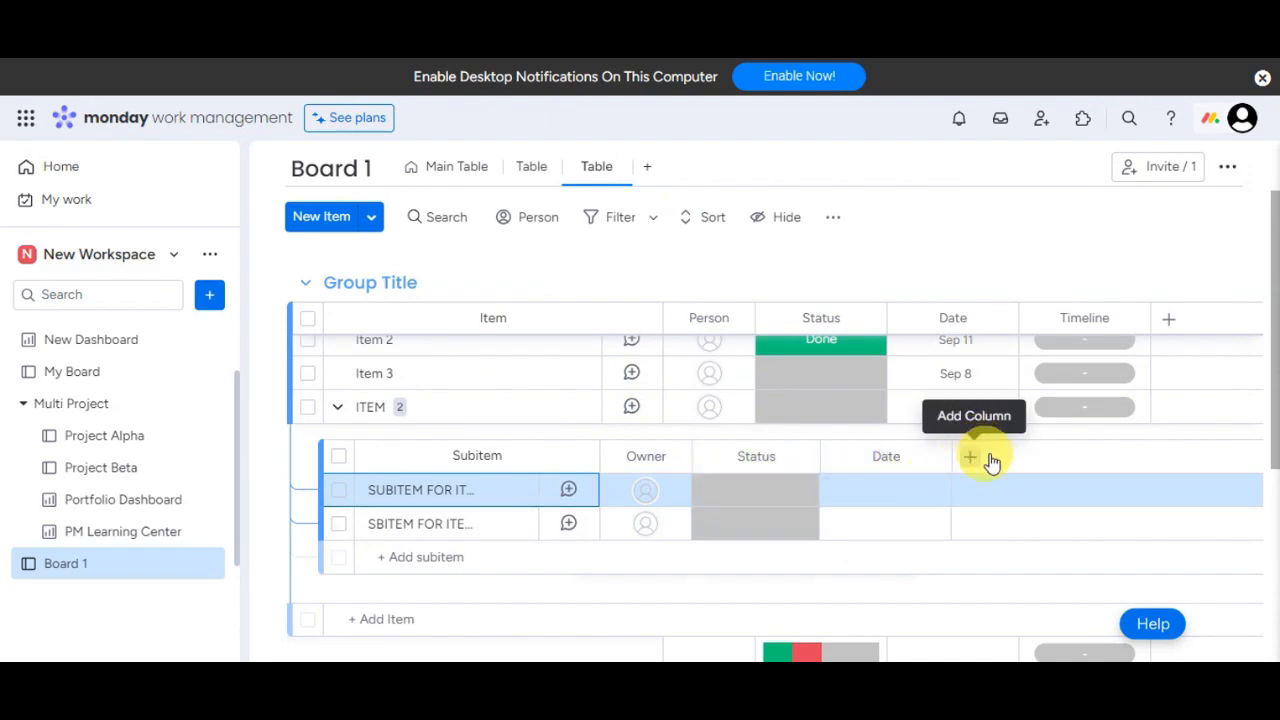
# Step: Assign an owner to SUBITEM FOR ITEM, set its status to Working on it and its date to Aug 29
pyautogui.click(679, 495)
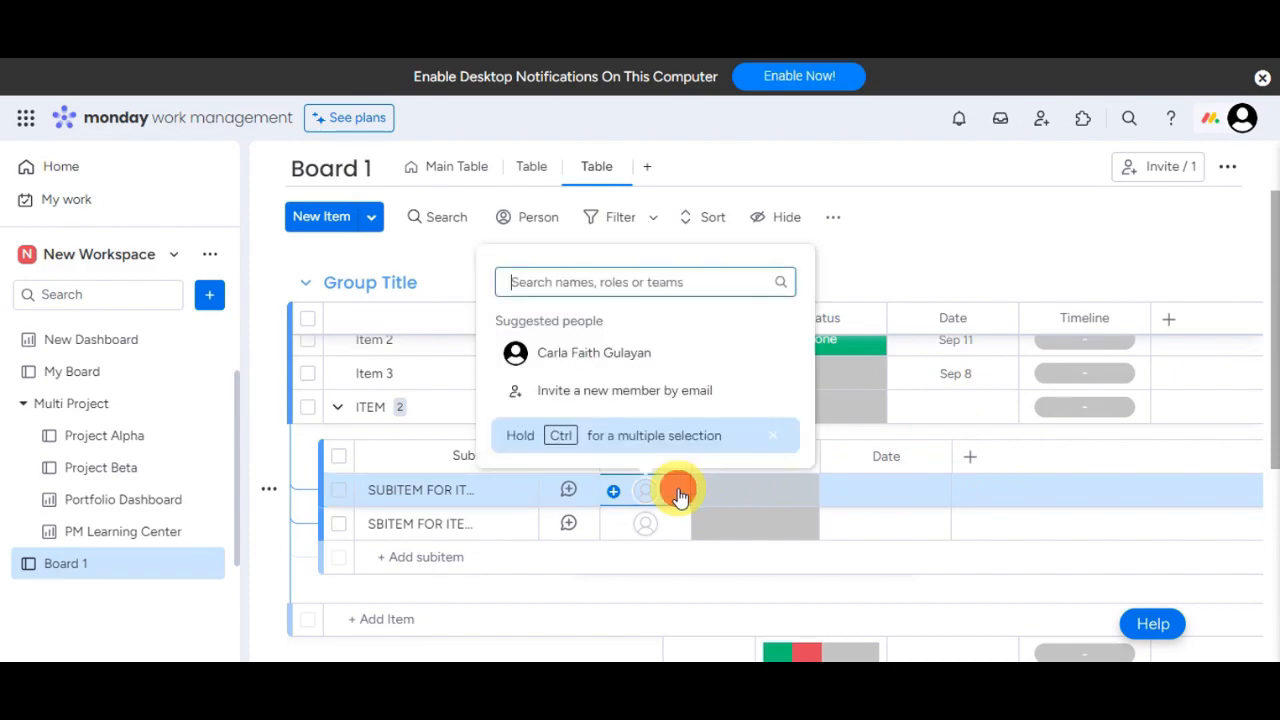
pyautogui.click(608, 349)
pyautogui.click(755, 492)
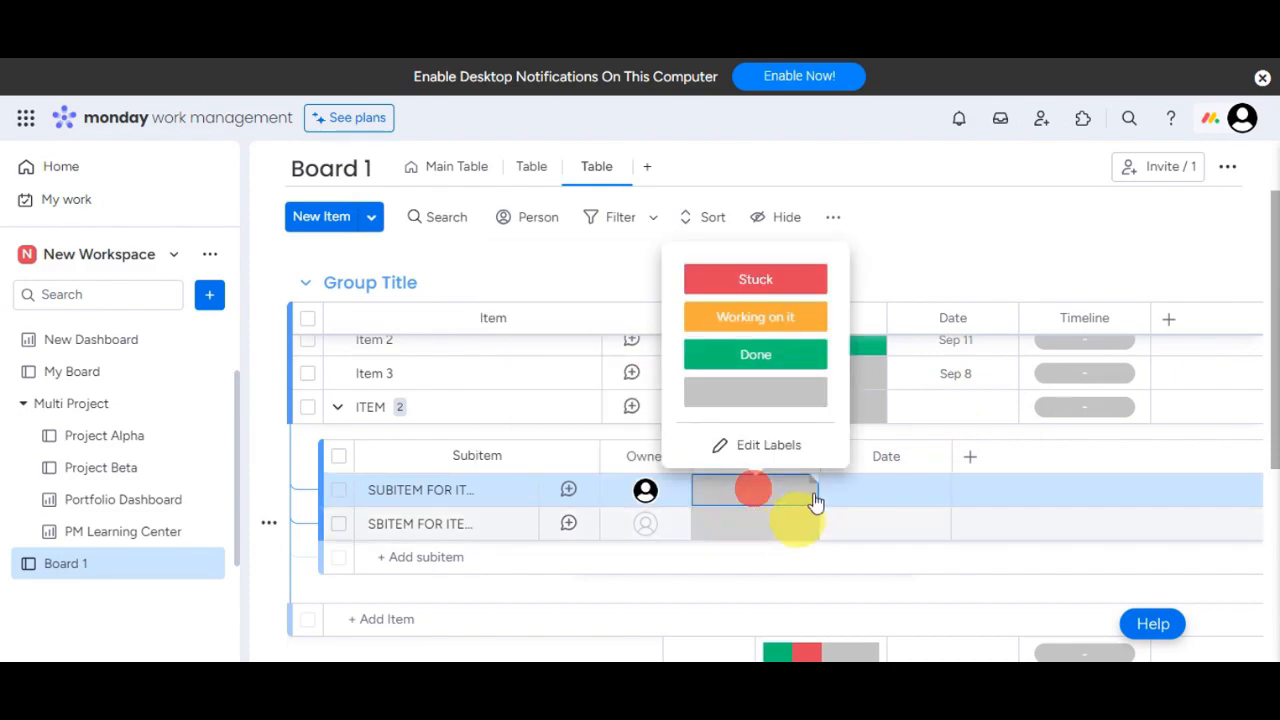
pyautogui.click(781, 320)
pyautogui.click(875, 480)
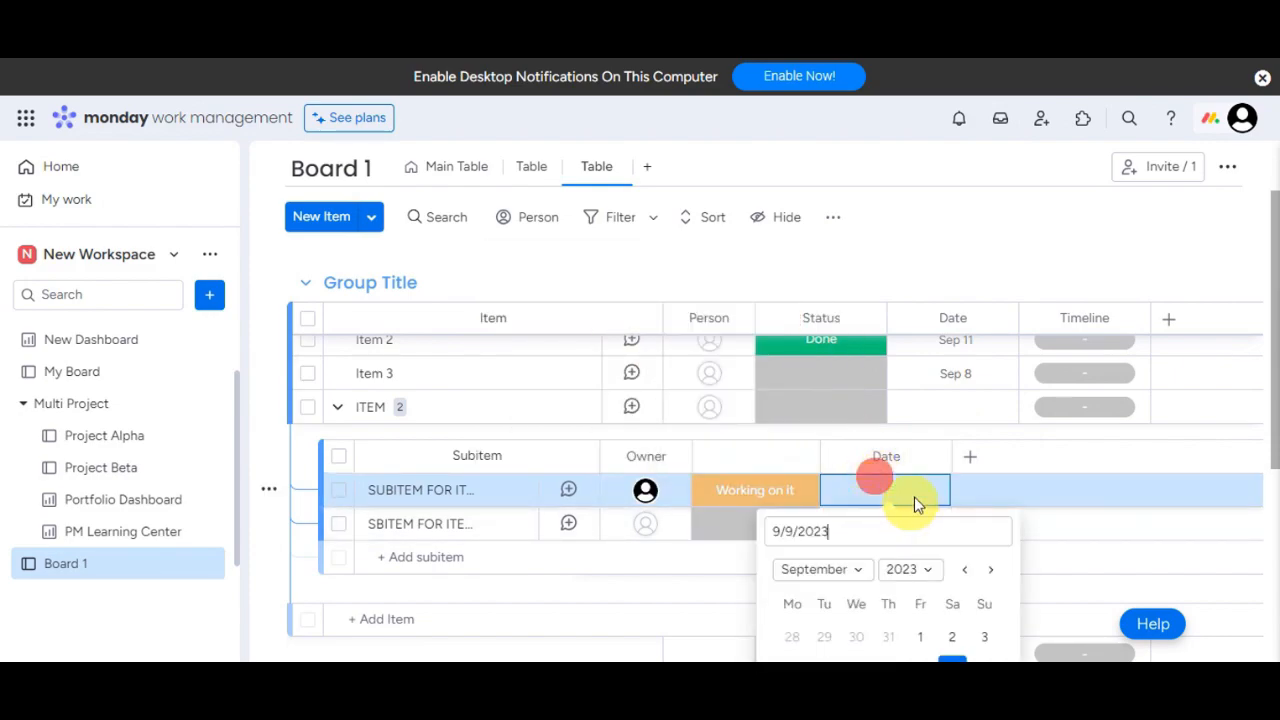
pyautogui.click(829, 637)
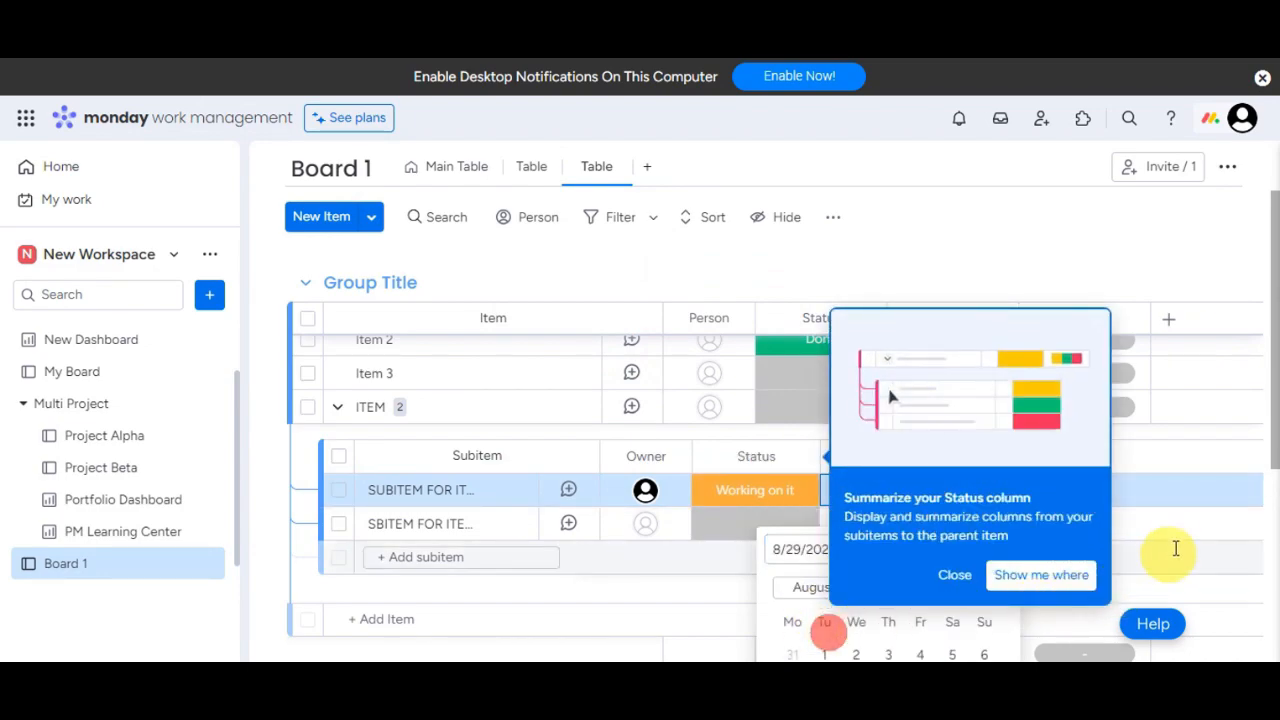
pyautogui.click(890, 524)
pyautogui.click(955, 490)
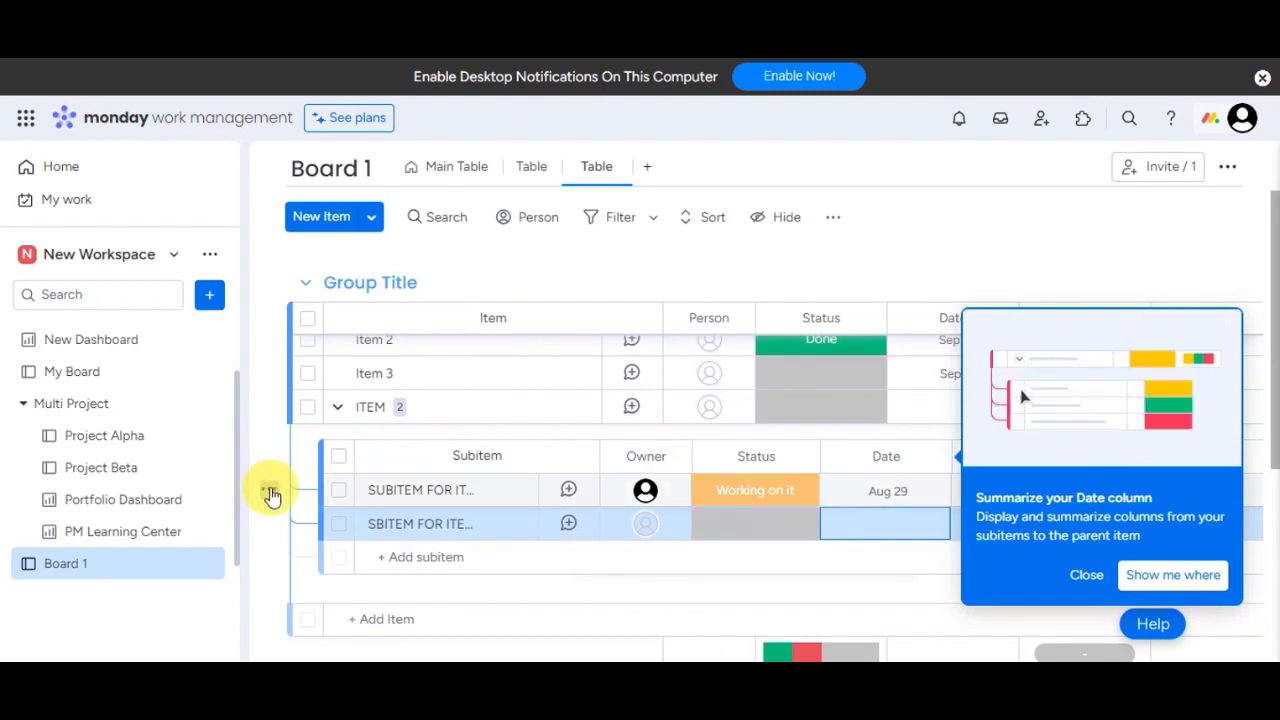
# Step: Move SUBITEM FOR ITEM from ITEM to task 1 and expand task 1's subitems
pyautogui.click(270, 492)
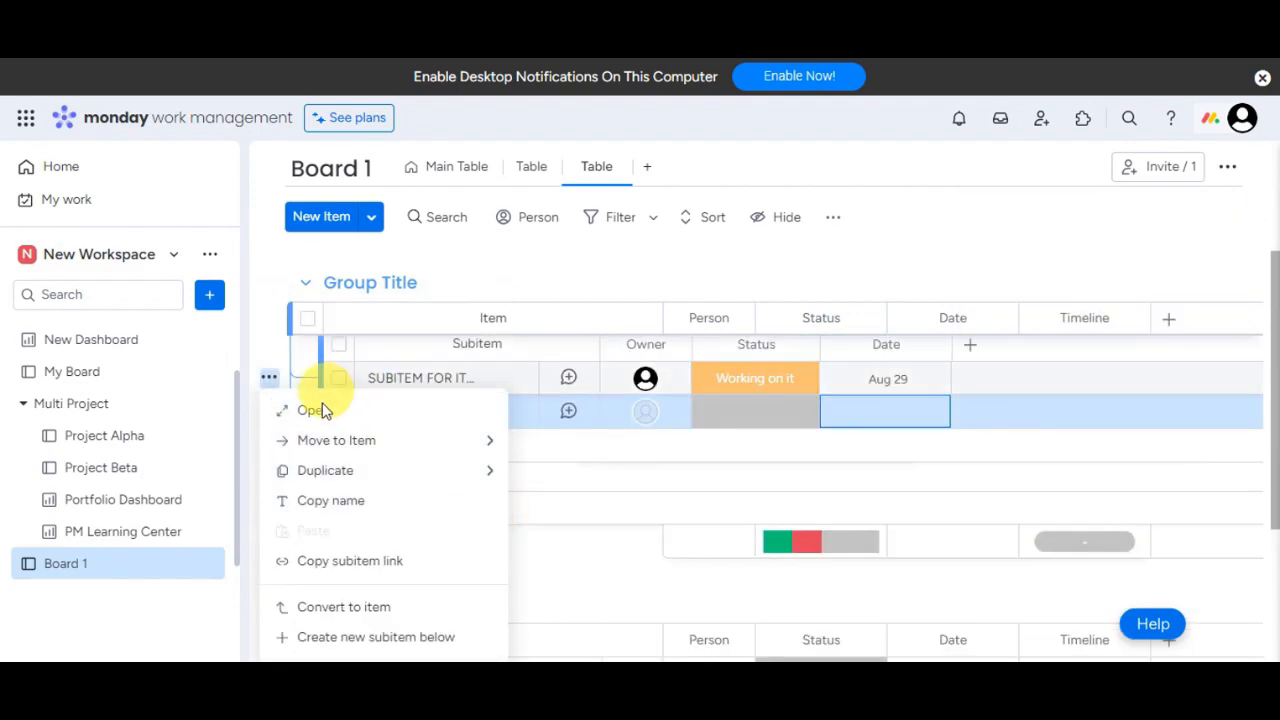
pyautogui.moveTo(347, 443)
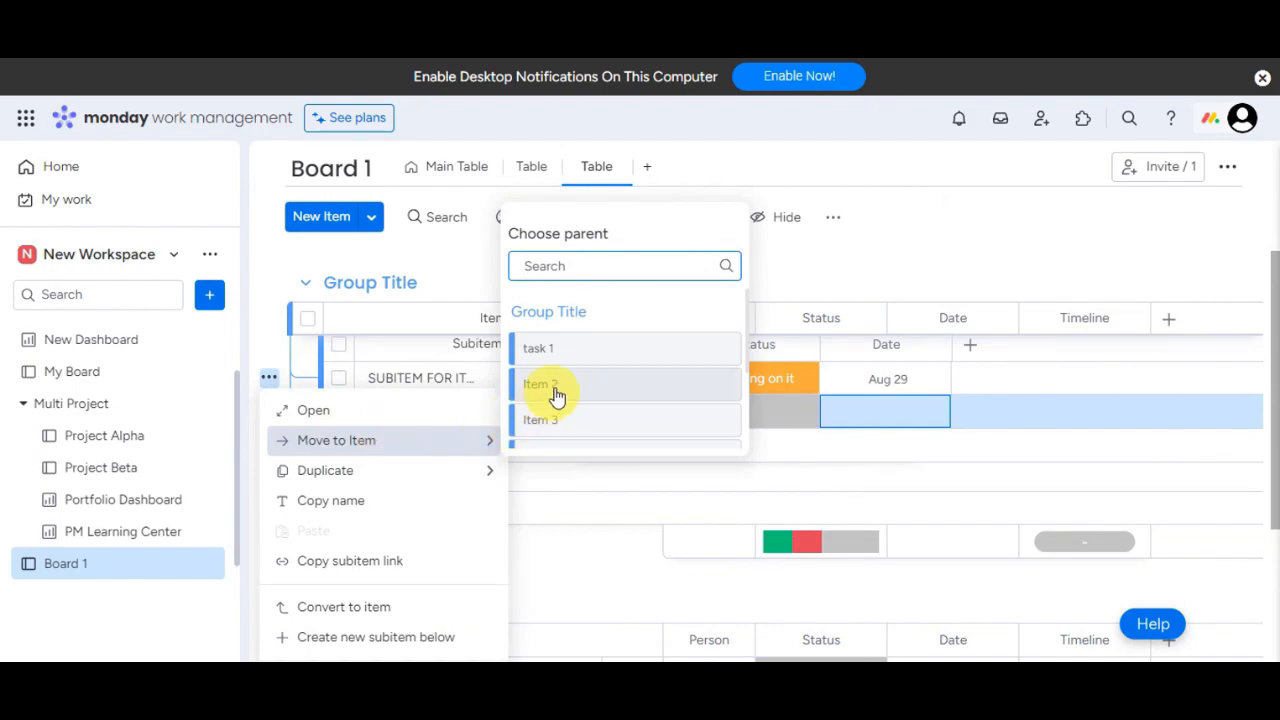
pyautogui.click(566, 352)
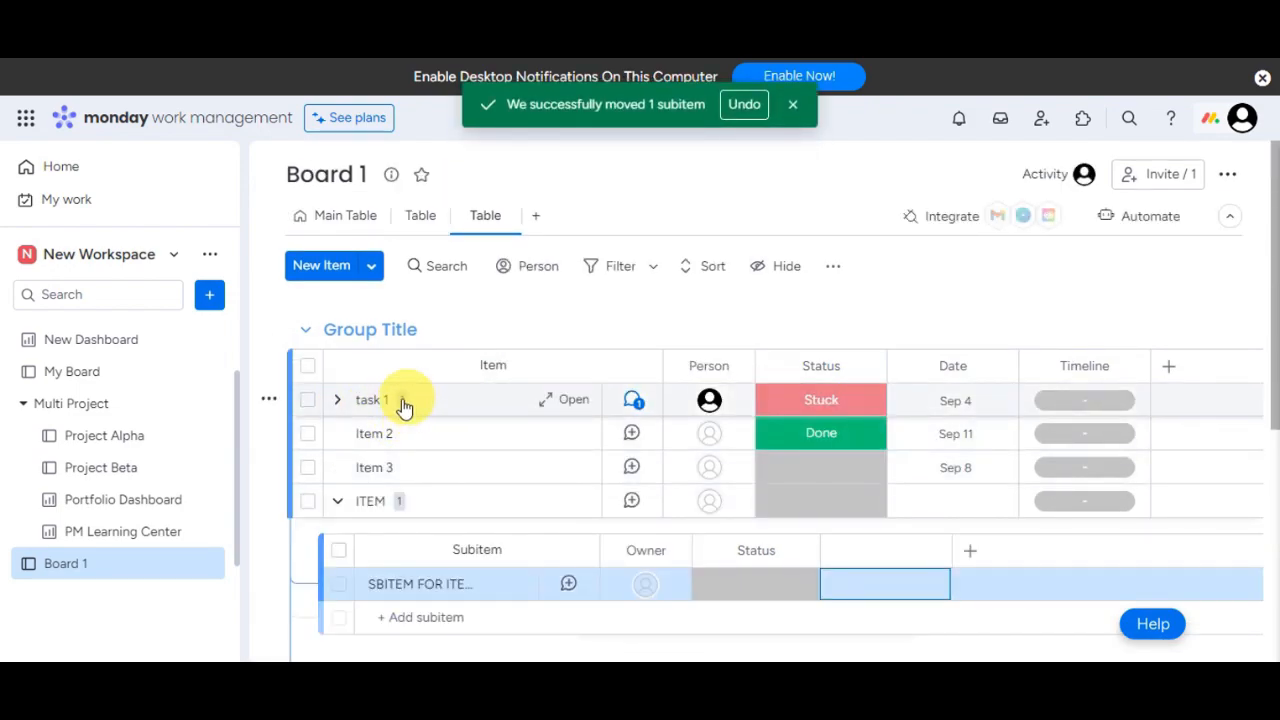
pyautogui.click(338, 400)
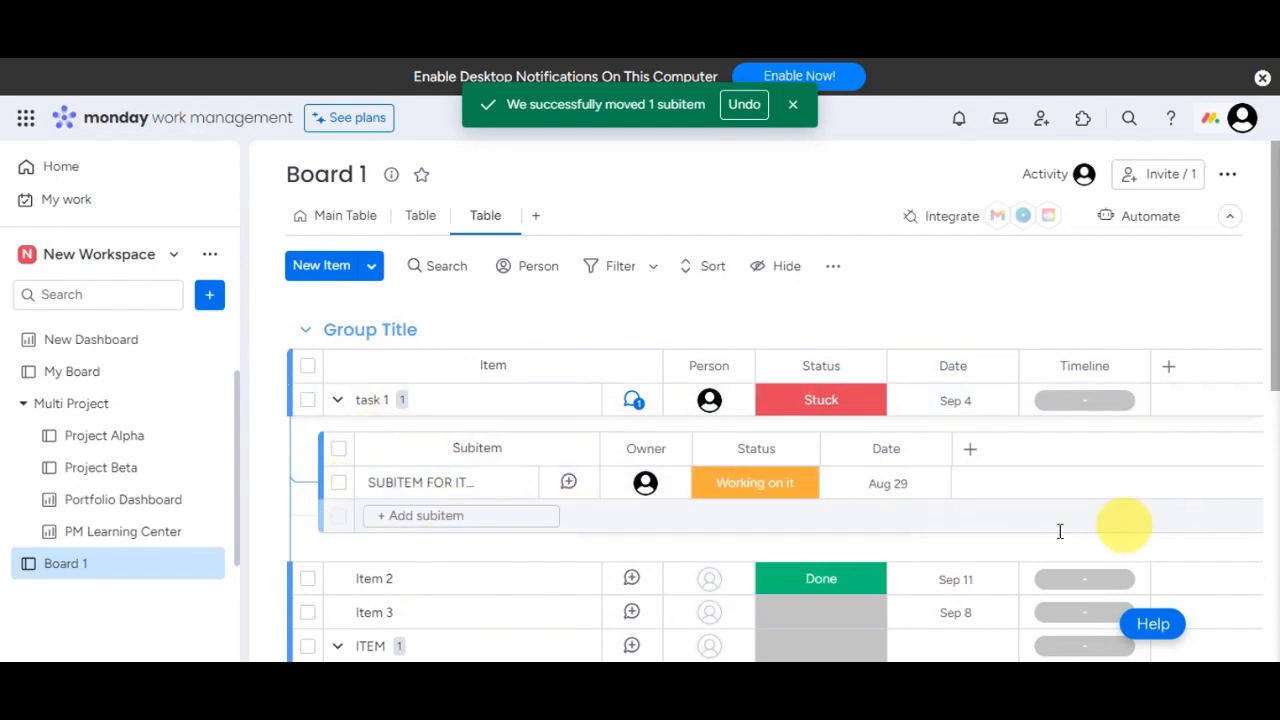
# Step: Review the duplicate, copy and convert options for SUBITEM FOR ITEM under task 1 and delete the subitem
pyautogui.click(268, 486)
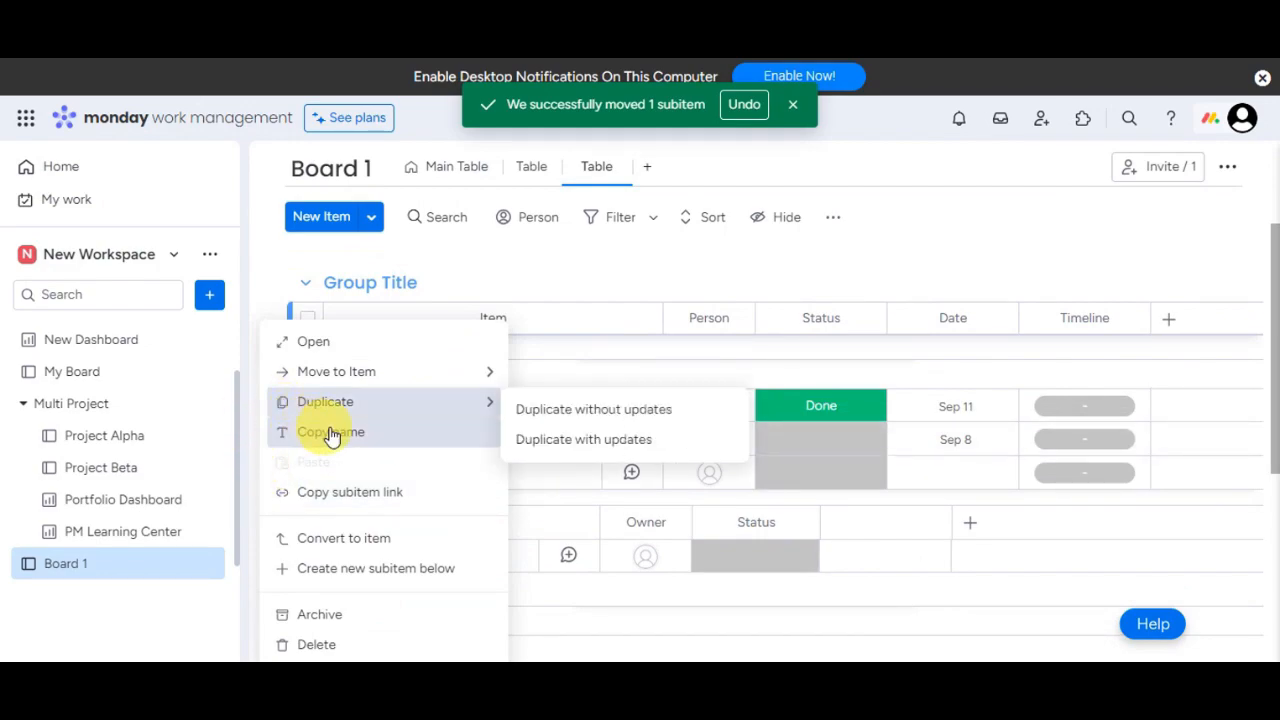
pyautogui.click(360, 412)
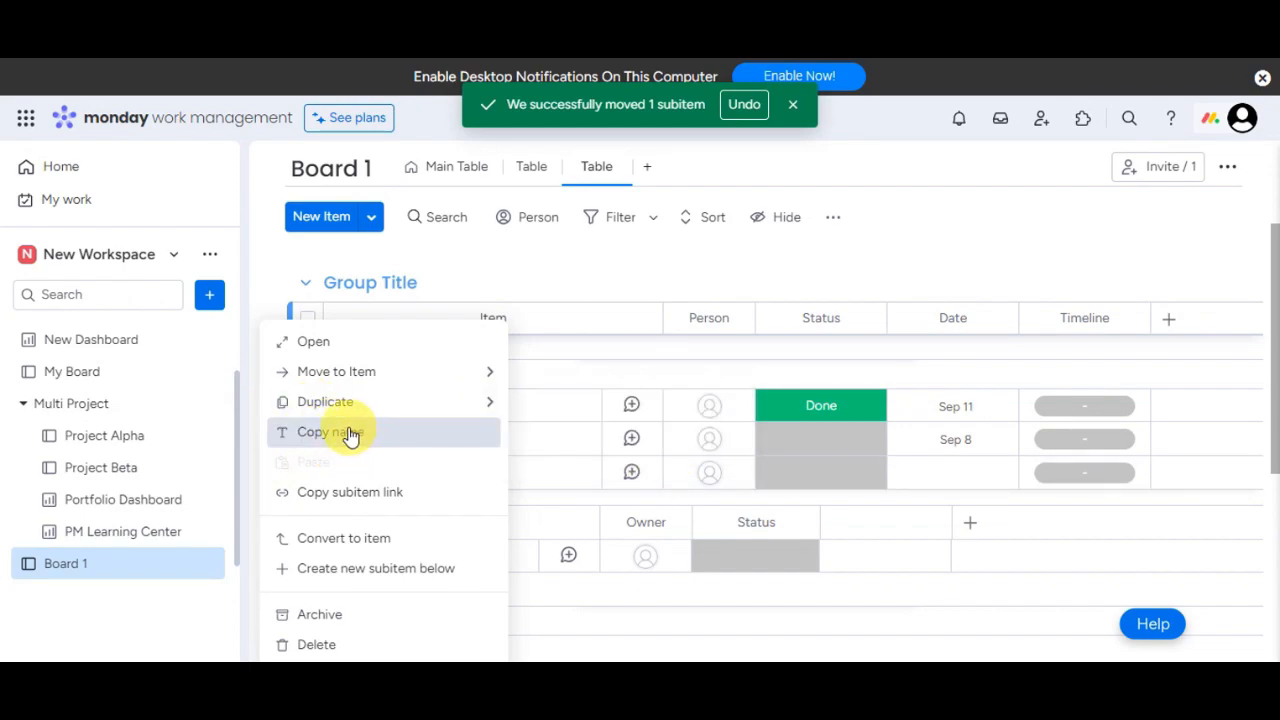
pyautogui.scroll(-2, 350, 435)
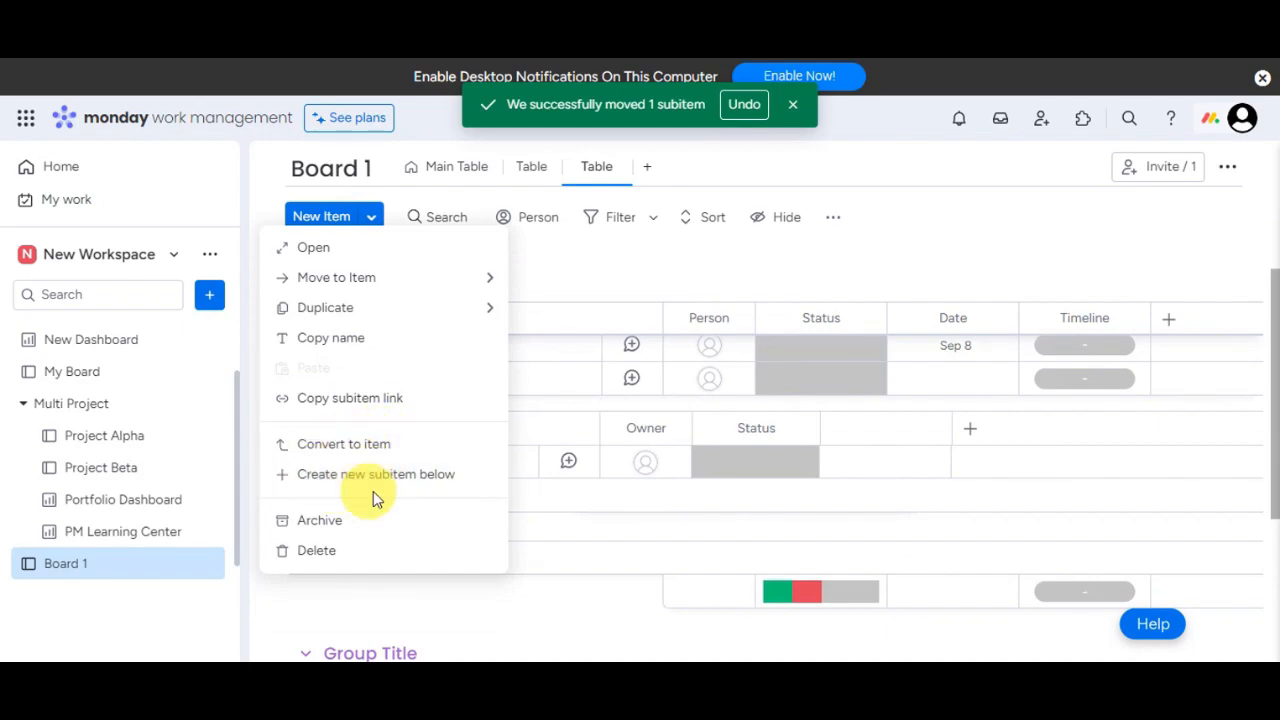
pyautogui.click(330, 560)
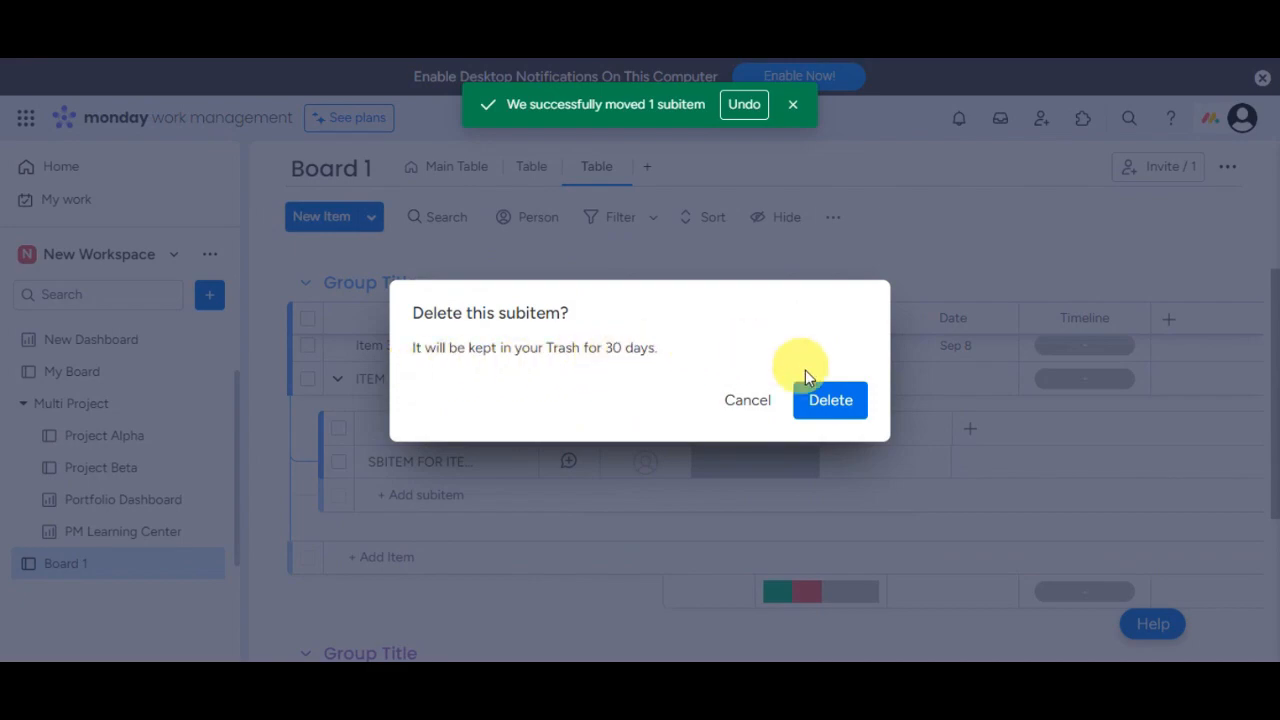
pyautogui.click(836, 400)
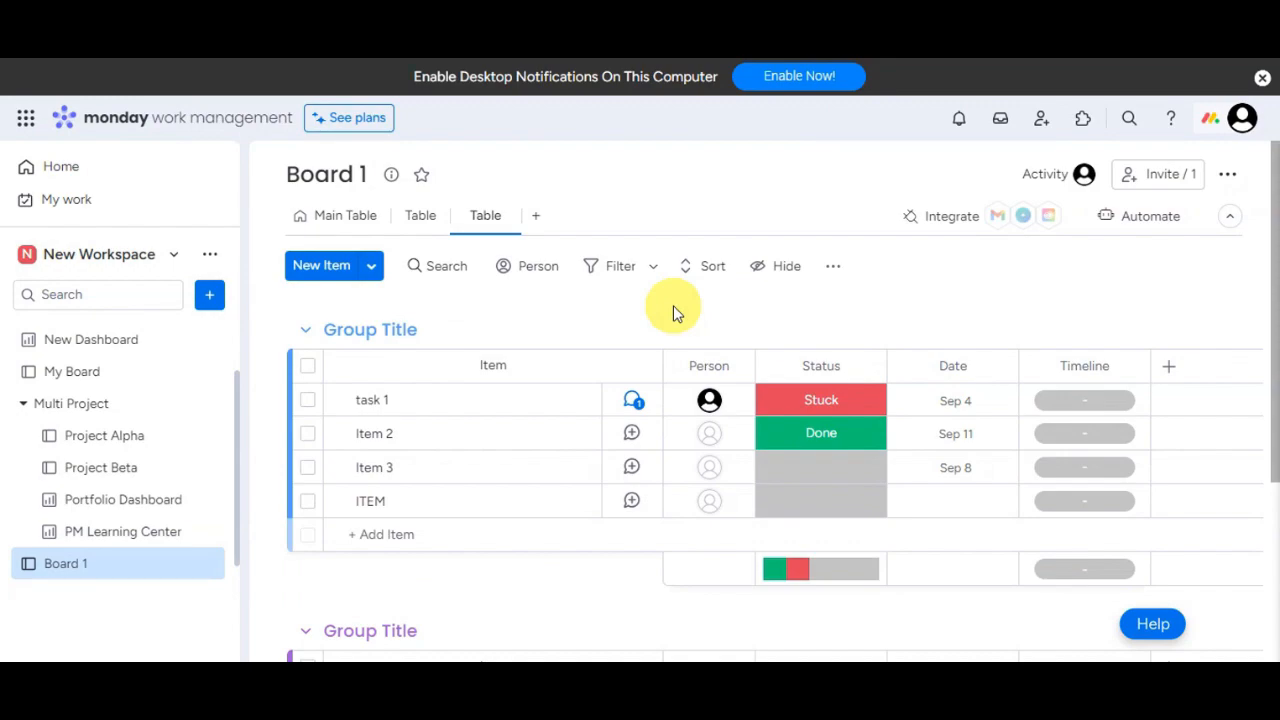
# Step: Add the subitems "SUB1", "SUB2" and "SUB3" under task 1
pyautogui.click(343, 403)
pyautogui.click(428, 484)
pyautogui.write('SUB1')
pyautogui.press('Return')
pyautogui.write('SUB2')
pyautogui.press('Return')
pyautogui.write('SUB3')
pyautogui.press('Return')
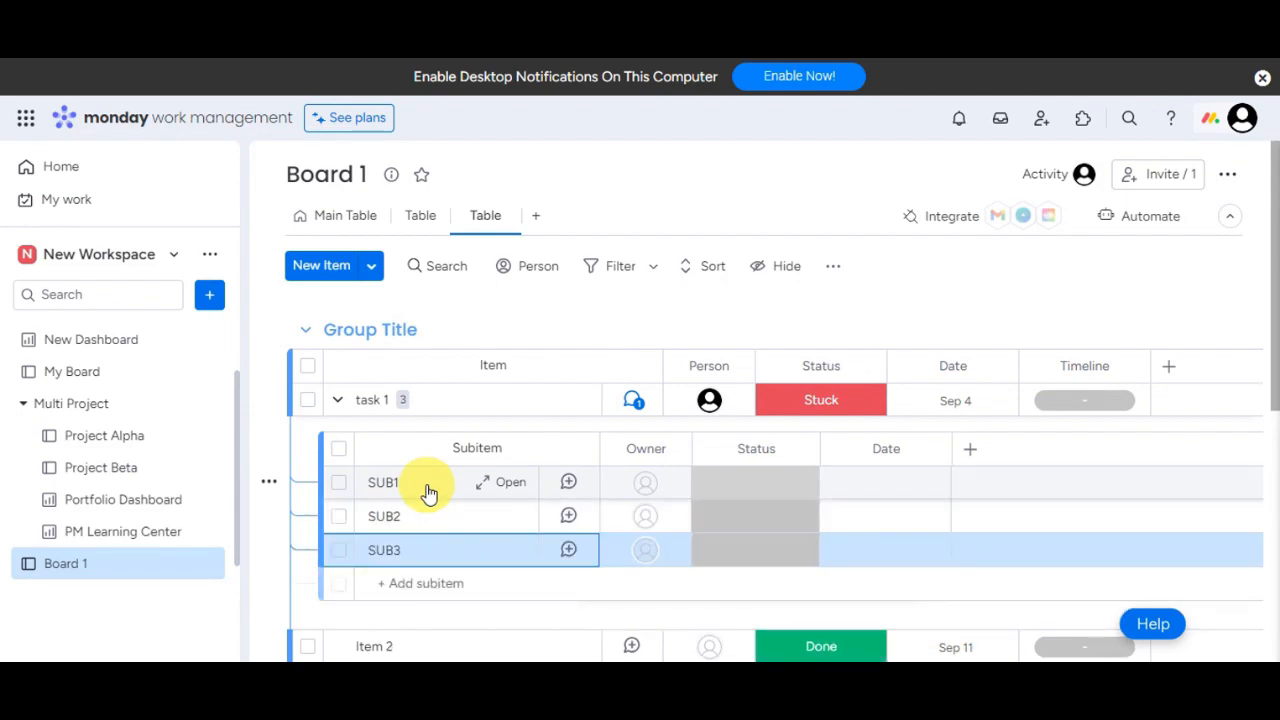
# Step: Reorder task 1's subitems to SUB3, SUB2, SUB1
pyautogui.moveTo(414, 488); pyautogui.dragTo(381, 546)
pyautogui.moveTo(397, 486); pyautogui.dragTo(374, 514)
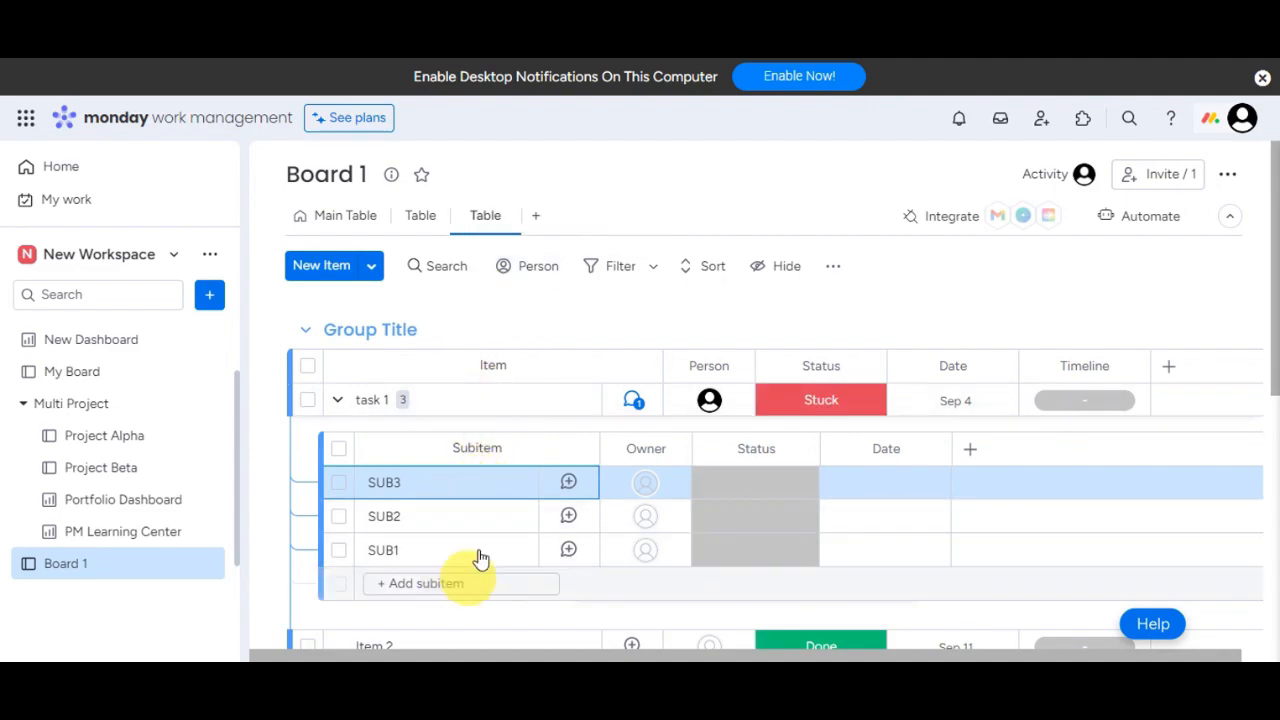
# Step: Add a Kanban view to Board 1, expand the subitems on task 1's card, and close SUB3's details in the main table
pyautogui.click(539, 219)
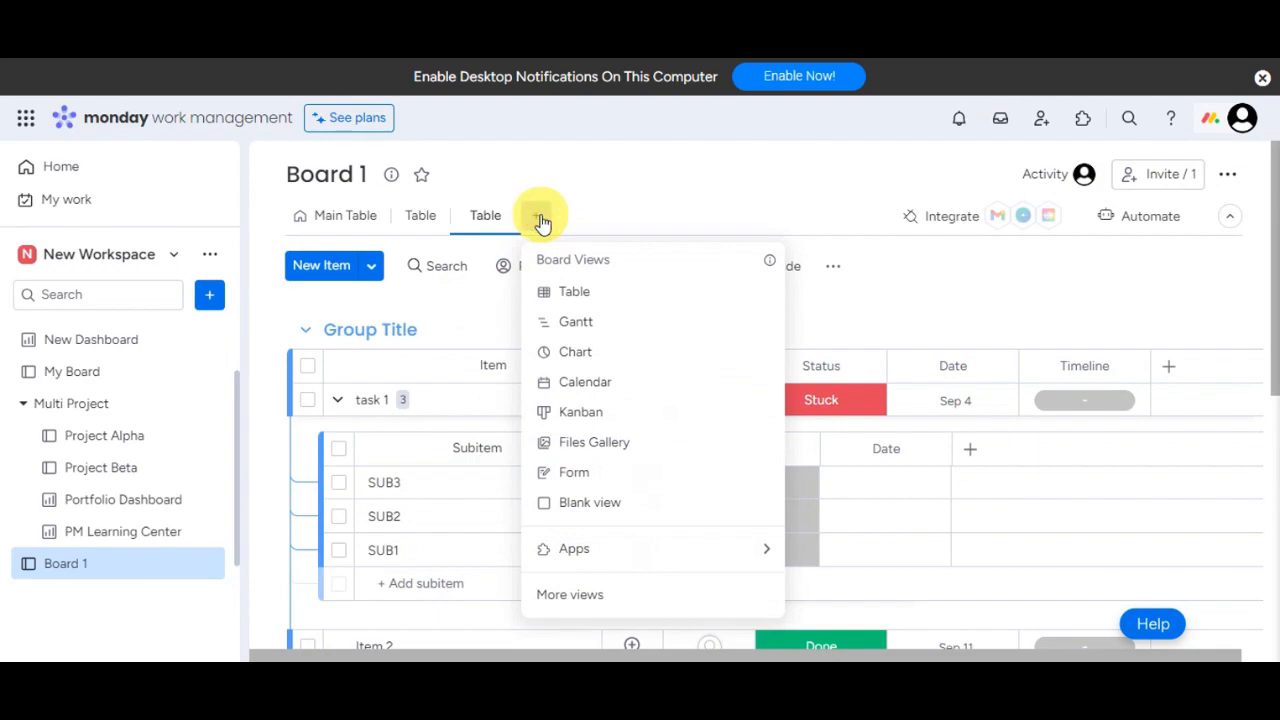
pyautogui.click(575, 412)
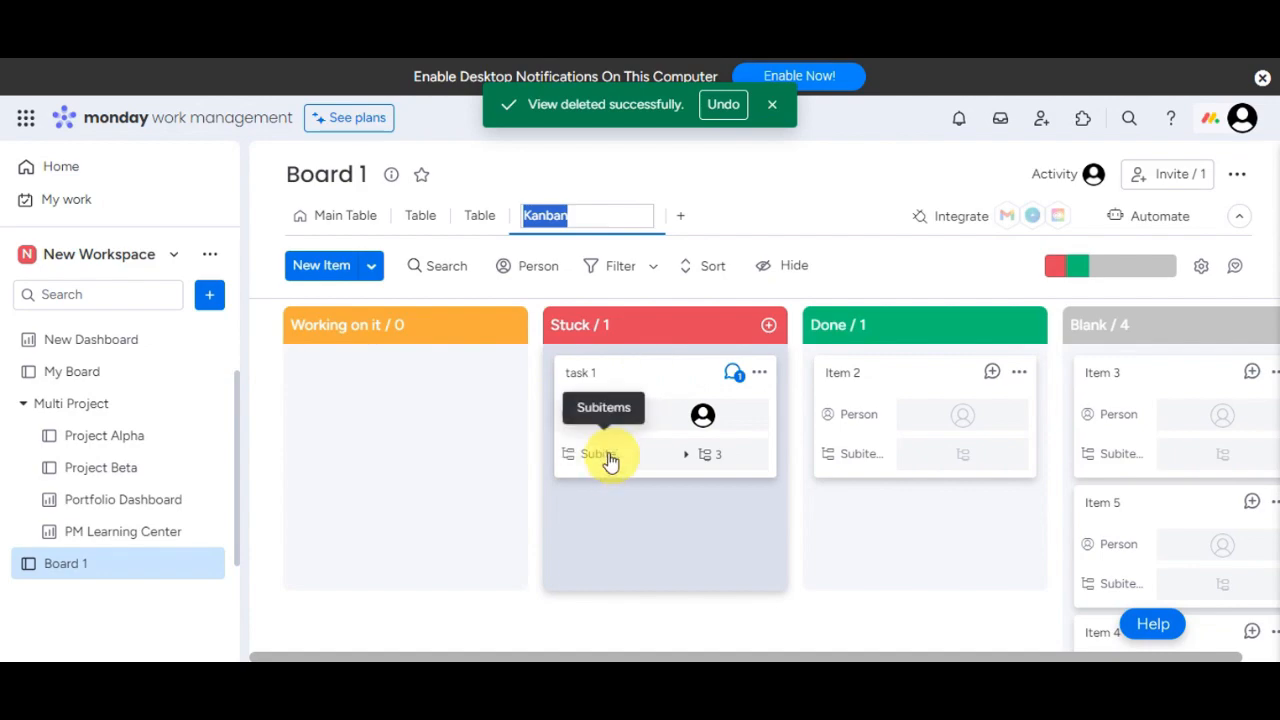
pyautogui.click(688, 460)
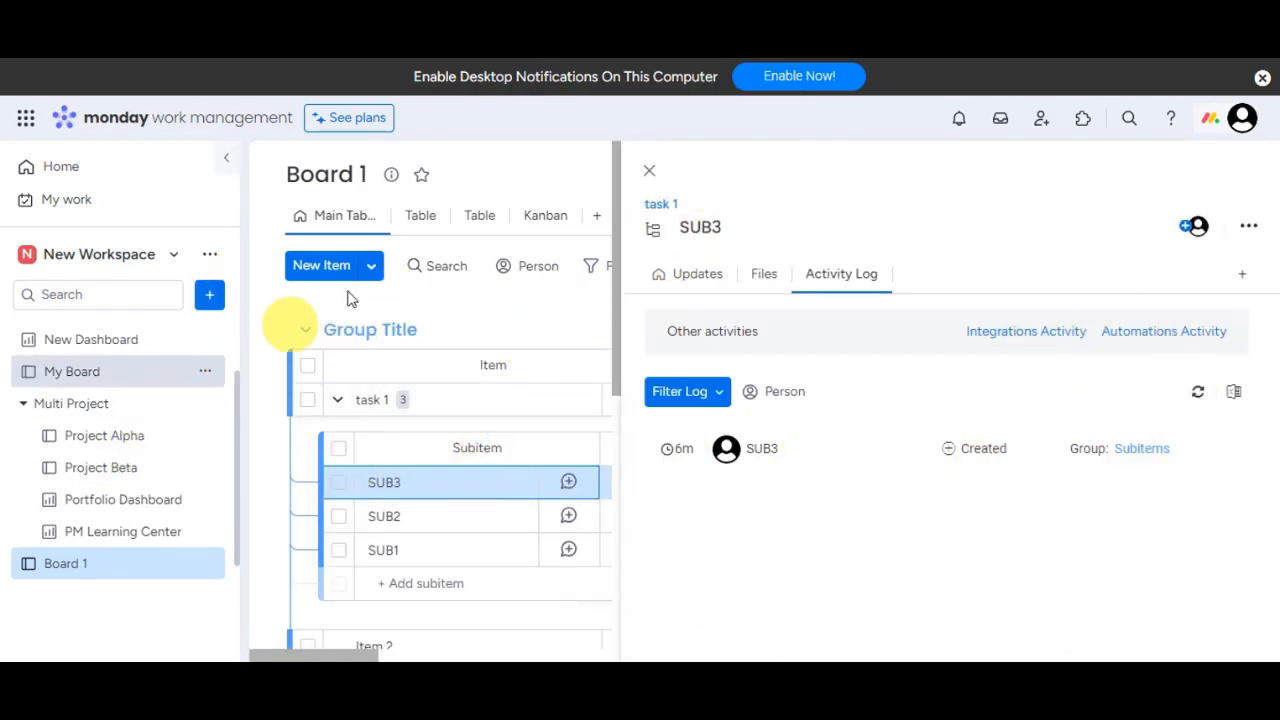
pyautogui.click(650, 171)
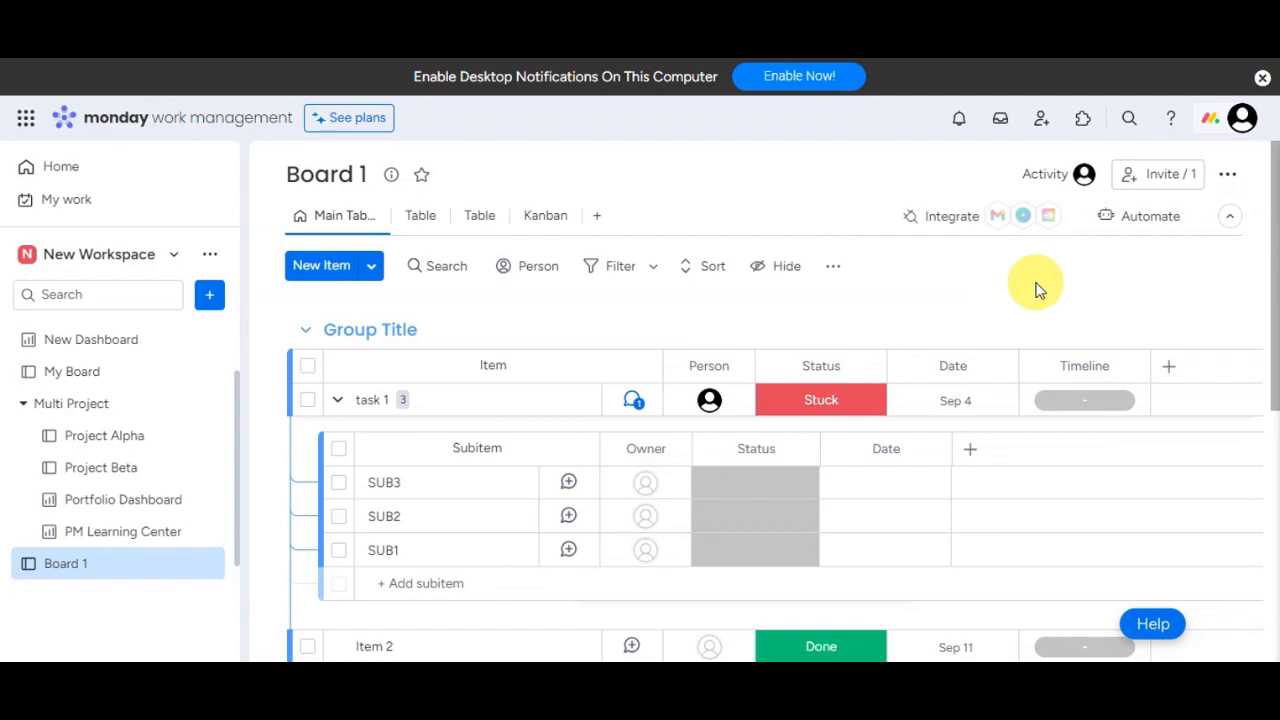
# Step: Look over the groups in Board 1's main table and collapse task 1's subitems
pyautogui.scroll(-2, 1036, 288)
pyautogui.scroll(-2, 1063, 309)
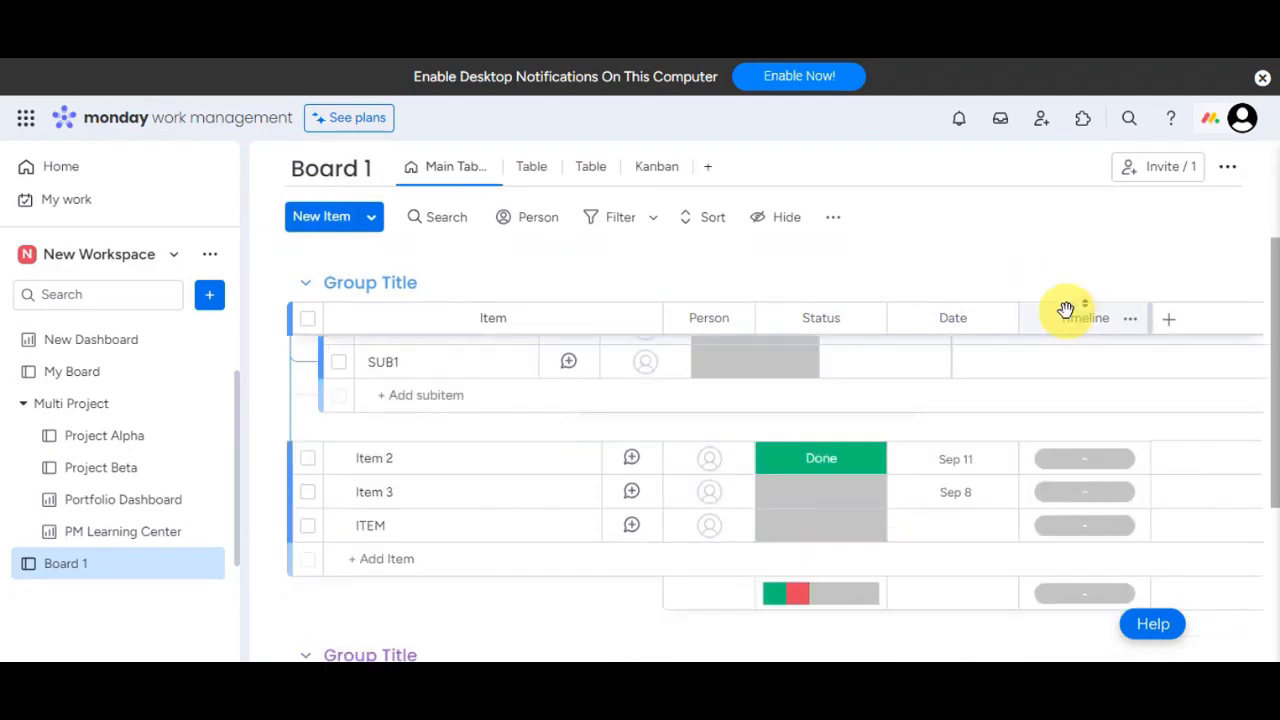
pyautogui.scroll(-1, 1108, 361)
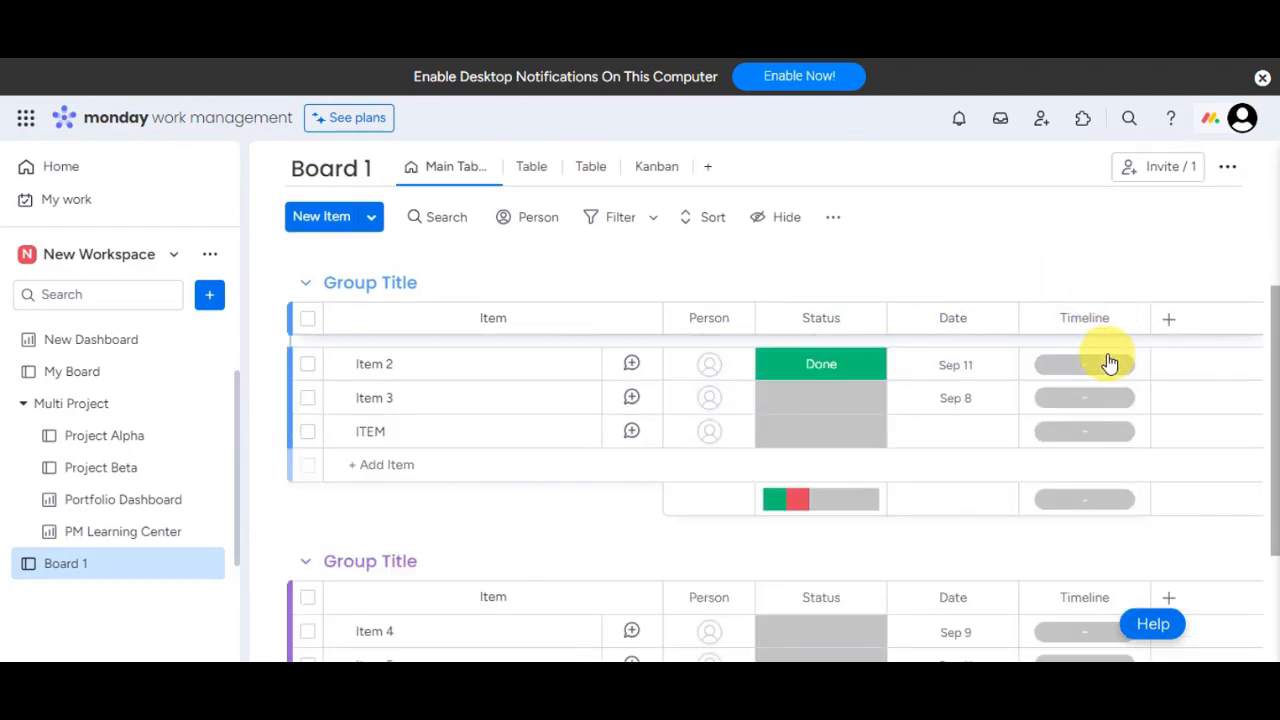
pyautogui.scroll(4, 1108, 363)
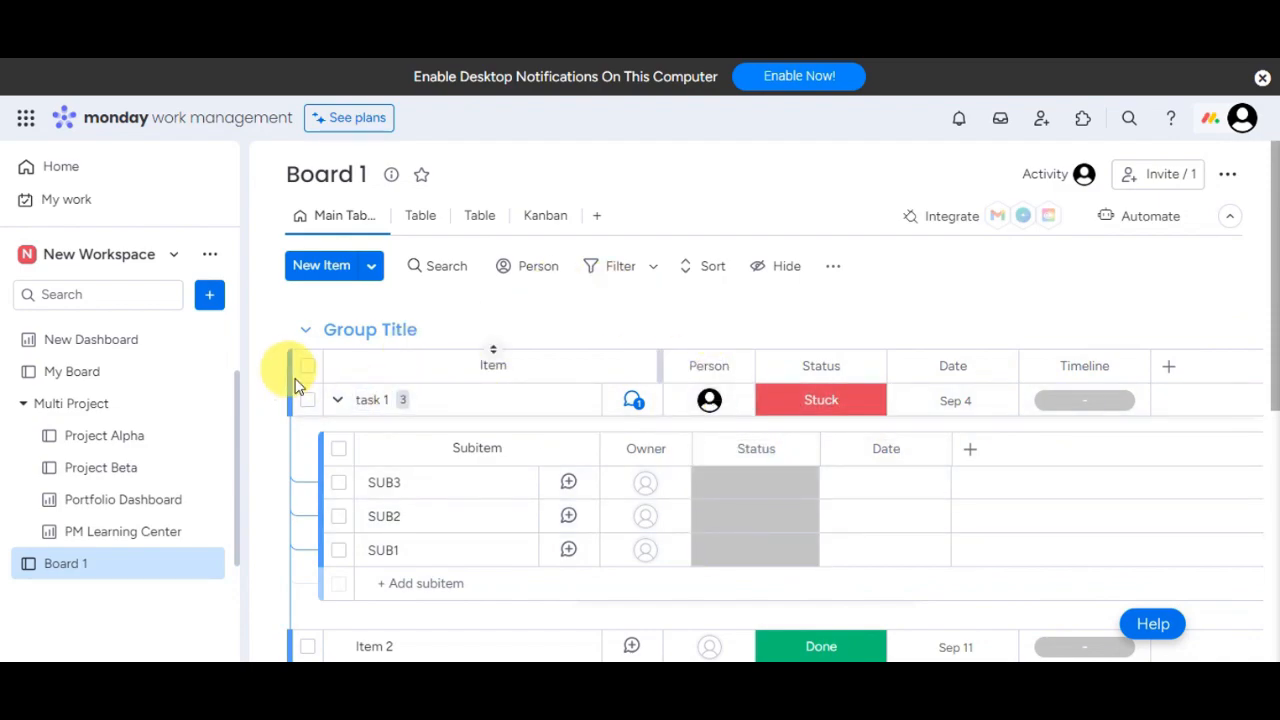
pyautogui.click(337, 399)
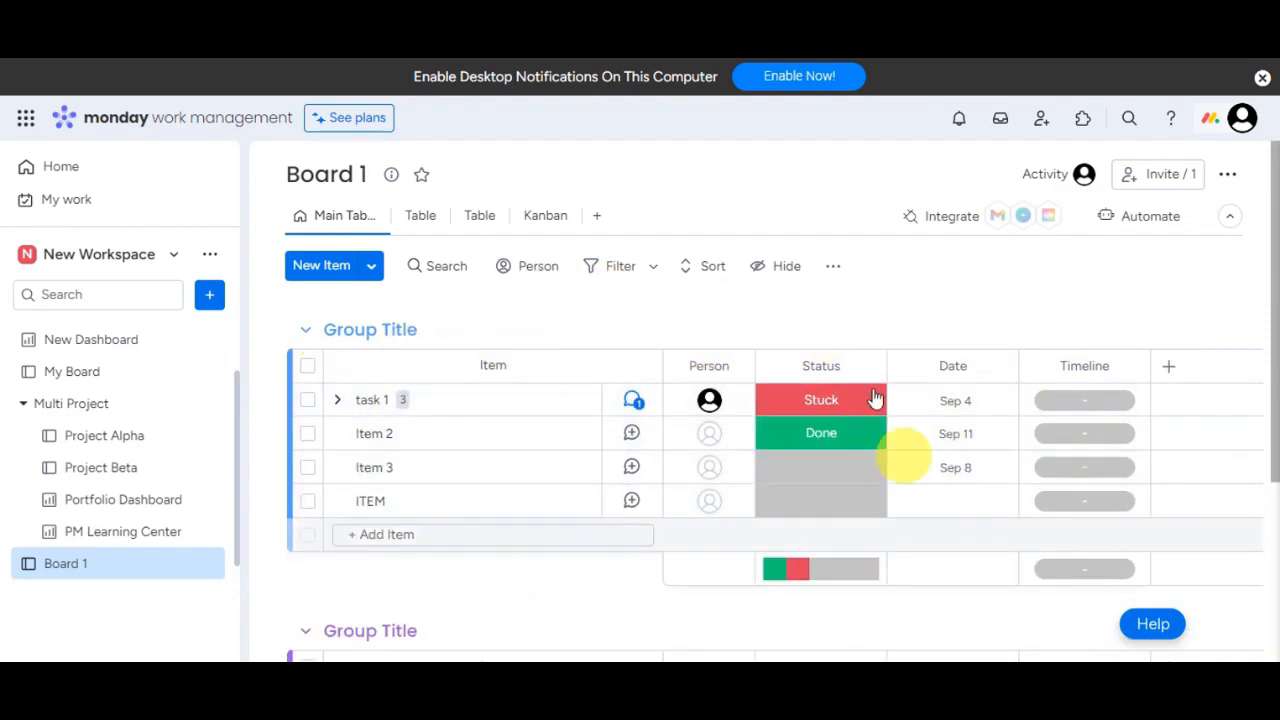
# Step: Collapse the Person, Status, Date and Timeline columns in Board 1's main table
pyautogui.click(735, 370)
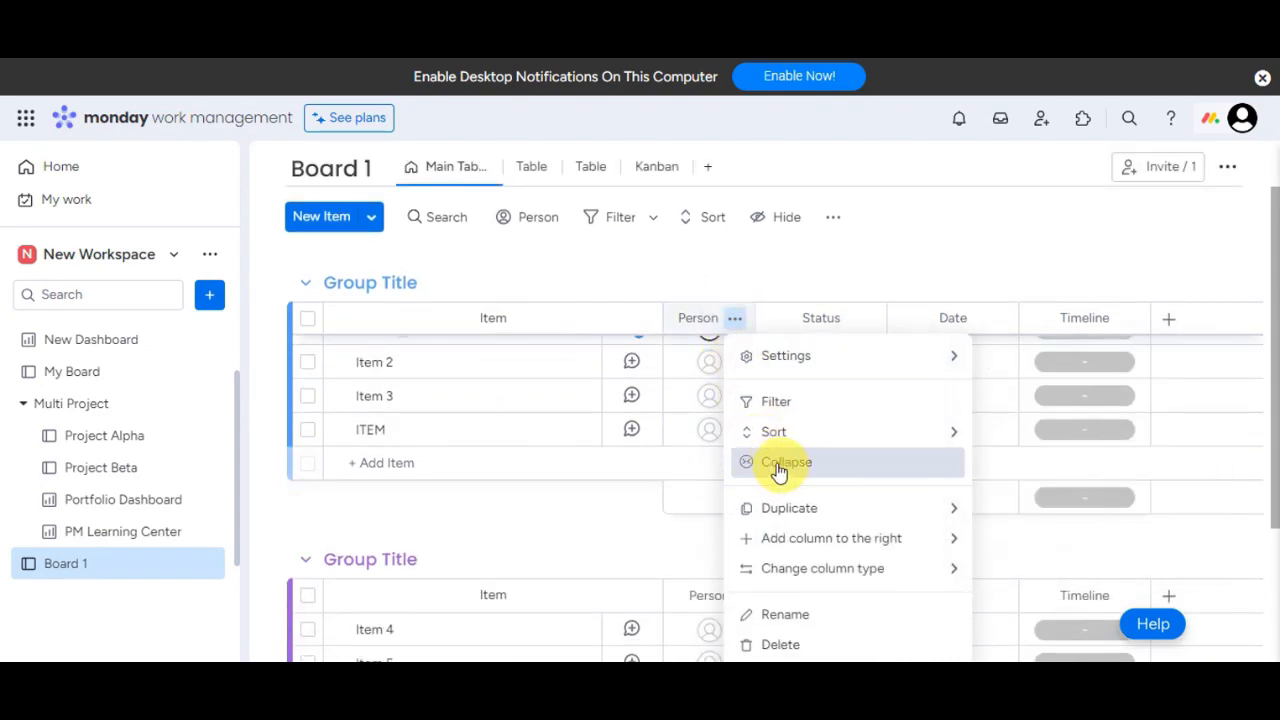
pyautogui.click(782, 465)
pyautogui.click(788, 318)
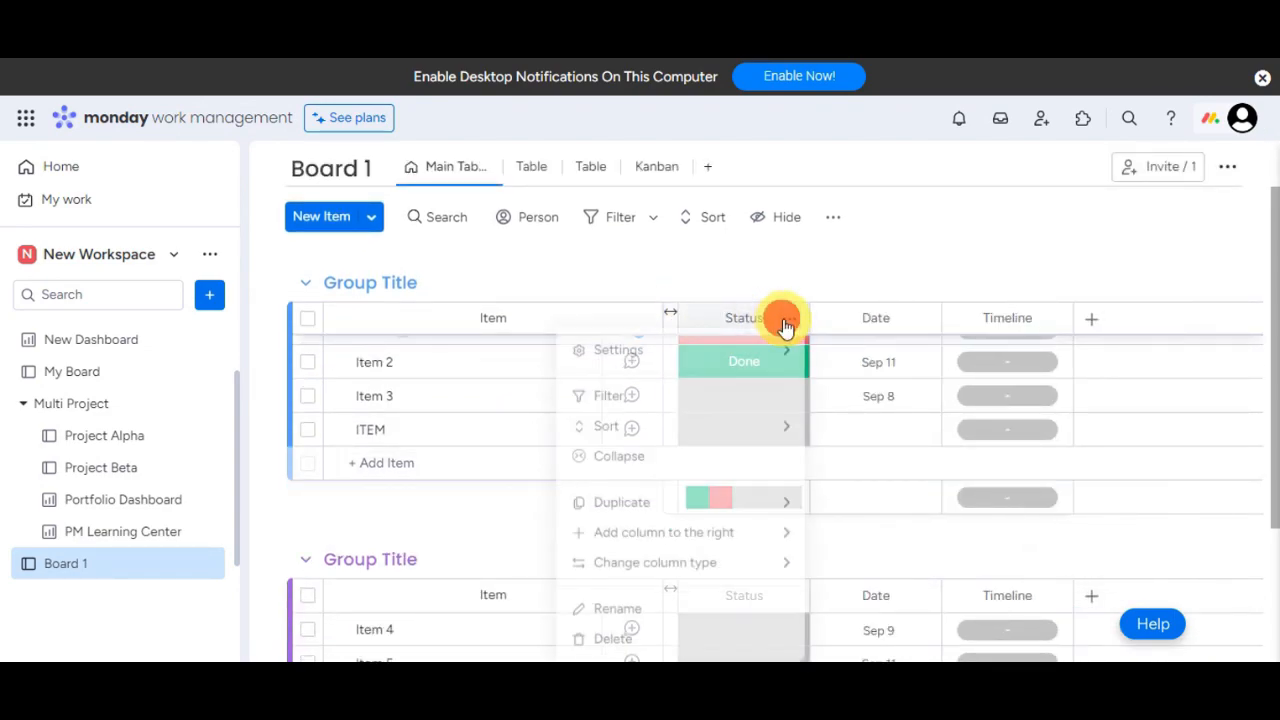
pyautogui.click(723, 461)
pyautogui.click(823, 323)
pyautogui.click(677, 460)
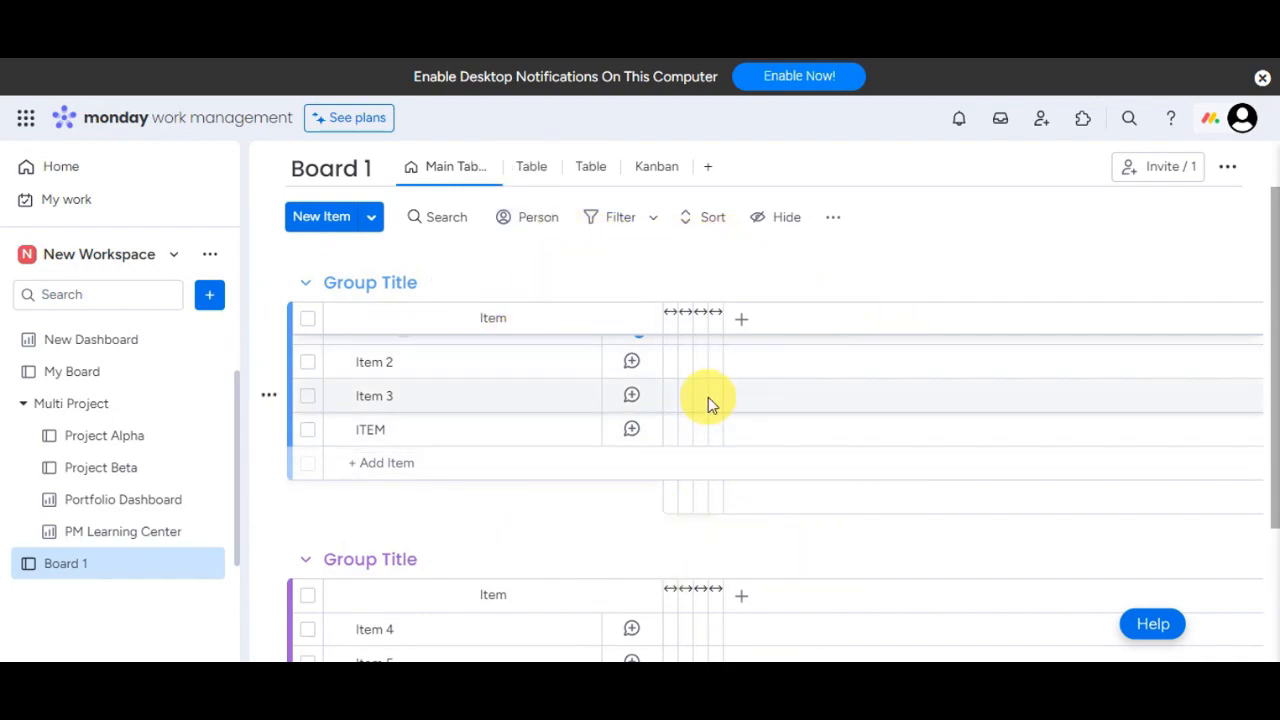
# Step: Search the template center for "CONTACT" and add the Contacts template to the workspace
pyautogui.click(210, 298)
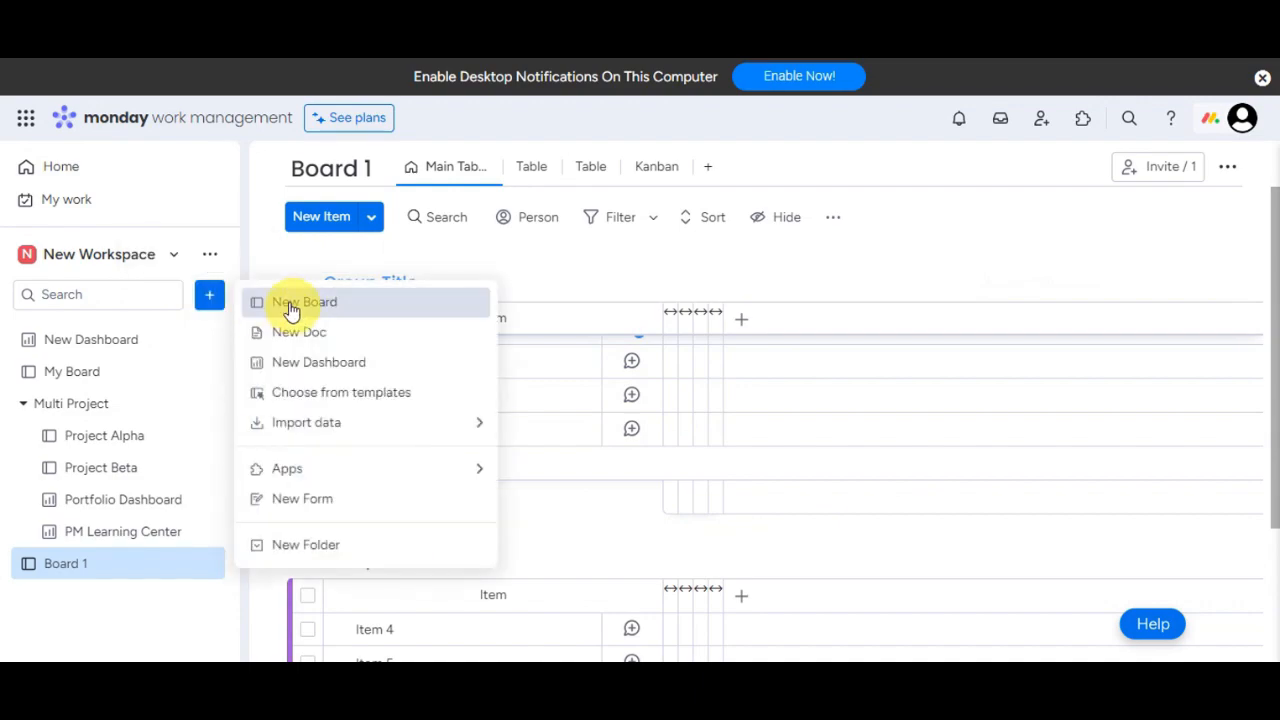
pyautogui.click(312, 400)
pyautogui.click(436, 118)
pyautogui.write('c')
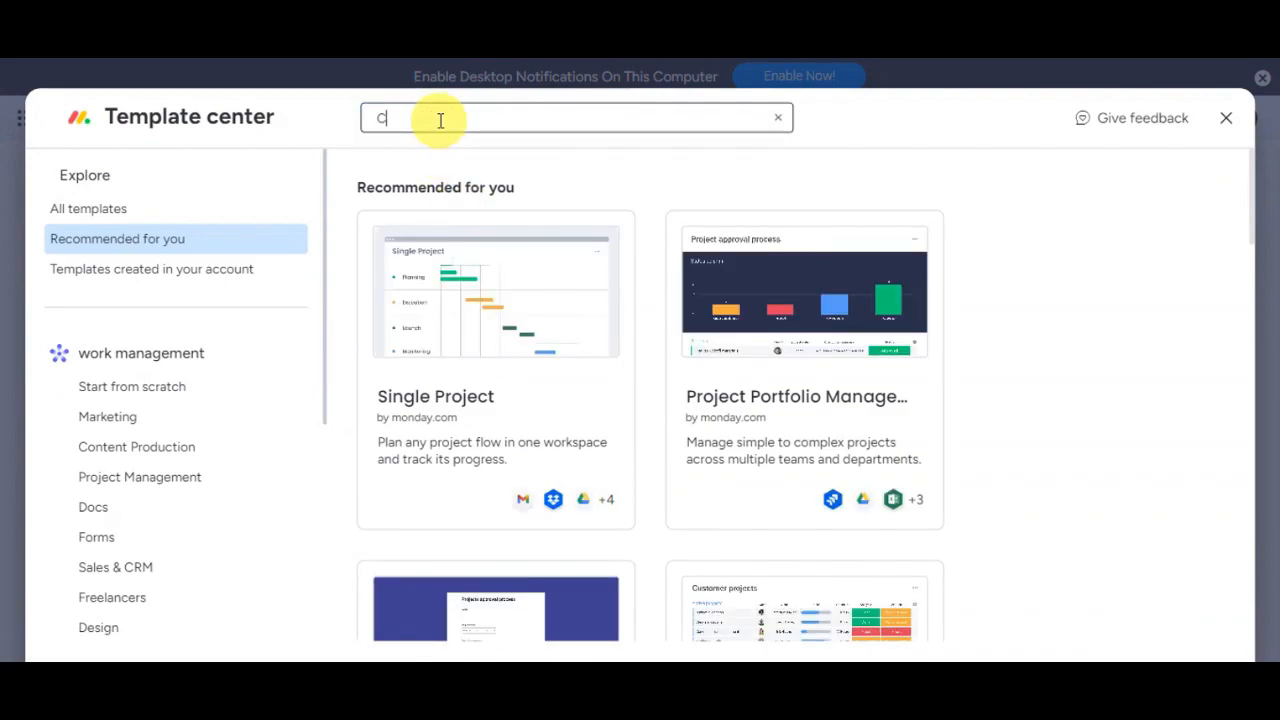
pyautogui.write('ONTACT')
pyautogui.scroll(-5, 798, 322)
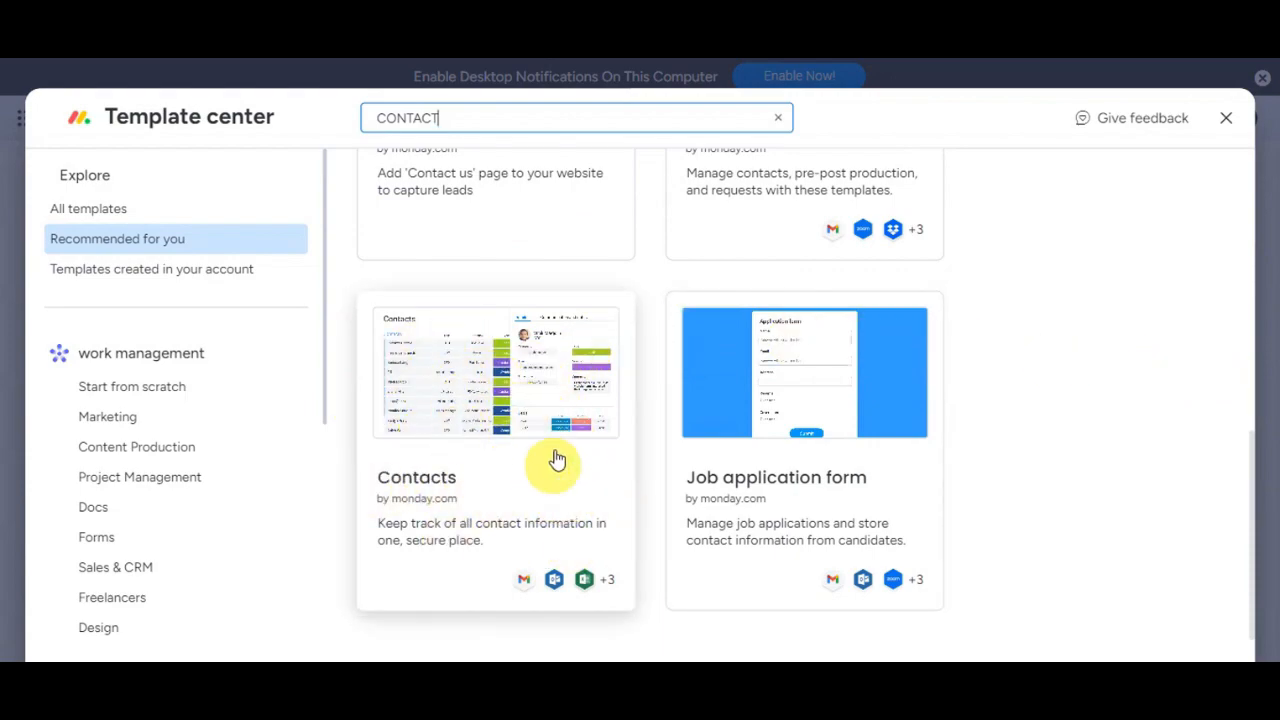
pyautogui.click(510, 428)
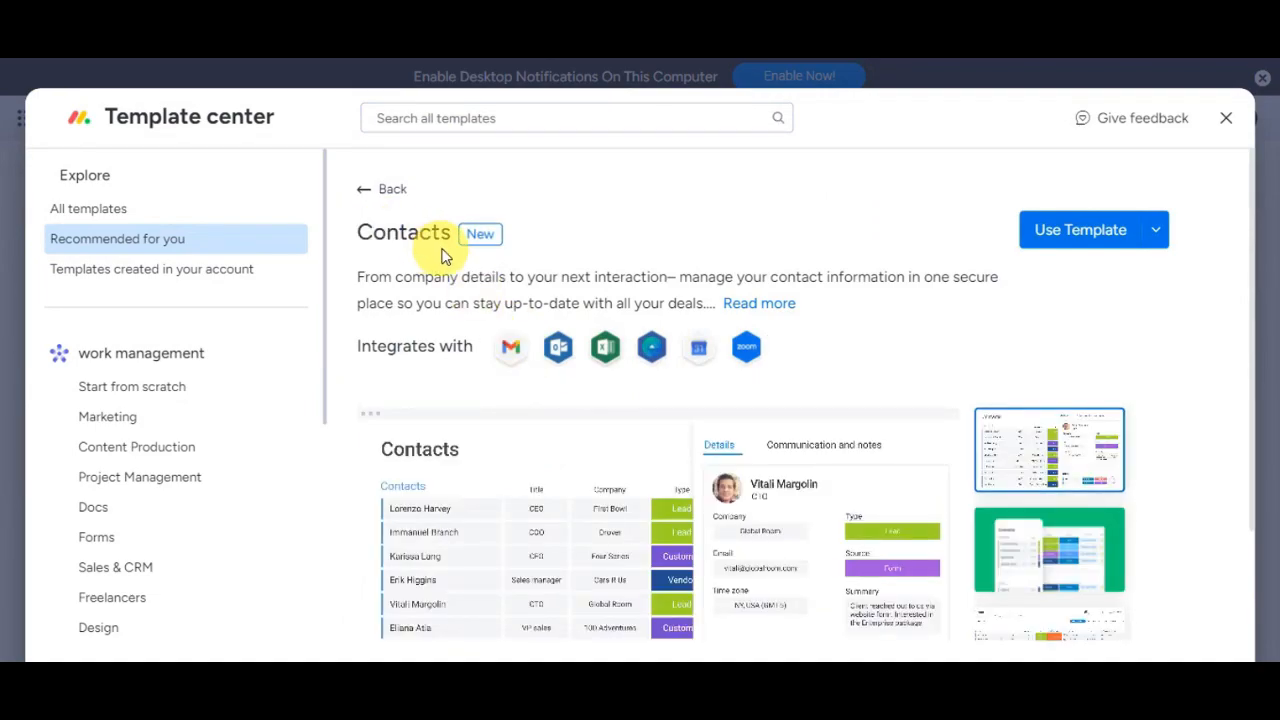
pyautogui.click(1074, 234)
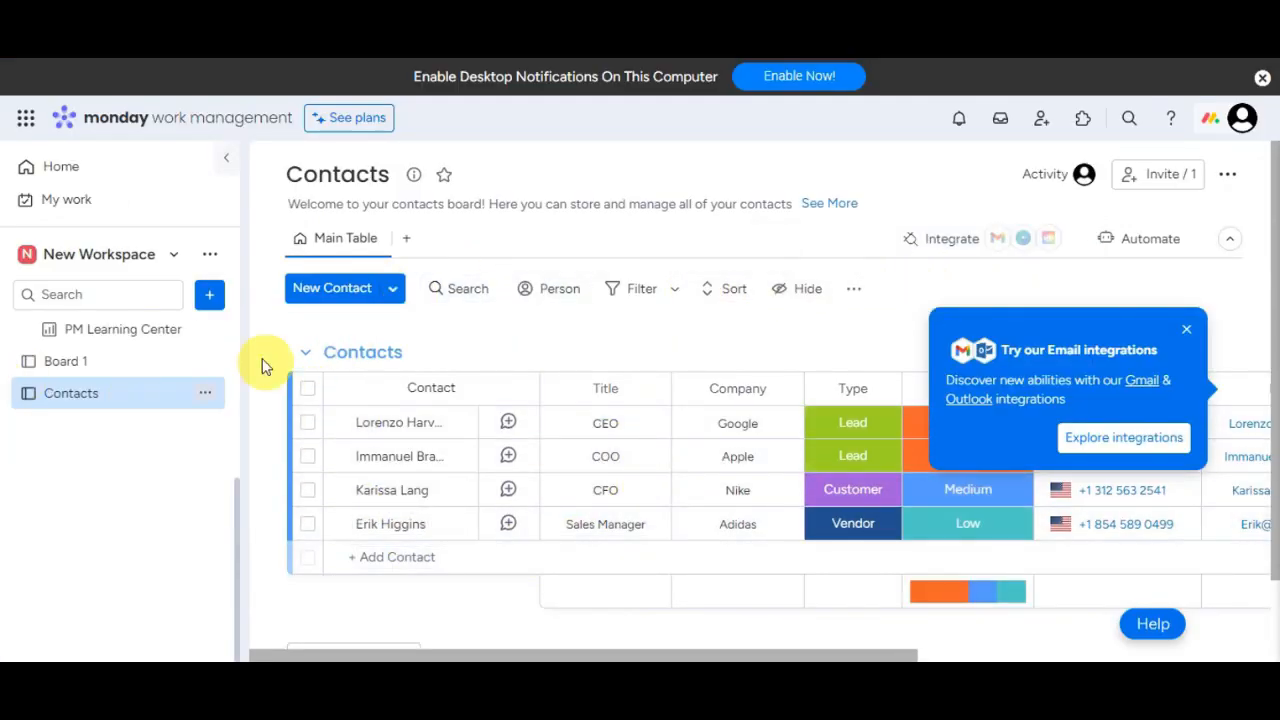
# Step: Add a Connect boards column to Board 1's main table and choose the Contacts board found by searching "CONTACTS"
pyautogui.click(106, 379)
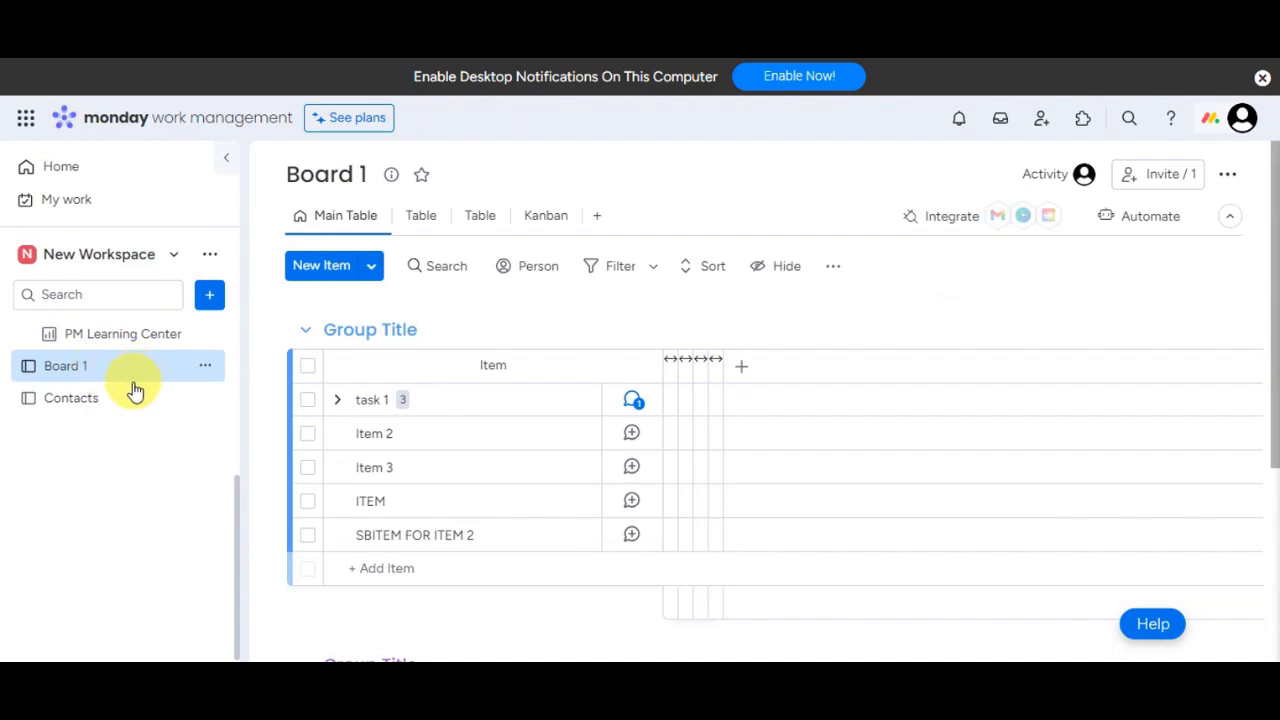
pyautogui.click(748, 375)
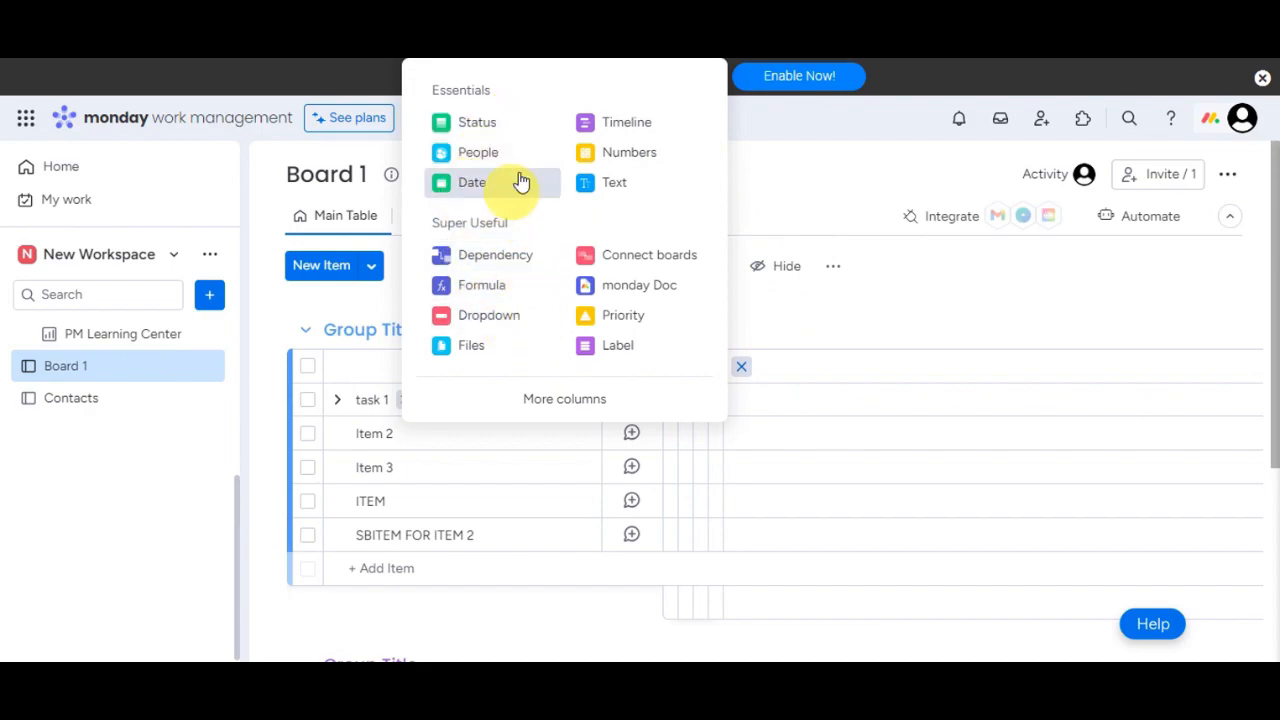
pyautogui.click(632, 262)
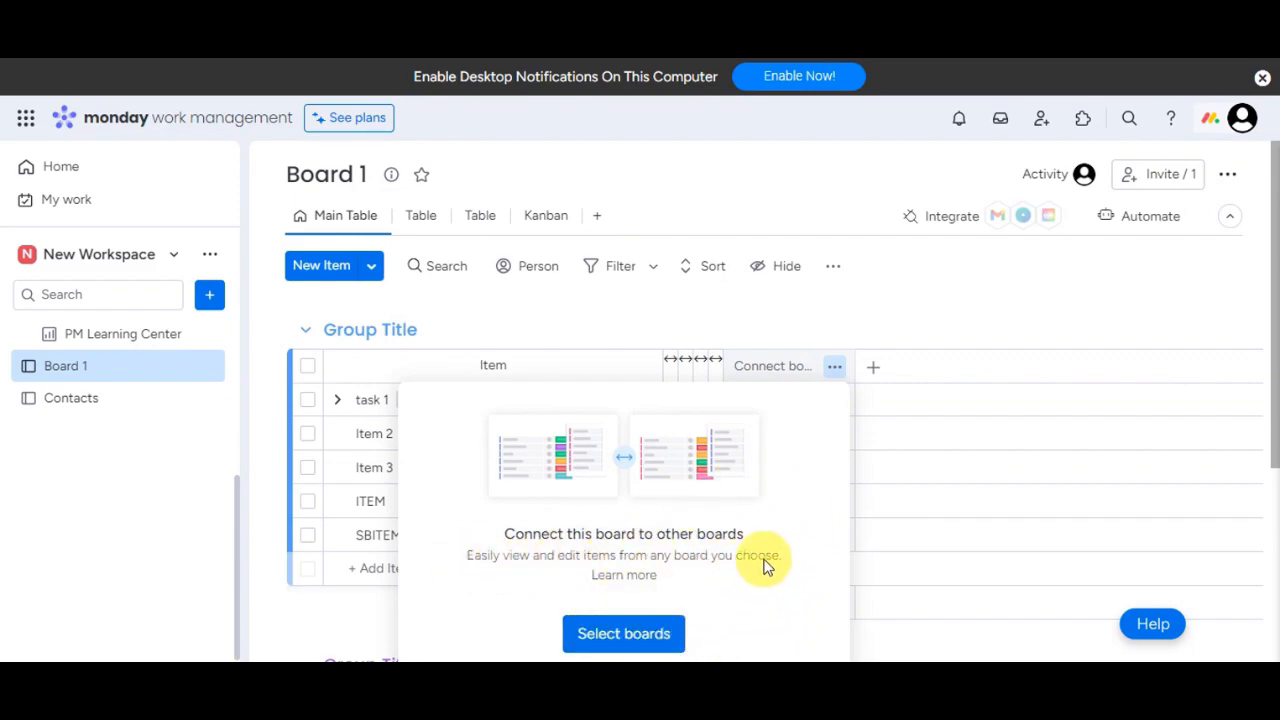
pyautogui.click(622, 634)
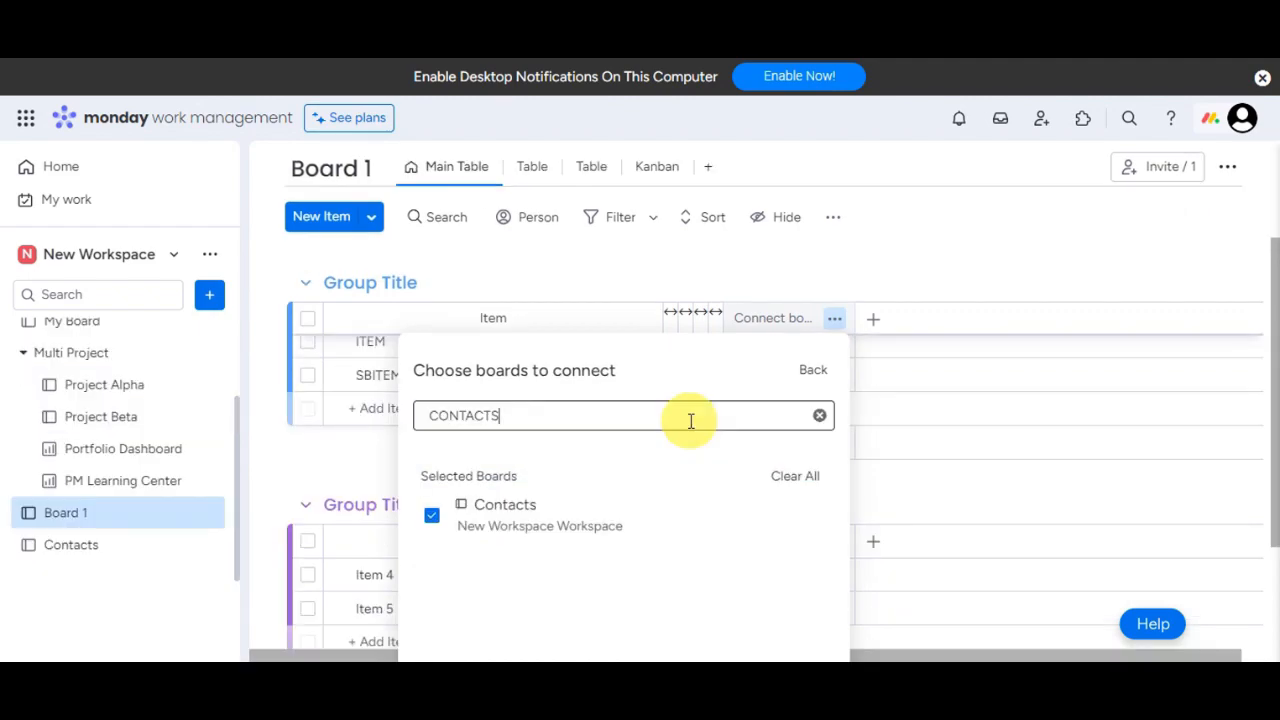
pyautogui.hotkey('ctrl', '-')
pyautogui.hotkey('ctrl', '-')
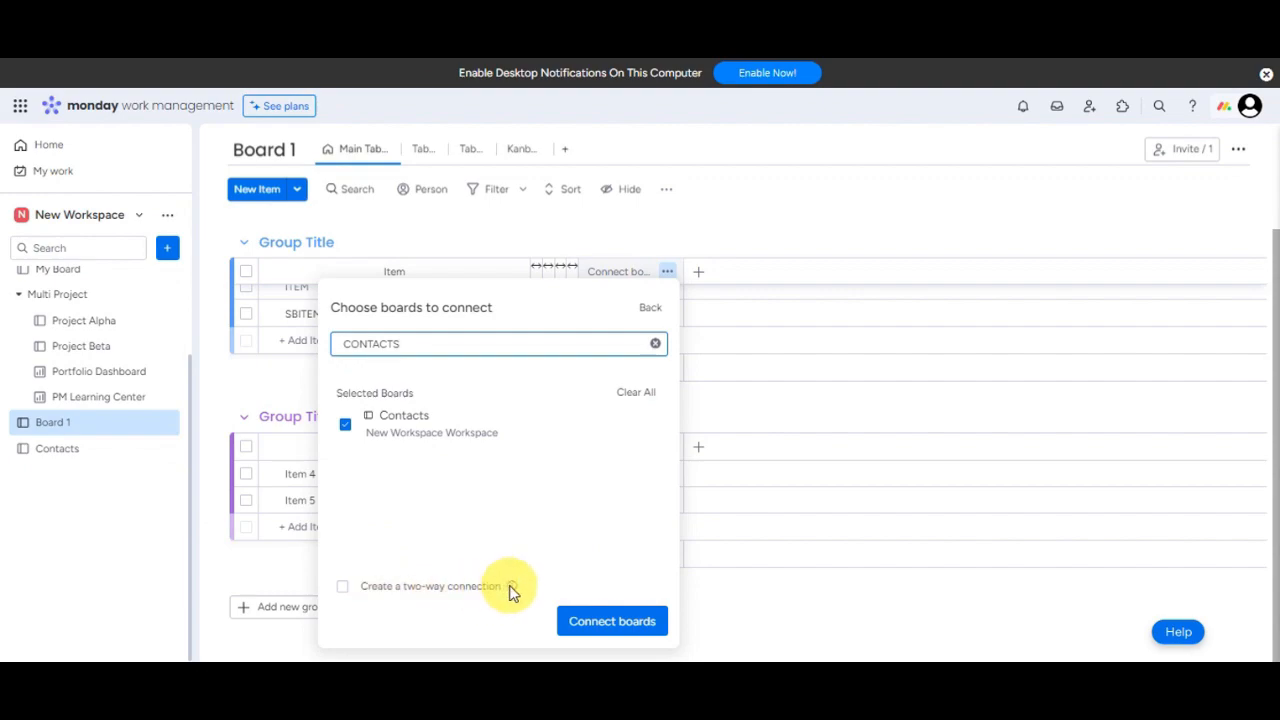
# Step: Read the explanation of the two-way connection option, then connect the Contacts board with that option left off
pyautogui.moveTo(510, 590)
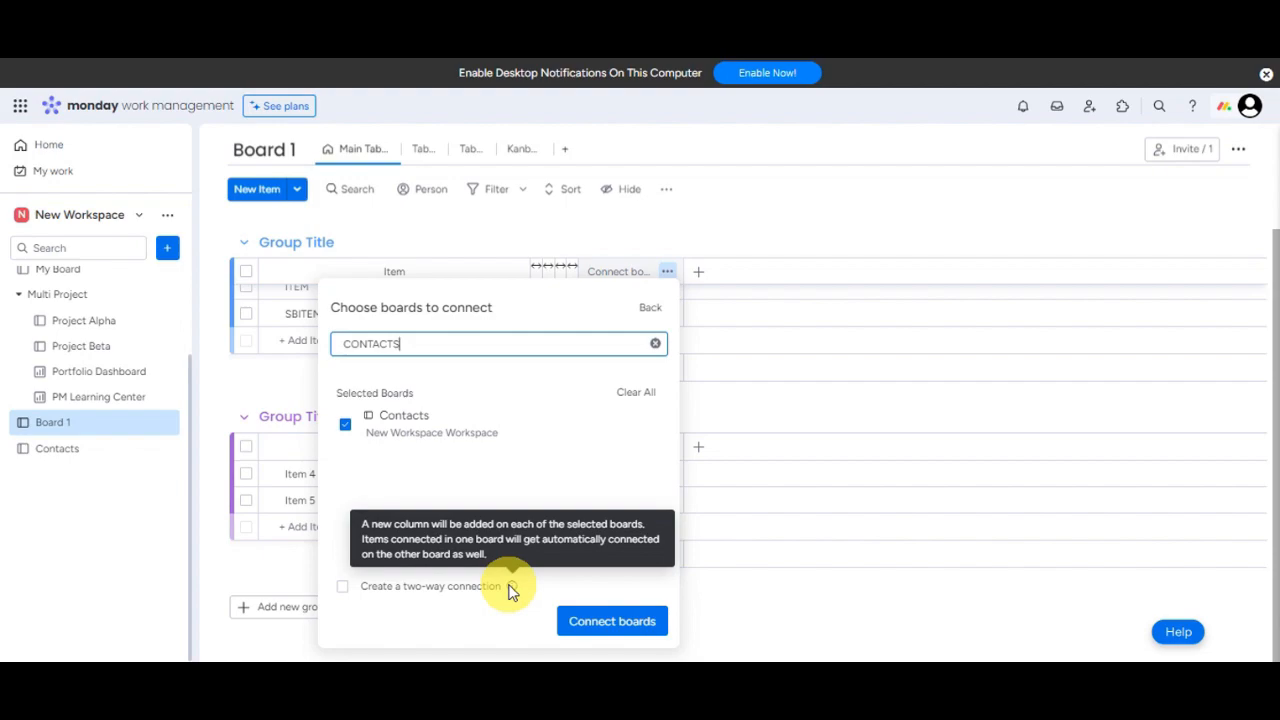
pyautogui.click(343, 587)
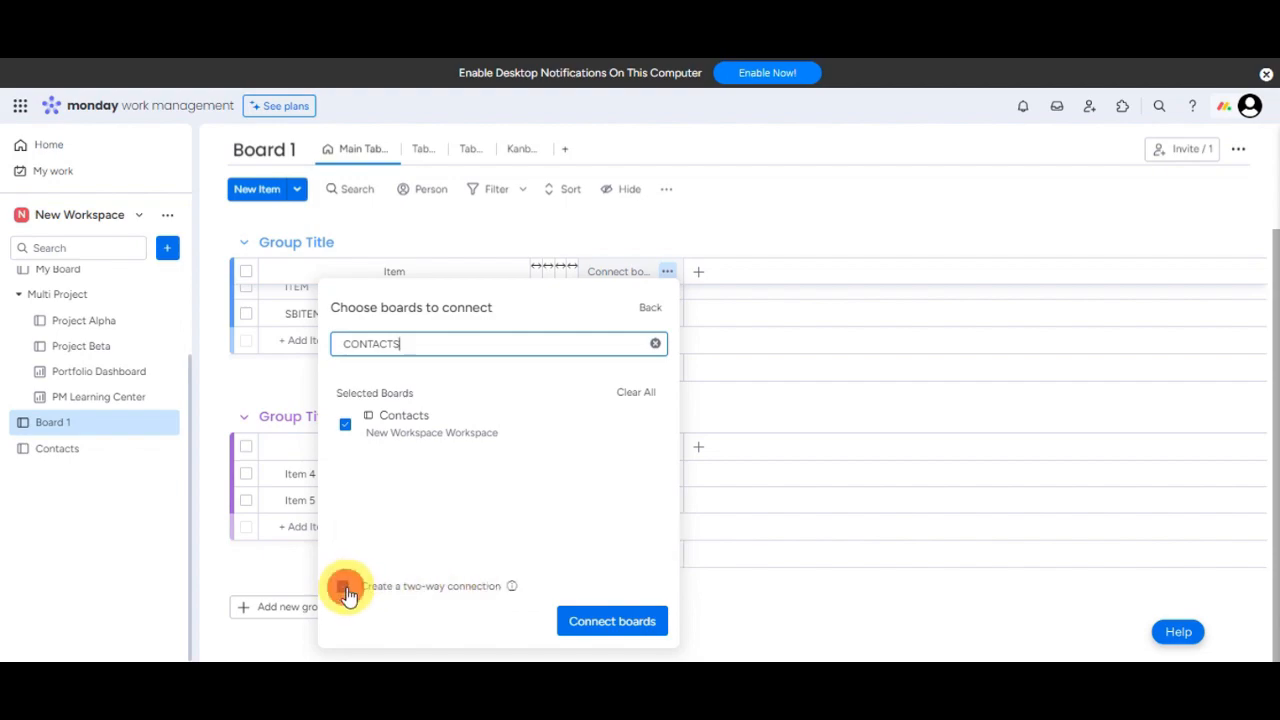
pyautogui.click(344, 588)
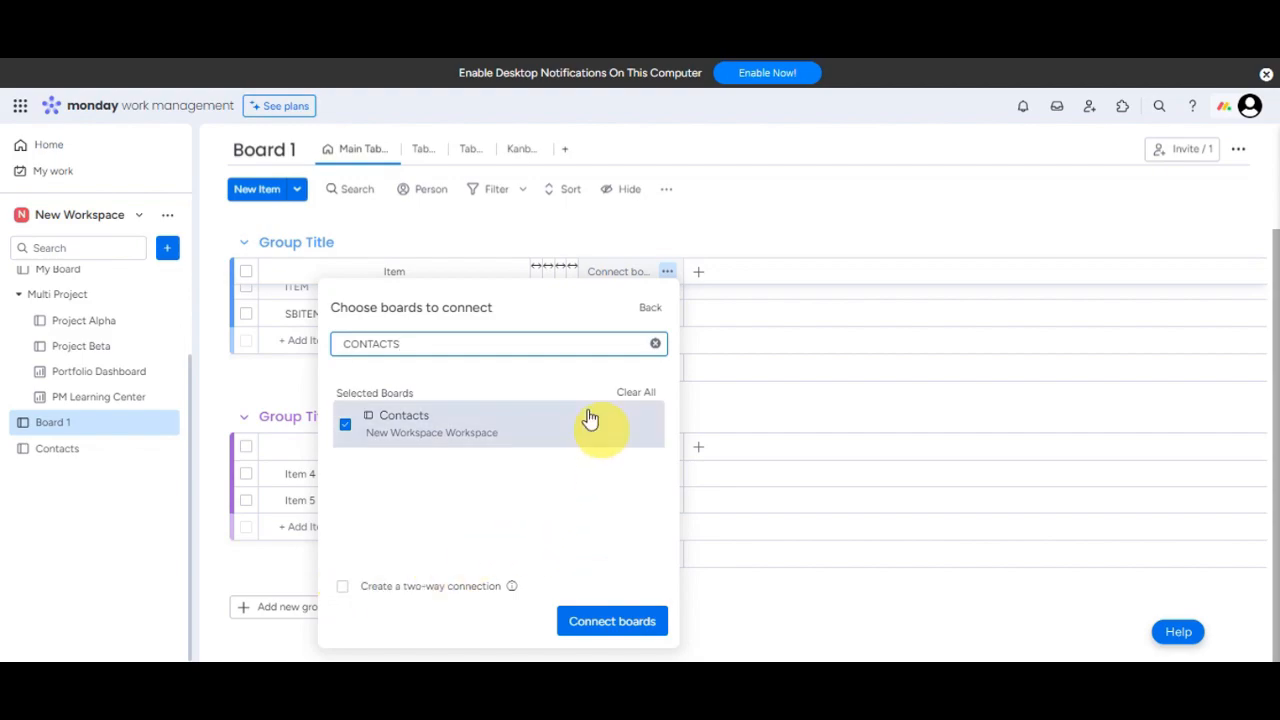
pyautogui.click(643, 625)
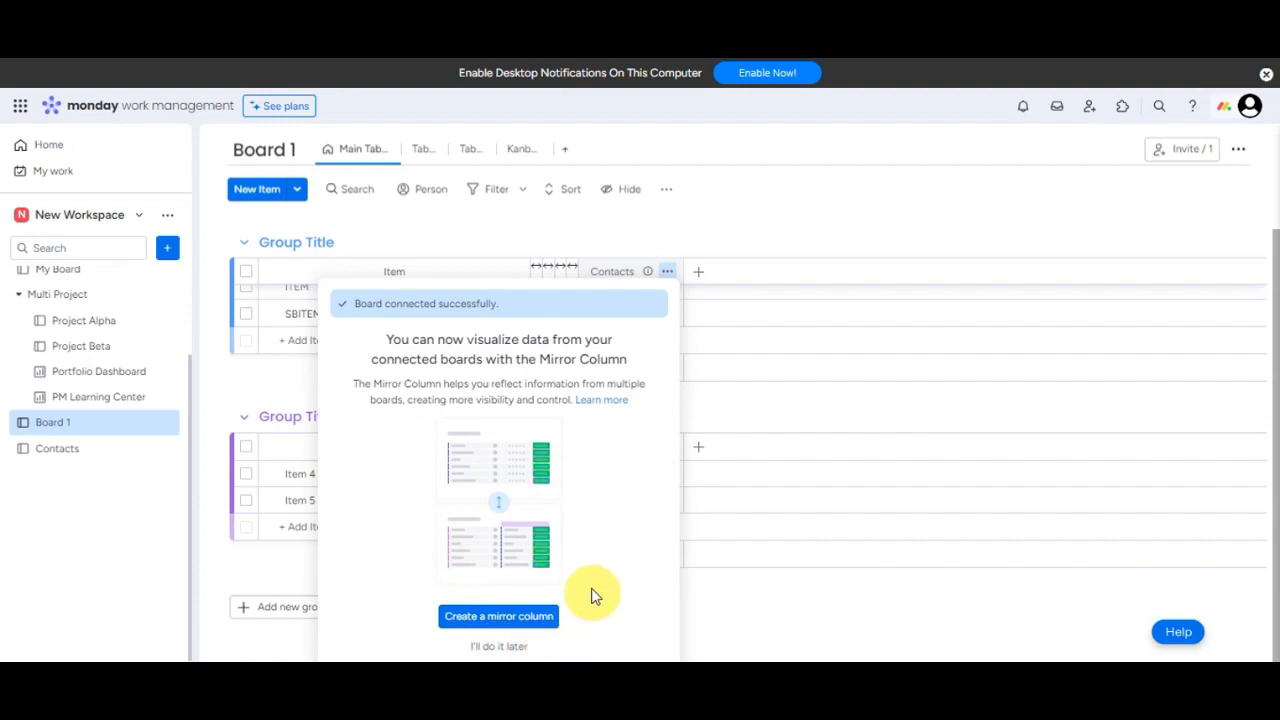
# Step: Create a mirror column from the connected Contacts board's Type column and set its summary to All Labels
pyautogui.click(535, 617)
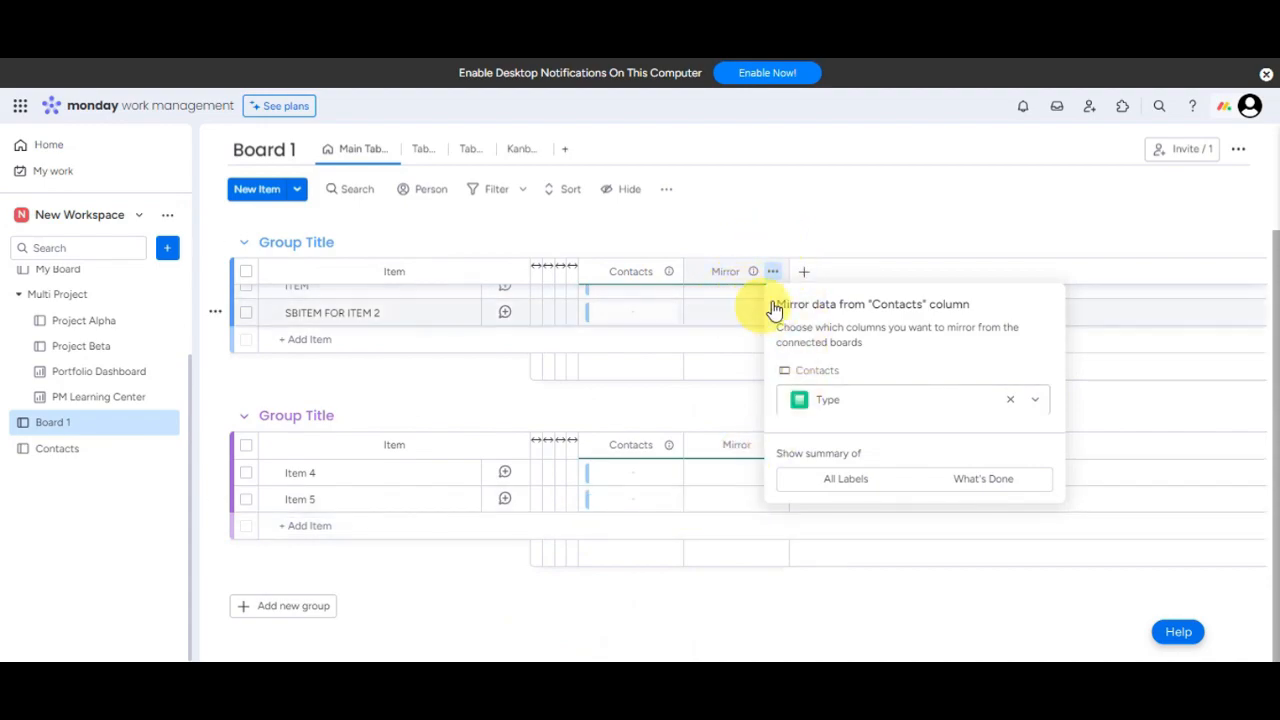
pyautogui.click(957, 249)
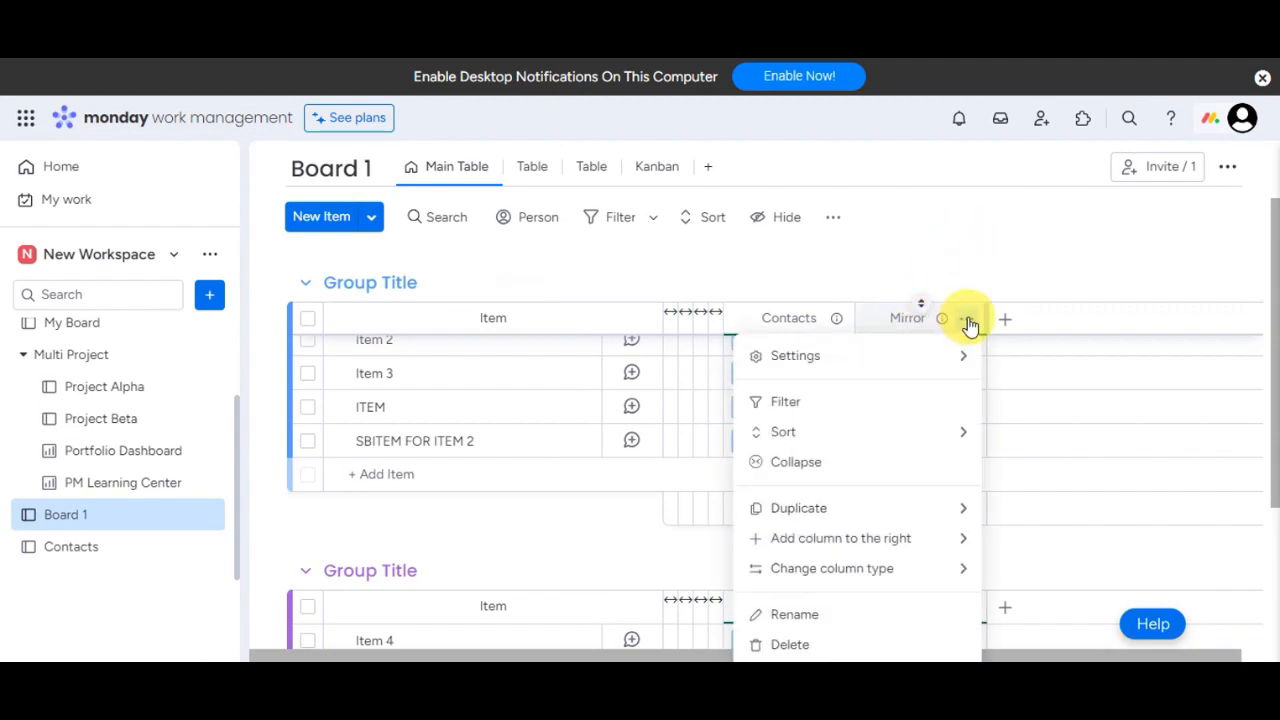
pyautogui.moveTo(947, 357)
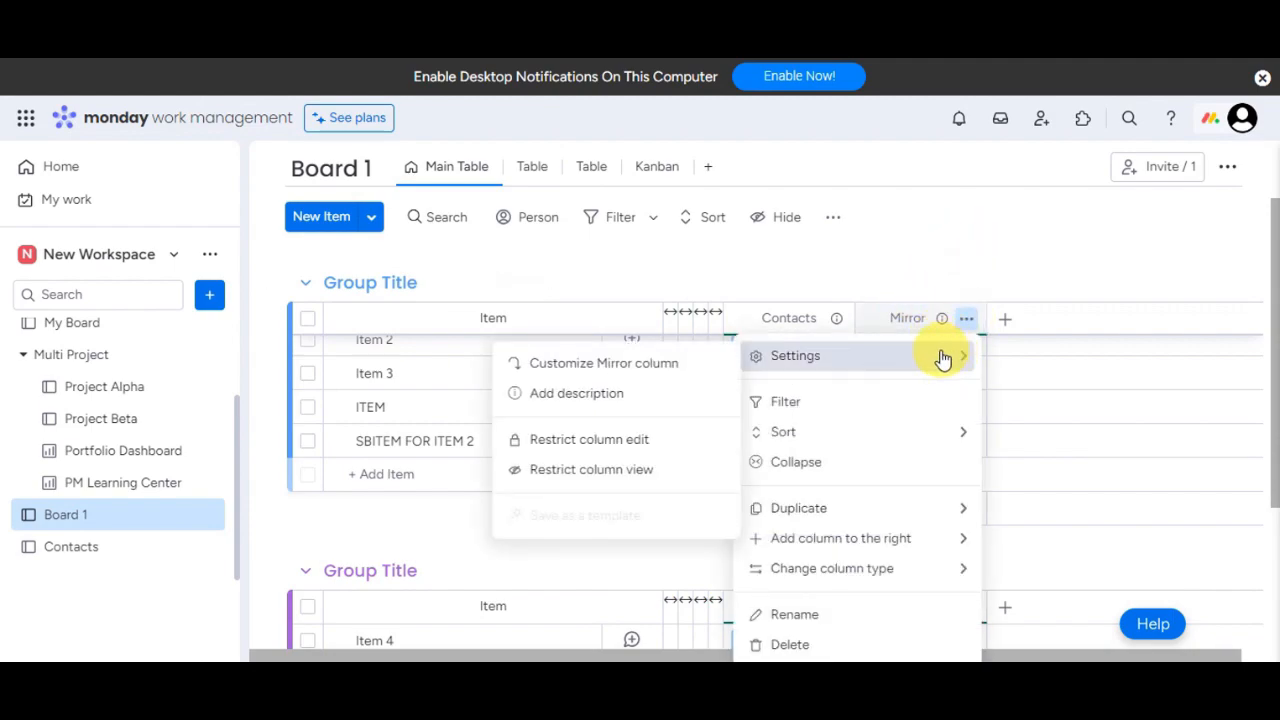
pyautogui.click(663, 364)
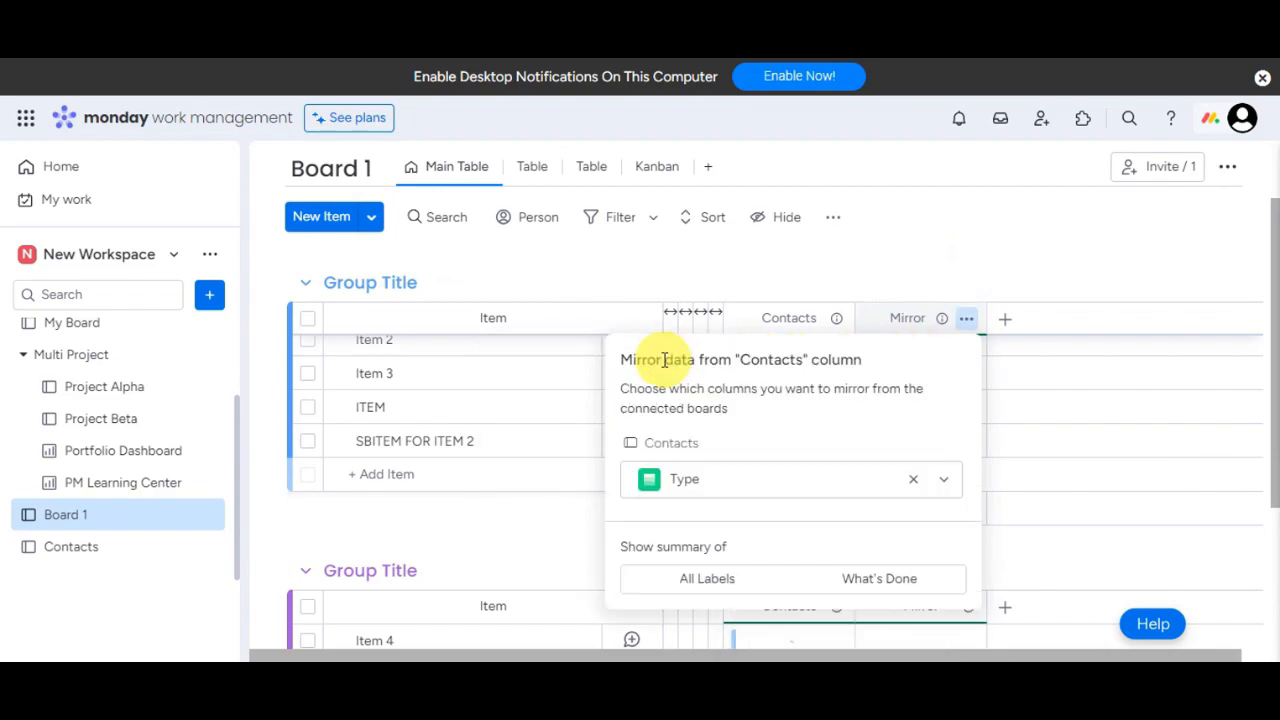
pyautogui.click(697, 580)
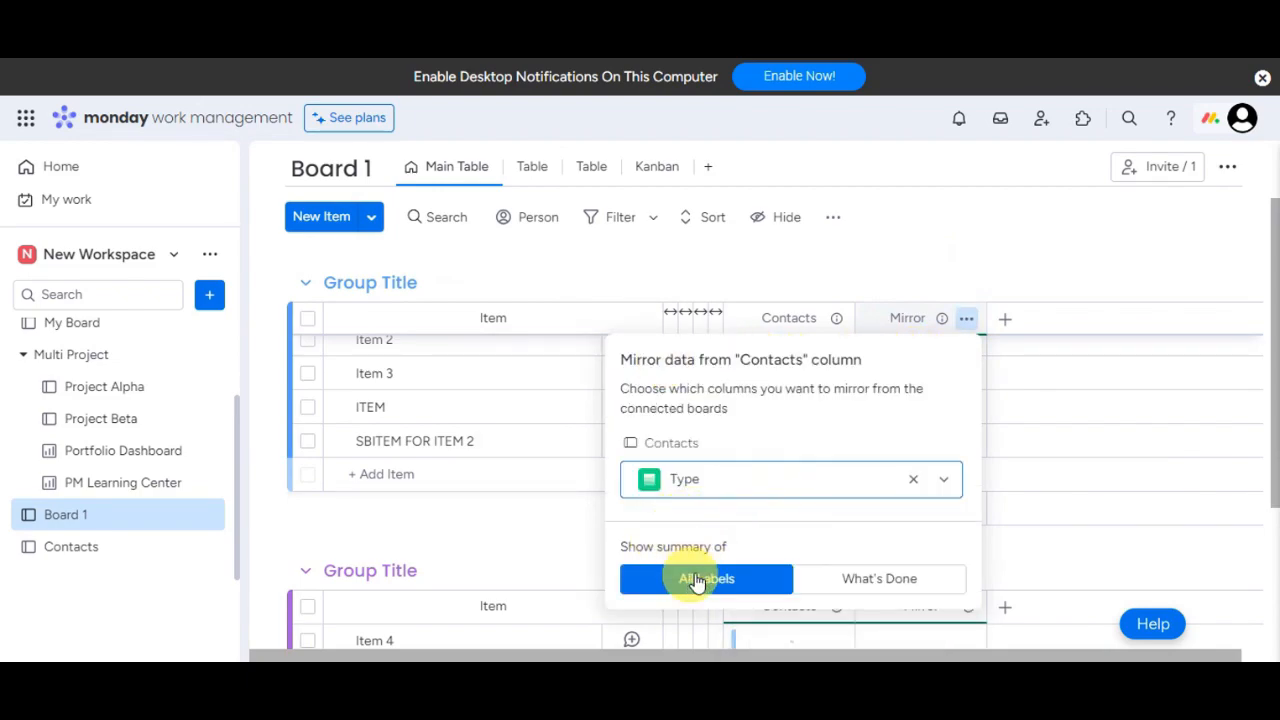
pyautogui.click(857, 579)
pyautogui.click(746, 579)
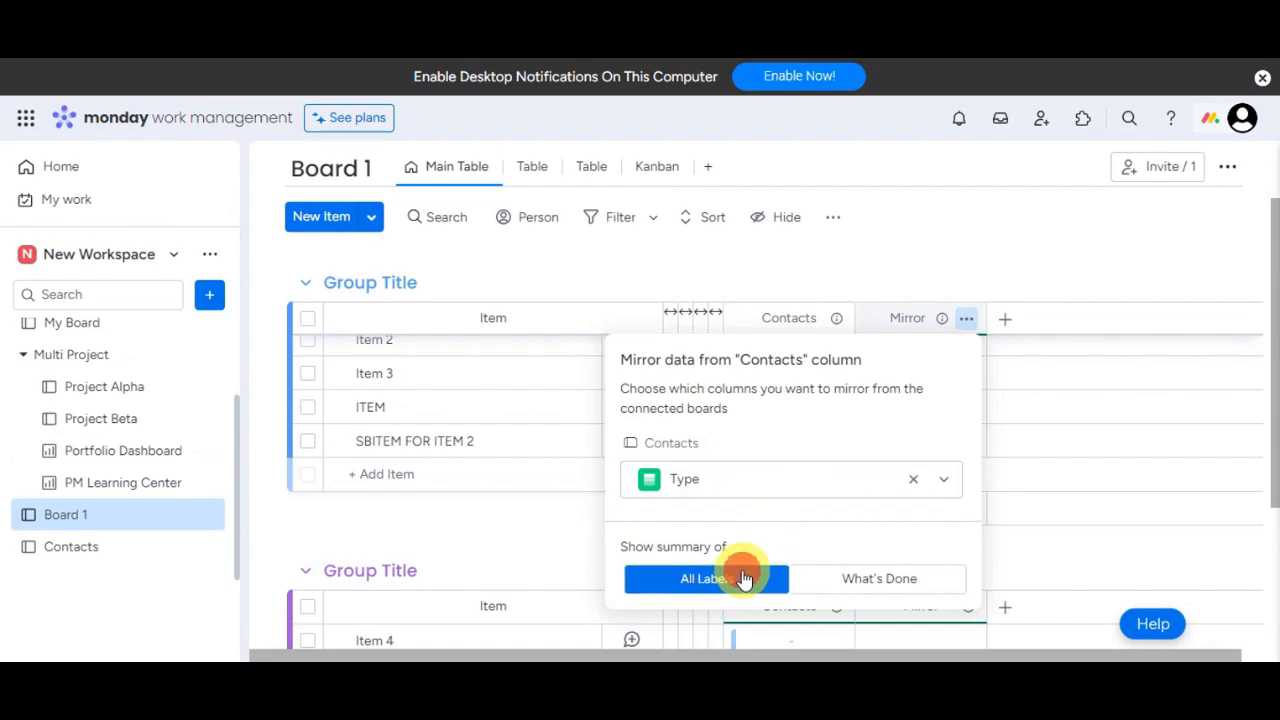
pyautogui.click(1009, 250)
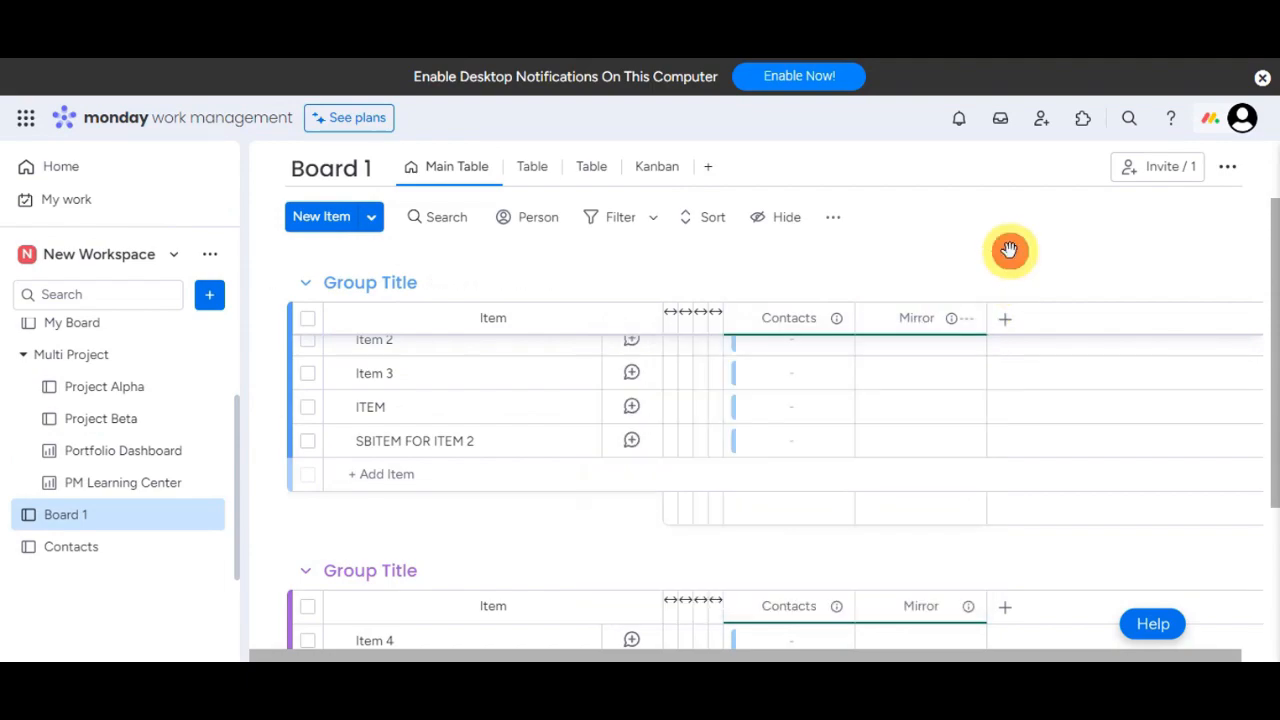
# Step: Check task 1's Mirror cell in Board 1 and open the Home page
pyautogui.scroll(2, 915, 420)
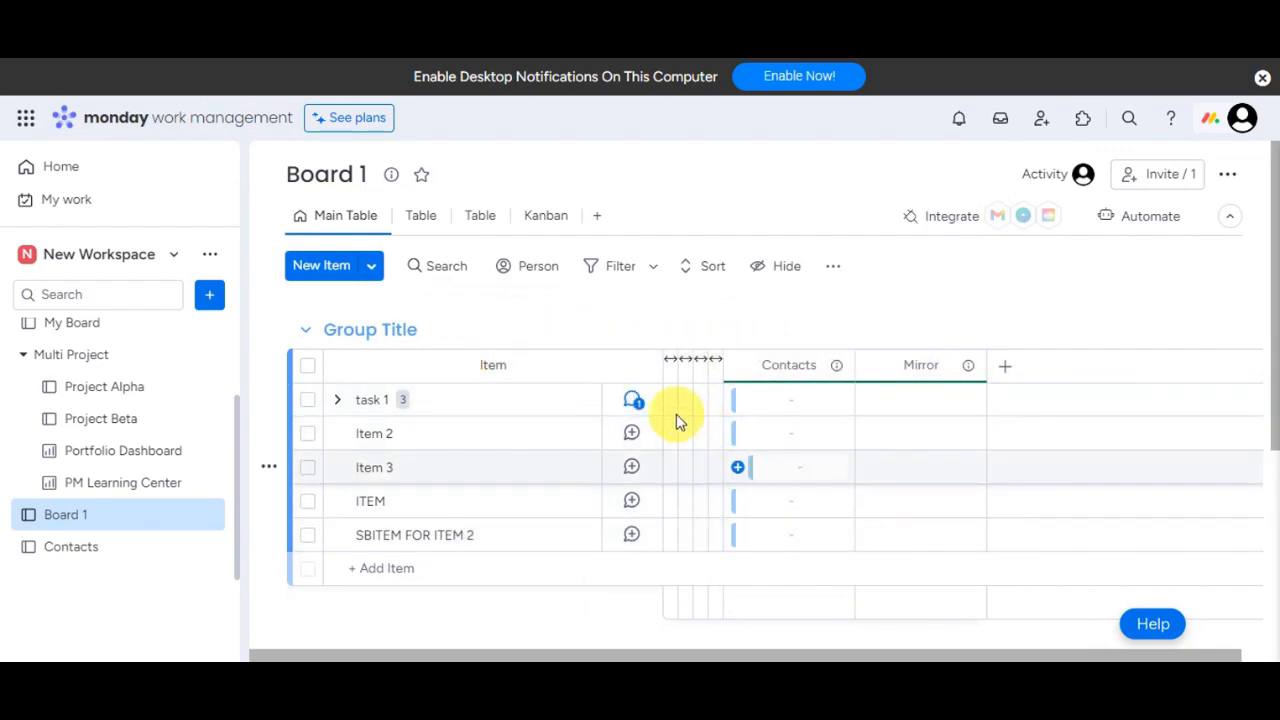
pyautogui.click(924, 410)
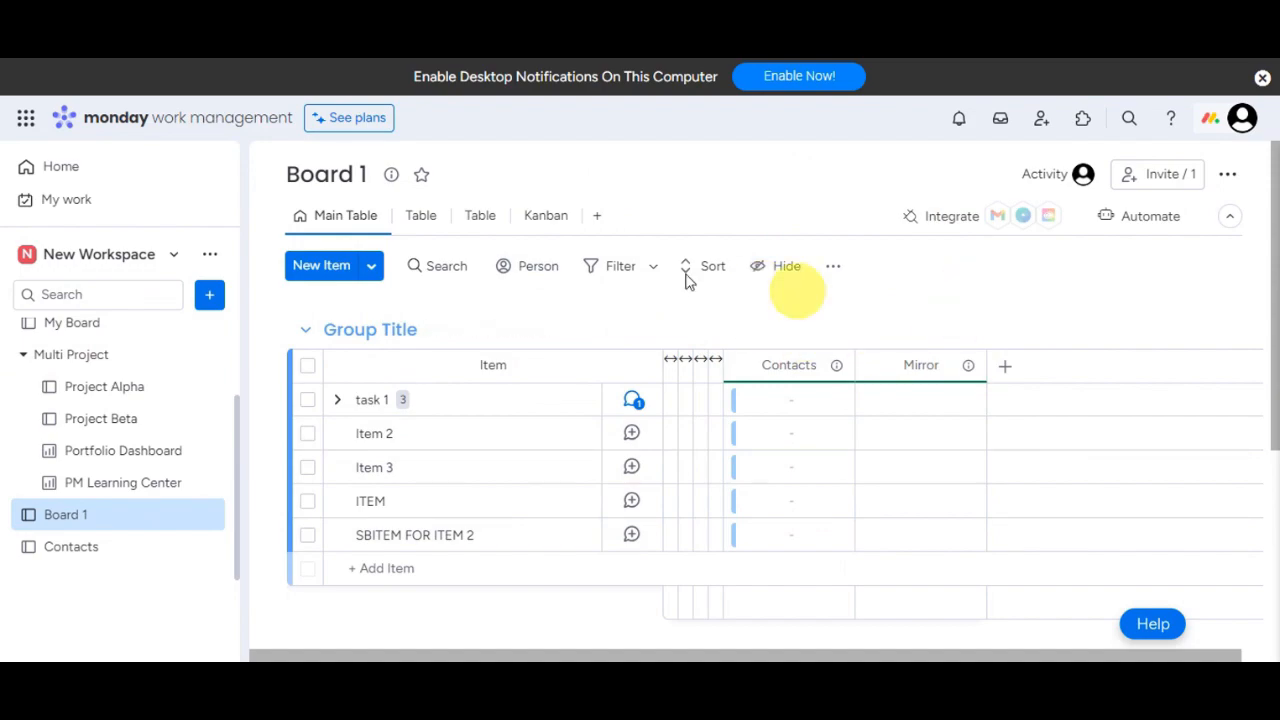
pyautogui.click(119, 178)
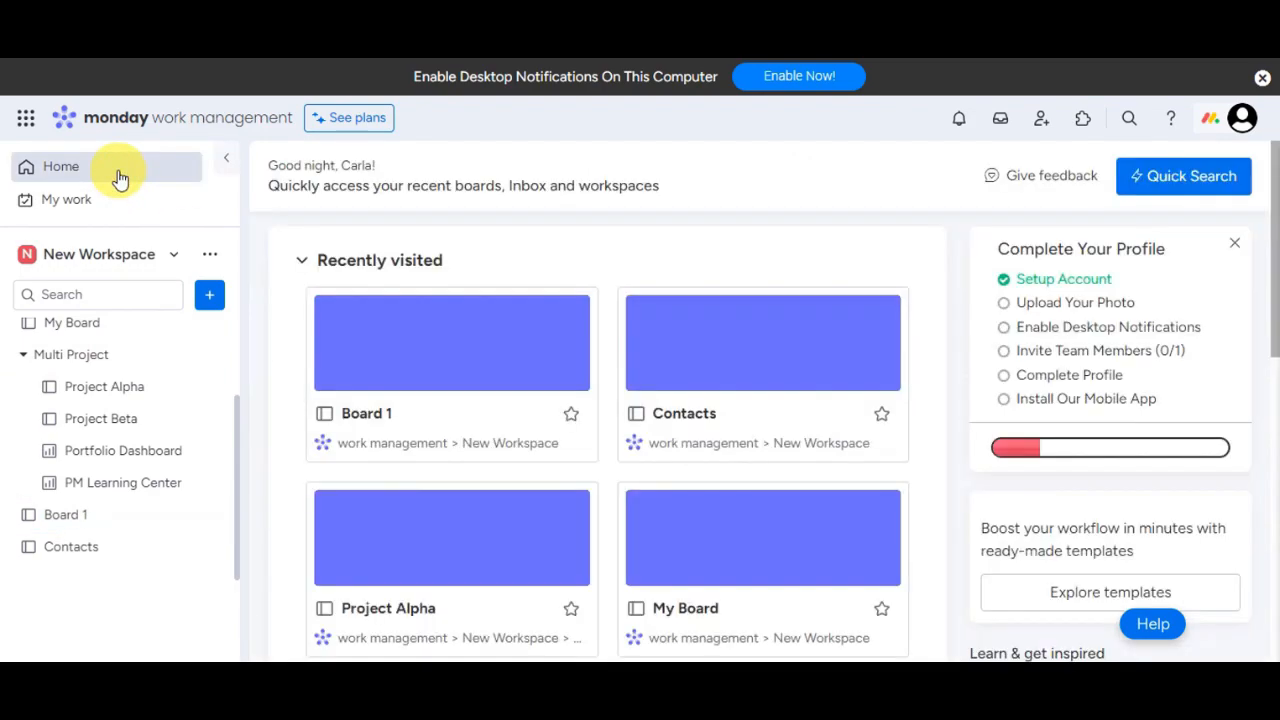